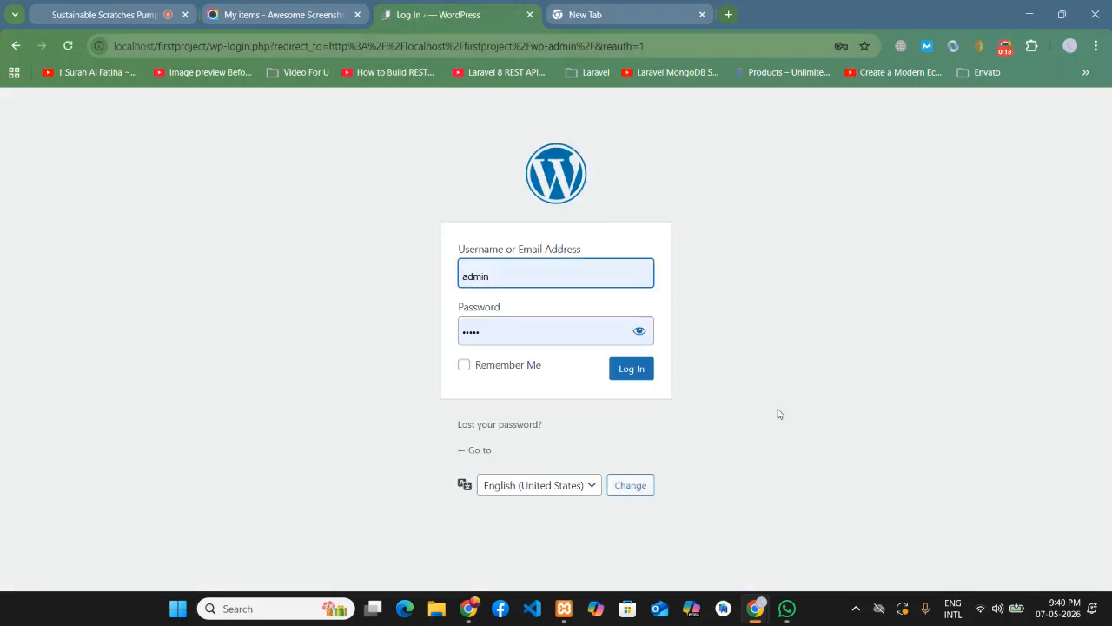
# - Log in to WordPress, dismiss the password warning, and open the site front end in a new tab
pyautogui.click(617, 374)
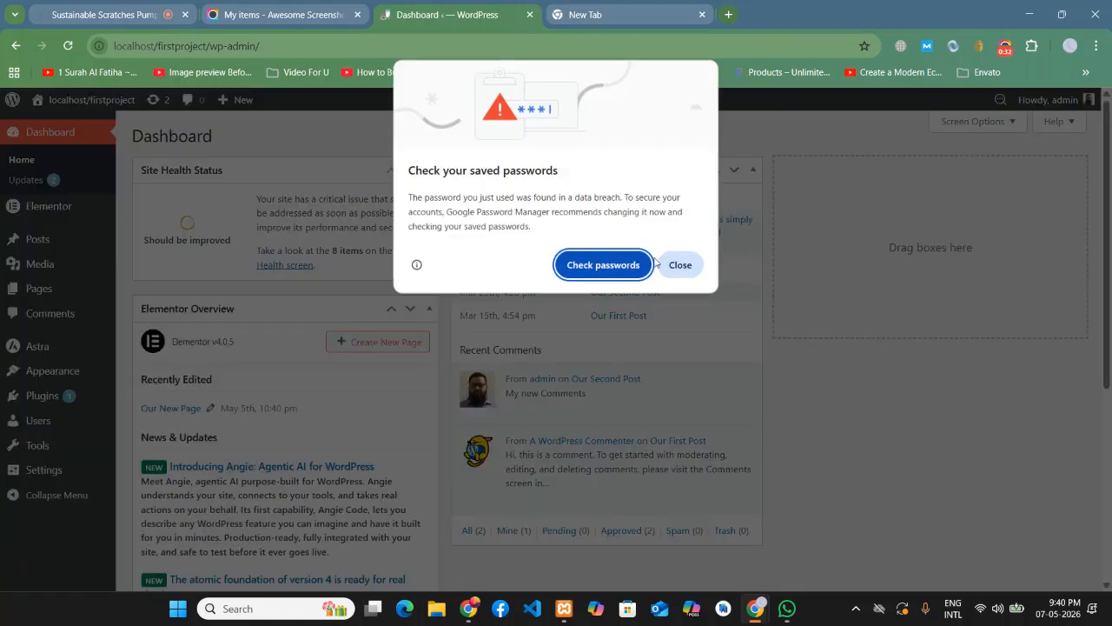
pyautogui.click(678, 265)
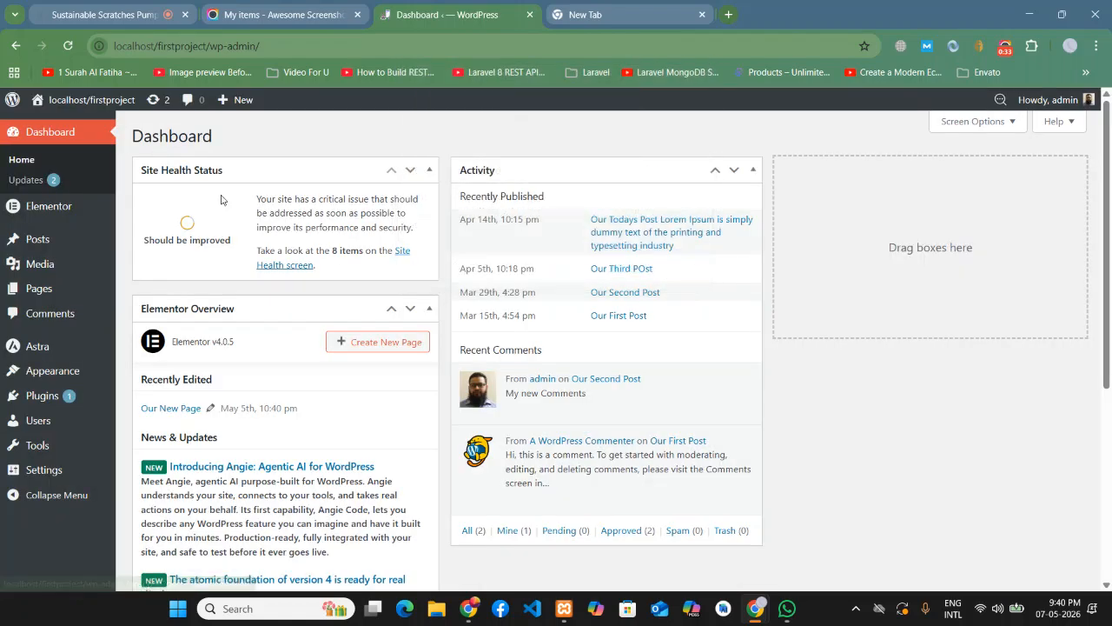
pyautogui.rightClick(54, 124)
pyautogui.press('Escape')
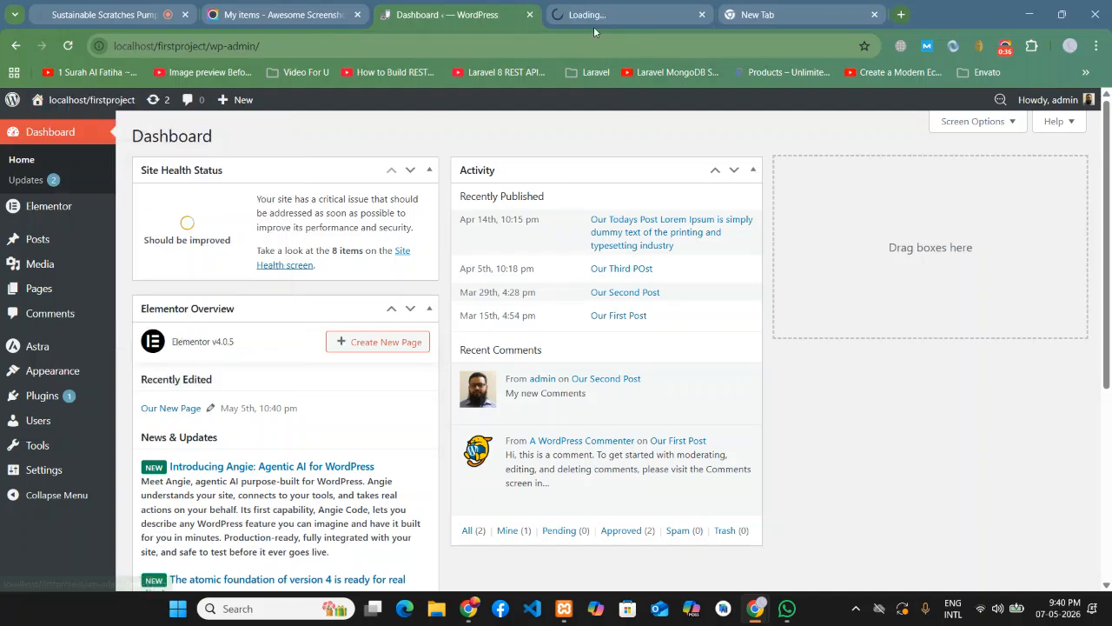
# - From the site tab, load Our New Page in the Elementor editor
pyautogui.click(585, 19)
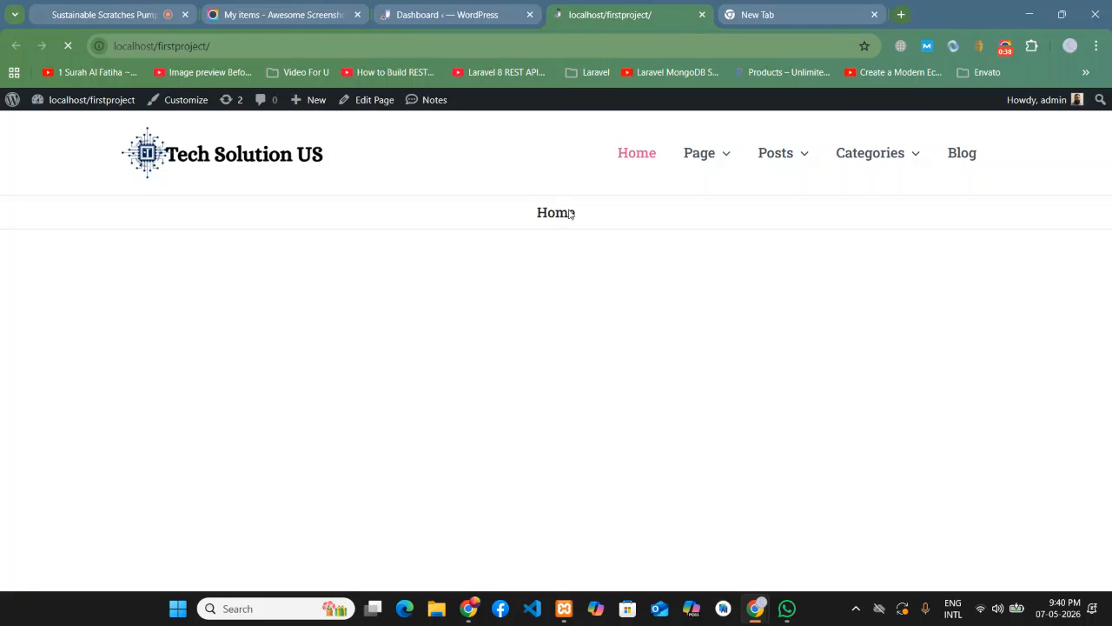
pyautogui.scroll(-1, 1075, 335)
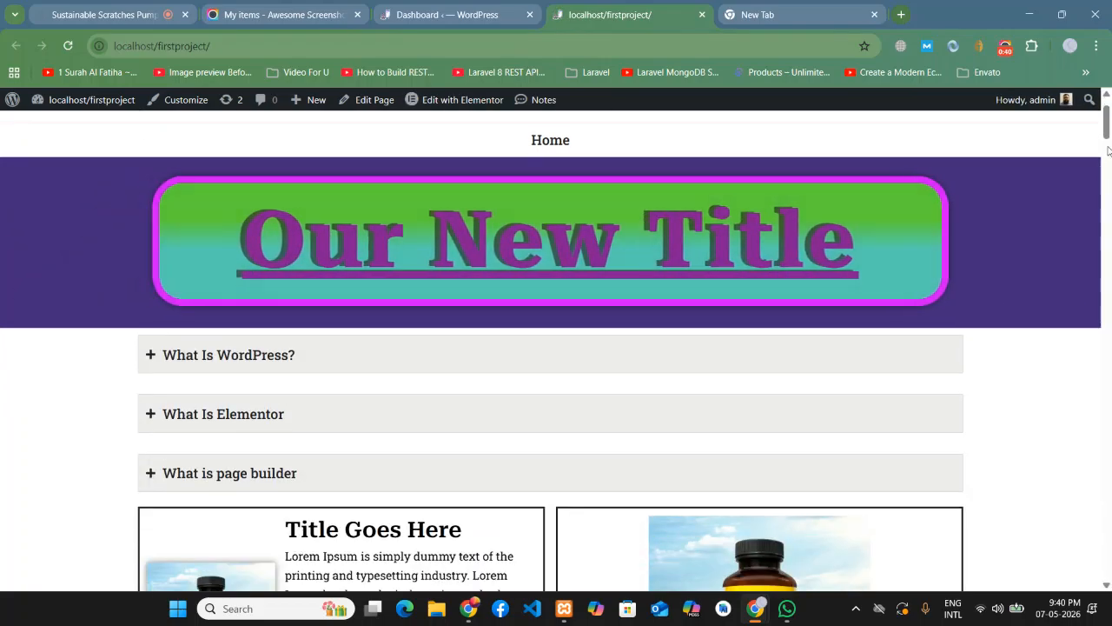
pyautogui.moveTo(1107, 115)
pyautogui.mouseDown()
pyautogui.moveTo(1107, 197)
pyautogui.moveTo(1107, 104)
pyautogui.mouseUp()
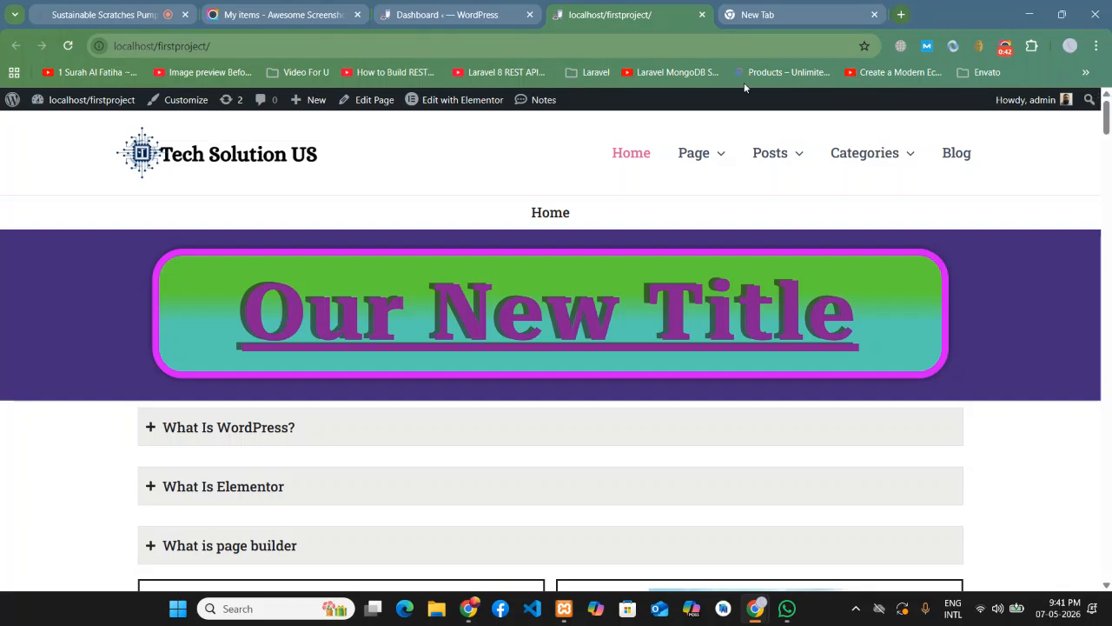
pyautogui.click(463, 99)
pyautogui.scroll(-18, 1087, 303)
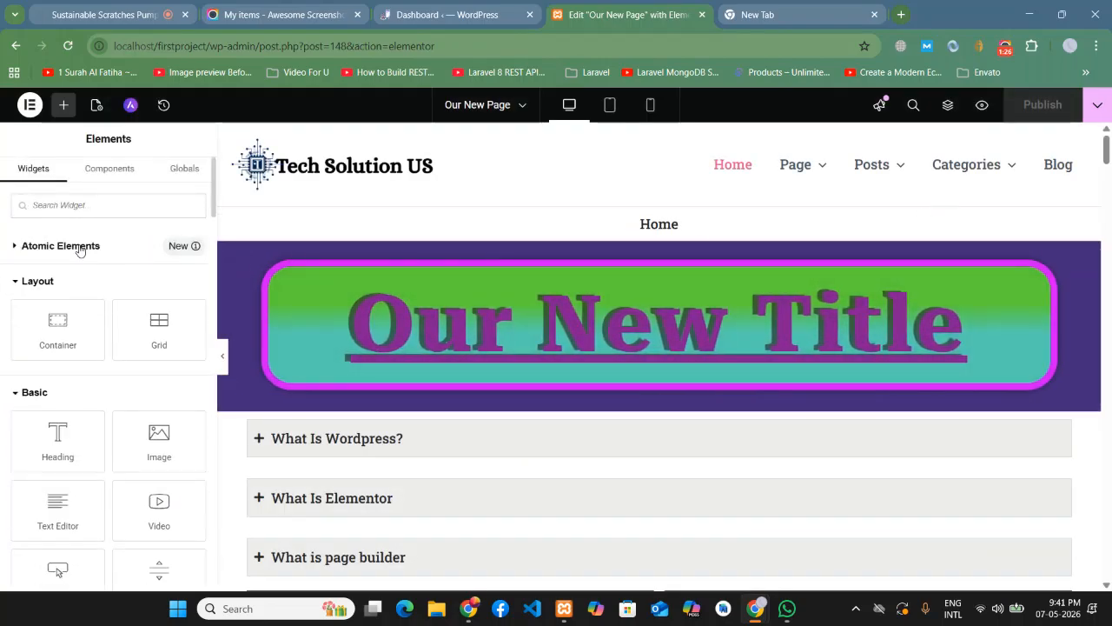
# - Delete the teal contact bar section
pyautogui.scroll(-10, 682, 349)
pyautogui.scroll(-1, 681, 350)
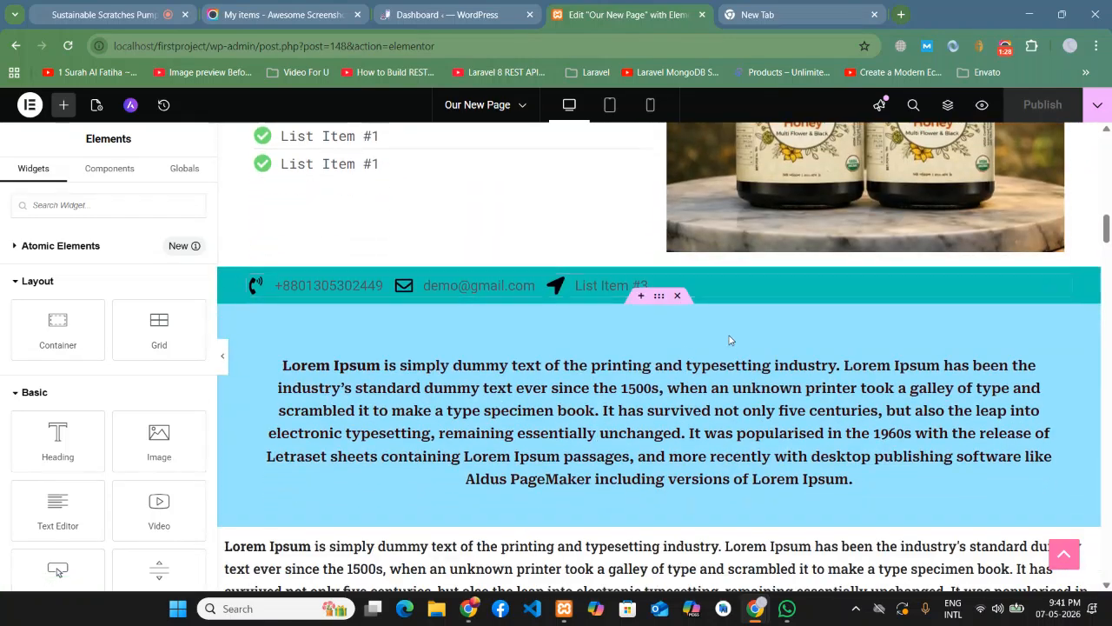
pyautogui.scroll(1, 673, 285)
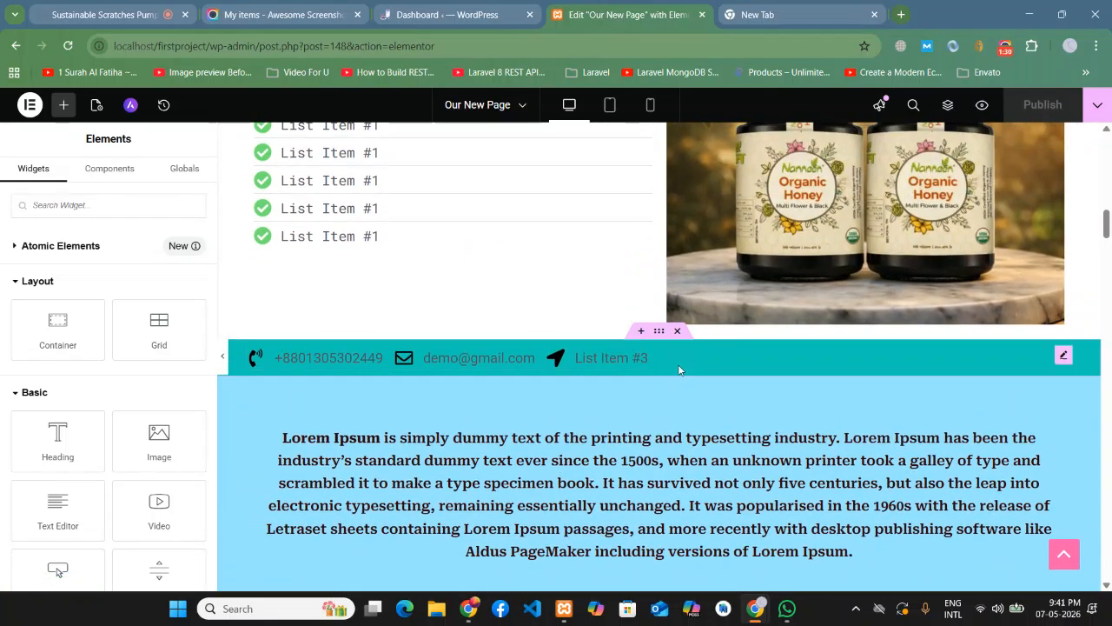
pyautogui.click(678, 333)
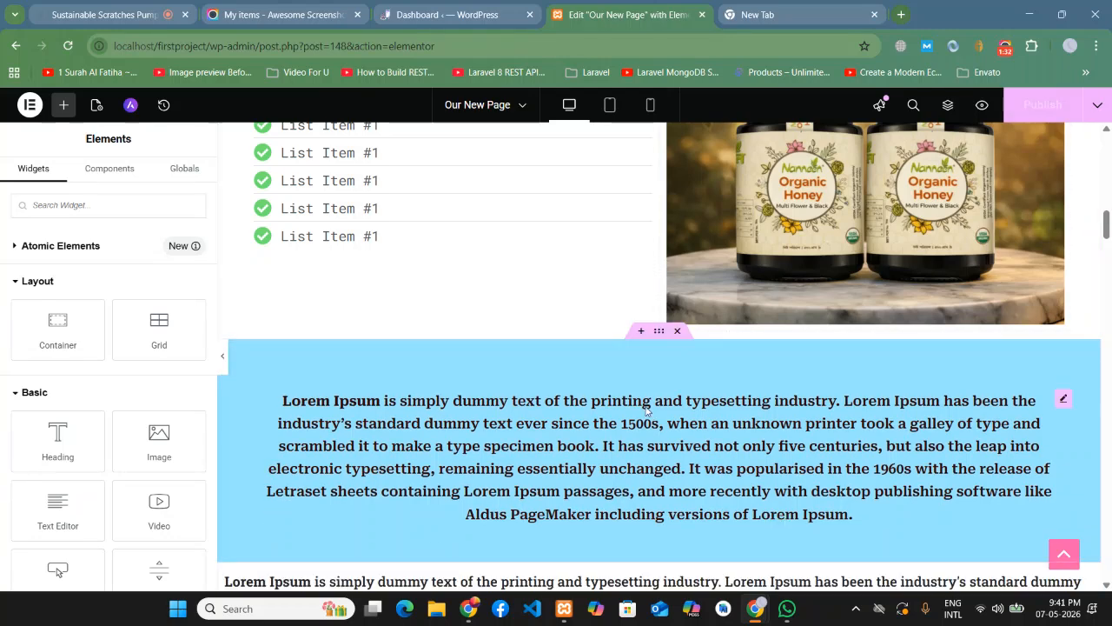
# - Add a single-column Flexbox container above the Lorem Ipsum section
pyautogui.scroll(2, 646, 402)
pyautogui.scroll(-1, 658, 457)
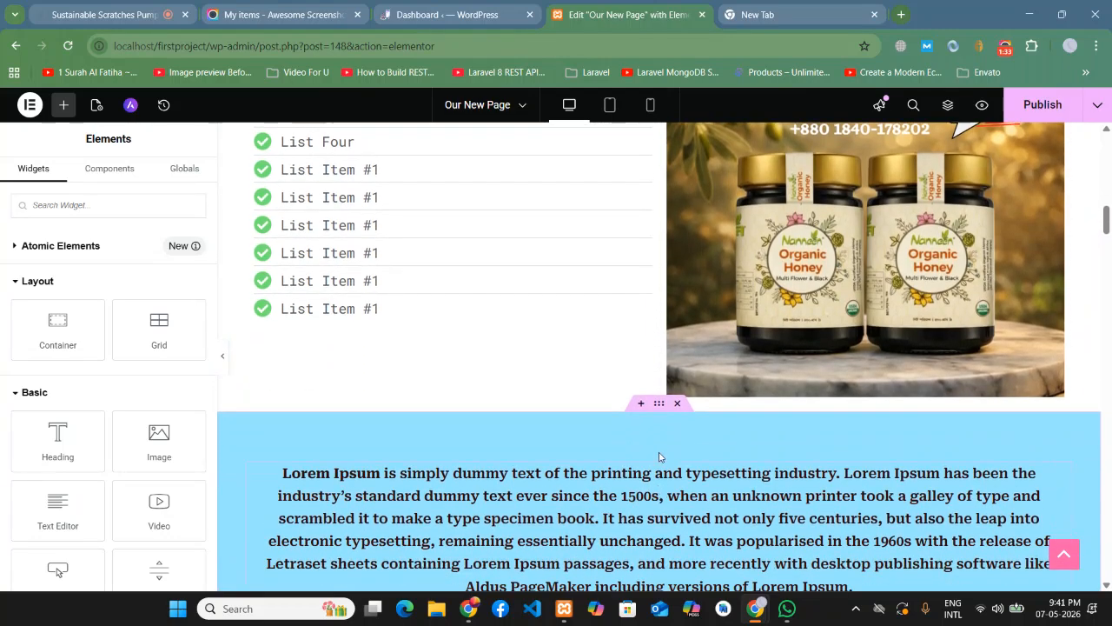
pyautogui.click(641, 403)
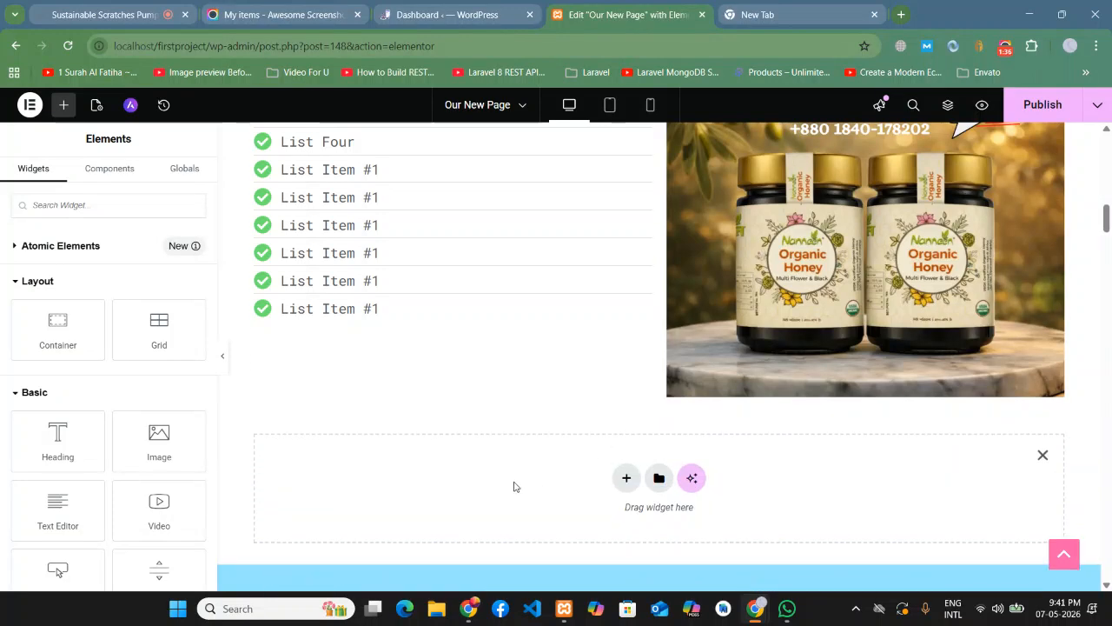
pyautogui.click(625, 481)
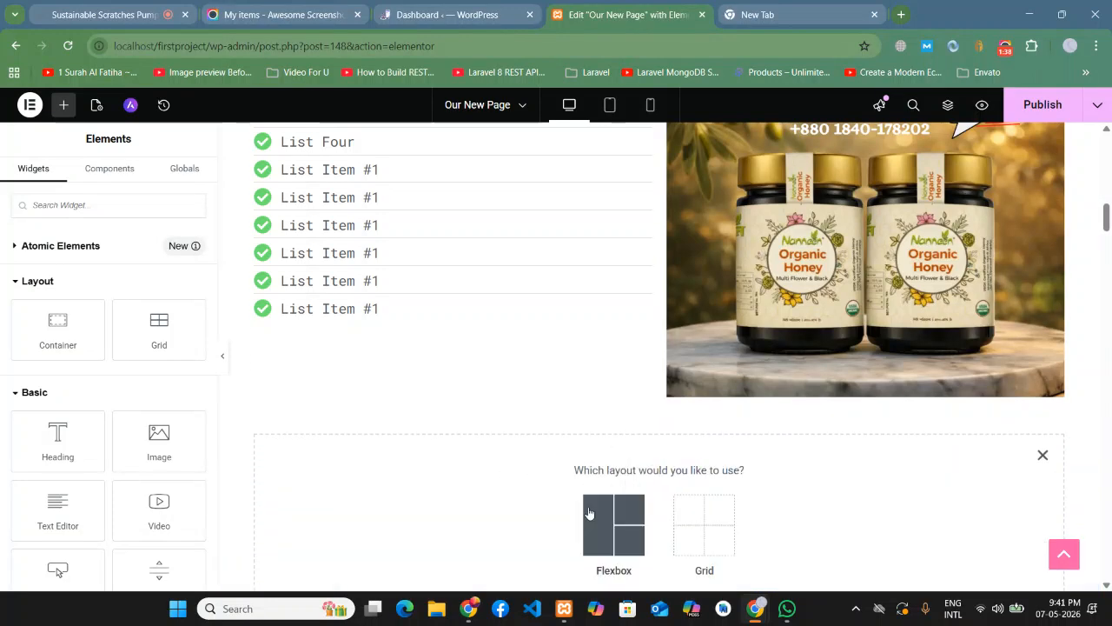
pyautogui.click(589, 509)
pyautogui.click(450, 516)
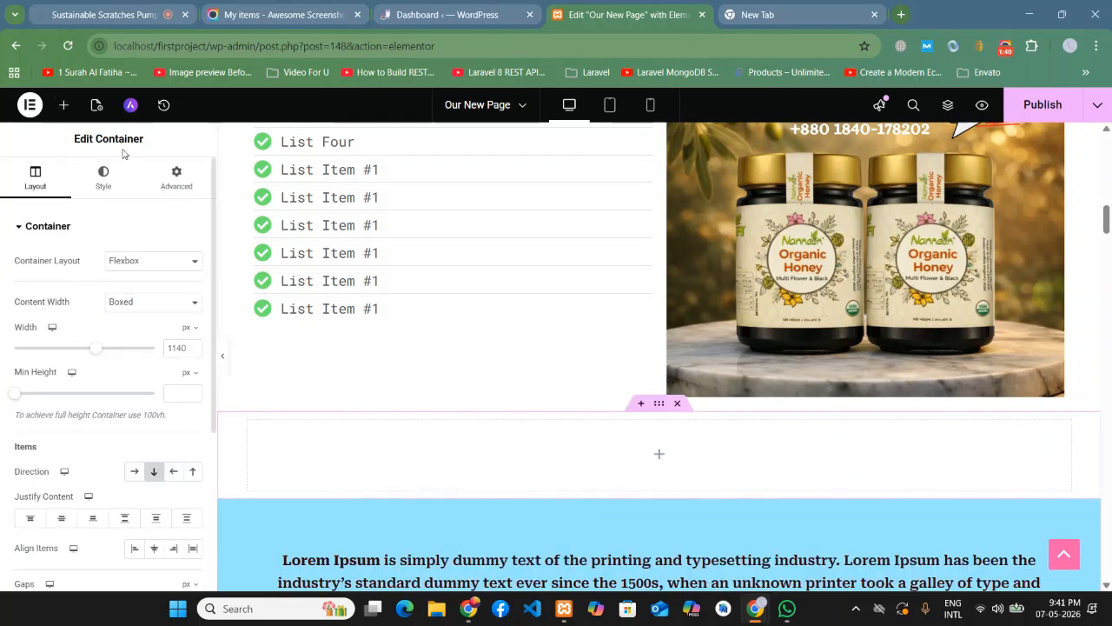
# - Show the Elements panel with Basic and Pro collapsed to reach General widgets
pyautogui.click(64, 106)
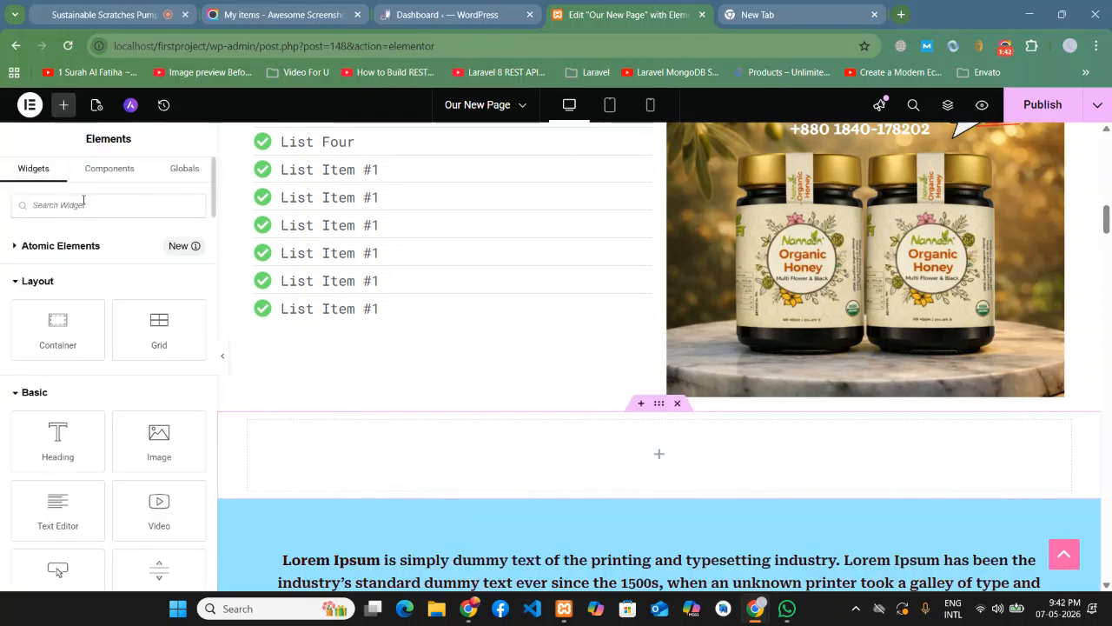
pyautogui.click(48, 393)
pyautogui.scroll(-3, 52, 330)
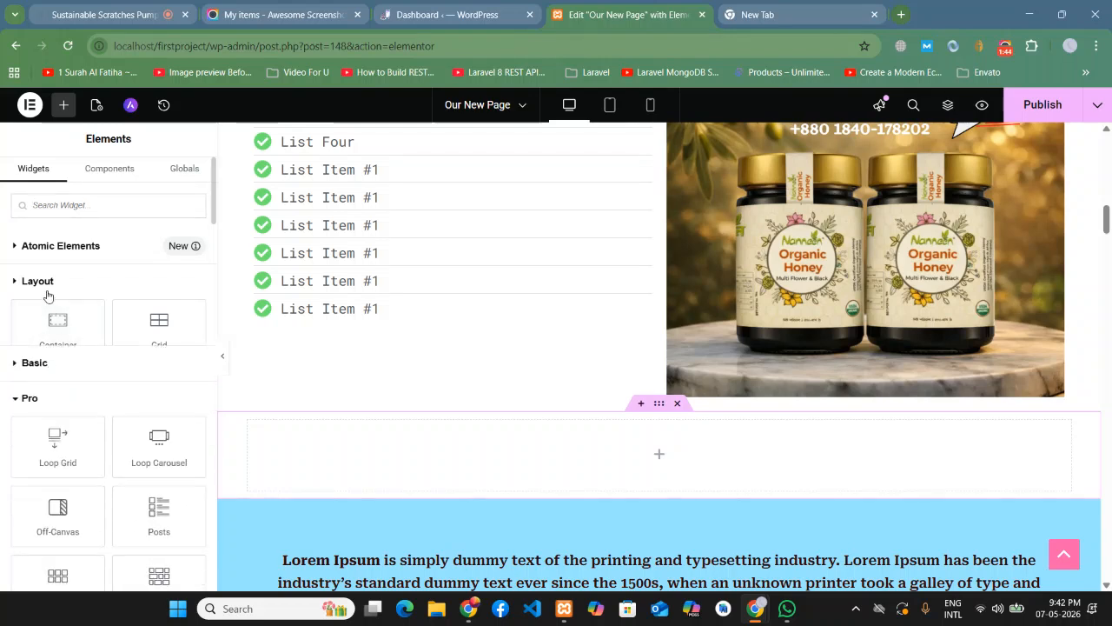
pyautogui.click(24, 207)
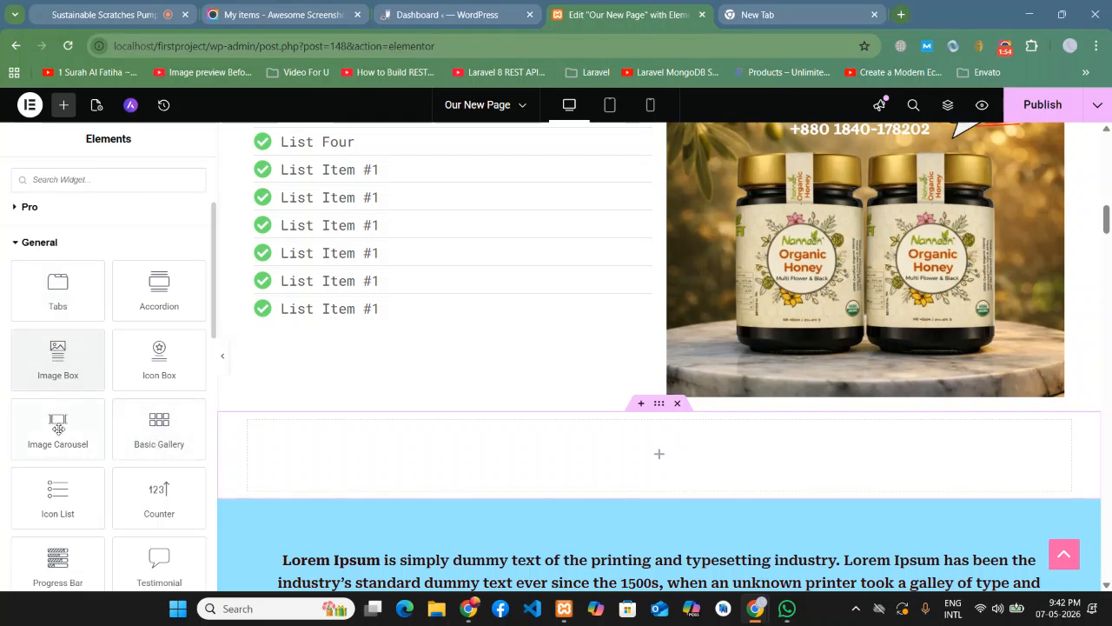
# - Drop an Icon List widget into the empty container and set its layout to Inline
pyautogui.moveTo(57, 494); pyautogui.dragTo(606, 467)
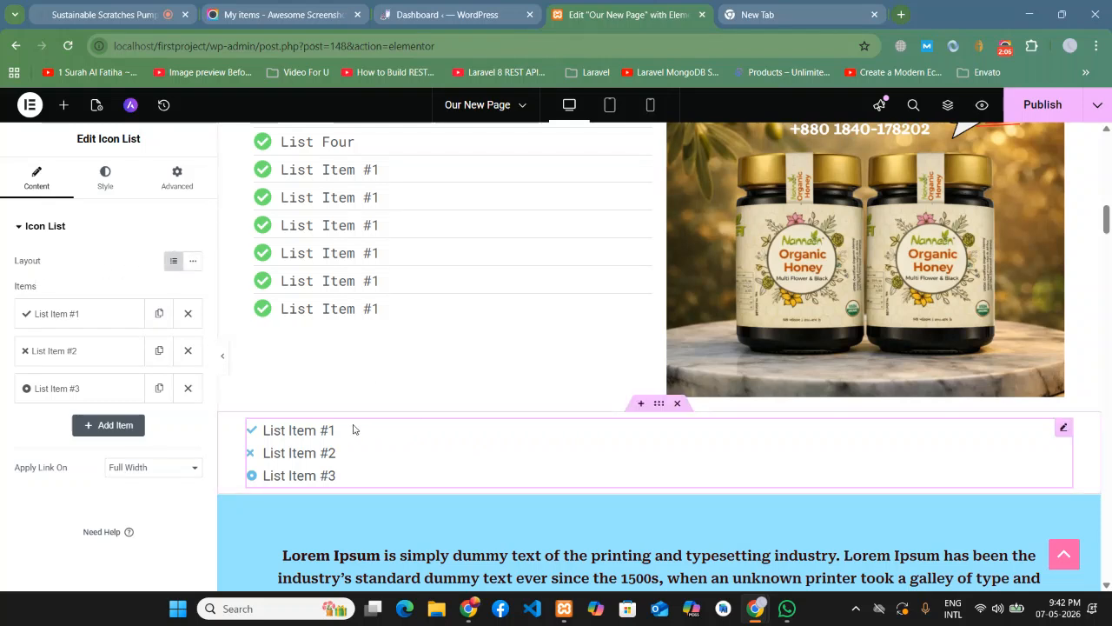
pyautogui.click(194, 263)
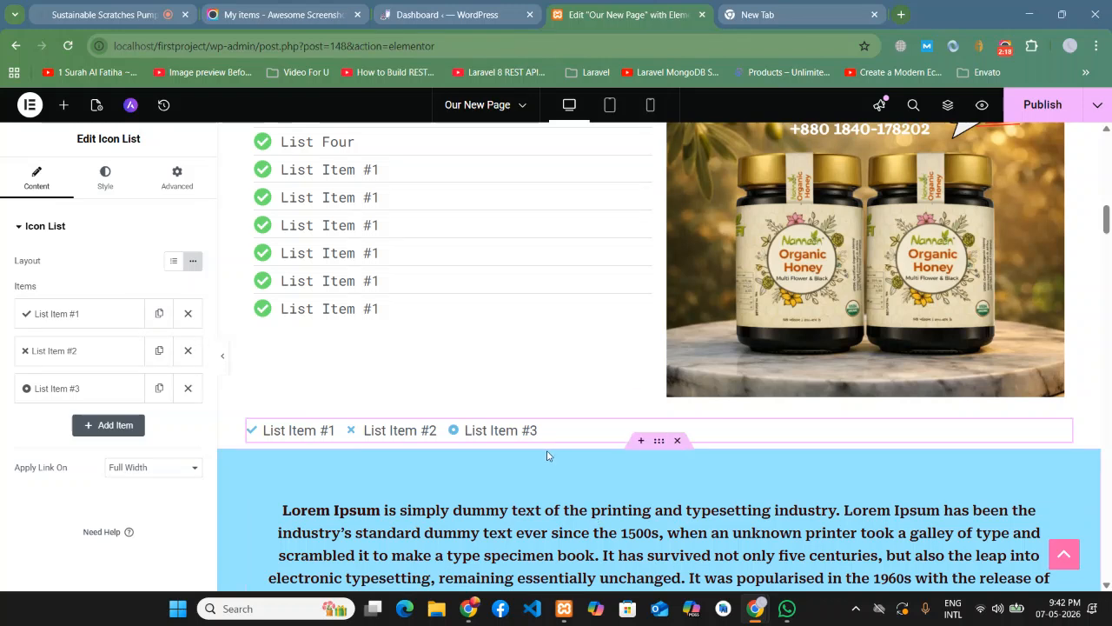
pyautogui.click(634, 432)
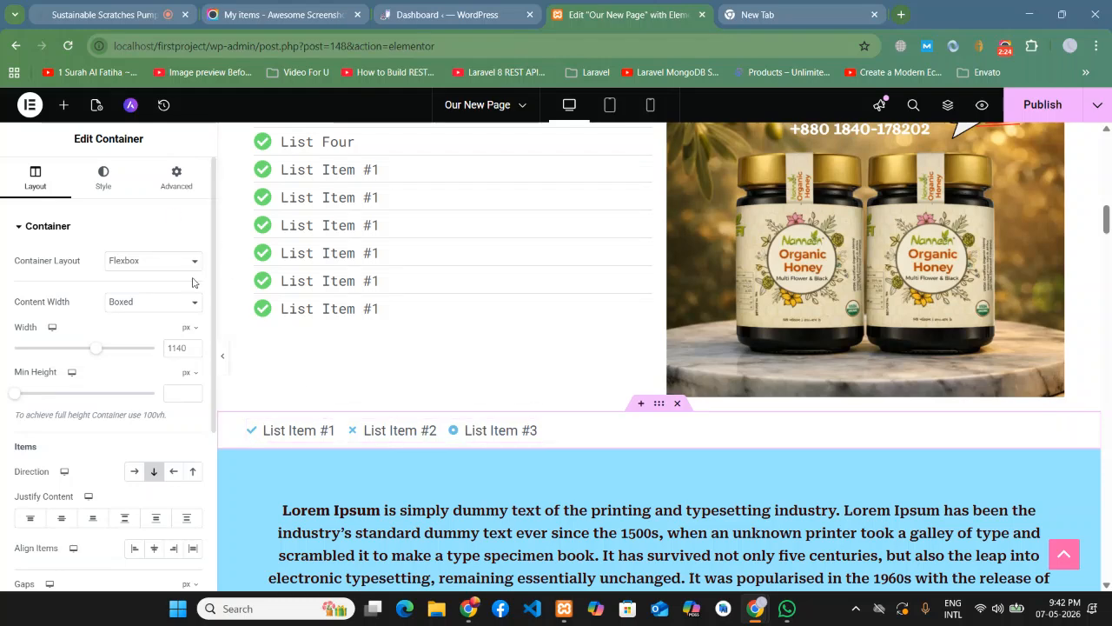
pyautogui.click(1064, 429)
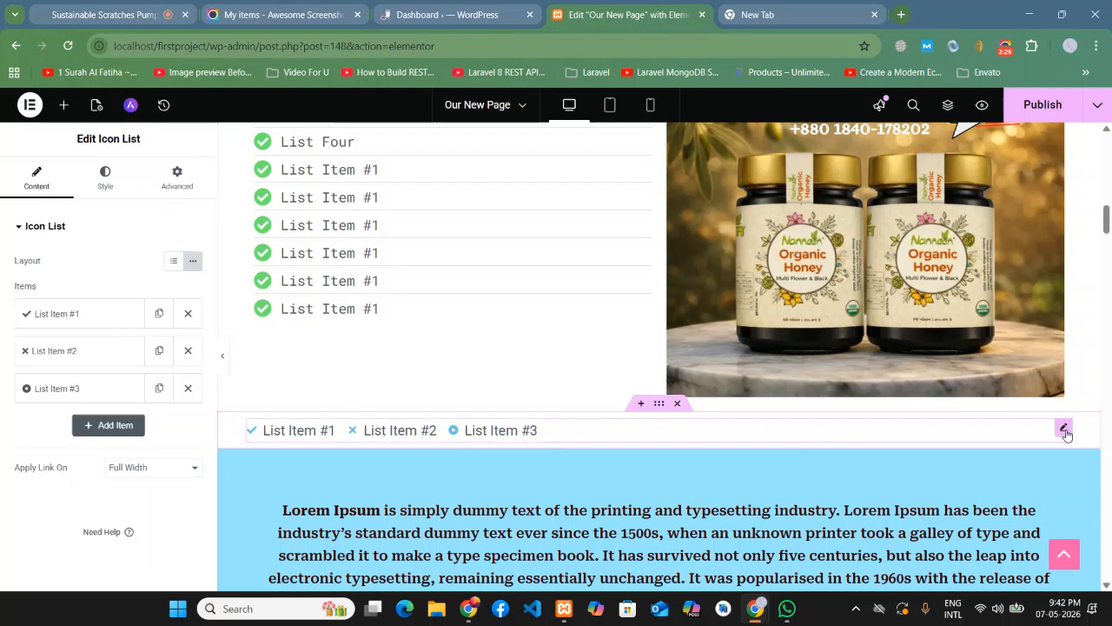
# - Give List Item #1 the phone-volume icon from the Icon Library
pyautogui.click(36, 313)
pyautogui.click(89, 419)
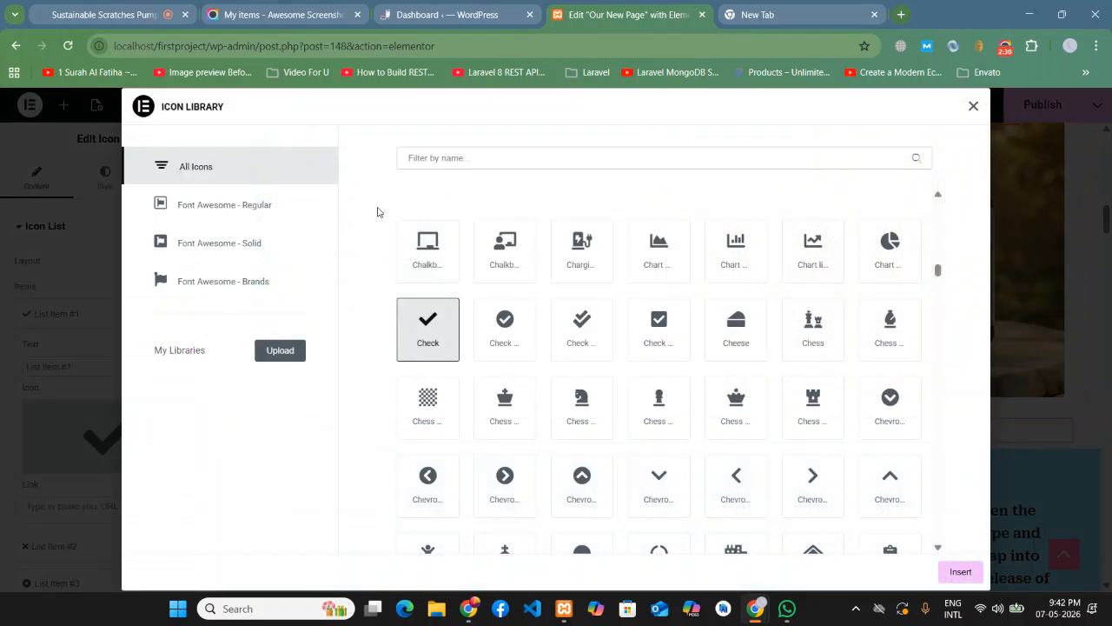
pyautogui.write('phon')
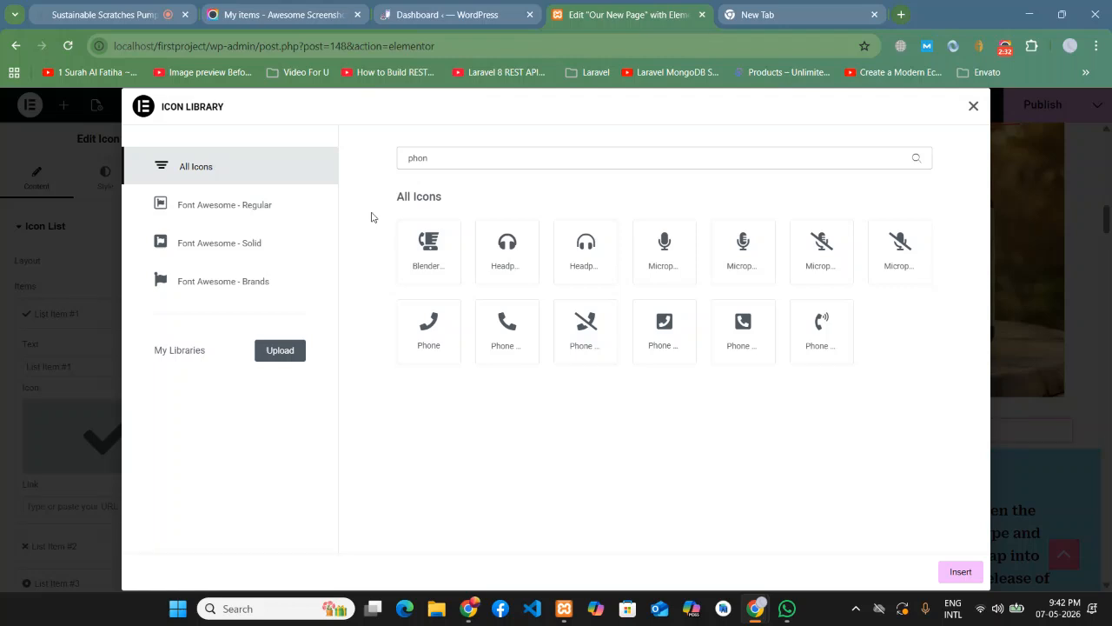
pyautogui.click(811, 343)
pyautogui.click(960, 571)
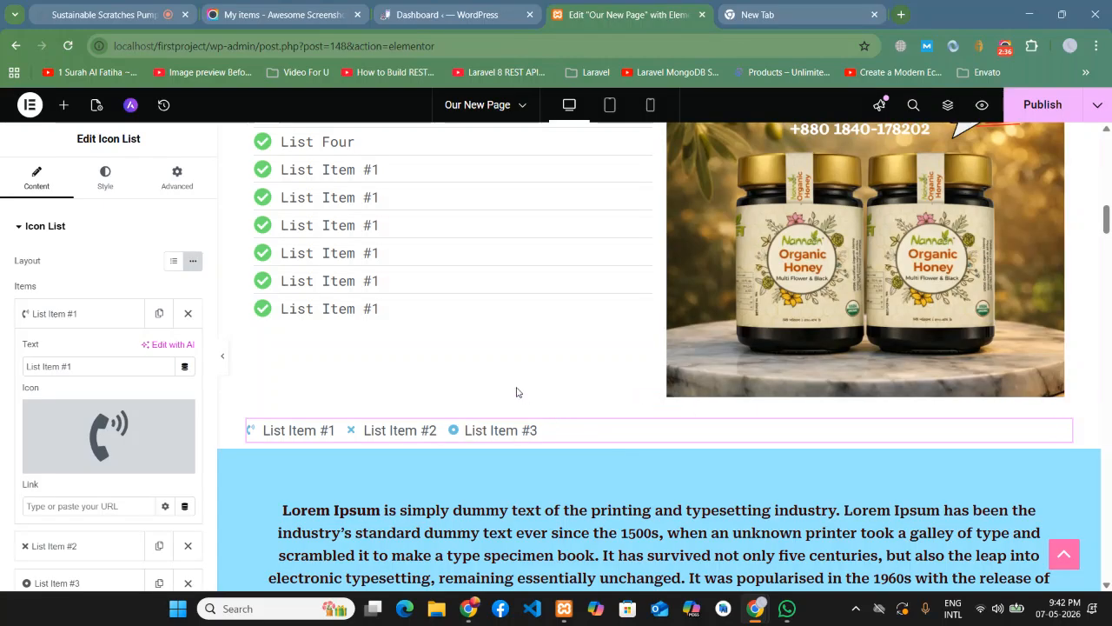
# - Replace the first item's text with the contact phone number, including its +88 country code
pyautogui.moveTo(72, 366); pyautogui.dragTo(2, 359)
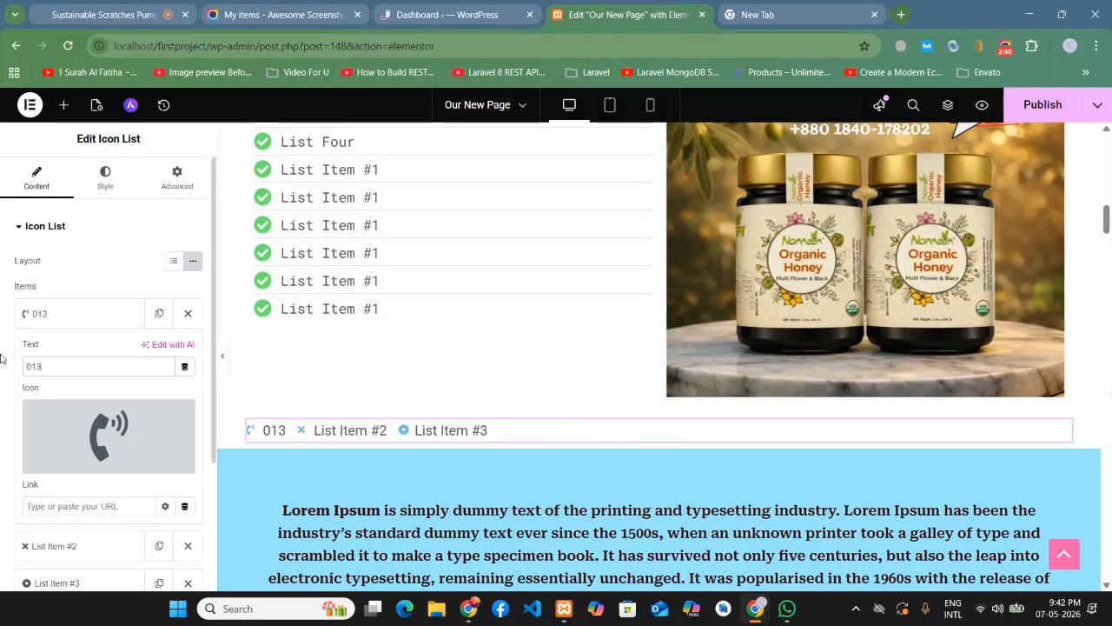
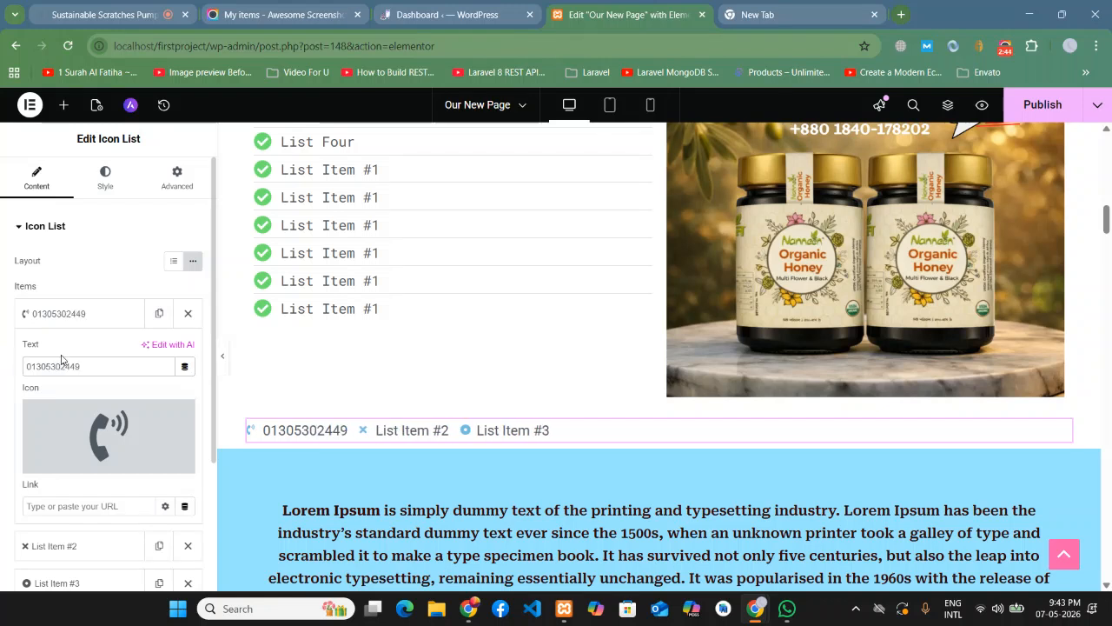
pyautogui.moveTo(102, 365); pyautogui.dragTo(5, 369)
pyautogui.click(26, 366)
pyautogui.write('+88')
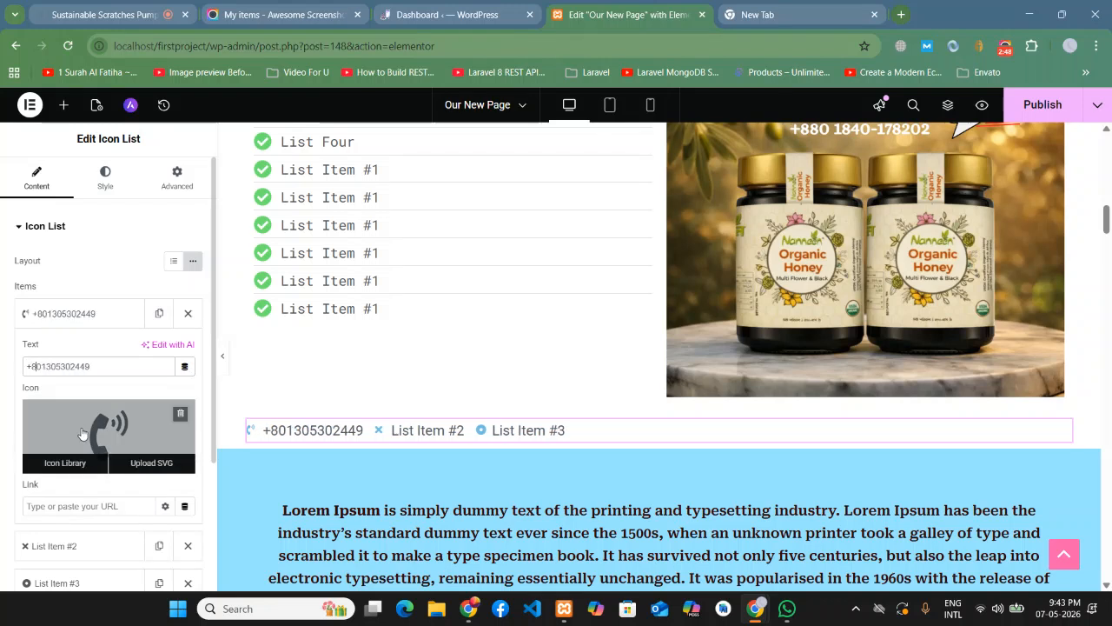
# - Replace the second list item's text with the contact e-mail address
pyautogui.click(61, 312)
pyautogui.click(64, 352)
pyautogui.moveTo(73, 404); pyautogui.dragTo(0, 405)
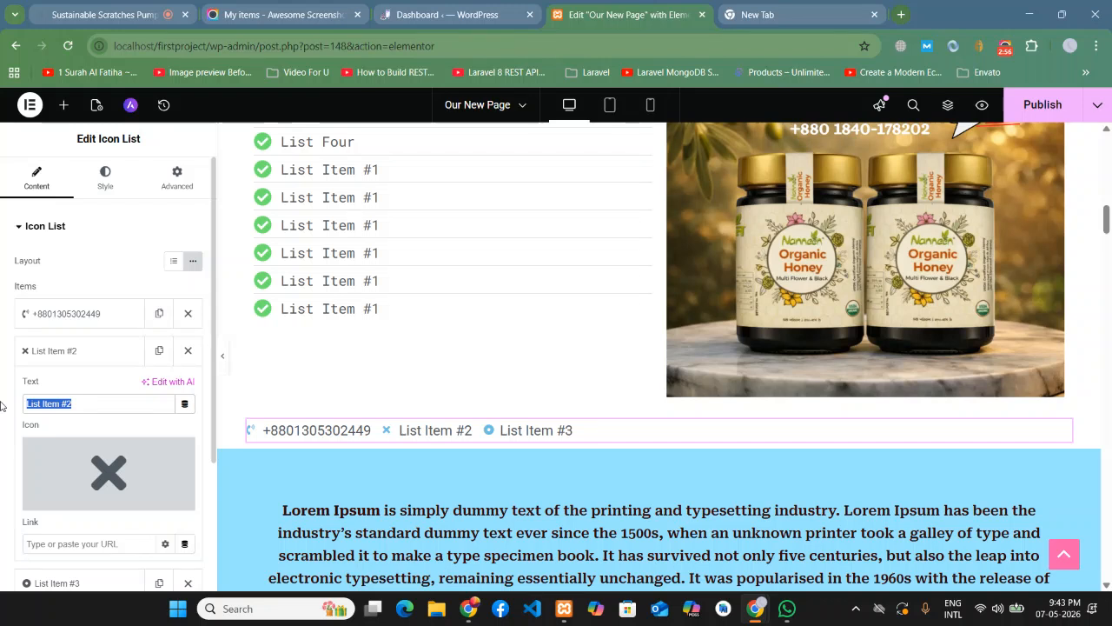
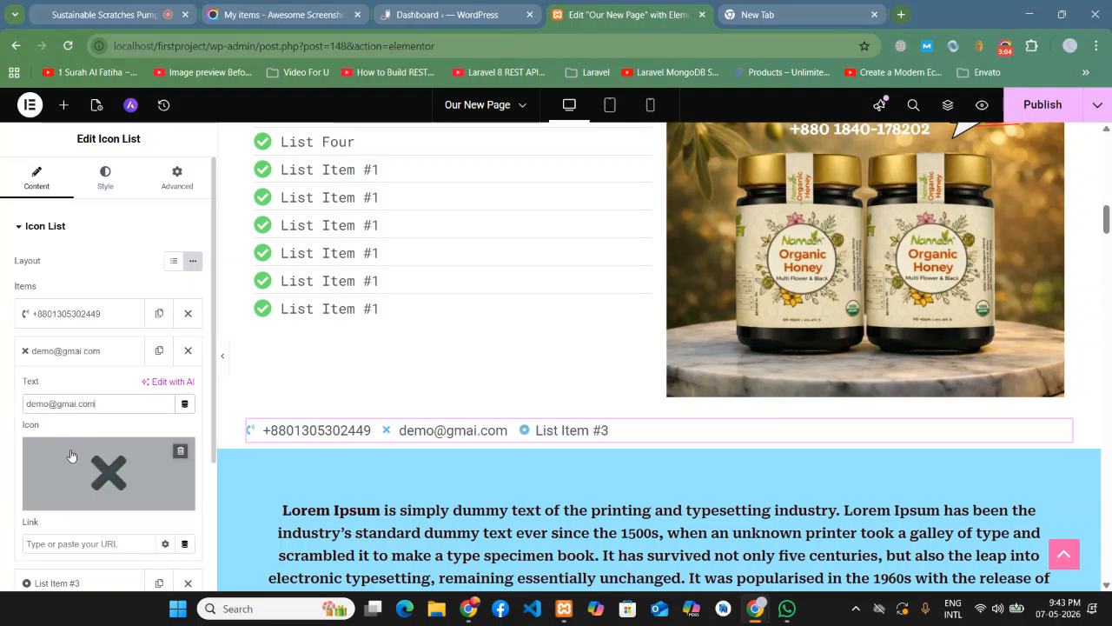
# - Set the e-mail item's icon to the Envelope icon
pyautogui.click(65, 497)
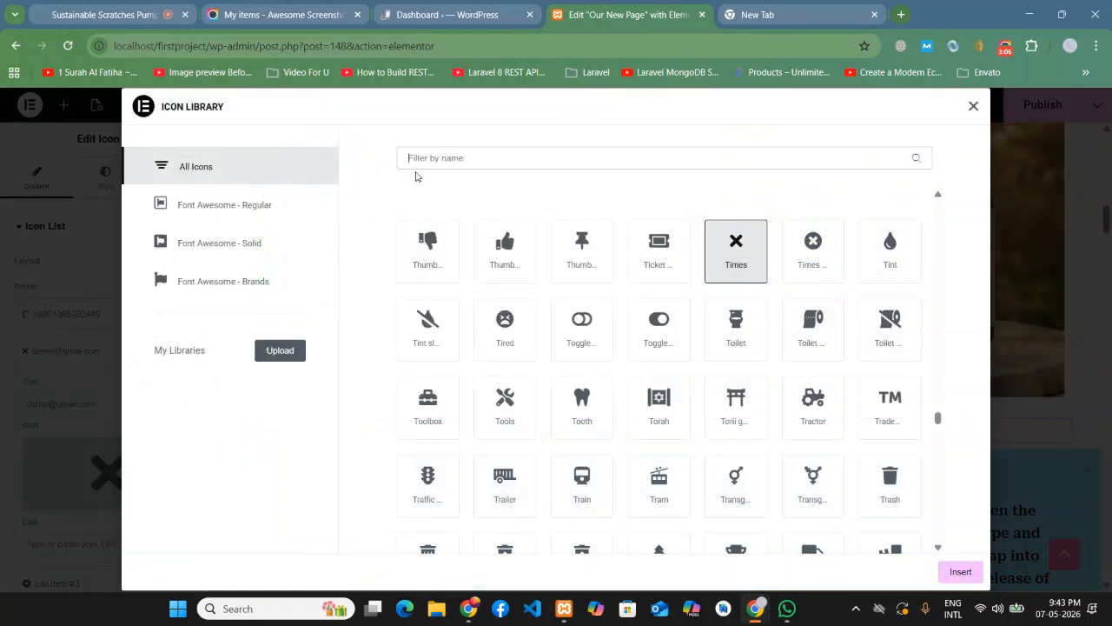
pyautogui.write('env')
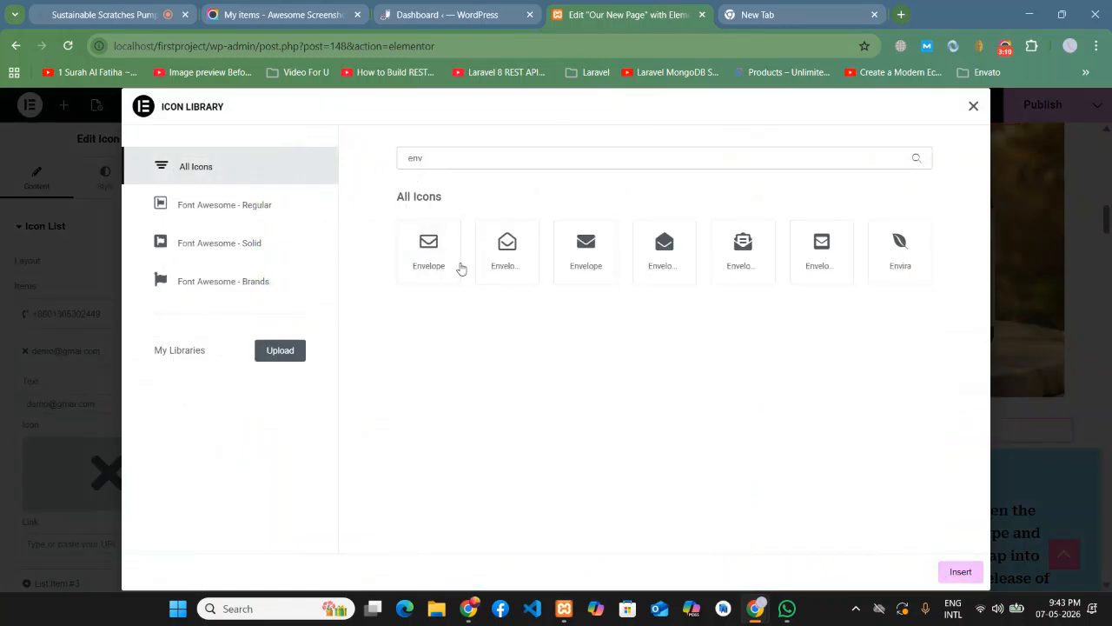
pyautogui.click(458, 266)
pyautogui.click(960, 570)
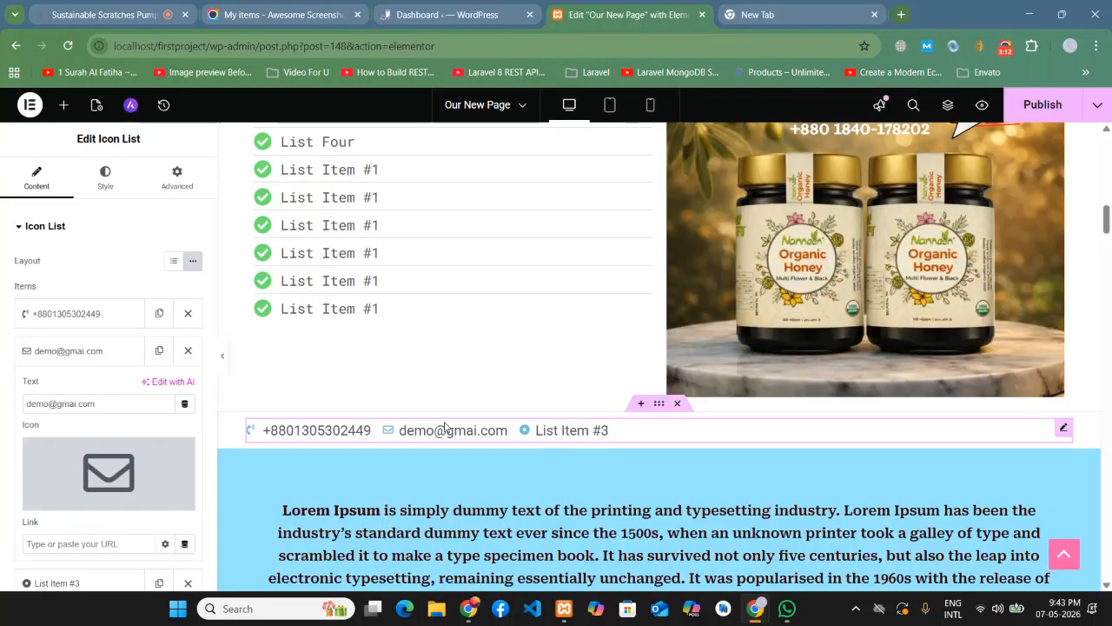
pyautogui.scroll(-2, 435, 410)
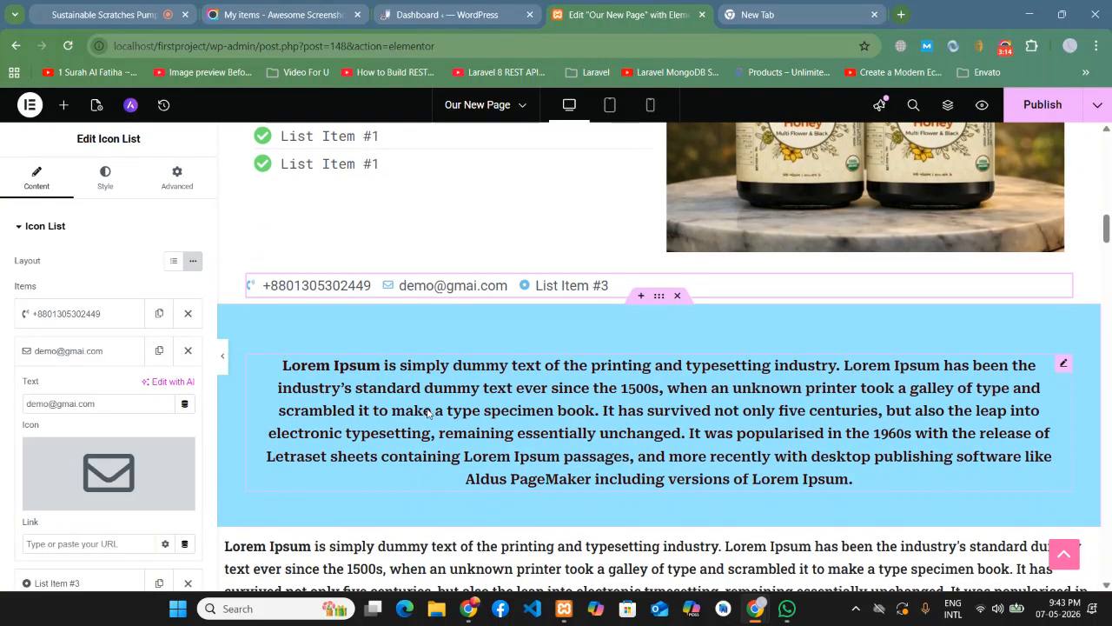
# - Change List Item #3's text to 'Dhaka, Bangladesh'
pyautogui.click(110, 349)
pyautogui.click(88, 395)
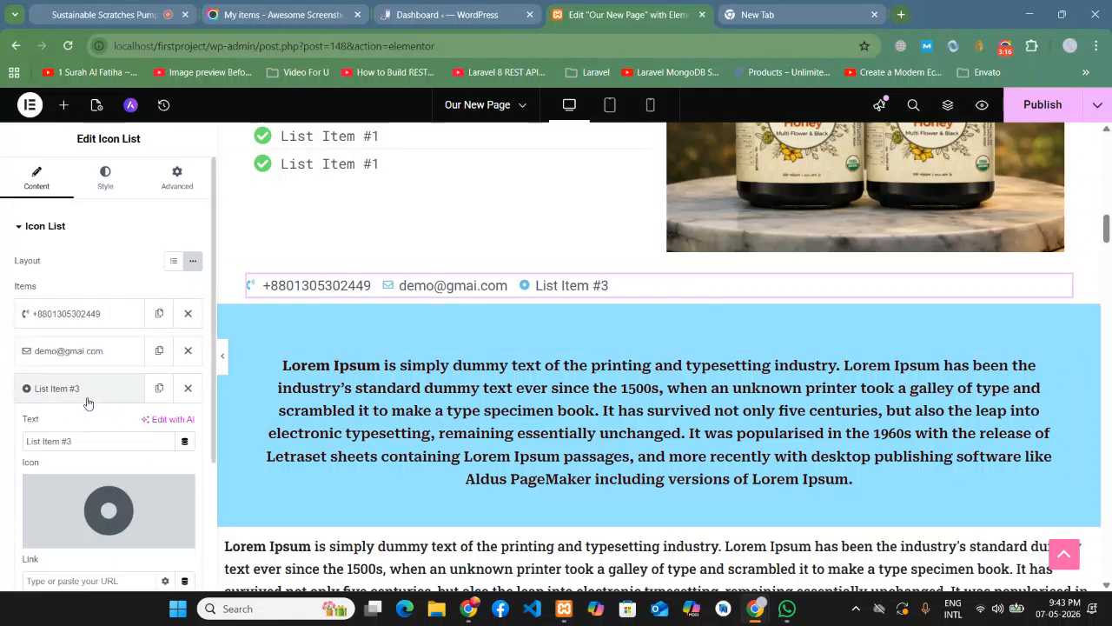
pyautogui.moveTo(90, 442); pyautogui.dragTo(2, 441)
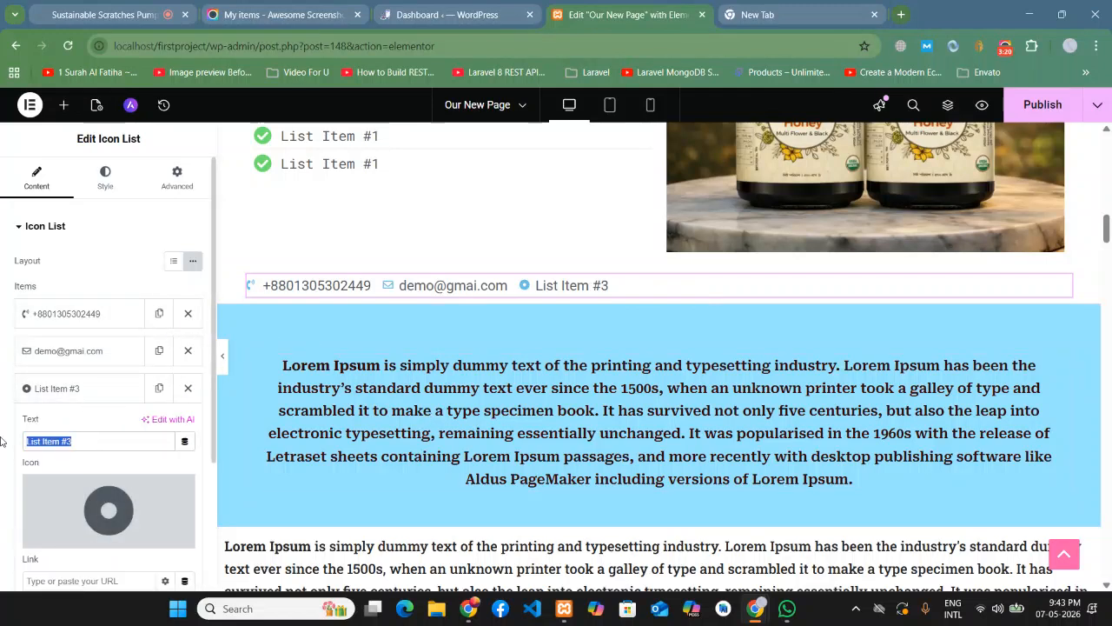
pyautogui.write('D')
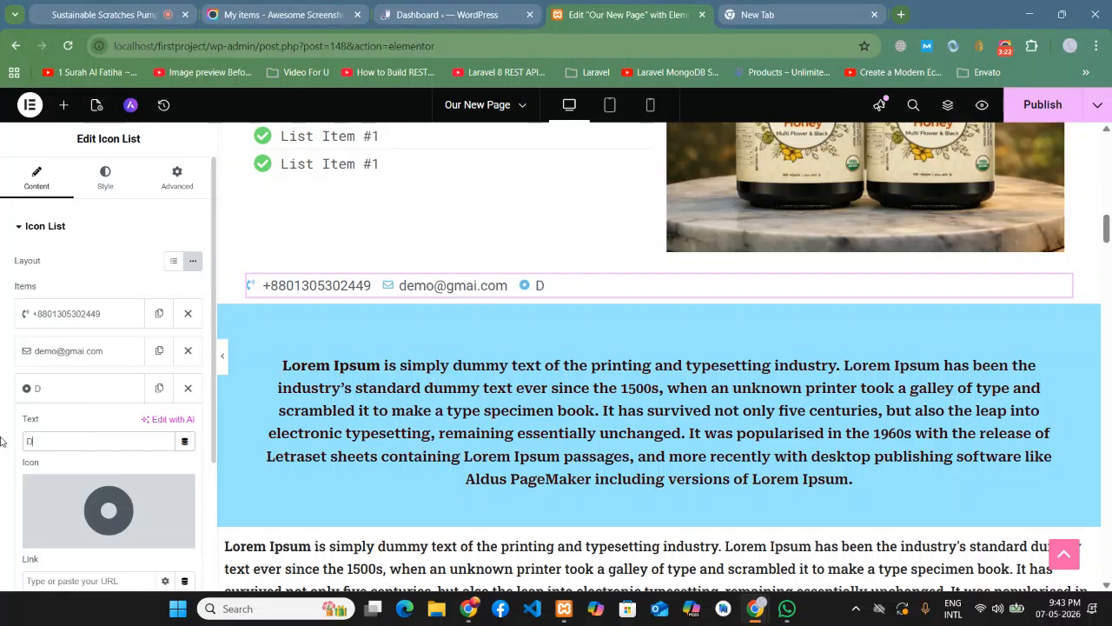
pyautogui.write('haka, Bangladesh')
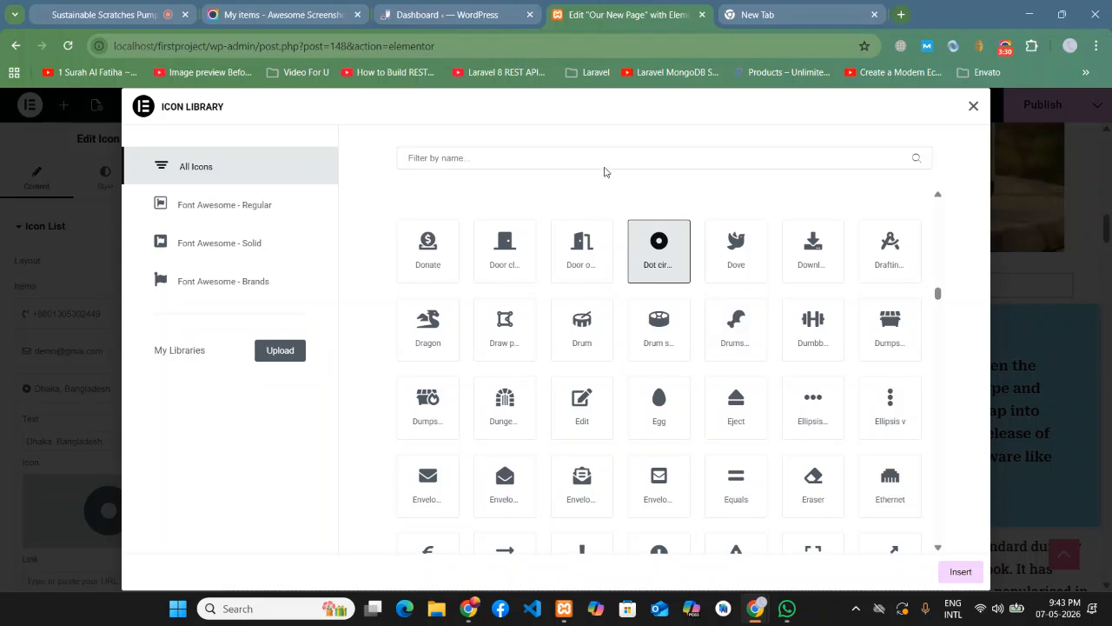
# - Give the Dhaka item the location-arrow icon from the Icon Library
pyautogui.click(564, 150)
pyautogui.write('loc')
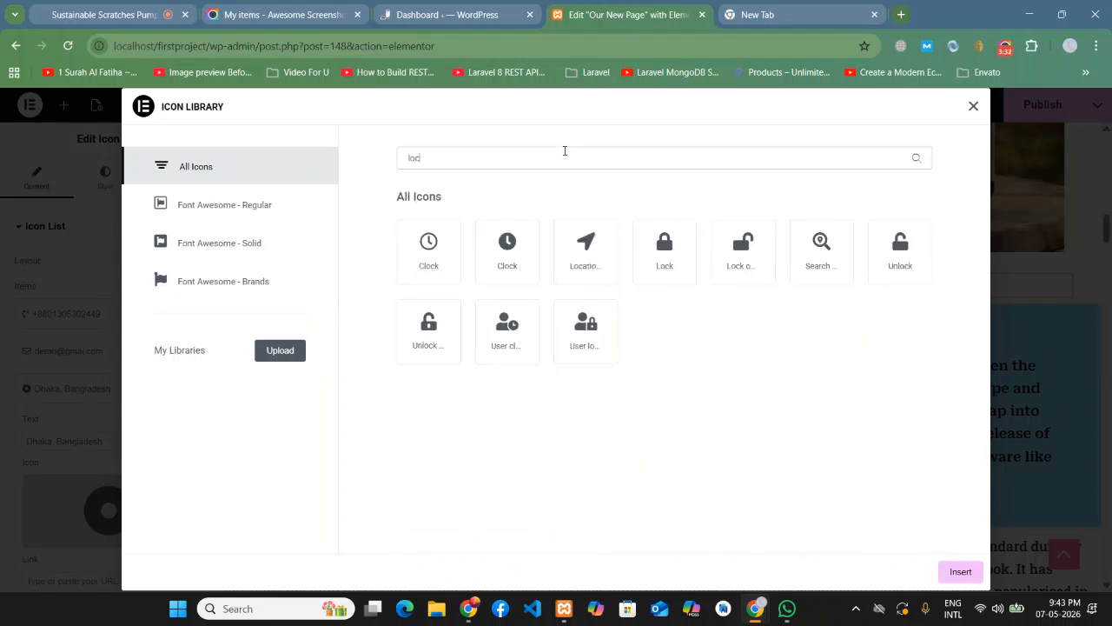
pyautogui.click(585, 263)
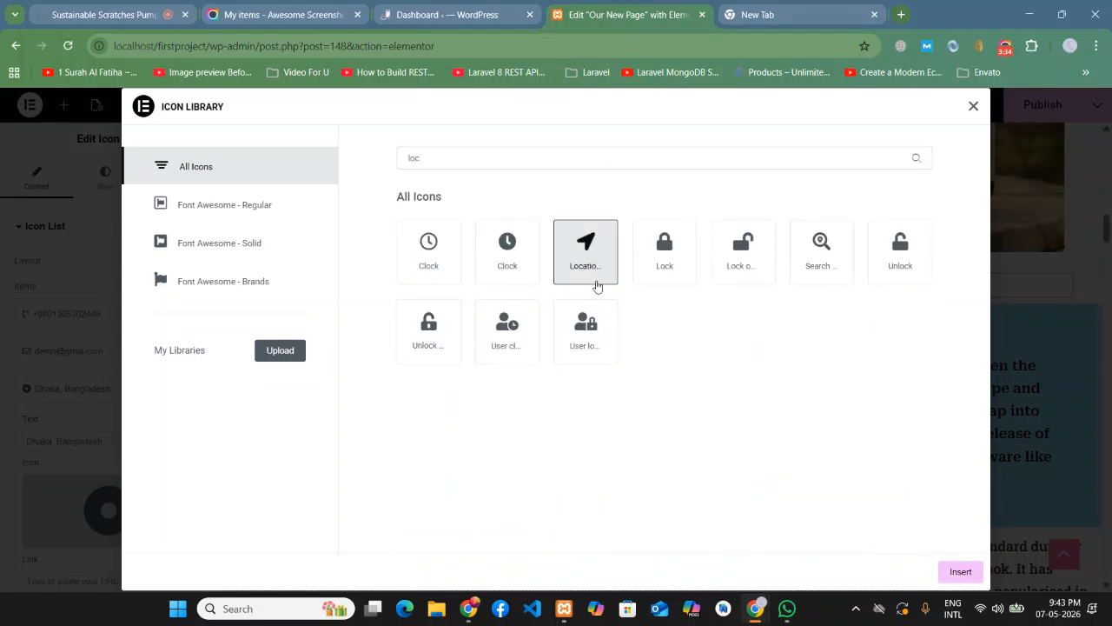
pyautogui.click(960, 572)
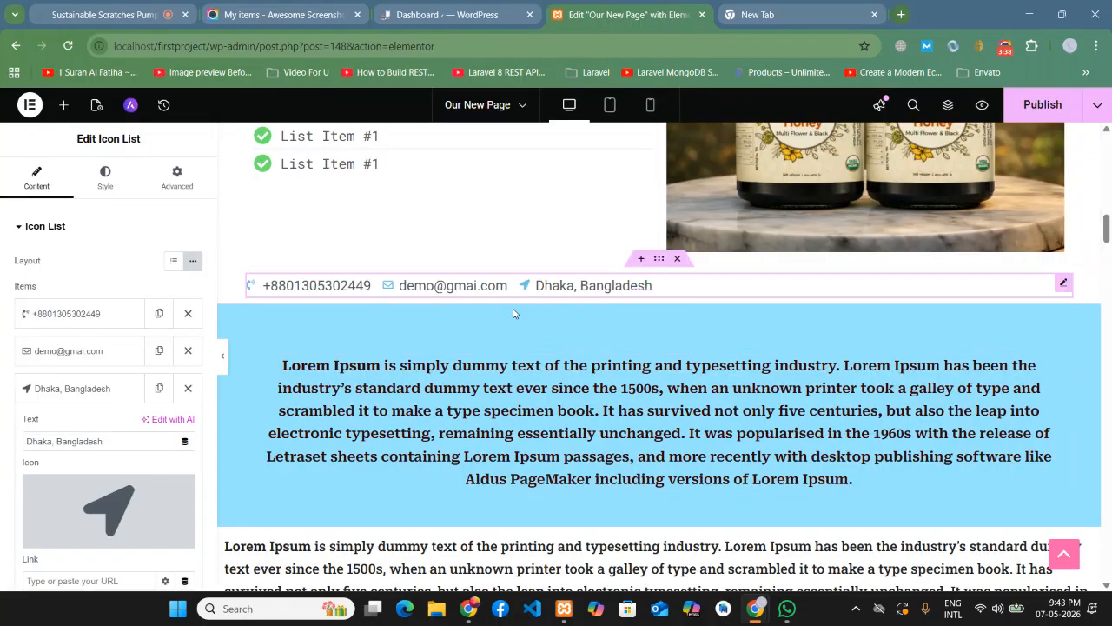
# - Set the contact container's Classic background colour to teal #1B9782
pyautogui.click(660, 261)
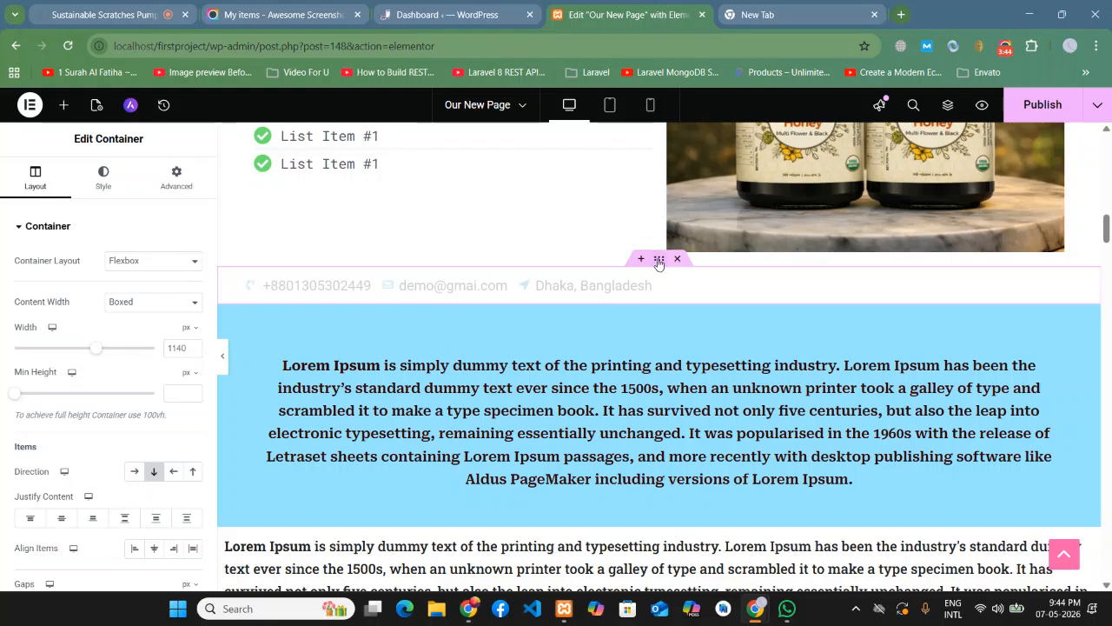
pyautogui.click(103, 191)
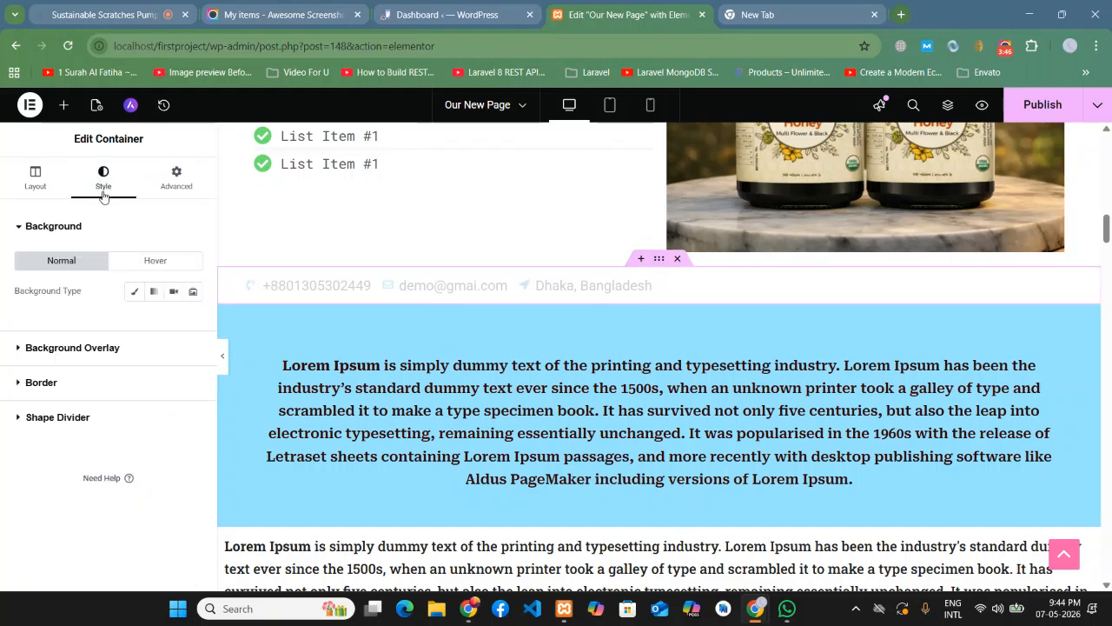
pyautogui.click(134, 291)
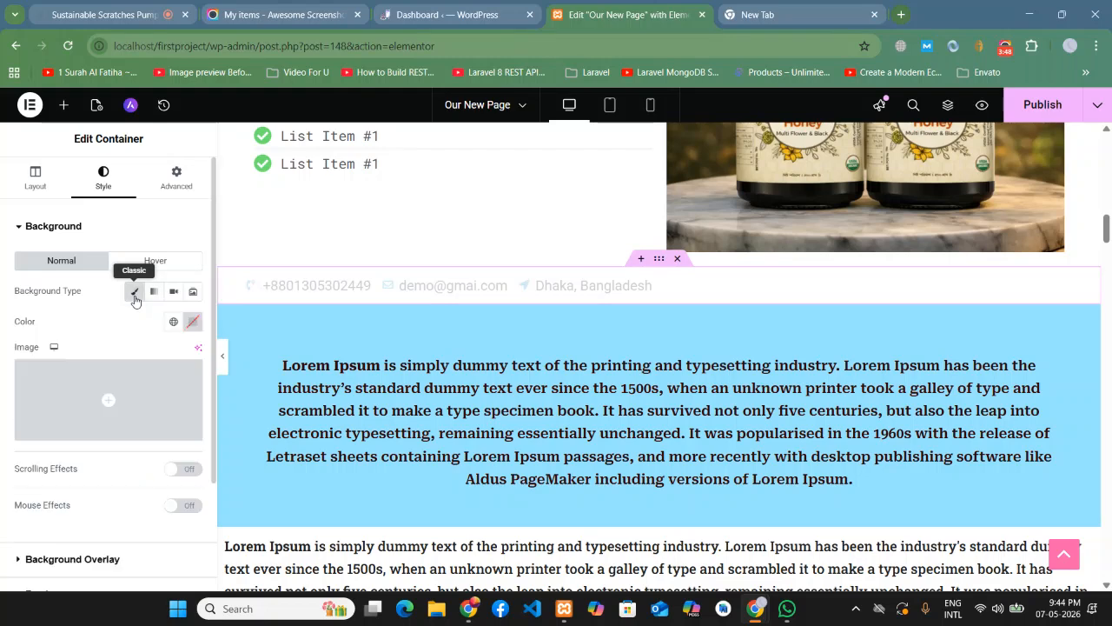
pyautogui.click(193, 324)
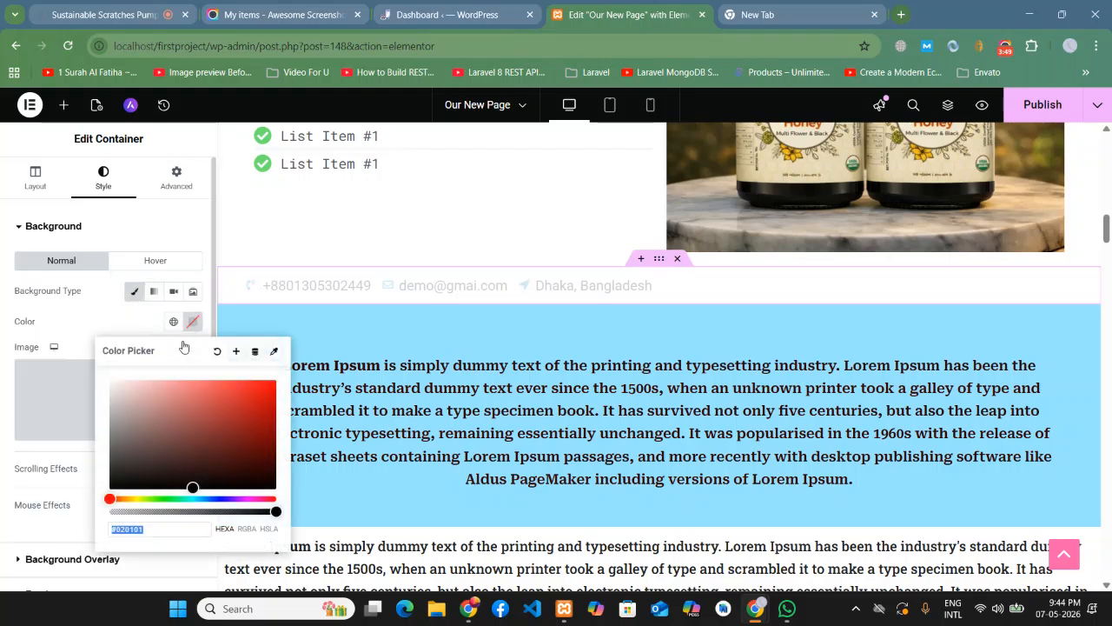
pyautogui.click(176, 502)
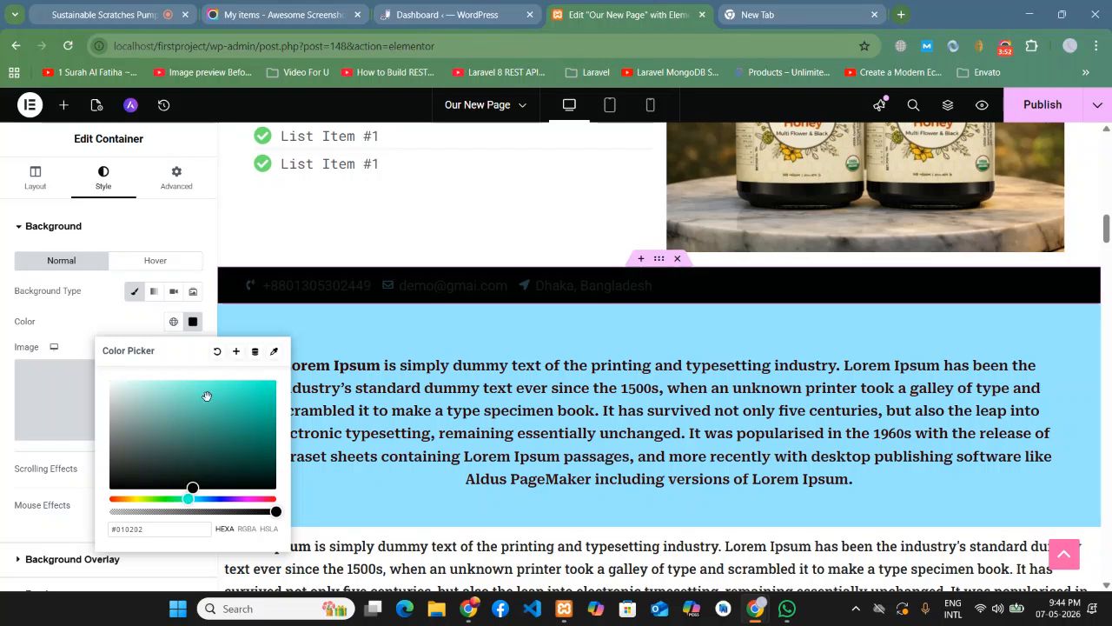
pyautogui.moveTo(230, 417); pyautogui.dragTo(261, 431)
pyautogui.click(186, 410)
pyautogui.moveTo(186, 411); pyautogui.dragTo(246, 424)
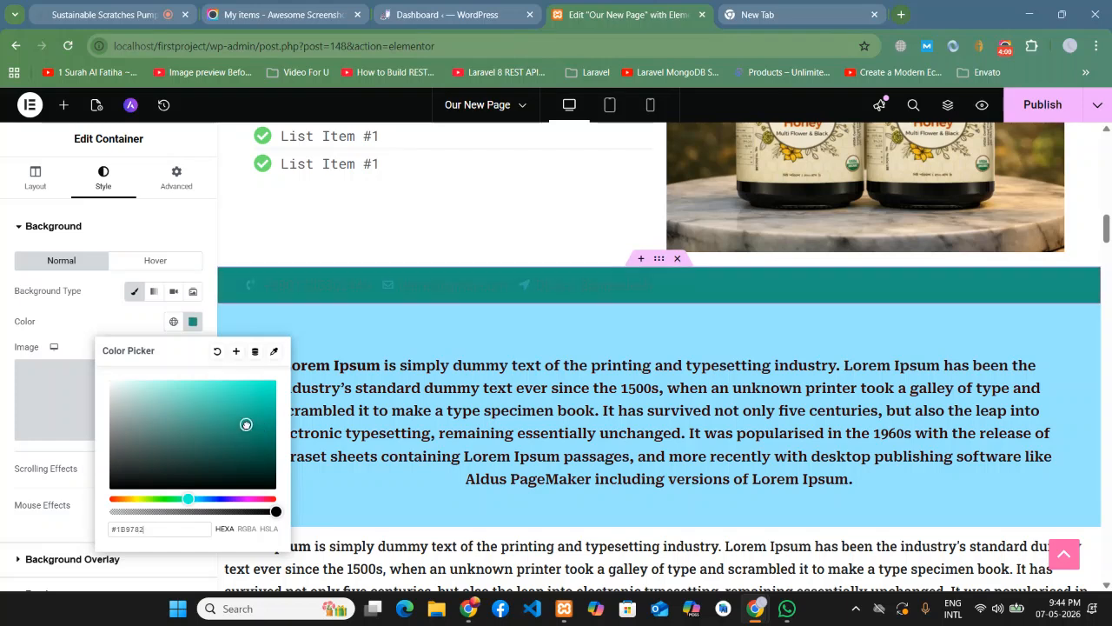
pyautogui.click(68, 324)
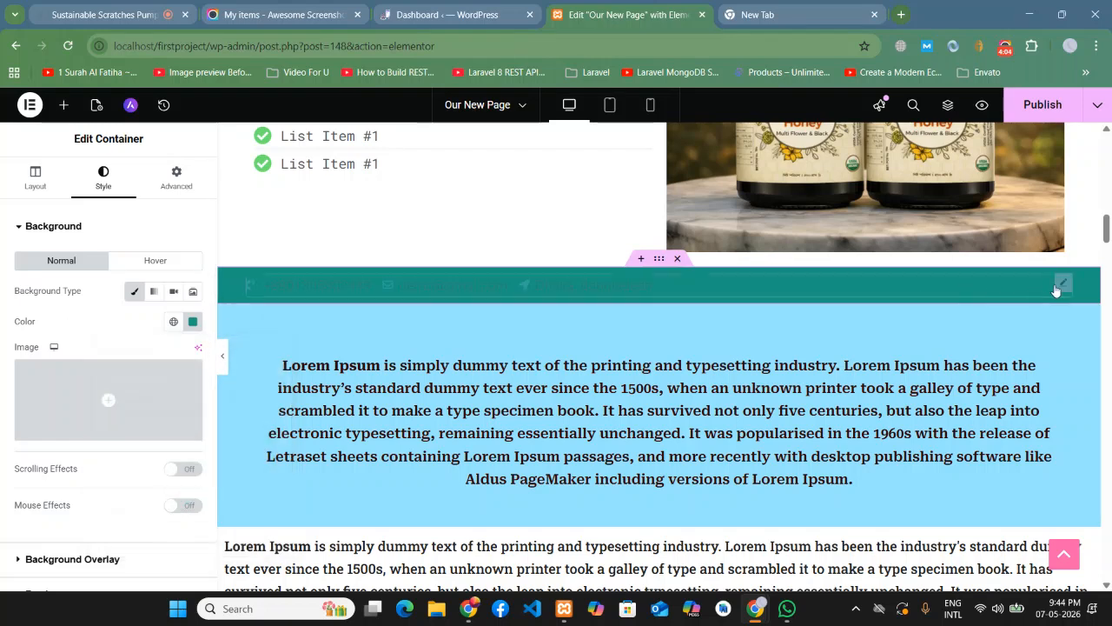
# - Set the icon list's text colour to white, #FFFFFF
pyautogui.click(1061, 286)
pyautogui.click(92, 192)
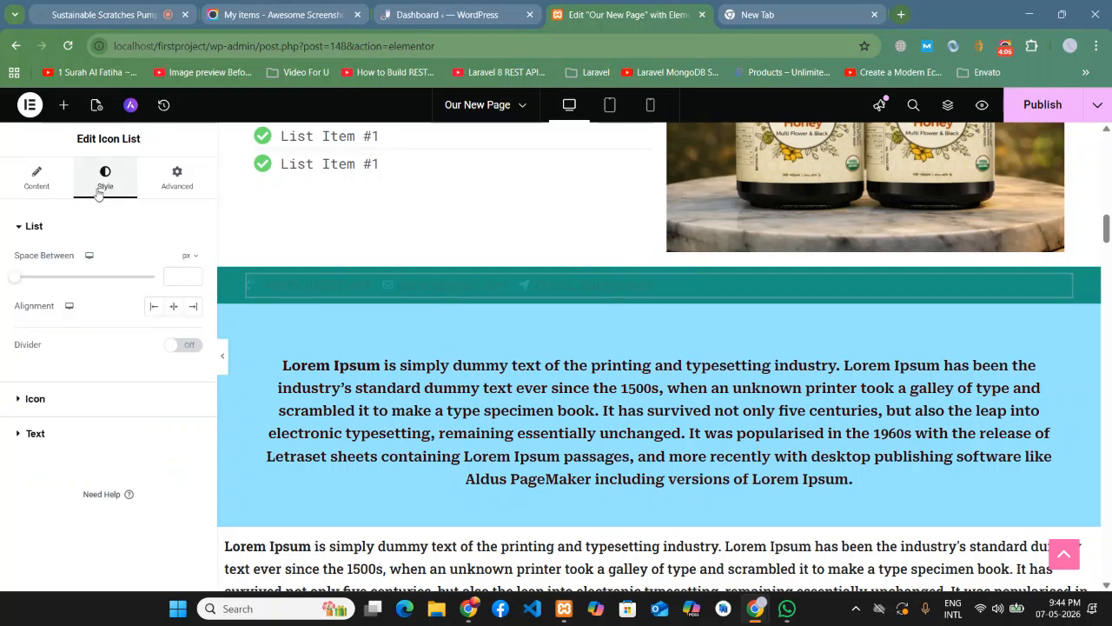
pyautogui.click(42, 440)
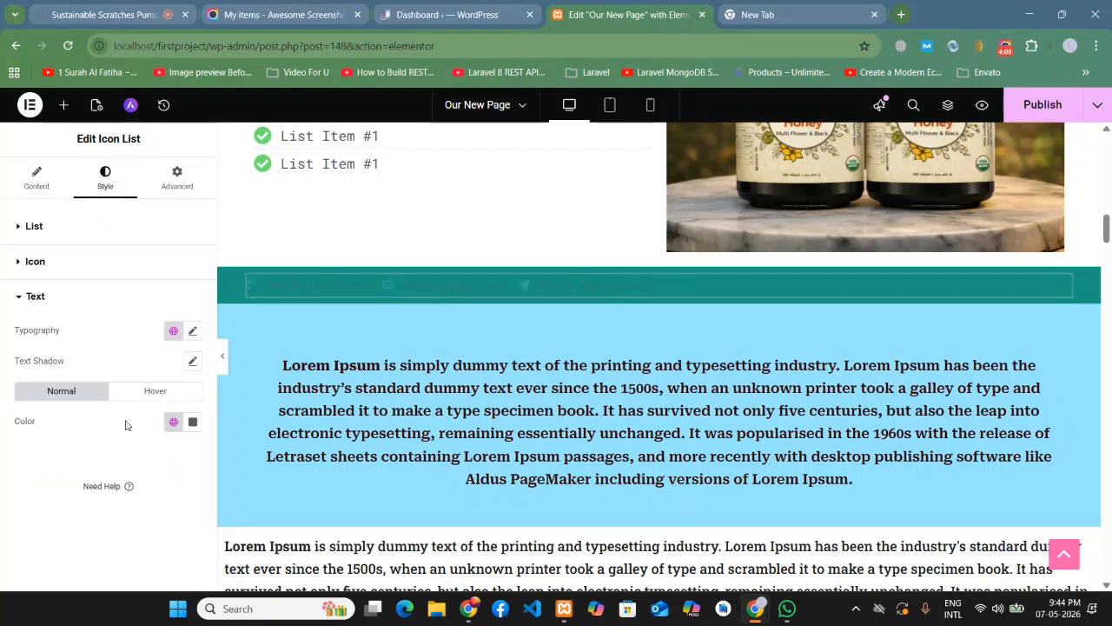
pyautogui.click(192, 419)
pyautogui.write('#FFFFFF')
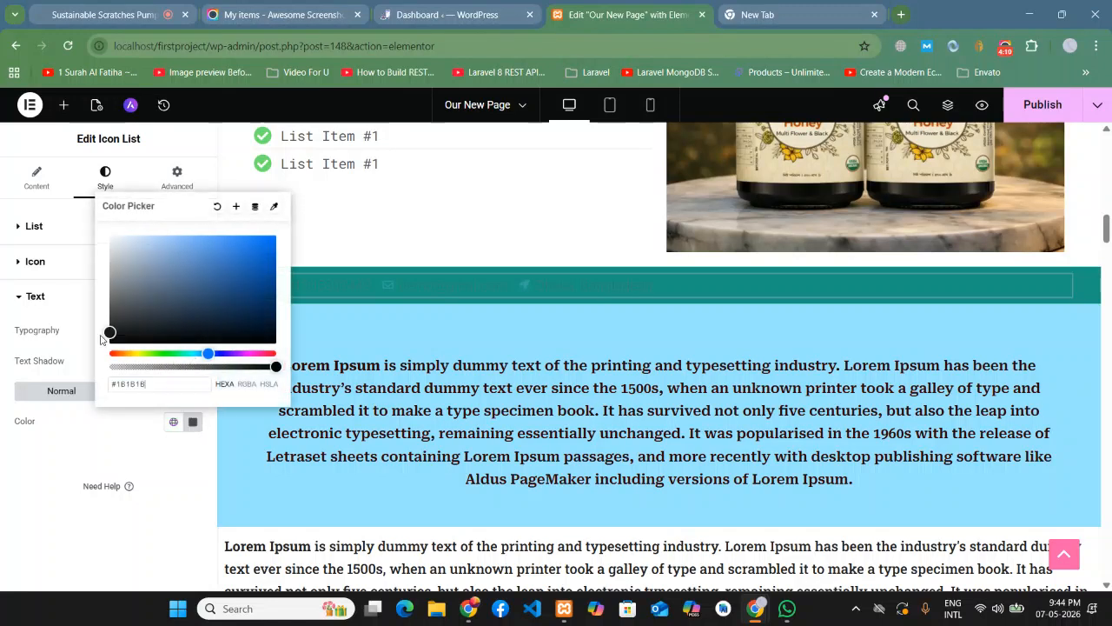
pyautogui.moveTo(129, 256); pyautogui.dragTo(106, 234)
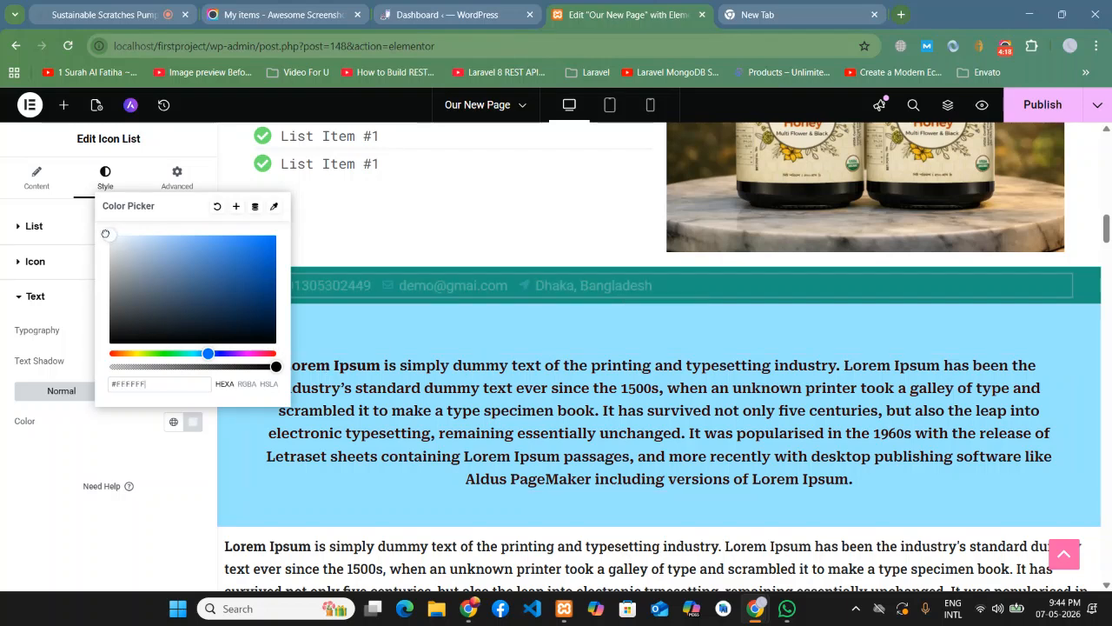
pyautogui.click(53, 478)
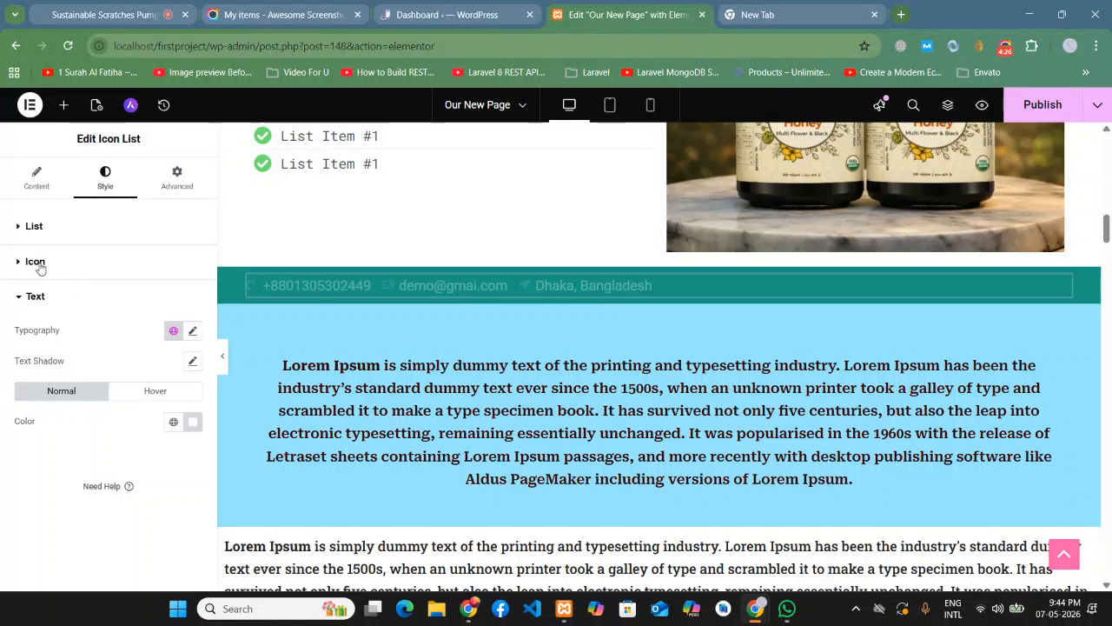
pyautogui.click(39, 266)
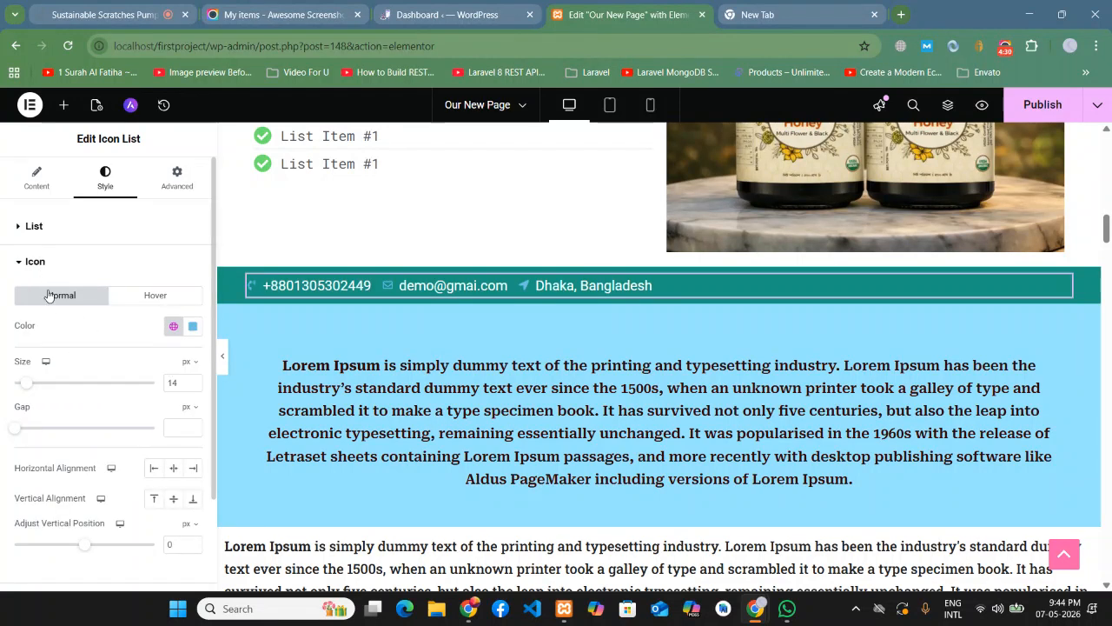
# - Increase the icon list's icon size from 14 to 23 px
pyautogui.click(39, 268)
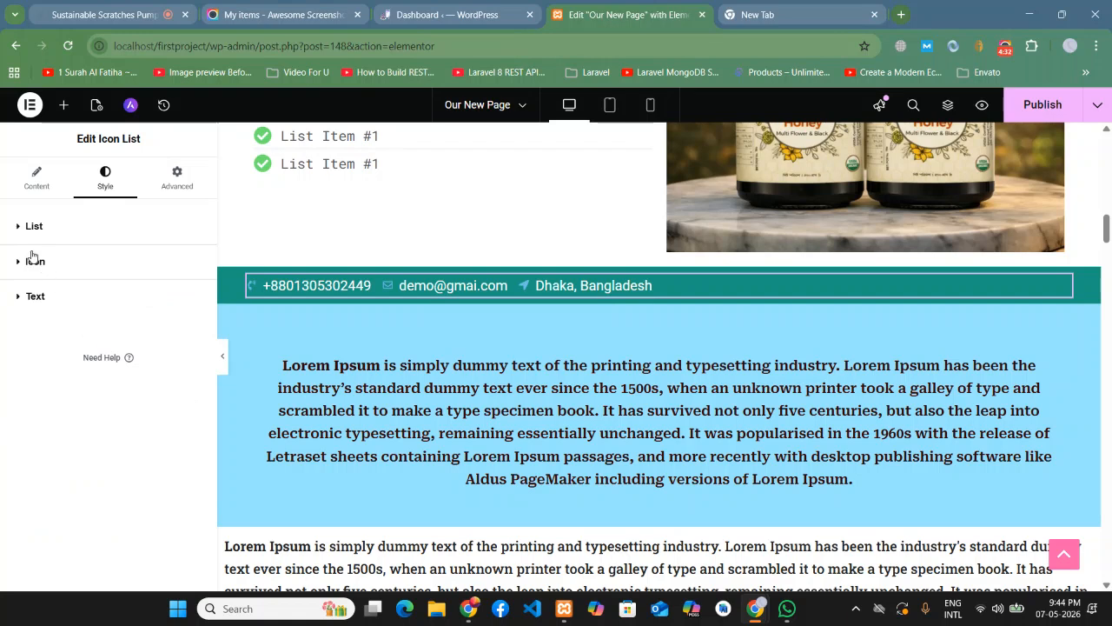
pyautogui.click(32, 266)
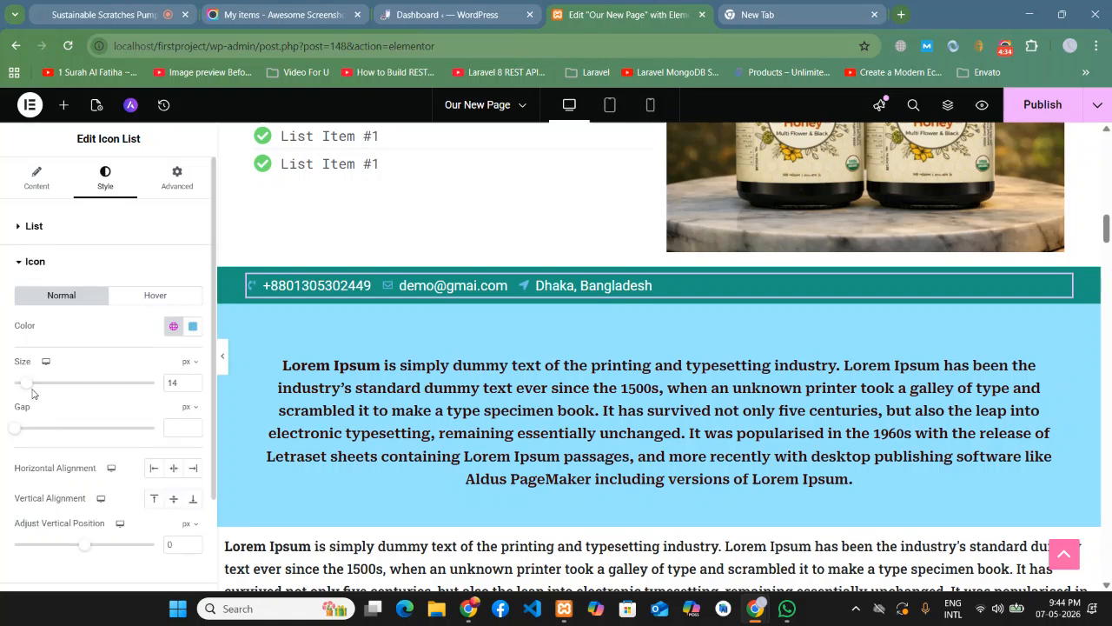
pyautogui.moveTo(28, 391); pyautogui.dragTo(42, 391)
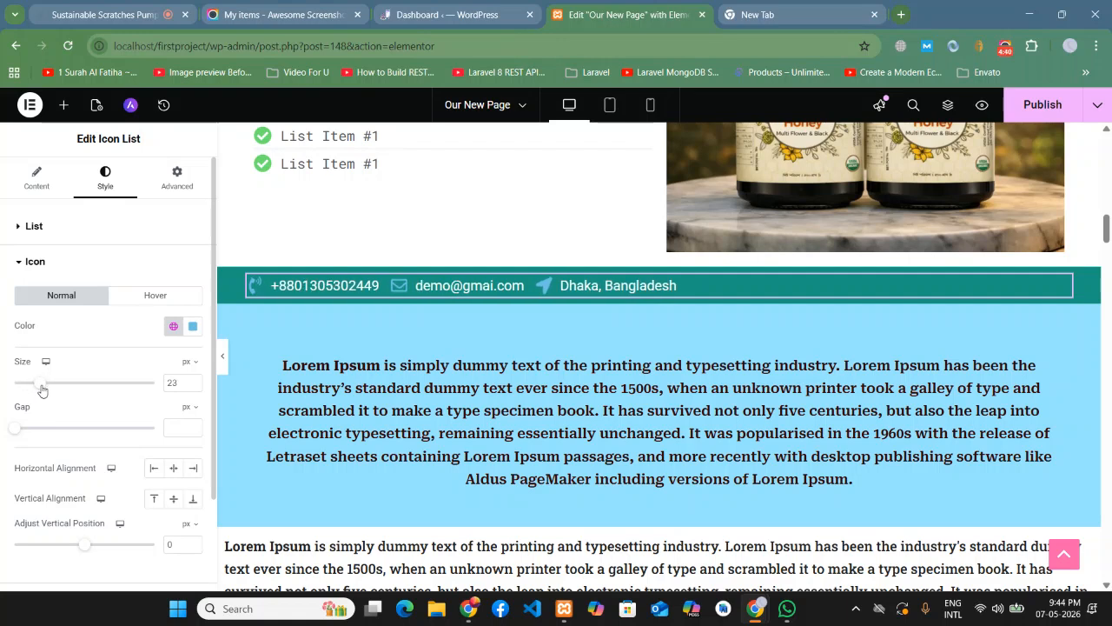
pyautogui.click(254, 4)
pyautogui.click(91, 4)
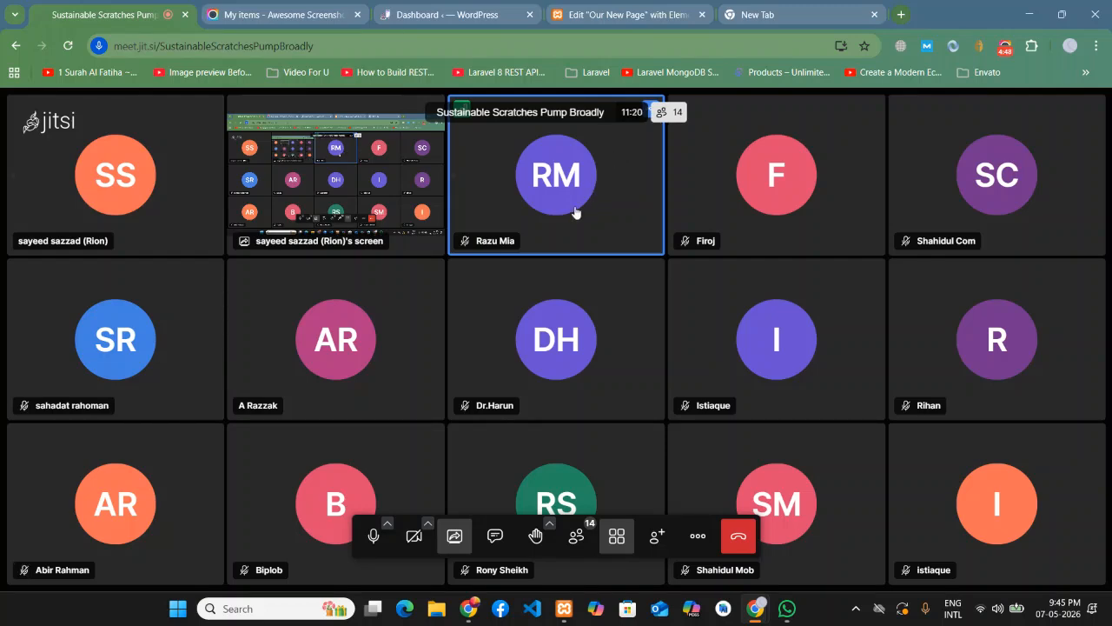
pyautogui.click(587, 9)
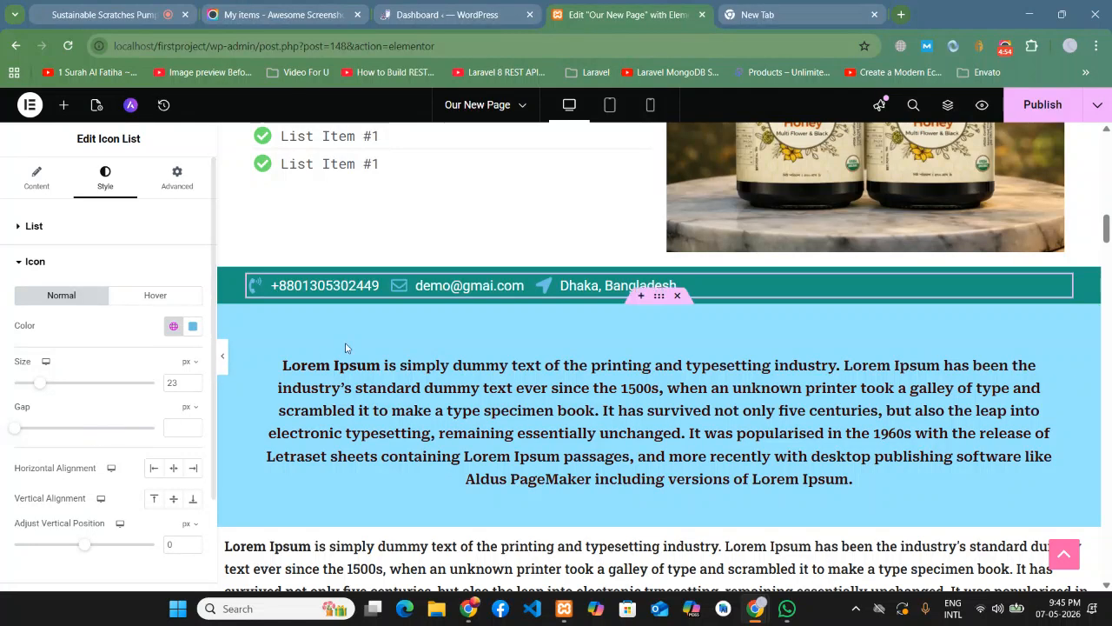
# - Set the icon gap to 0 and try white, dark grey and bright green icon colours
pyautogui.click(12, 429)
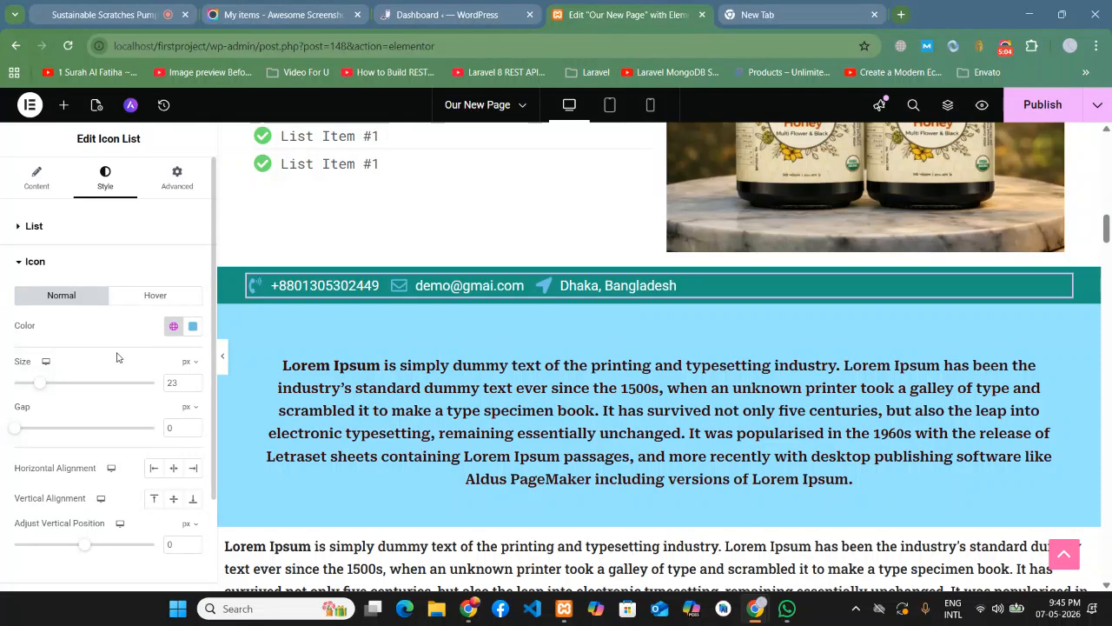
pyautogui.click(192, 326)
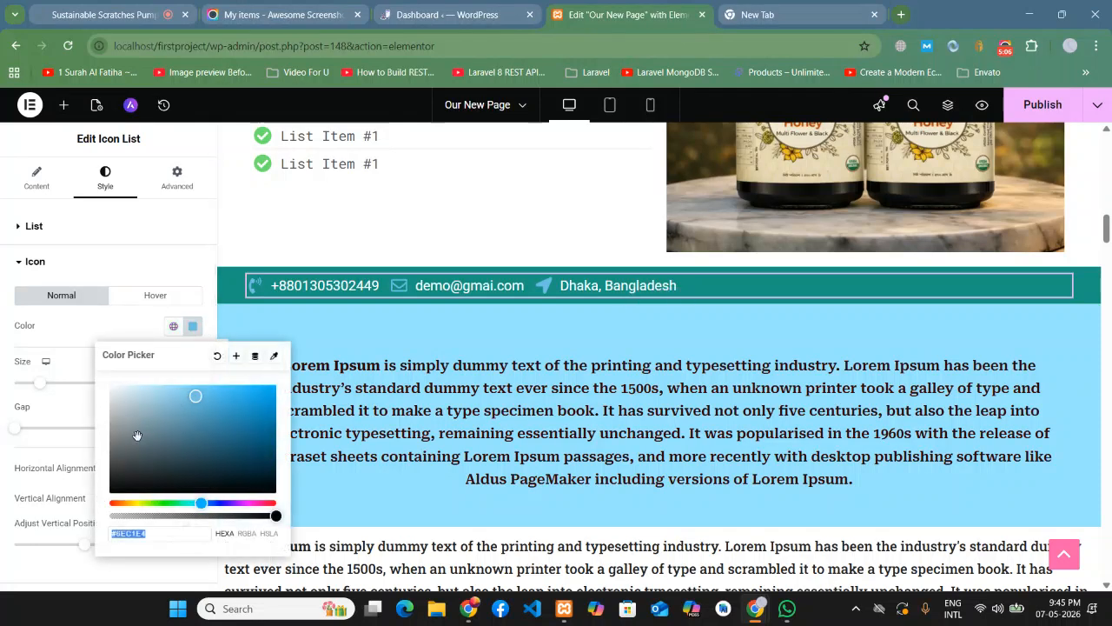
pyautogui.write('#FFFFFF')
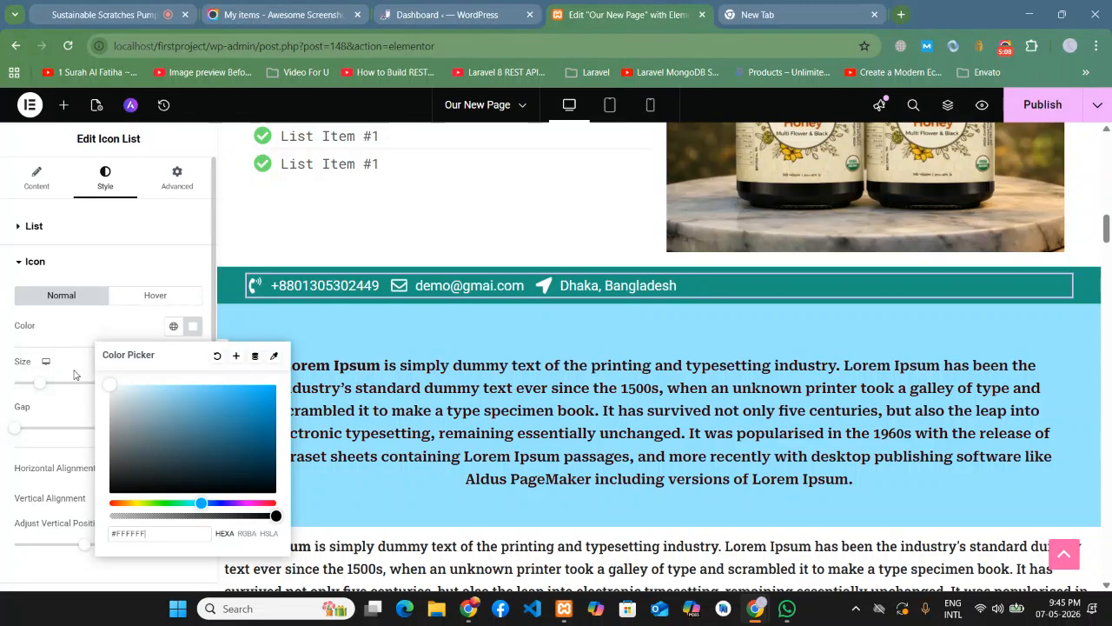
pyautogui.moveTo(242, 388); pyautogui.dragTo(52, 506)
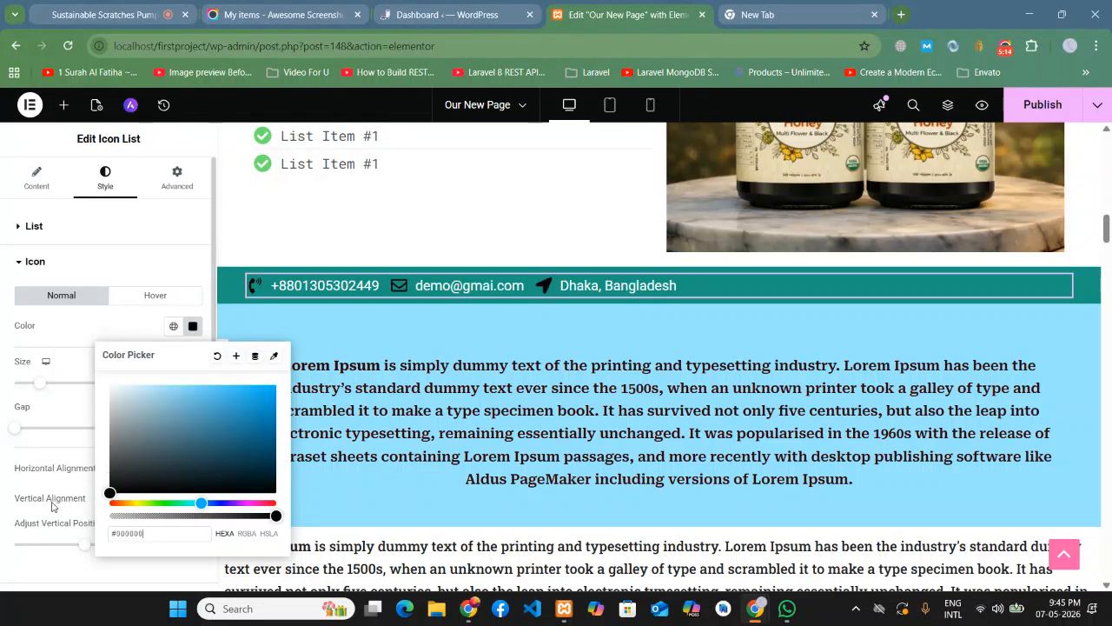
pyautogui.click(193, 463)
pyautogui.click(192, 503)
pyautogui.moveTo(193, 503); pyautogui.dragTo(152, 504)
pyautogui.moveTo(253, 437); pyautogui.dragTo(179, 278)
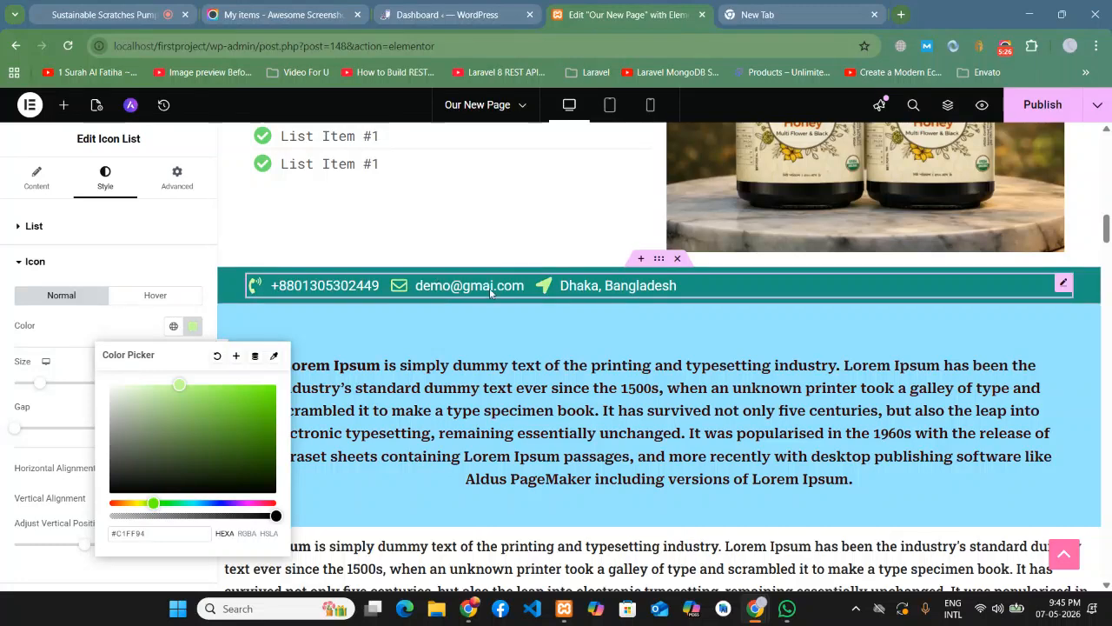
pyautogui.click(62, 330)
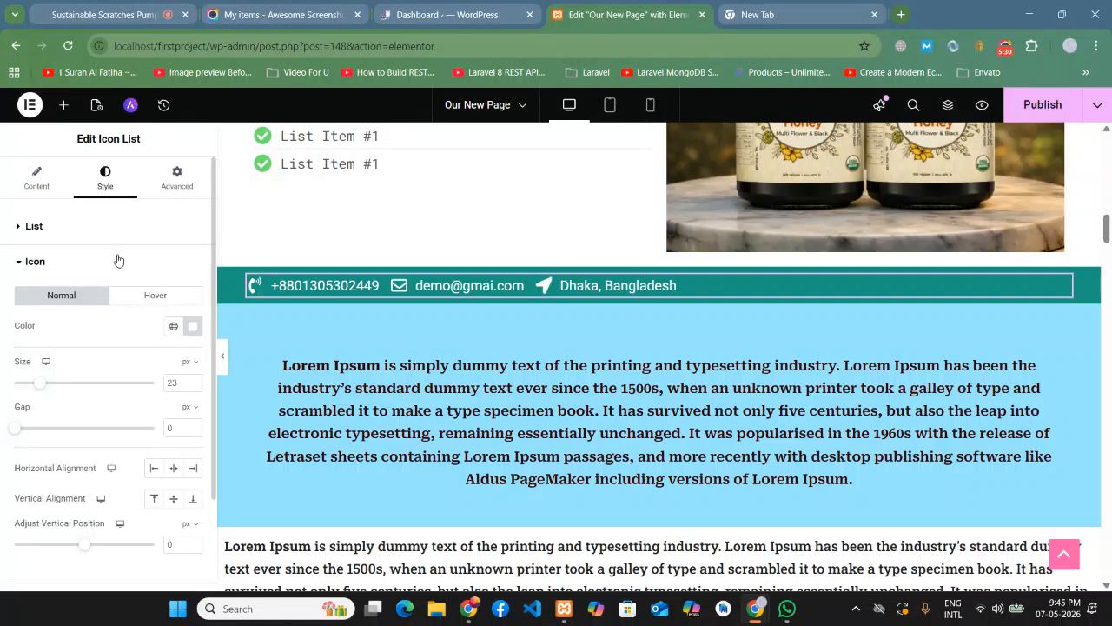
# - Change the contact icon colour to grey and collapse the icon style settings
pyautogui.scroll(-1, 109, 413)
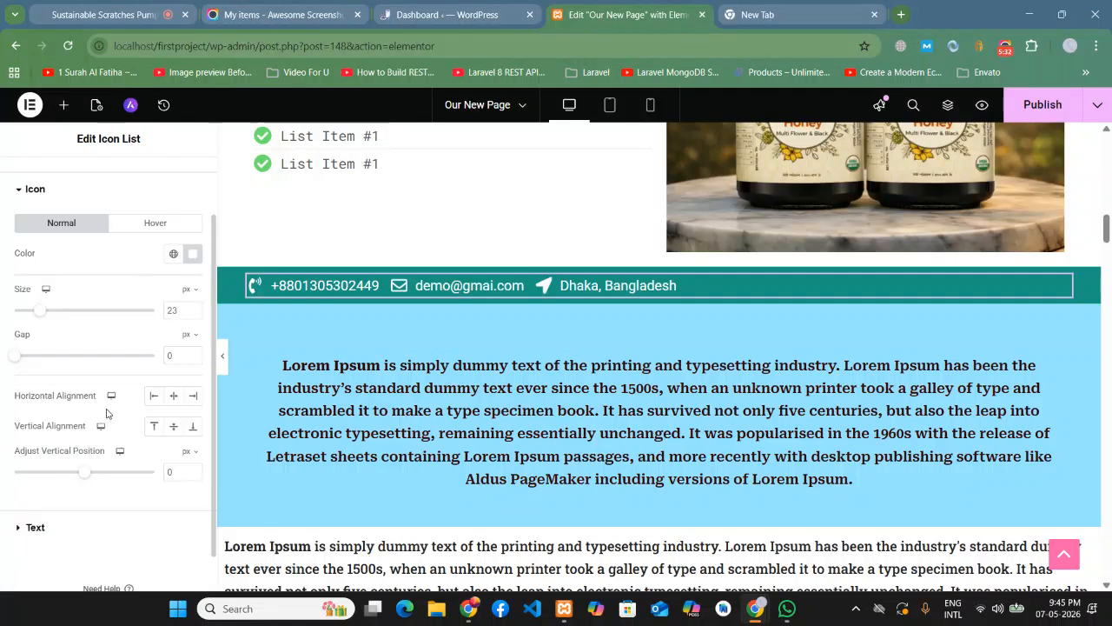
pyautogui.click(192, 253)
pyautogui.moveTo(191, 397); pyautogui.dragTo(303, 314)
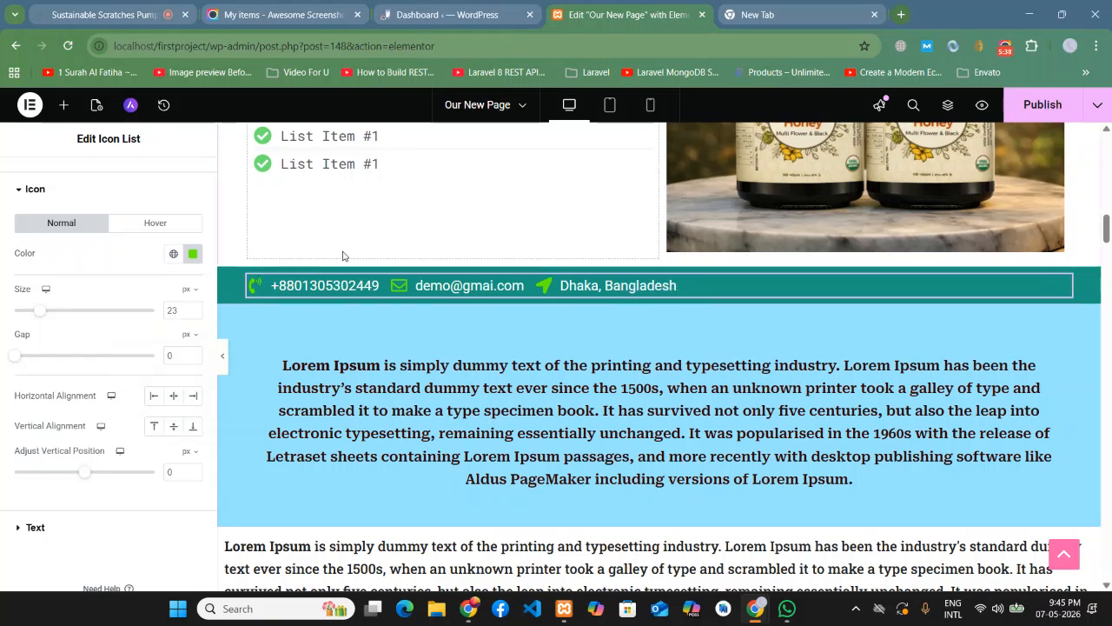
pyautogui.scroll(1, 113, 339)
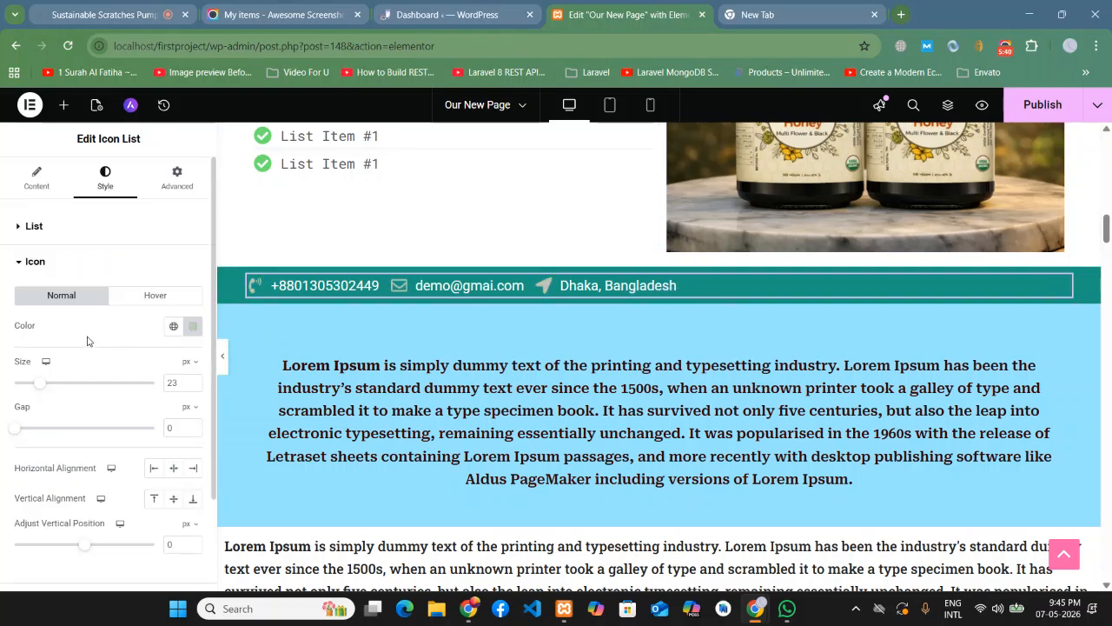
pyautogui.click(37, 262)
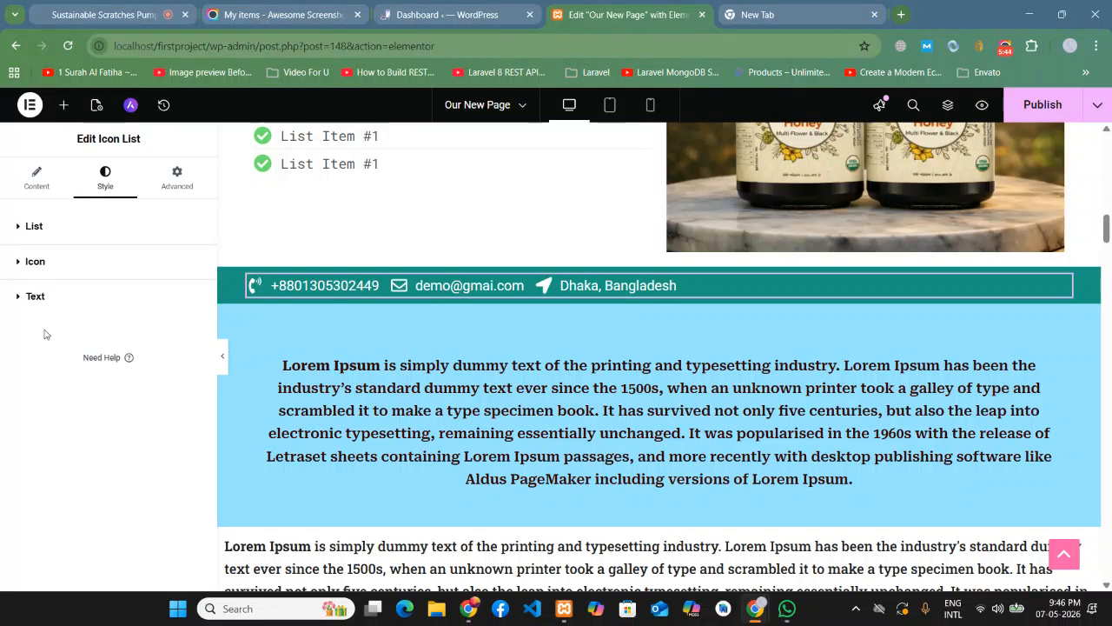
# - Try Roboto Condensed, Roboto Serif and a script font for the contact text
pyautogui.click(35, 300)
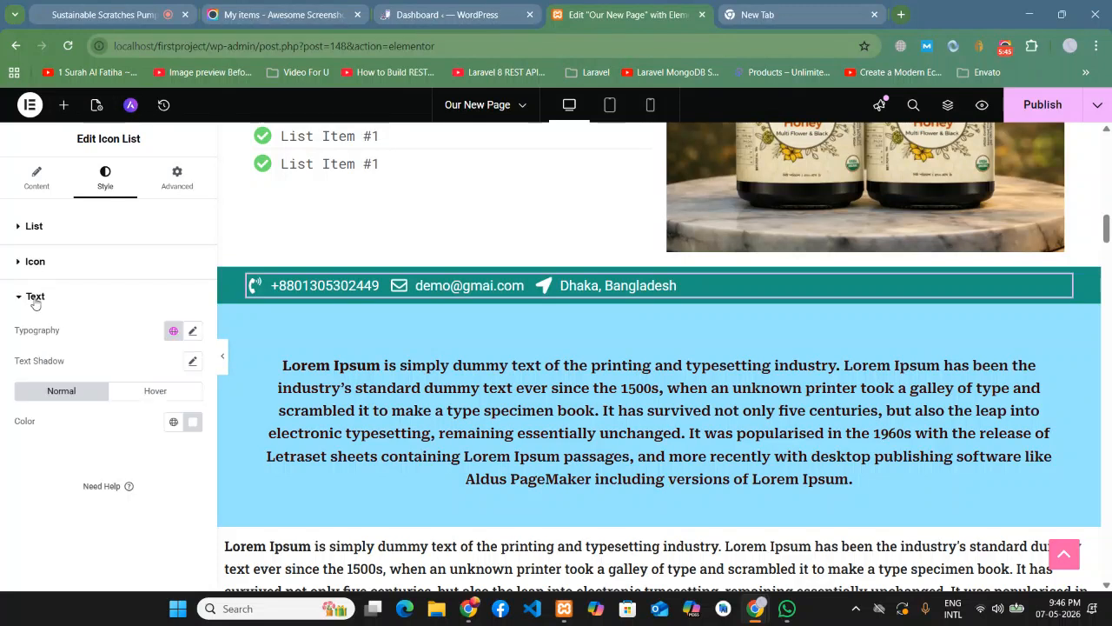
pyautogui.click(192, 335)
pyautogui.click(126, 400)
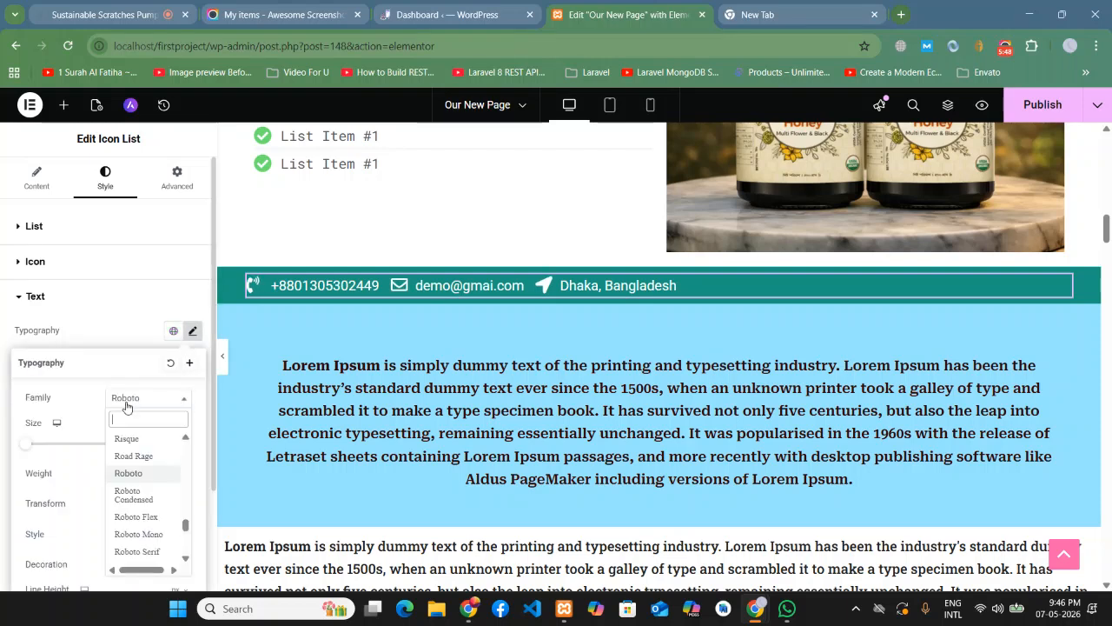
pyautogui.click(132, 495)
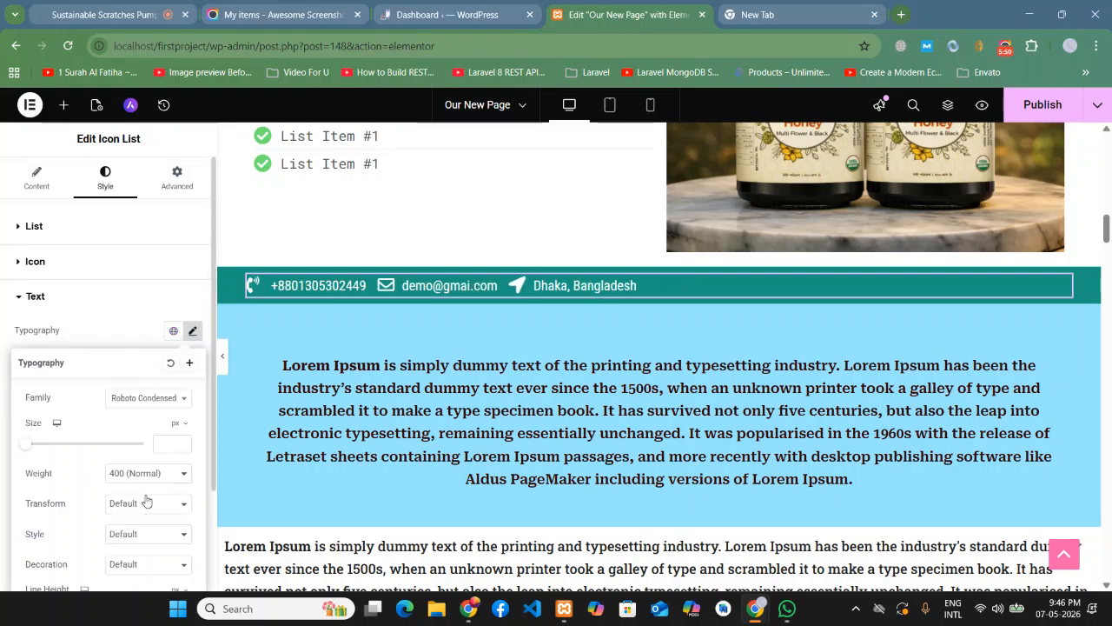
pyautogui.click(144, 397)
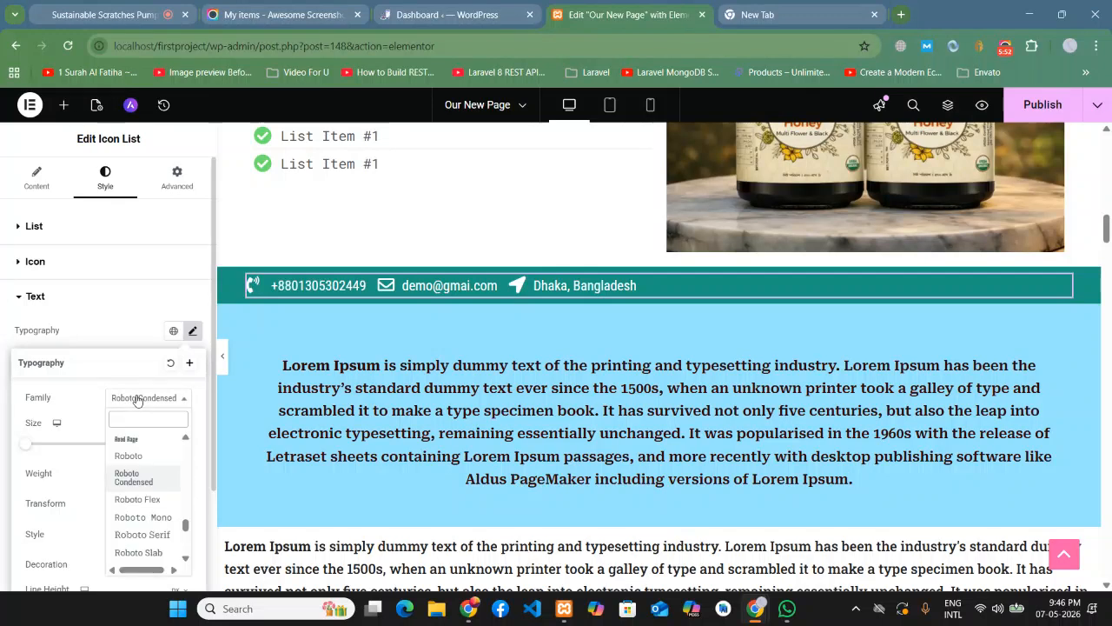
pyautogui.click(143, 534)
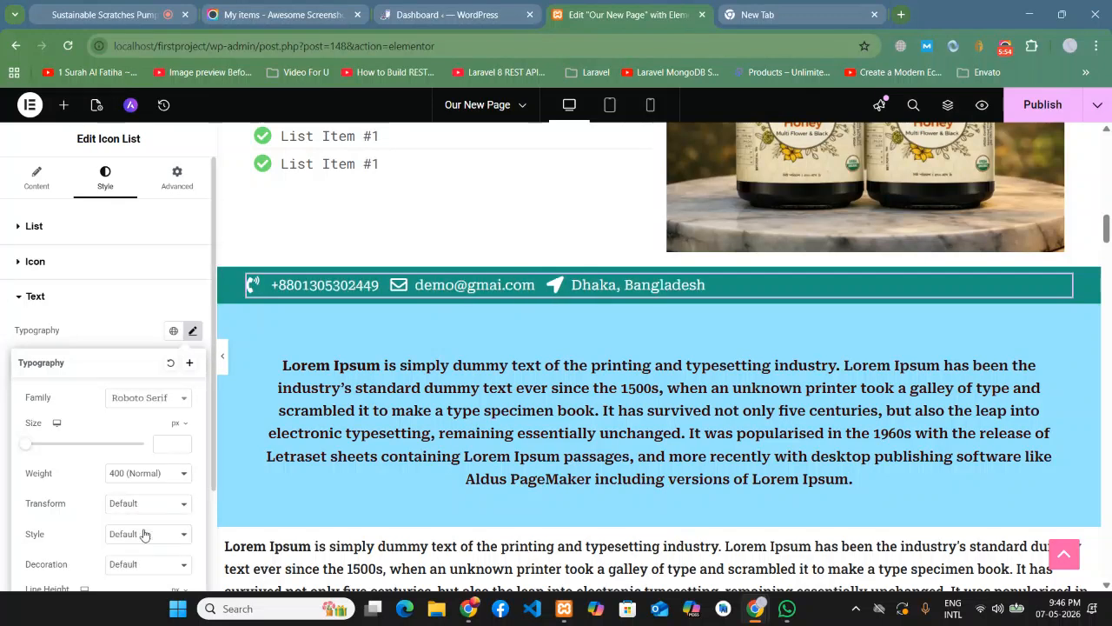
pyautogui.click(126, 399)
pyautogui.scroll(-2, 134, 496)
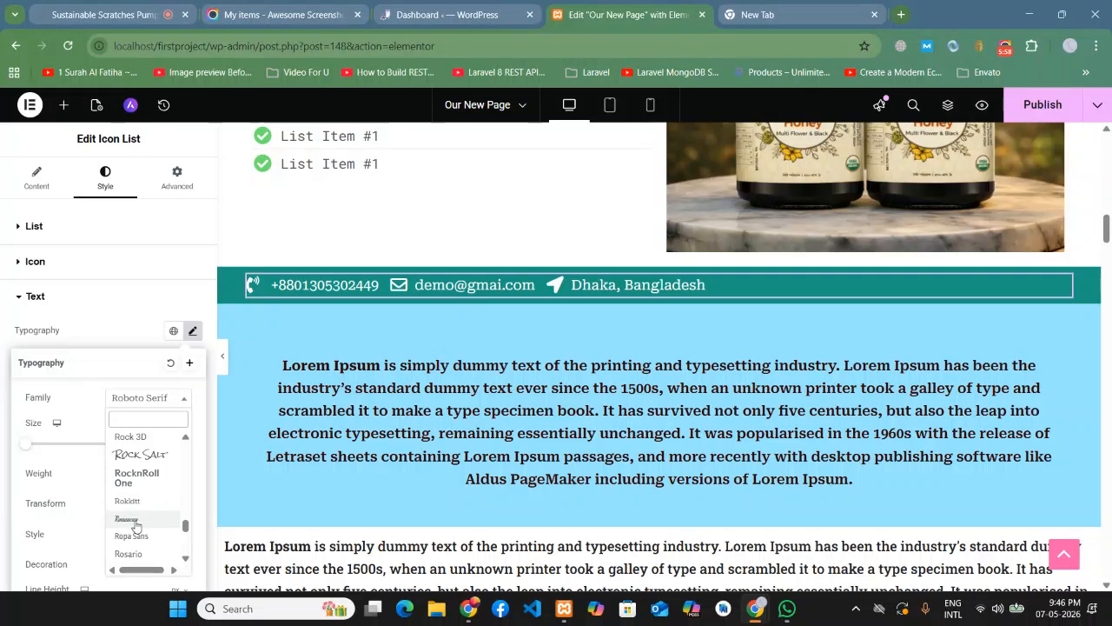
pyautogui.click(127, 519)
# - Set the contact text font to Rouge Script at size 39
pyautogui.click(136, 400)
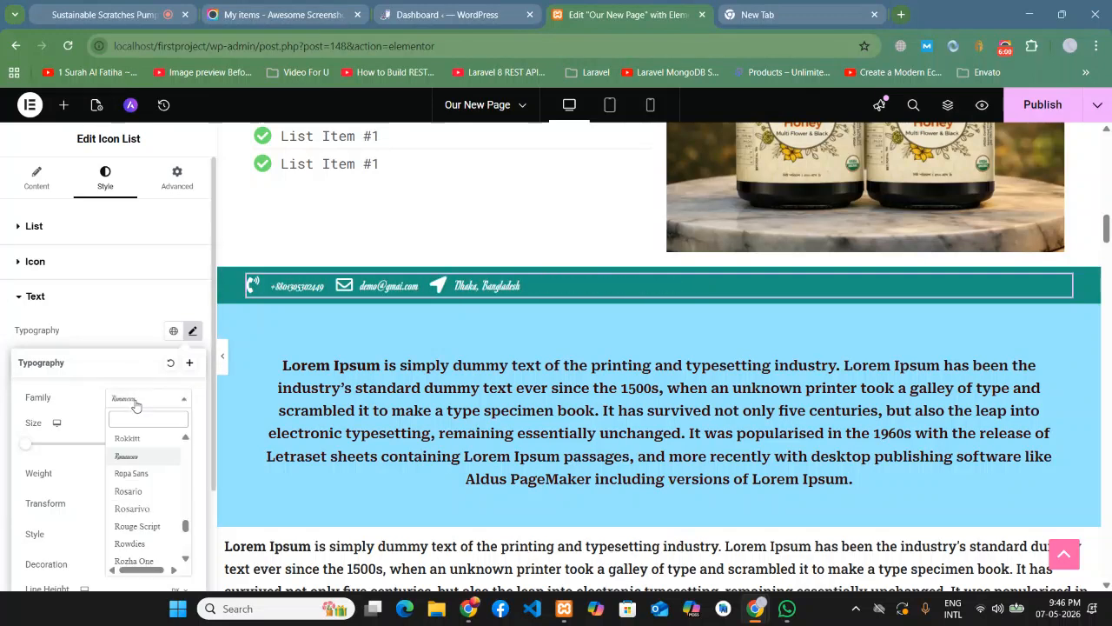
pyautogui.scroll(-2, 153, 503)
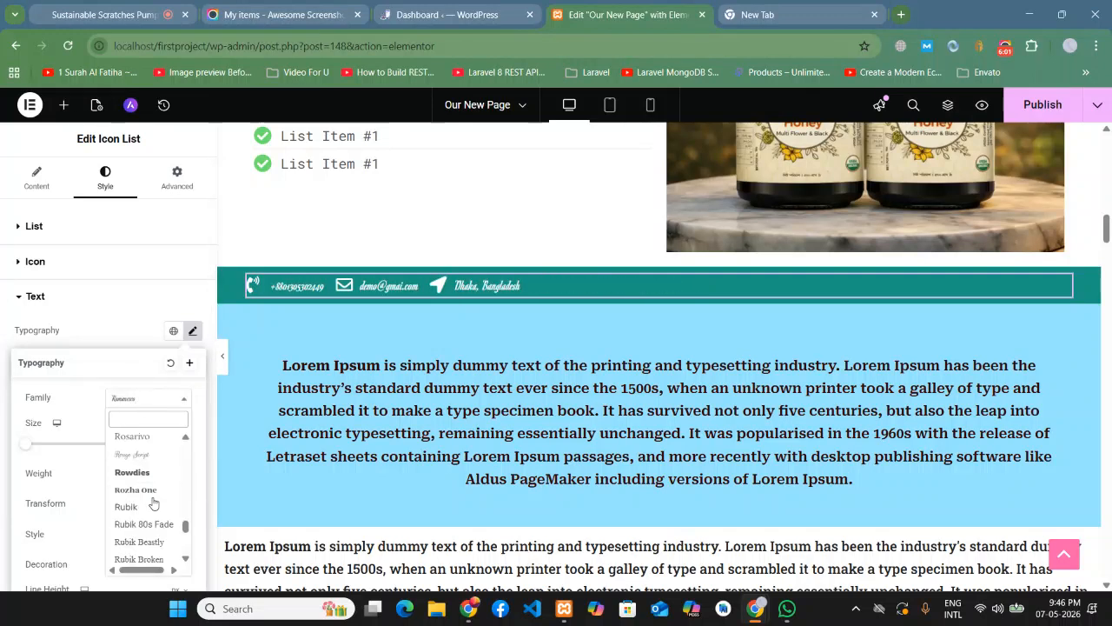
pyautogui.click(125, 456)
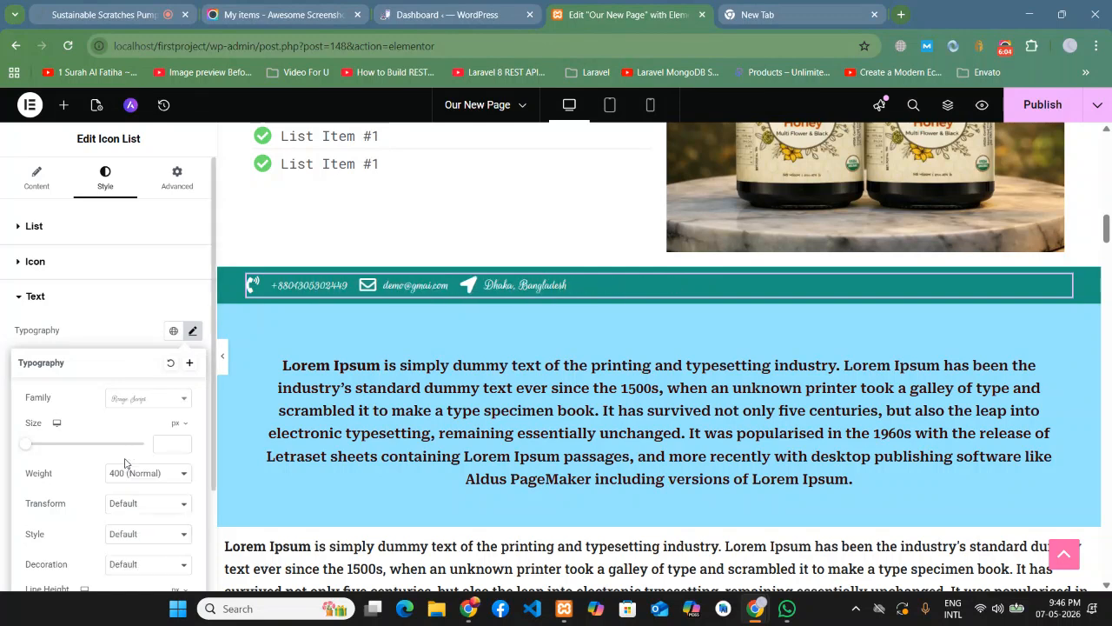
pyautogui.moveTo(27, 448); pyautogui.dragTo(50, 451)
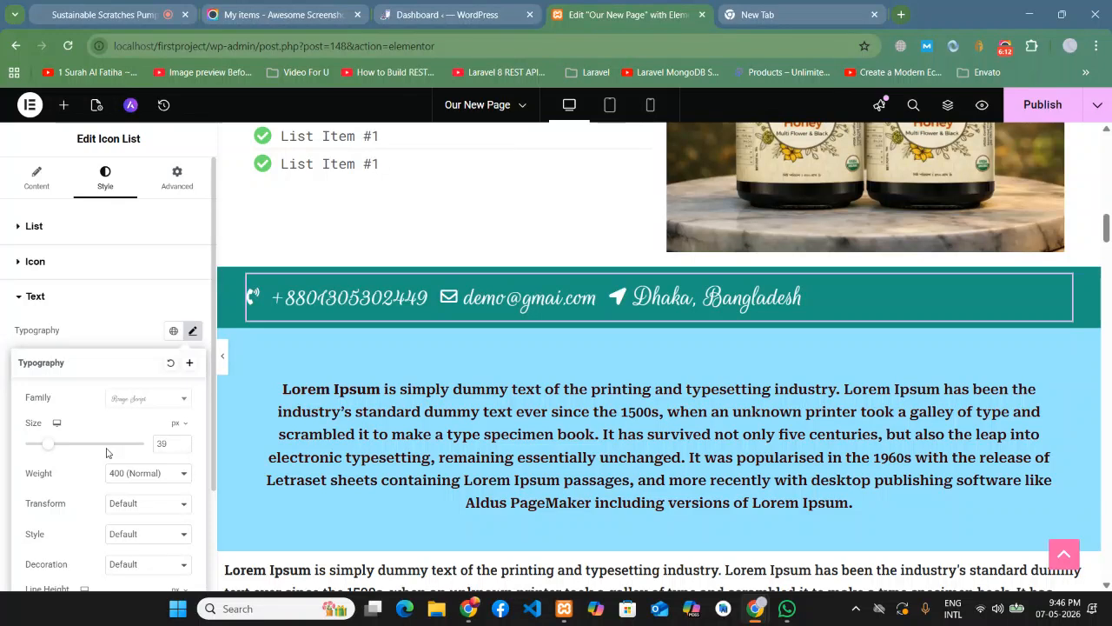
pyautogui.click(111, 321)
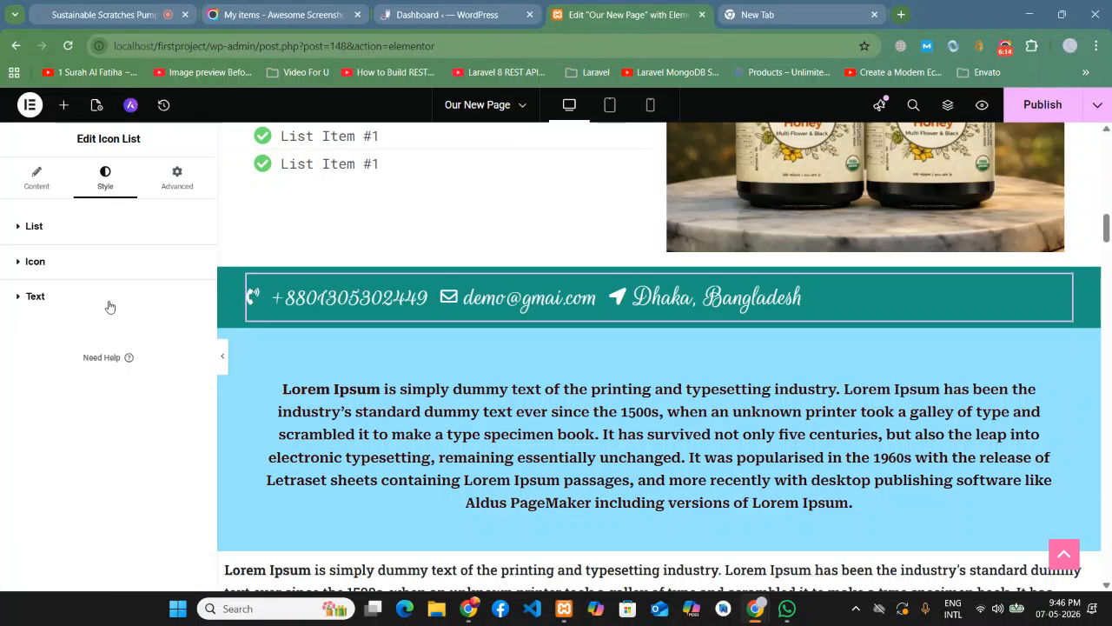
# - Center-align the phone, email and location items, then preview the page without the panel
pyautogui.click(28, 193)
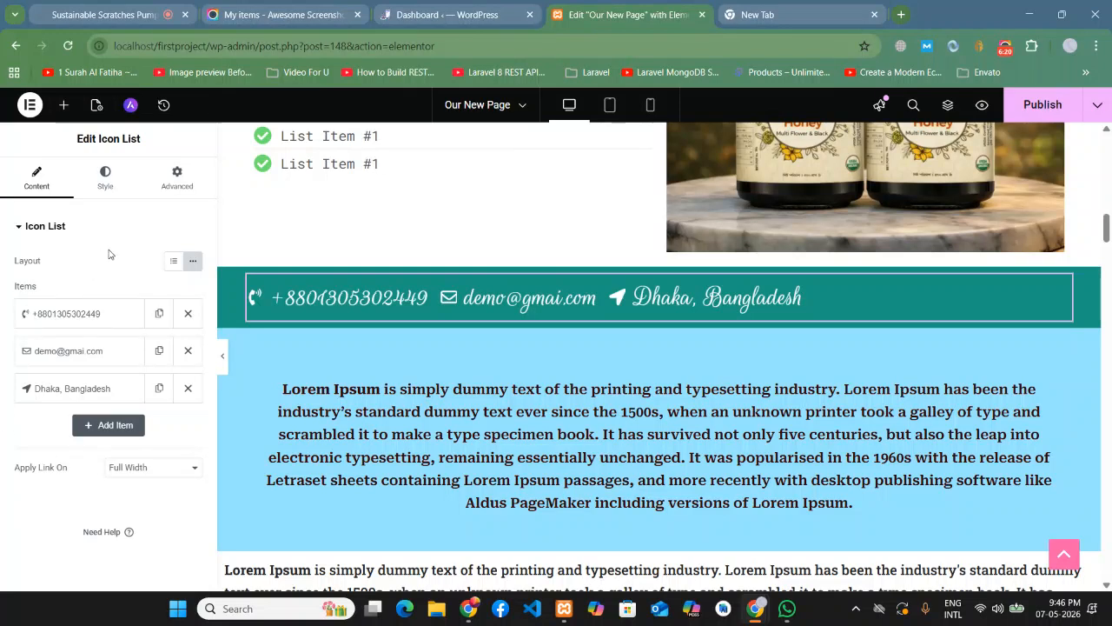
pyautogui.click(105, 178)
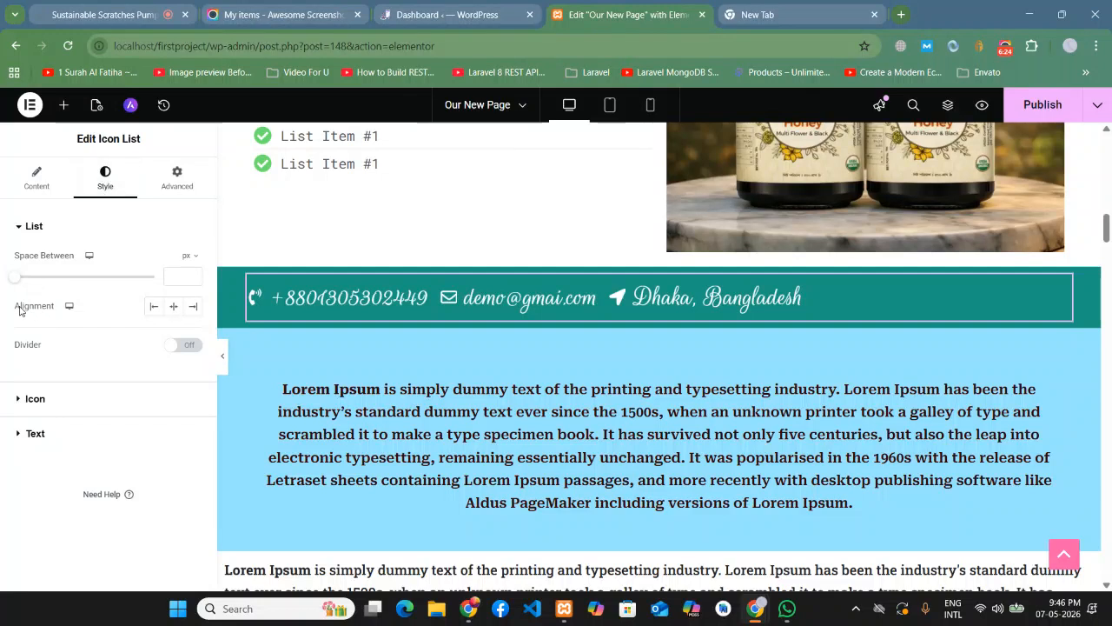
pyautogui.click(173, 308)
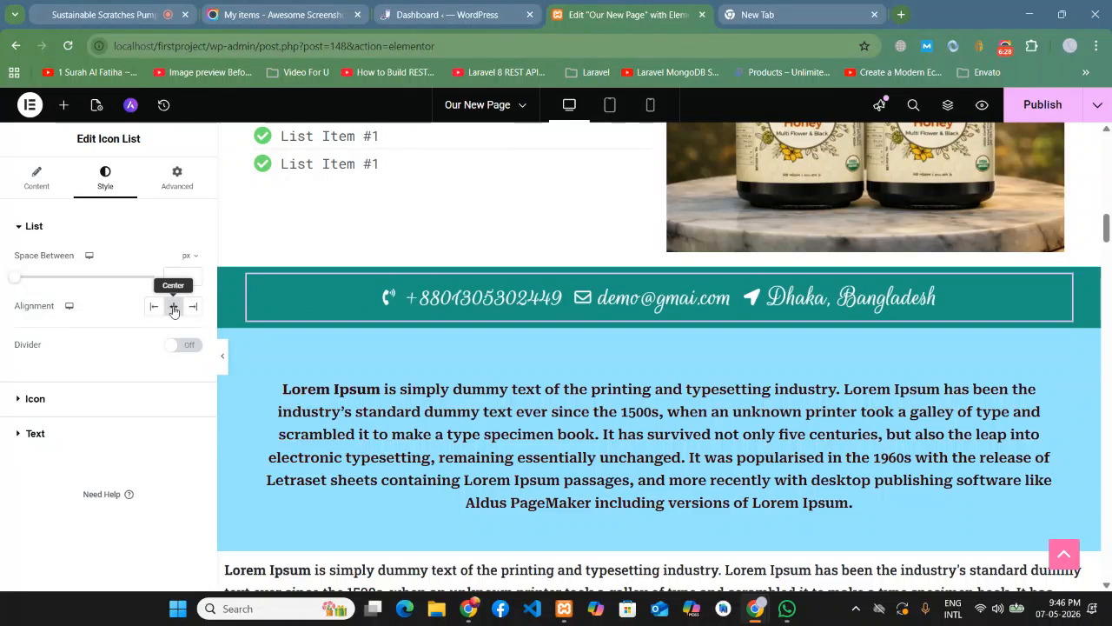
pyautogui.click(224, 356)
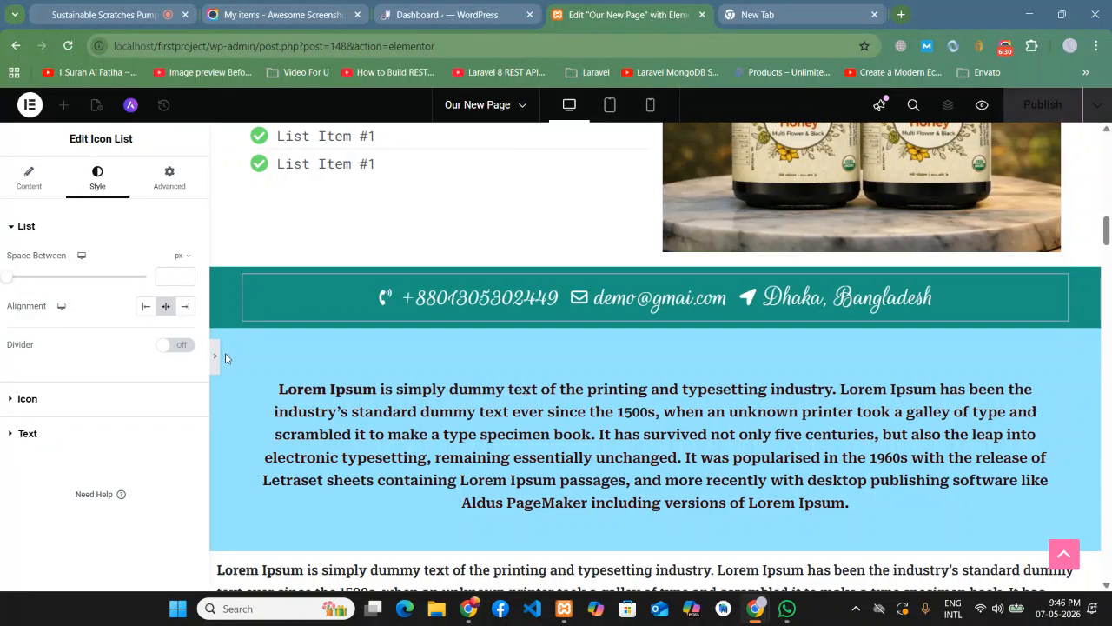
pyautogui.scroll(1, 106, 361)
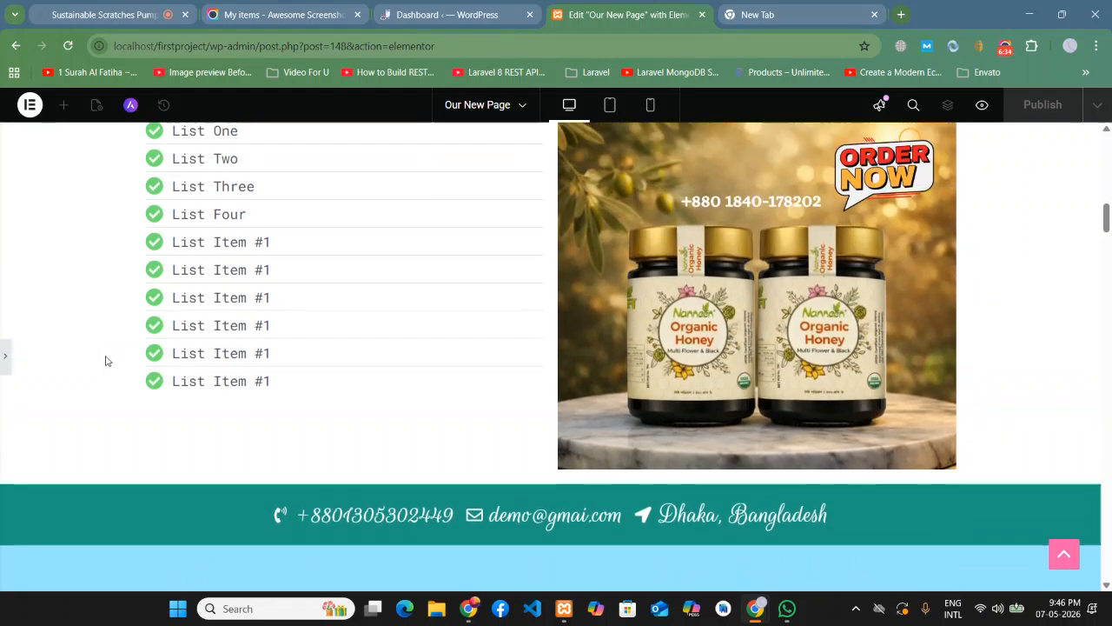
pyautogui.scroll(-2, 106, 361)
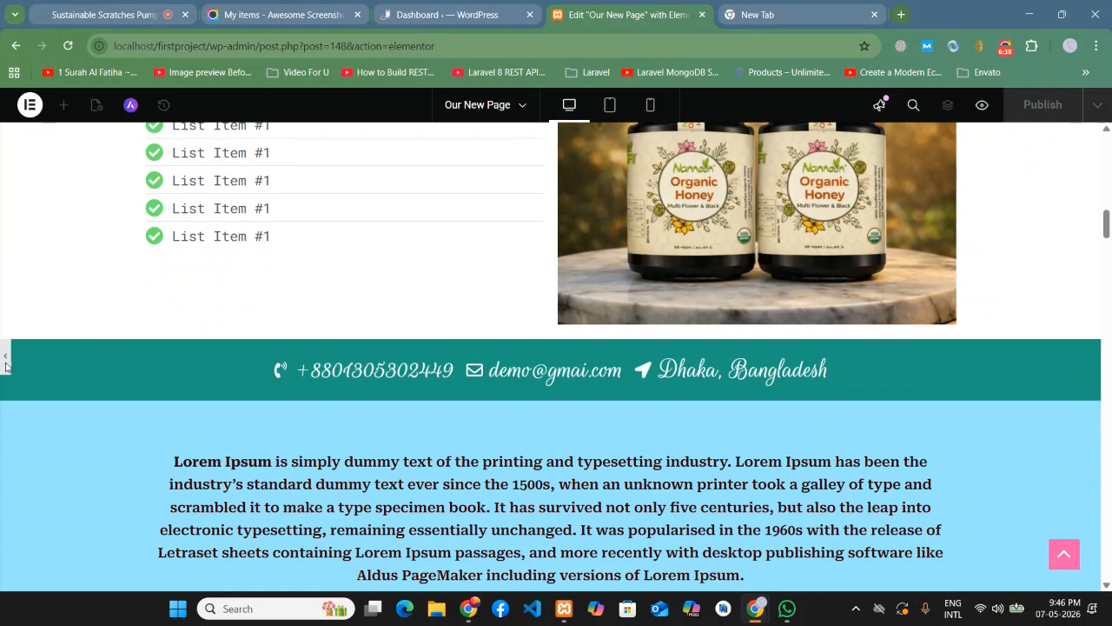
pyautogui.click(5, 360)
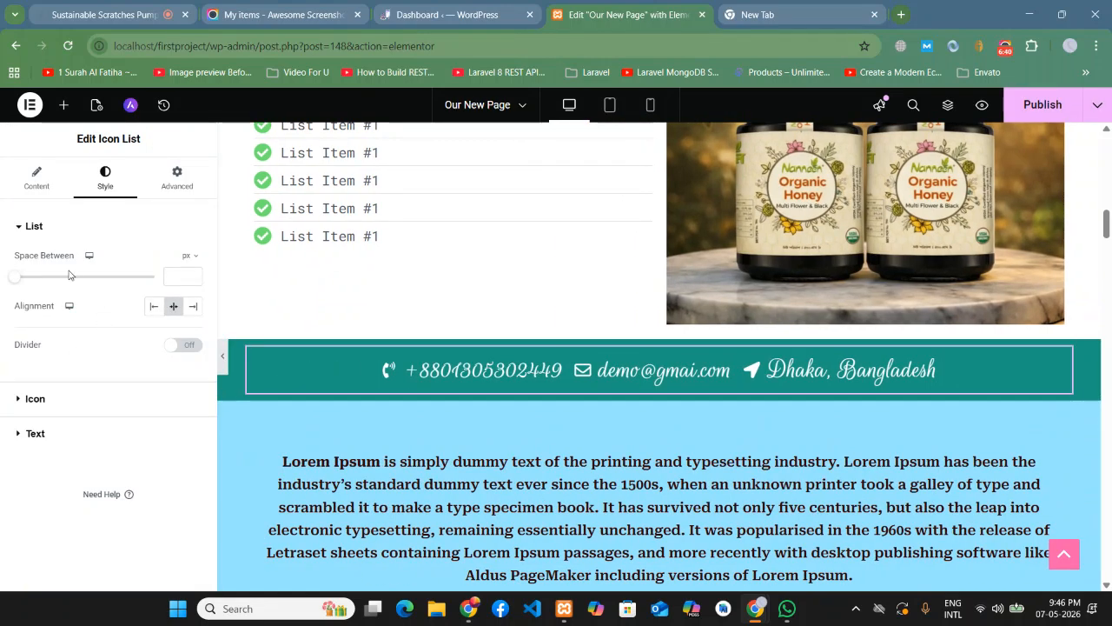
# - Shrink the contact bar text size to 29
pyautogui.click(33, 434)
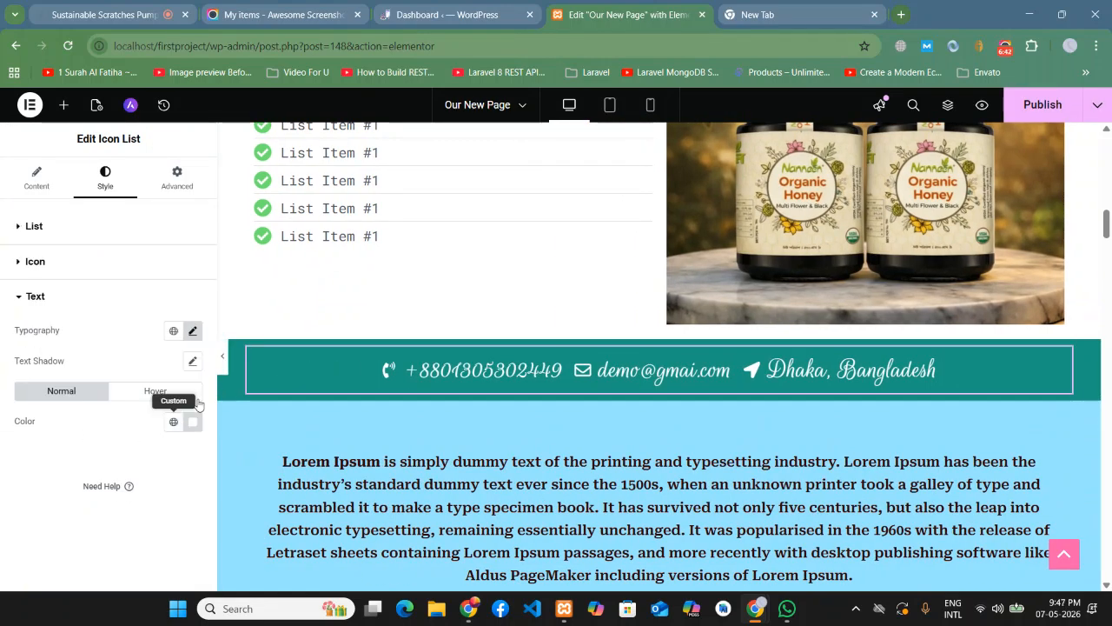
pyautogui.click(192, 331)
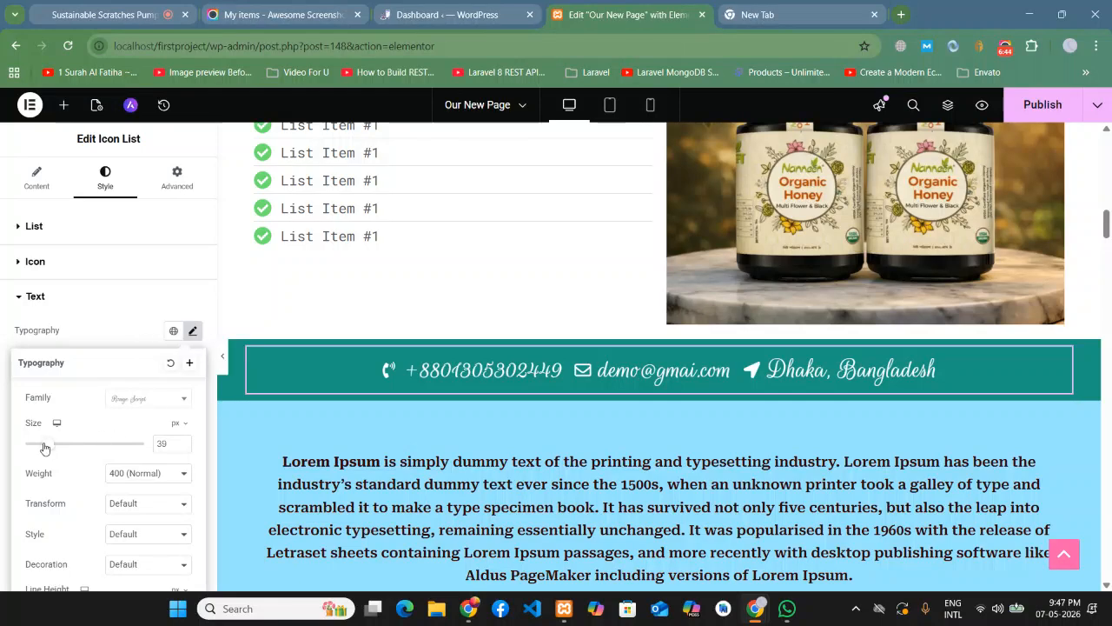
pyautogui.moveTo(44, 447); pyautogui.dragTo(36, 446)
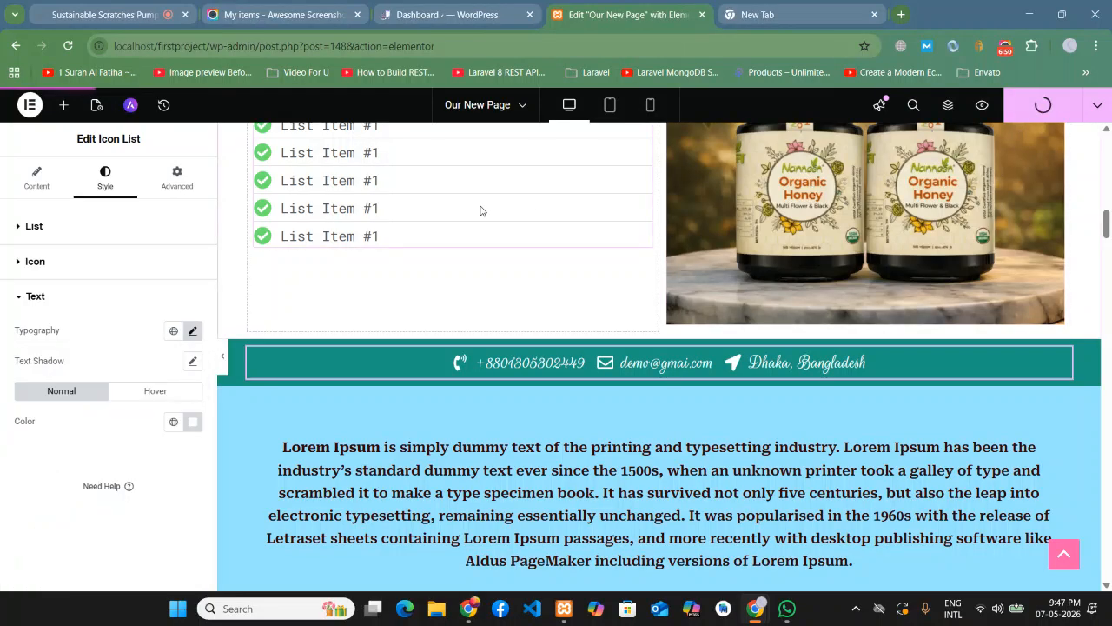
# - Switch to the Jitsi meeting tab and back to the page editor
pyautogui.click(98, 7)
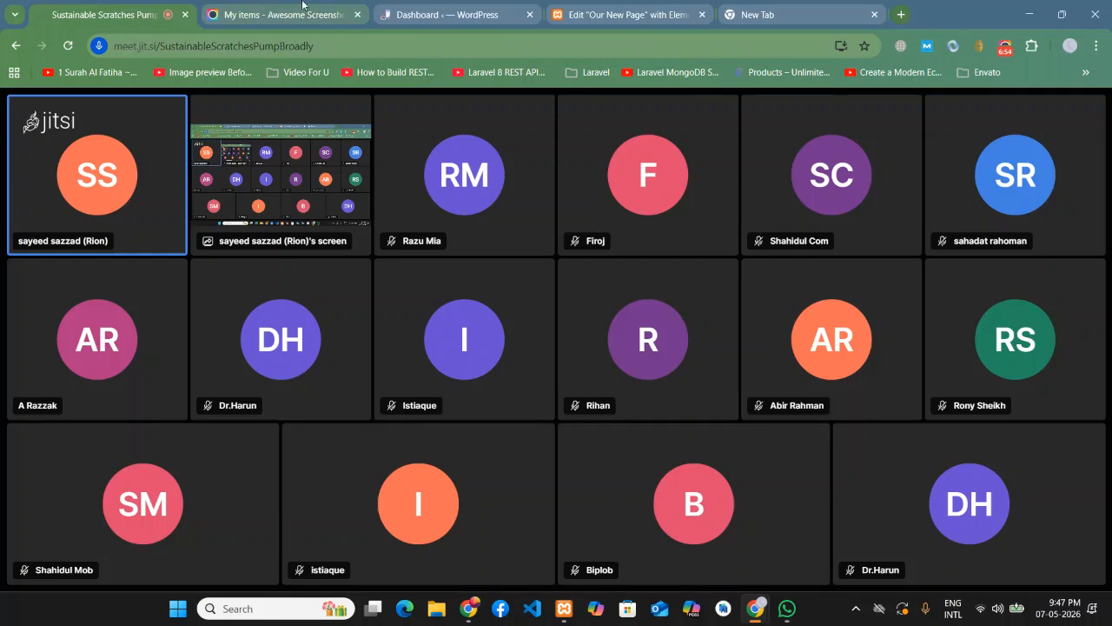
pyautogui.click(474, 3)
pyautogui.click(605, 4)
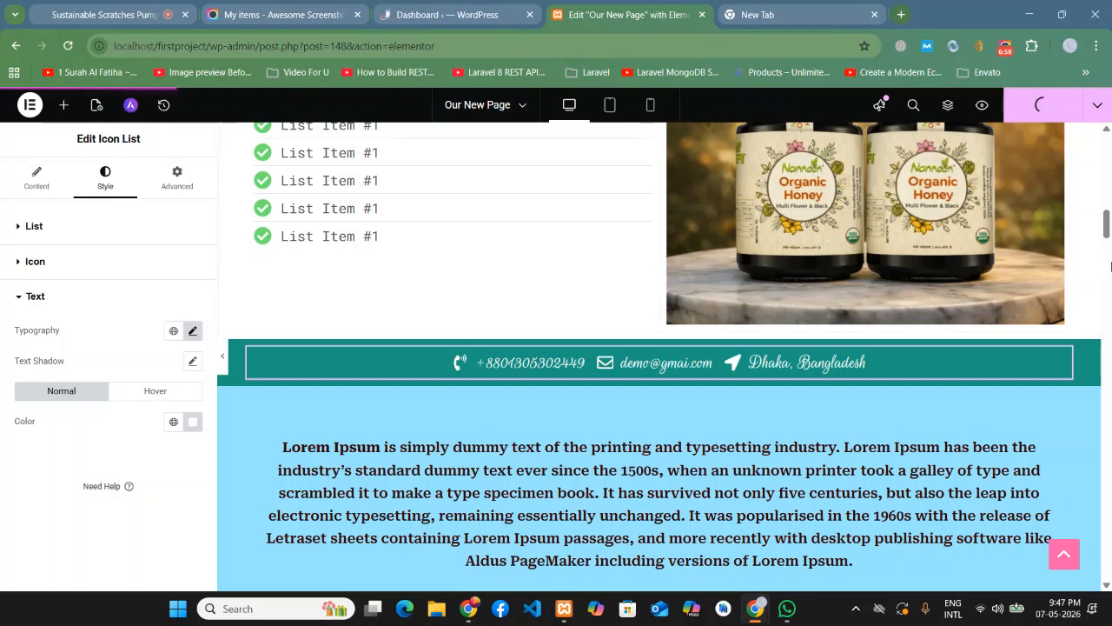
# - Check the XAMPP control panel, then preview Our New Page in a new tab
pyautogui.click(566, 609)
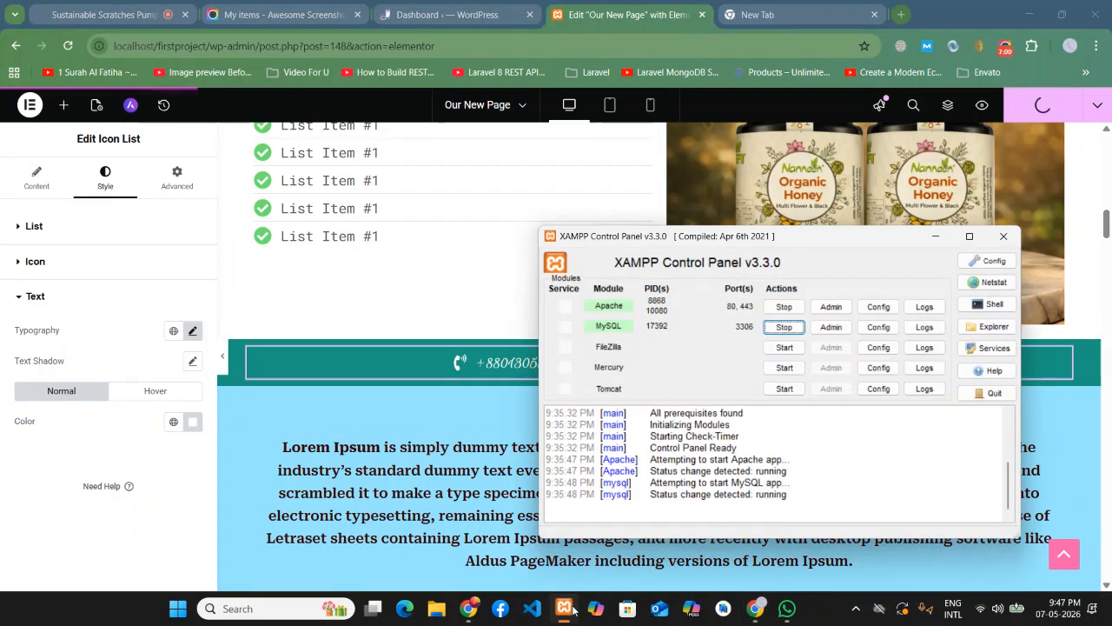
pyautogui.click(567, 609)
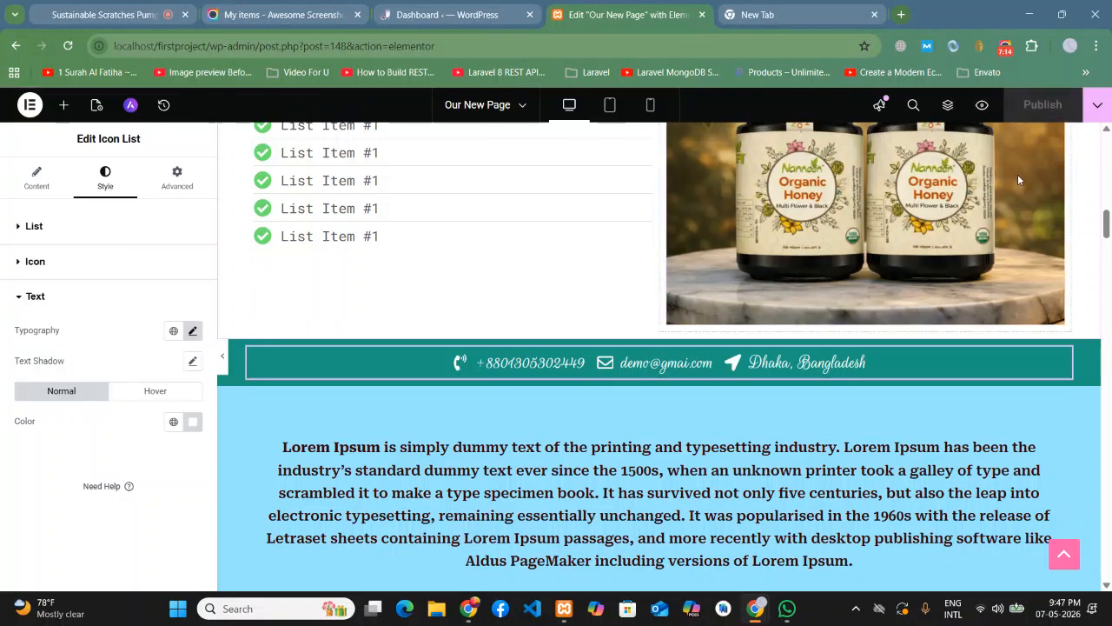
pyautogui.click(982, 106)
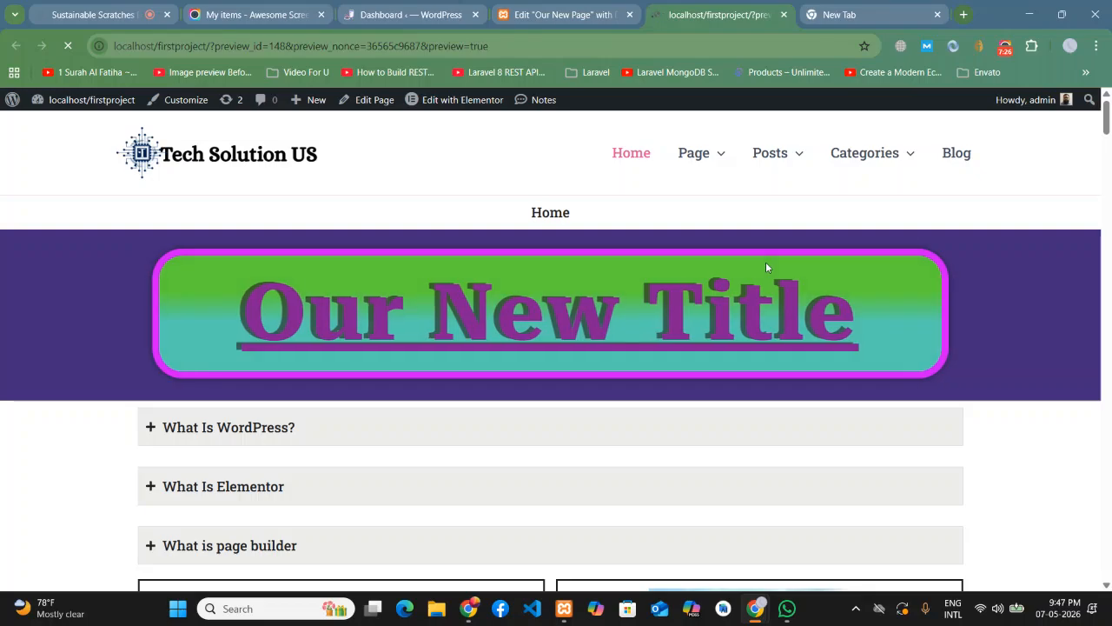
pyautogui.scroll(-15, 765, 267)
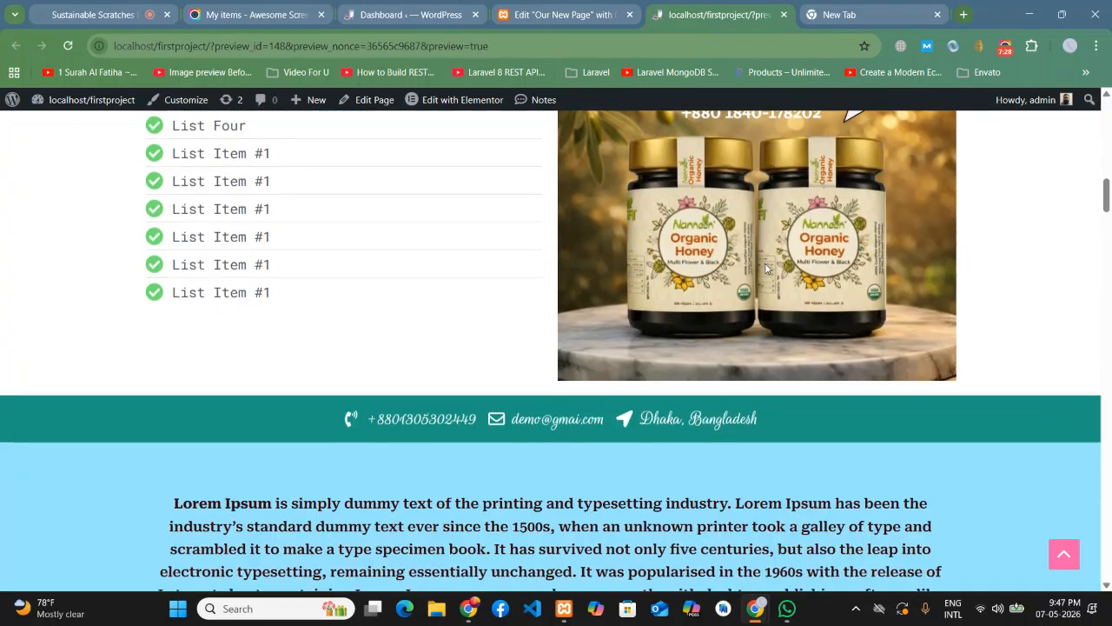
pyautogui.scroll(3, 766, 267)
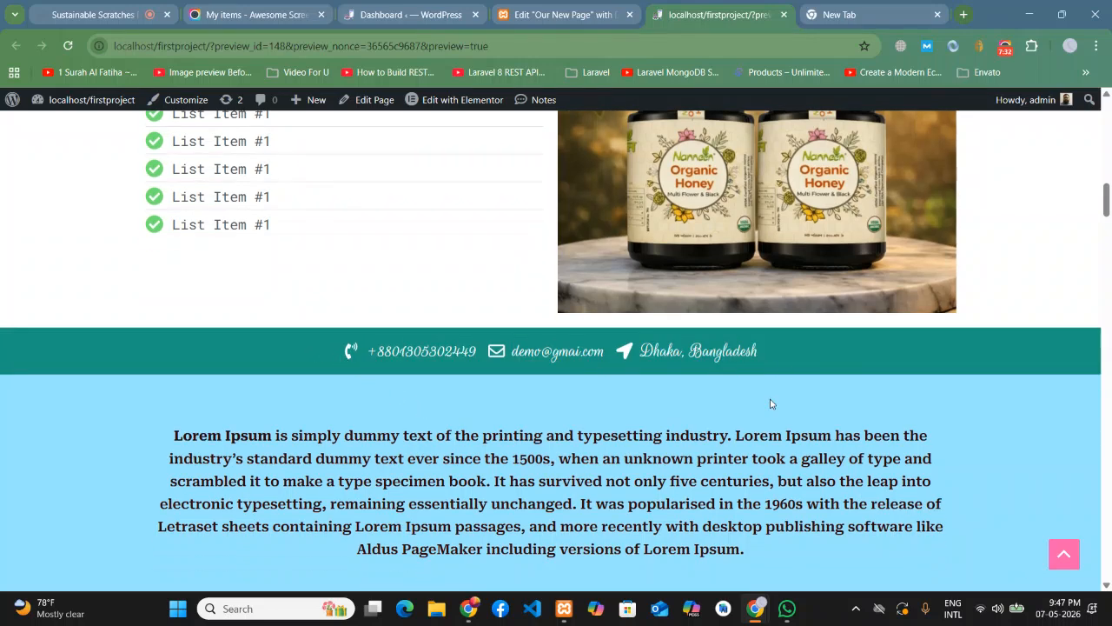
pyautogui.scroll(1, 726, 418)
pyautogui.scroll(1, 416, 301)
pyautogui.scroll(-1, 575, 425)
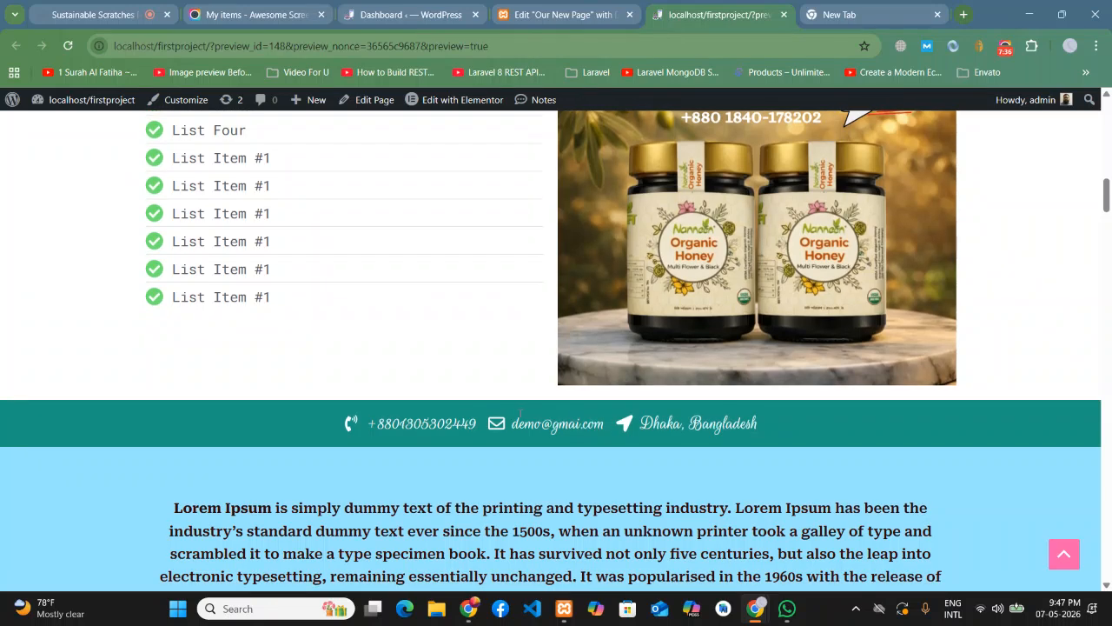
# - Turn on dividers between the contact items, publish the page, and return to the preview
pyautogui.click(608, 21)
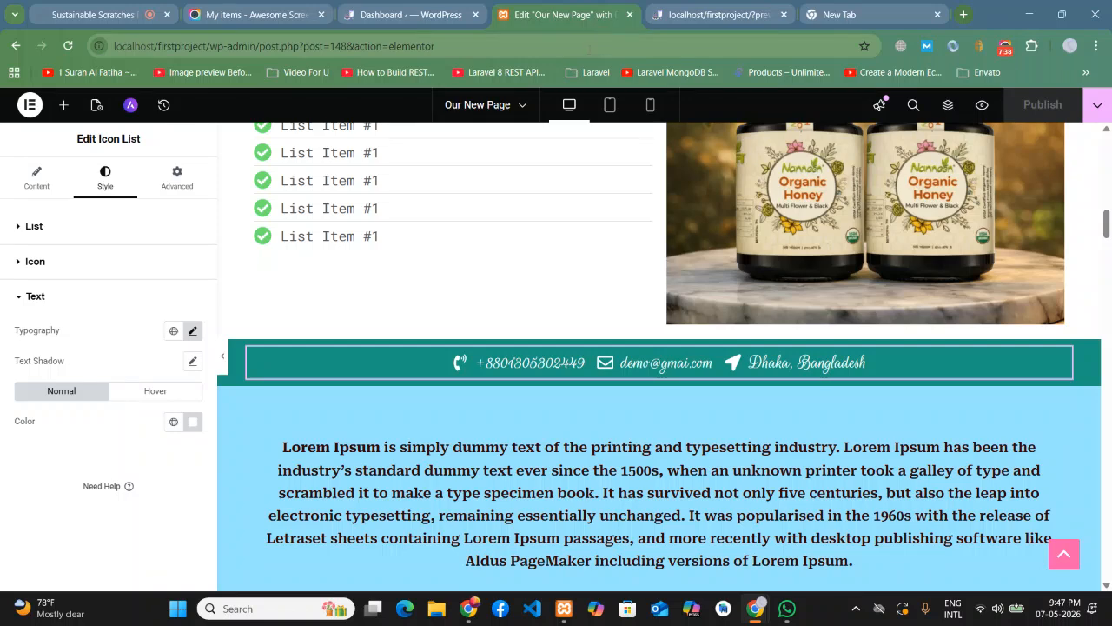
pyautogui.click(36, 193)
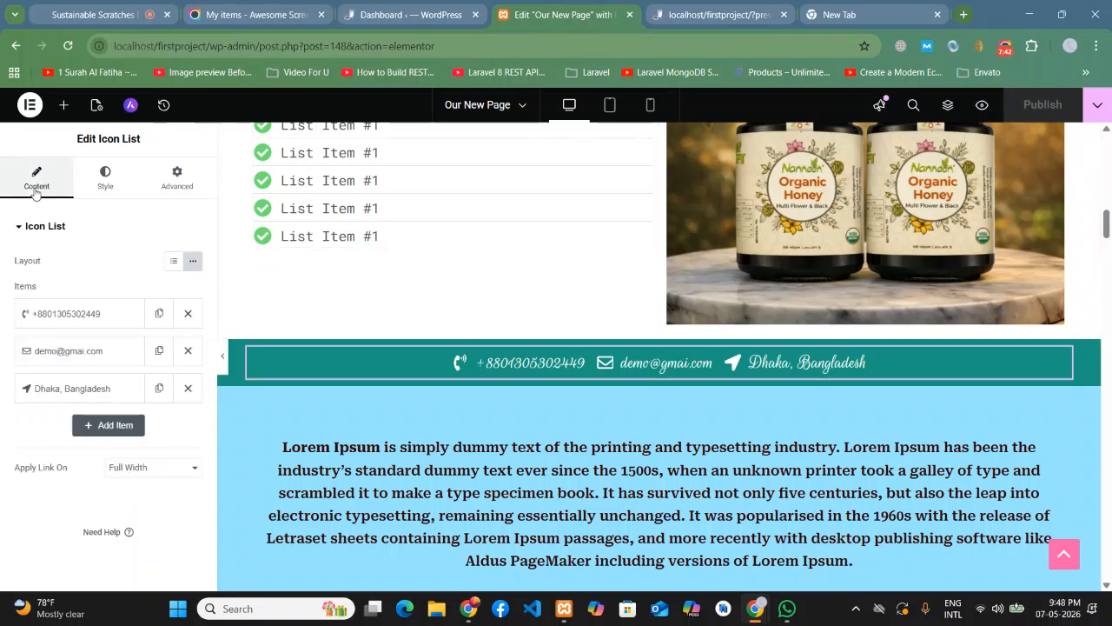
pyautogui.click(105, 189)
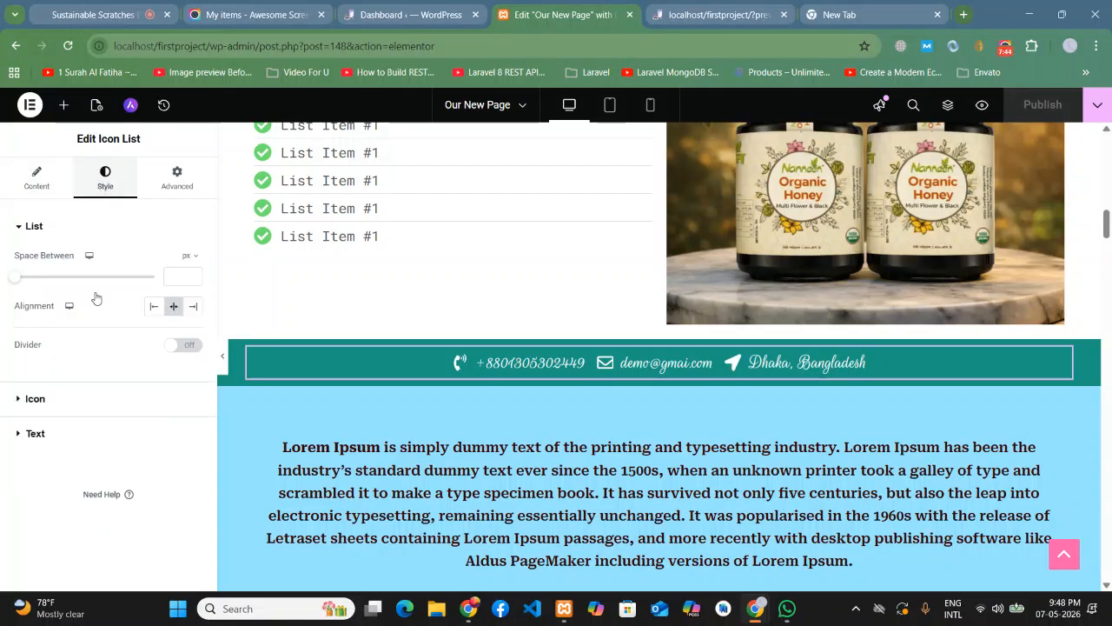
pyautogui.click(198, 346)
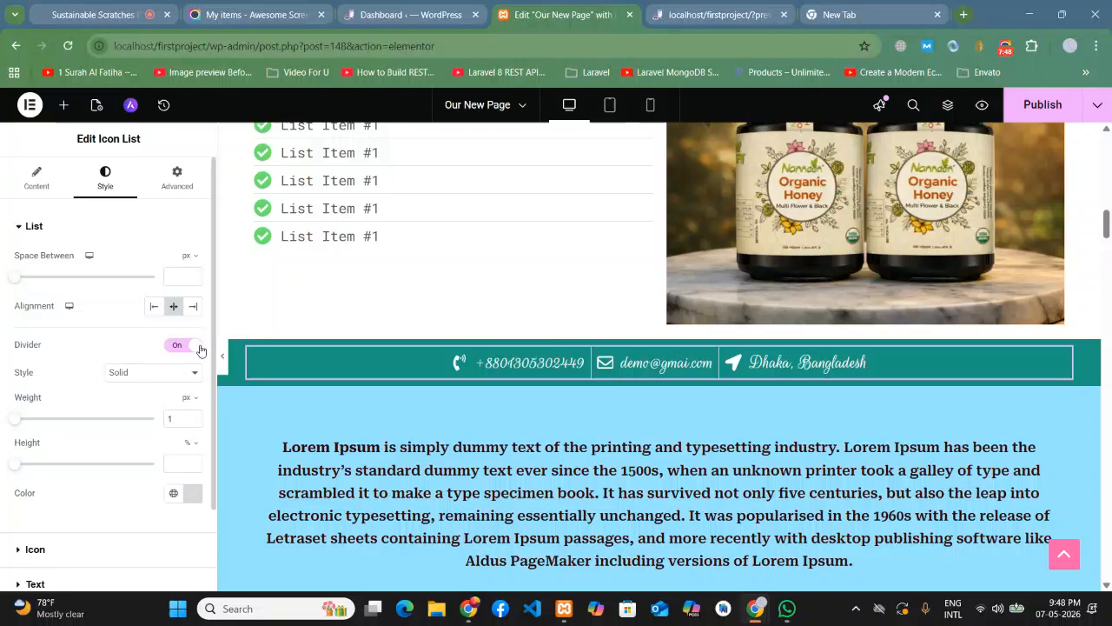
pyautogui.click(1043, 109)
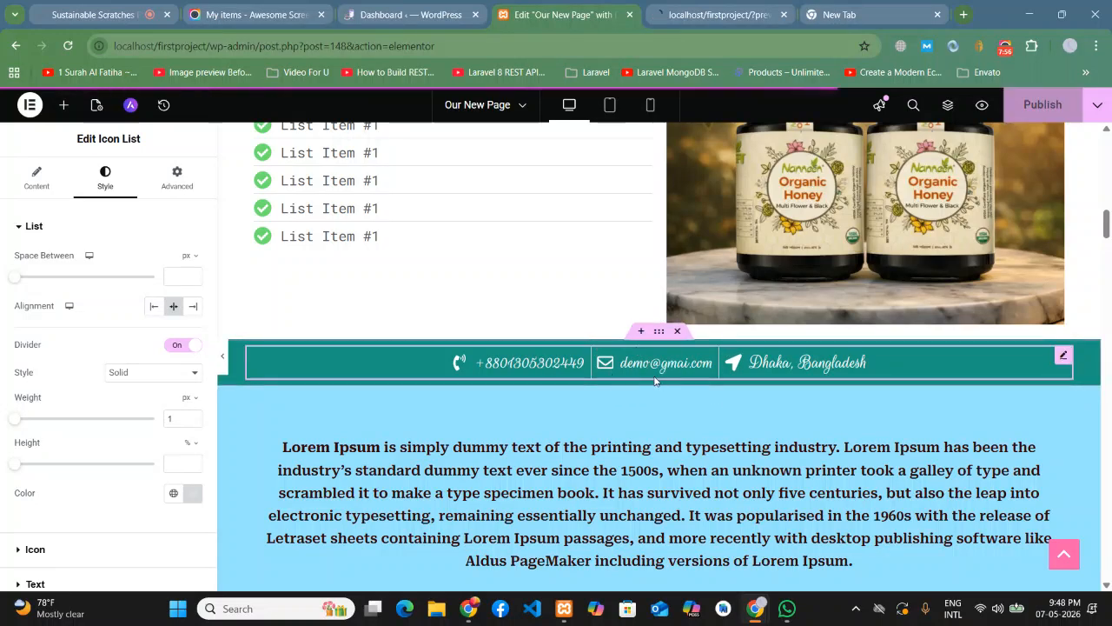
pyautogui.click(672, 7)
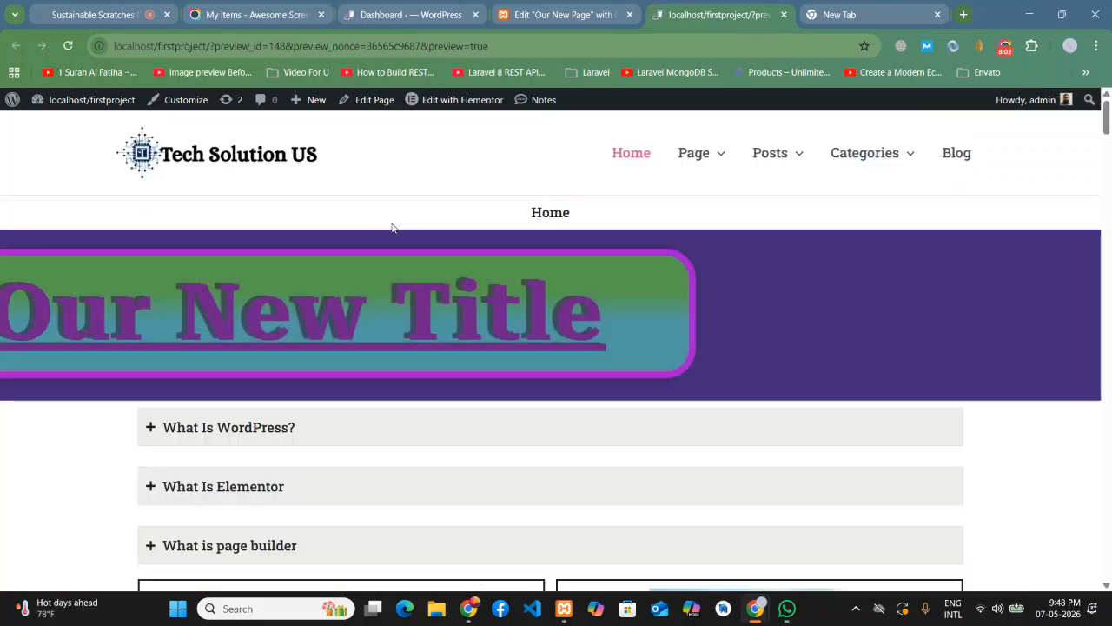
pyautogui.scroll(-15, 392, 229)
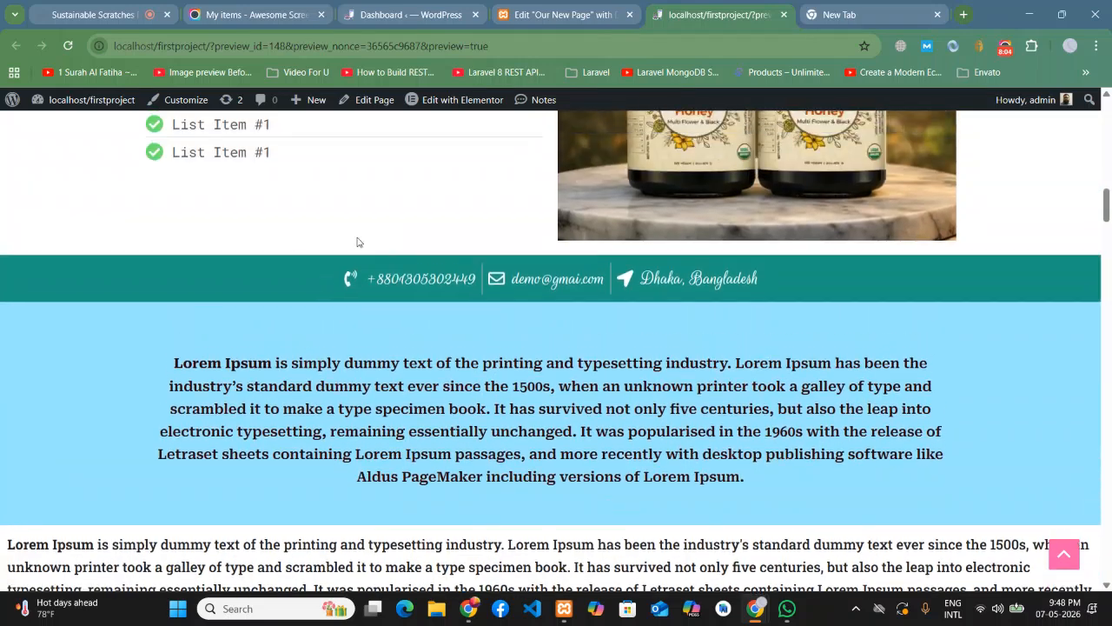
pyautogui.scroll(1, 439, 386)
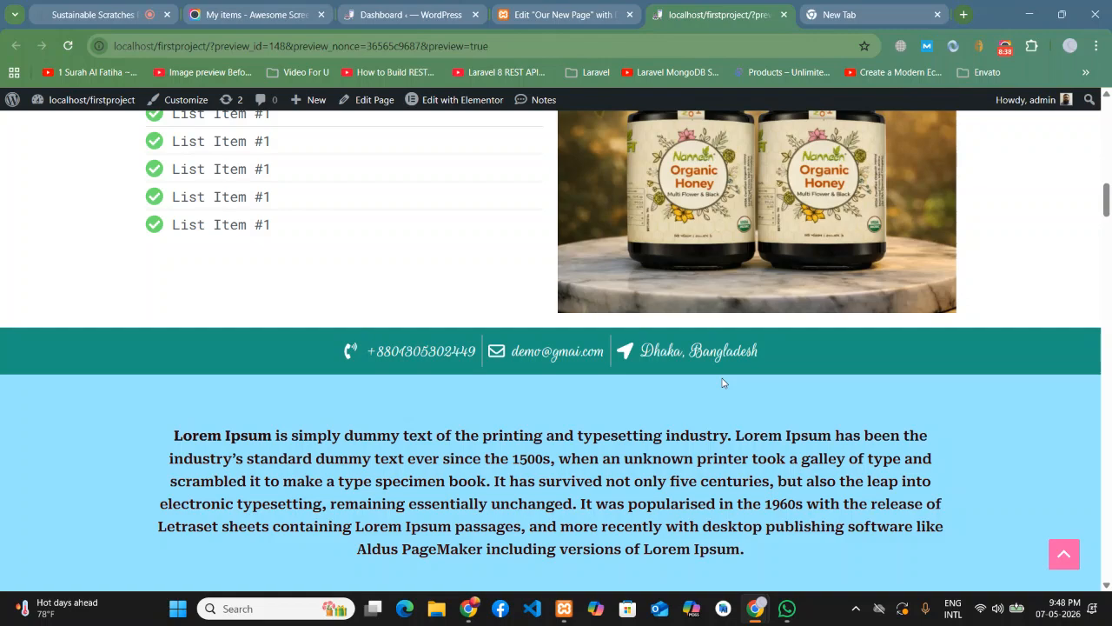
pyautogui.scroll(-1, 720, 373)
pyautogui.scroll(1, 720, 371)
# - Set the contact bar container's padding to 0 on all sides, publish, and return to the preview
pyautogui.click(587, 12)
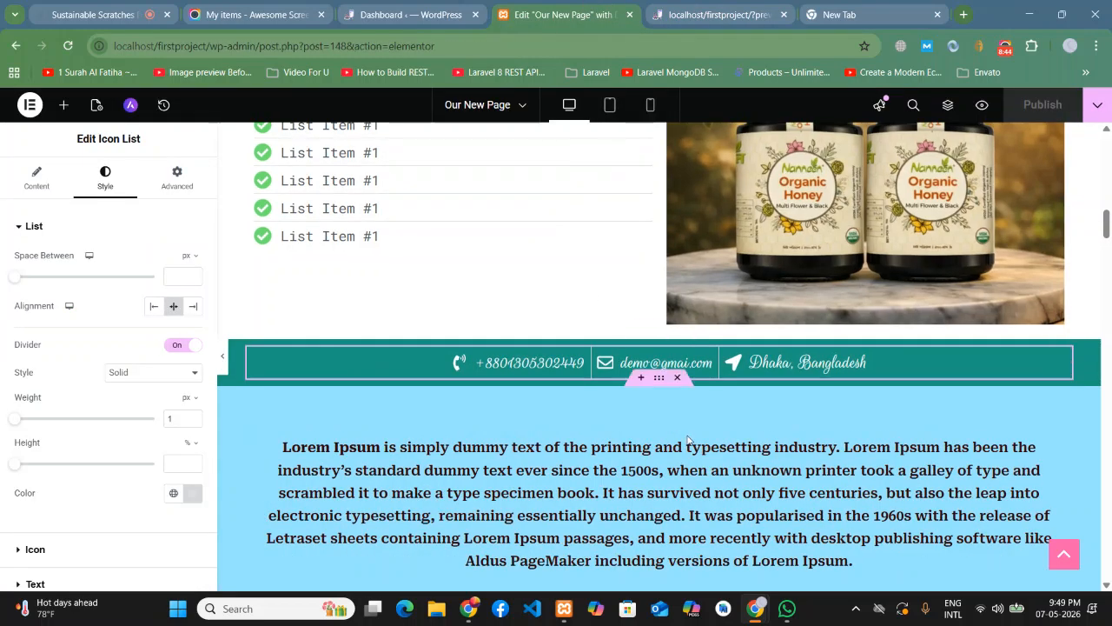
pyautogui.click(659, 334)
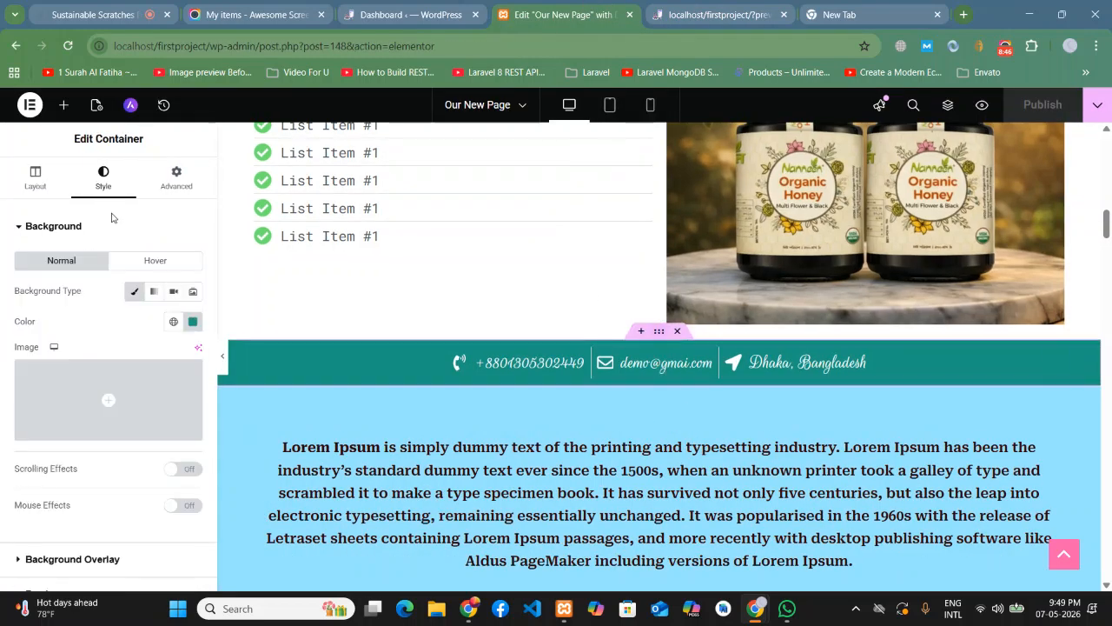
pyautogui.click(174, 183)
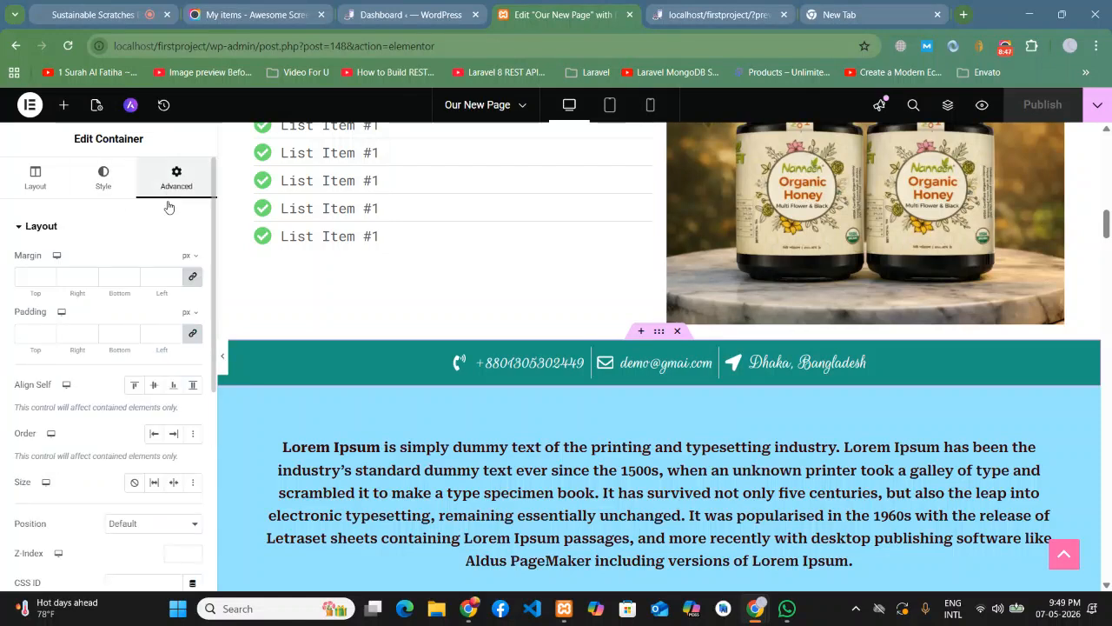
pyautogui.click(195, 336)
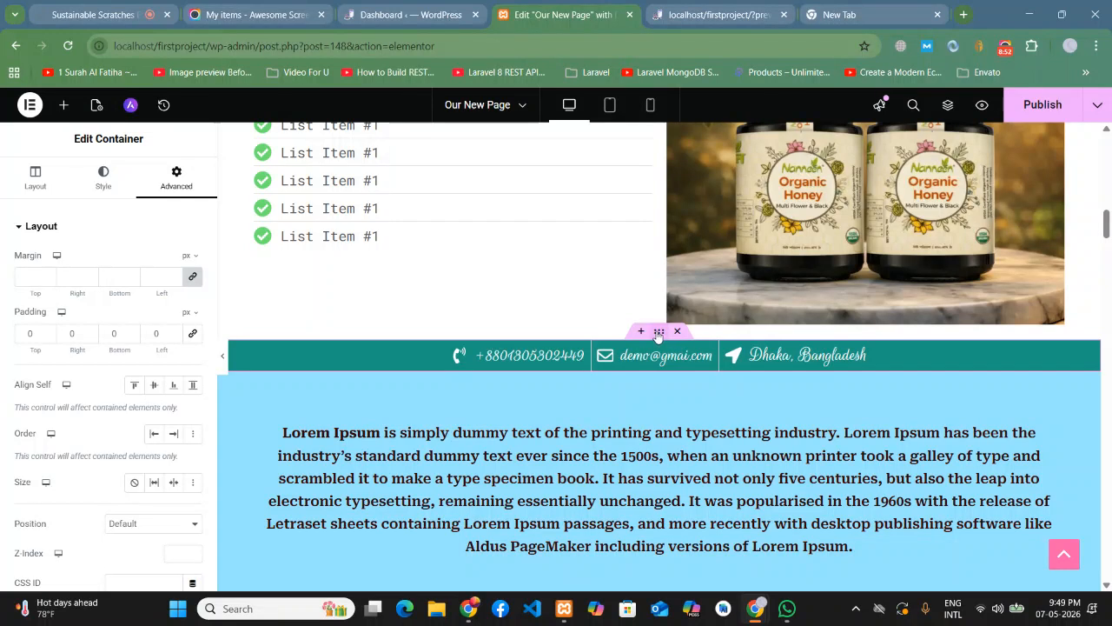
pyautogui.click(1042, 104)
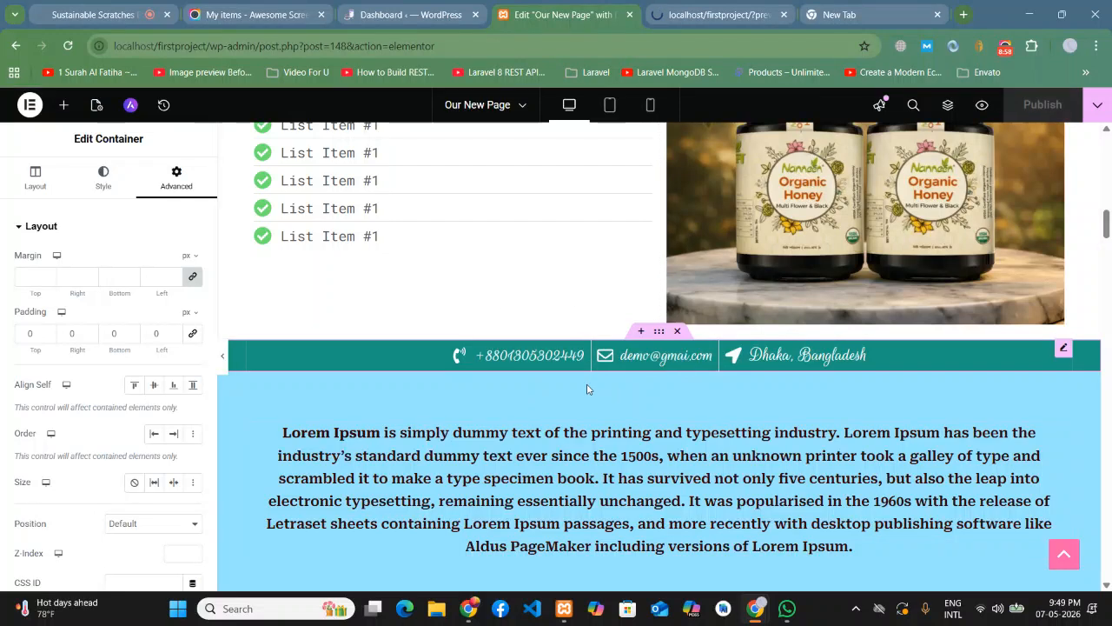
pyautogui.click(719, 4)
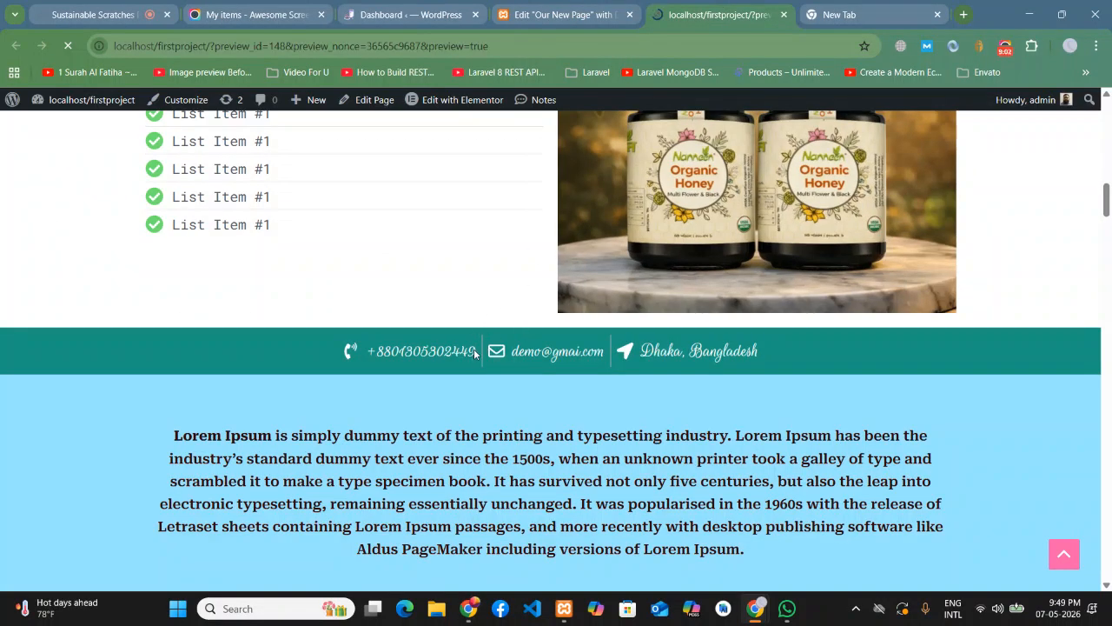
pyautogui.scroll(-5, 593, 313)
pyautogui.scroll(-10, 595, 316)
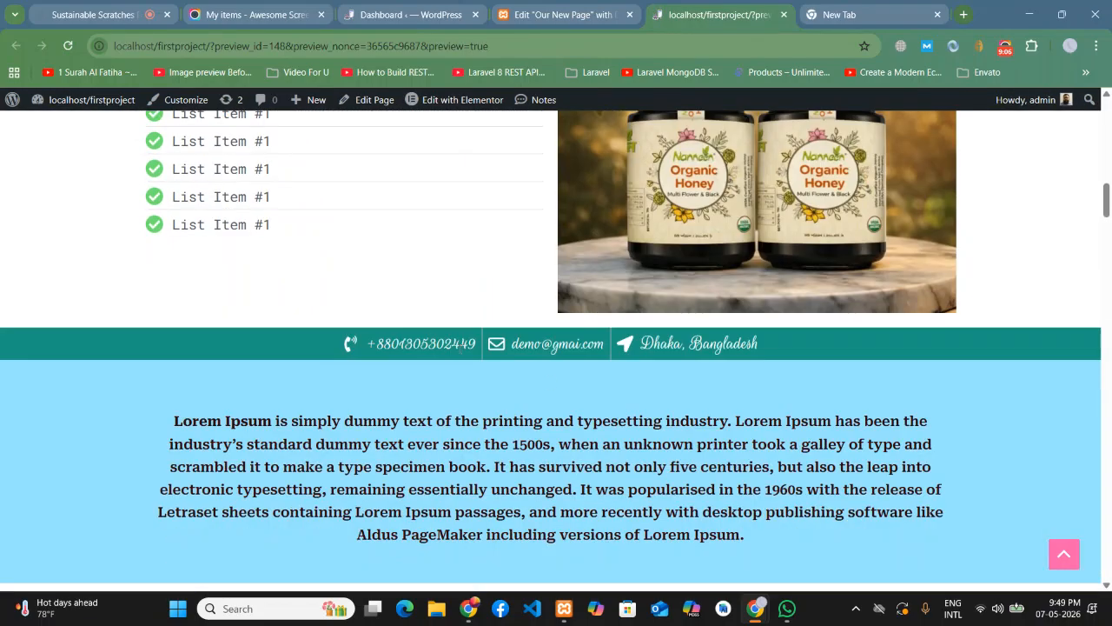
pyautogui.scroll(-1, 549, 382)
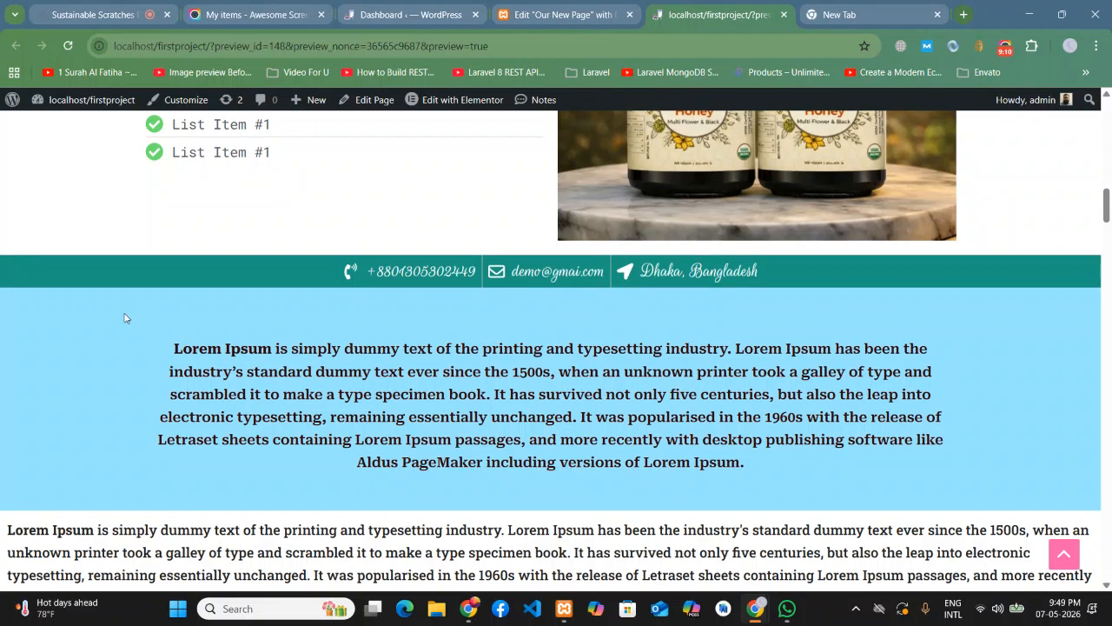
pyautogui.scroll(1, 125, 318)
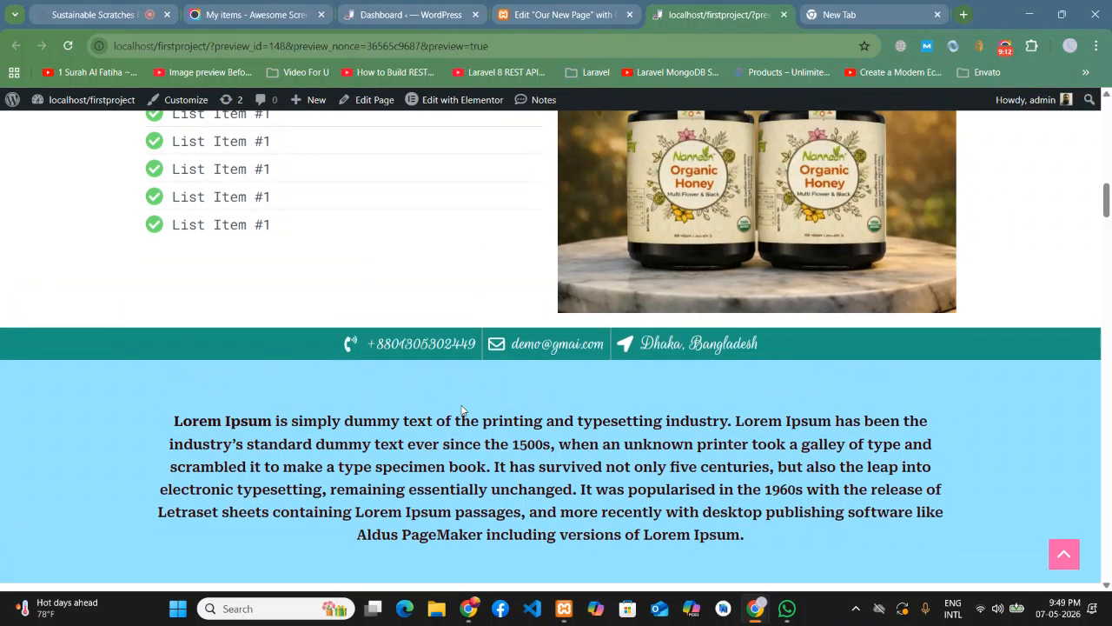
pyautogui.scroll(-1, 767, 352)
pyautogui.scroll(-1, 767, 352)
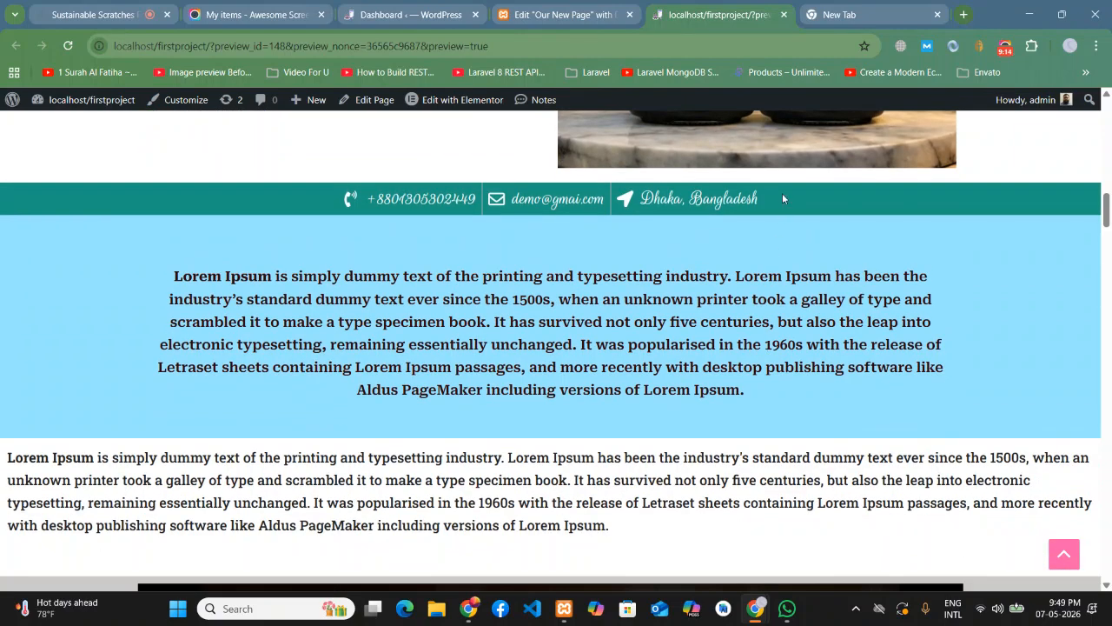
pyautogui.scroll(2, 306, 233)
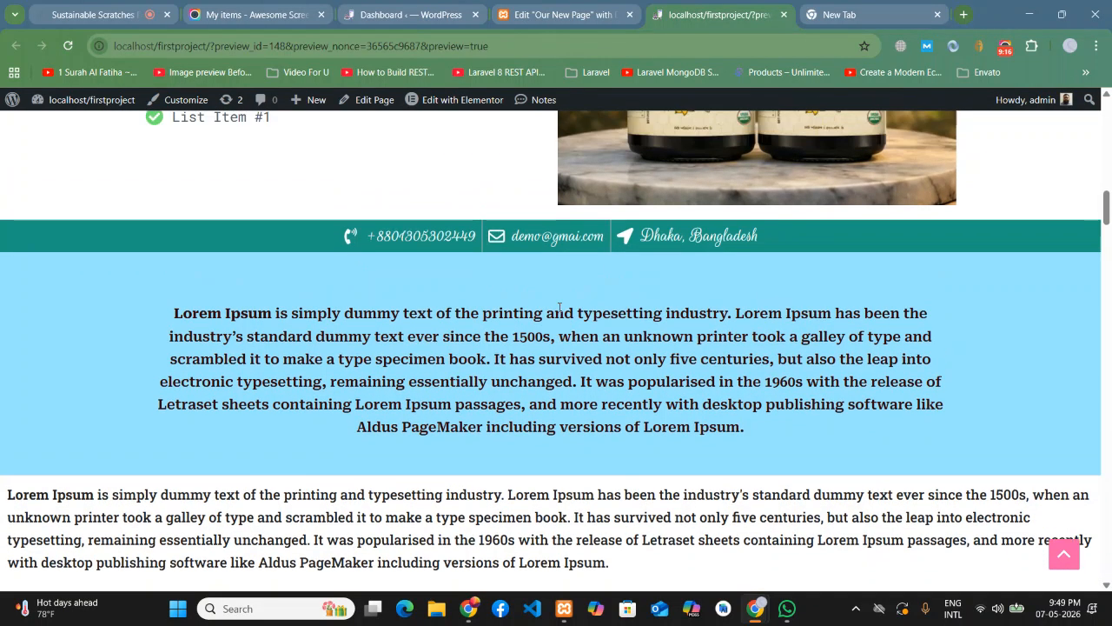
pyautogui.scroll(1, 443, 242)
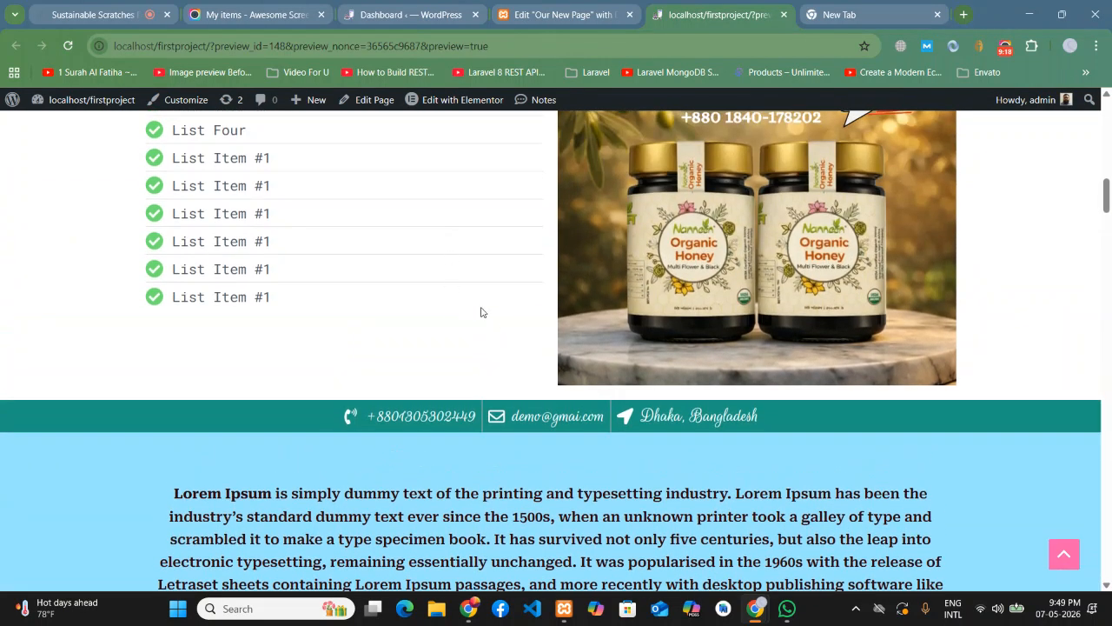
pyautogui.scroll(-1, 461, 304)
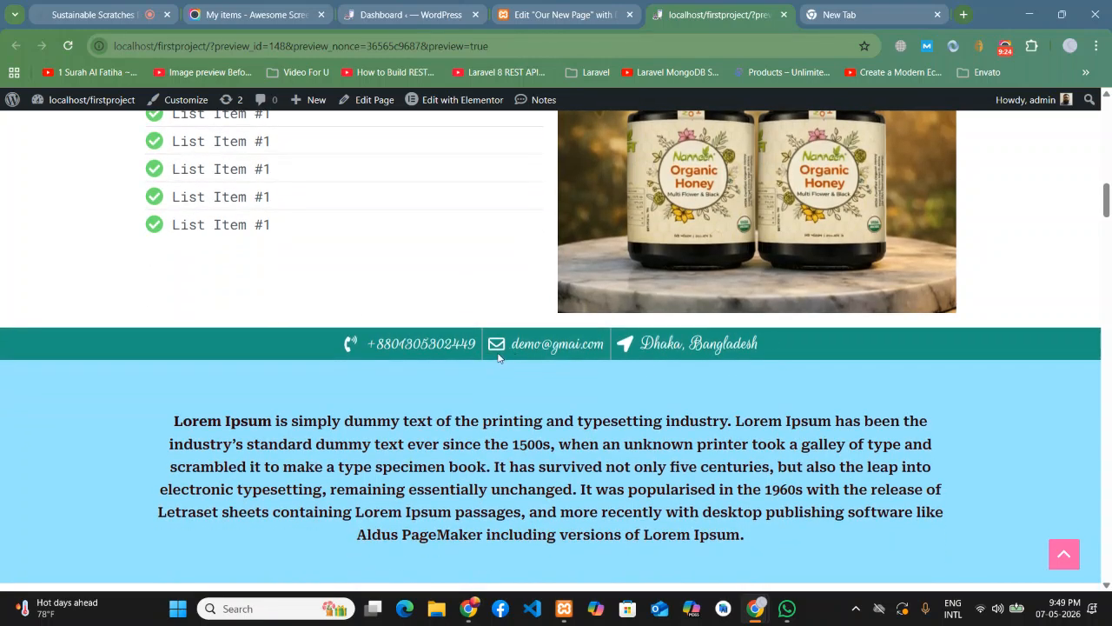
pyautogui.scroll(-1, 857, 363)
pyautogui.scroll(1, 184, 352)
# - Unlink the container's padding values, set the top padding to 0, and publish the page
pyautogui.click(573, 8)
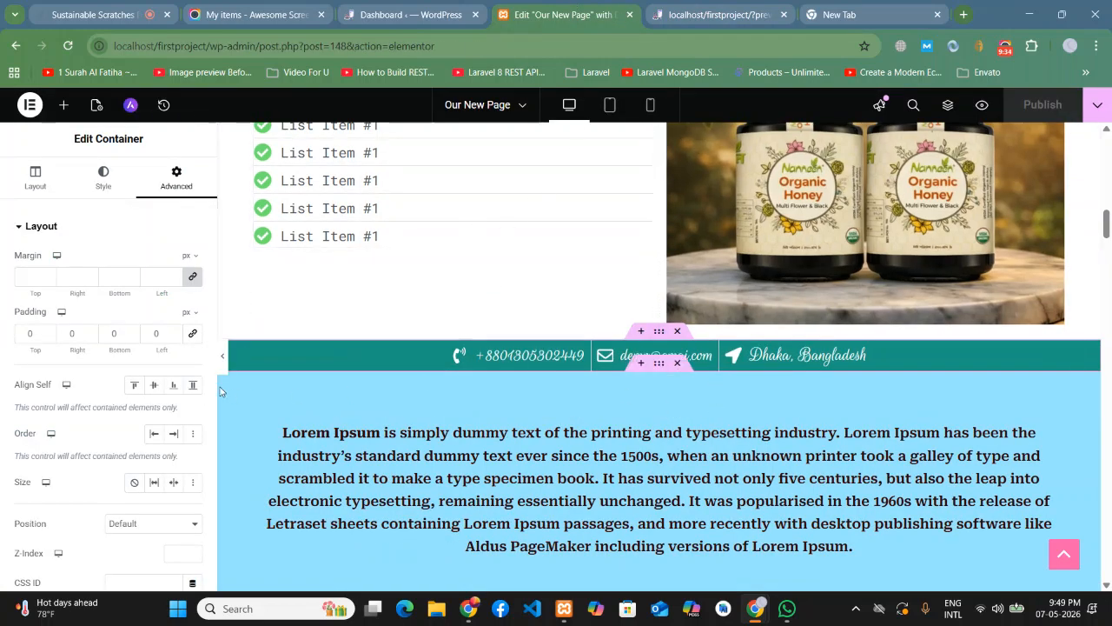
pyautogui.click(193, 335)
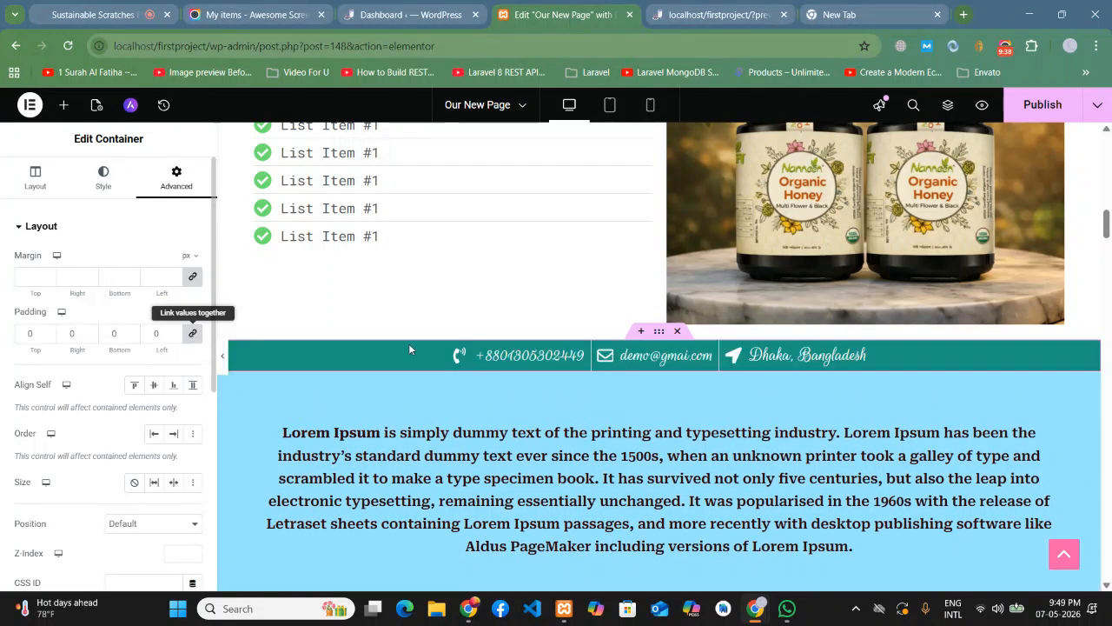
pyautogui.doubleClick(33, 334)
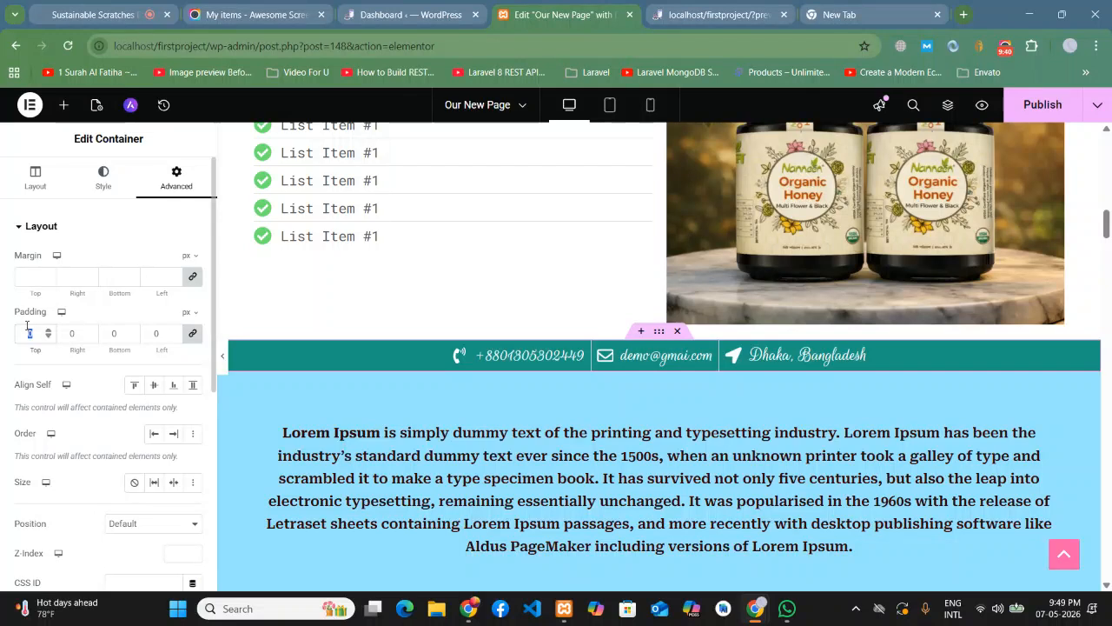
pyautogui.press('BackSpace')
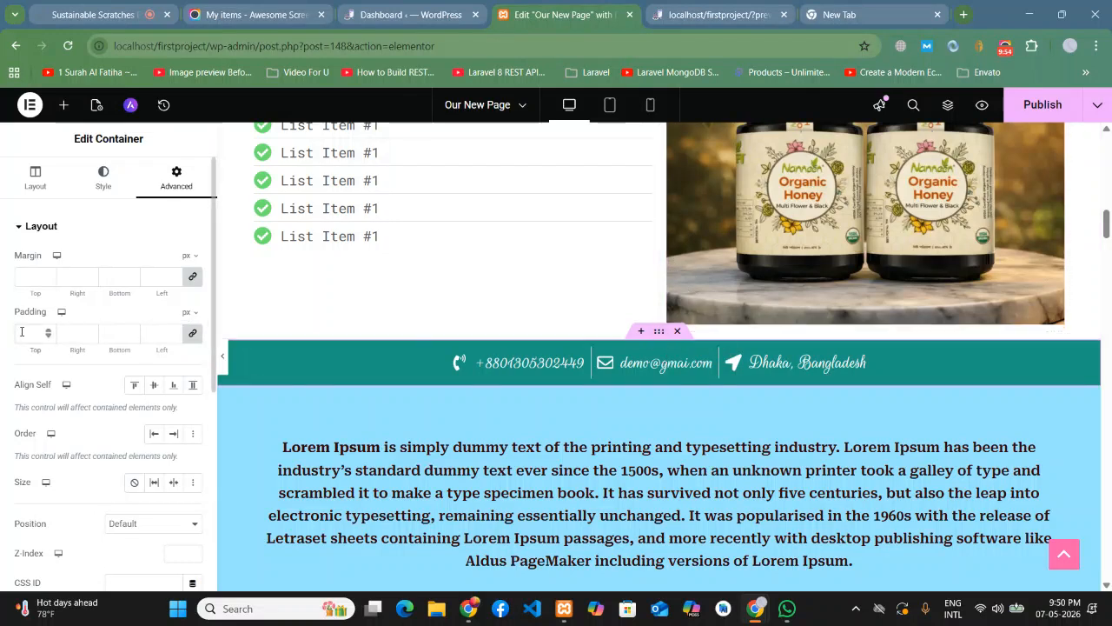
pyautogui.write('0')
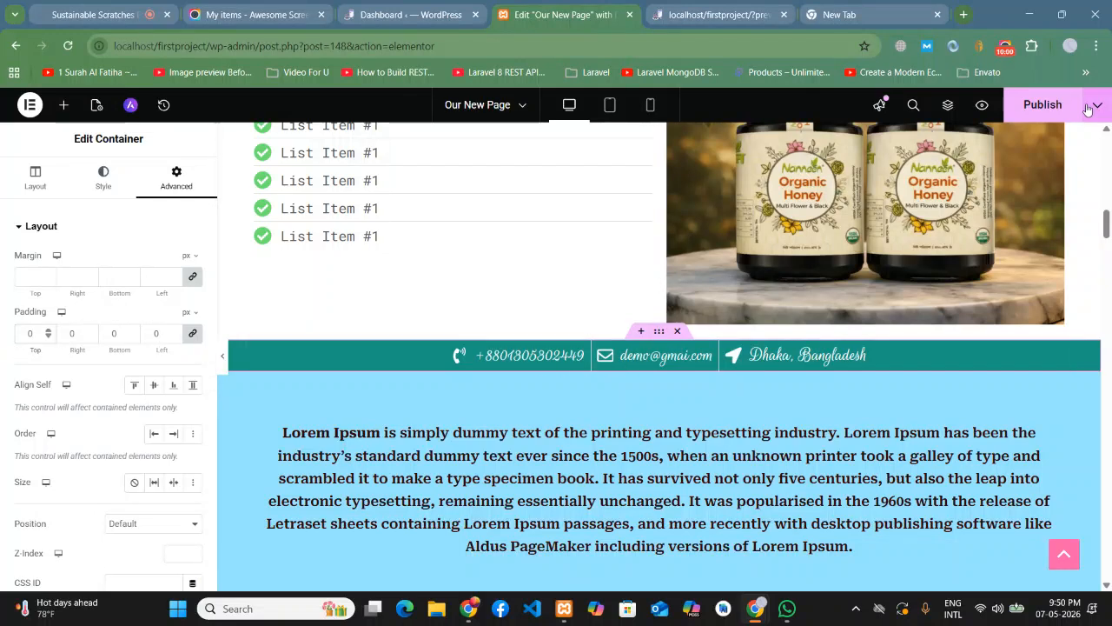
pyautogui.click(1052, 108)
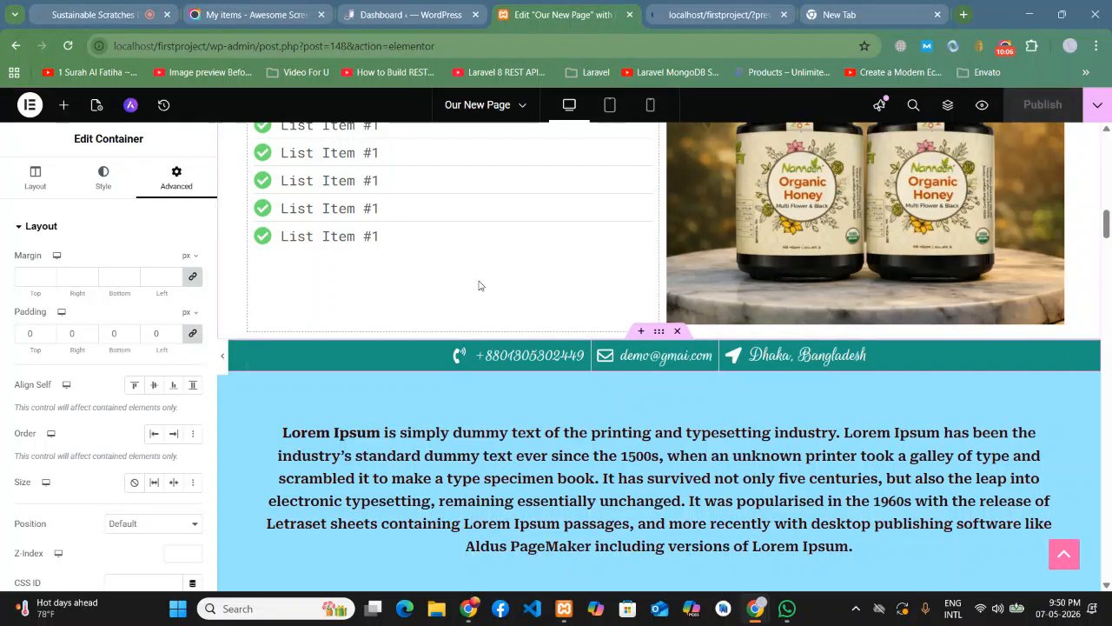
pyautogui.click(725, 19)
pyautogui.scroll(-15, 603, 310)
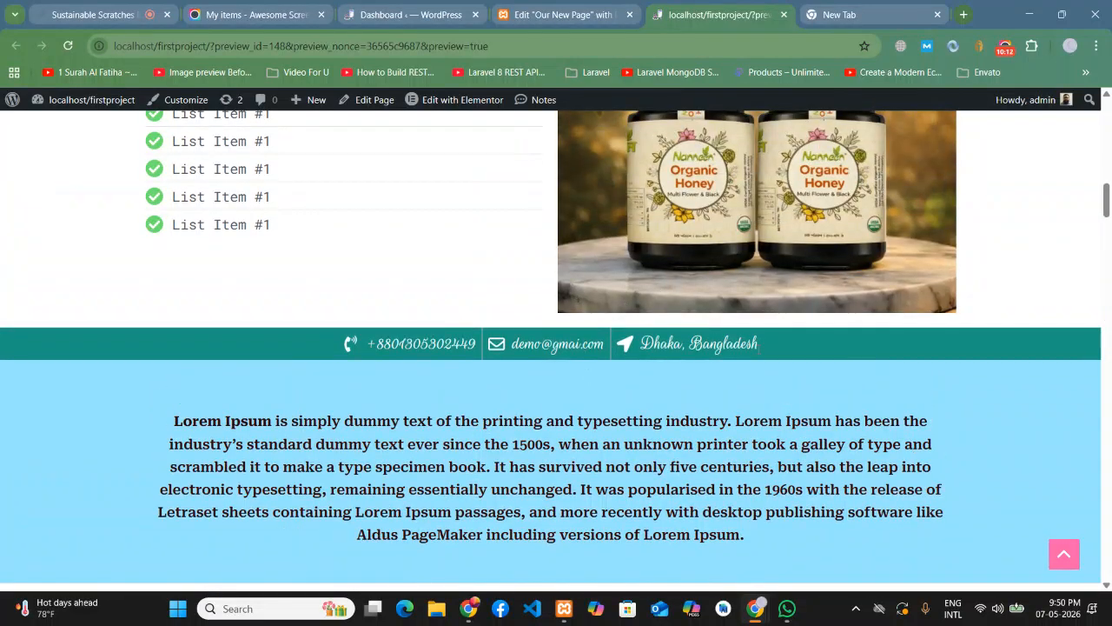
pyautogui.scroll(-1, 813, 372)
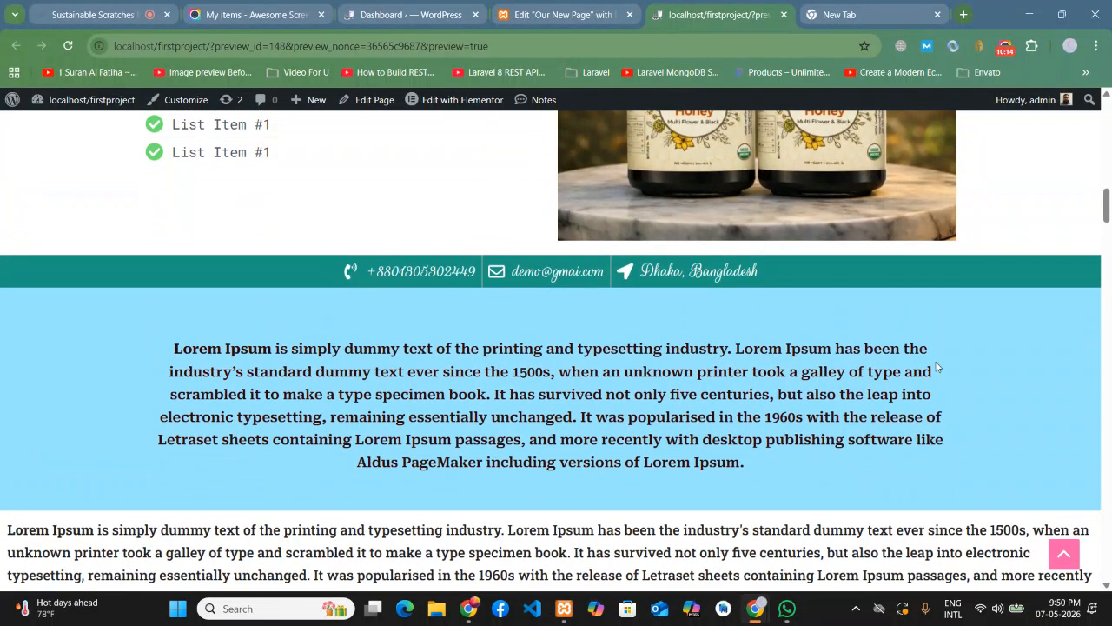
pyautogui.scroll(15, 937, 352)
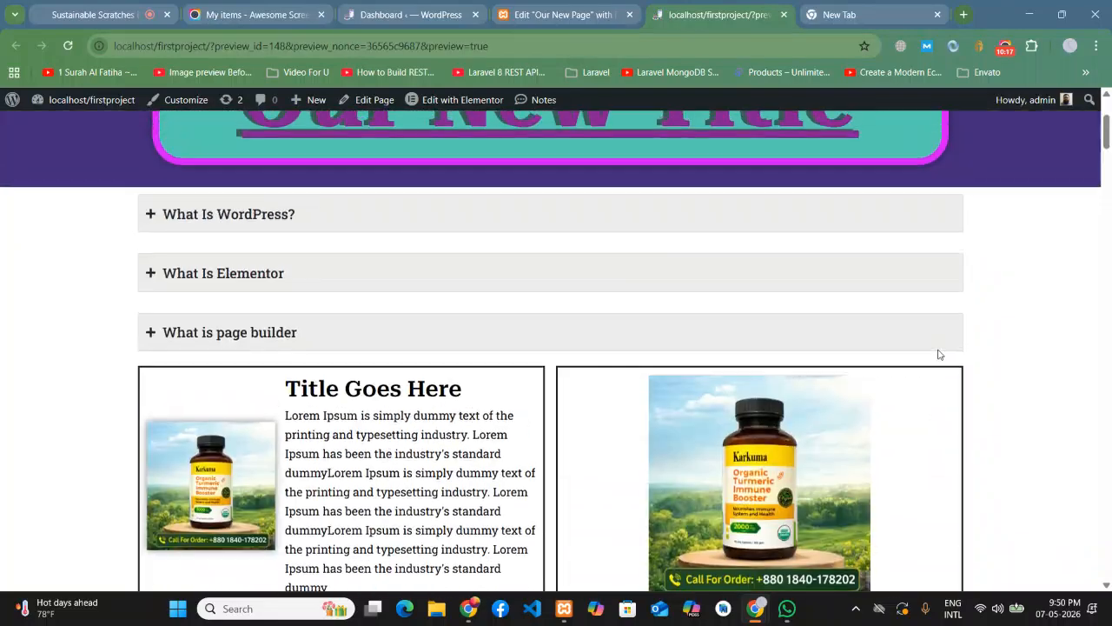
pyautogui.scroll(3, 938, 352)
pyautogui.scroll(-3, 939, 350)
pyautogui.click(536, 9)
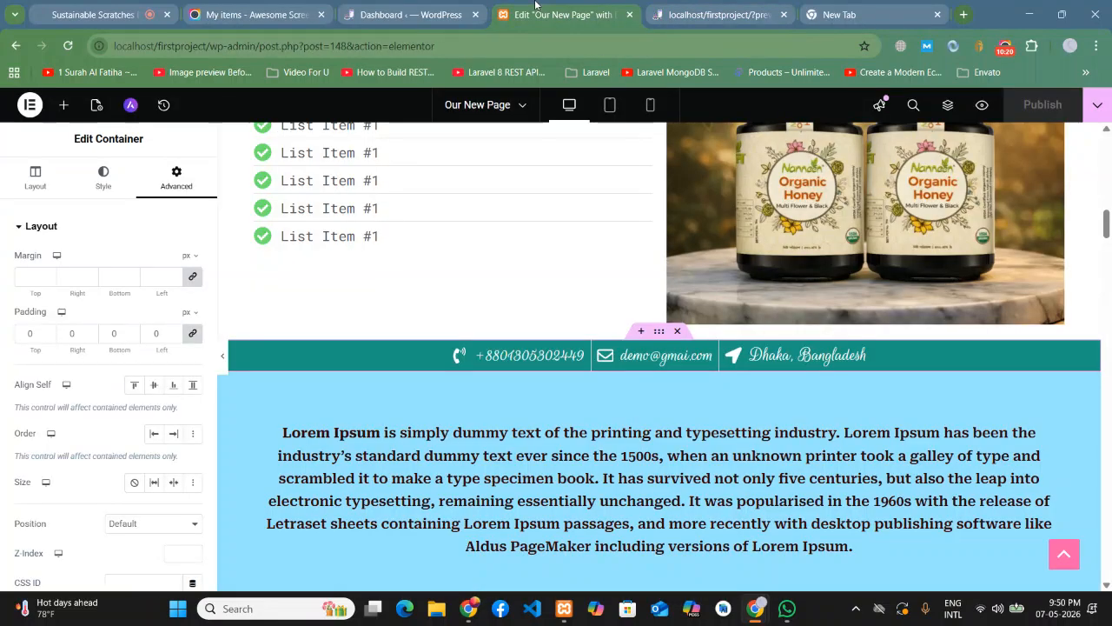
# - Browse the Elements panel's widget list for a social icons widget
pyautogui.scroll(-2, 559, 302)
pyautogui.scroll(4, 670, 441)
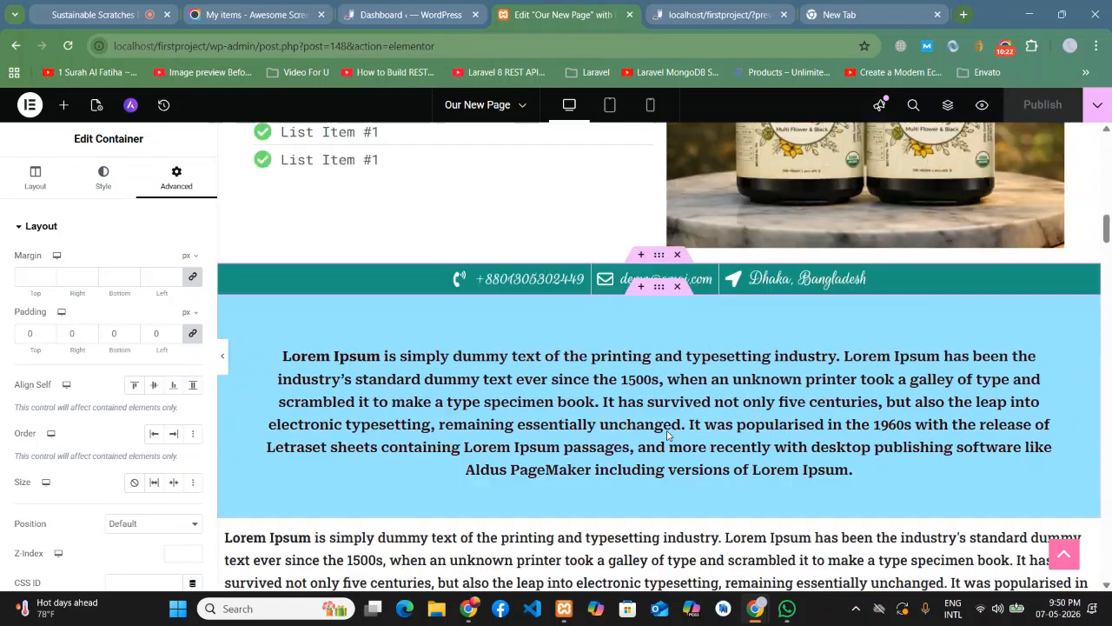
pyautogui.click(64, 105)
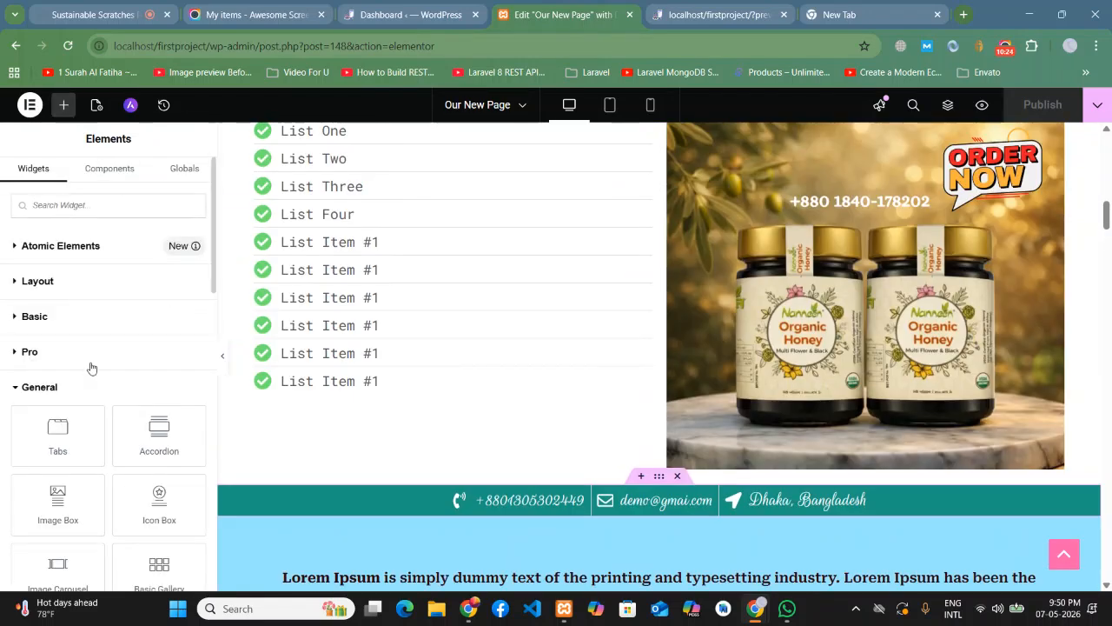
pyautogui.scroll(-2, 78, 330)
pyautogui.scroll(-3, 90, 362)
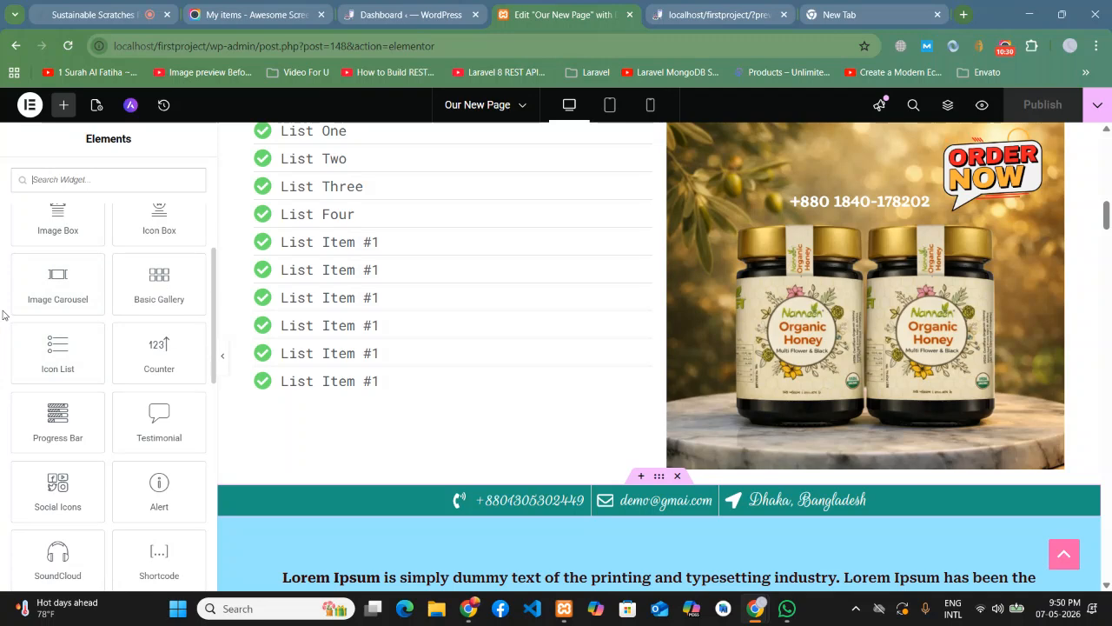
pyautogui.scroll(-1, 143, 341)
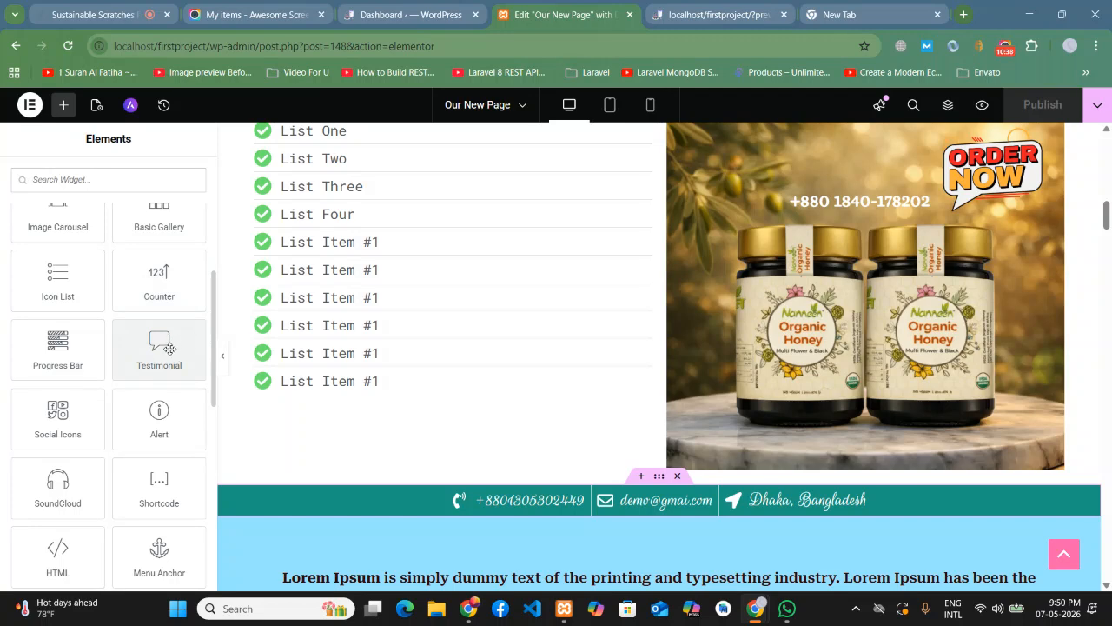
pyautogui.scroll(-3, 420, 351)
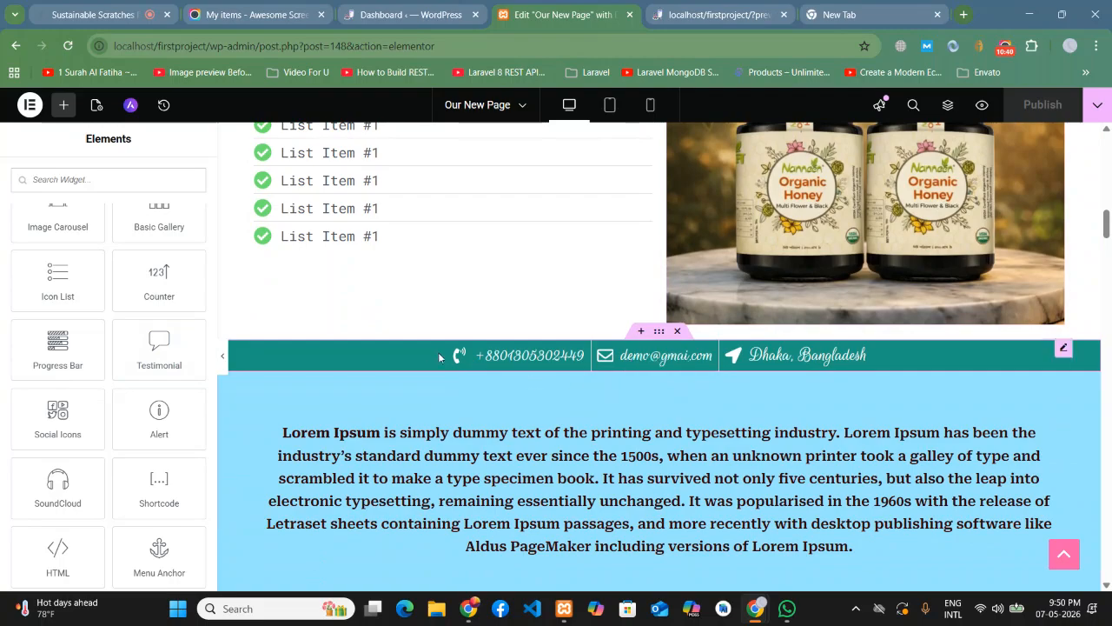
pyautogui.scroll(1, 420, 351)
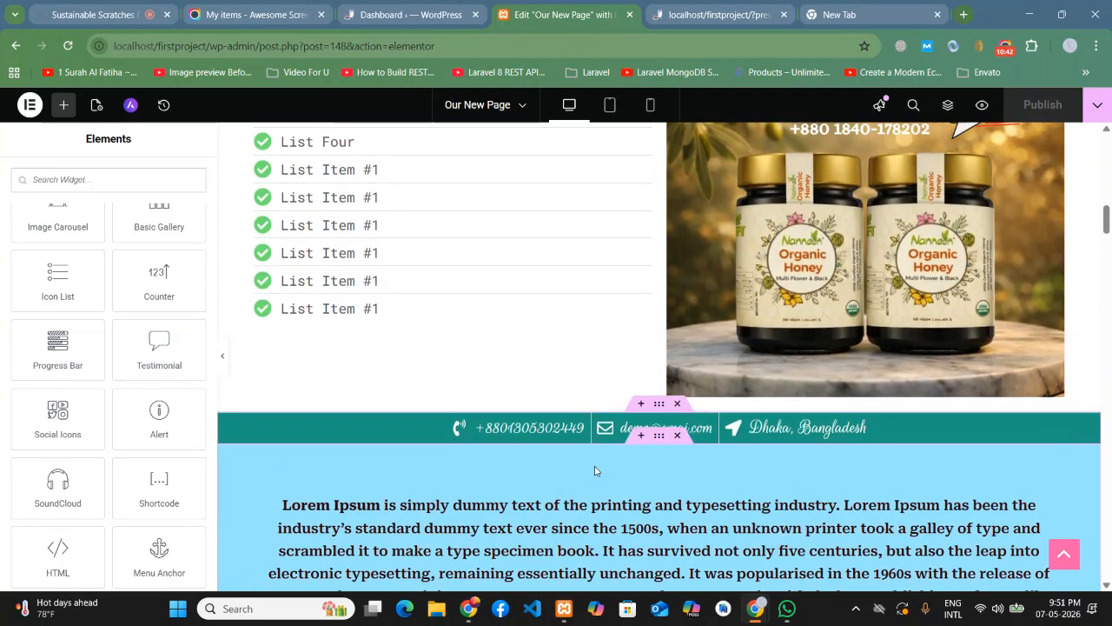
pyautogui.scroll(-5, 596, 466)
pyautogui.scroll(-15, 596, 470)
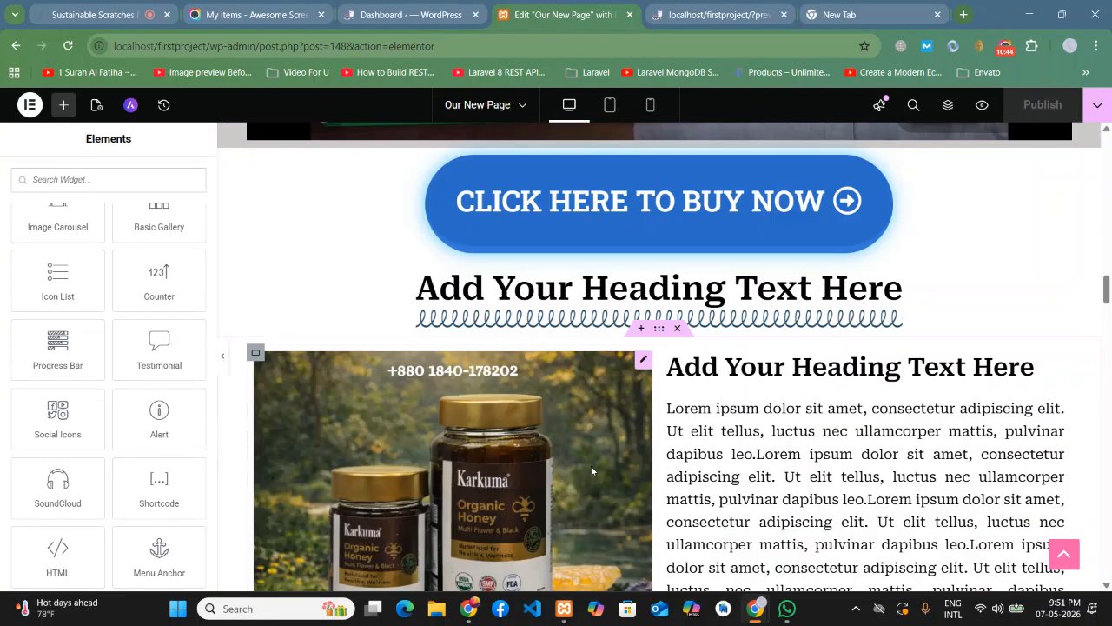
pyautogui.scroll(-3, 593, 471)
pyautogui.scroll(-5, 593, 471)
pyautogui.scroll(4, 592, 471)
pyautogui.scroll(15, 593, 471)
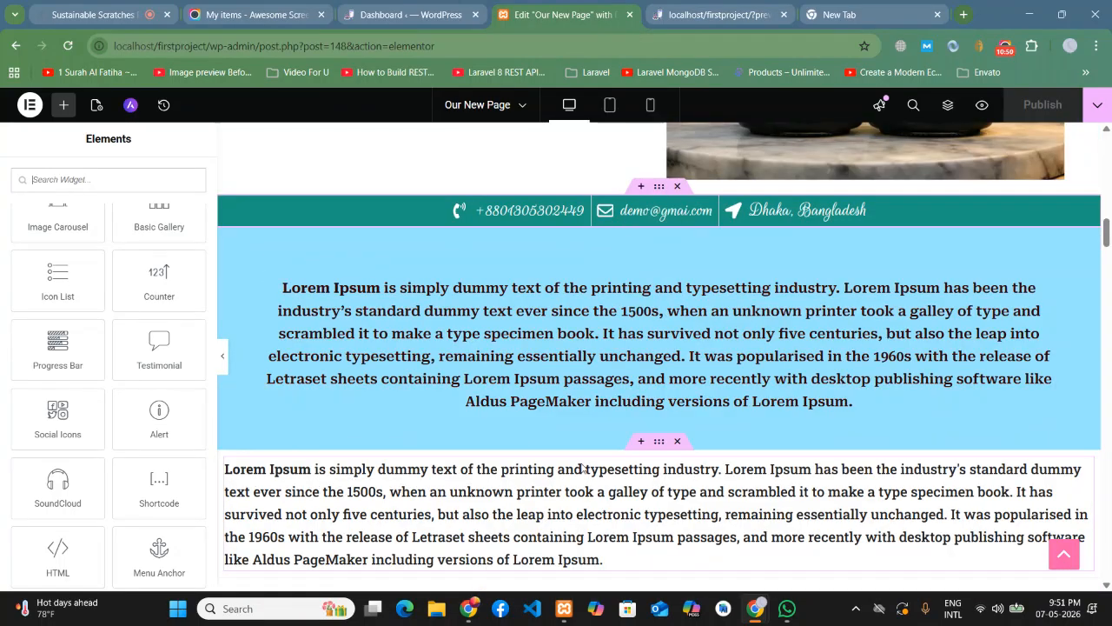
# - Insert an empty container above the lower paragraph and drop a Social Icons widget into it
pyautogui.click(640, 442)
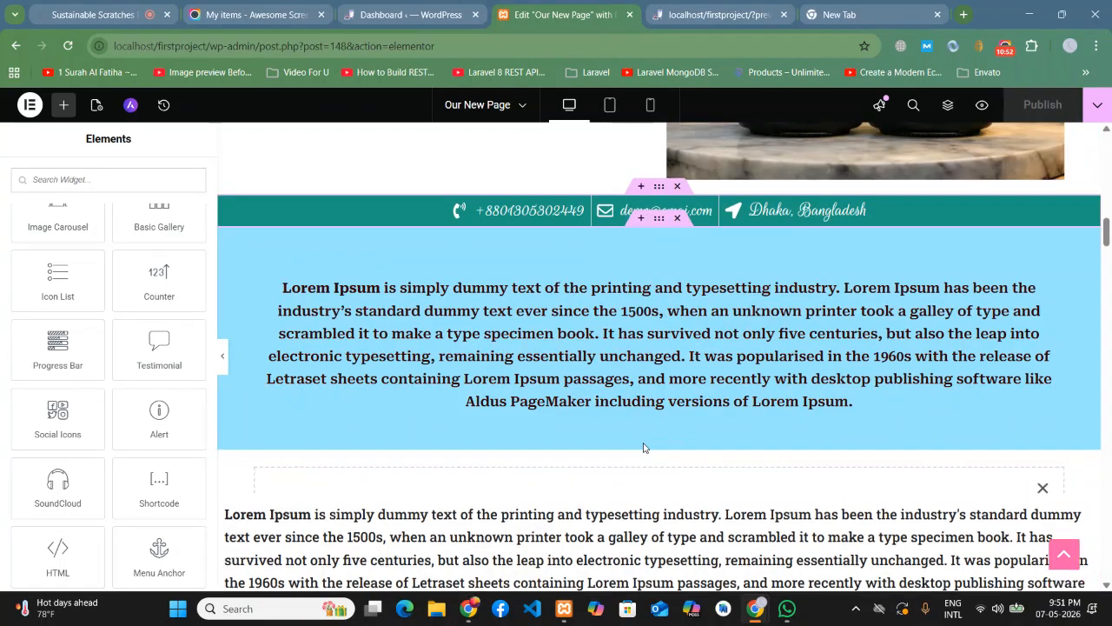
pyautogui.moveTo(65, 421); pyautogui.dragTo(550, 502)
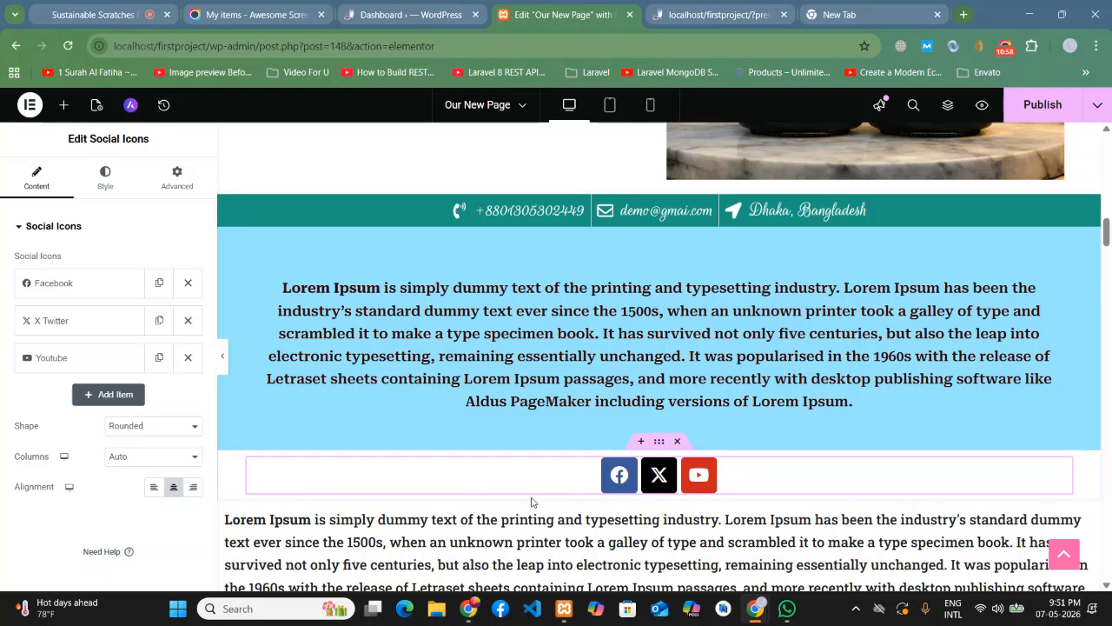
pyautogui.scroll(-1, 531, 503)
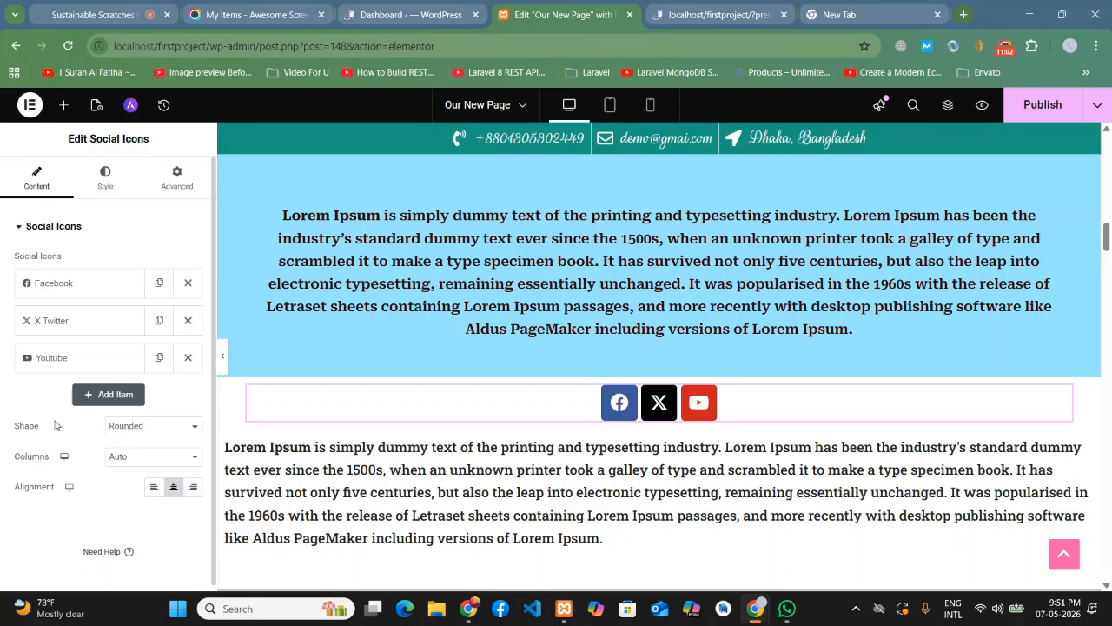
# - Duplicate the YouTube item and change its icon to Pinterest
pyautogui.click(159, 359)
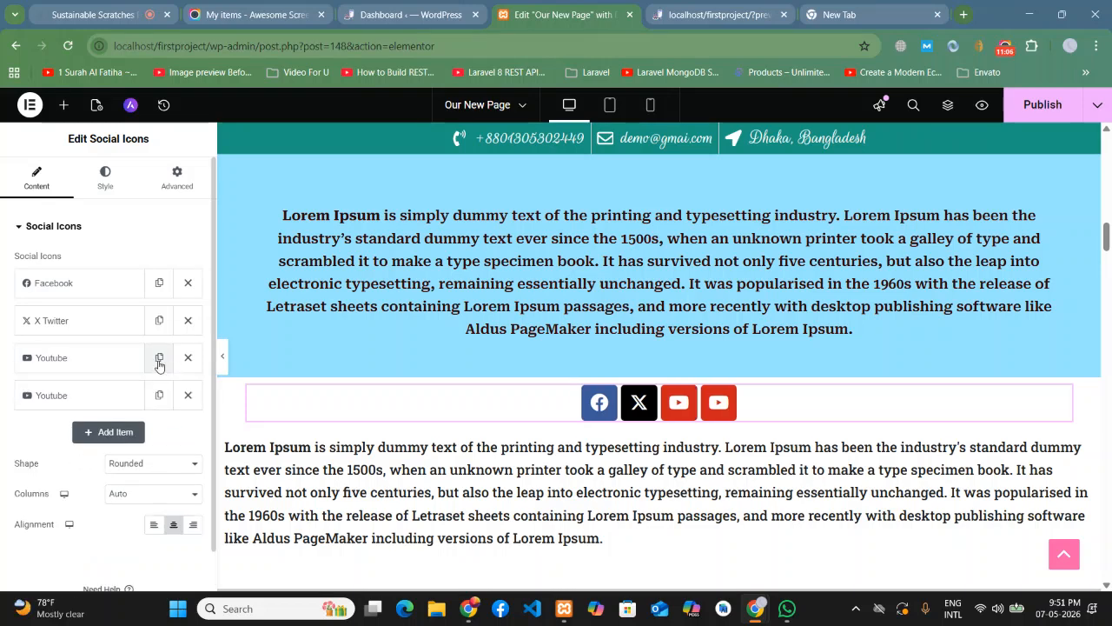
pyautogui.click(83, 396)
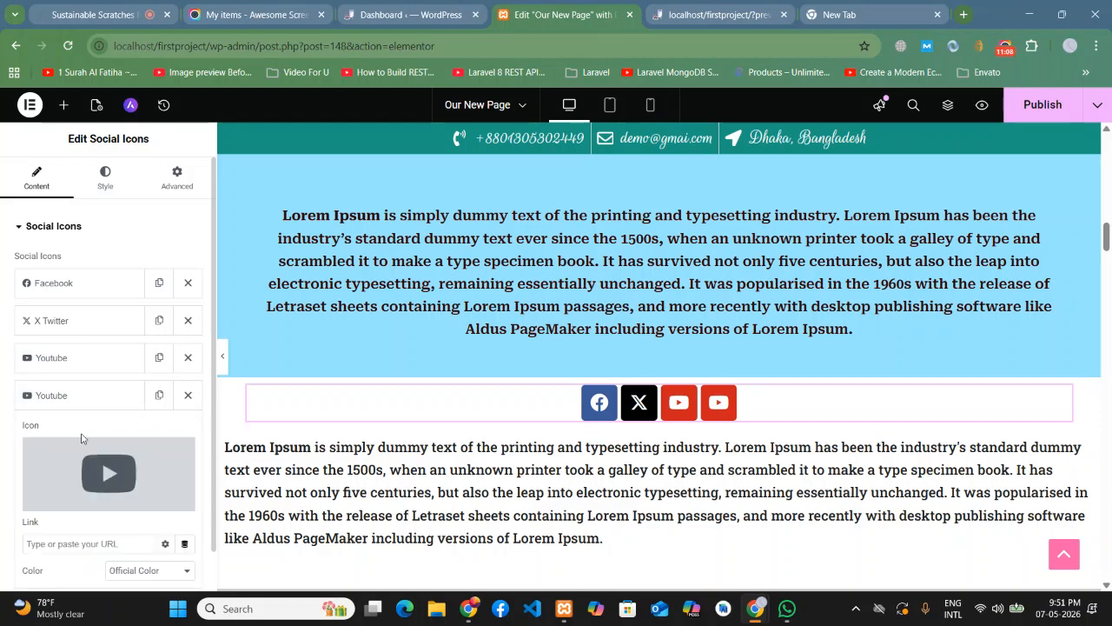
pyautogui.click(84, 450)
pyautogui.click(421, 157)
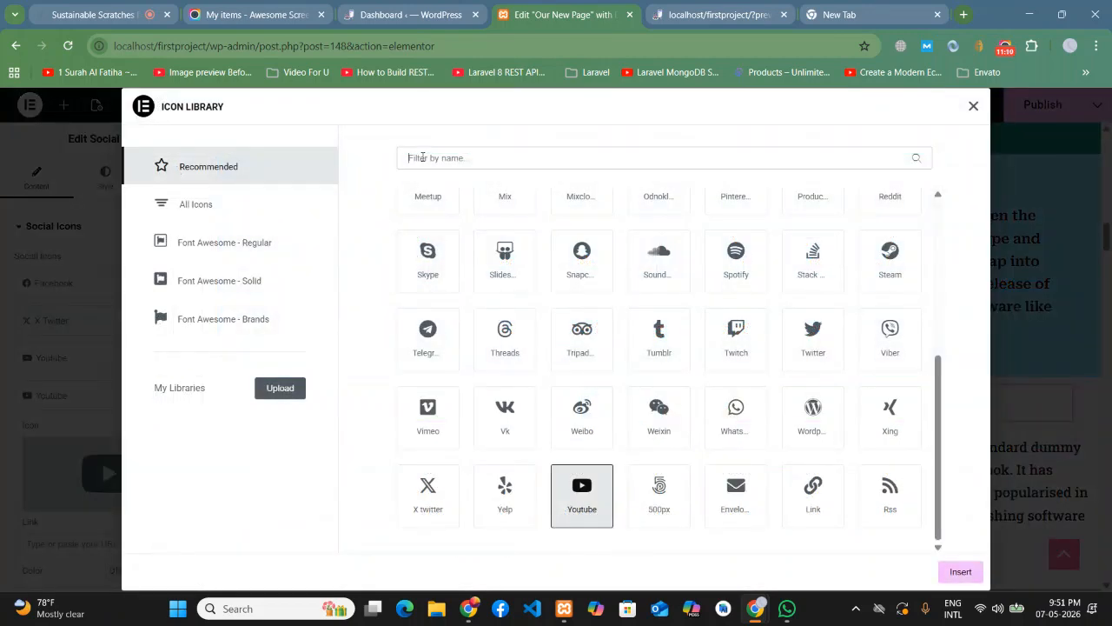
pyautogui.write('pin')
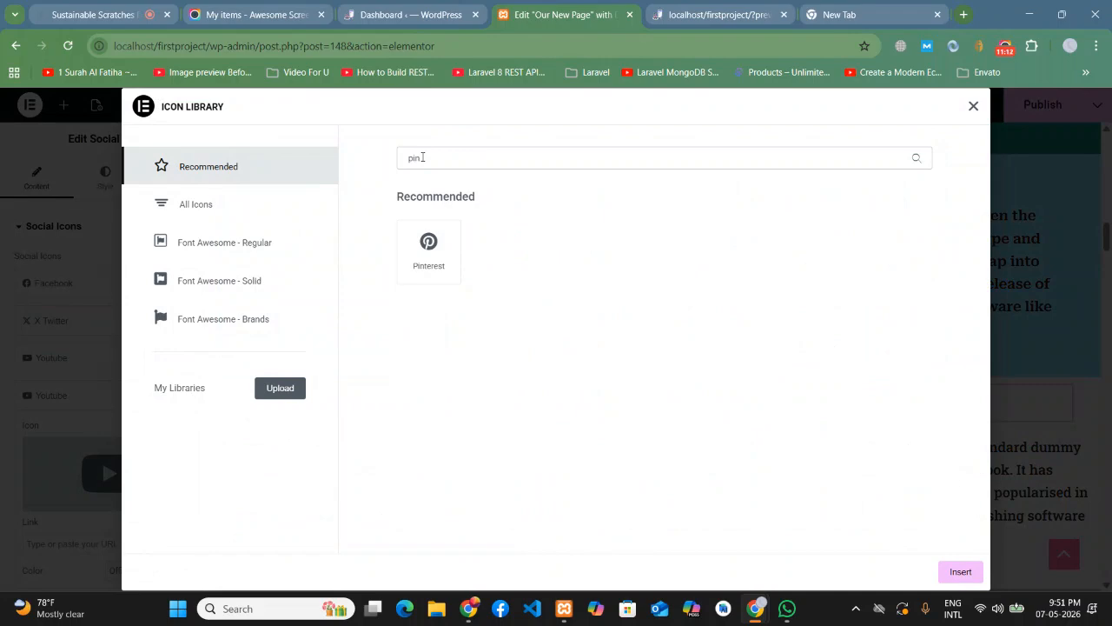
pyautogui.click(460, 248)
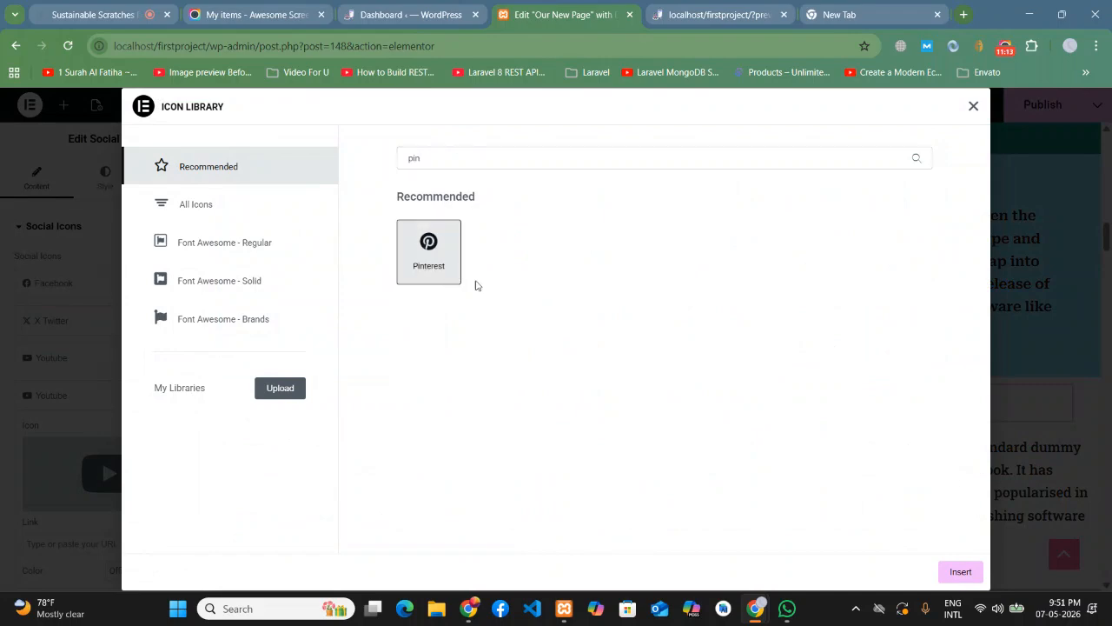
pyautogui.click(977, 571)
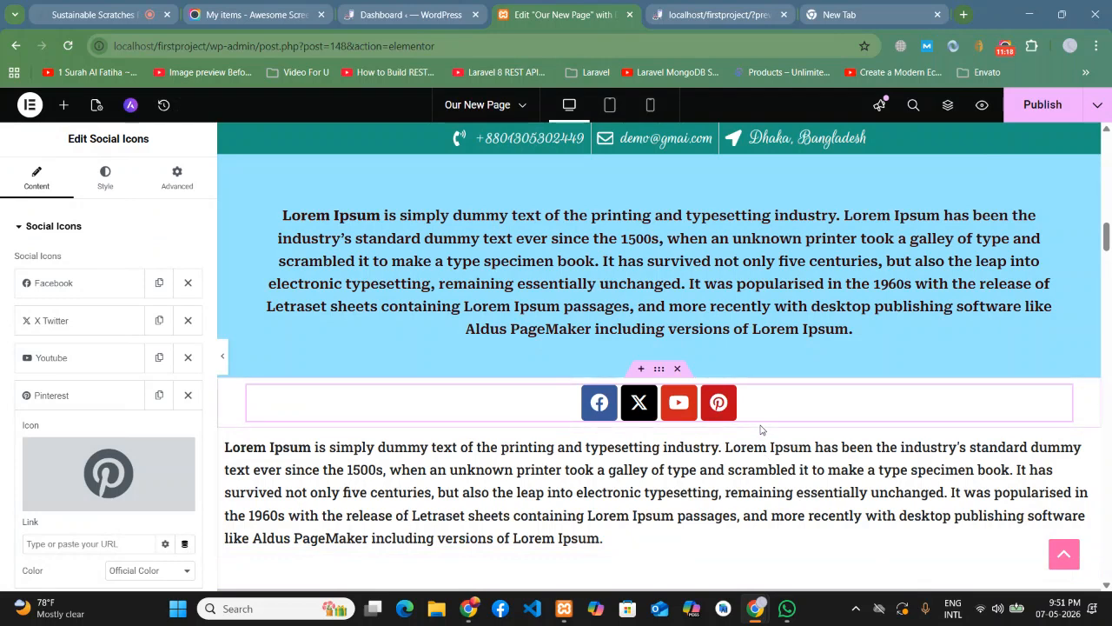
pyautogui.click(90, 393)
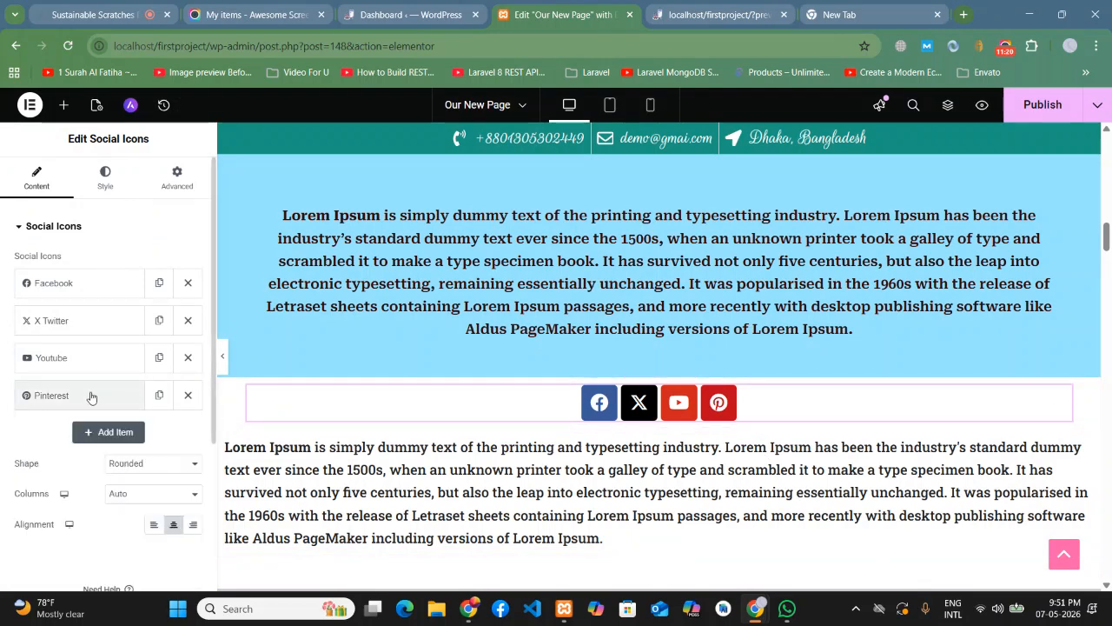
# - Duplicate the Pinterest item and change its icon to Digg
pyautogui.click(158, 397)
pyautogui.click(96, 434)
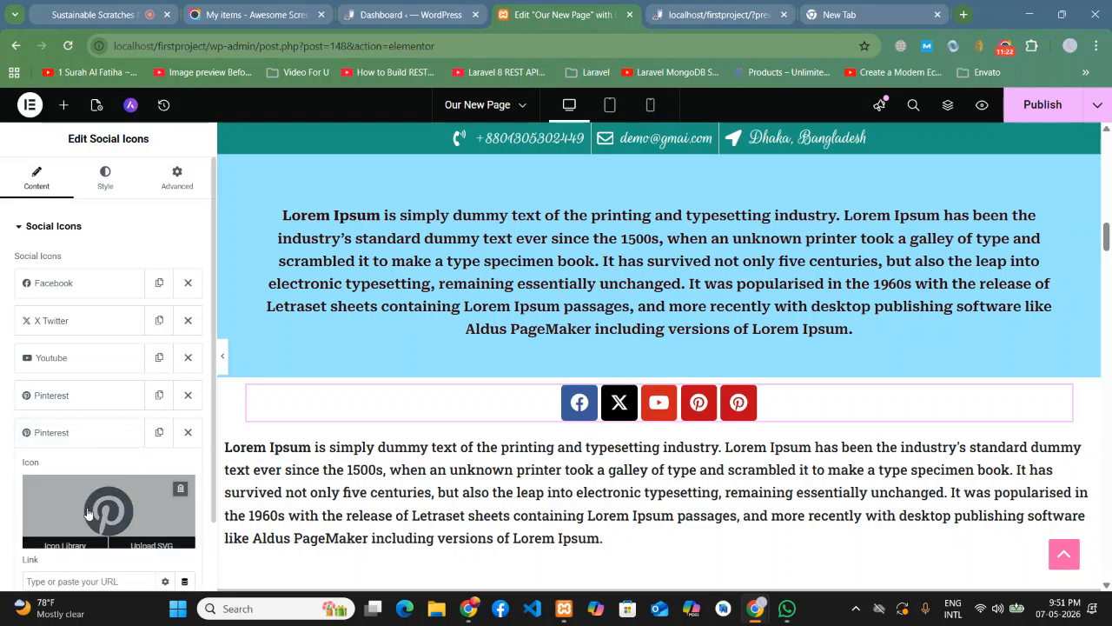
pyautogui.click(100, 510)
pyautogui.click(450, 154)
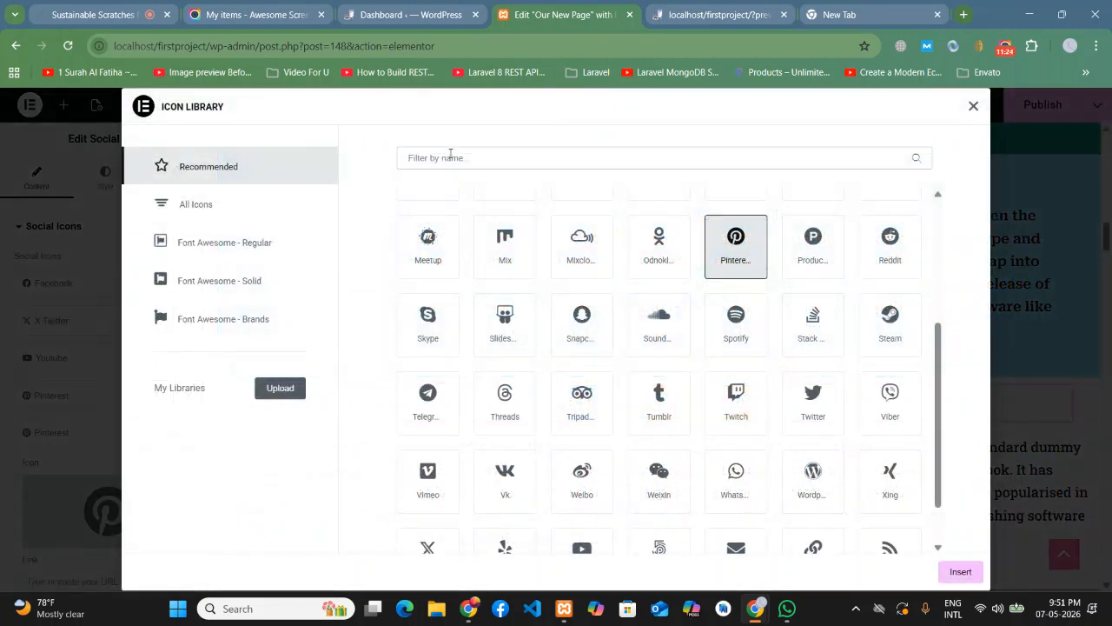
pyautogui.write('go')
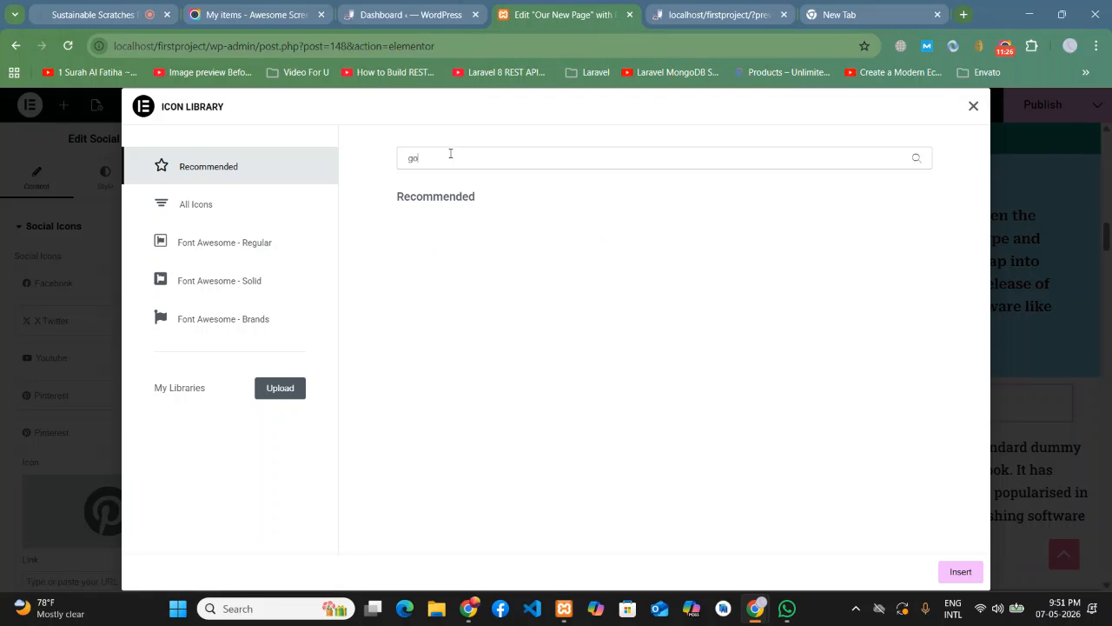
pyautogui.press('BackSpace')
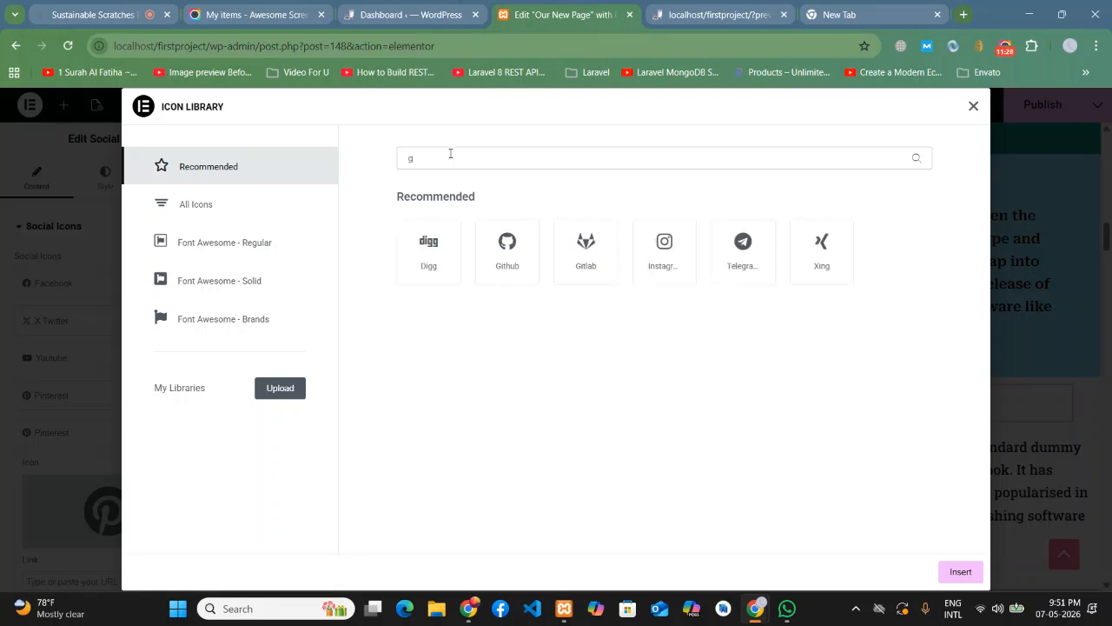
pyautogui.press('BackSpace')
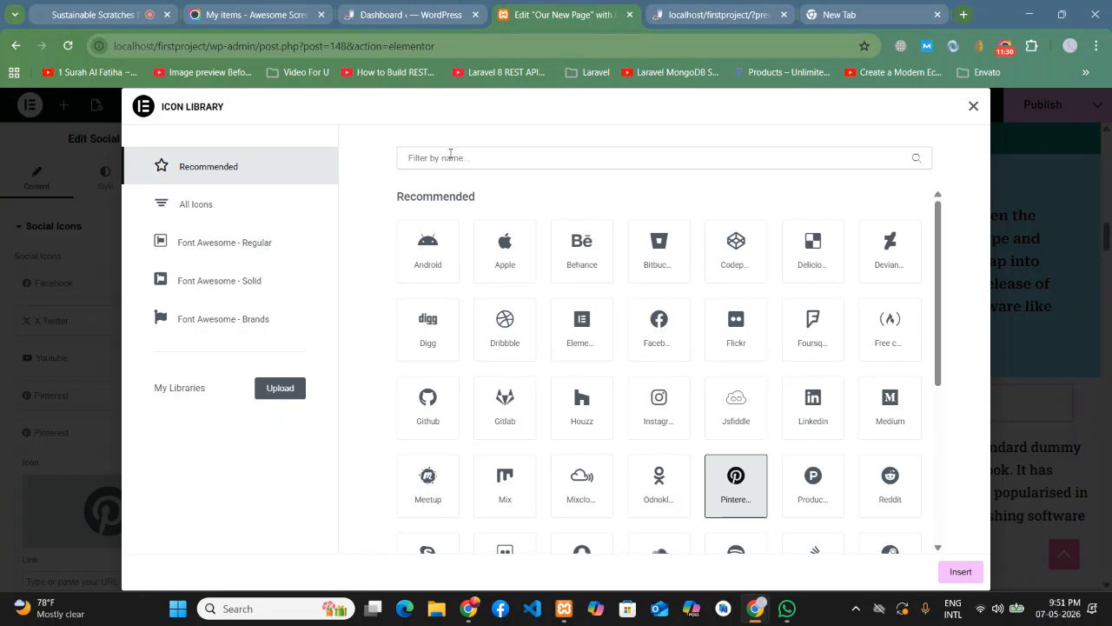
pyautogui.write('ge')
pyautogui.press('BackSpace')
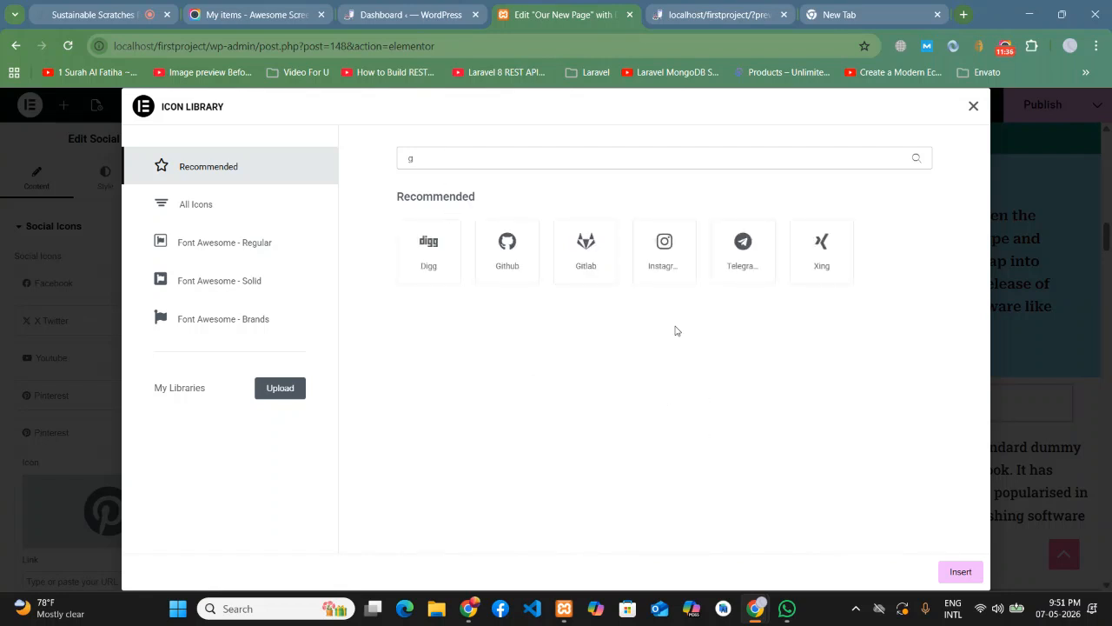
pyautogui.click(432, 276)
pyautogui.click(958, 571)
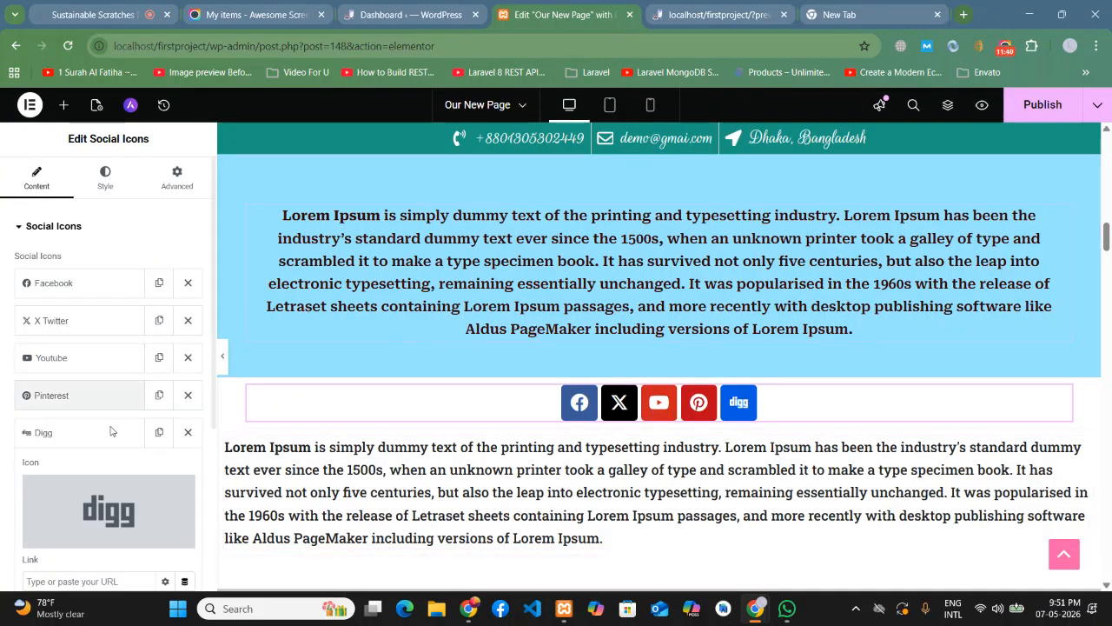
pyautogui.click(79, 432)
# - Duplicate the Digg item and swap its icon for LinkedIn
pyautogui.click(159, 432)
pyautogui.click(111, 473)
pyautogui.click(109, 541)
pyautogui.scroll(-1, 626, 352)
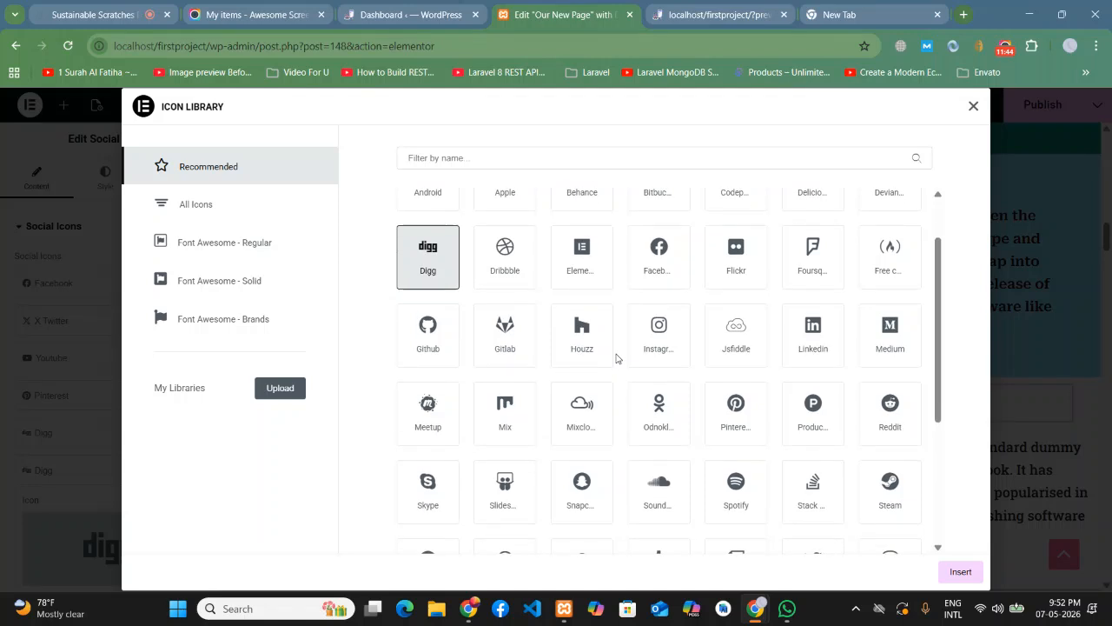
pyautogui.click(798, 350)
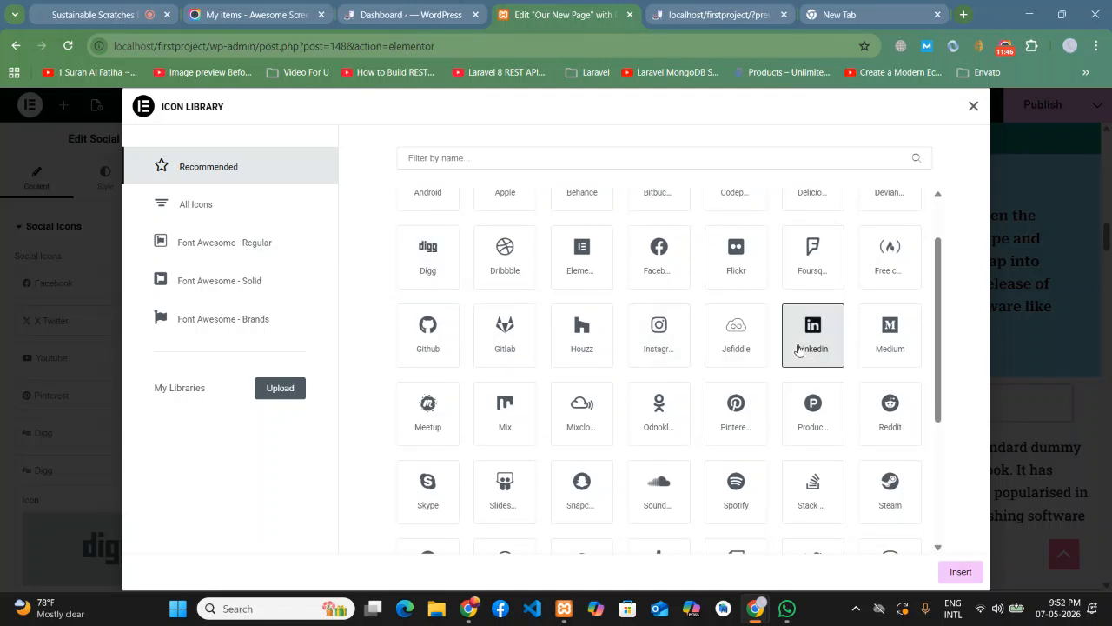
pyautogui.click(962, 572)
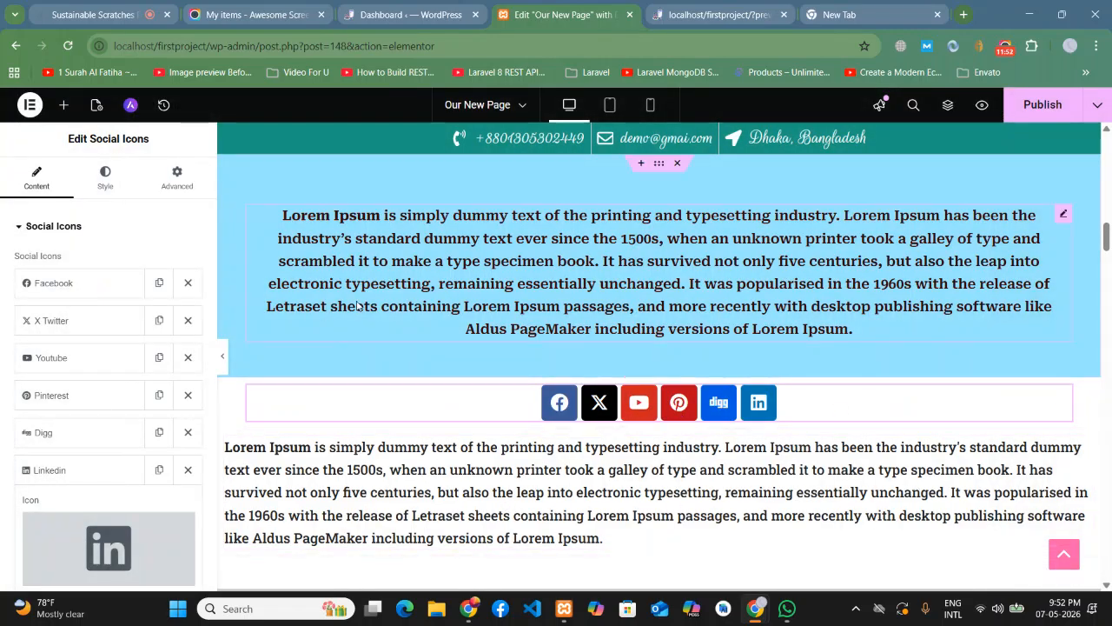
pyautogui.click(87, 476)
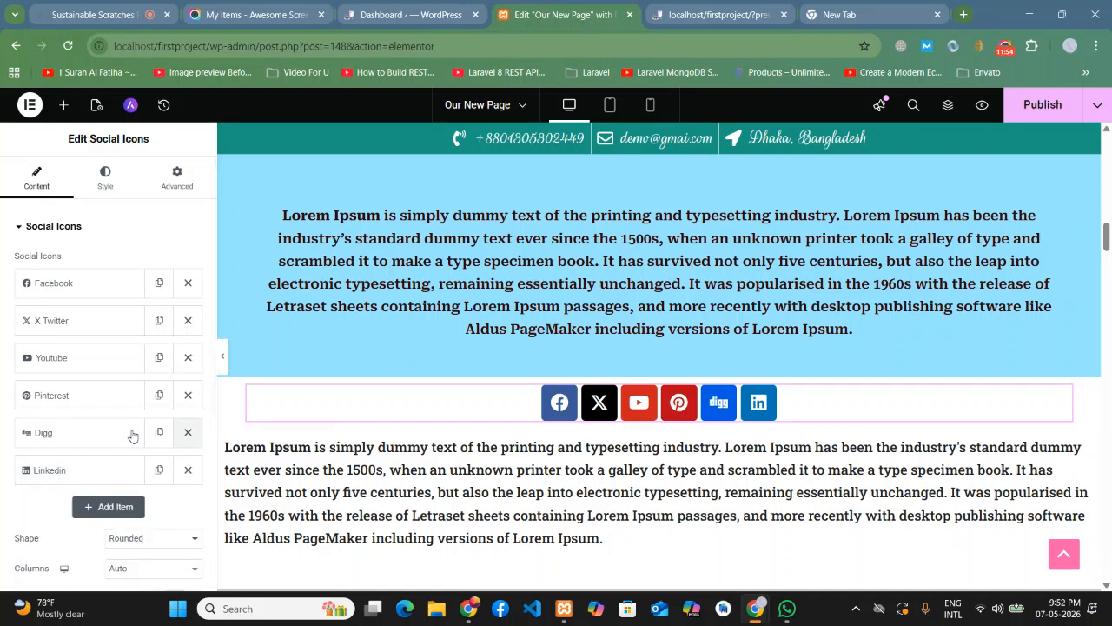
# - Set the social icons' Shape to Circle after previewing the Square option
pyautogui.scroll(-1, 52, 439)
pyautogui.scroll(-1, 86, 421)
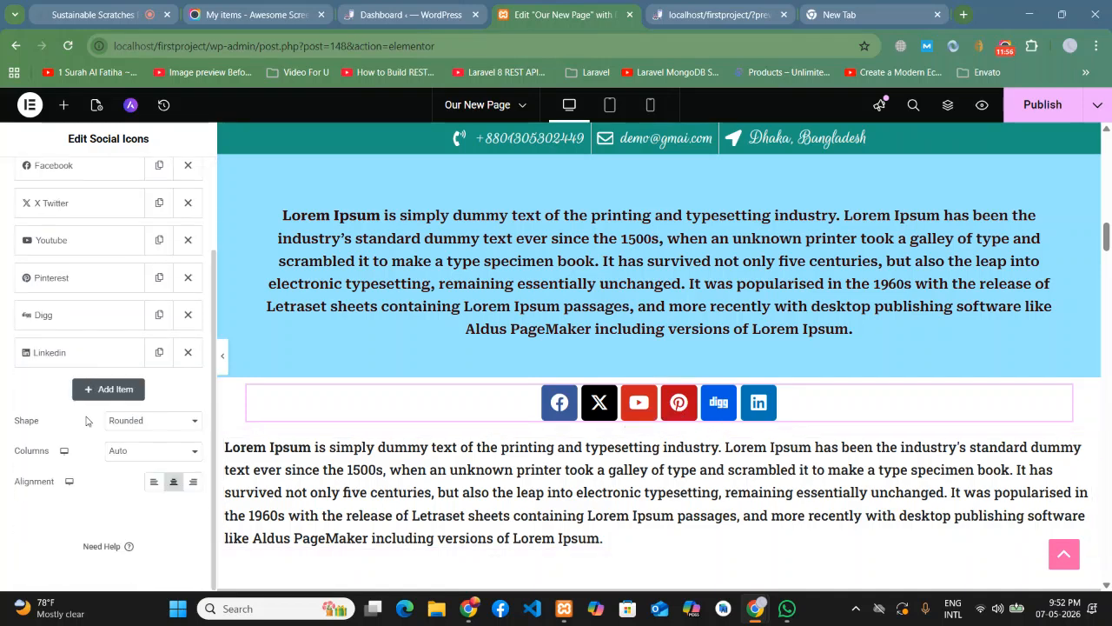
pyautogui.scroll(3, 64, 426)
pyautogui.scroll(-3, 64, 427)
pyautogui.click(124, 420)
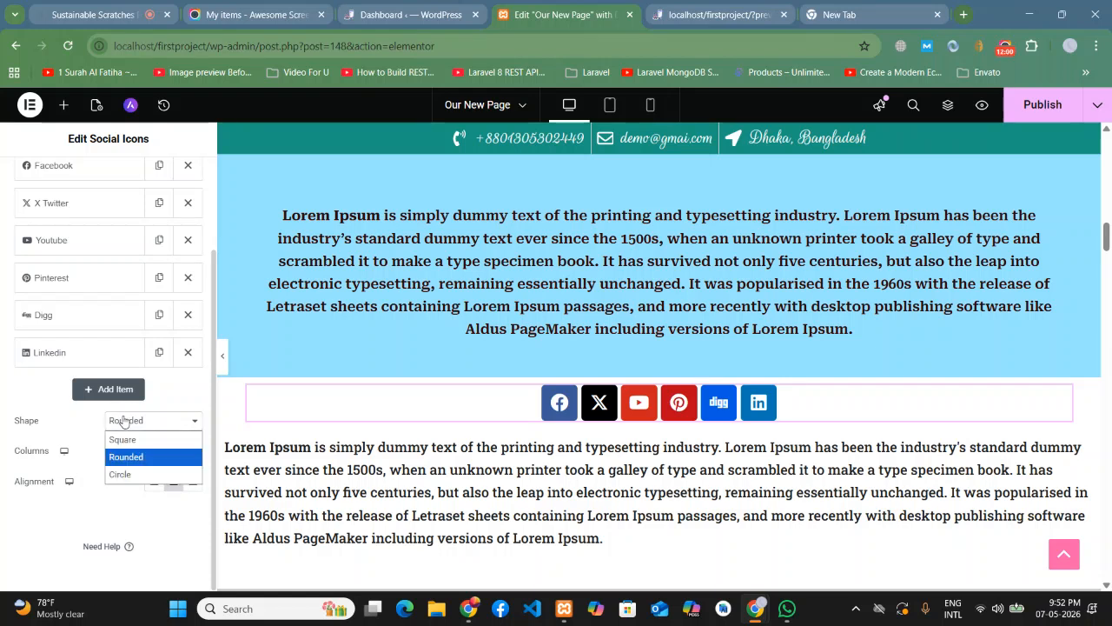
pyautogui.click(123, 440)
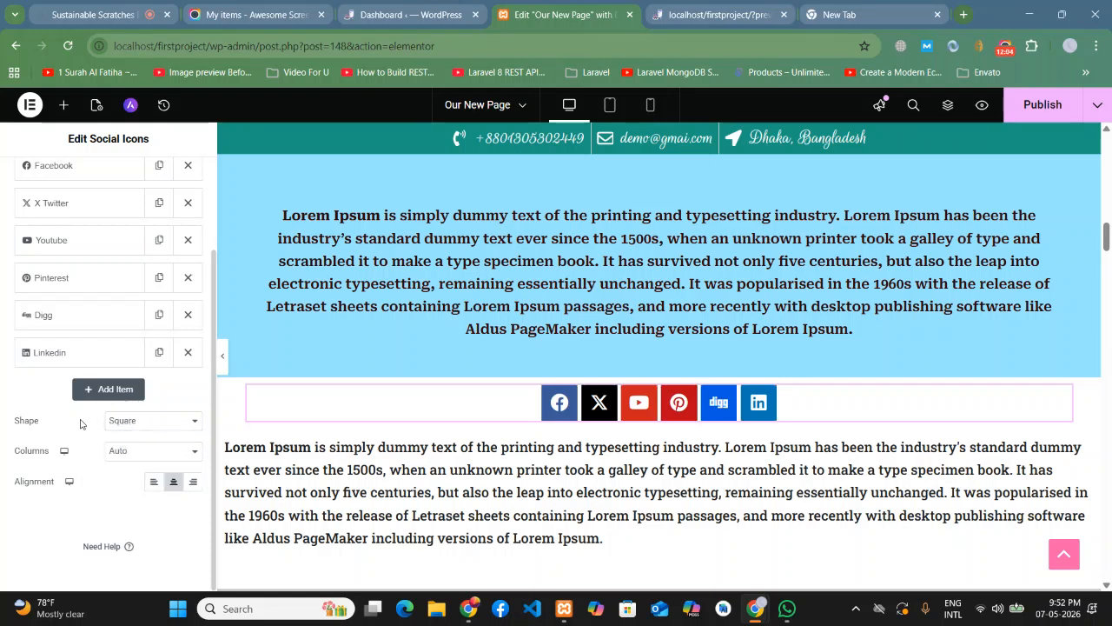
pyautogui.click(224, 357)
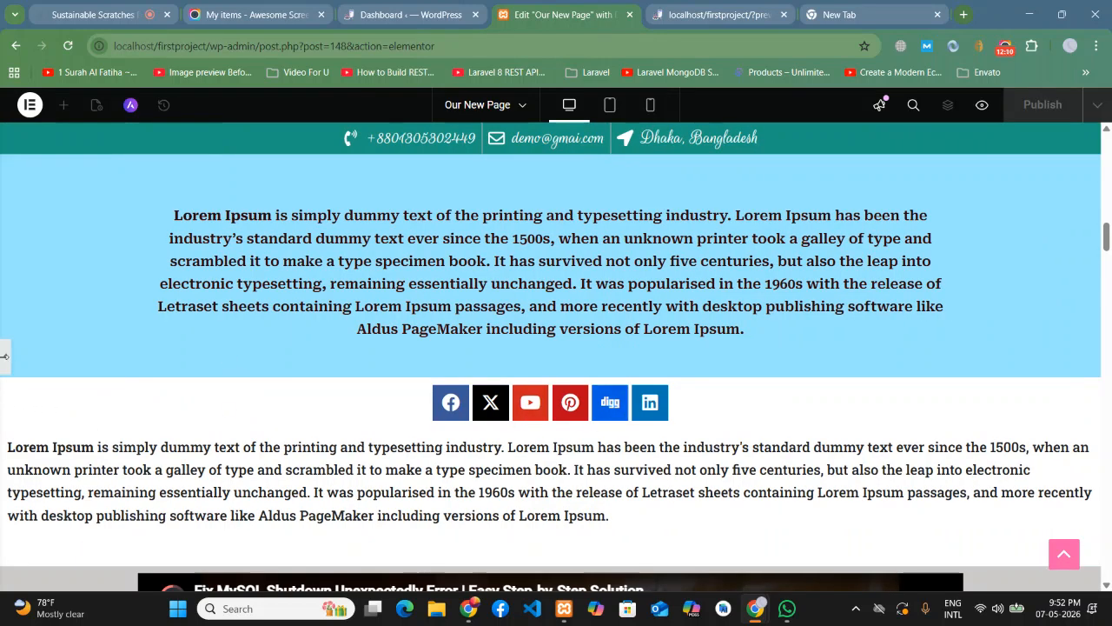
pyautogui.click(5, 357)
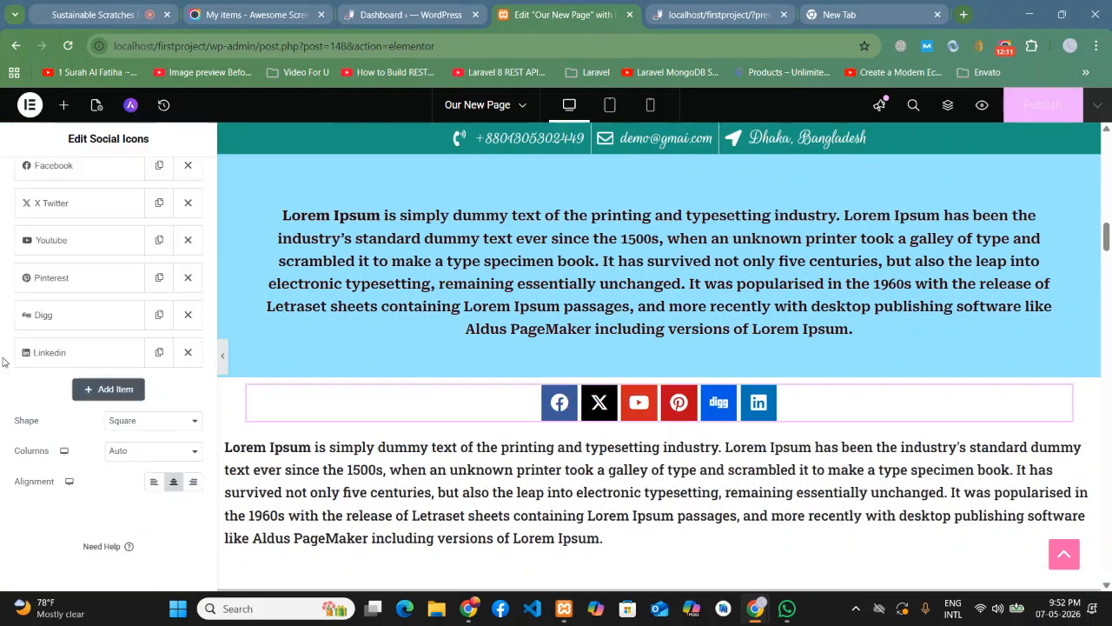
pyautogui.click(129, 423)
pyautogui.click(121, 474)
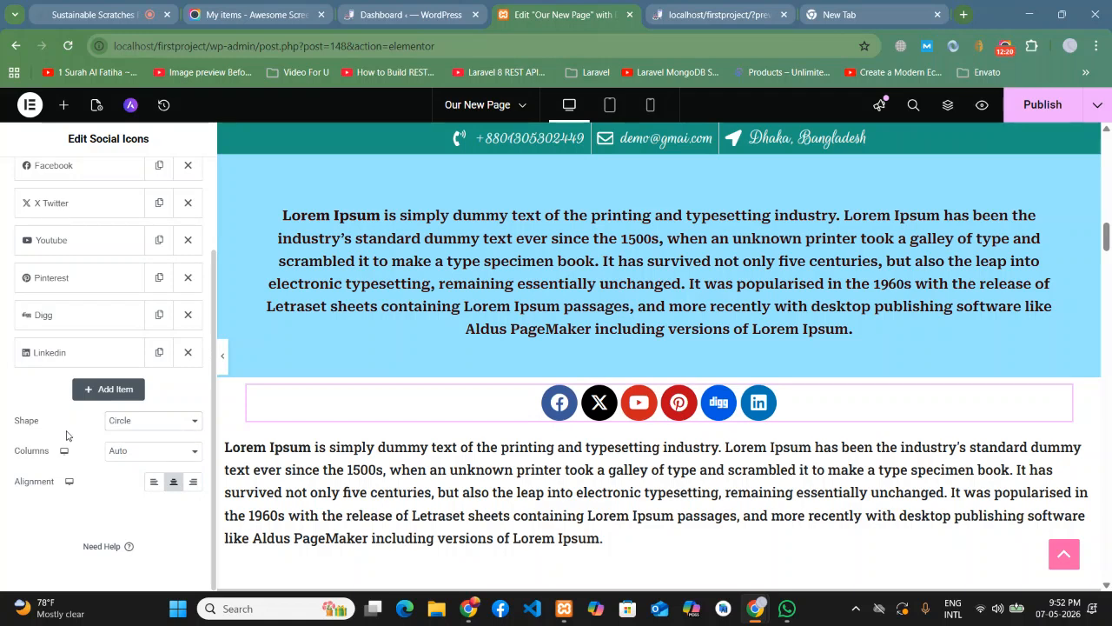
# - Try left and right alignment, then leave the icon row on Center
pyautogui.click(153, 483)
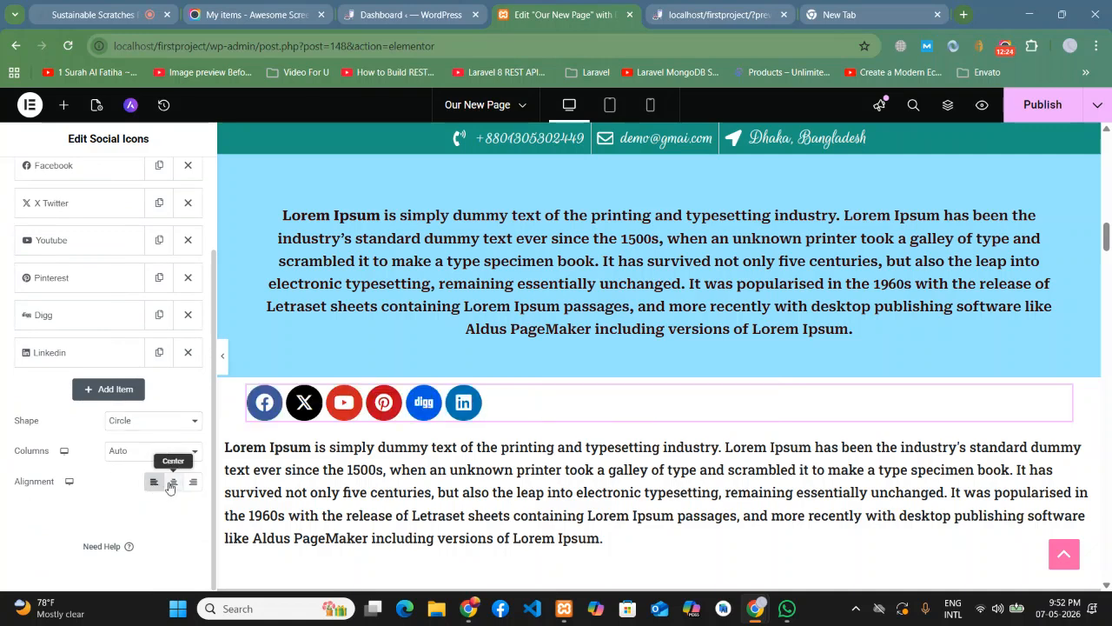
pyautogui.click(172, 483)
pyautogui.click(193, 484)
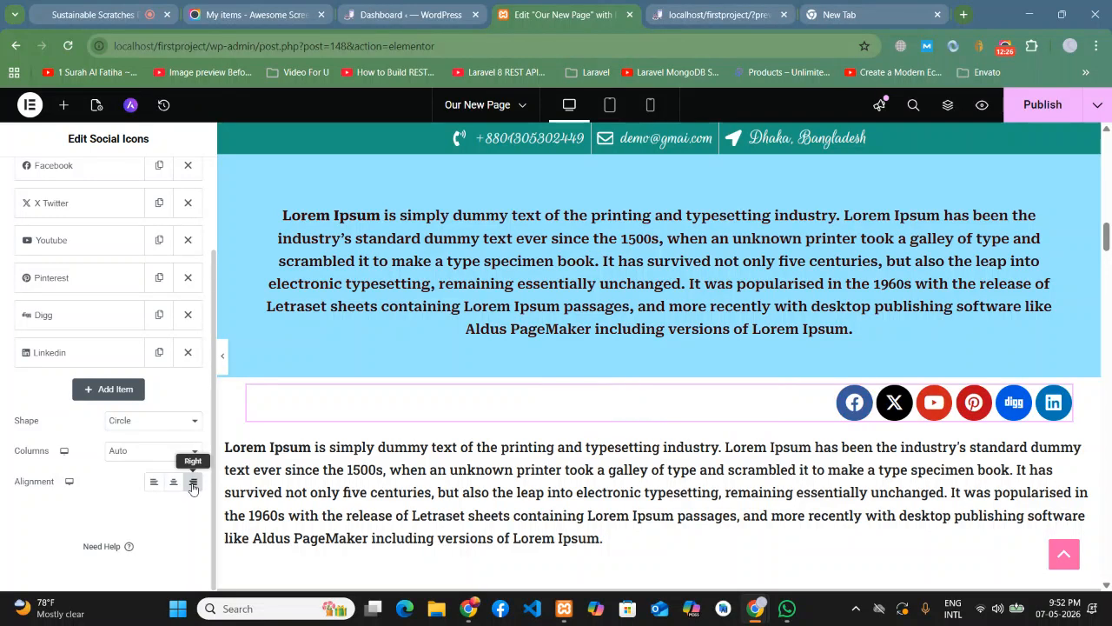
pyautogui.click(173, 483)
pyautogui.scroll(2, 34, 296)
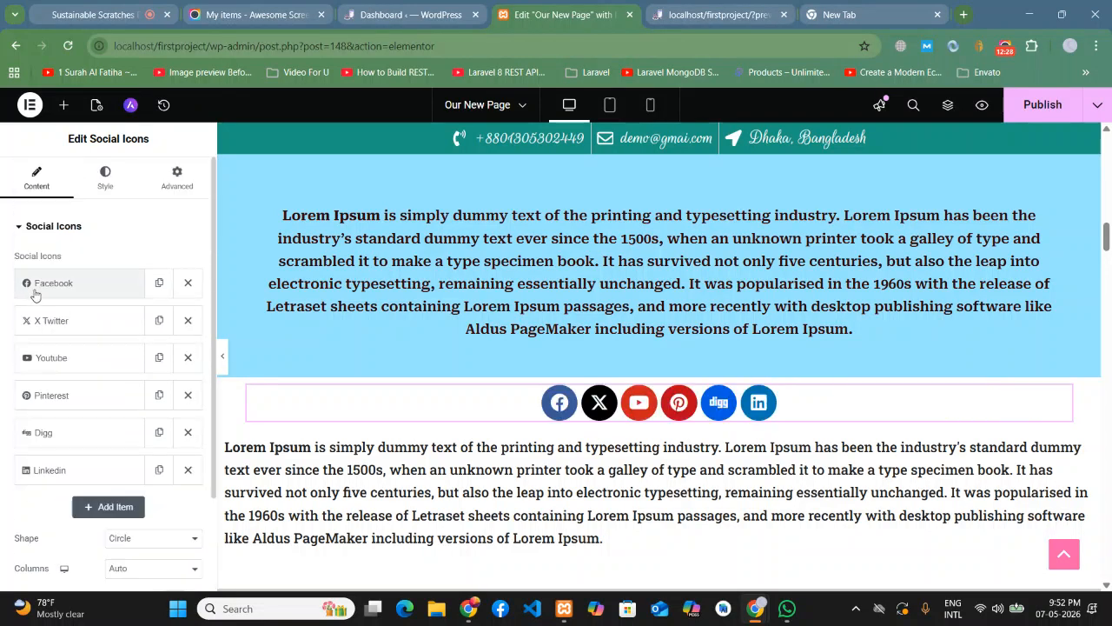
# - In the Style tab, switch Icon Color to Custom with a black primary colour
pyautogui.click(110, 186)
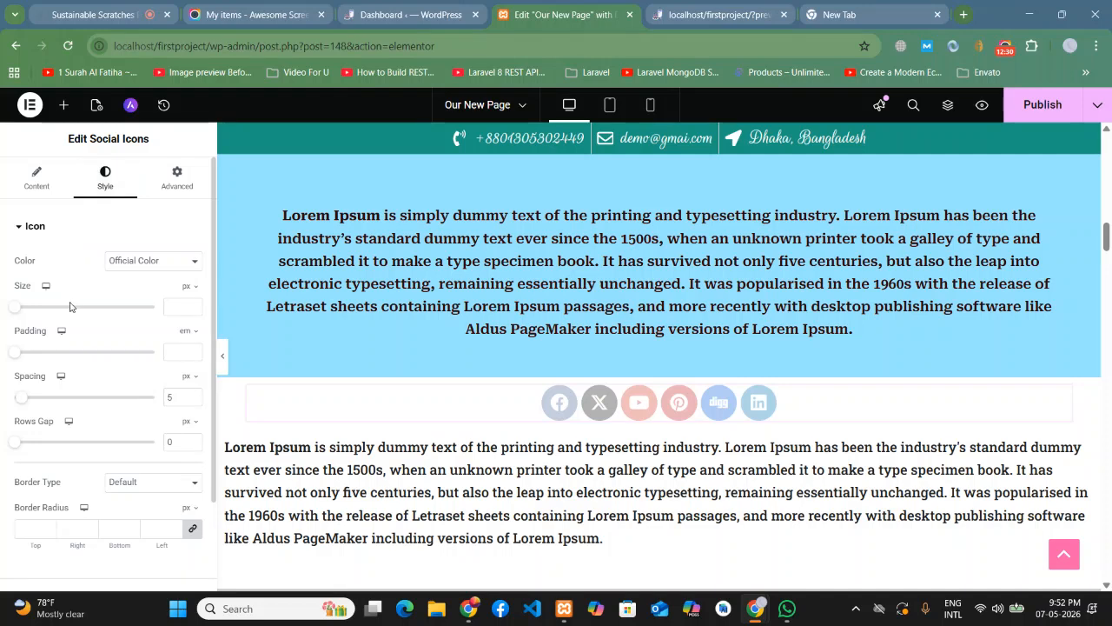
pyautogui.click(112, 264)
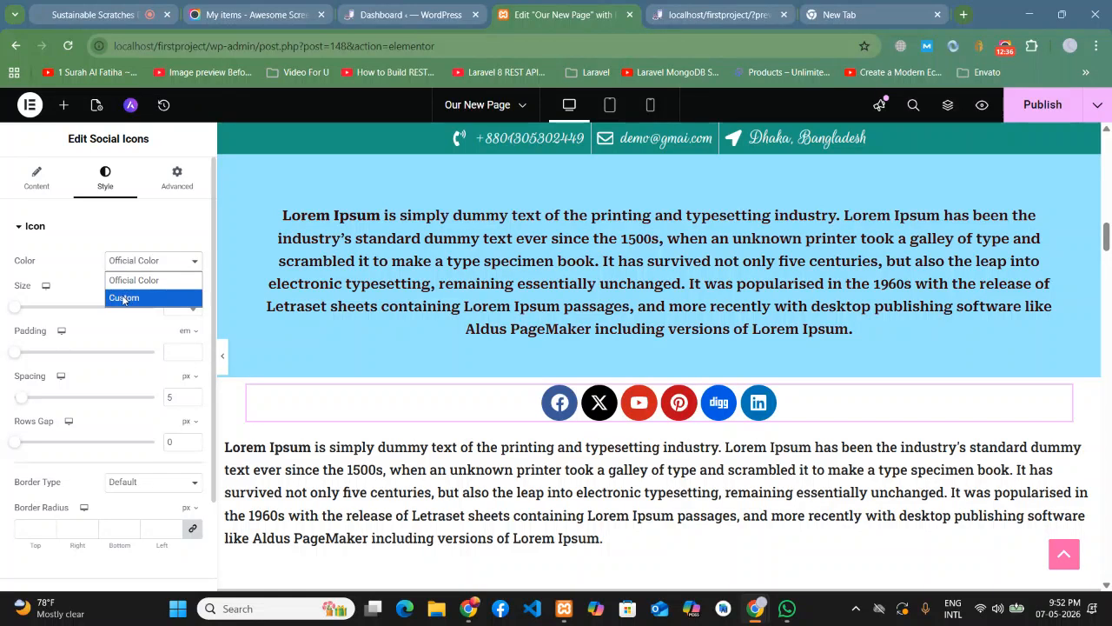
pyautogui.click(122, 298)
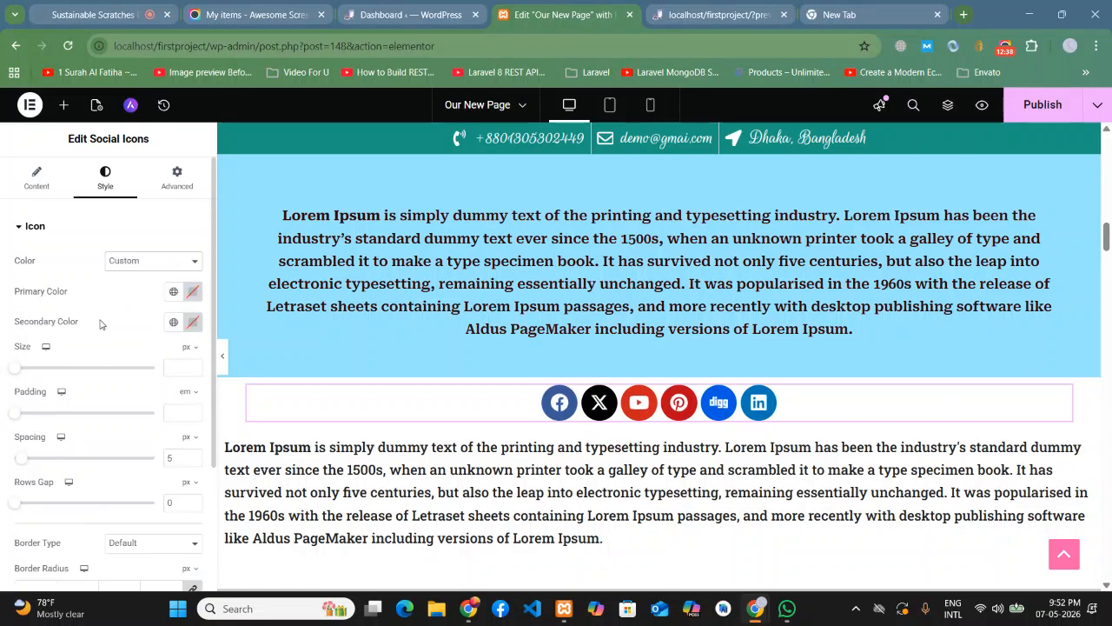
pyautogui.scroll(-2, 131, 365)
pyautogui.scroll(2, 133, 365)
pyautogui.click(192, 291)
pyautogui.click(176, 371)
pyautogui.moveTo(177, 371)
pyautogui.mouseDown()
pyautogui.moveTo(151, 367)
pyautogui.moveTo(104, 468)
pyautogui.mouseUp()
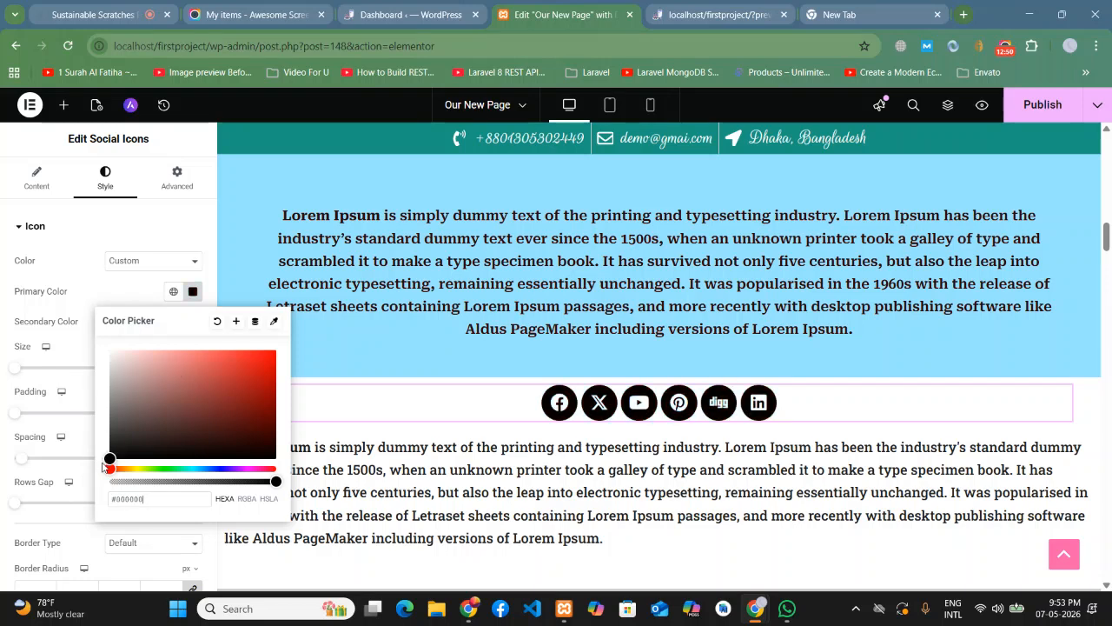
pyautogui.click(81, 298)
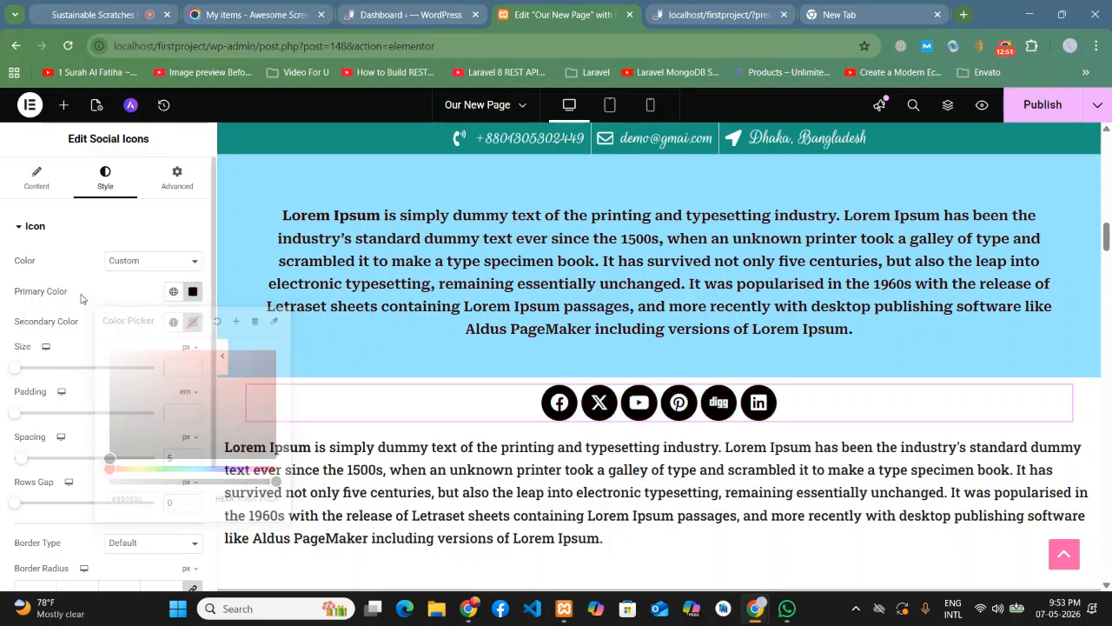
# - Set the secondary icon colour to light pink, around #FF9A9A
pyautogui.click(192, 322)
pyautogui.moveTo(197, 430)
pyautogui.mouseDown()
pyautogui.moveTo(195, 381)
pyautogui.moveTo(158, 386)
pyautogui.mouseUp()
pyautogui.click(127, 324)
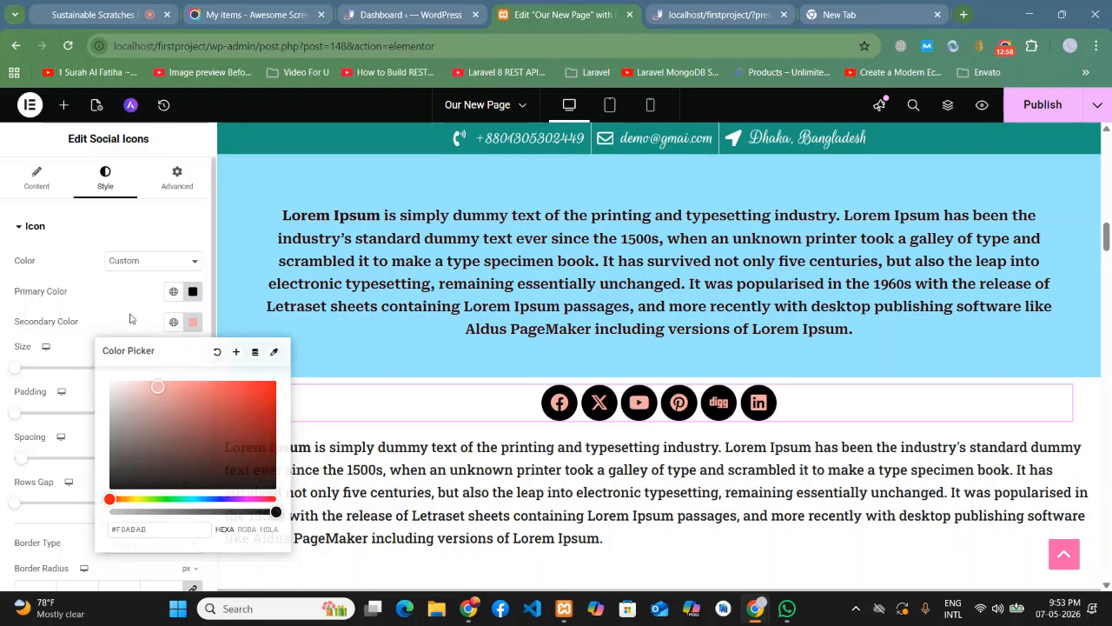
pyautogui.click(192, 322)
pyautogui.moveTo(184, 392); pyautogui.dragTo(175, 381)
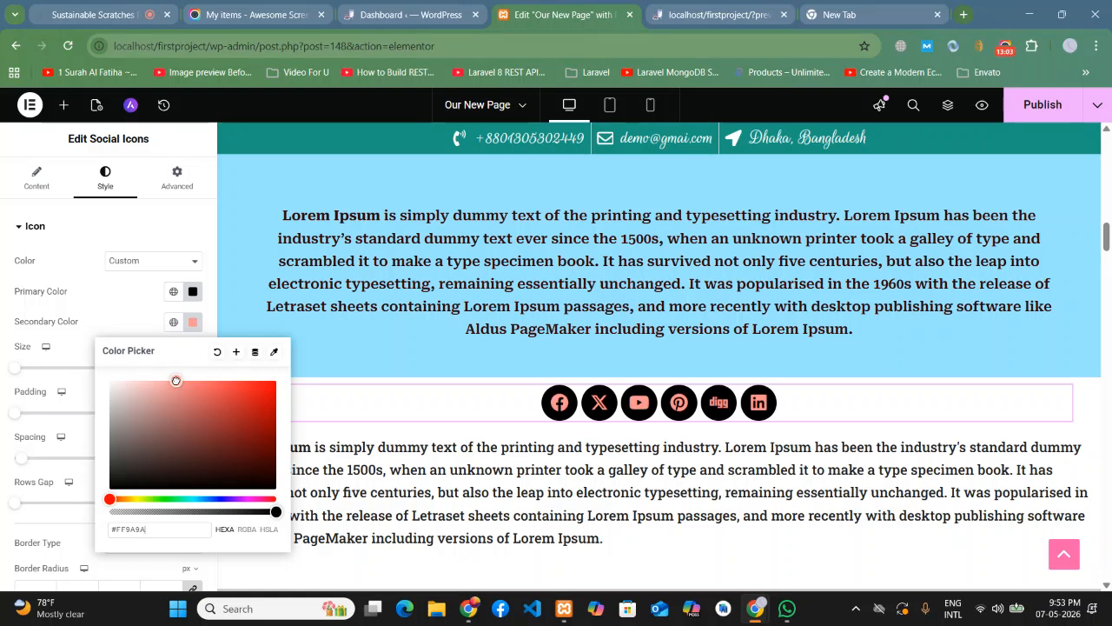
pyautogui.click(127, 304)
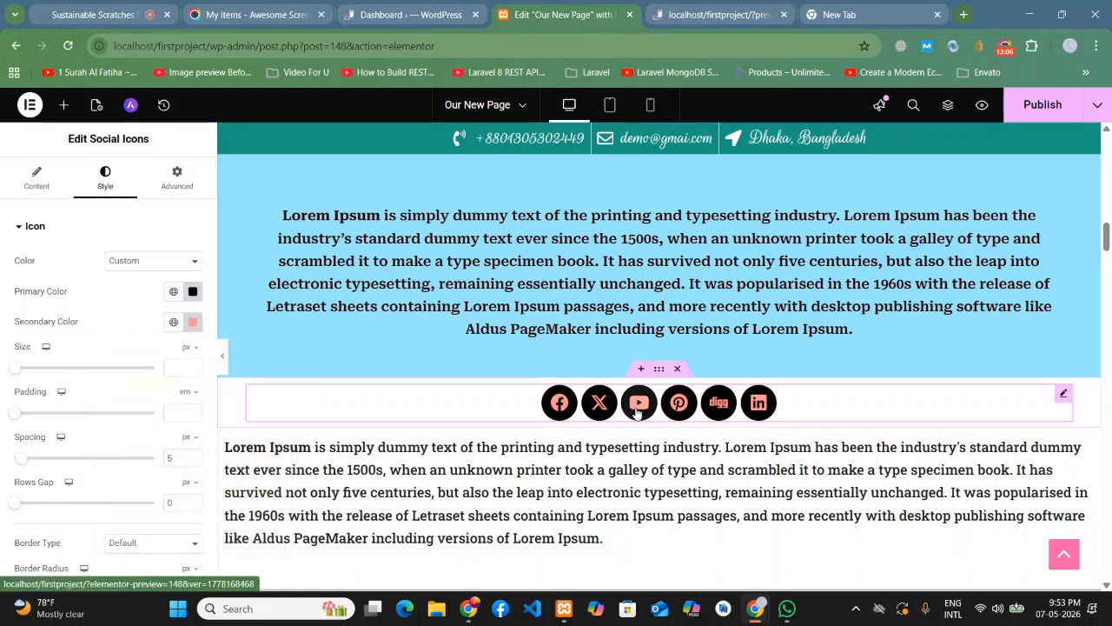
# - Preview the icon row, then adjust the social icons' size to 24 px
pyautogui.click(223, 359)
pyautogui.scroll(2, 225, 359)
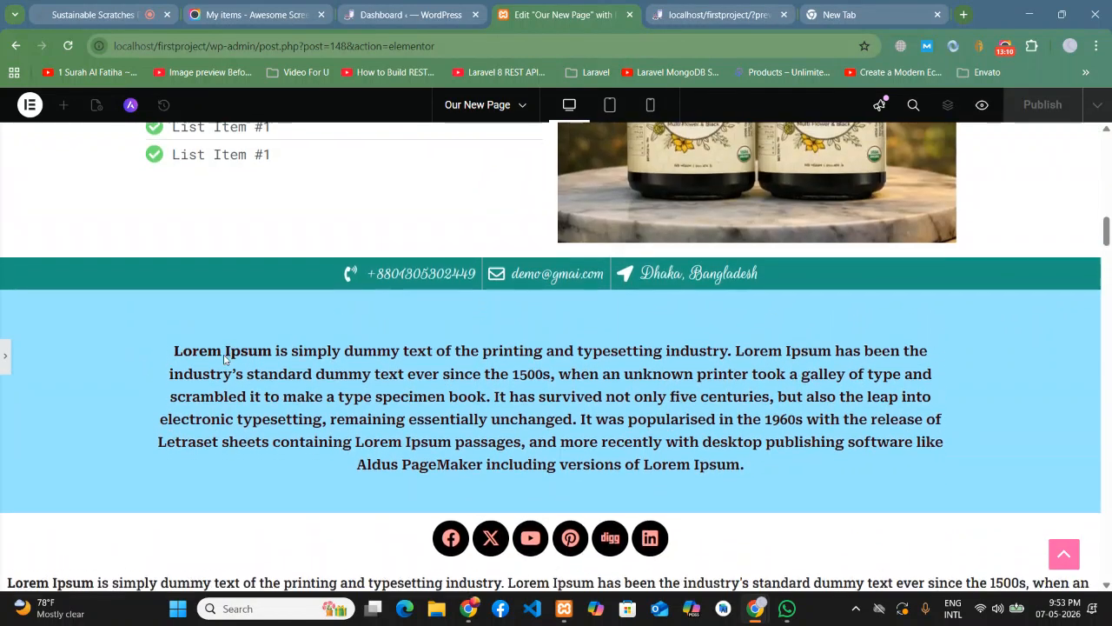
pyautogui.scroll(-2, 223, 359)
pyautogui.scroll(-2, 432, 359)
pyautogui.scroll(1, 431, 358)
pyautogui.scroll(1, 432, 359)
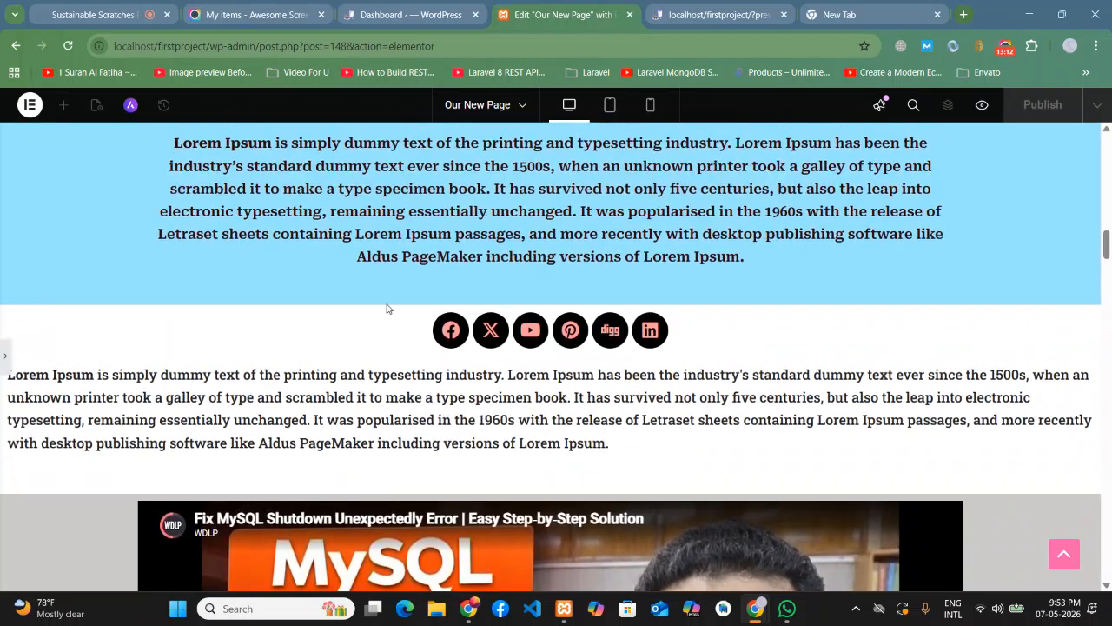
pyautogui.click(2, 353)
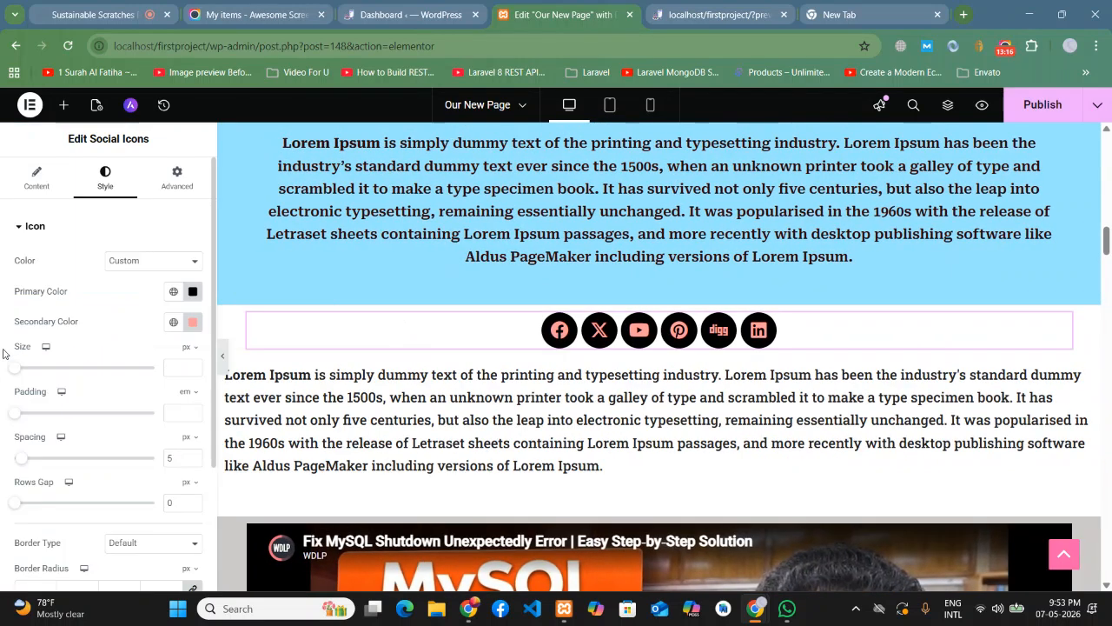
pyautogui.scroll(-1, 30, 368)
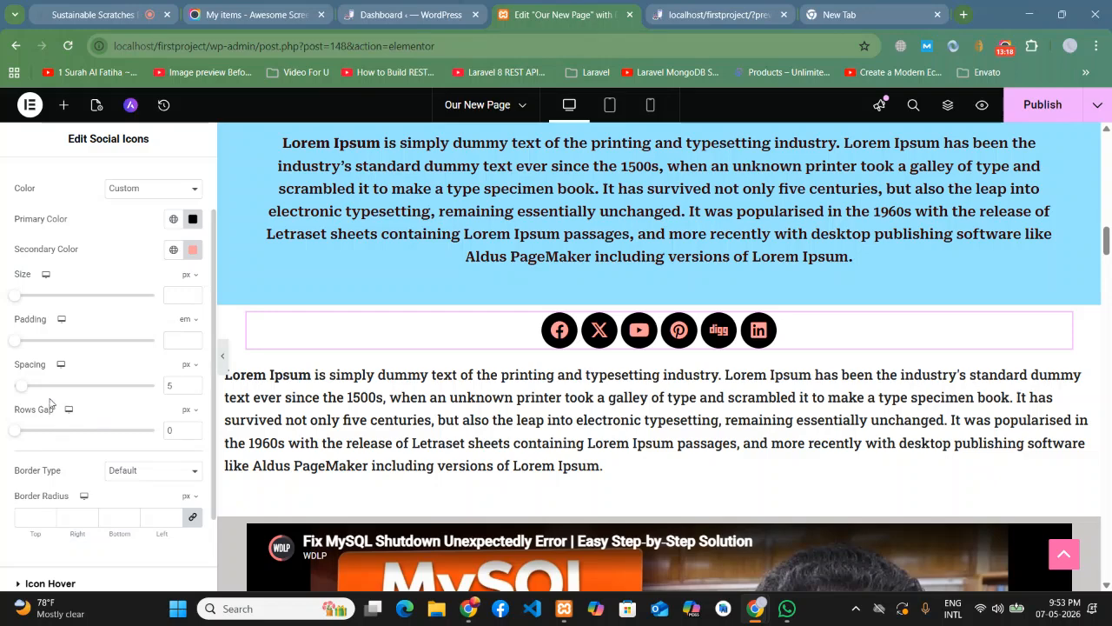
pyautogui.moveTo(15, 297); pyautogui.dragTo(24, 300)
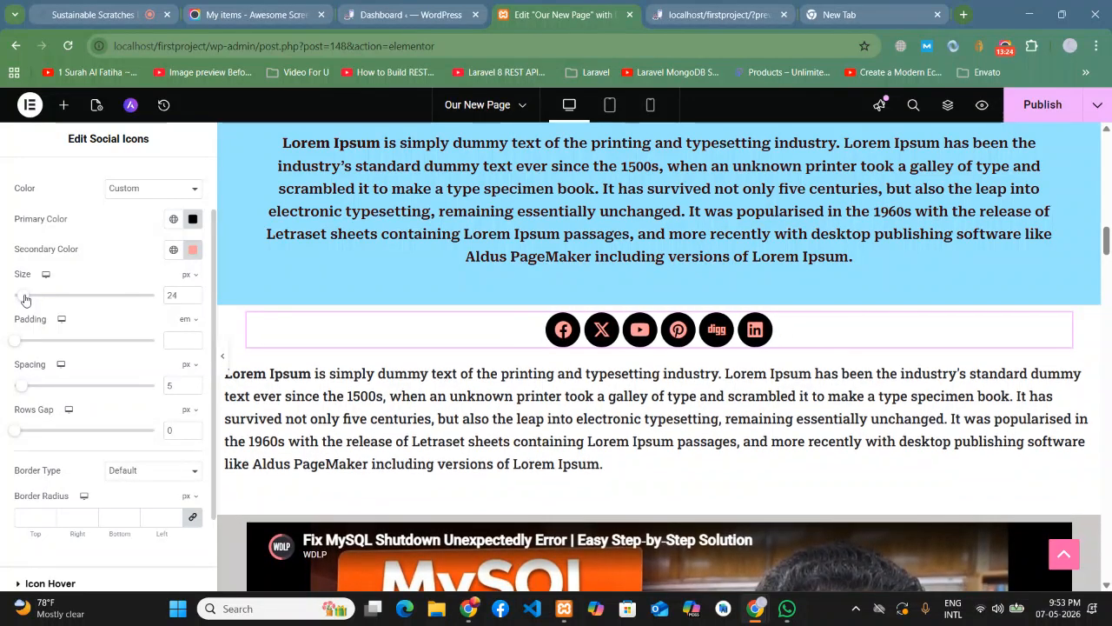
# - Look over the Icon and hover settings, then reopen the Social Icons style settings
pyautogui.scroll(-2, 87, 426)
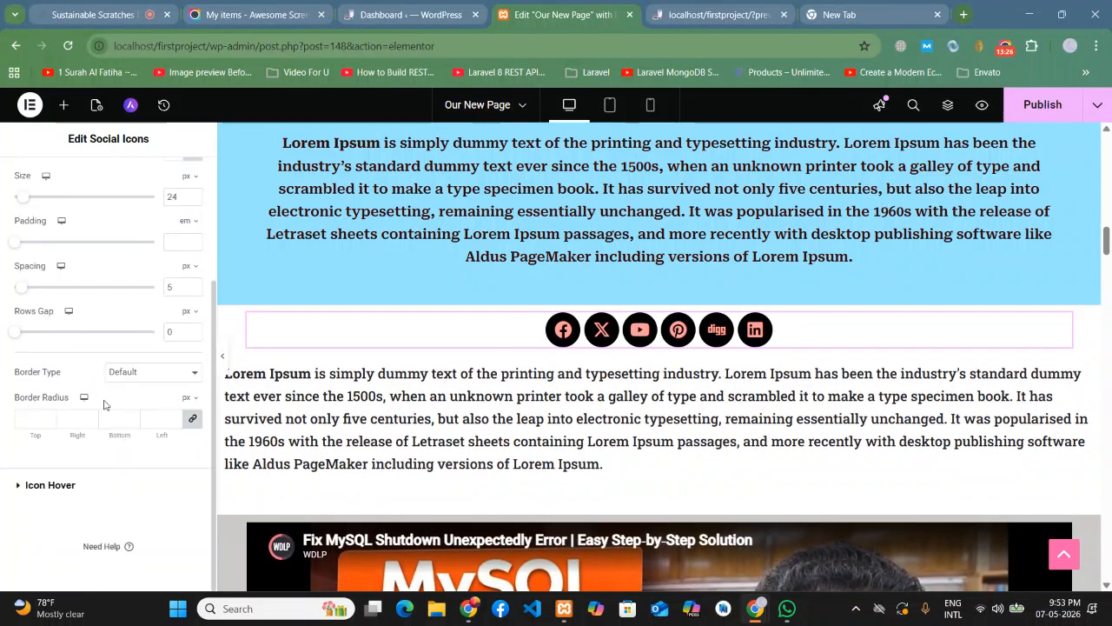
pyautogui.click(50, 491)
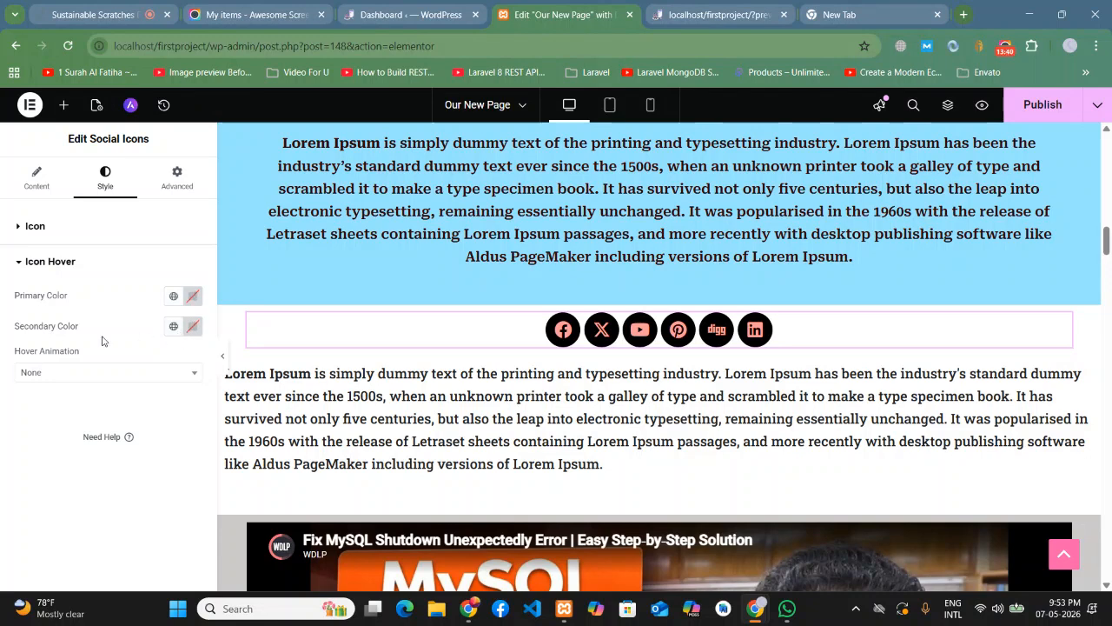
pyautogui.click(44, 226)
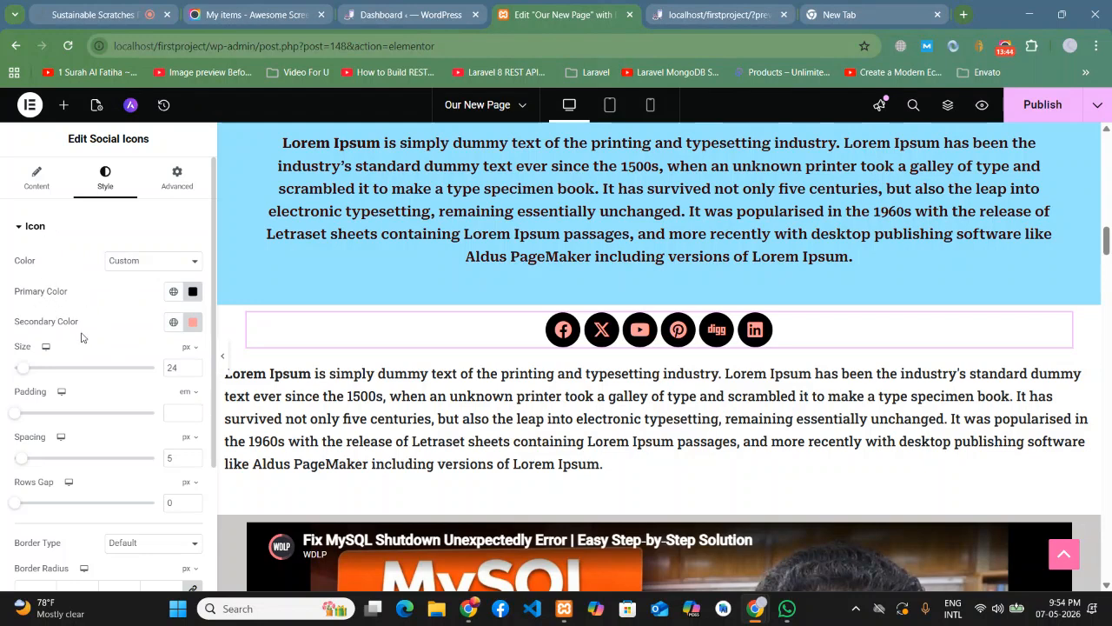
pyautogui.scroll(-2, 74, 472)
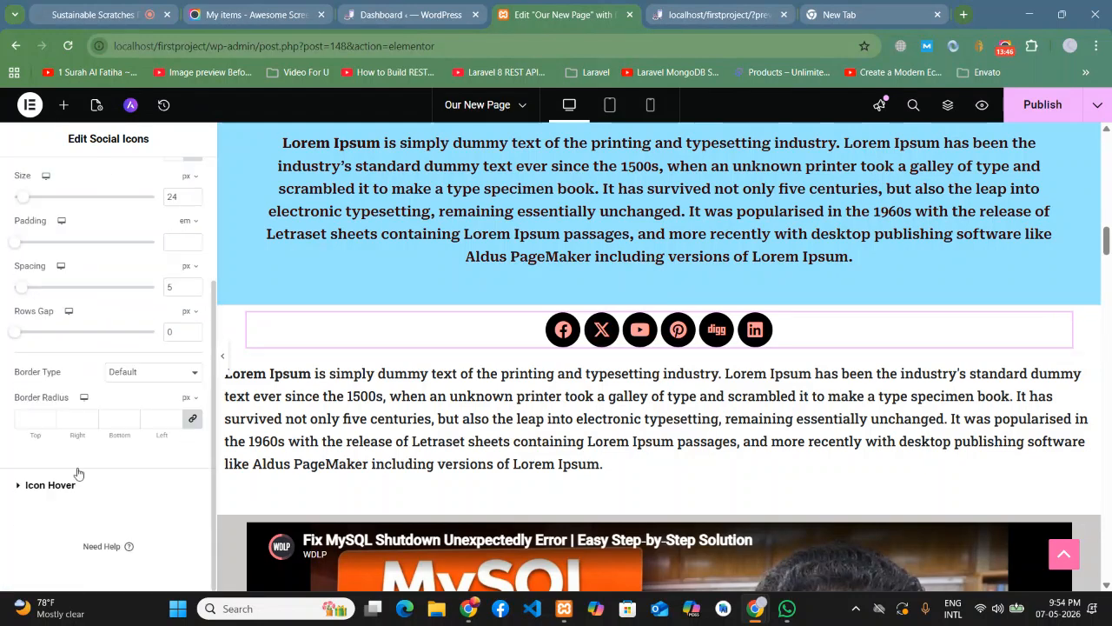
pyautogui.click(49, 485)
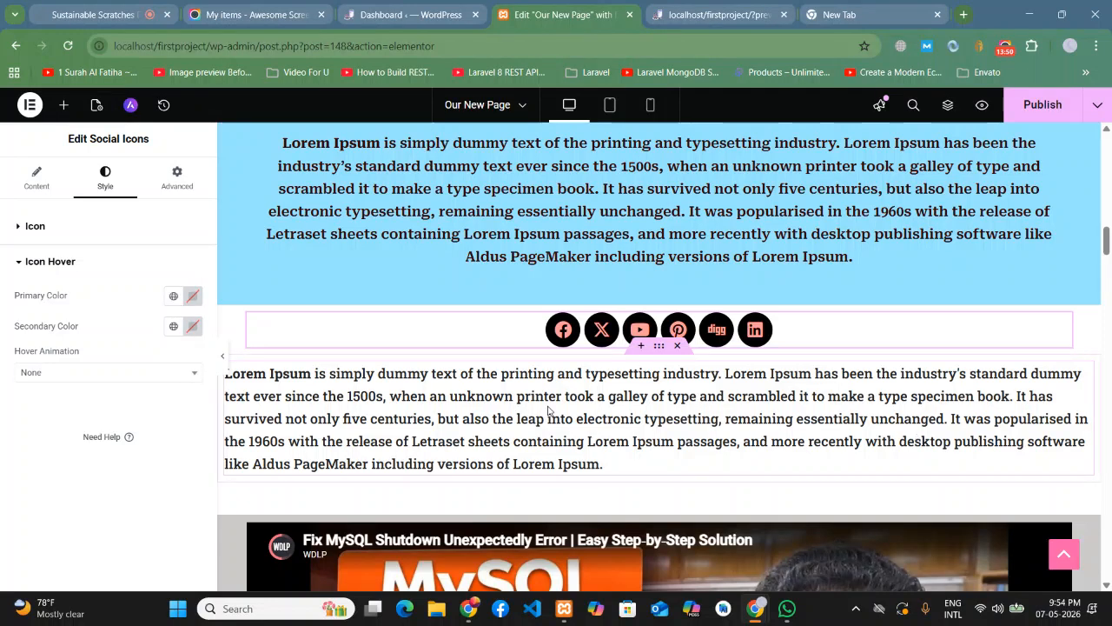
pyautogui.click(62, 106)
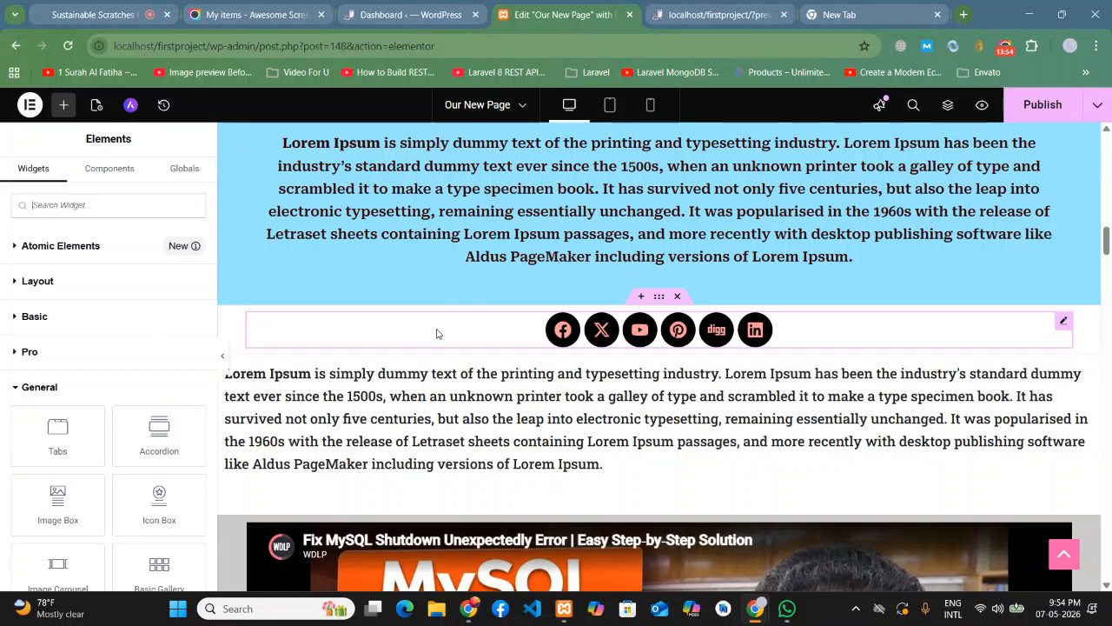
pyautogui.click(1063, 321)
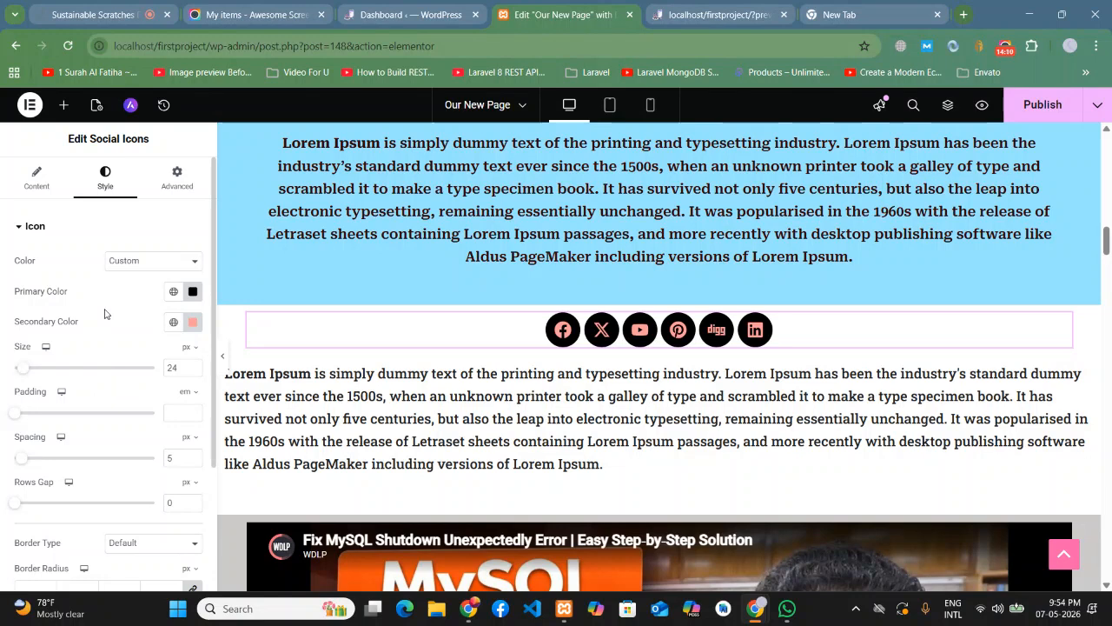
# - Change the icons' Color to Official Color, then return to the Content tab's icon list
pyautogui.click(119, 261)
pyautogui.click(121, 278)
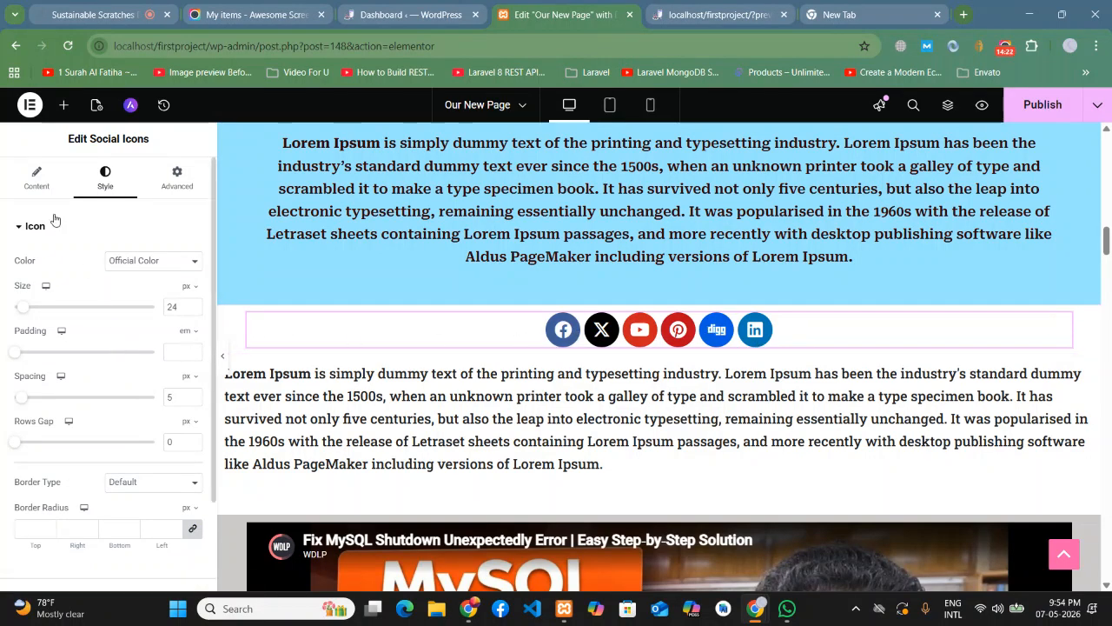
pyautogui.click(37, 183)
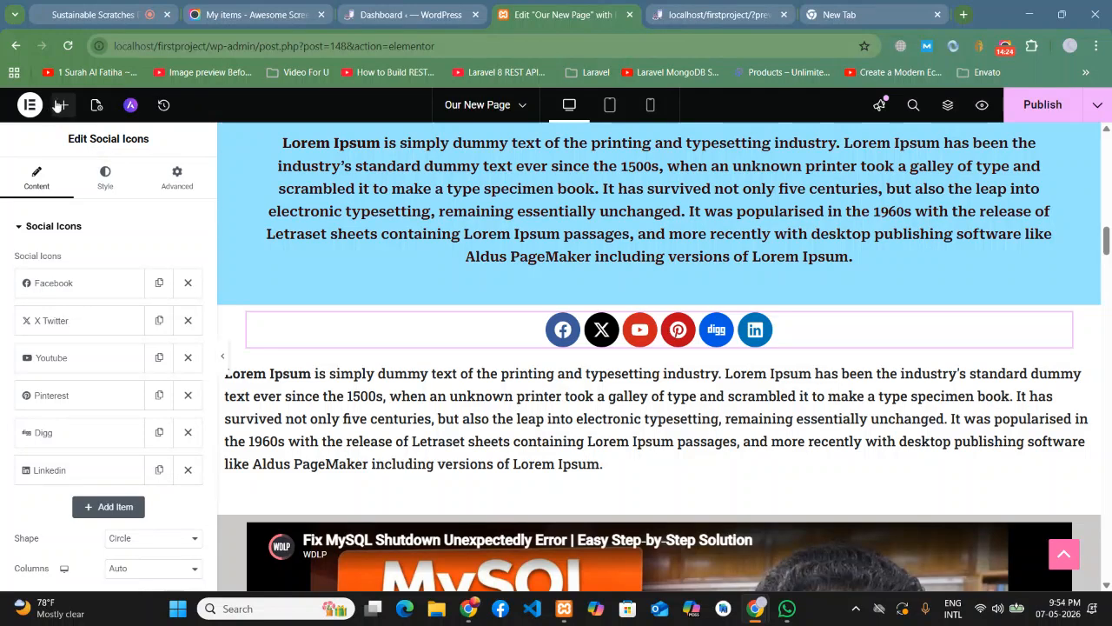
# - Browse the social icon list and expand the Facebook item's settings
pyautogui.scroll(-1, 159, 391)
pyautogui.scroll(1, 62, 393)
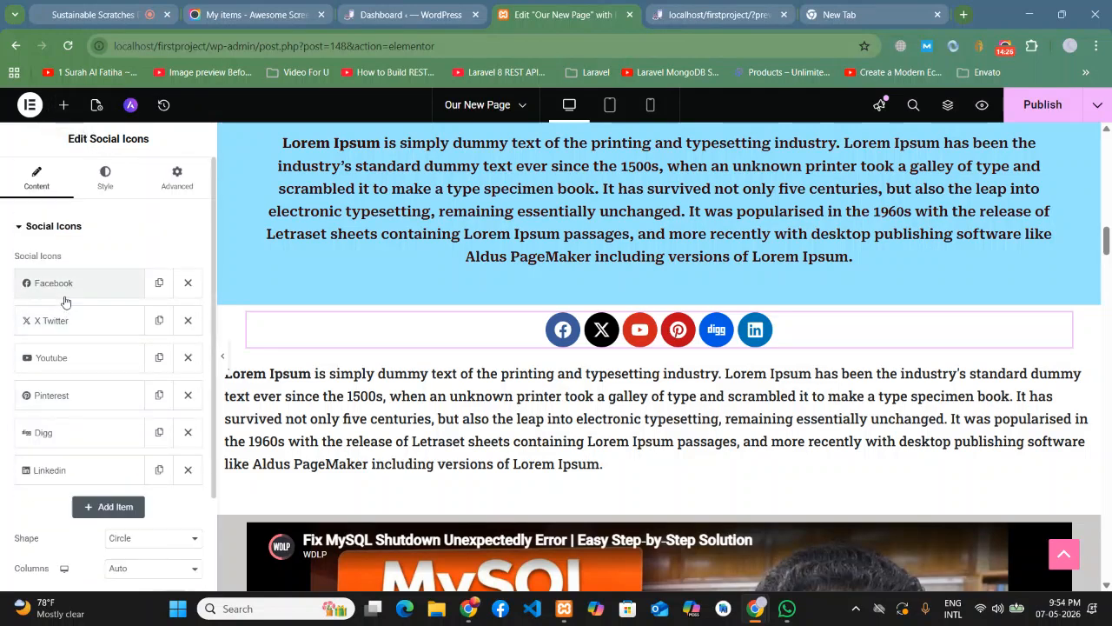
pyautogui.click(64, 294)
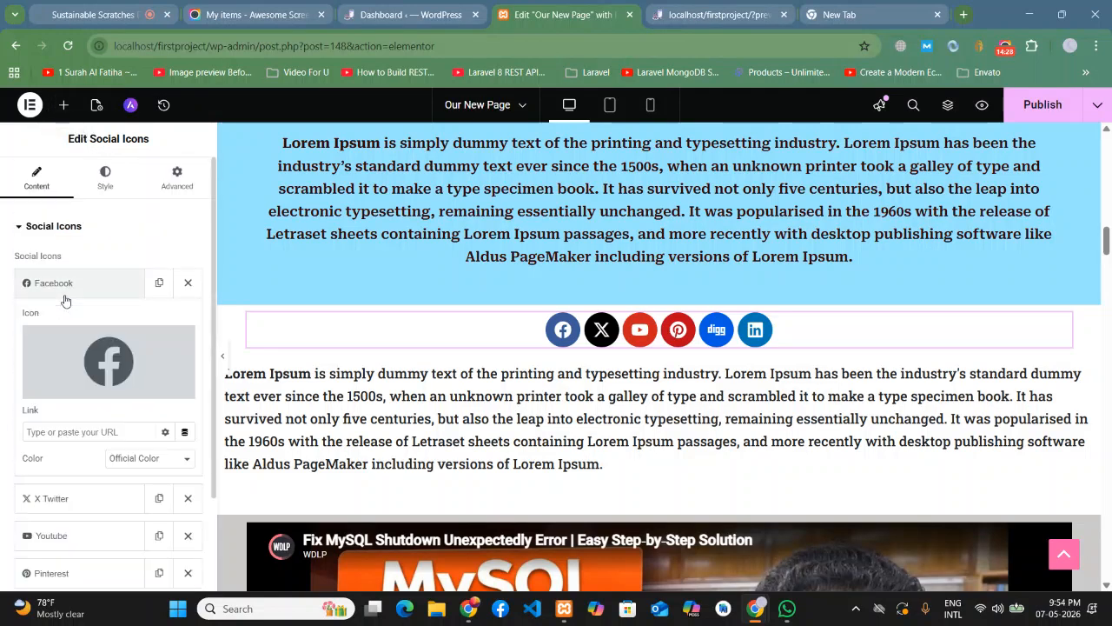
pyautogui.scroll(-1, 64, 297)
pyautogui.scroll(1, 64, 297)
pyautogui.click(64, 296)
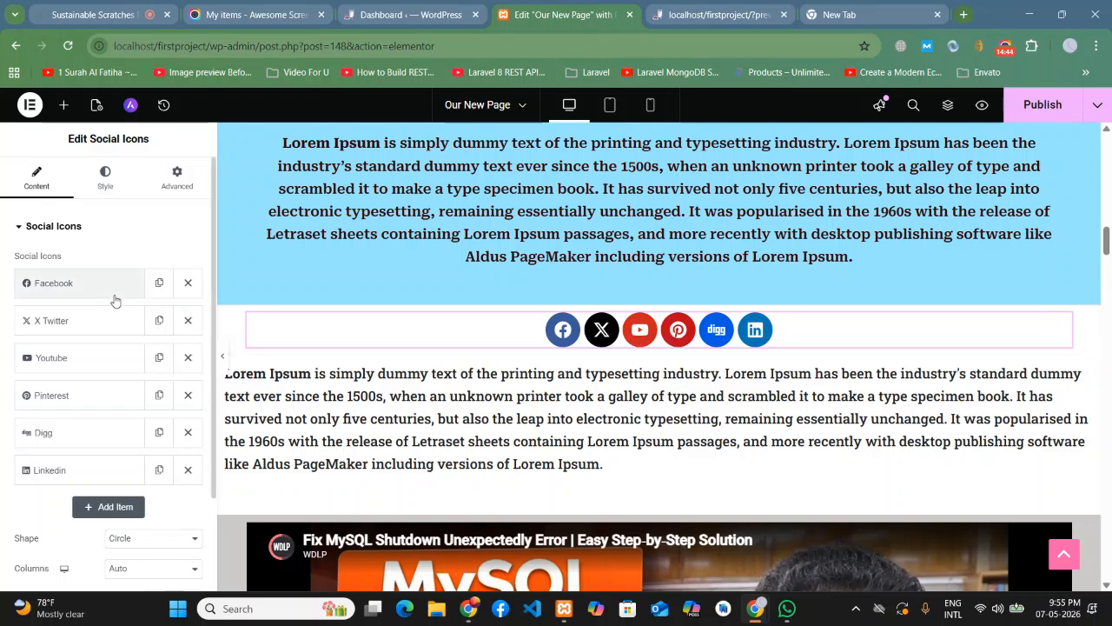
pyautogui.scroll(-2, 111, 260)
pyautogui.scroll(2, 68, 434)
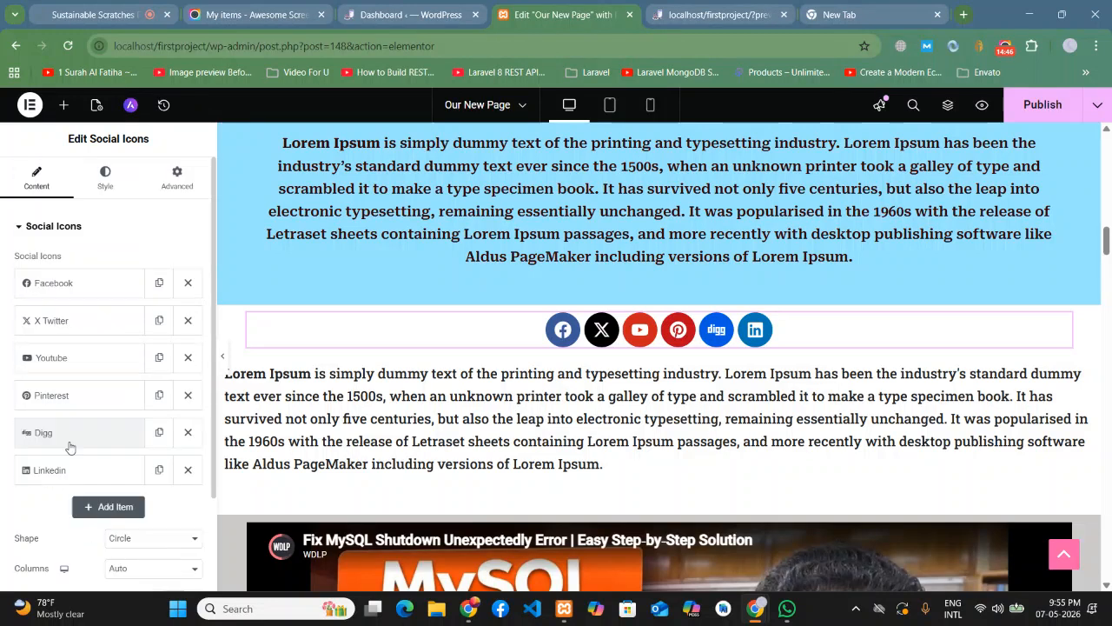
pyautogui.click(104, 178)
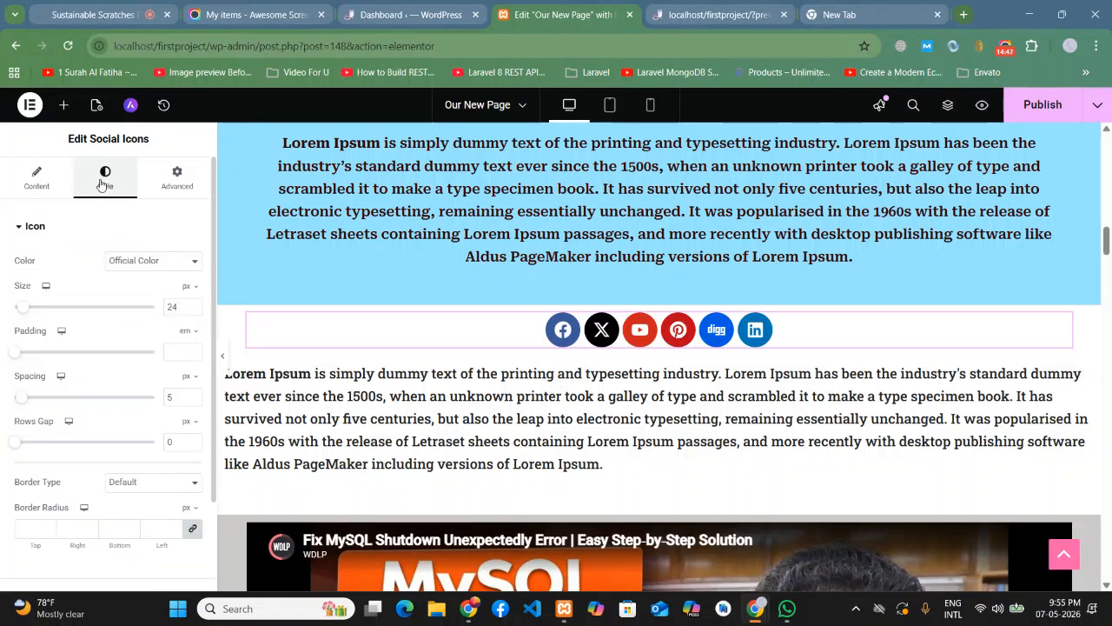
pyautogui.click(52, 186)
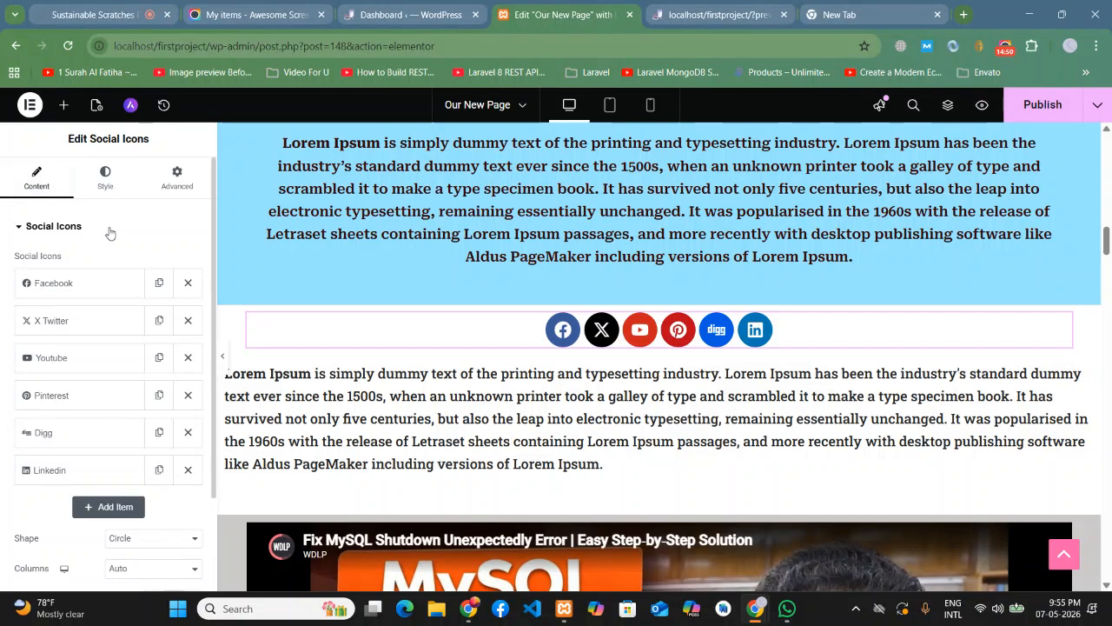
pyautogui.click(79, 284)
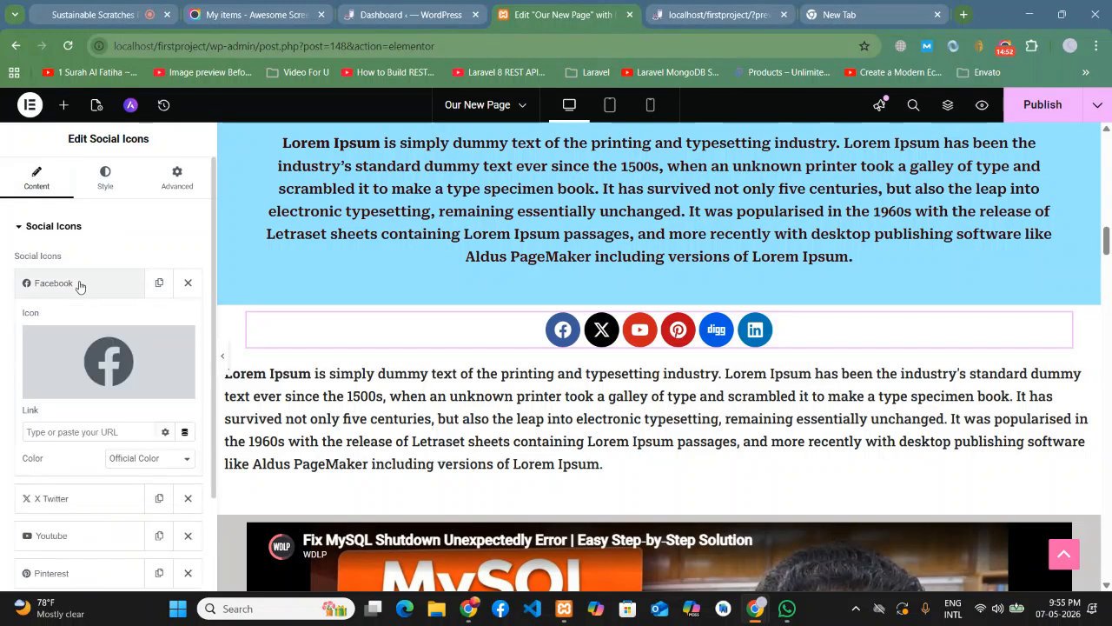
# - Give the Facebook icon a Custom primary colour of dark green #5E8F54
pyautogui.scroll(-1, 76, 261)
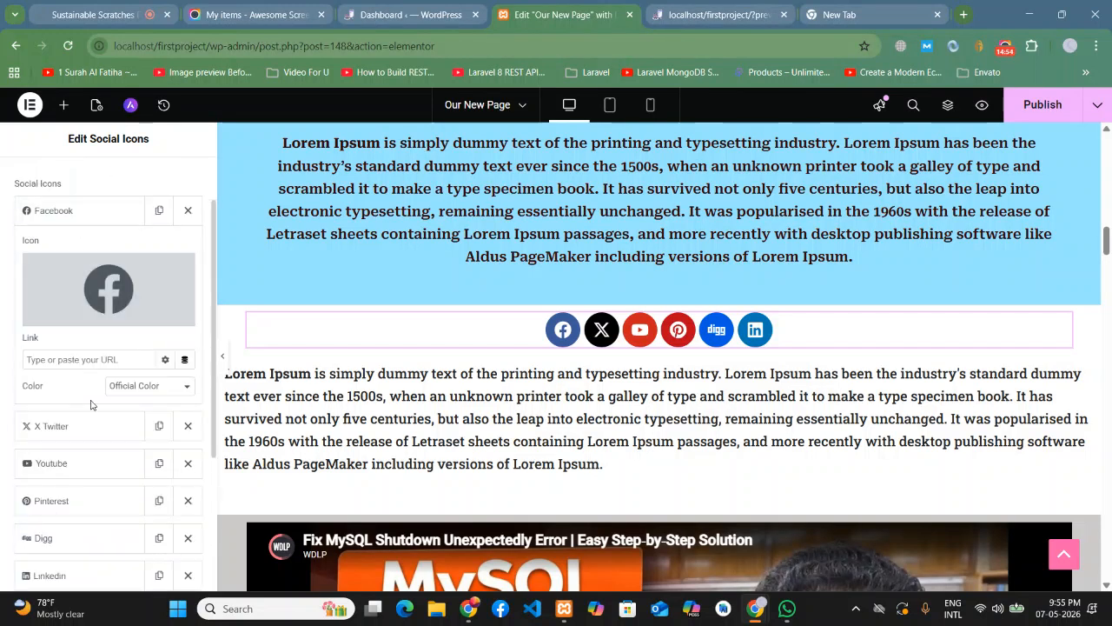
pyautogui.click(132, 389)
pyautogui.click(129, 409)
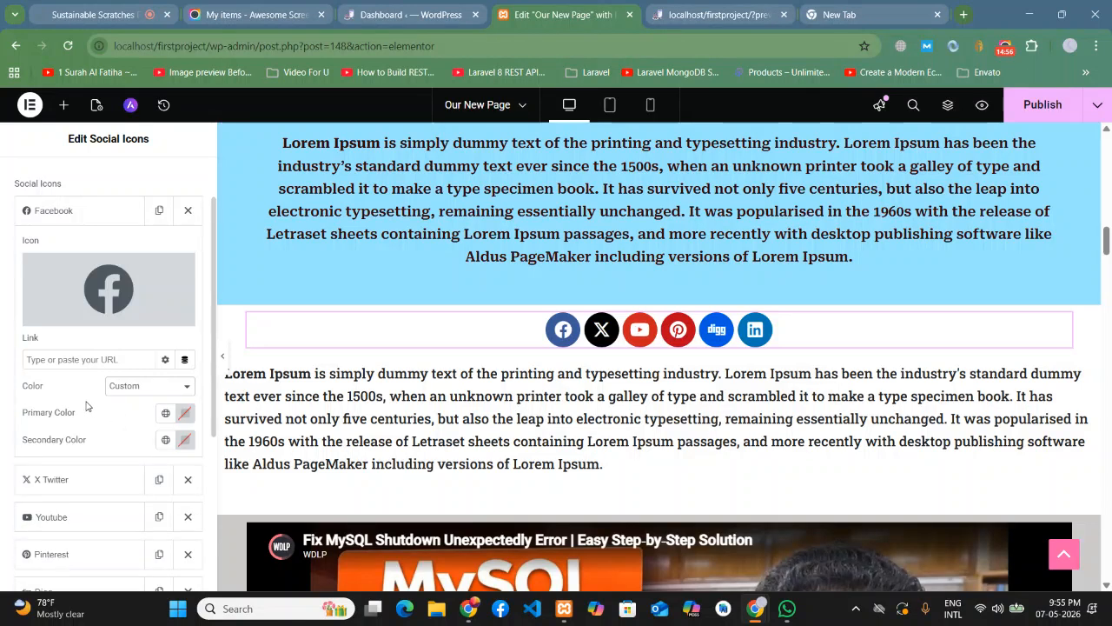
pyautogui.click(184, 413)
pyautogui.click(196, 249)
pyautogui.click(155, 240)
pyautogui.moveTo(143, 345)
pyautogui.mouseDown()
pyautogui.moveTo(163, 346)
pyautogui.moveTo(141, 357)
pyautogui.moveTo(153, 355)
pyautogui.mouseUp()
pyautogui.moveTo(163, 261)
pyautogui.mouseDown()
pyautogui.moveTo(170, 274)
pyautogui.moveTo(171, 264)
pyautogui.mouseUp()
pyautogui.click(3, 364)
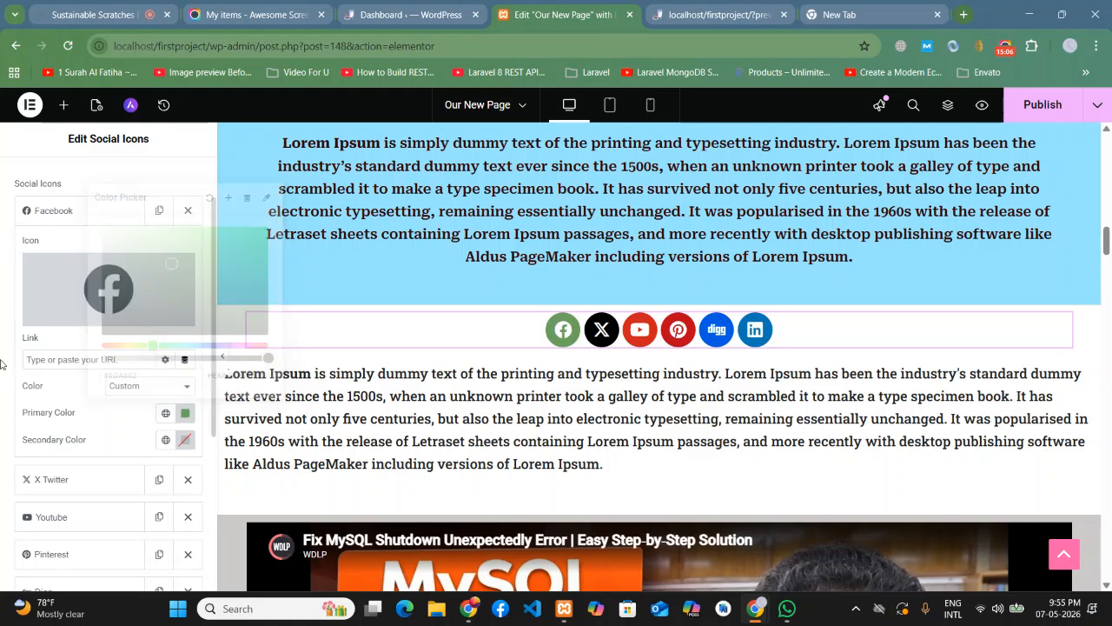
pyautogui.click(55, 217)
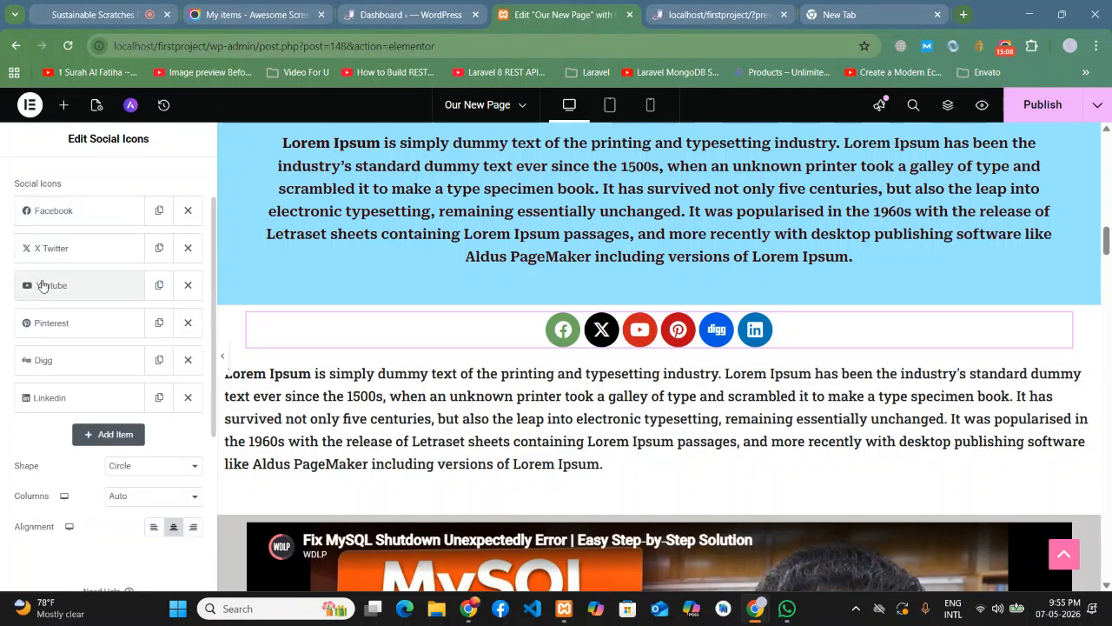
# - Try a custom purple #9A41FE primary colour on the X Twitter icon
pyautogui.click(52, 252)
pyautogui.click(131, 423)
pyautogui.click(130, 459)
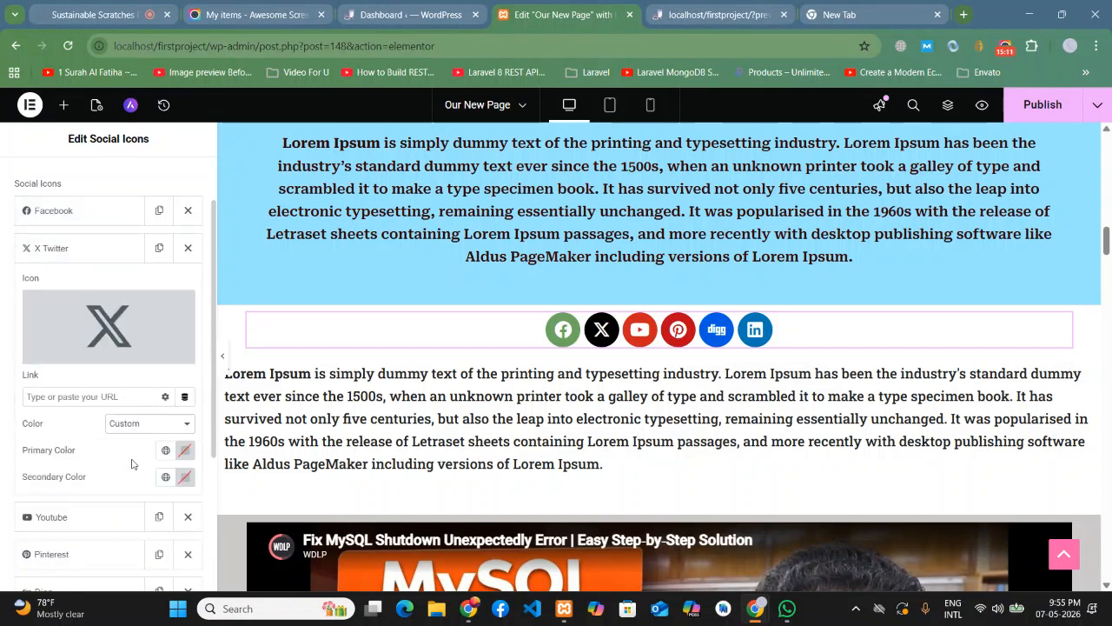
pyautogui.click(185, 450)
pyautogui.moveTo(185, 383); pyautogui.dragTo(227, 382)
pyautogui.moveTo(225, 282); pyautogui.dragTo(203, 276)
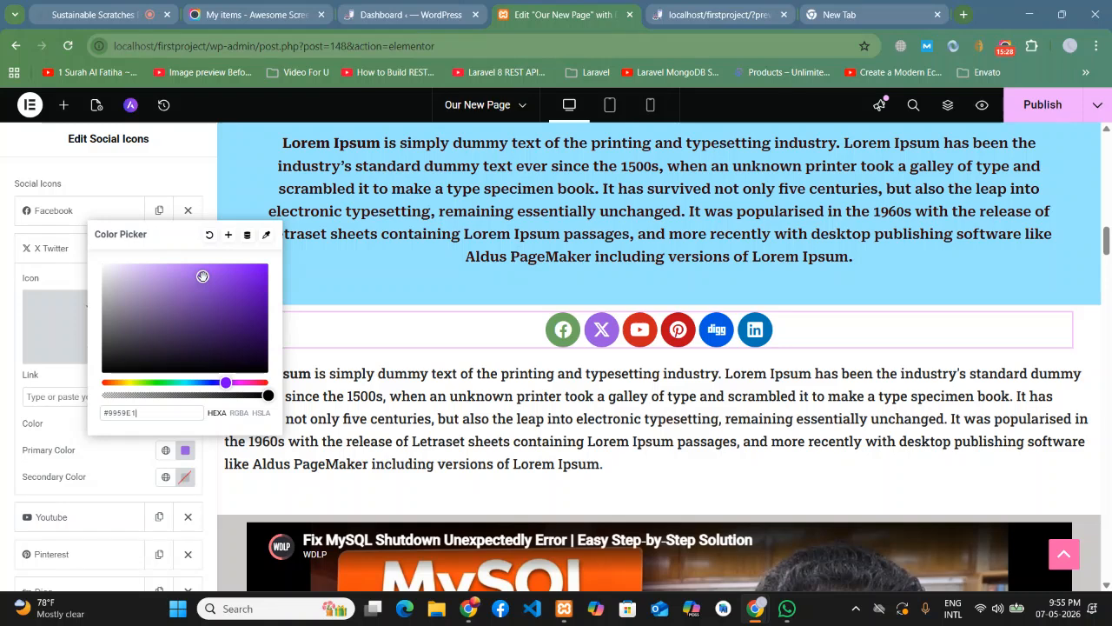
pyautogui.click(2, 246)
# - Set both the X Twitter and Facebook icons back to Official Color
pyautogui.scroll(1, 93, 282)
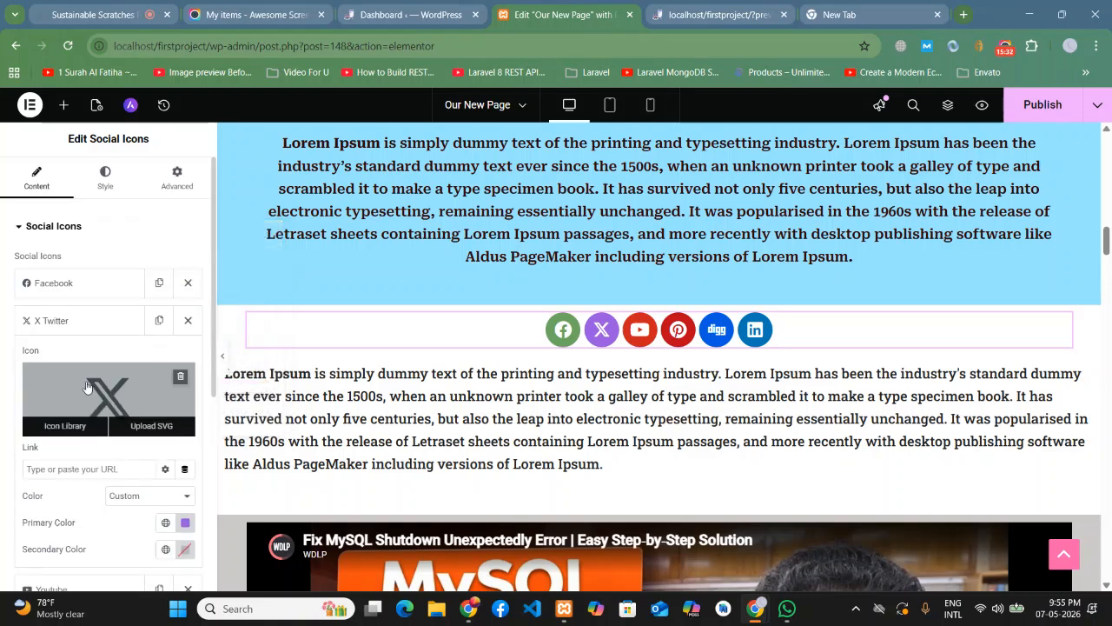
pyautogui.click(130, 495)
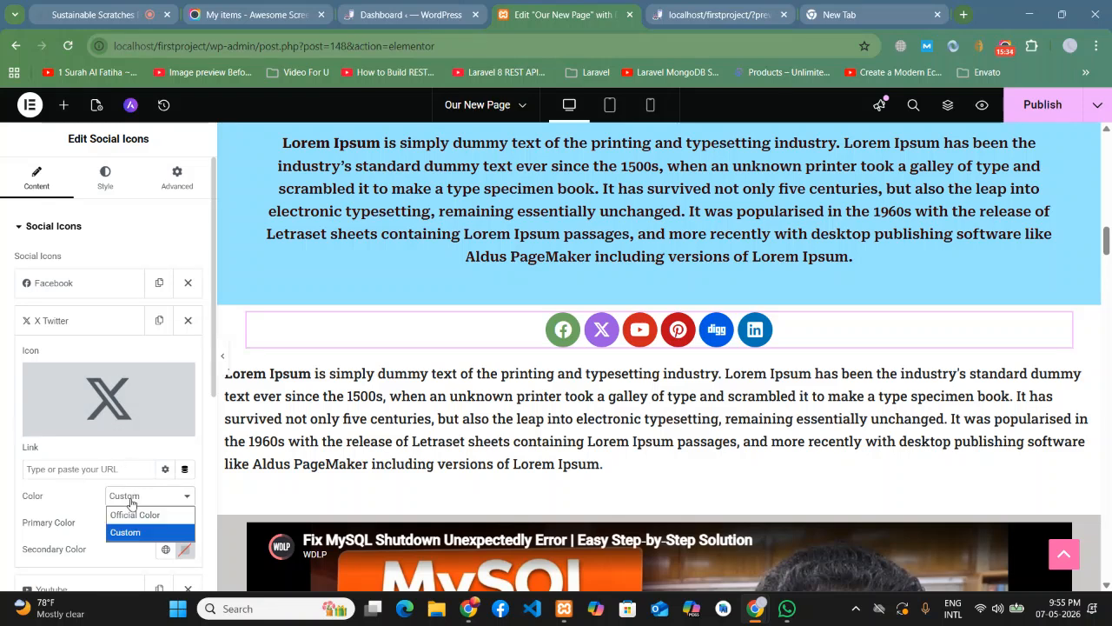
pyautogui.click(130, 513)
pyautogui.click(47, 319)
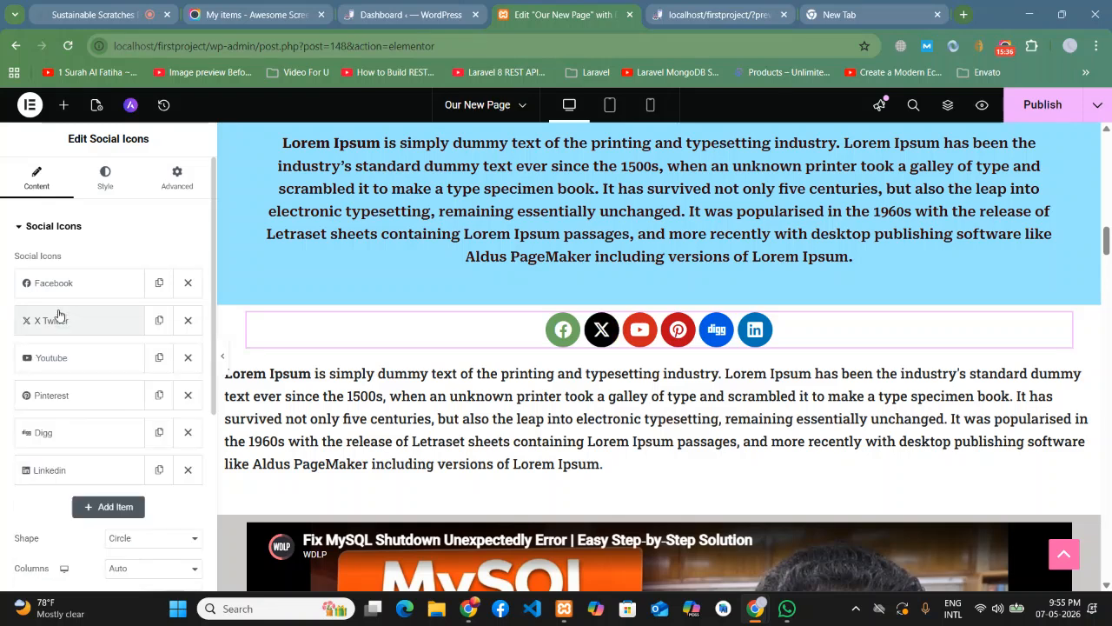
pyautogui.click(50, 283)
pyautogui.click(124, 467)
pyautogui.click(123, 479)
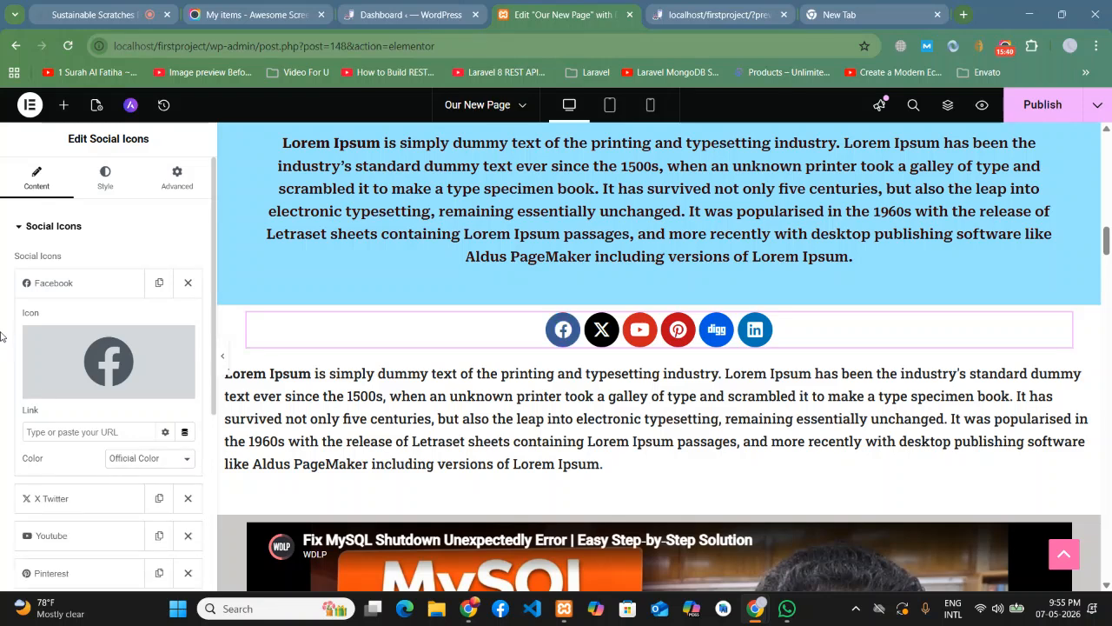
pyautogui.click(43, 283)
pyautogui.scroll(-1, 997, 408)
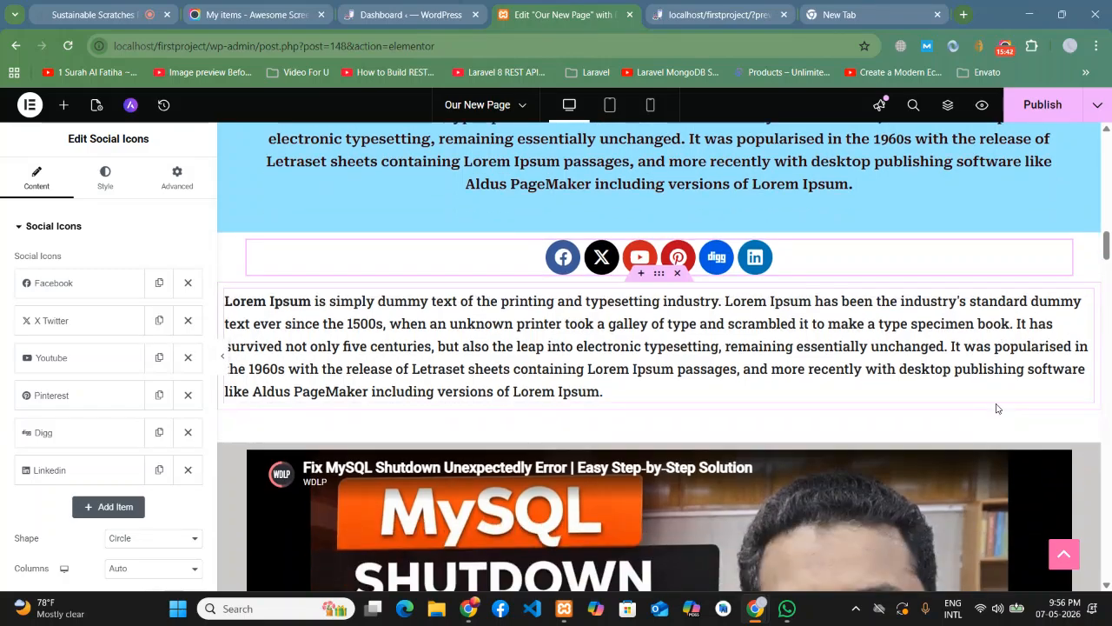
pyautogui.scroll(4, 997, 408)
pyautogui.scroll(-4, 997, 408)
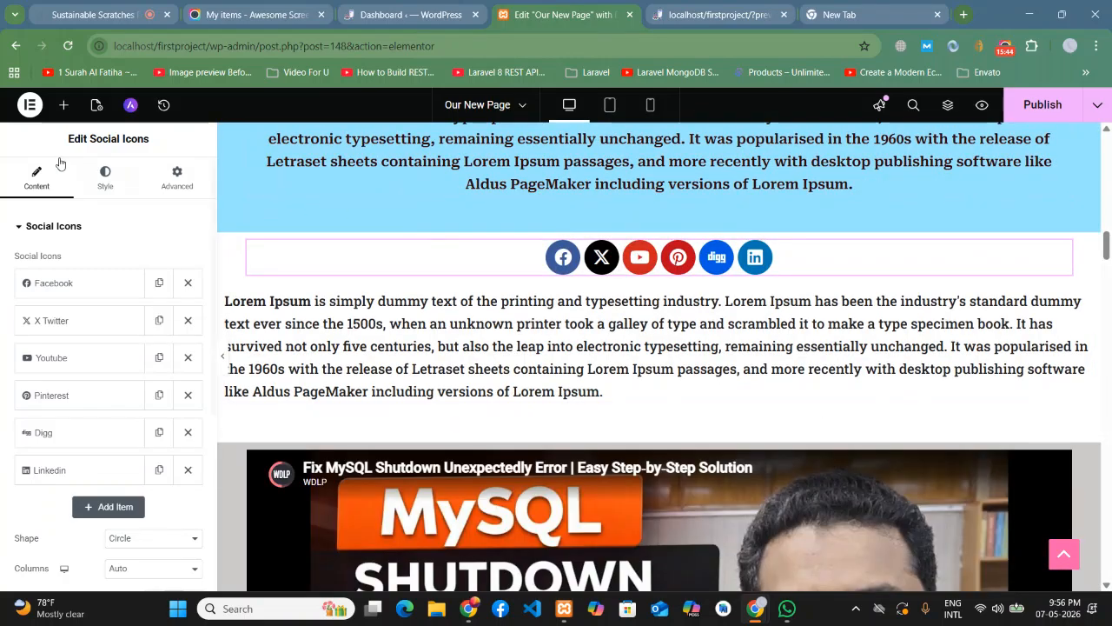
pyautogui.click(63, 105)
pyautogui.click(52, 321)
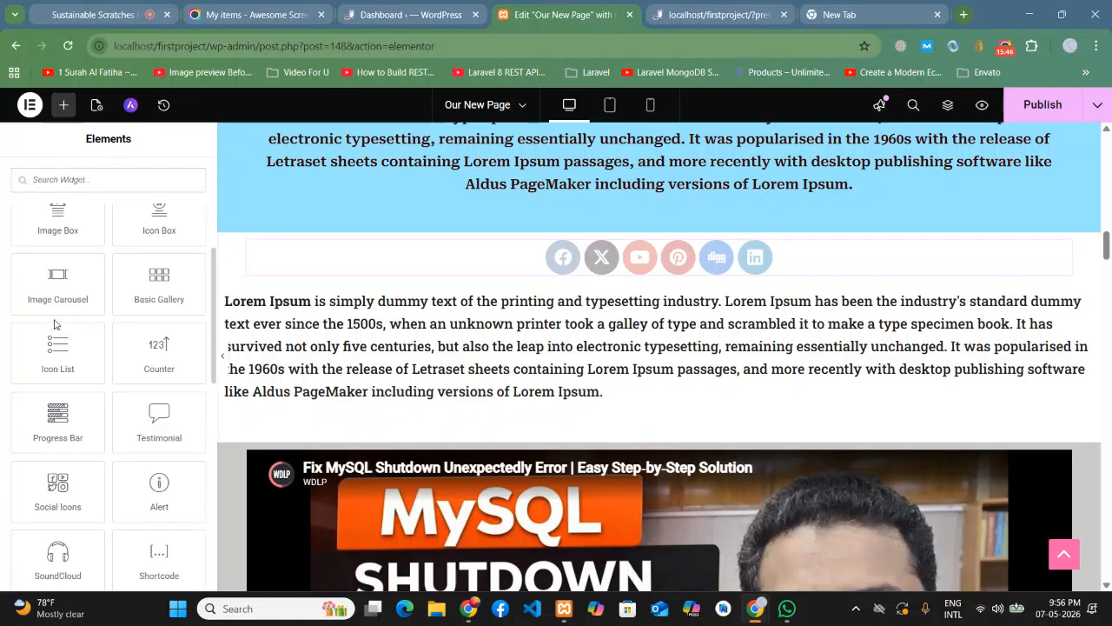
pyautogui.scroll(-4, 54, 324)
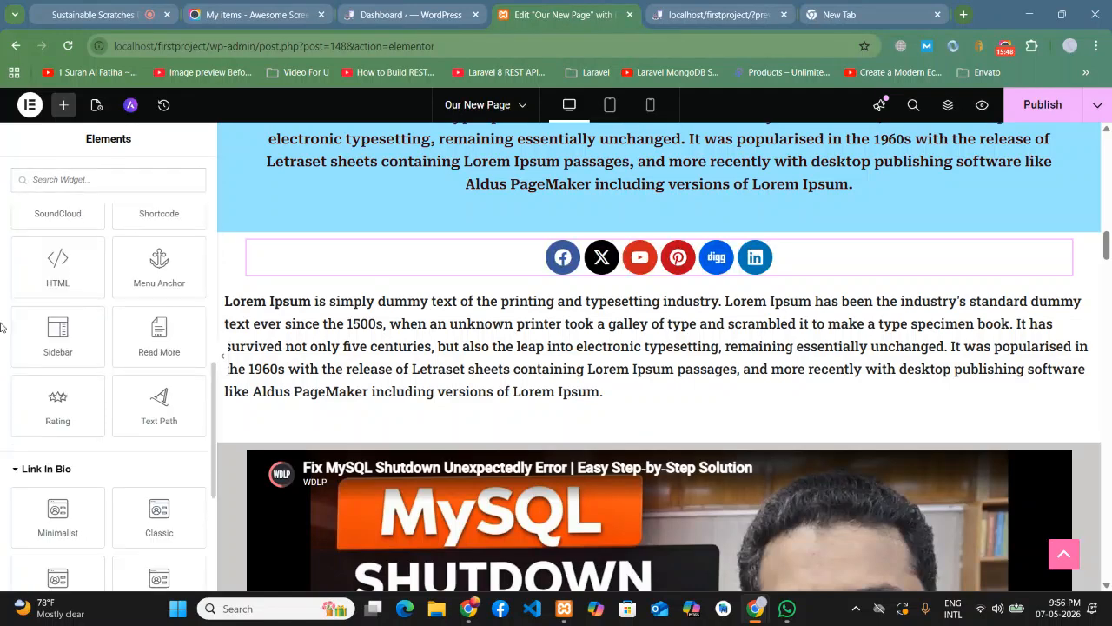
pyautogui.scroll(-2, 4, 331)
pyautogui.scroll(-2, 7, 336)
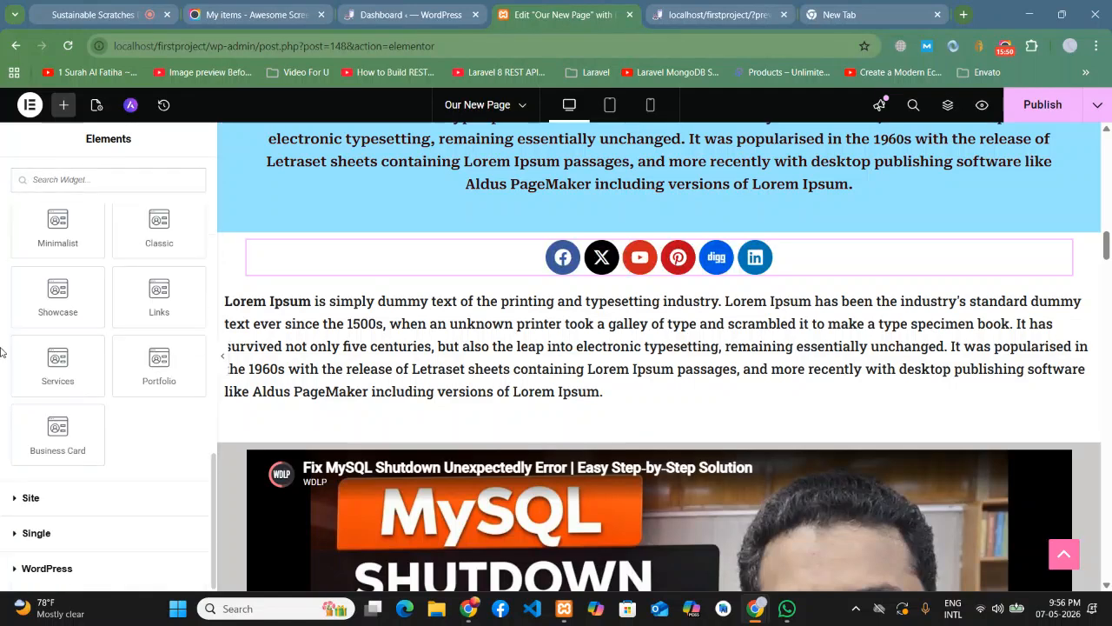
pyautogui.scroll(3, 4, 347)
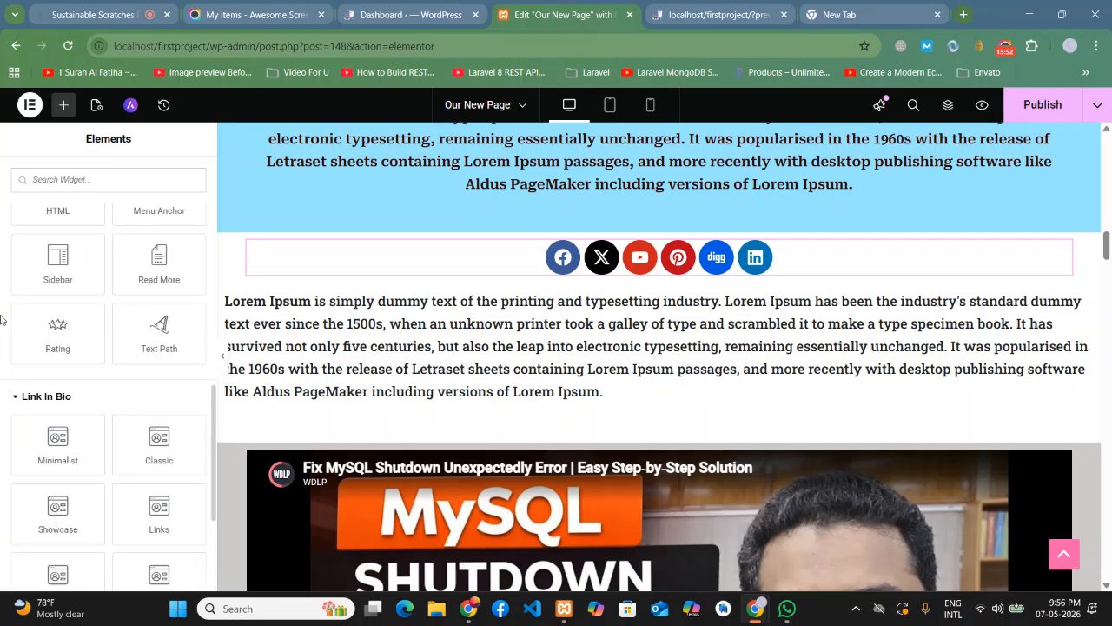
pyautogui.scroll(-3, 4, 323)
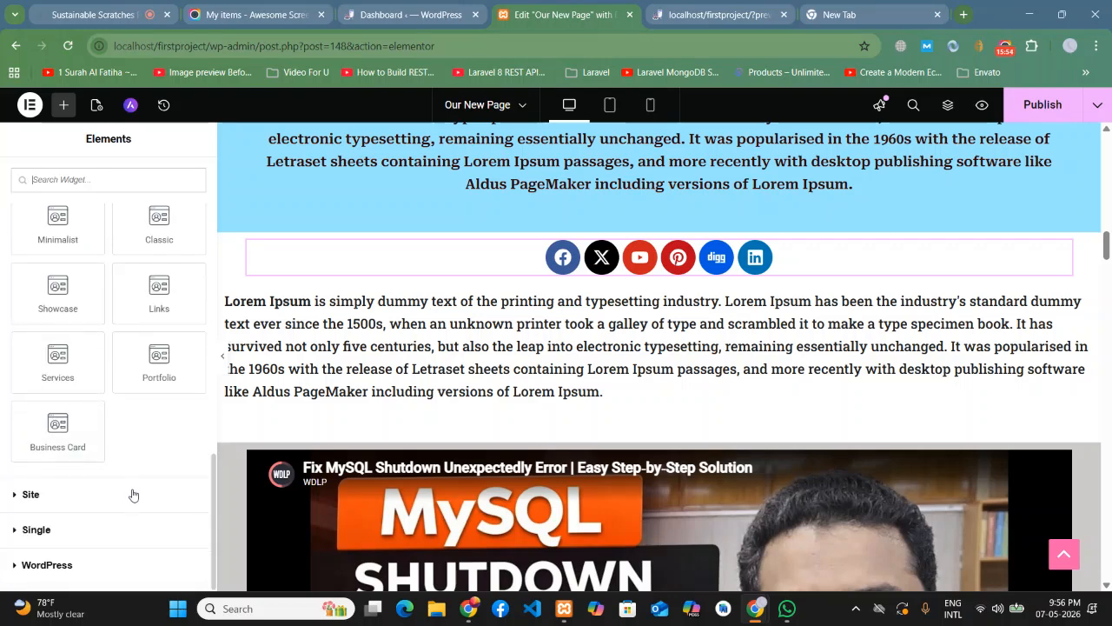
pyautogui.scroll(10, 126, 487)
pyautogui.scroll(-3, 102, 476)
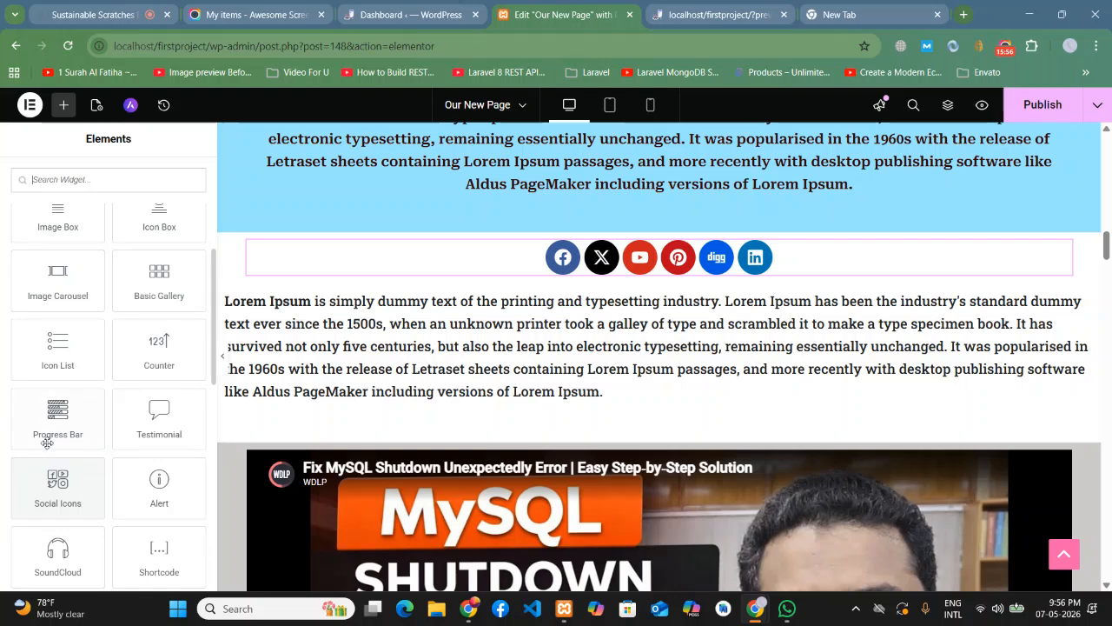
pyautogui.scroll(-1, 58, 382)
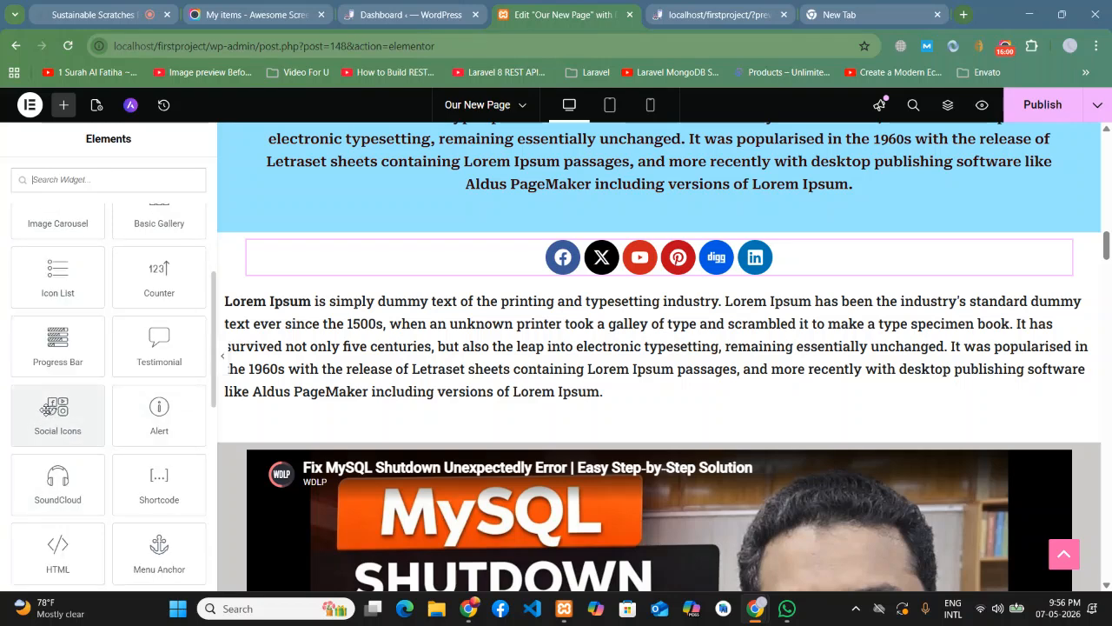
pyautogui.scroll(-1, 46, 409)
pyautogui.scroll(-1, 46, 409)
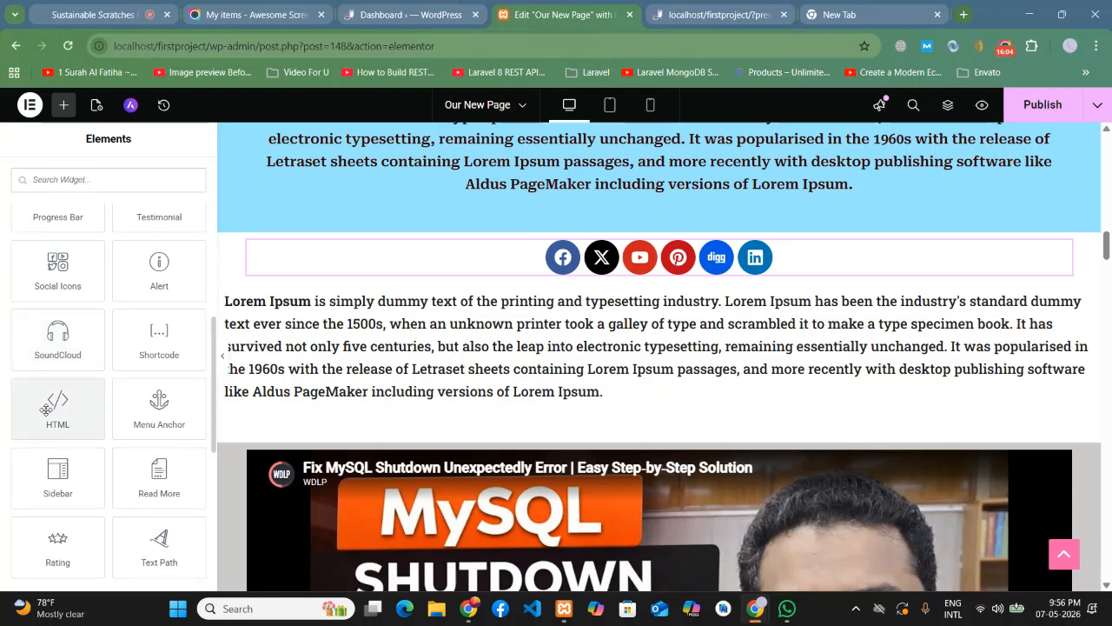
pyautogui.scroll(-1, 46, 408)
pyautogui.scroll(-5, 46, 408)
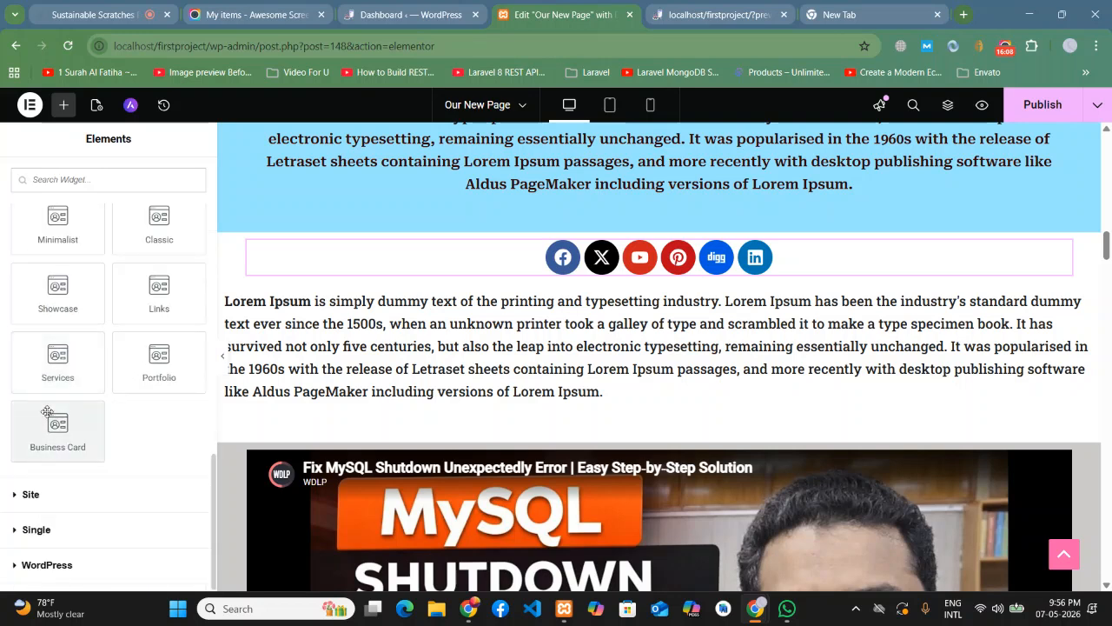
pyautogui.click(17, 529)
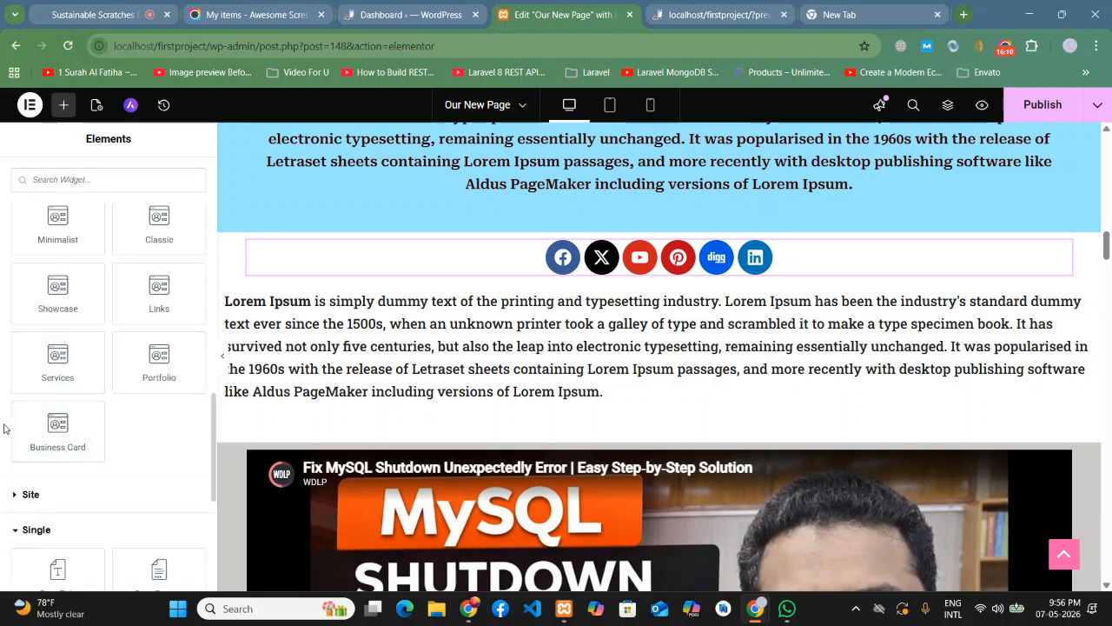
pyautogui.scroll(-2, 7, 404)
pyautogui.scroll(-3, 7, 404)
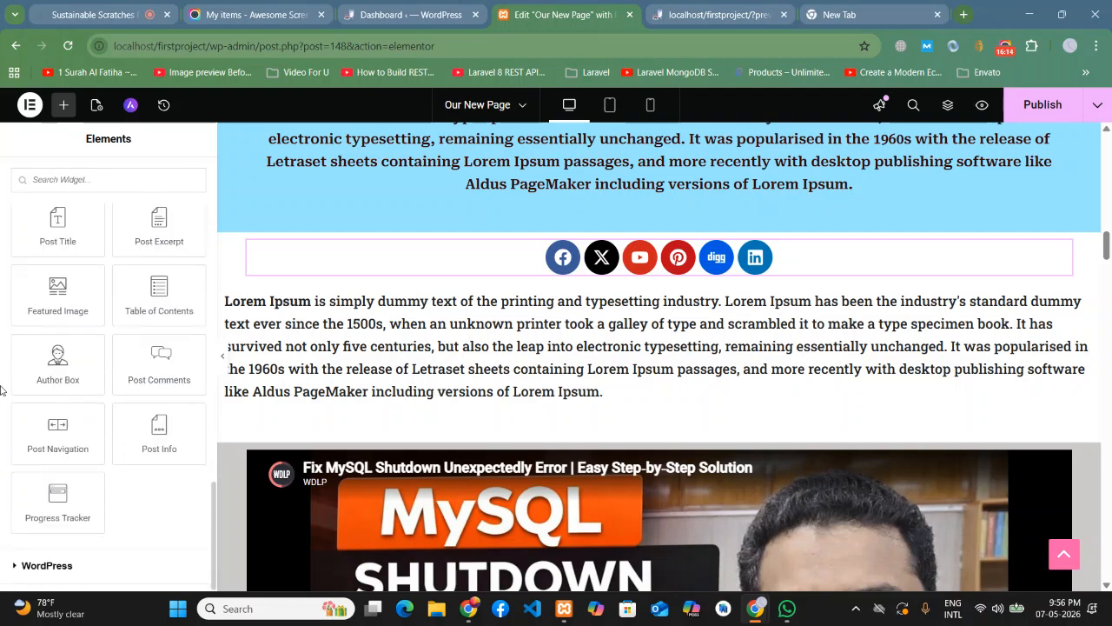
pyautogui.scroll(15, 3, 390)
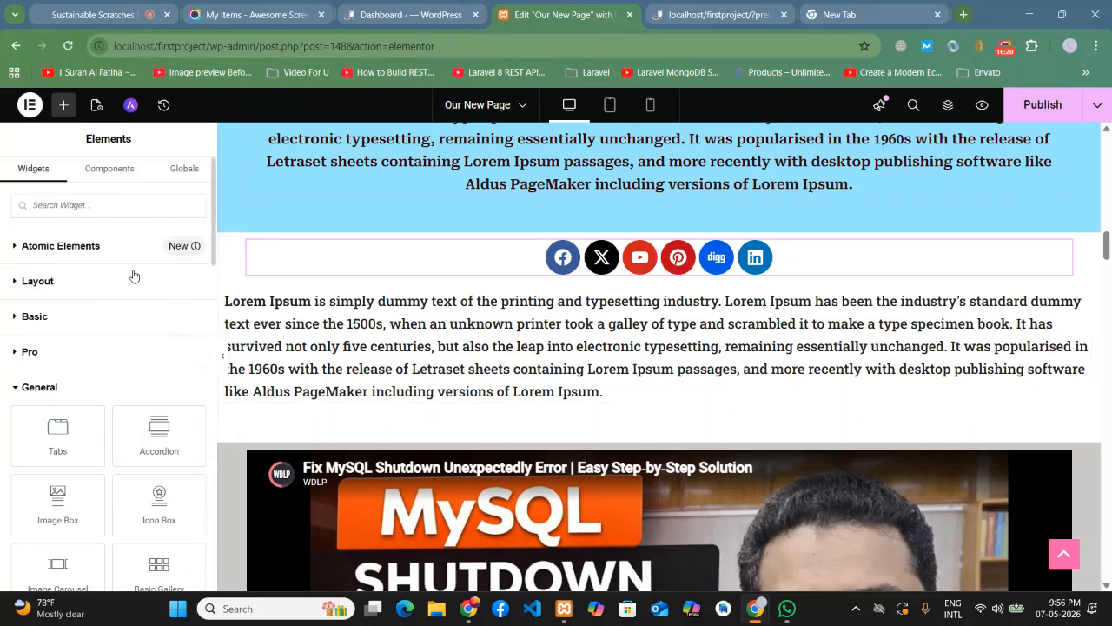
# - Browse the Pro, Basic and Layout widget groups, then publish Our New Page
pyautogui.click(26, 351)
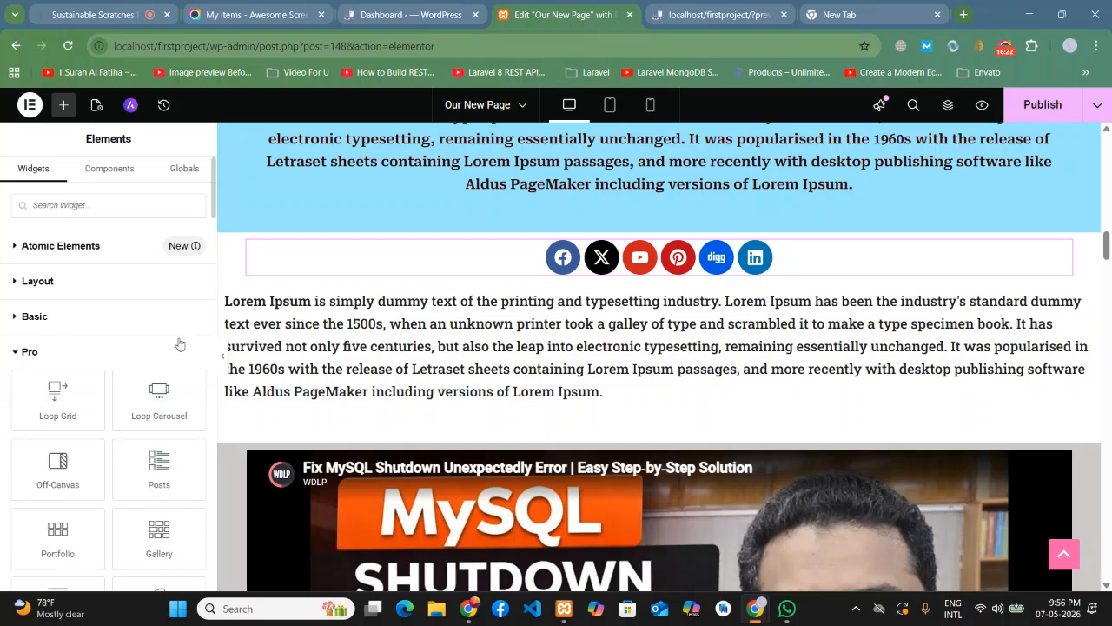
pyautogui.scroll(-6, 104, 348)
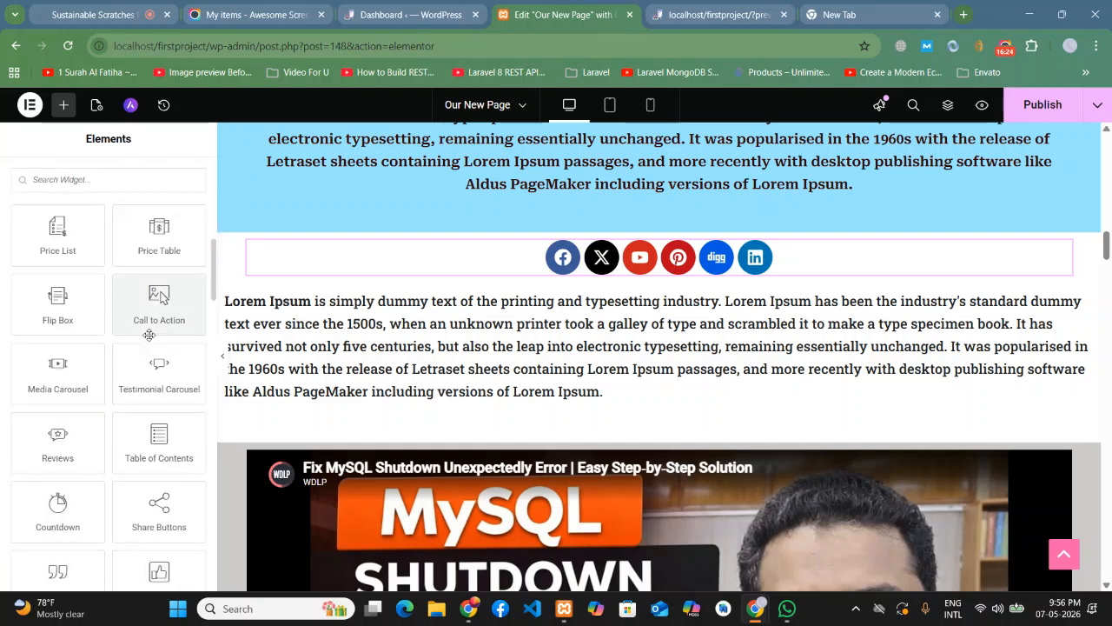
pyautogui.scroll(-7, 149, 335)
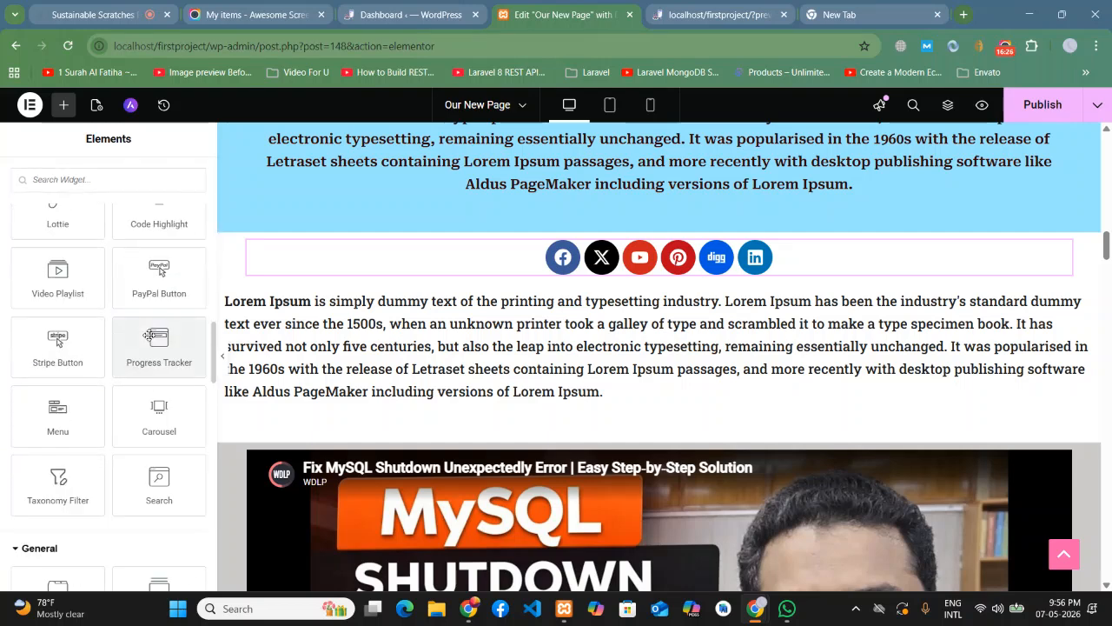
pyautogui.scroll(13, 149, 335)
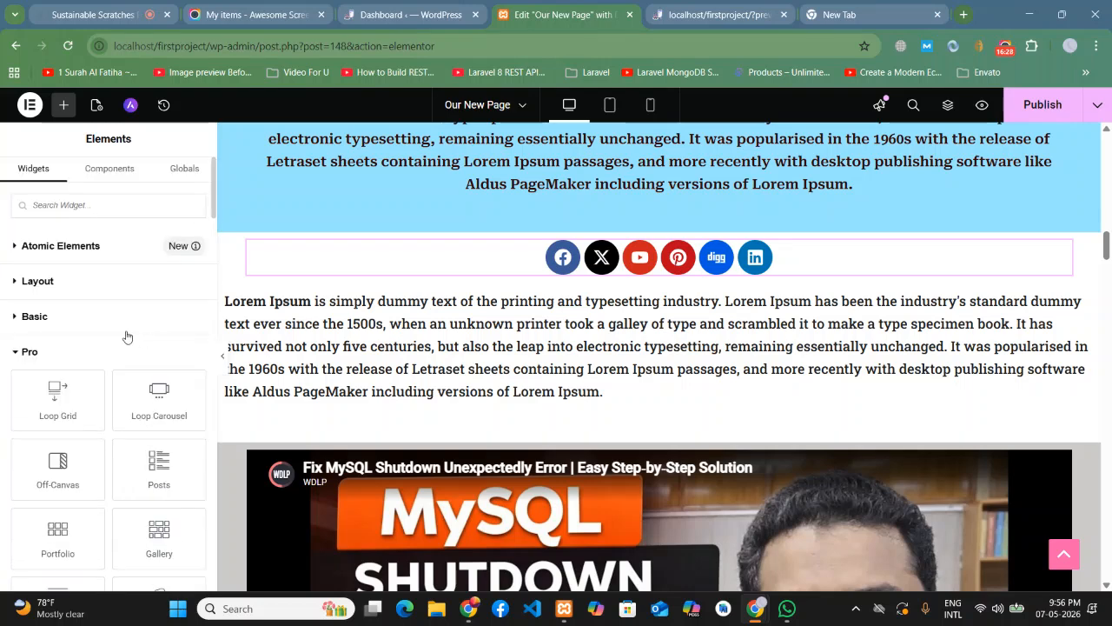
pyautogui.click(24, 350)
pyautogui.click(26, 317)
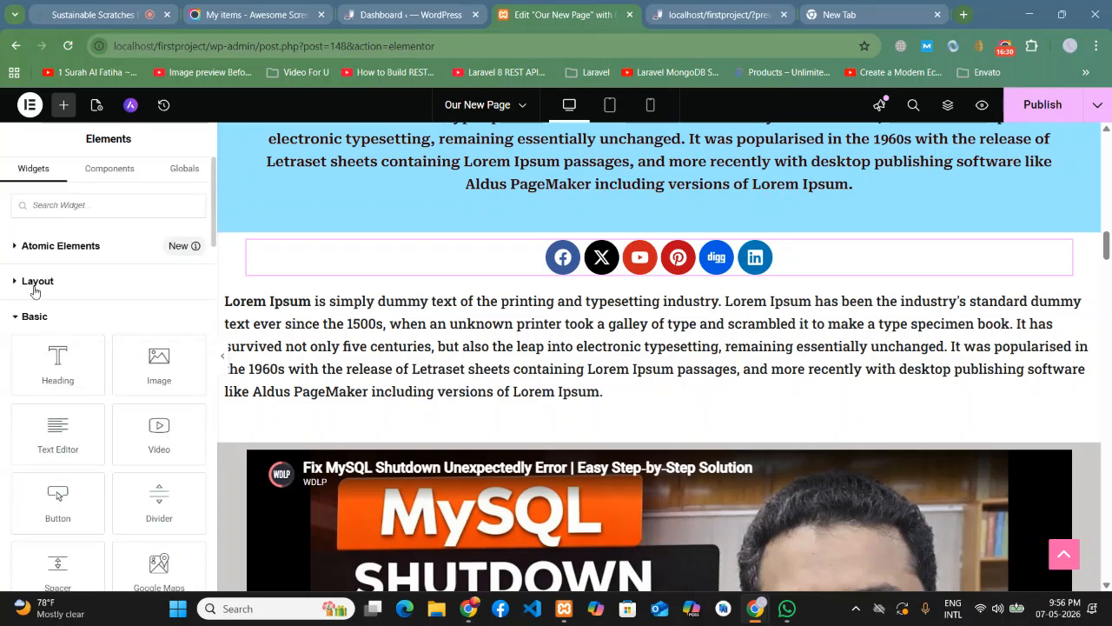
pyautogui.click(33, 282)
pyautogui.click(34, 287)
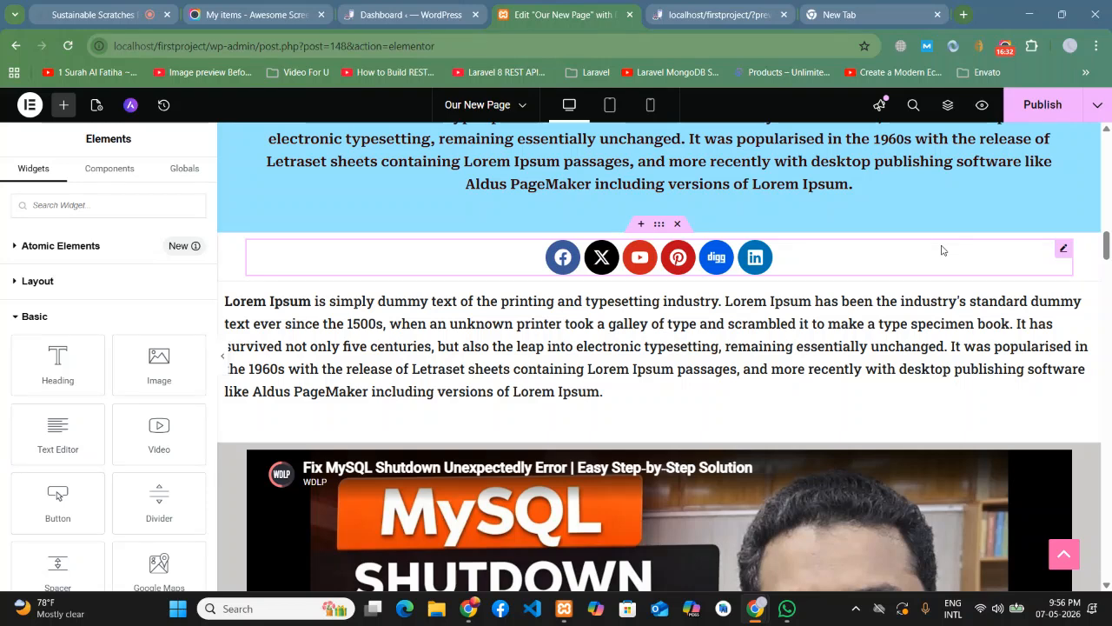
pyautogui.click(1028, 100)
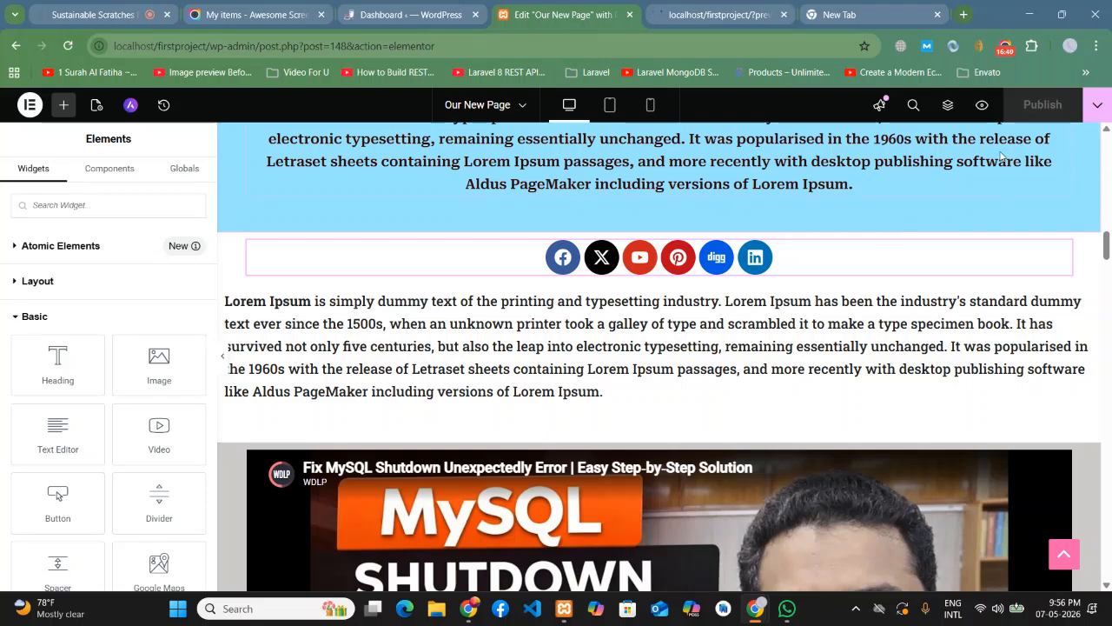
# - Switch to the preview tab and scroll through the published page
pyautogui.click(725, 5)
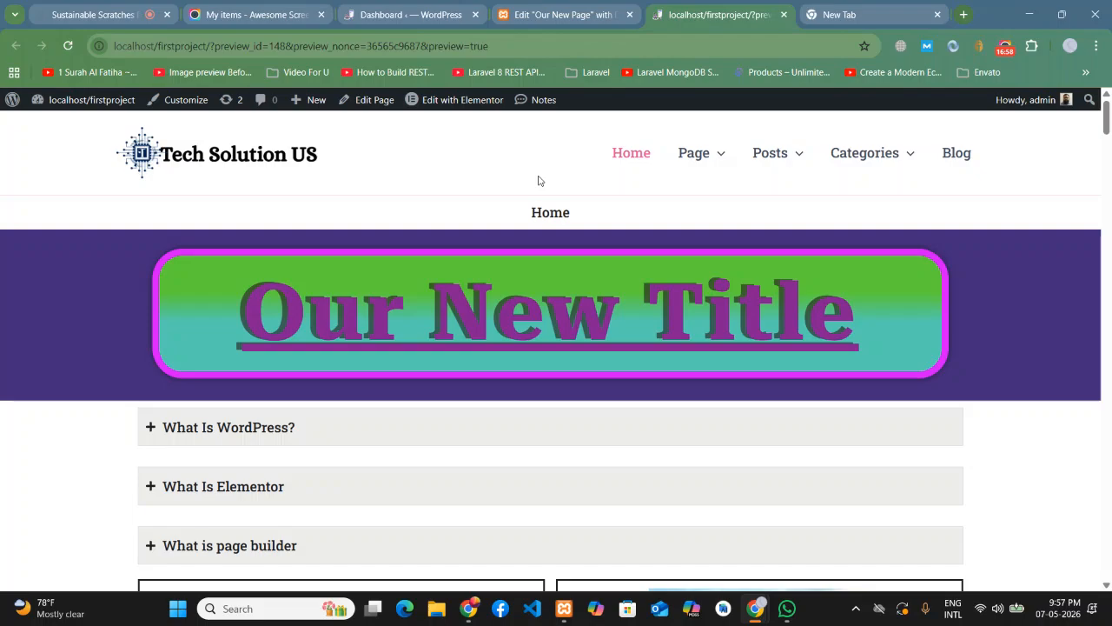
pyautogui.scroll(-5, 1103, 227)
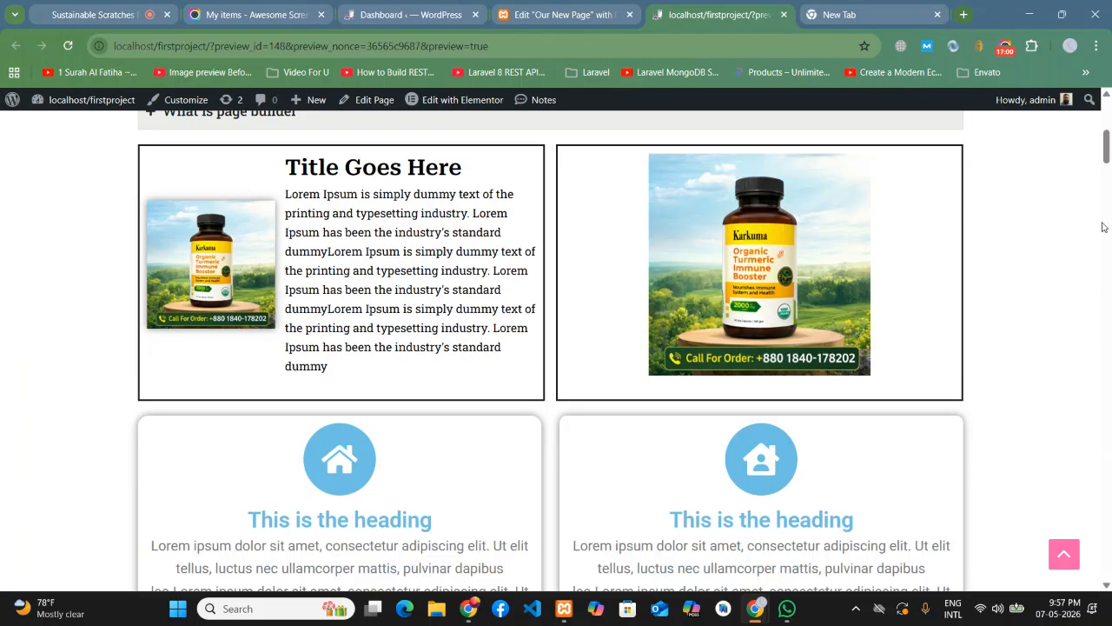
pyautogui.scroll(-2, 1104, 227)
pyautogui.scroll(7, 1103, 227)
# - Try the Posts menu, then go to the Blog page from the header menu
pyautogui.moveTo(856, 139)
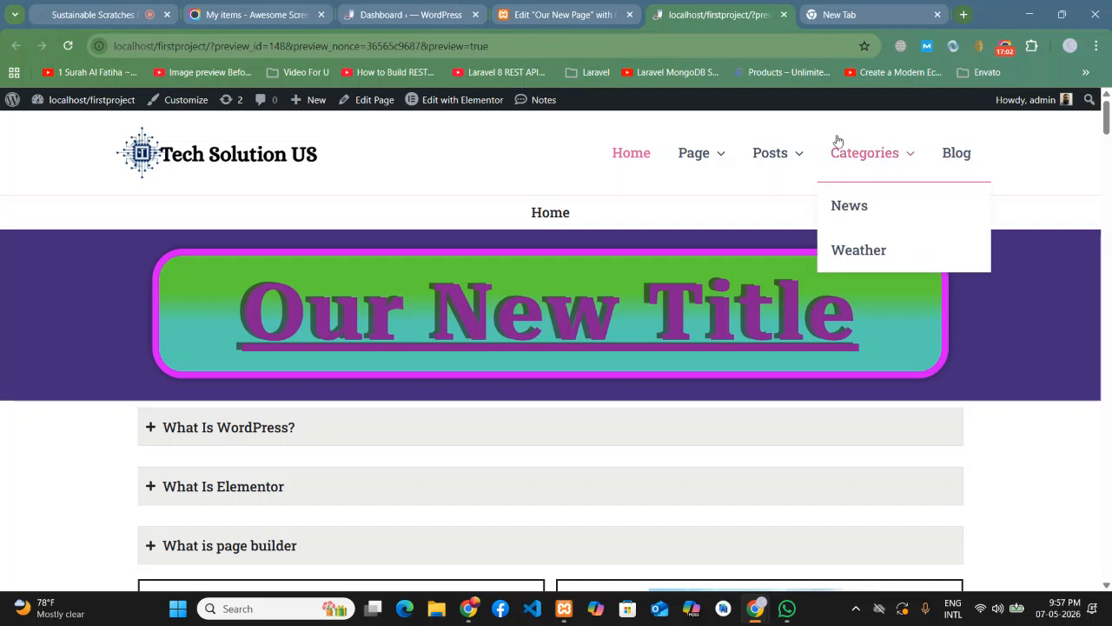
pyautogui.click(774, 153)
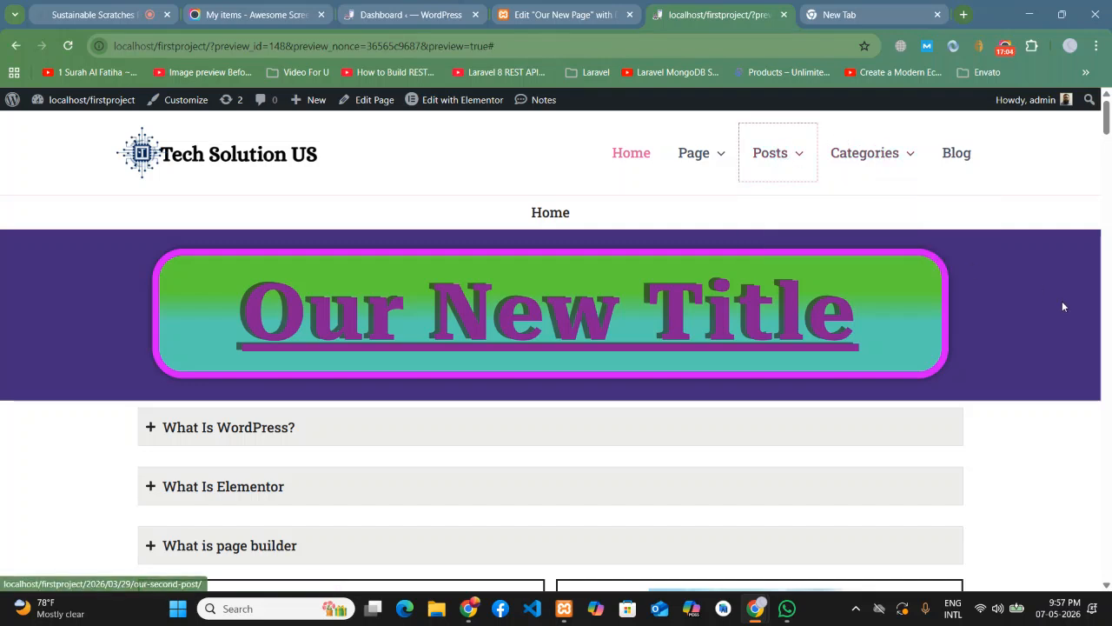
pyautogui.moveTo(773, 139)
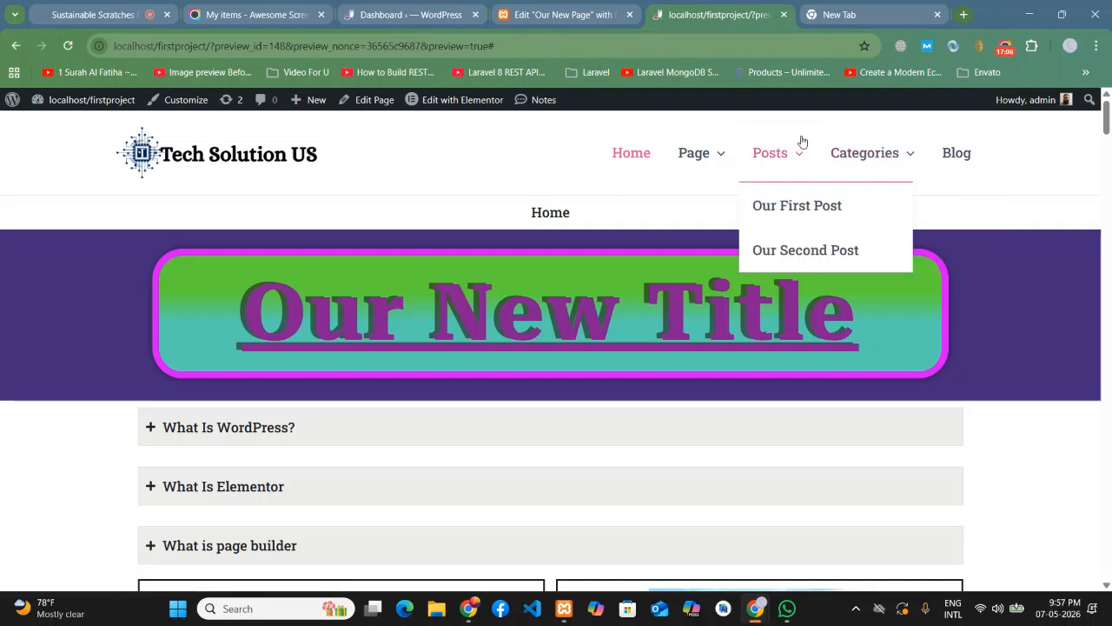
pyautogui.click(961, 153)
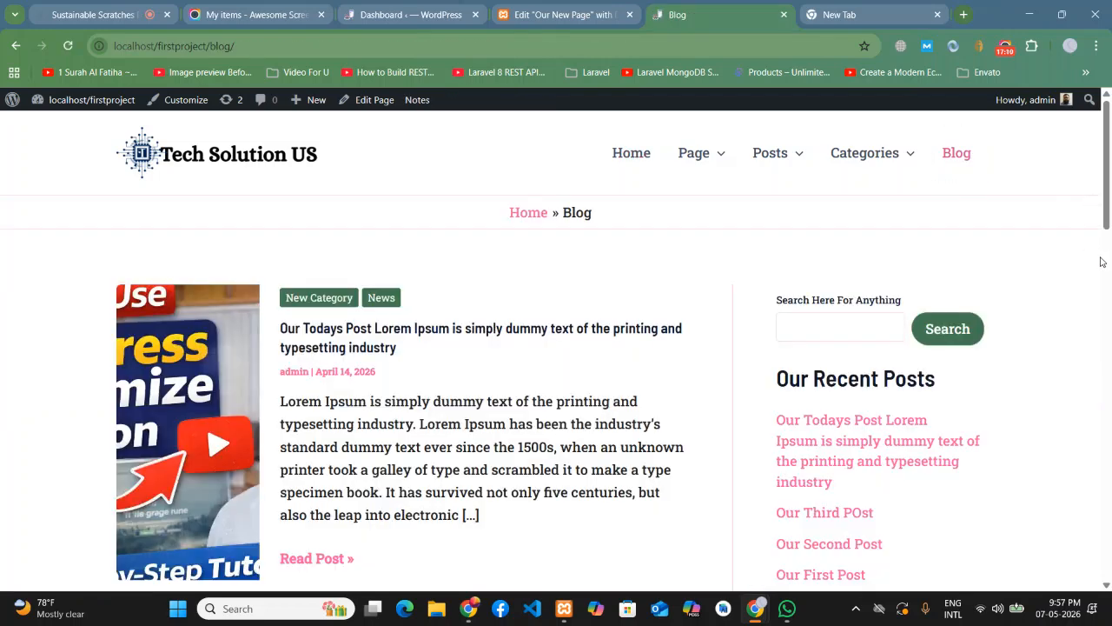
# - Scroll through the Blog archive page and reload it
pyautogui.scroll(-9, 1098, 253)
pyautogui.scroll(-5, 1110, 324)
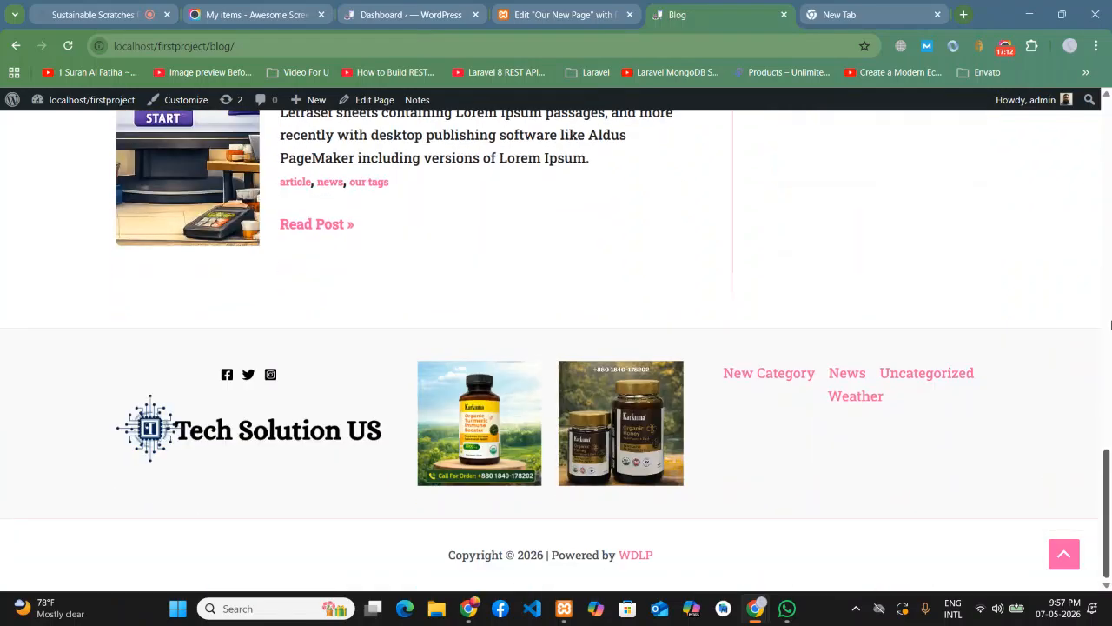
pyautogui.scroll(5, 1110, 324)
pyautogui.scroll(-5, 1109, 324)
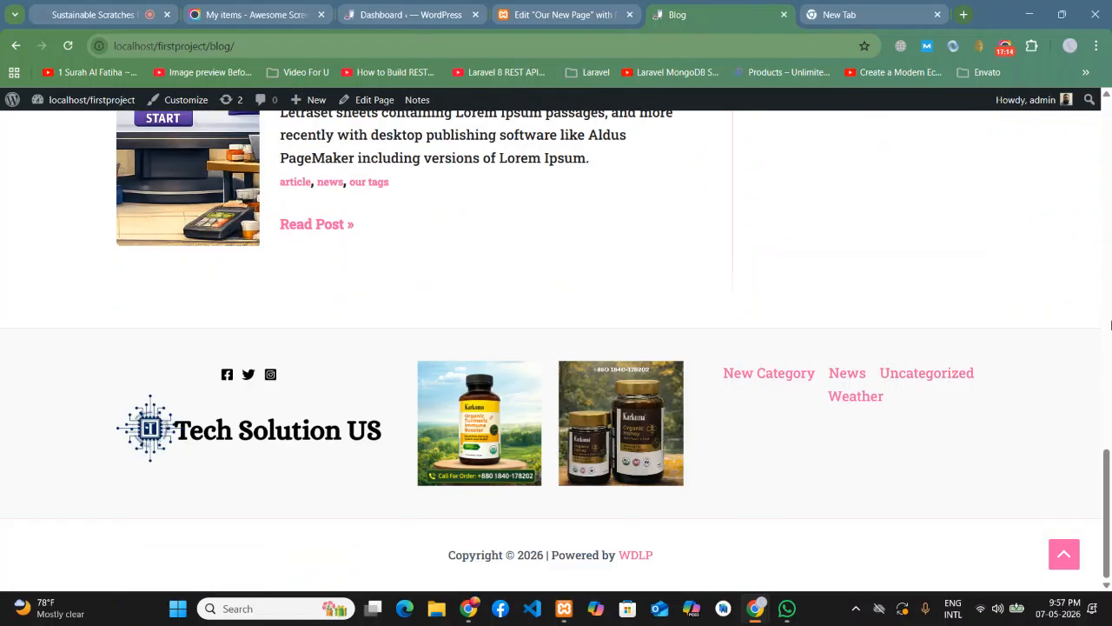
pyautogui.scroll(5, 1110, 324)
pyautogui.scroll(-5, 1110, 324)
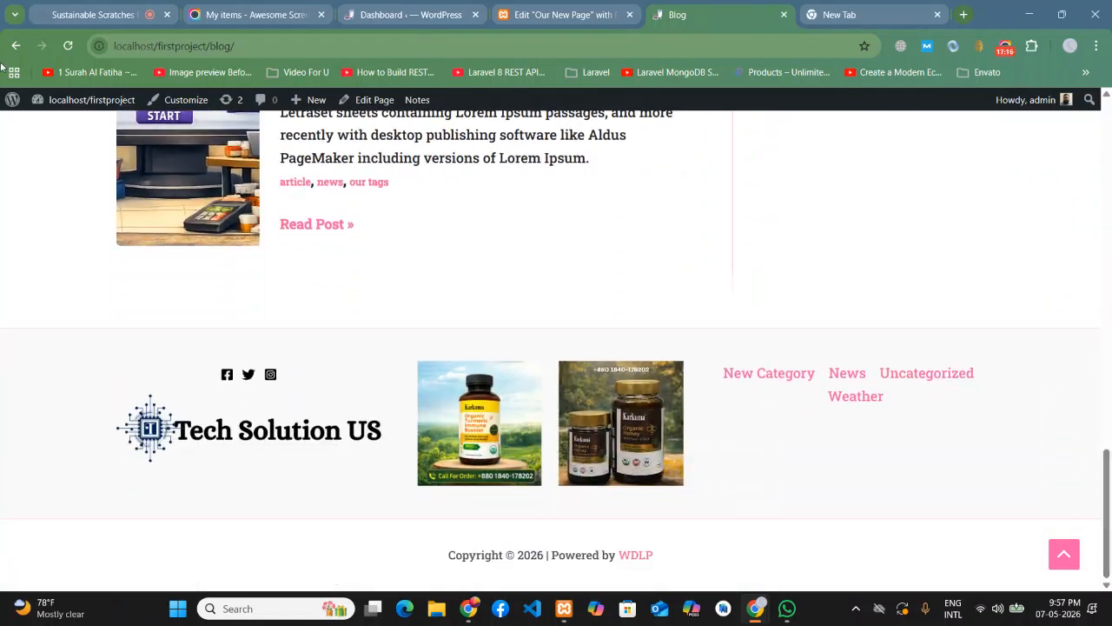
pyautogui.click(67, 47)
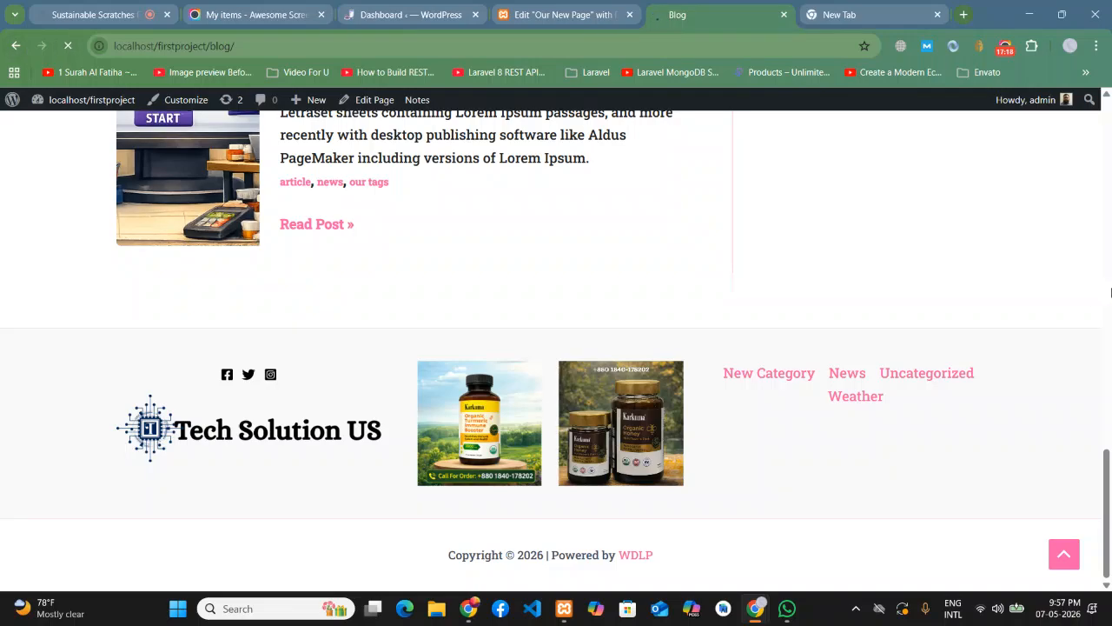
pyautogui.scroll(5, 1086, 303)
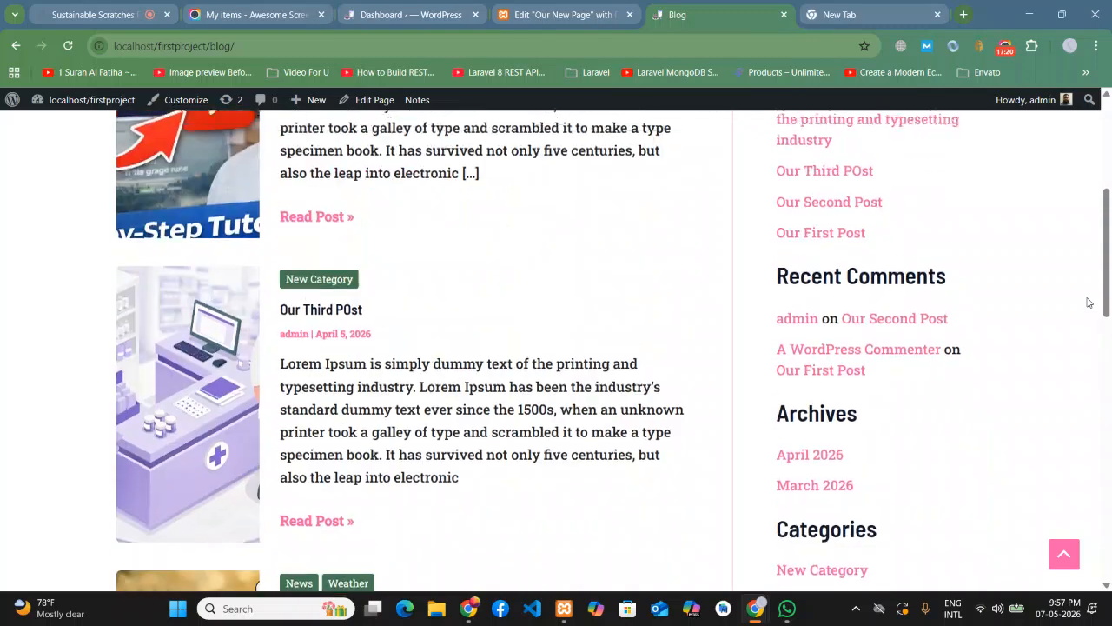
pyautogui.scroll(4, 1087, 301)
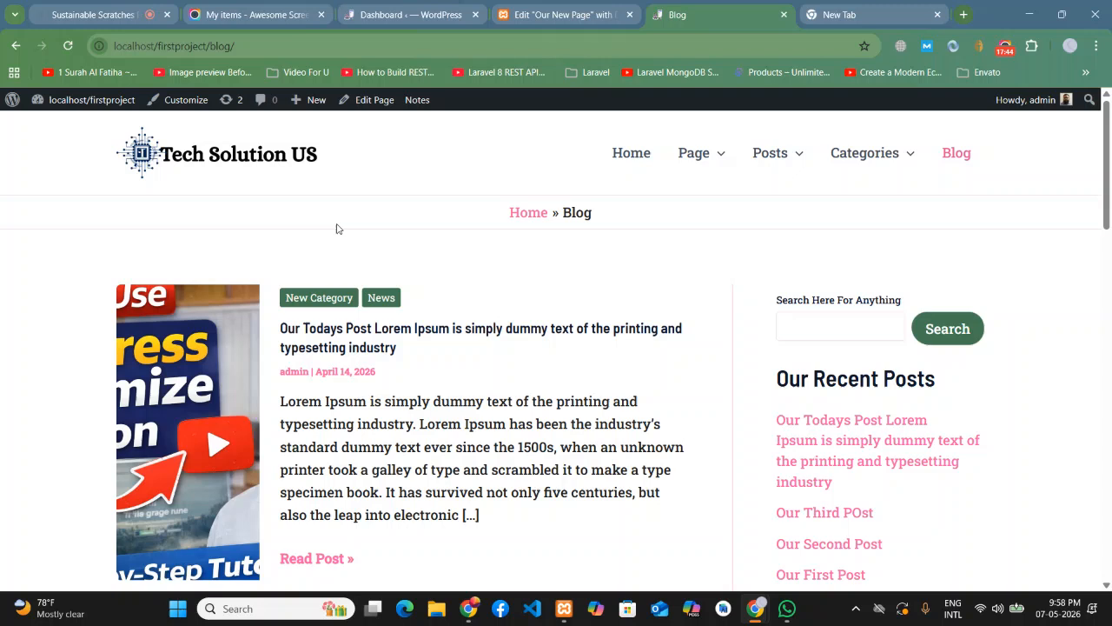
# - Reload the Blog page once more and launch Customize from the admin toolbar
pyautogui.click(70, 51)
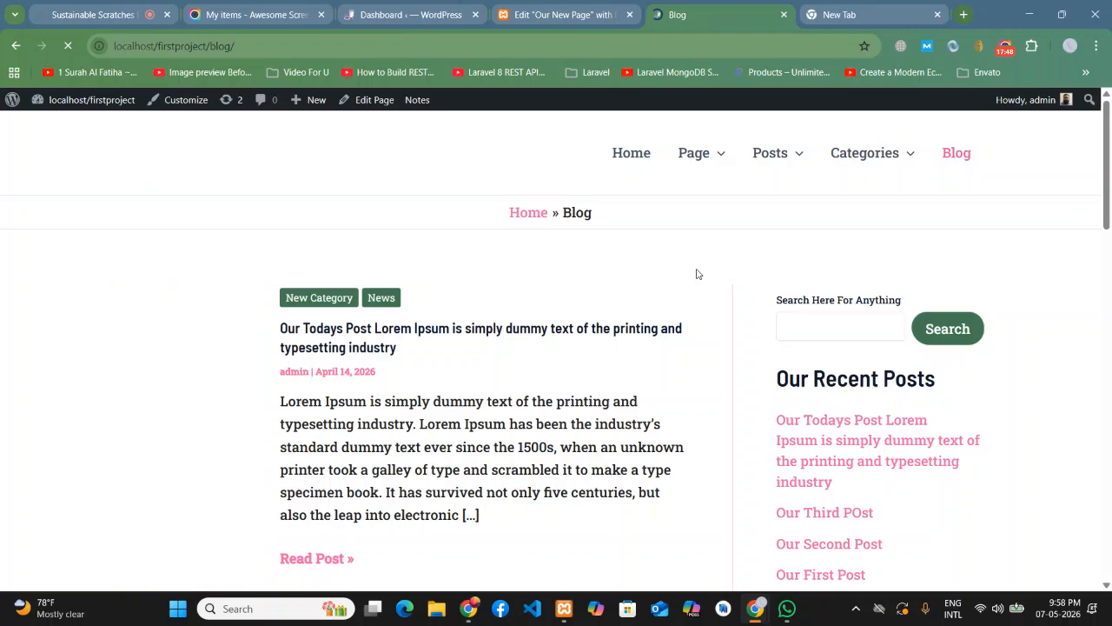
pyautogui.scroll(-10, 712, 268)
pyautogui.scroll(10, 997, 316)
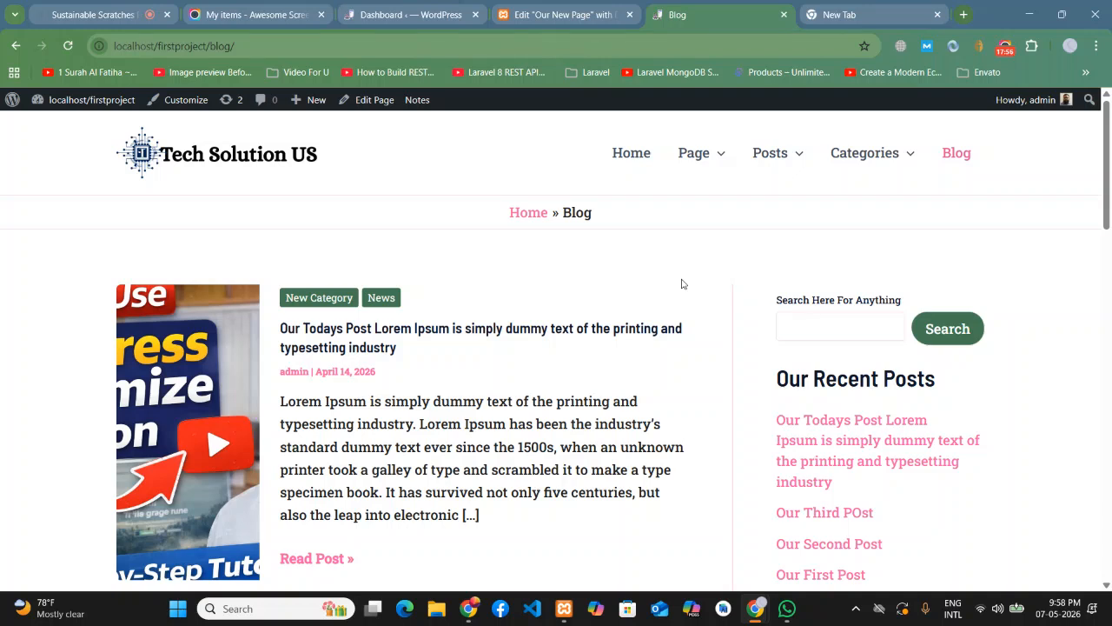
pyautogui.click(194, 108)
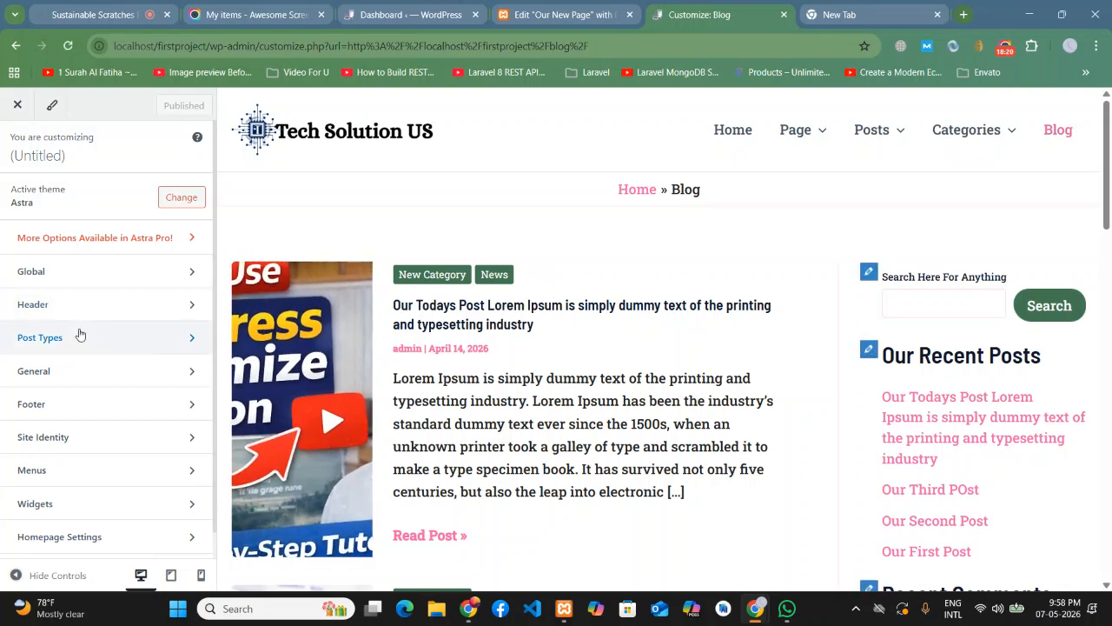
# - Glance at Global > Typography, back out to the main panel, and open Post Types
pyautogui.click(84, 269)
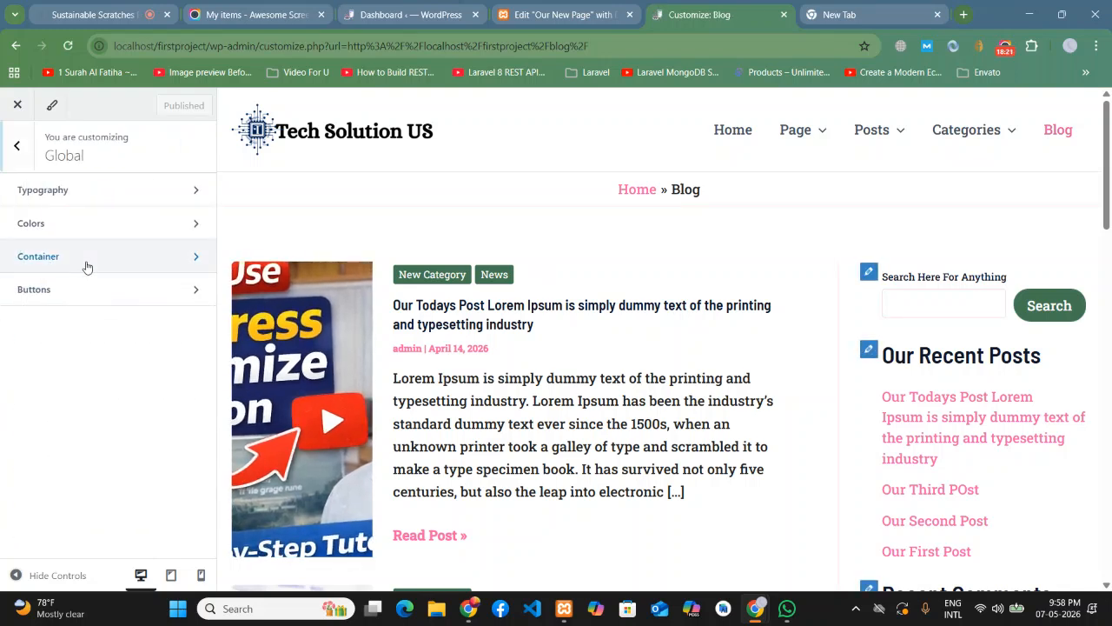
pyautogui.click(73, 201)
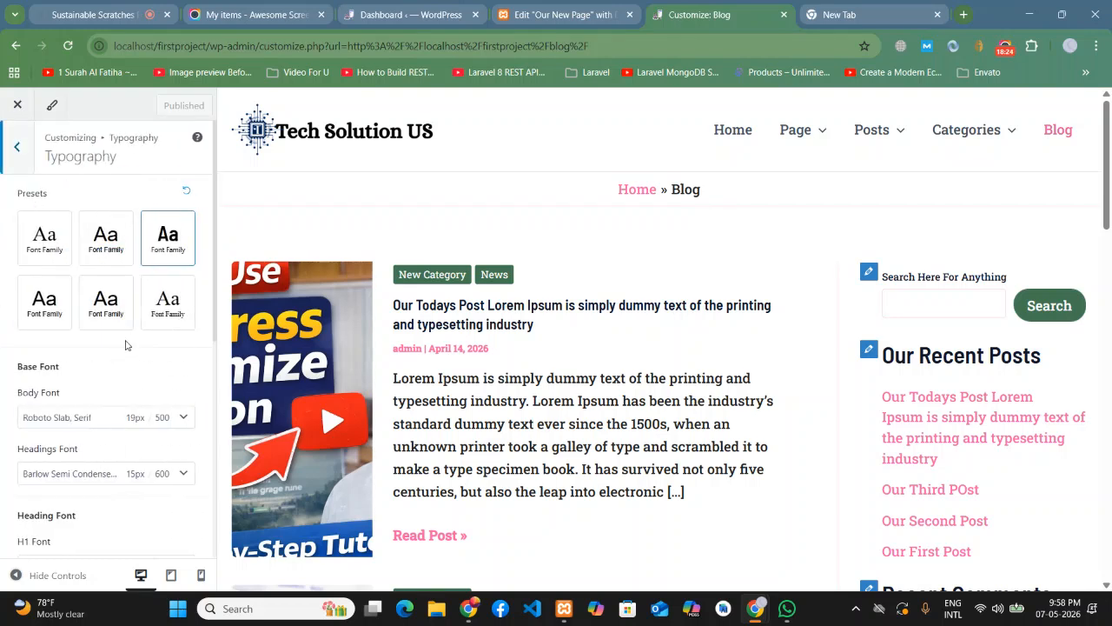
pyautogui.click(23, 155)
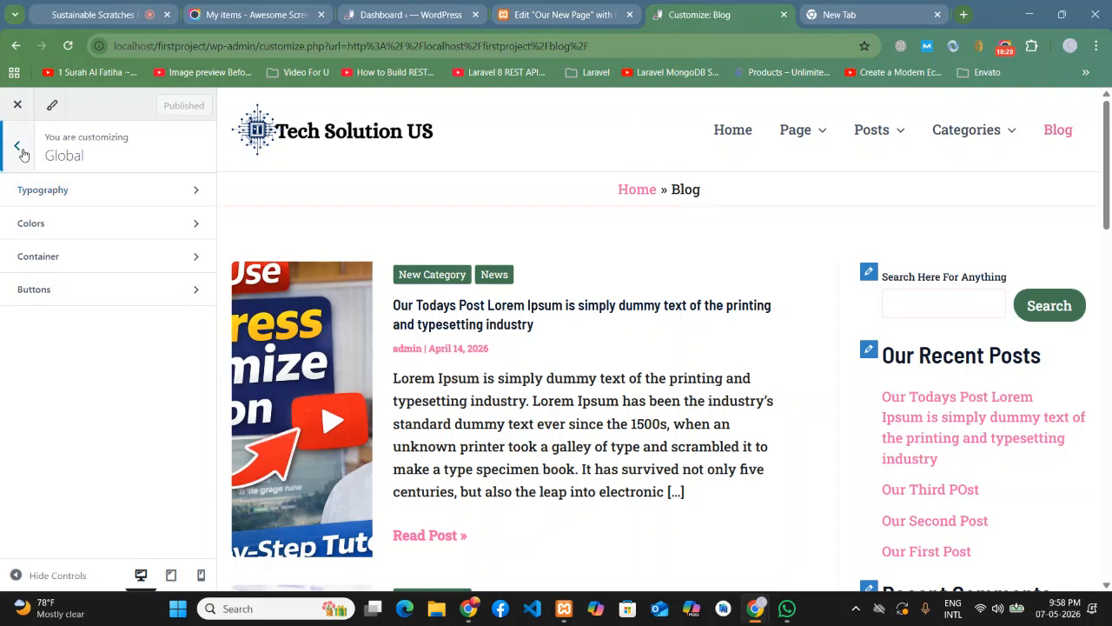
pyautogui.click(23, 155)
pyautogui.click(55, 339)
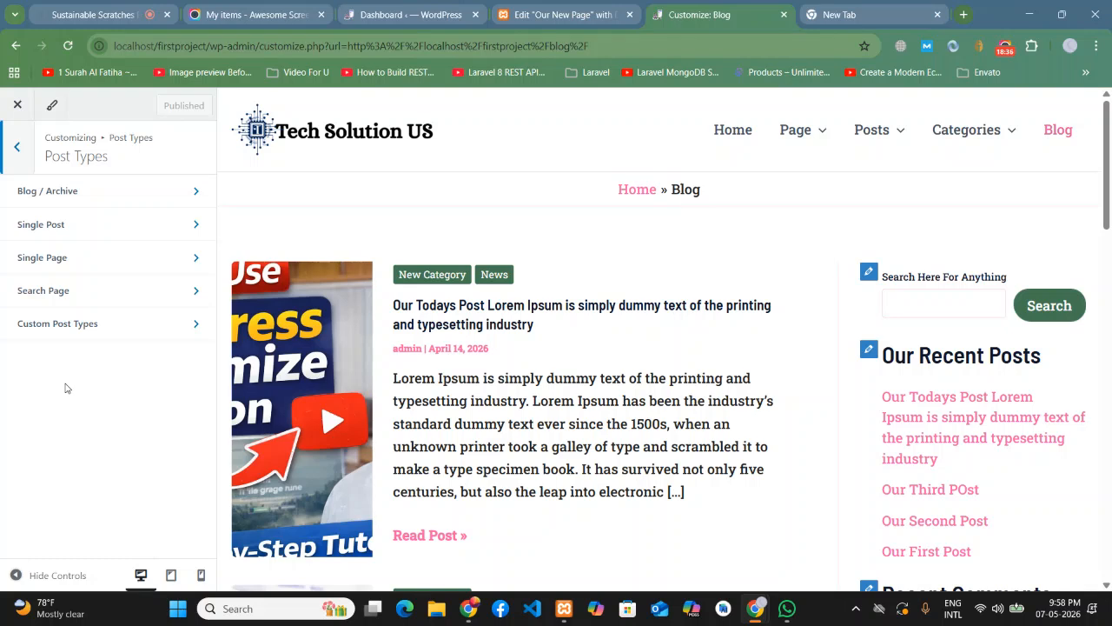
# - Set the Blog / Archive sidebar layout to Left Sidebar
pyautogui.click(72, 202)
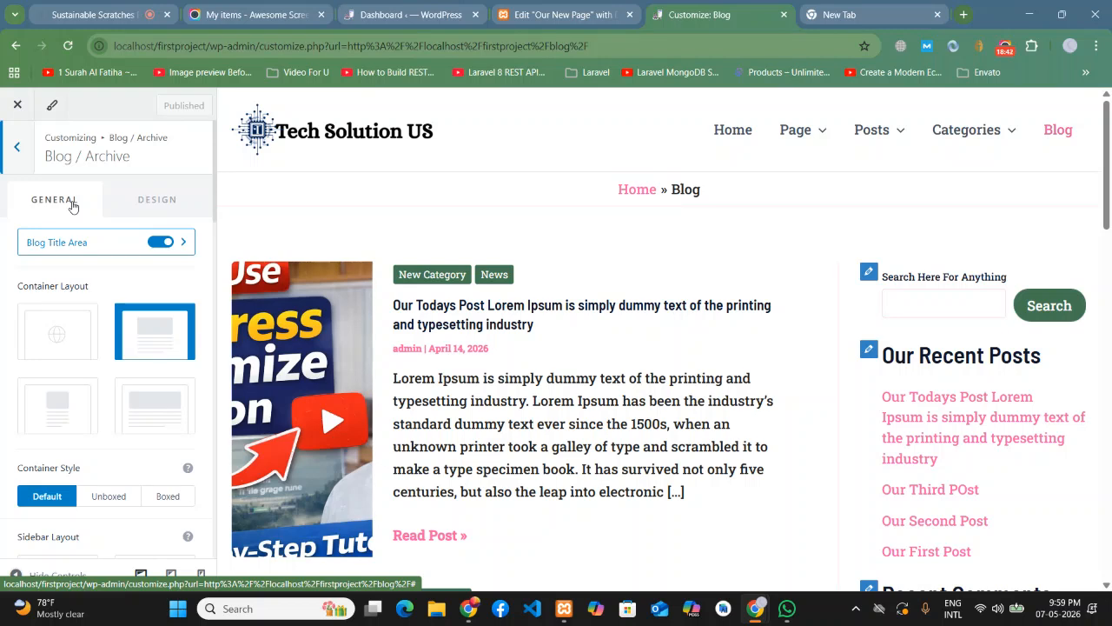
pyautogui.scroll(-3, 78, 313)
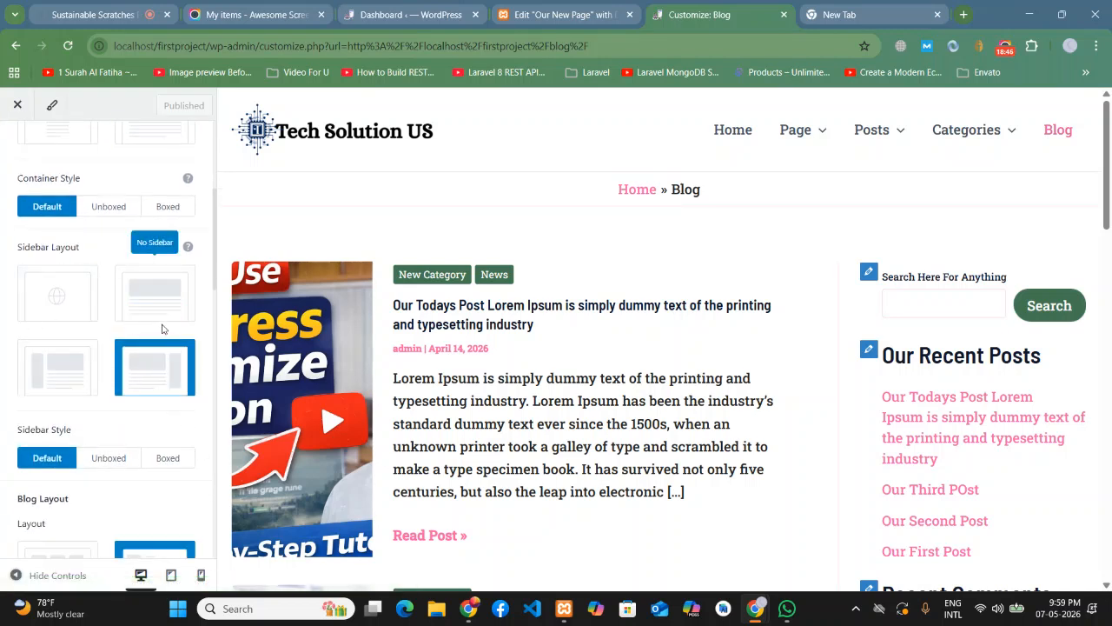
pyautogui.click(81, 313)
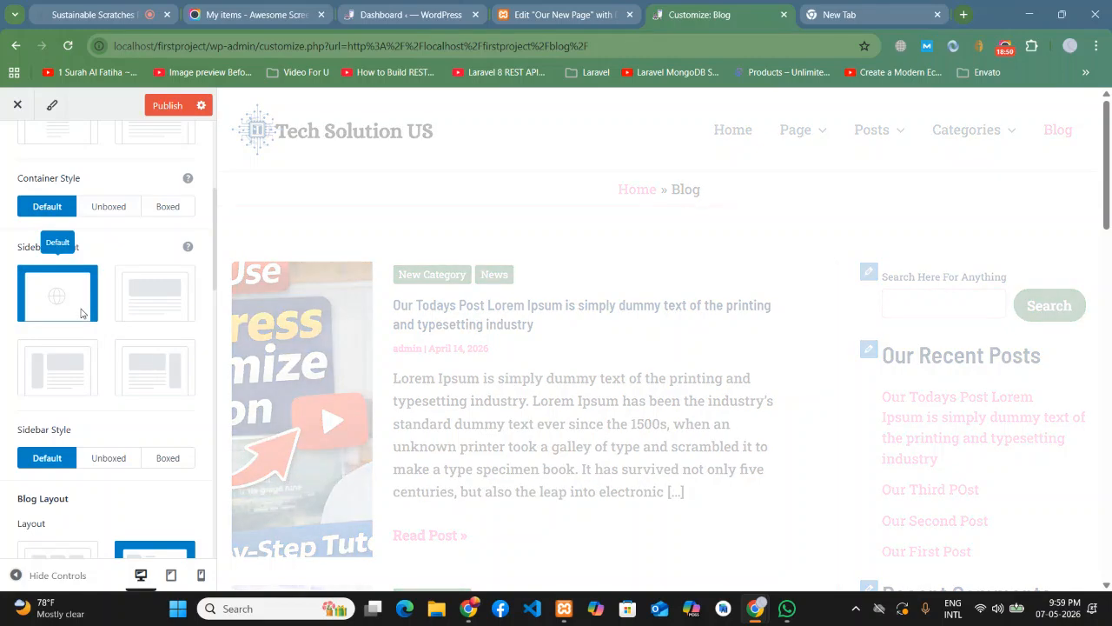
pyautogui.scroll(-8, 875, 350)
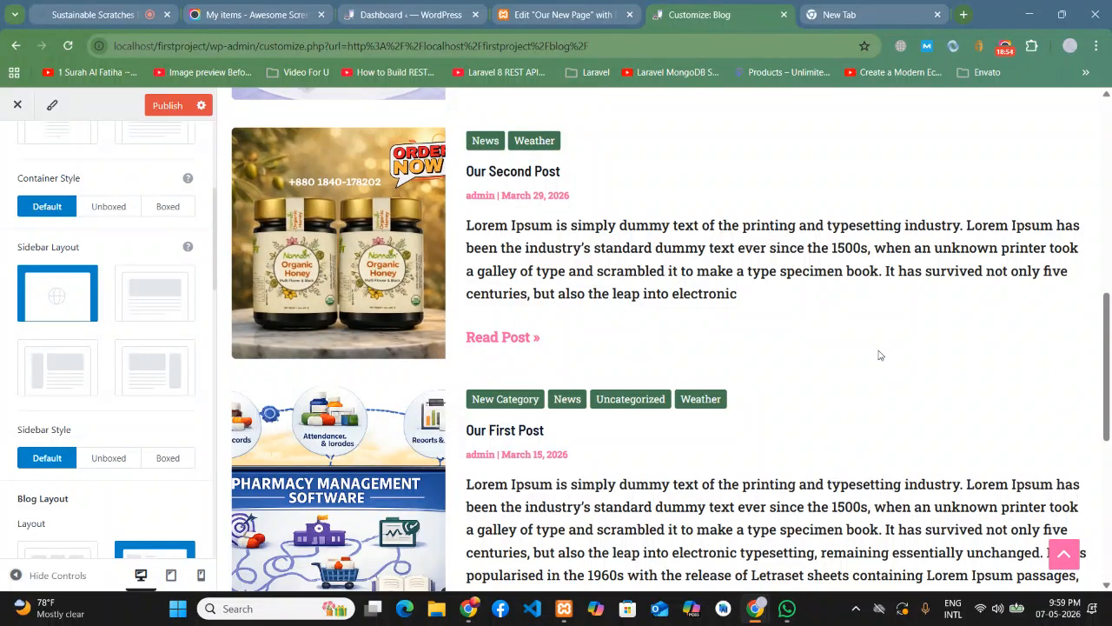
pyautogui.scroll(8, 878, 355)
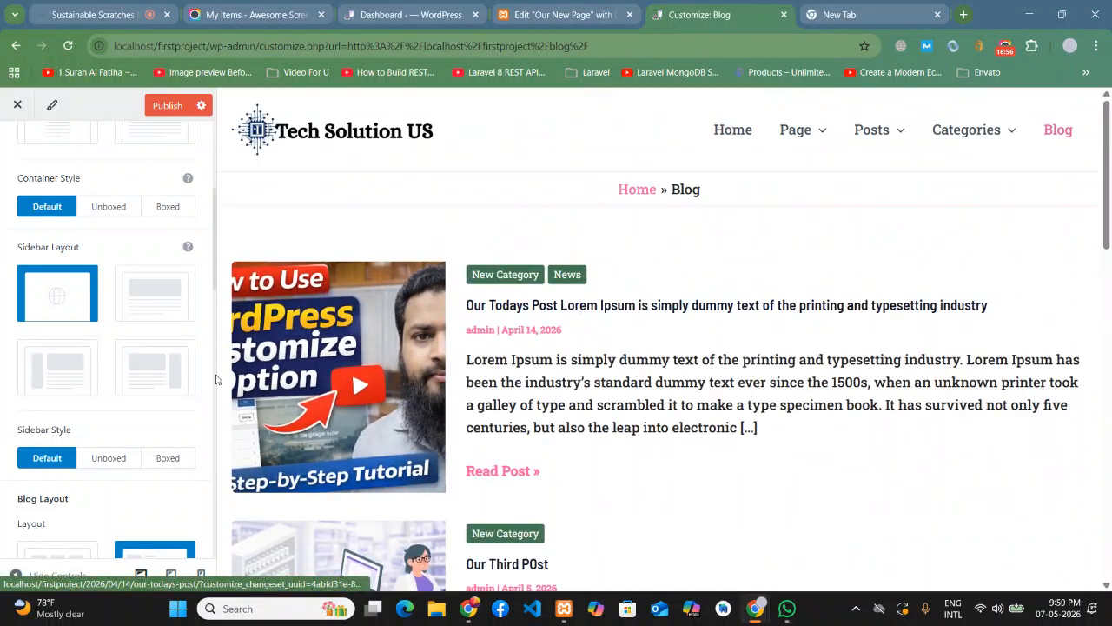
pyautogui.click(70, 385)
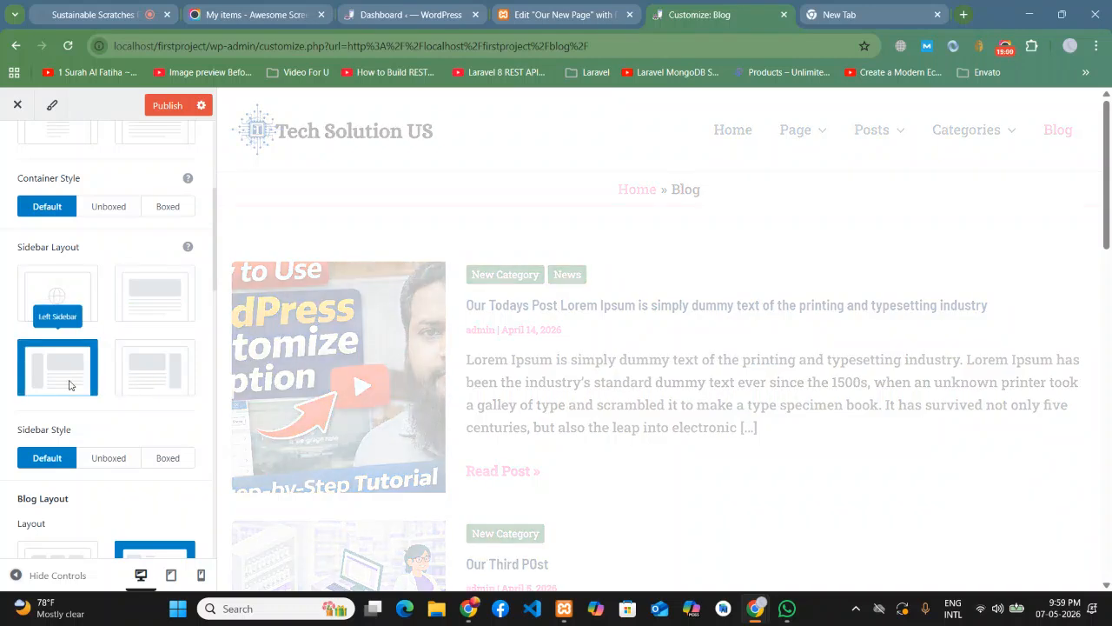
pyautogui.scroll(-3, 526, 376)
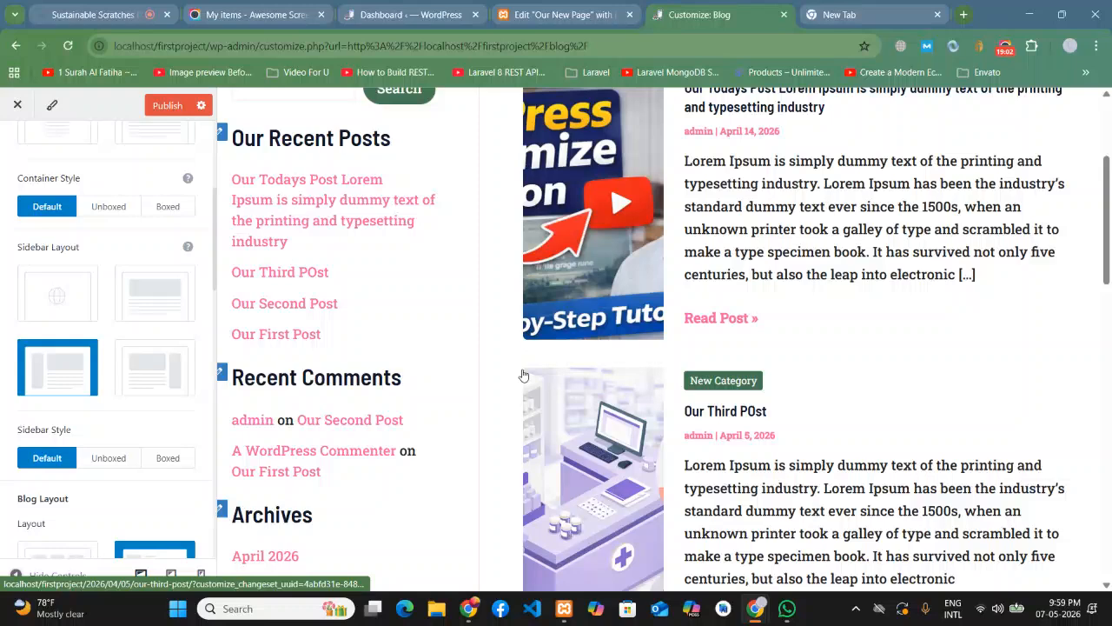
pyautogui.scroll(4, 27, 392)
# - Go back through Post Types and reopen the Blog / Archive settings
pyautogui.click(16, 148)
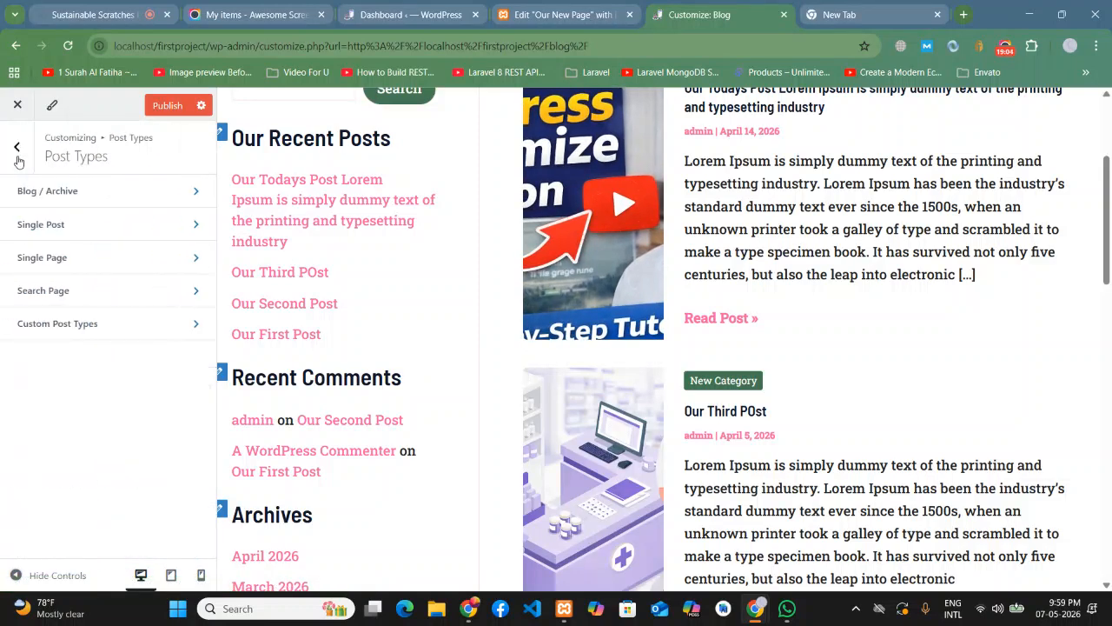
pyautogui.click(17, 154)
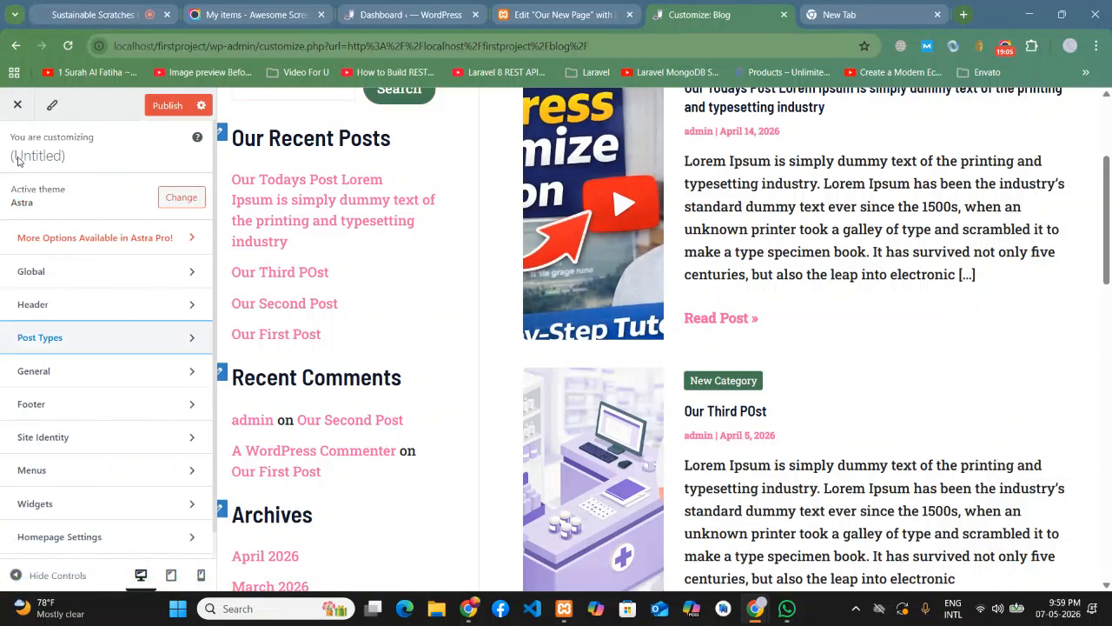
pyautogui.click(77, 345)
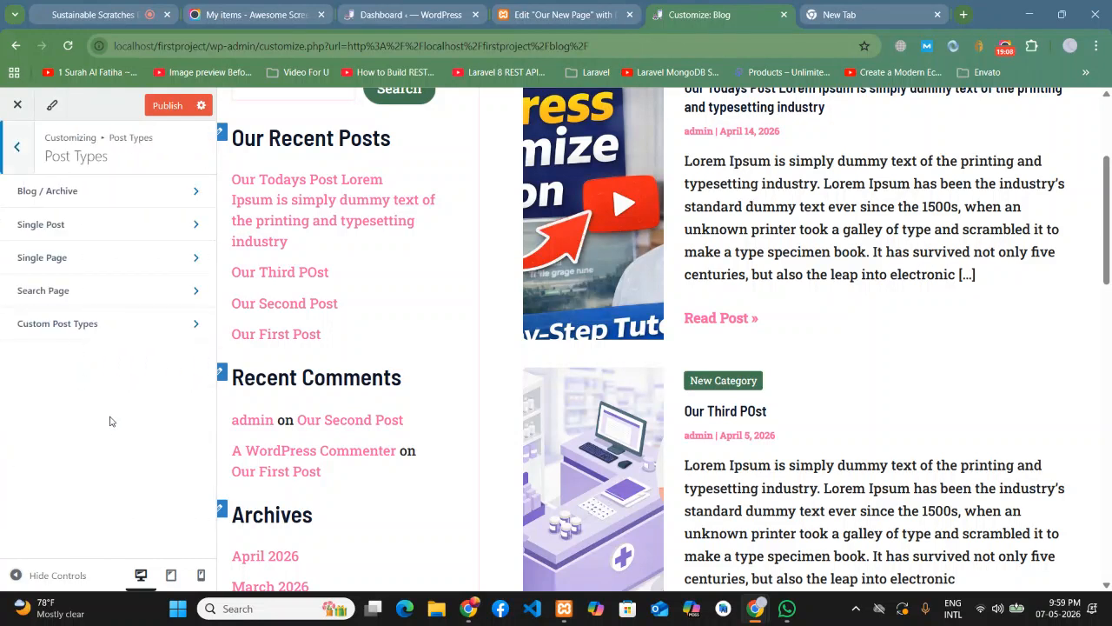
pyautogui.click(74, 192)
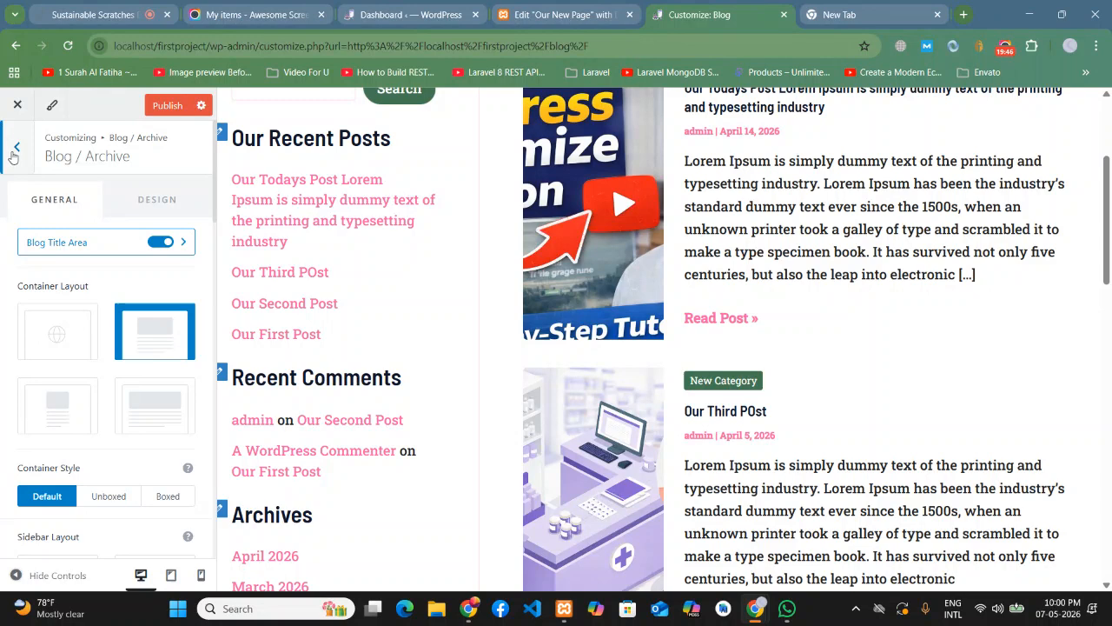
pyautogui.click(13, 154)
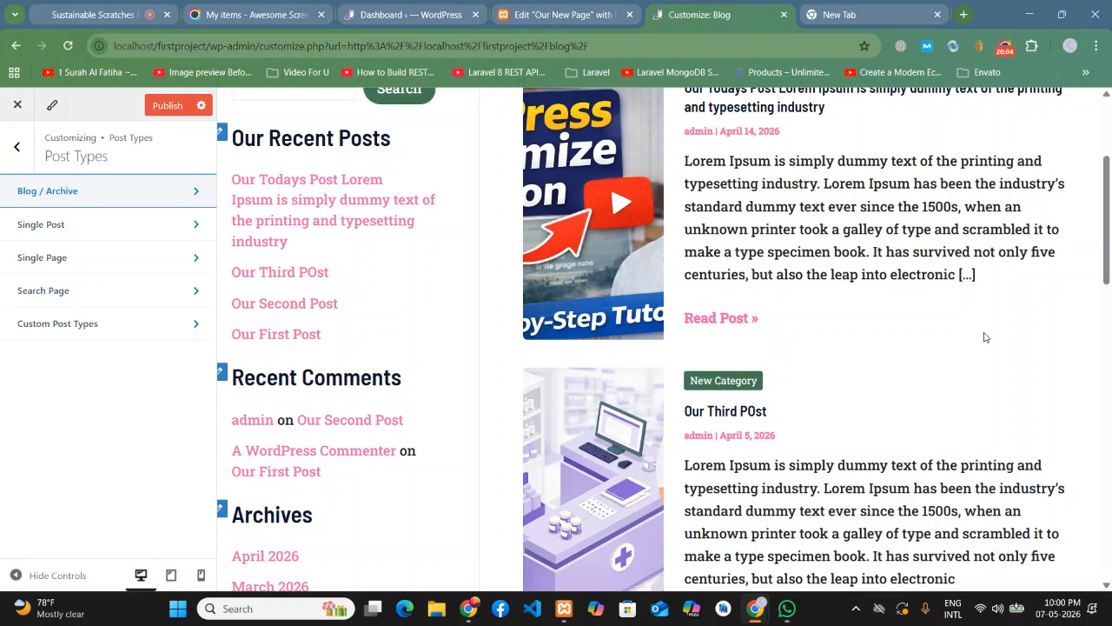
pyautogui.click(30, 160)
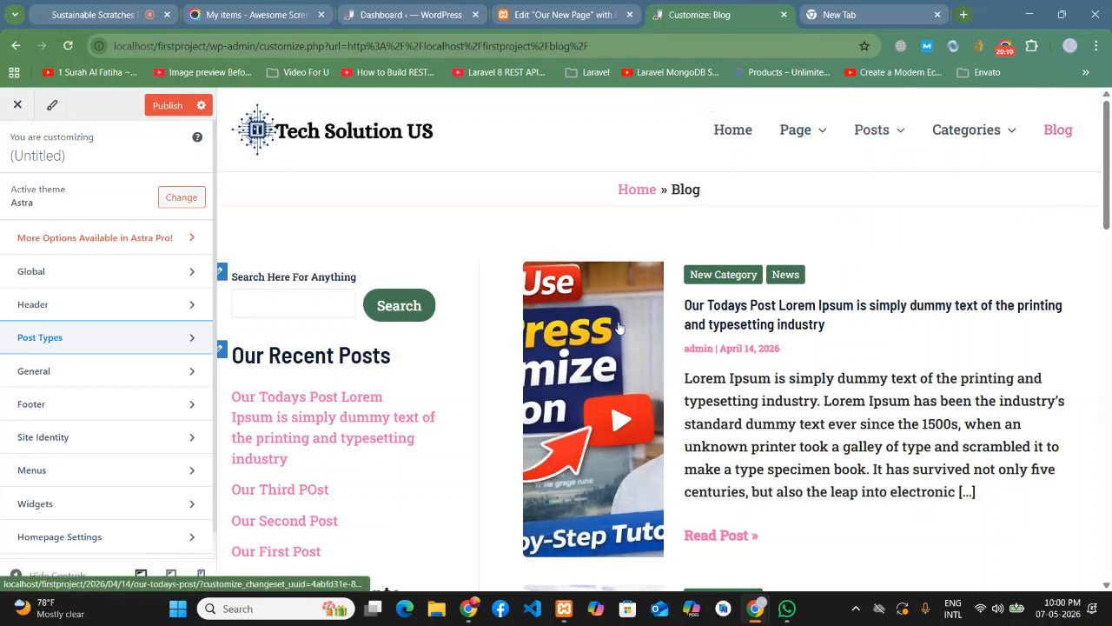
pyautogui.click(58, 344)
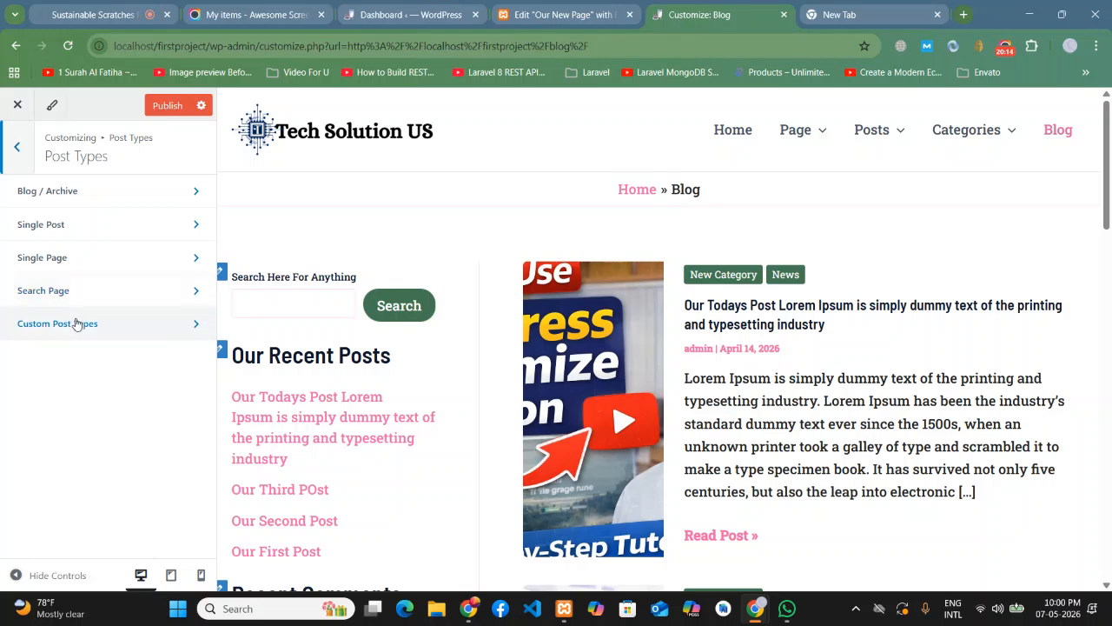
pyautogui.click(58, 203)
pyautogui.scroll(-3, 71, 313)
pyautogui.scroll(-3, 72, 313)
pyautogui.scroll(-1, 7, 359)
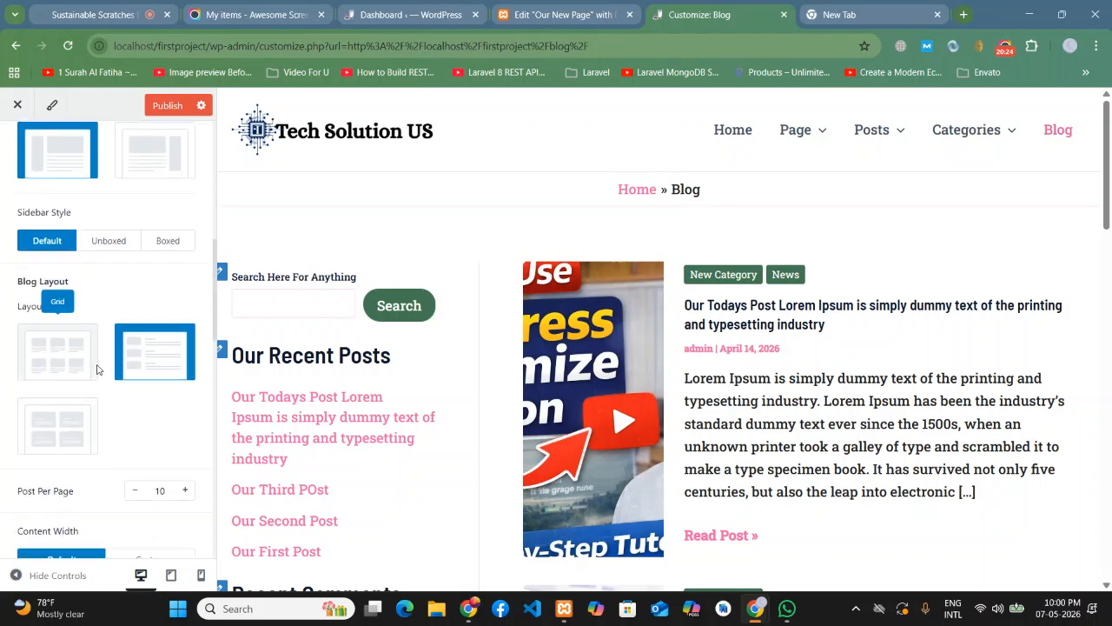
pyautogui.scroll(-1, 556, 352)
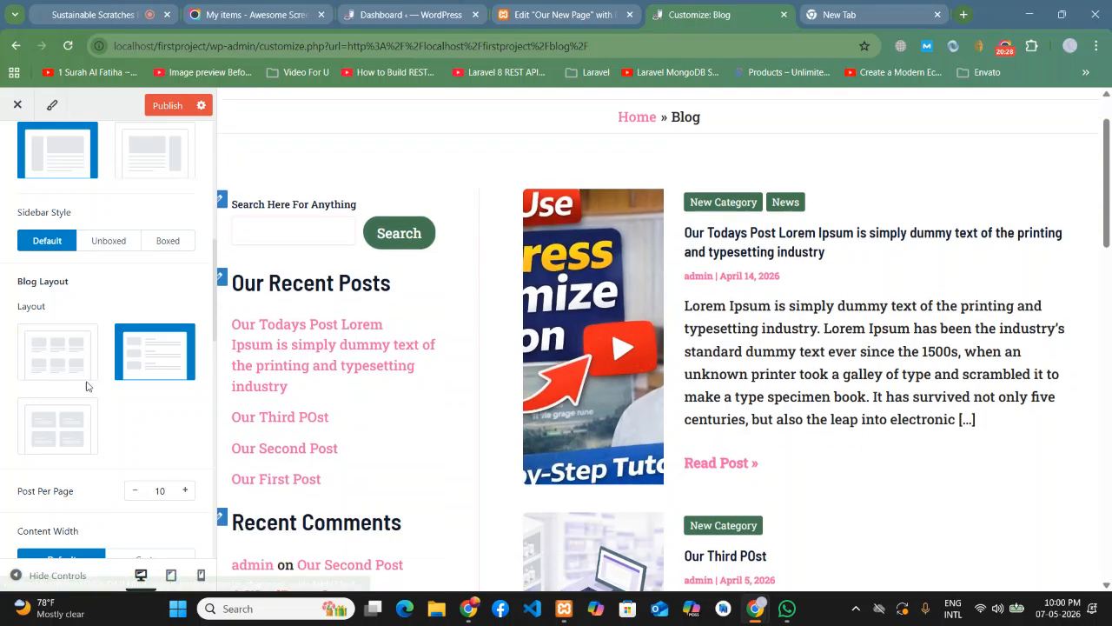
pyautogui.click(39, 361)
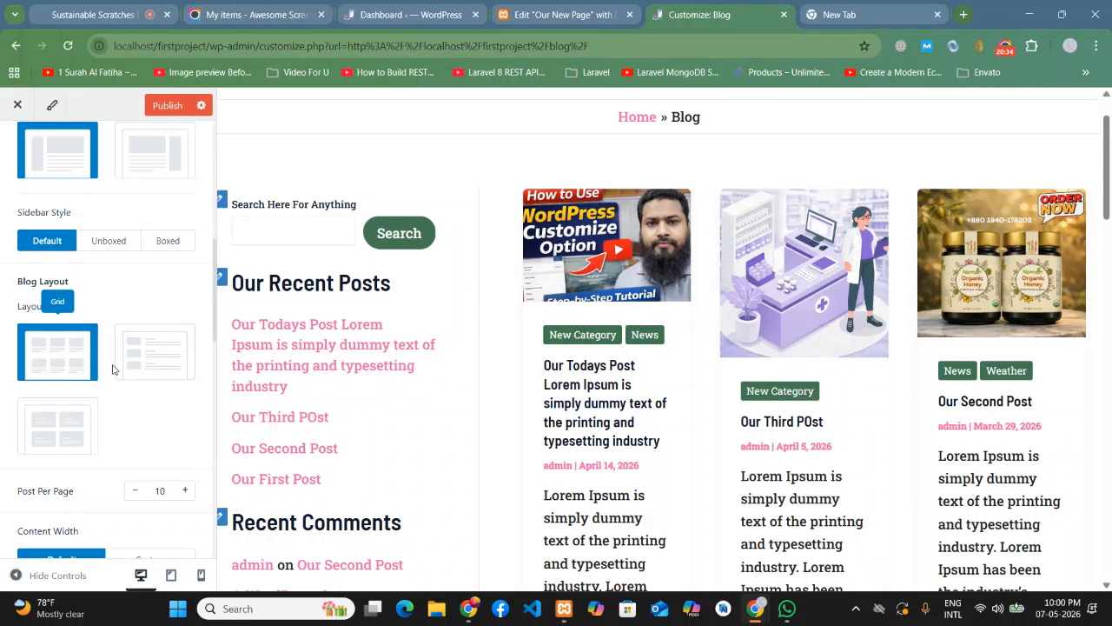
pyautogui.click(153, 366)
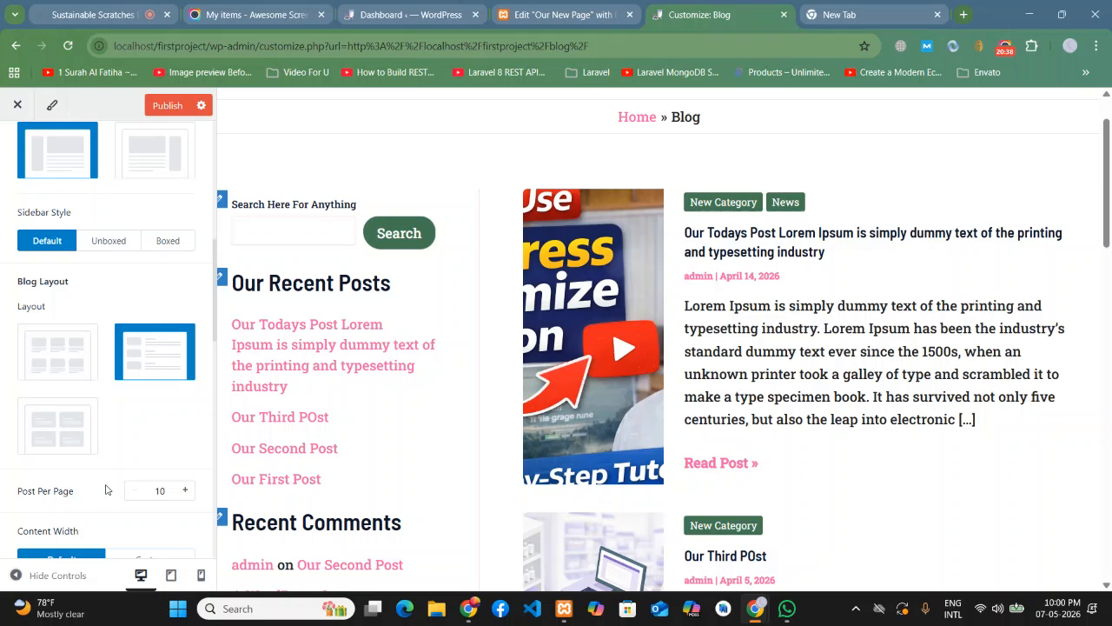
pyautogui.click(59, 450)
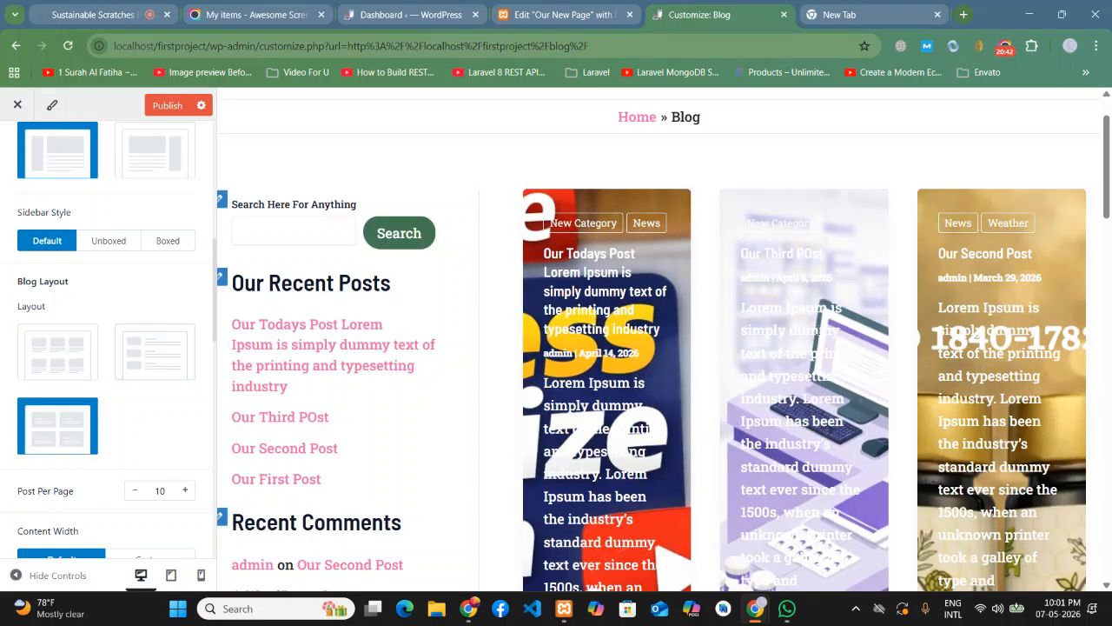
pyautogui.scroll(-6, 671, 328)
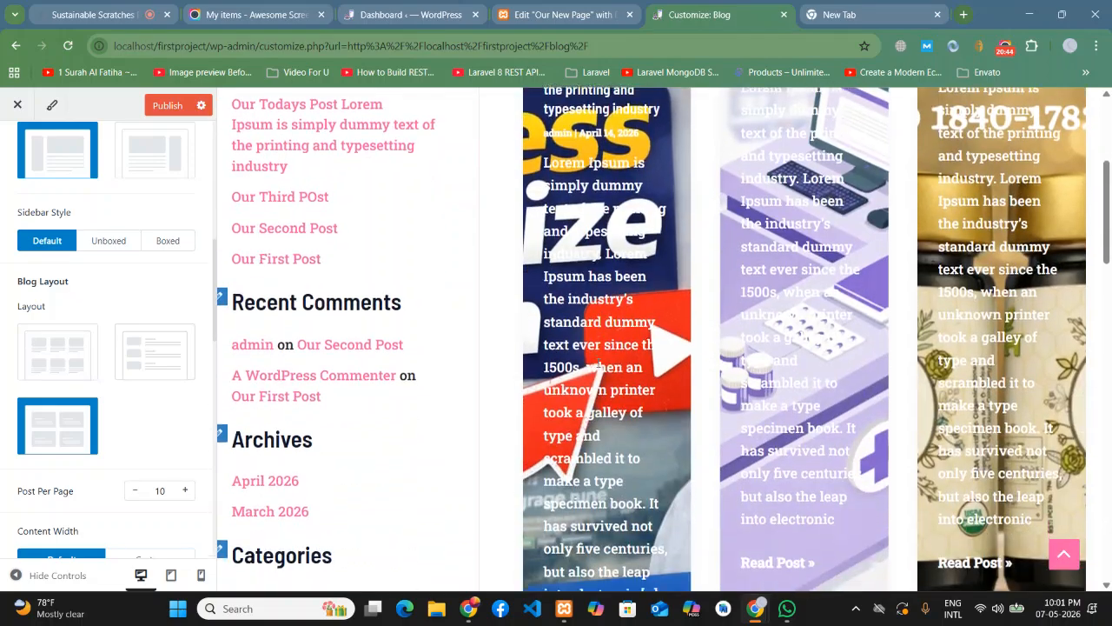
pyautogui.scroll(3, 671, 329)
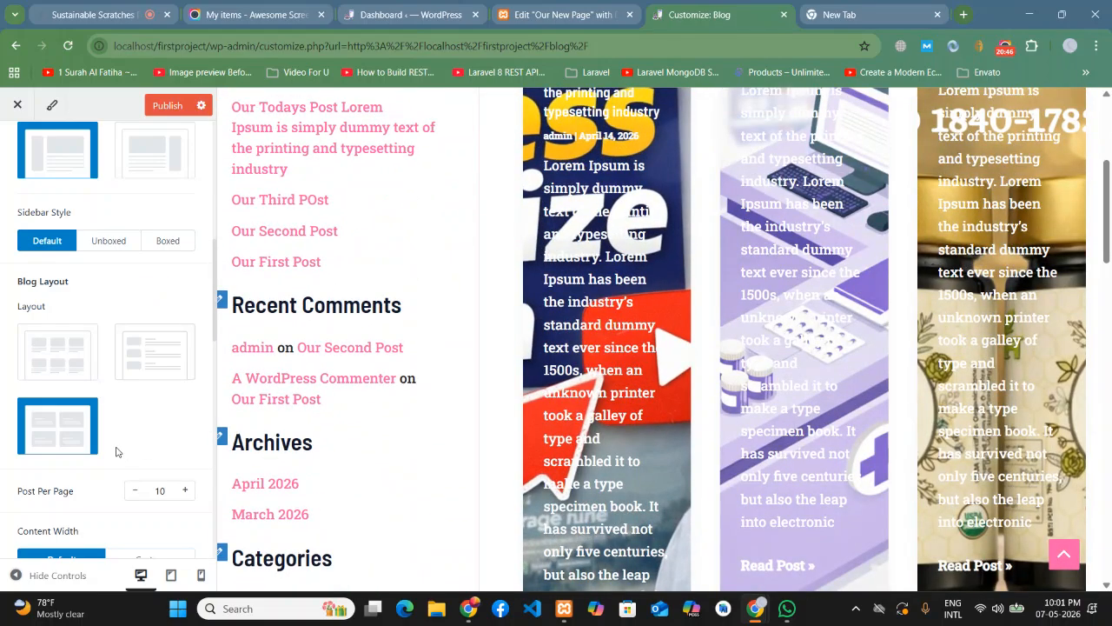
pyautogui.click(144, 375)
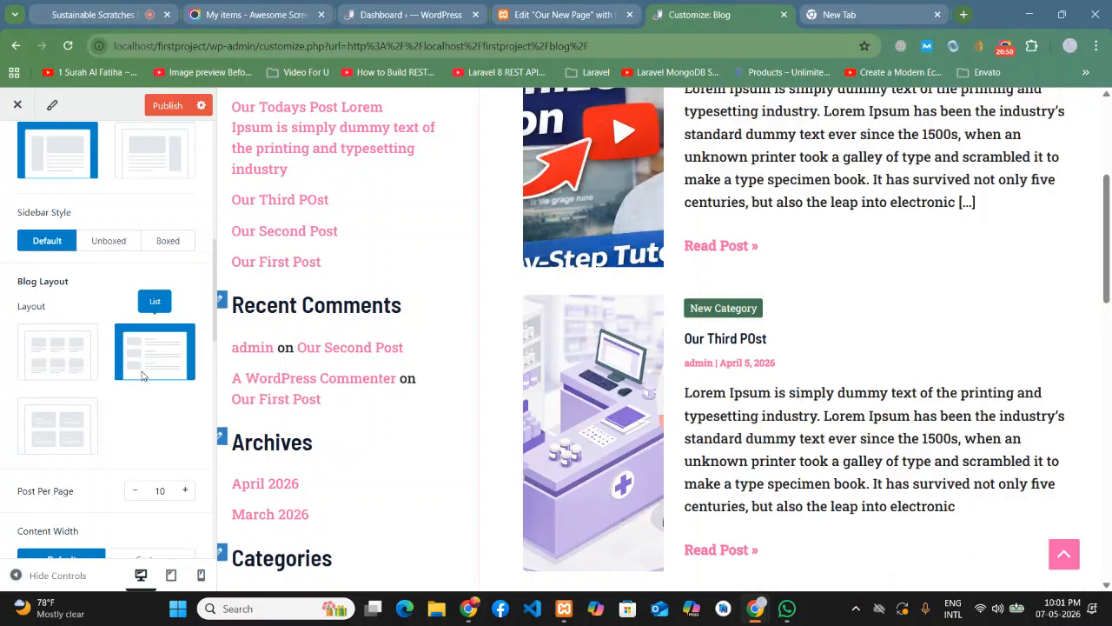
pyautogui.scroll(-8, 1015, 325)
pyautogui.scroll(-3, 1010, 331)
pyautogui.scroll(15, 1008, 332)
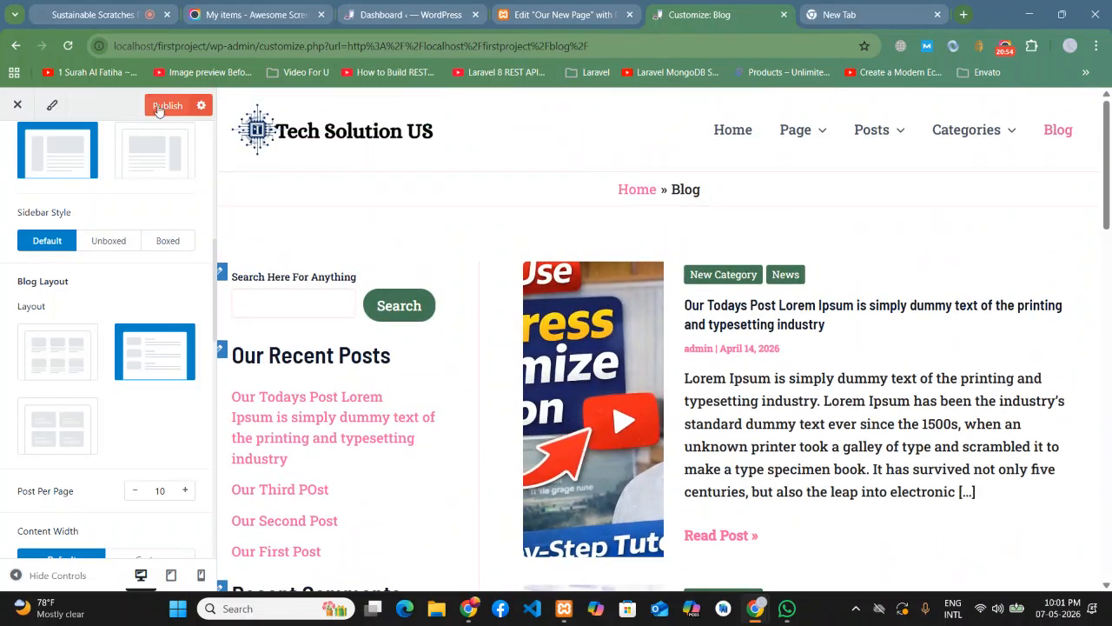
# - Publish the List layout and left sidebar, then review the Sidebar Layout settings
pyautogui.click(166, 105)
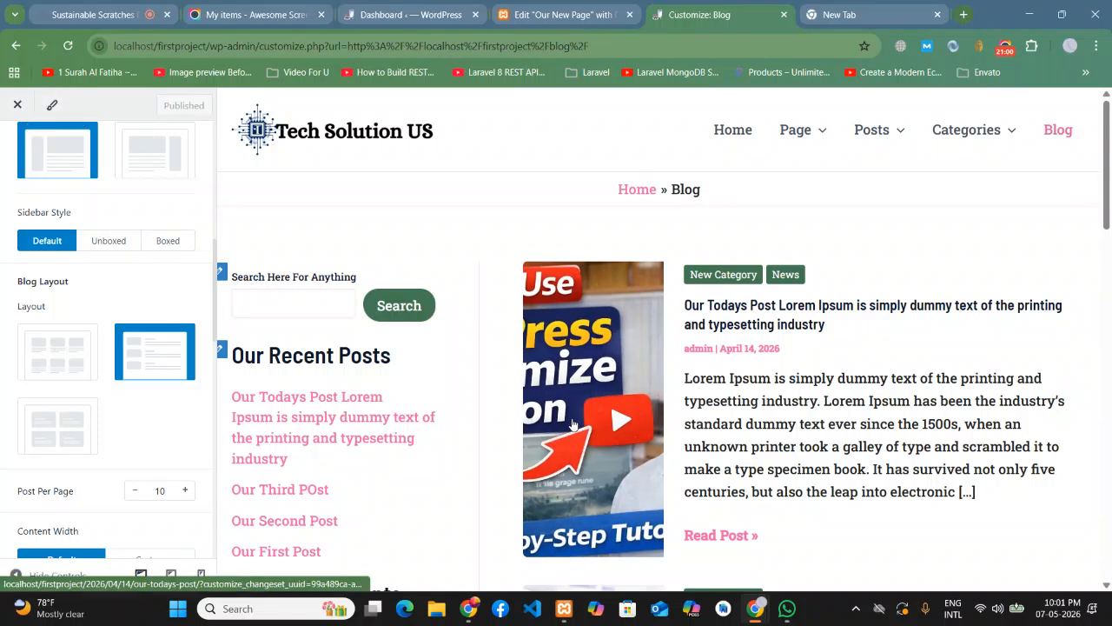
pyautogui.scroll(-5, 333, 256)
pyautogui.scroll(5, 333, 256)
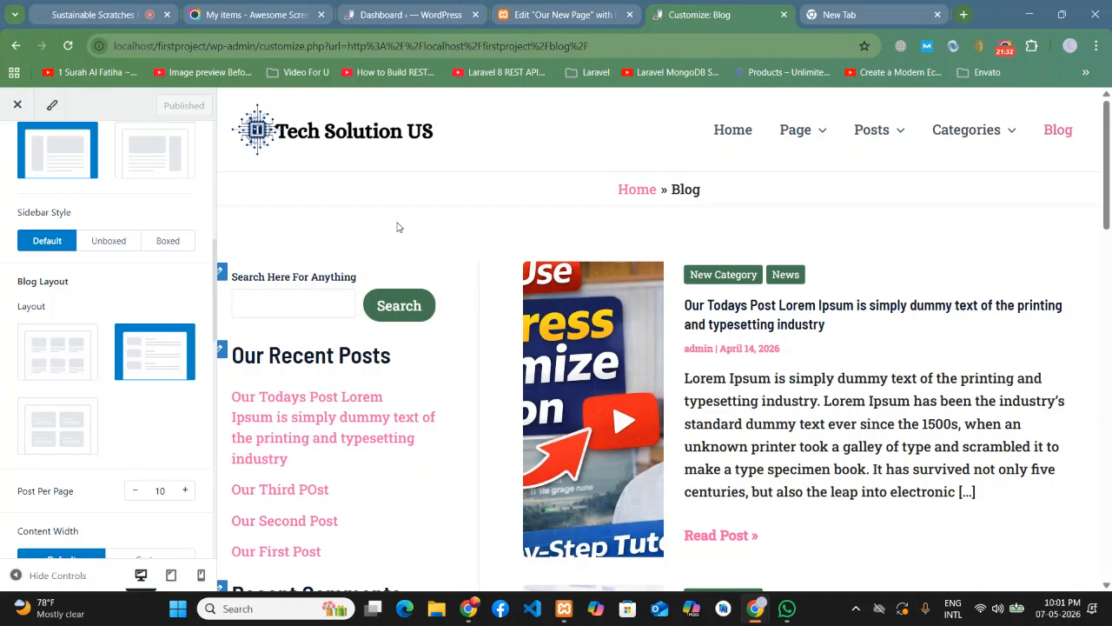
pyautogui.scroll(3, 52, 174)
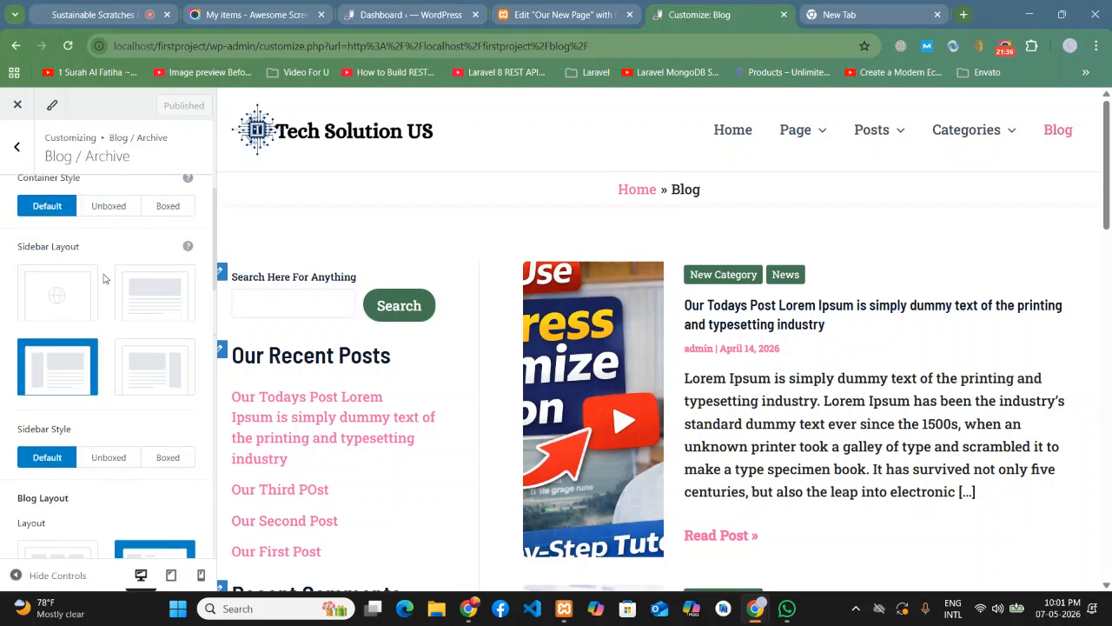
pyautogui.scroll(-1, 112, 336)
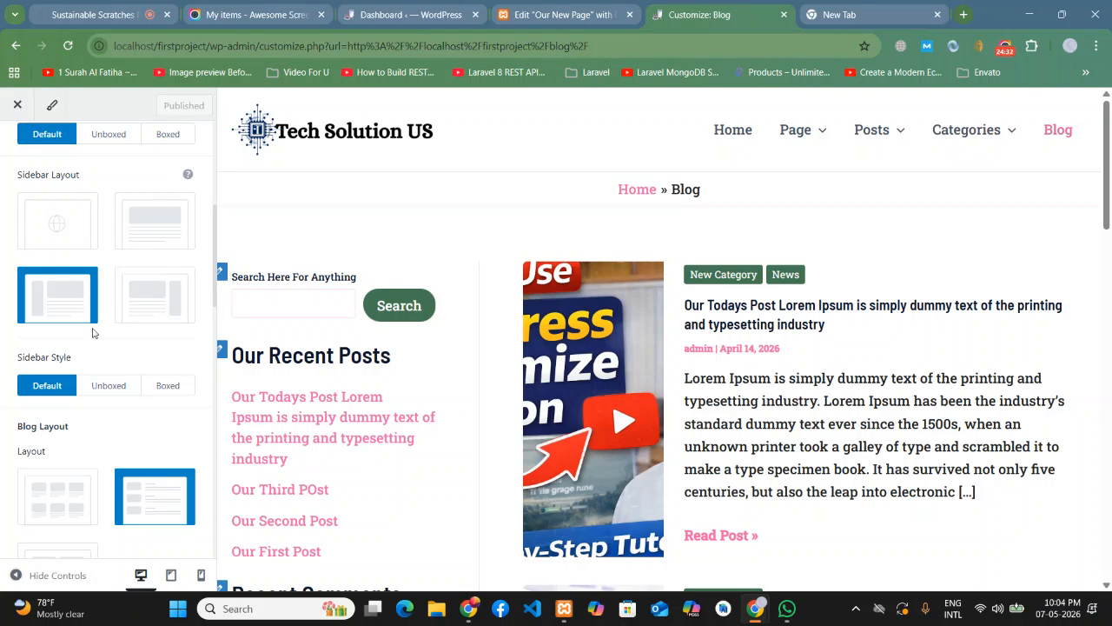
# - Exit the Astra Customizer to see the live Blog page with its left sidebar
pyautogui.scroll(5, 156, 279)
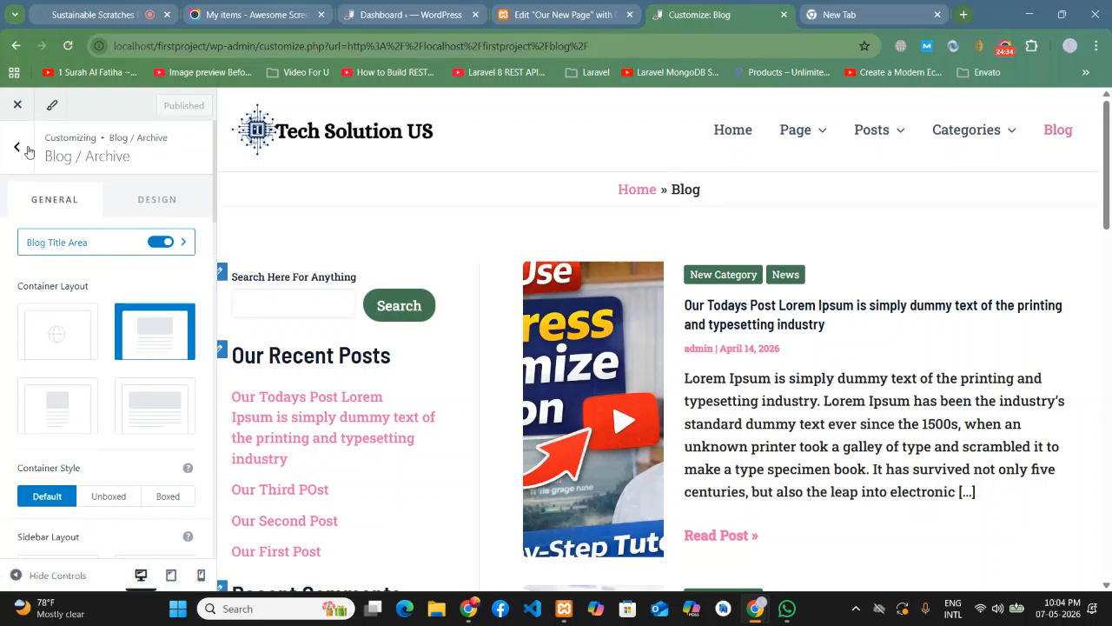
pyautogui.click(17, 105)
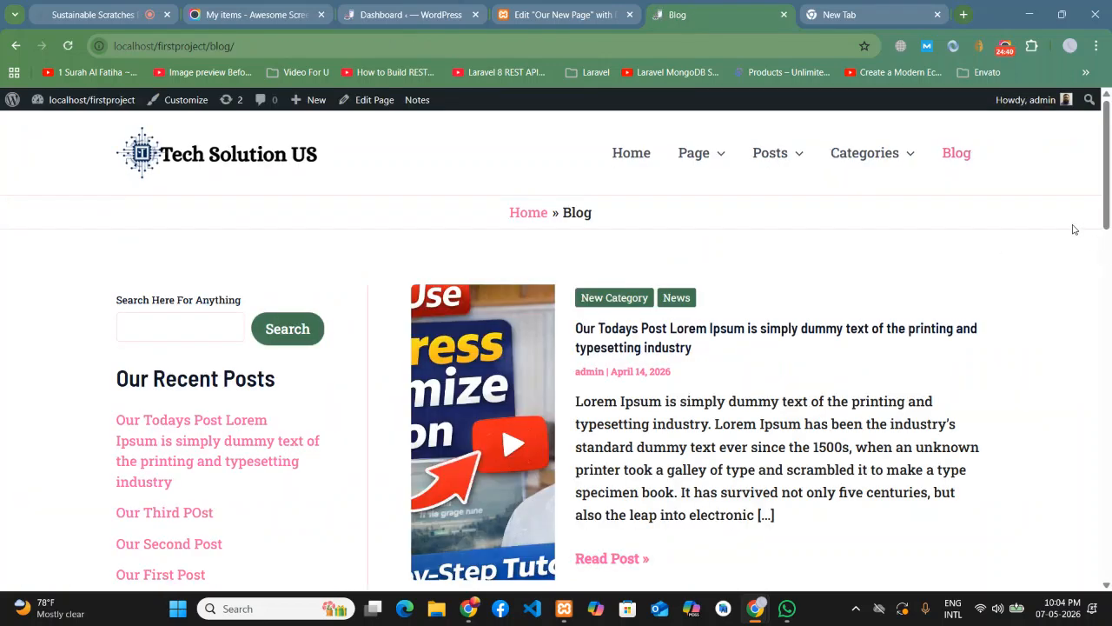
# - From the WordPress Dashboard, go to Elementor's Theme Builder and add a new Archive template
pyautogui.click(515, 5)
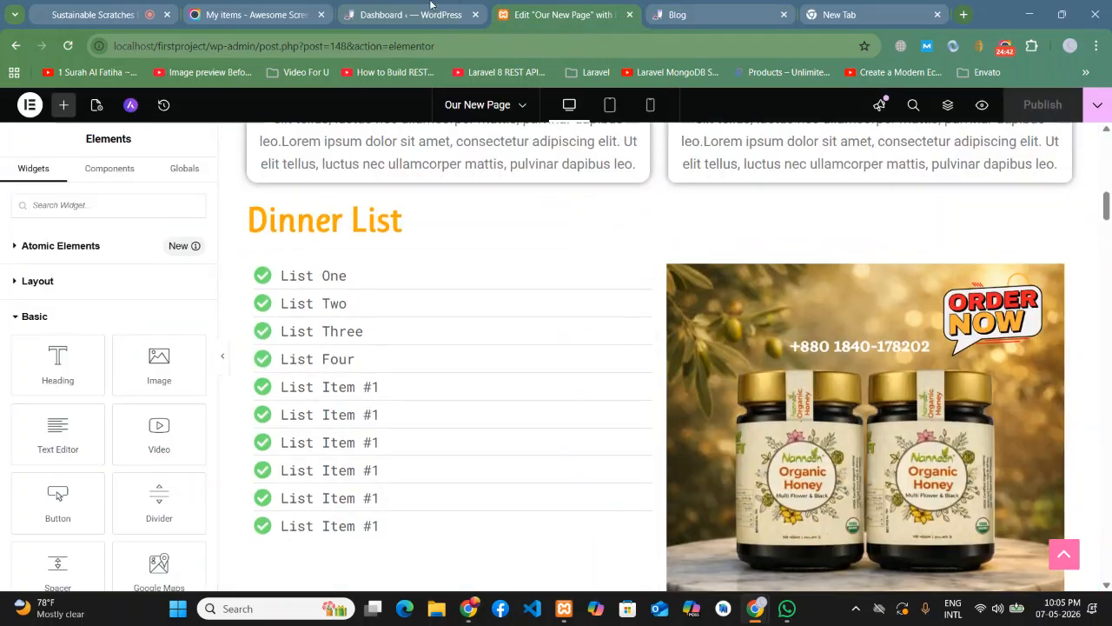
pyautogui.click(420, 9)
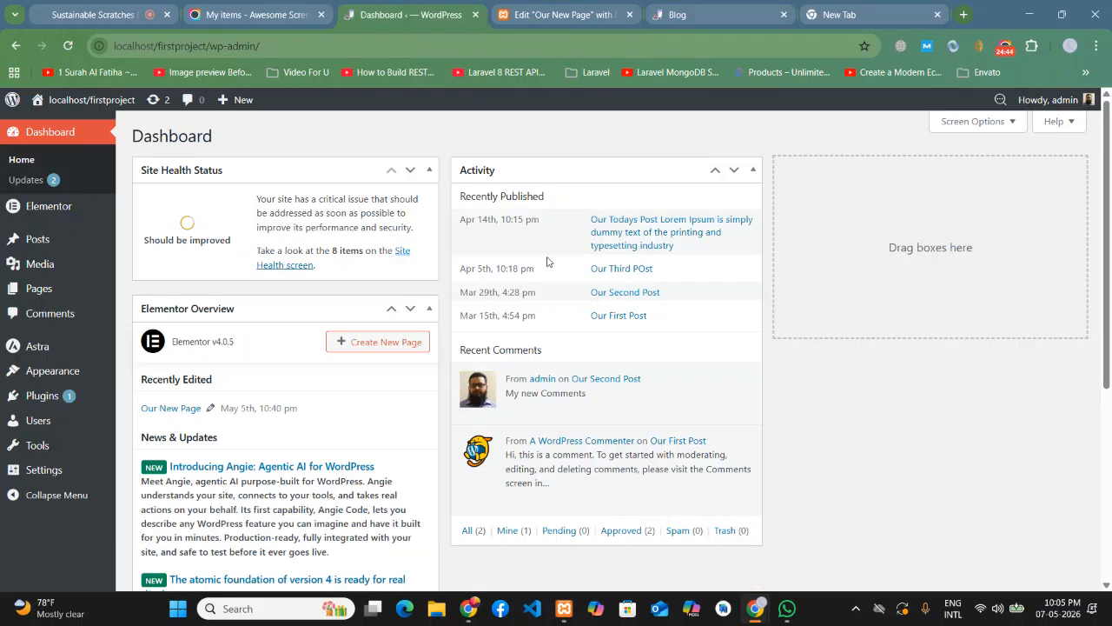
pyautogui.moveTo(71, 215)
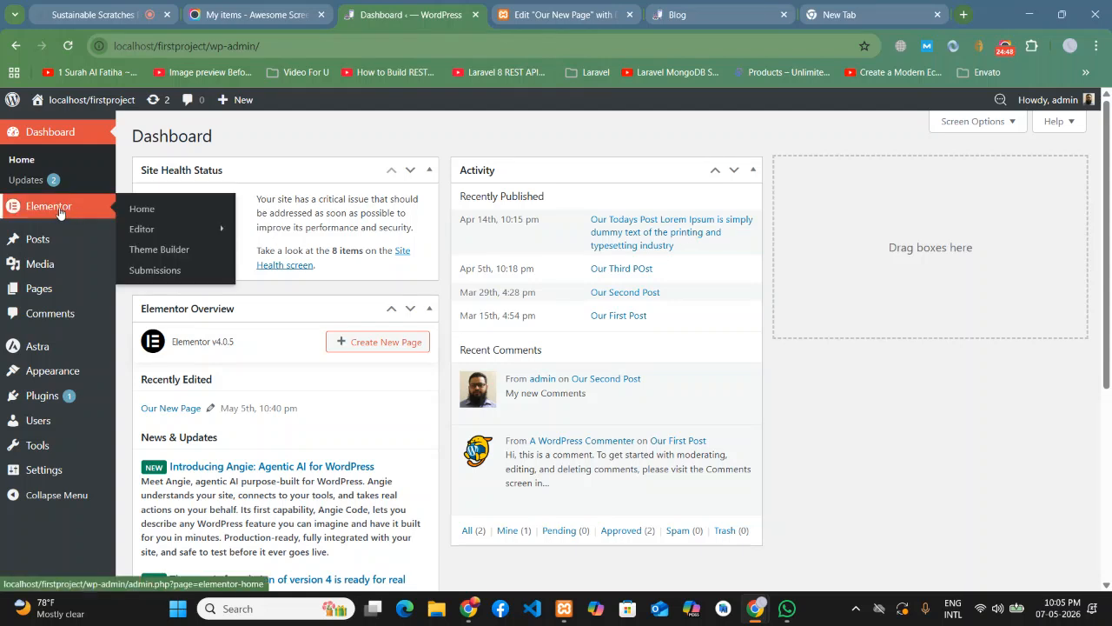
pyautogui.click(165, 254)
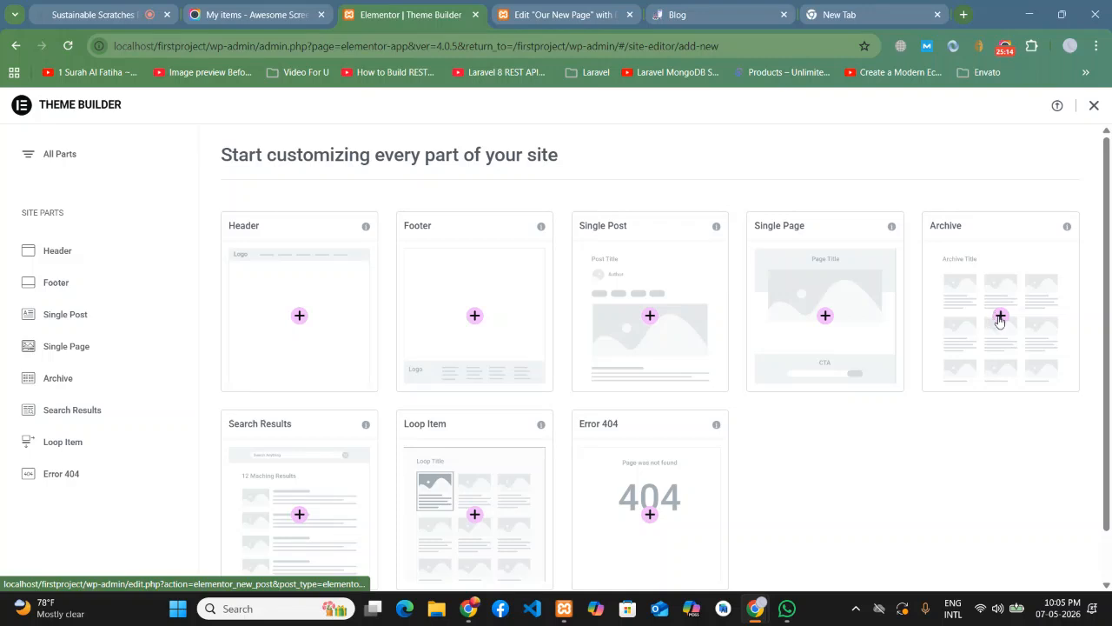
pyautogui.click(1000, 320)
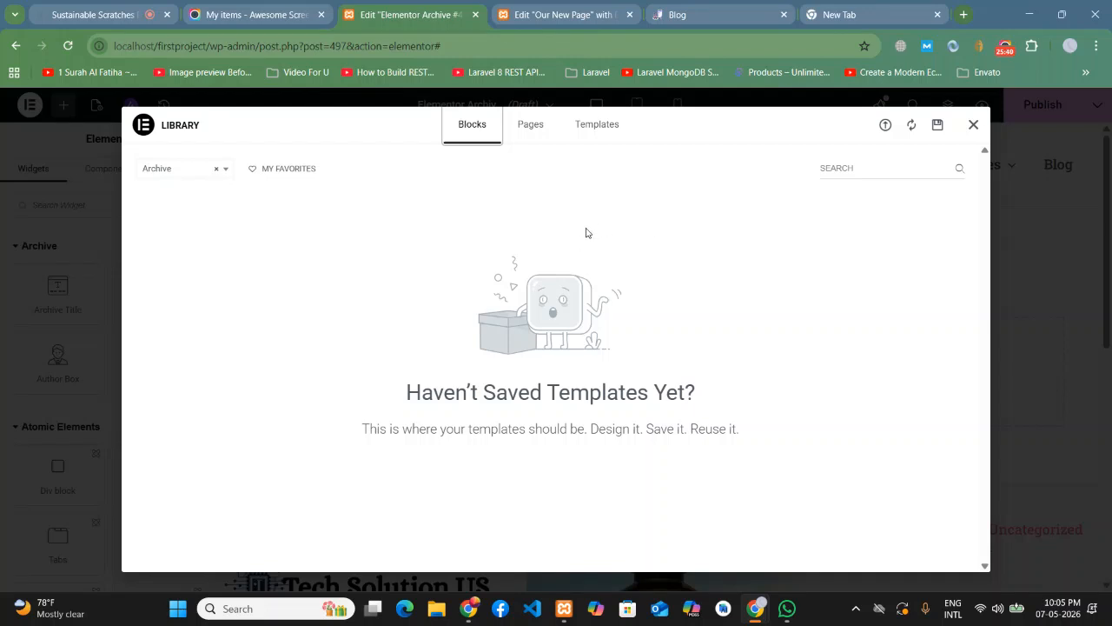
# - Close the template library without inserting a design, then bring up the blank Archive's Publish Settings
pyautogui.click(525, 136)
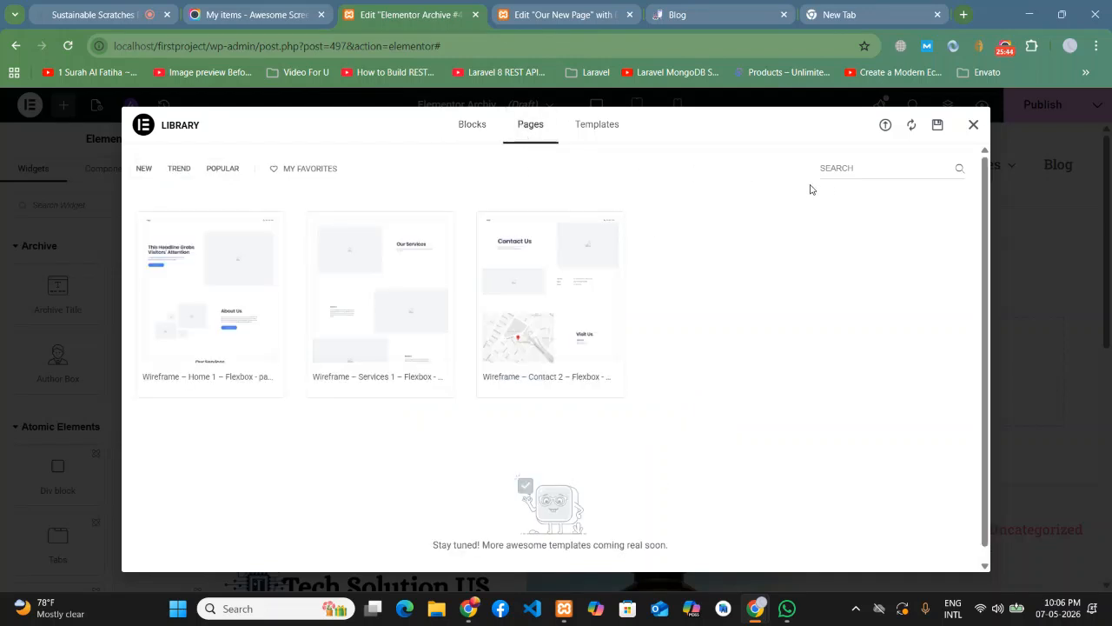
pyautogui.scroll(-1, 696, 294)
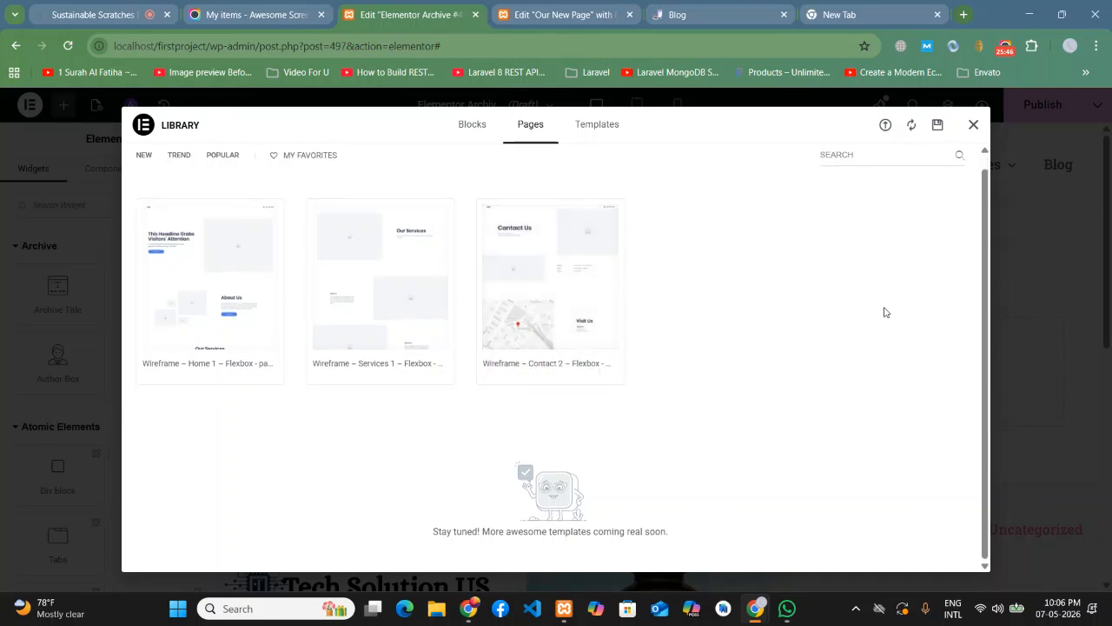
pyautogui.click(974, 125)
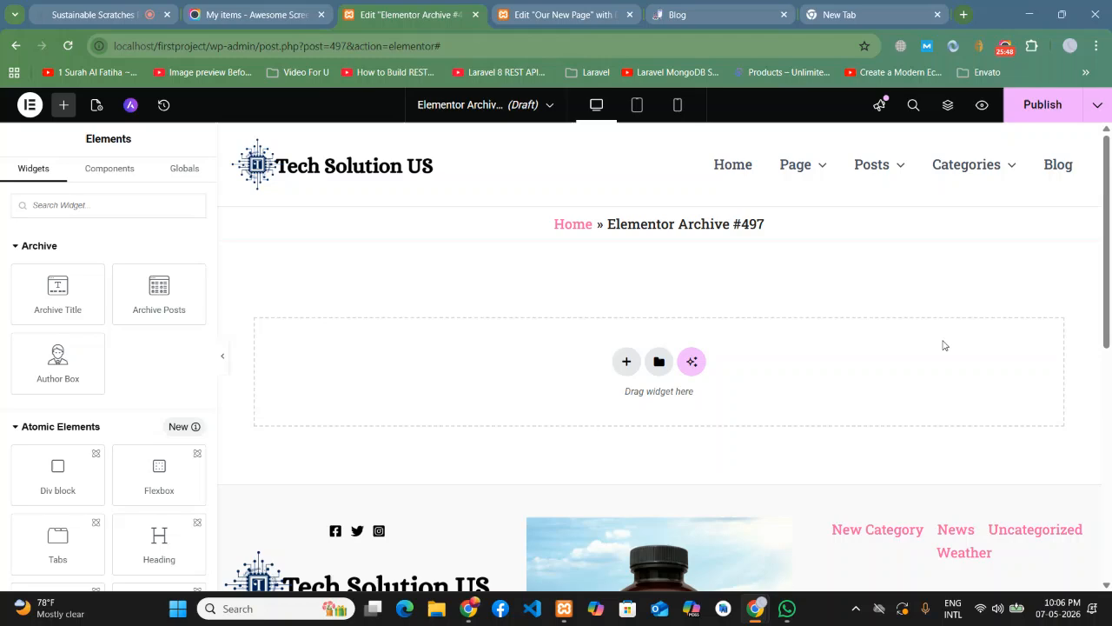
pyautogui.scroll(-2, 751, 350)
pyautogui.scroll(2, 821, 352)
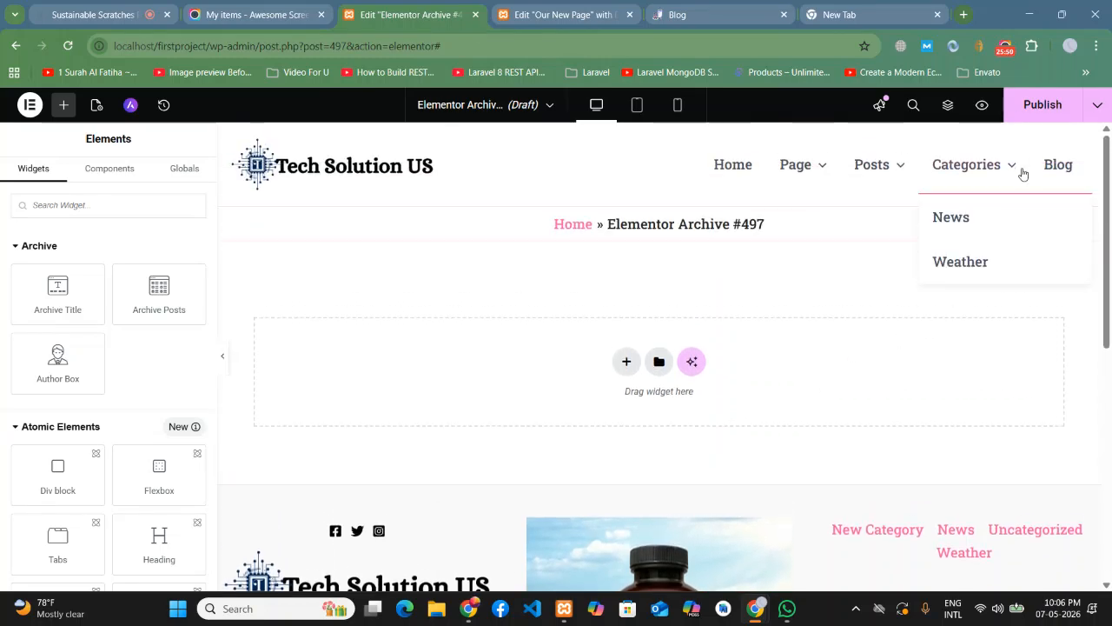
pyautogui.click(1041, 108)
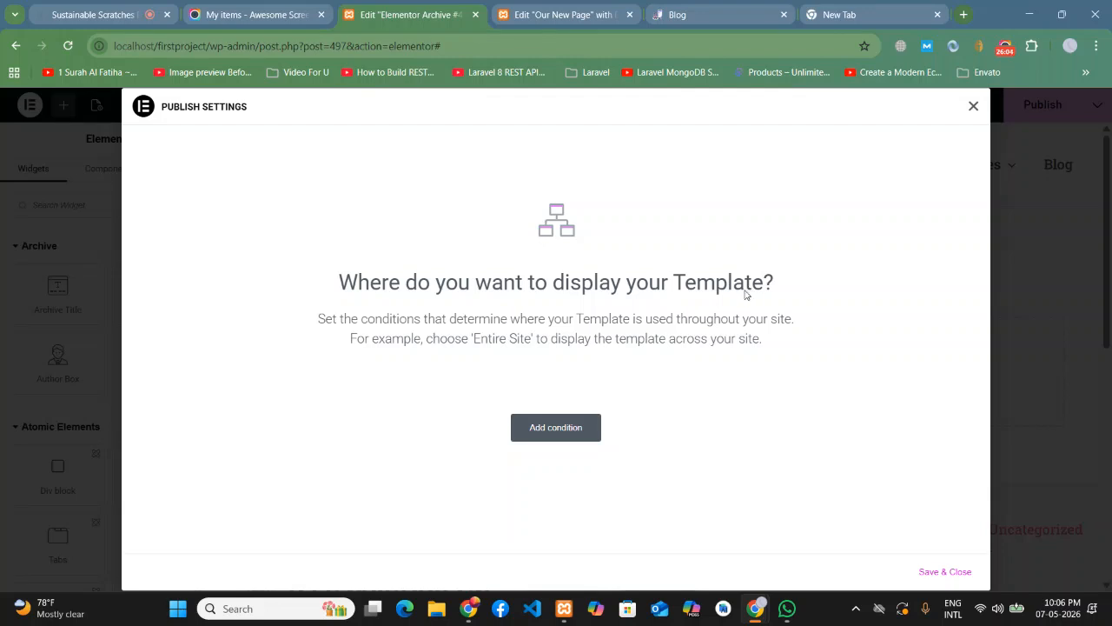
# - Publish the empty Archive template with an Include condition for the Posts archive
pyautogui.click(555, 428)
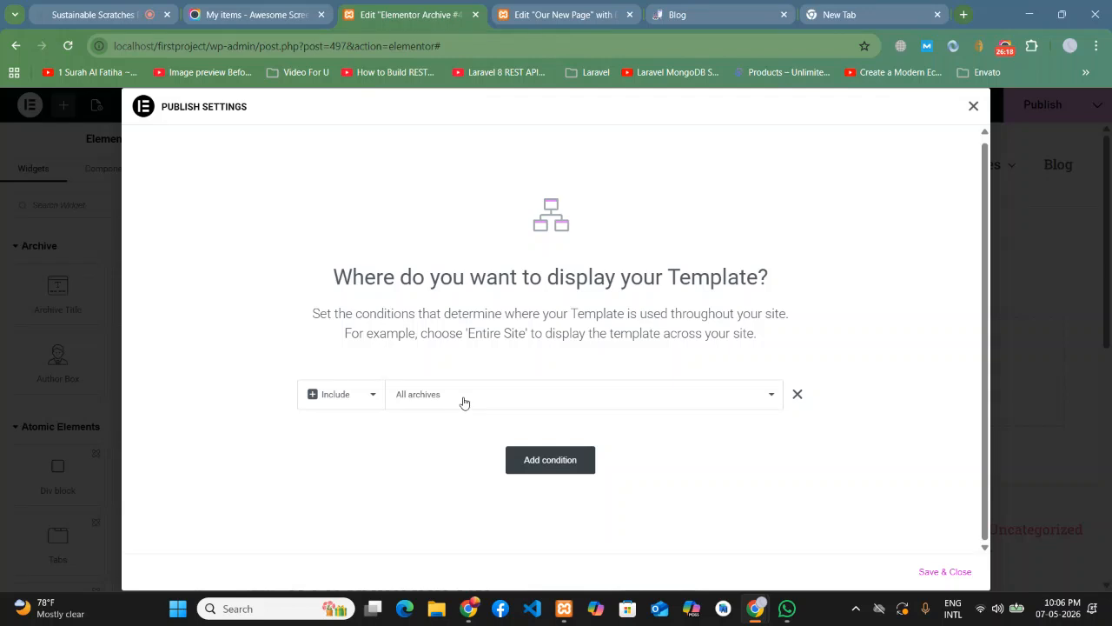
pyautogui.click(464, 402)
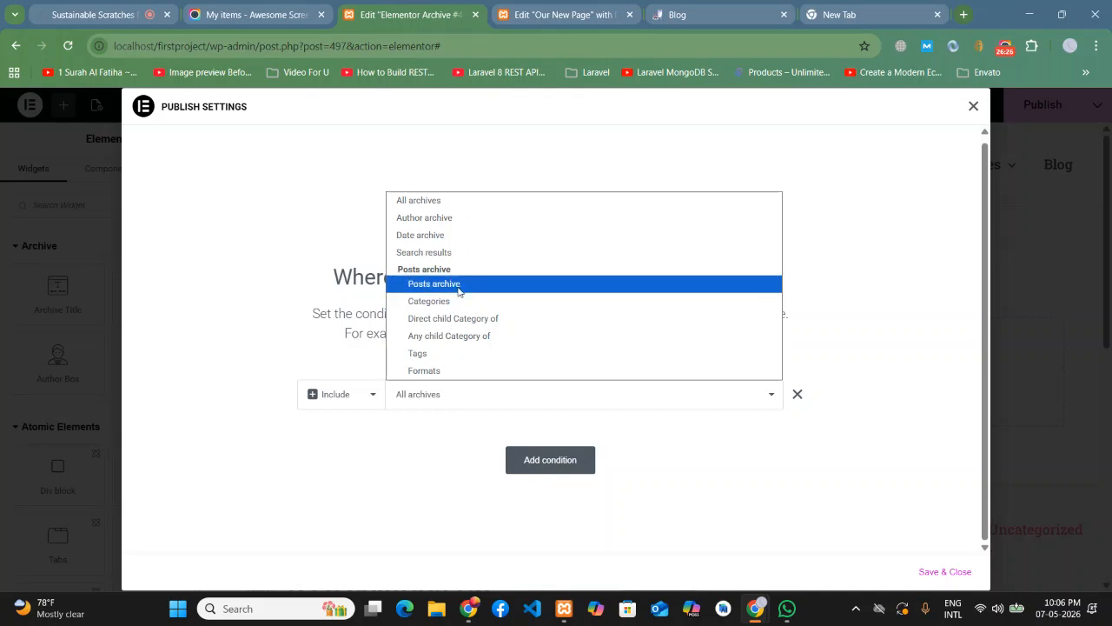
pyautogui.click(459, 291)
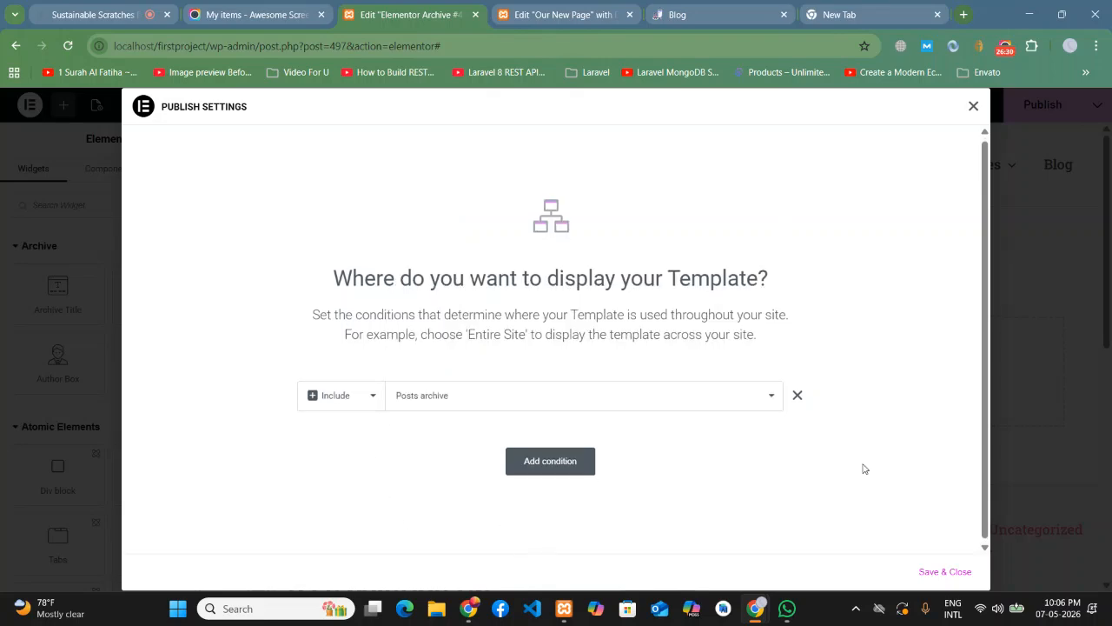
pyautogui.click(937, 572)
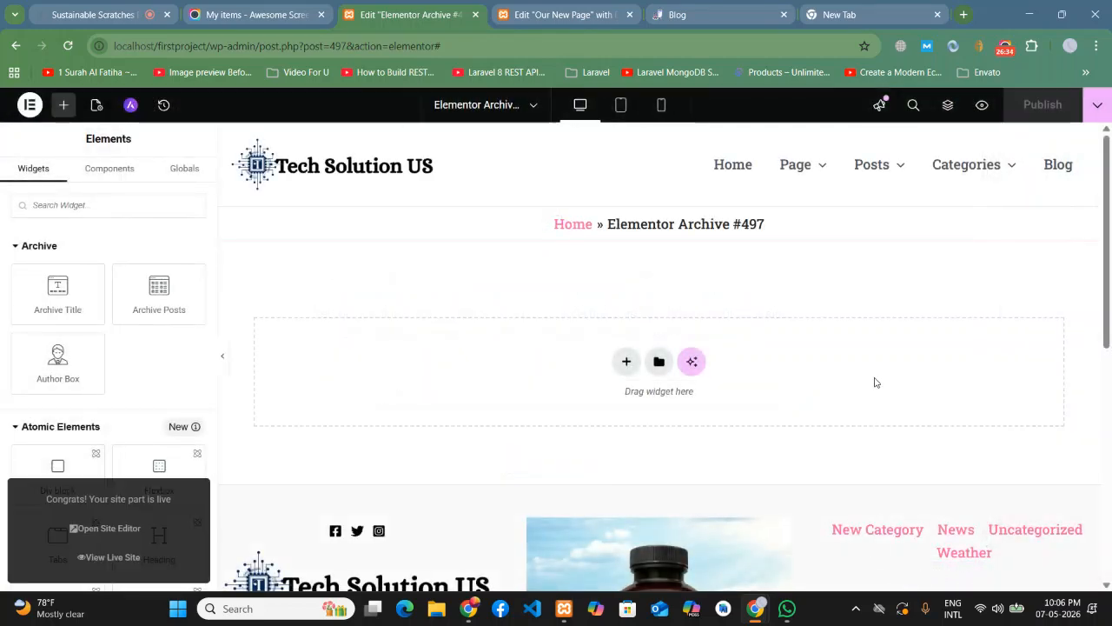
pyautogui.click(554, 17)
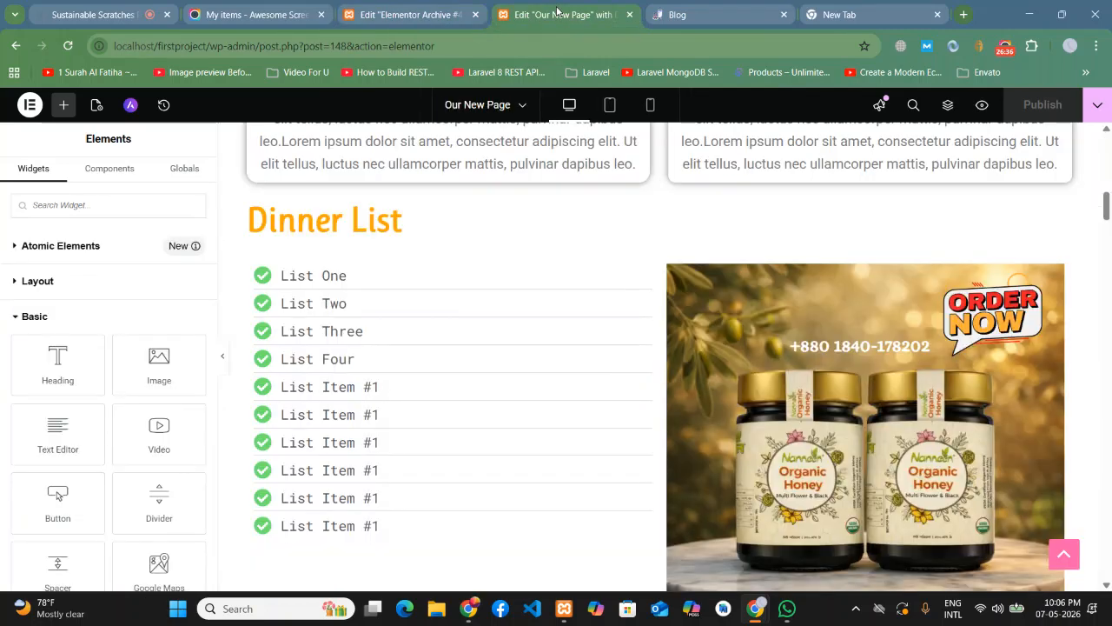
# - Reload the live Blog page to confirm it now shows no posts
pyautogui.click(695, 15)
pyautogui.click(955, 154)
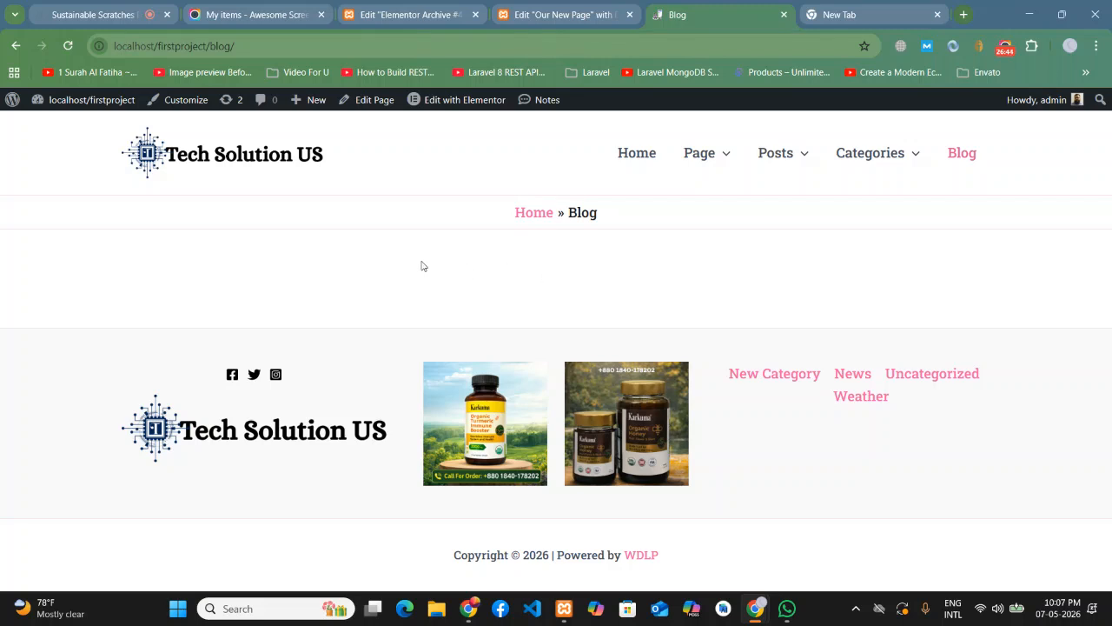
pyautogui.click(970, 164)
# - Close the Elementor Archive editor and go to the admin Dashboard from the site menu
pyautogui.click(408, 7)
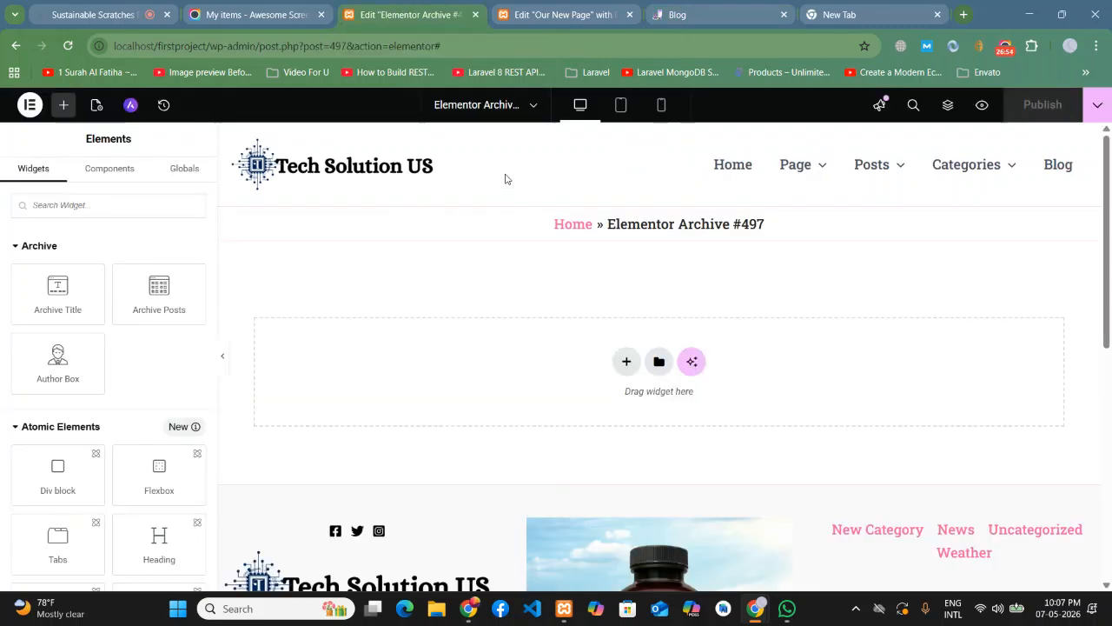
pyautogui.click(476, 15)
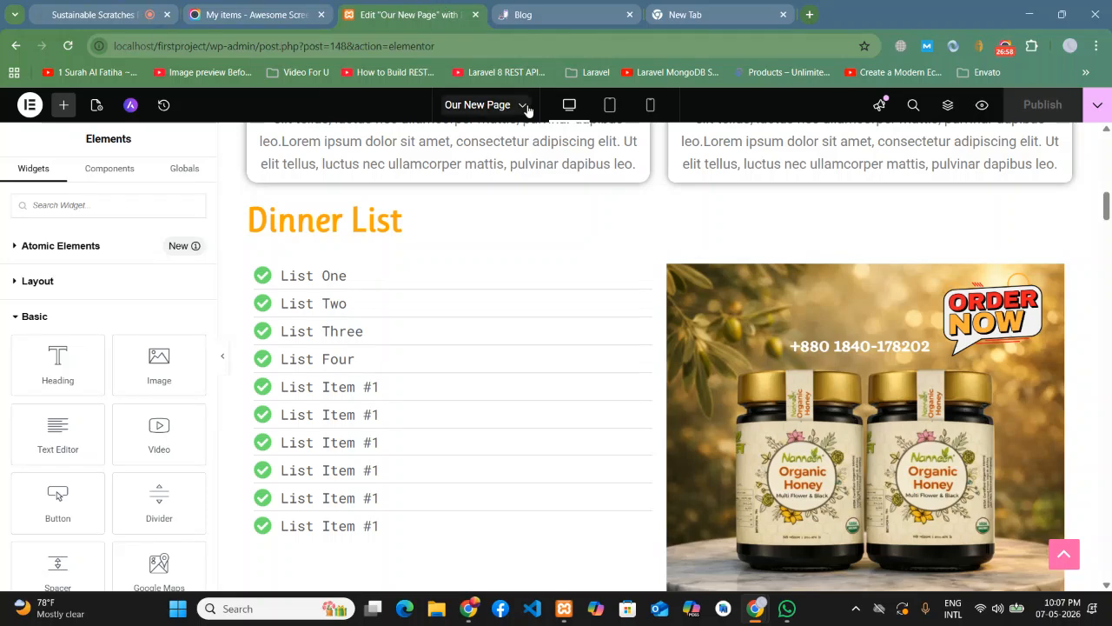
pyautogui.hotkey('ctrl', 'Tab')
pyautogui.moveTo(73, 102)
pyautogui.click(67, 130)
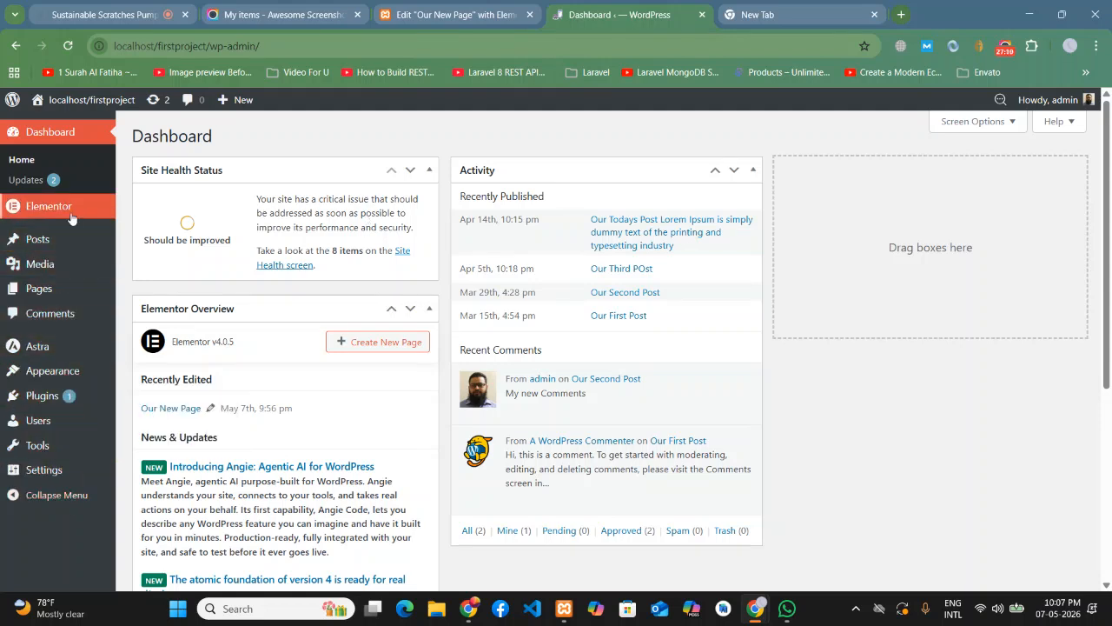
# - Go to Elementor's Theme Builder to review the Archive templates list
pyautogui.moveTo(66, 214)
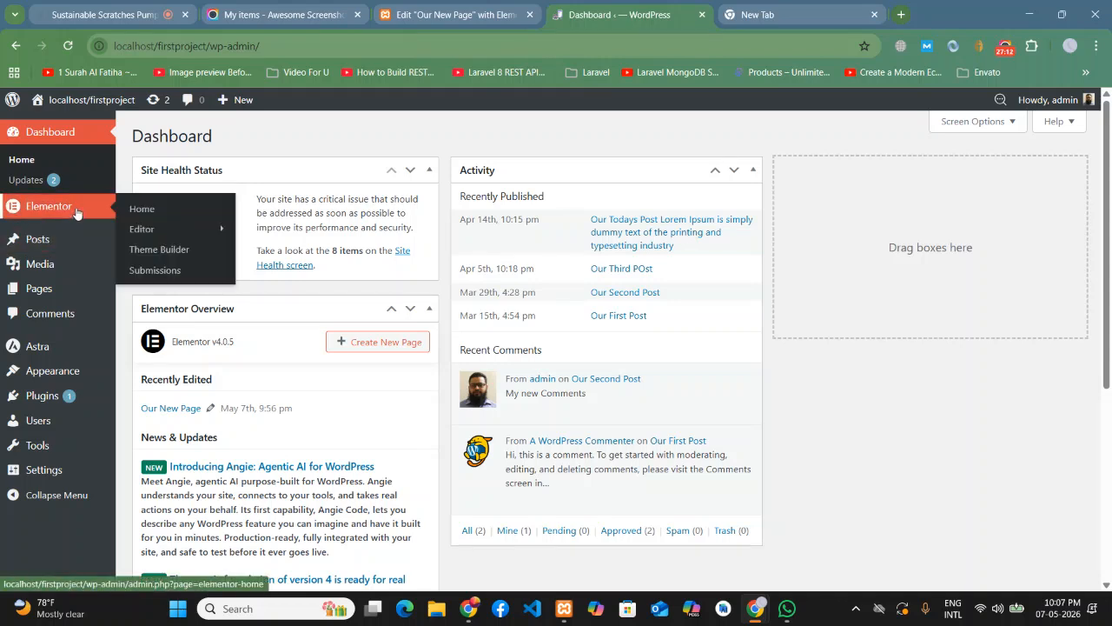
pyautogui.click(140, 251)
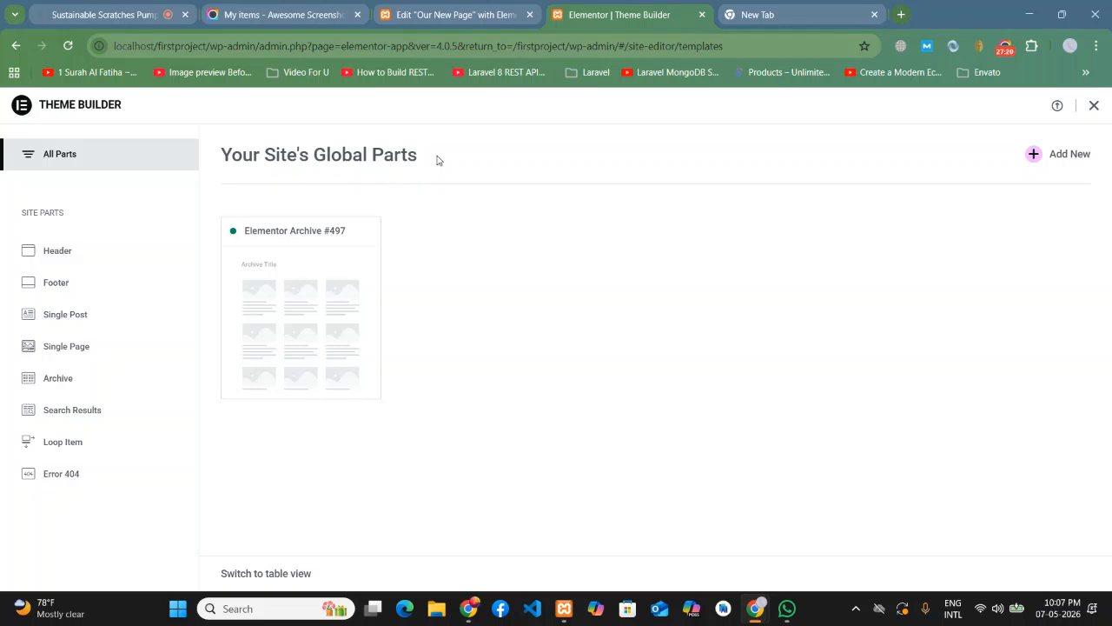
pyautogui.moveTo(437, 160); pyautogui.dragTo(238, 173)
pyautogui.click(578, 330)
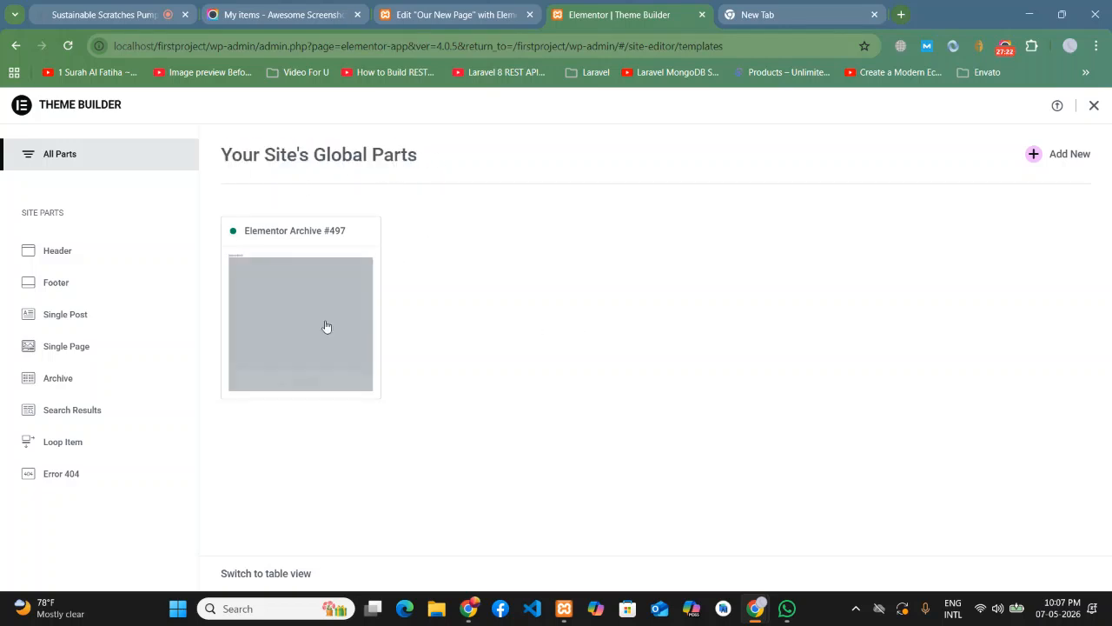
pyautogui.moveTo(313, 340)
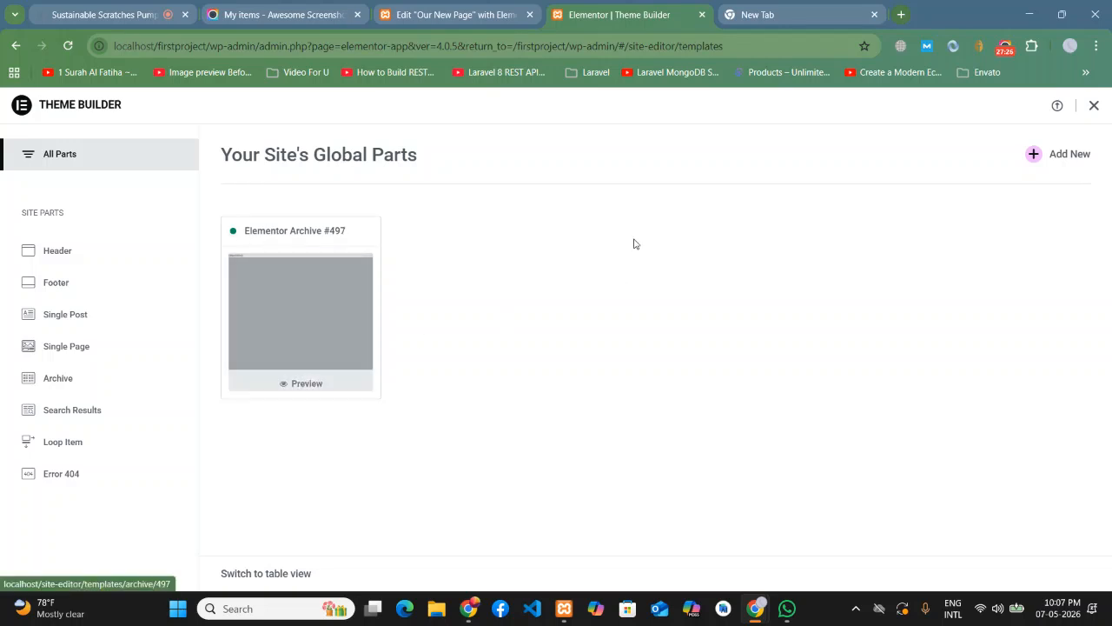
# - Preview Our New Page and load the Blog page from its site menu
pyautogui.click(481, 5)
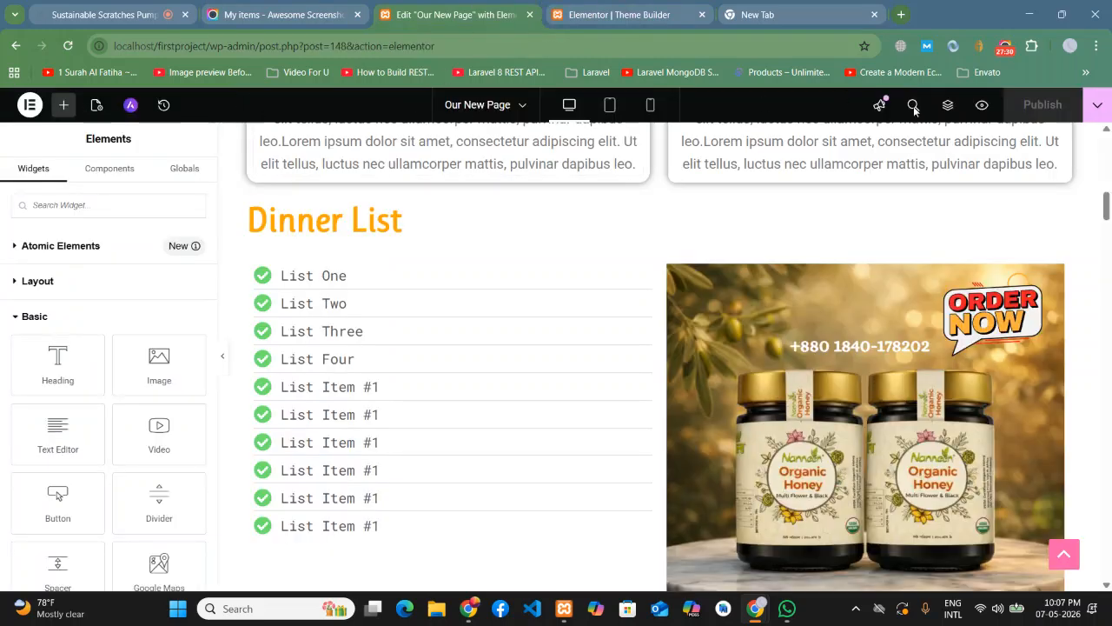
pyautogui.click(982, 104)
pyautogui.click(688, 11)
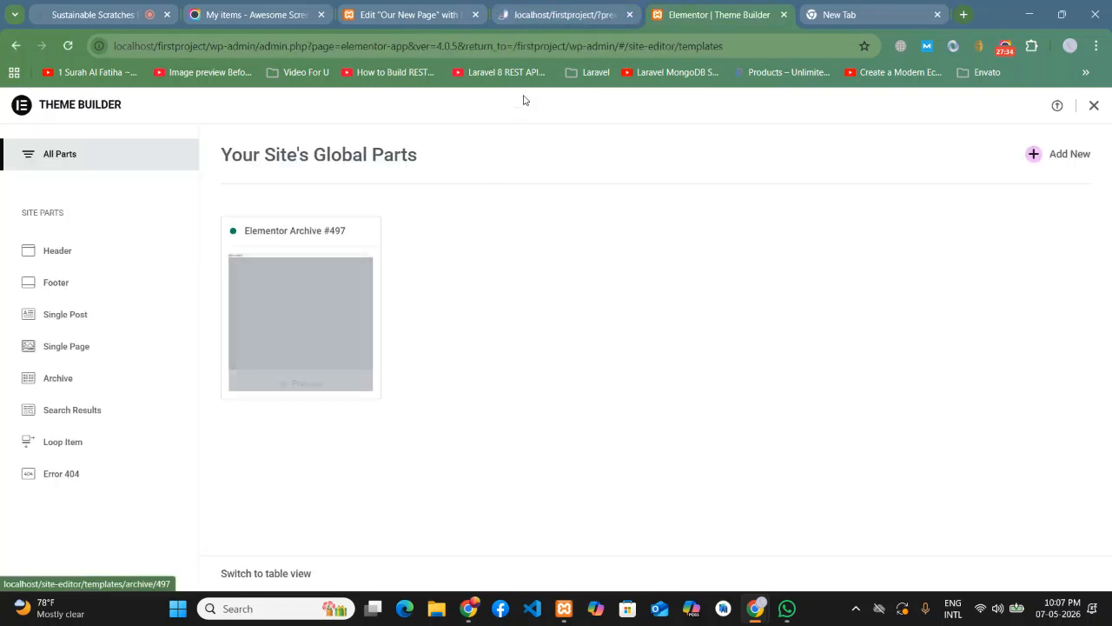
pyautogui.click(563, 14)
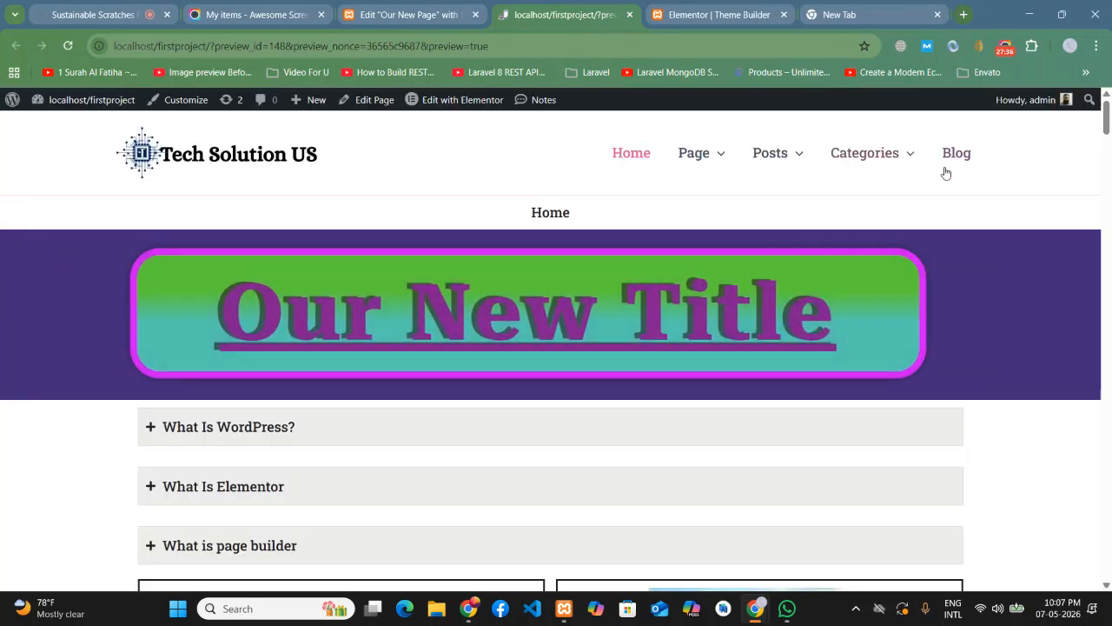
pyautogui.click(957, 163)
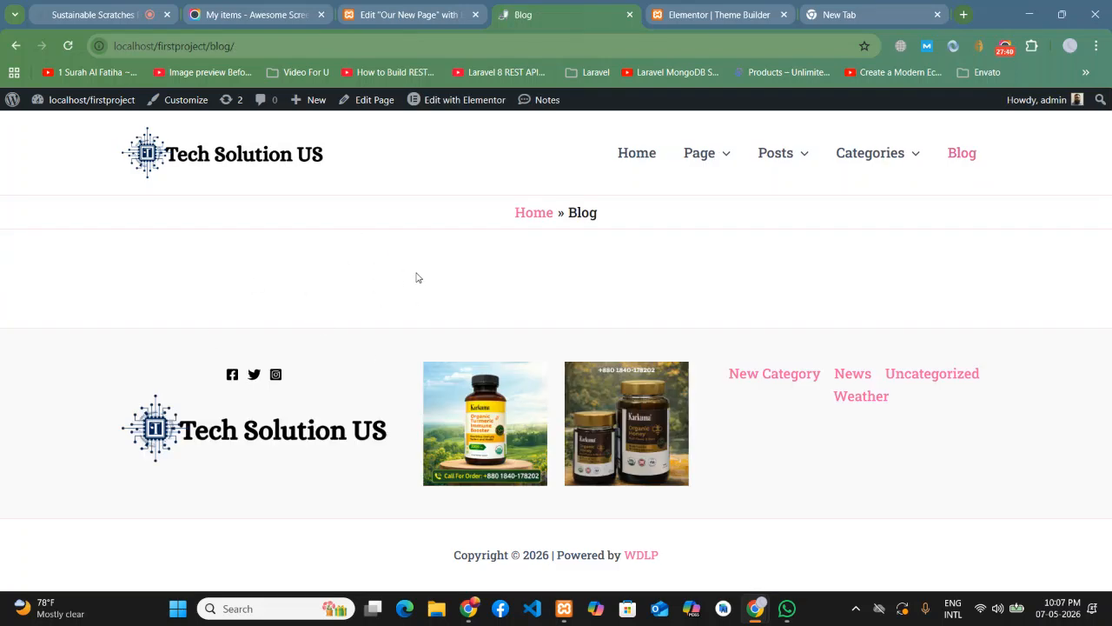
pyautogui.click(683, 5)
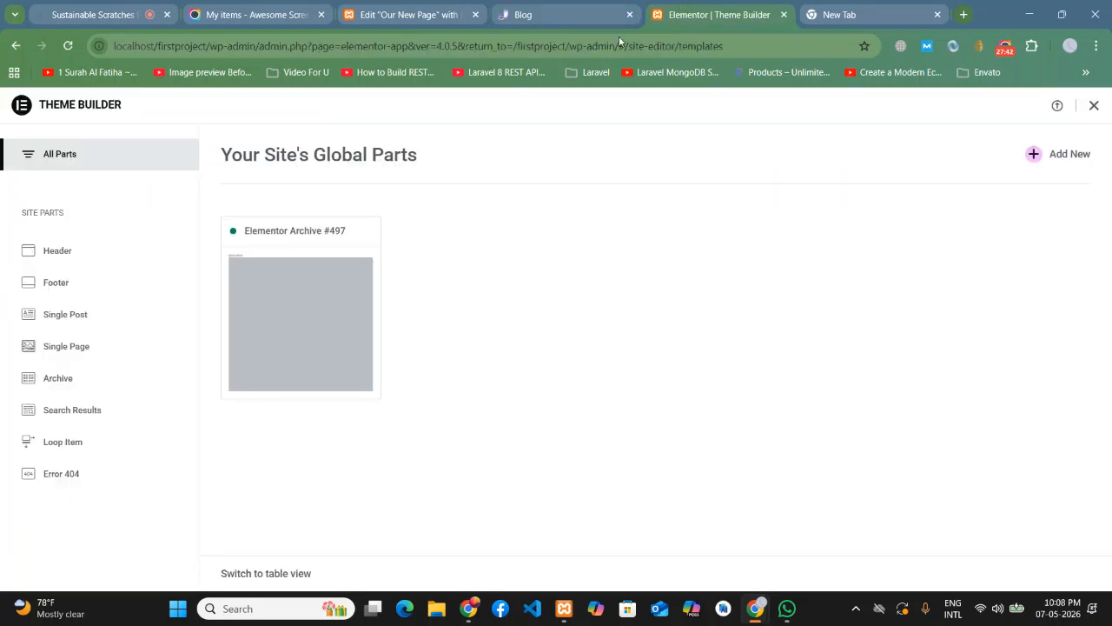
# - Move Elementor Archive template #497 to trash, then return to the Blog tab
pyautogui.click(287, 349)
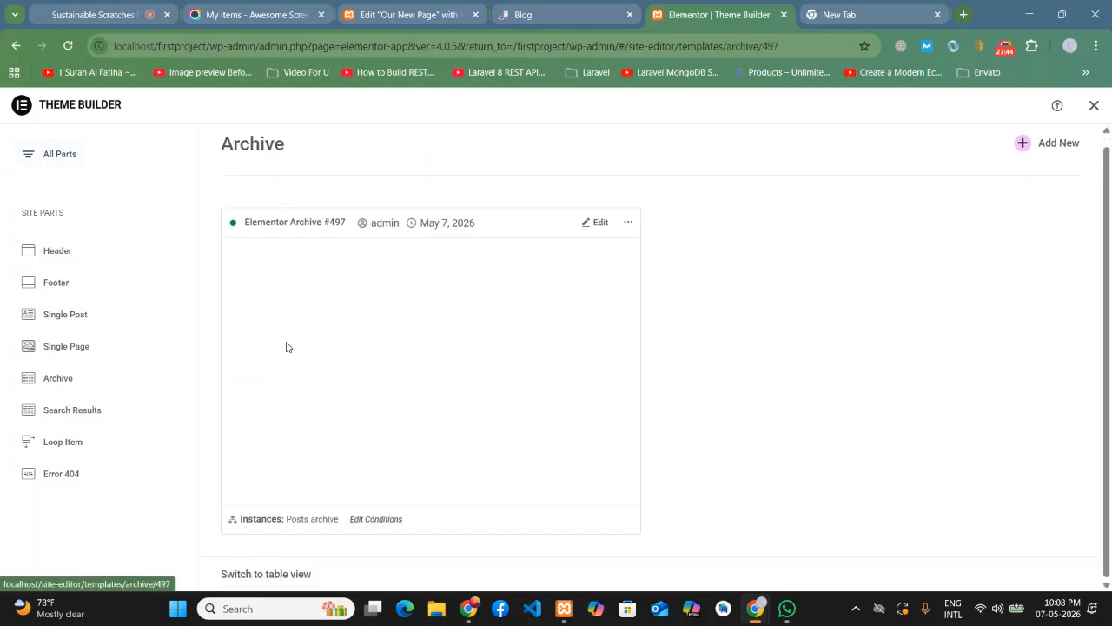
pyautogui.click(629, 221)
pyautogui.click(615, 271)
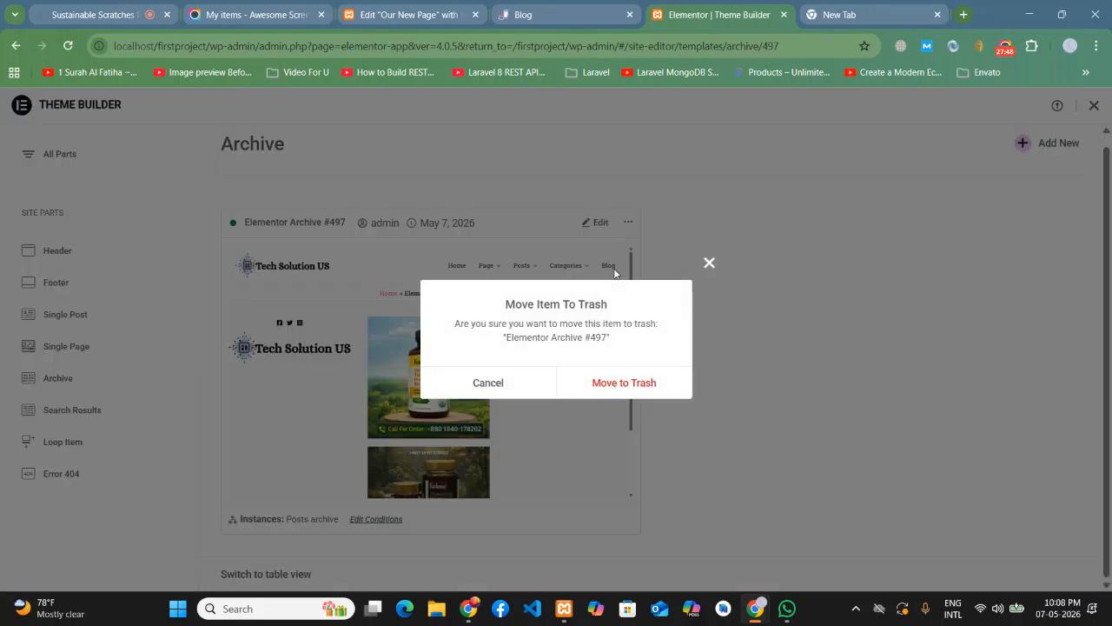
pyautogui.click(624, 383)
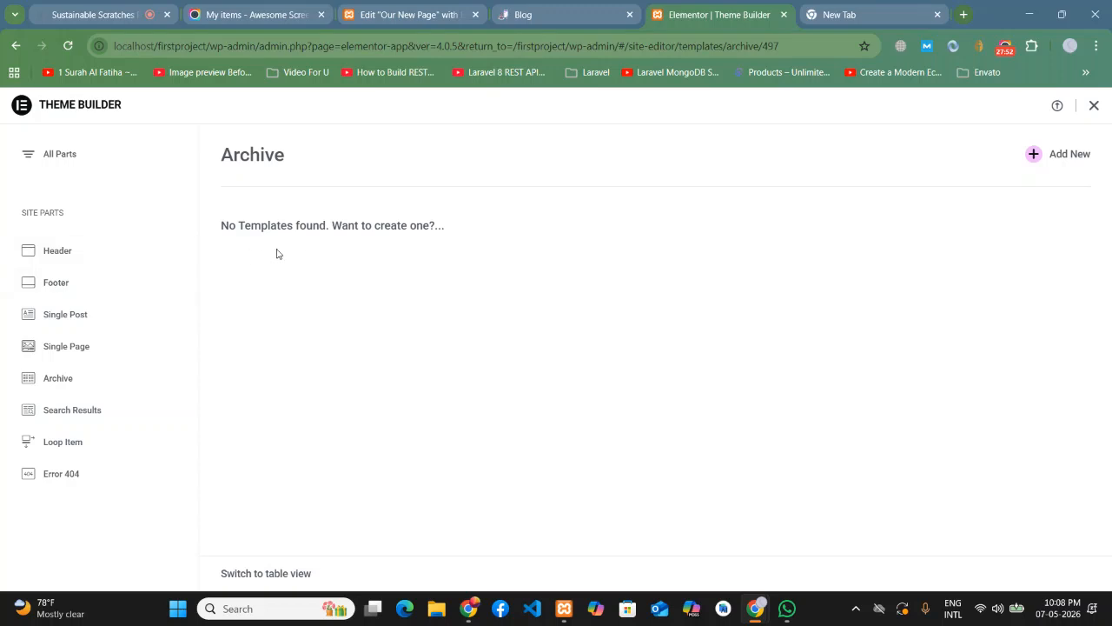
pyautogui.click(565, 14)
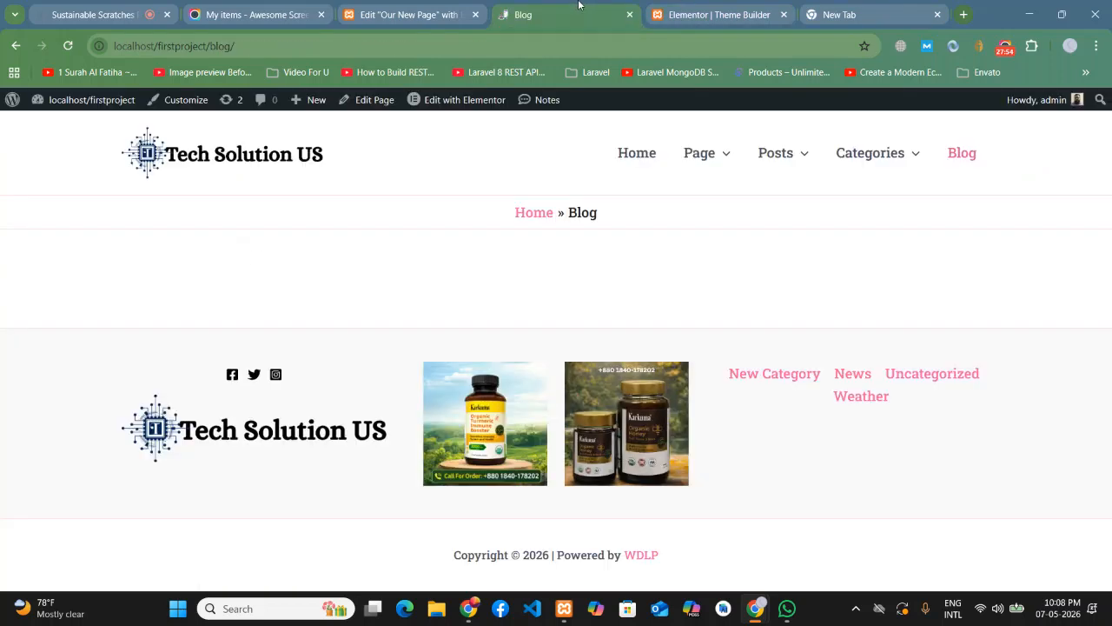
# - Reload the Blog page to see its posts again and exit the Theme Builder
pyautogui.click(68, 45)
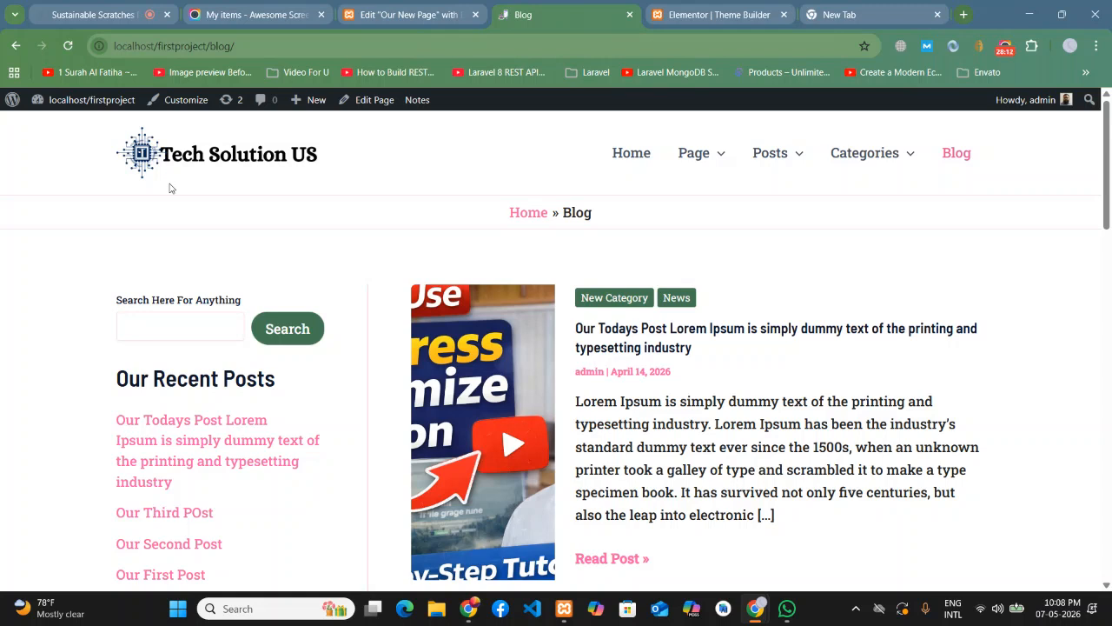
pyautogui.press('F5')
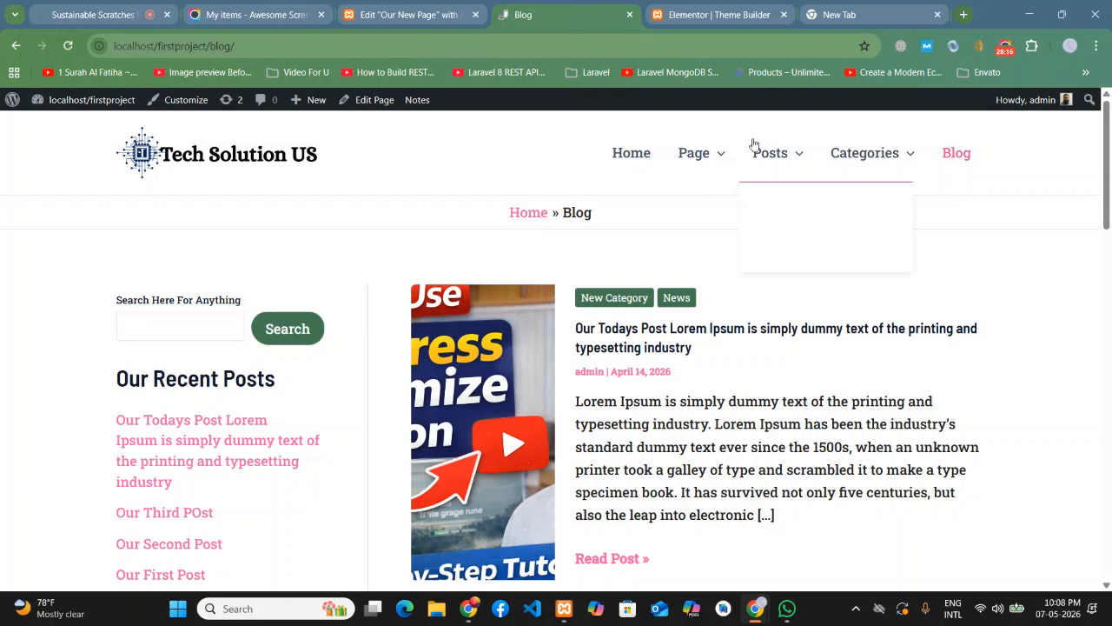
pyautogui.click(699, 7)
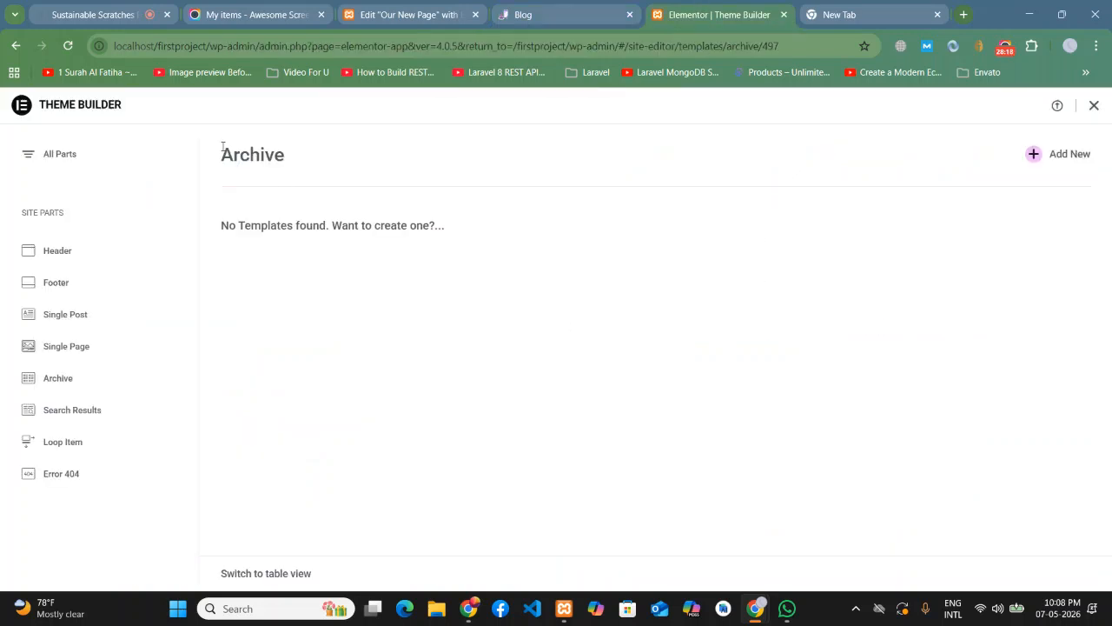
pyautogui.click(1094, 105)
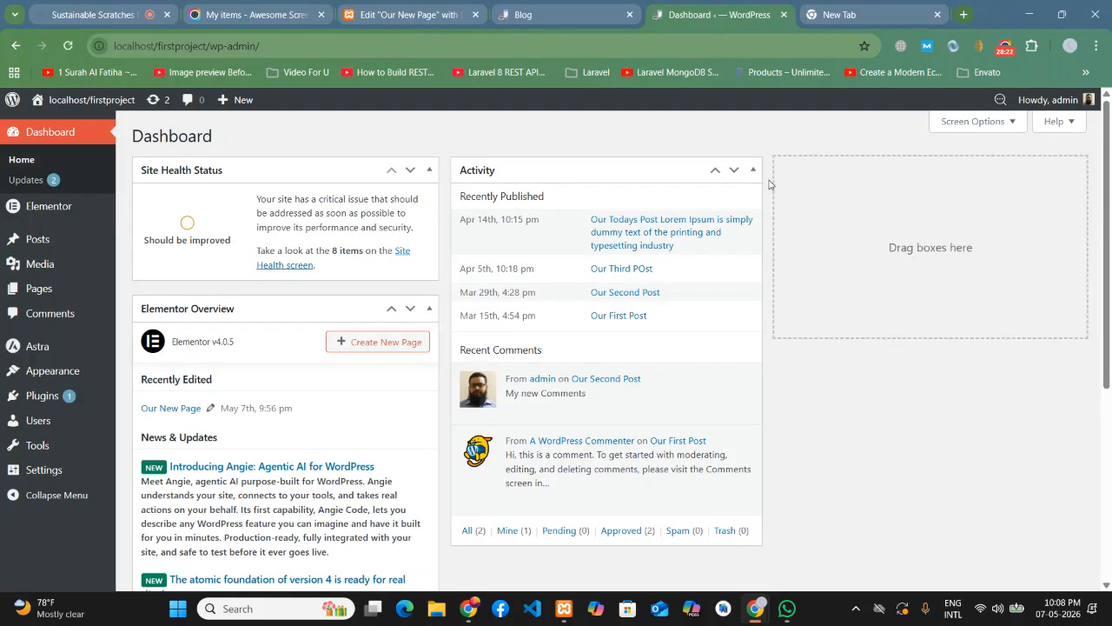
# - Open the Home menu link in a new tab and look over the Home page
pyautogui.click(553, 7)
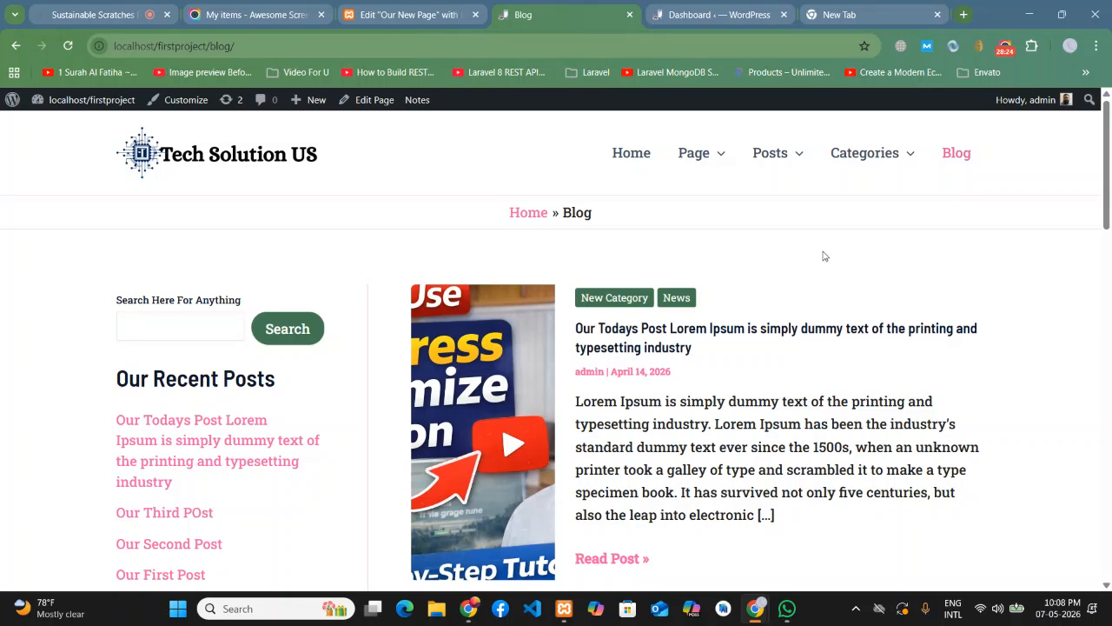
pyautogui.rightClick(627, 155)
pyautogui.click(662, 174)
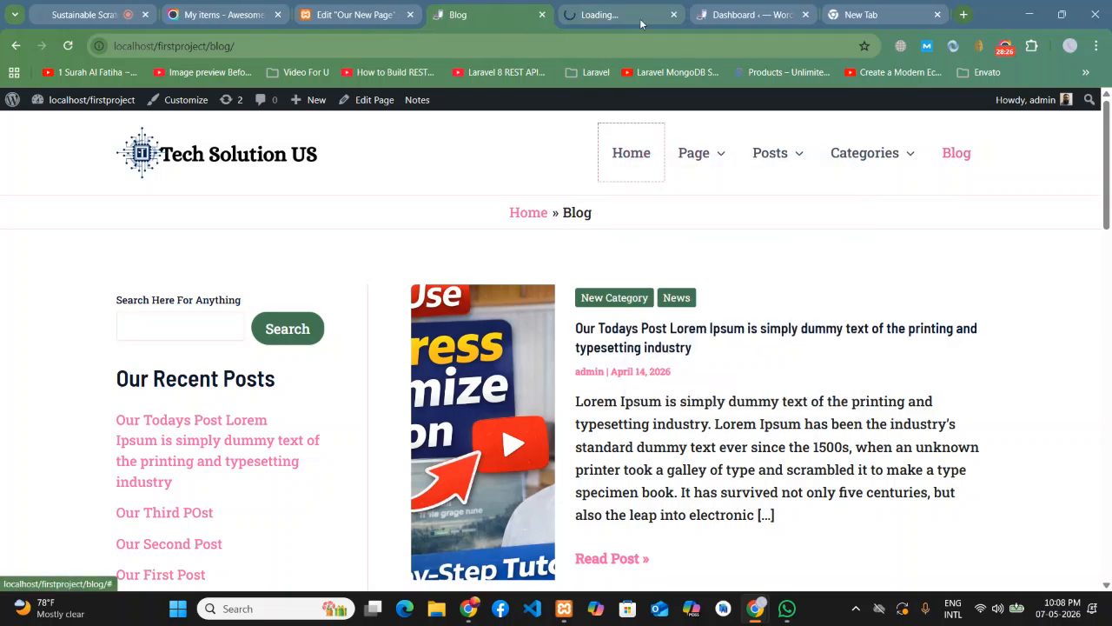
pyautogui.click(640, 18)
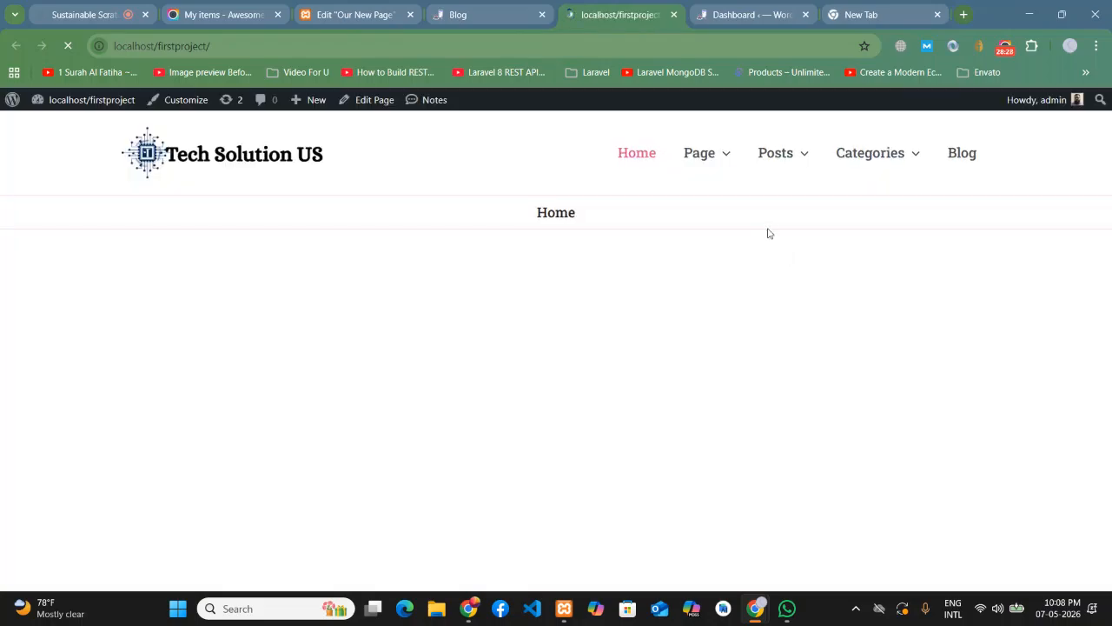
pyautogui.scroll(-5, 457, 313)
pyautogui.scroll(5, 489, 319)
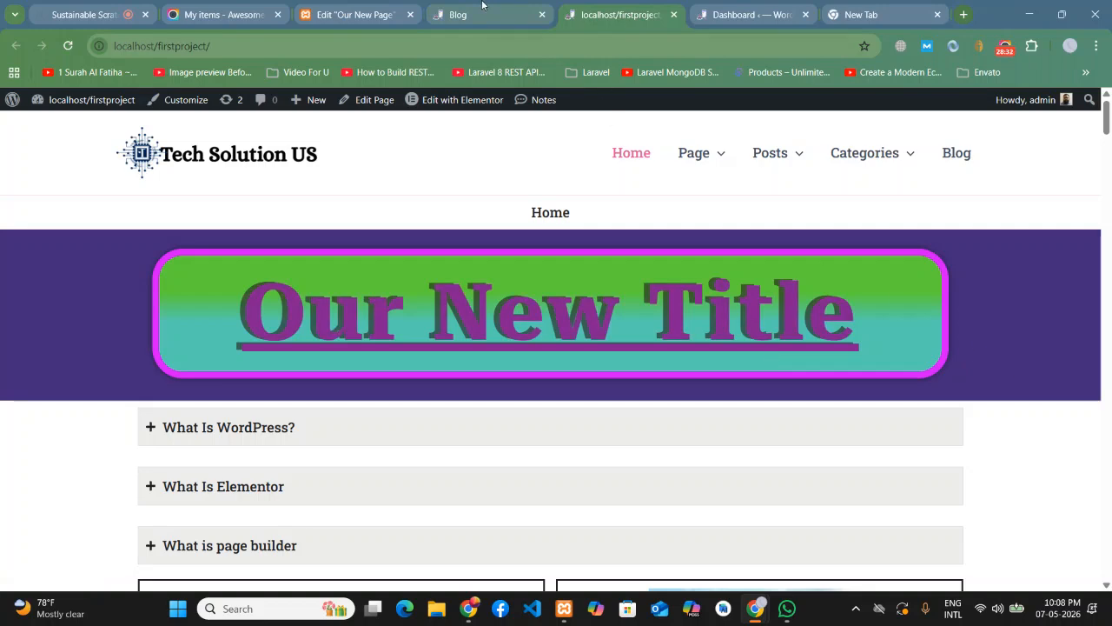
# - Bring the admin Dashboard tab beside the page editor and go to the Elementor admin section
pyautogui.click(483, 7)
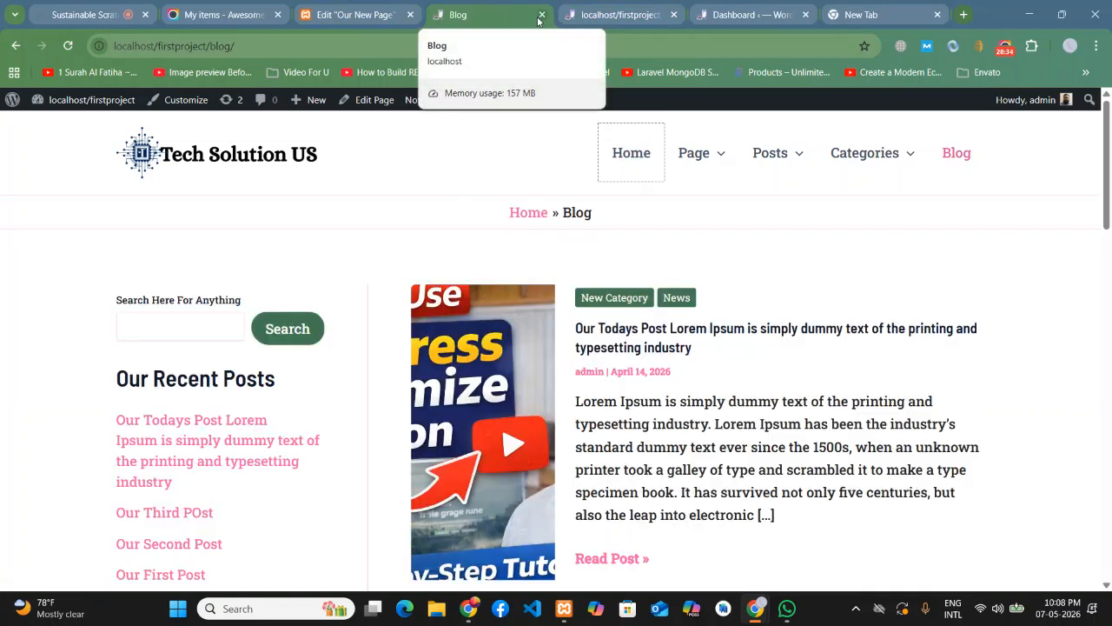
pyautogui.click(356, 14)
pyautogui.scroll(3, 588, 291)
pyautogui.click(480, 7)
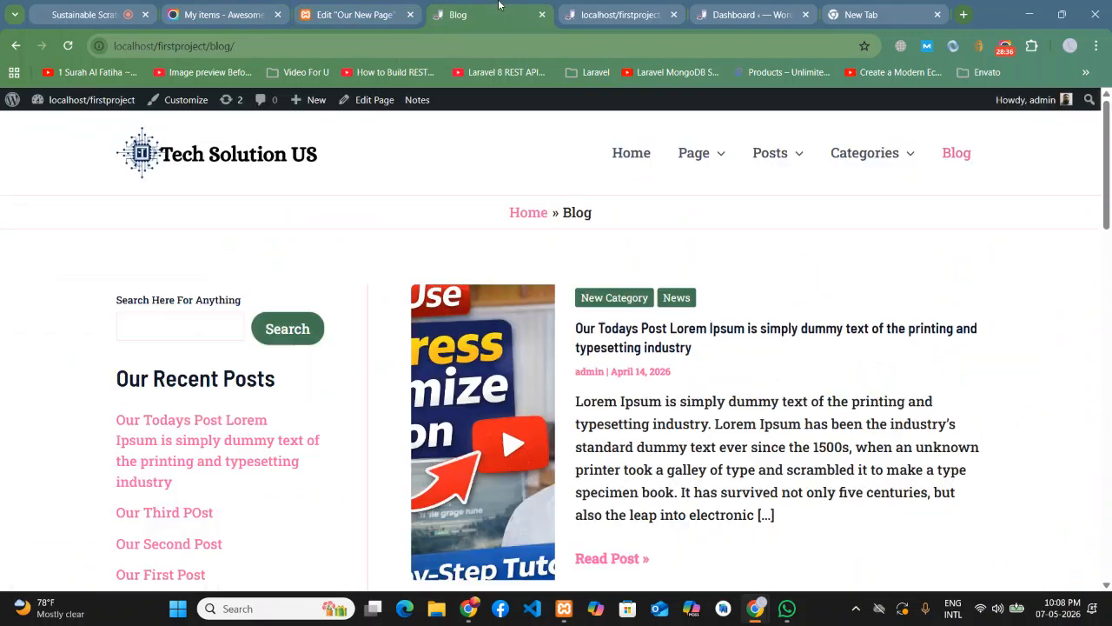
pyautogui.click(752, 7)
pyautogui.moveTo(752, 7); pyautogui.dragTo(486, 13)
pyautogui.click(67, 215)
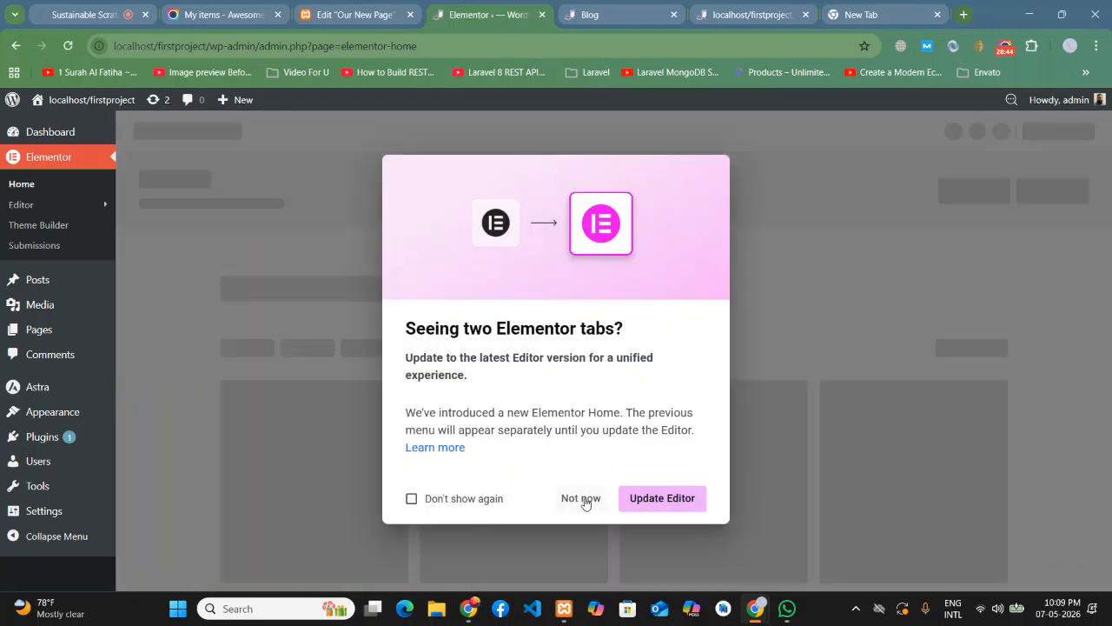
# - Dismiss the Elementor update prompt with Not now and start a new Archive template in Theme Builder
pyautogui.click(581, 498)
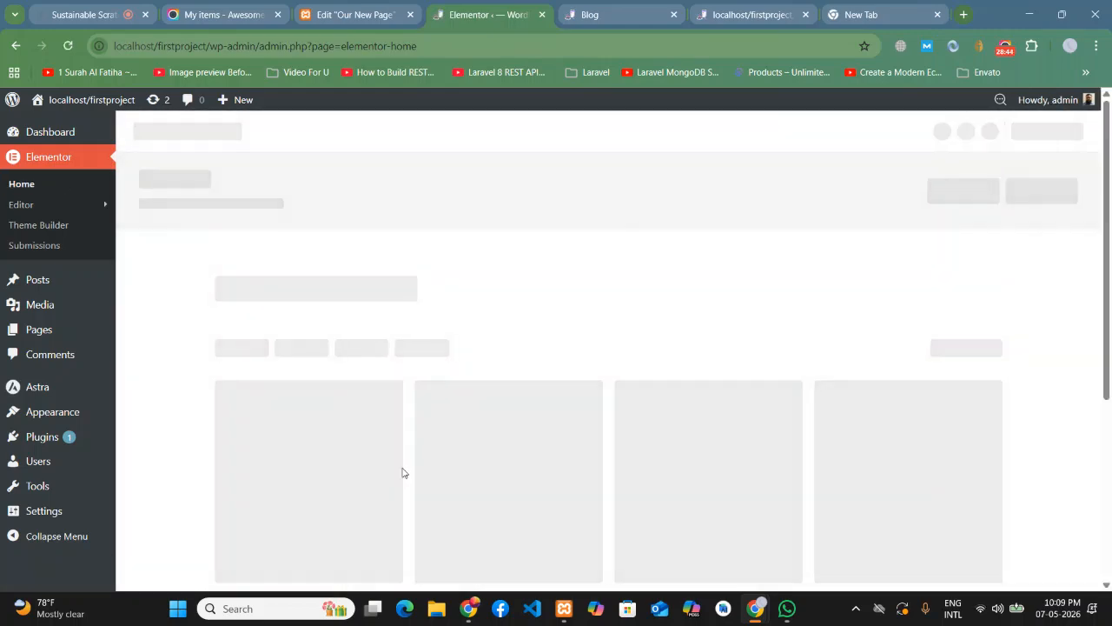
pyautogui.click(29, 236)
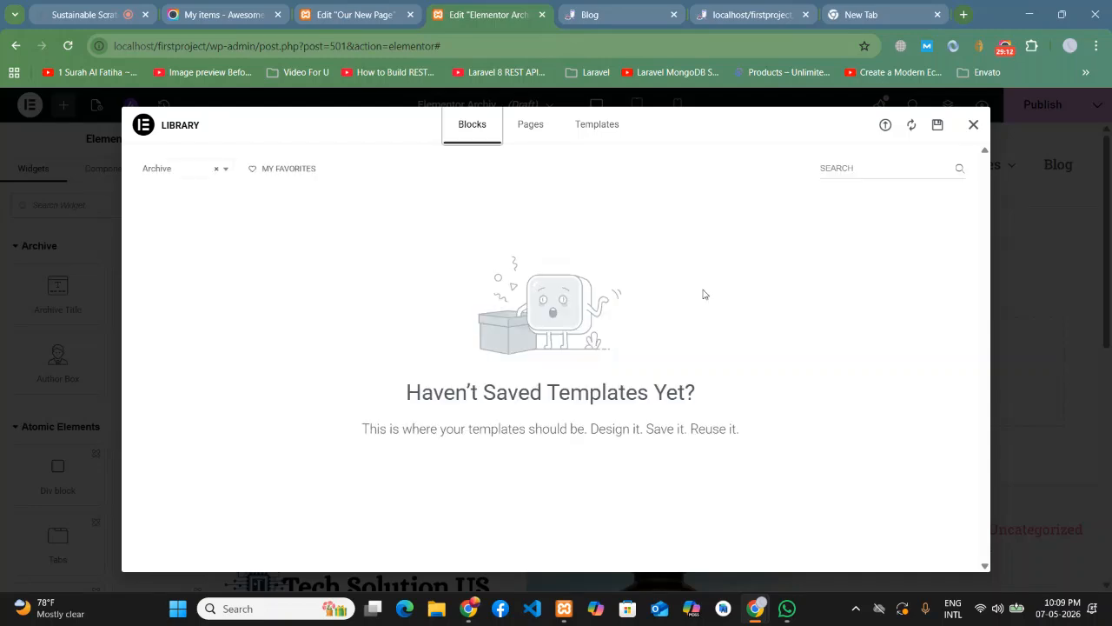
# - Close the template library and look over the blank Archive layout before publishing
pyautogui.click(974, 125)
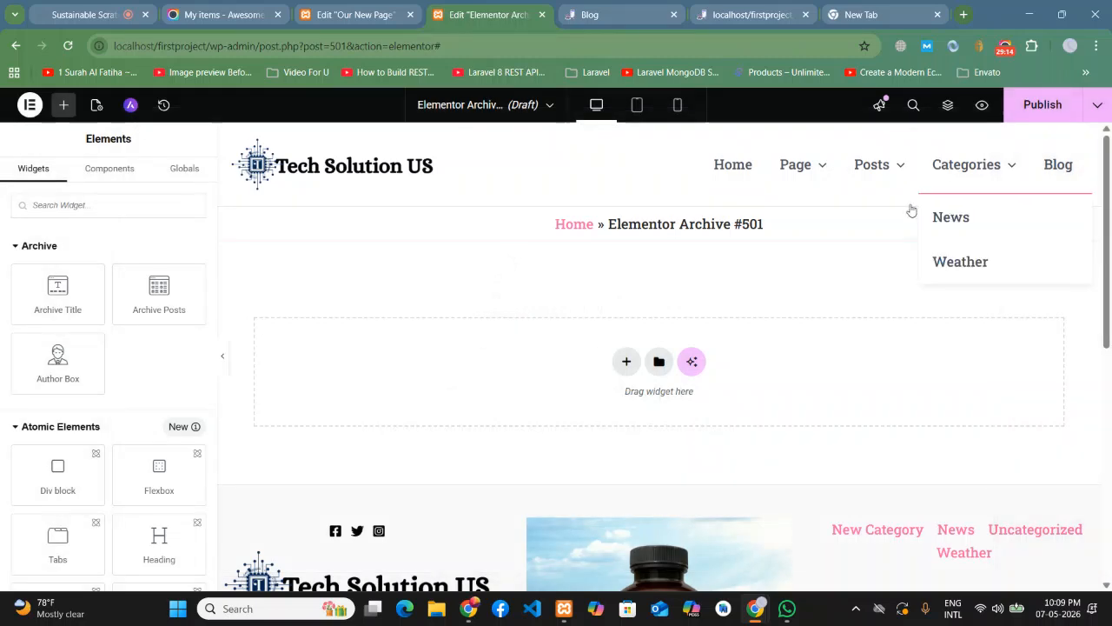
pyautogui.click(1034, 111)
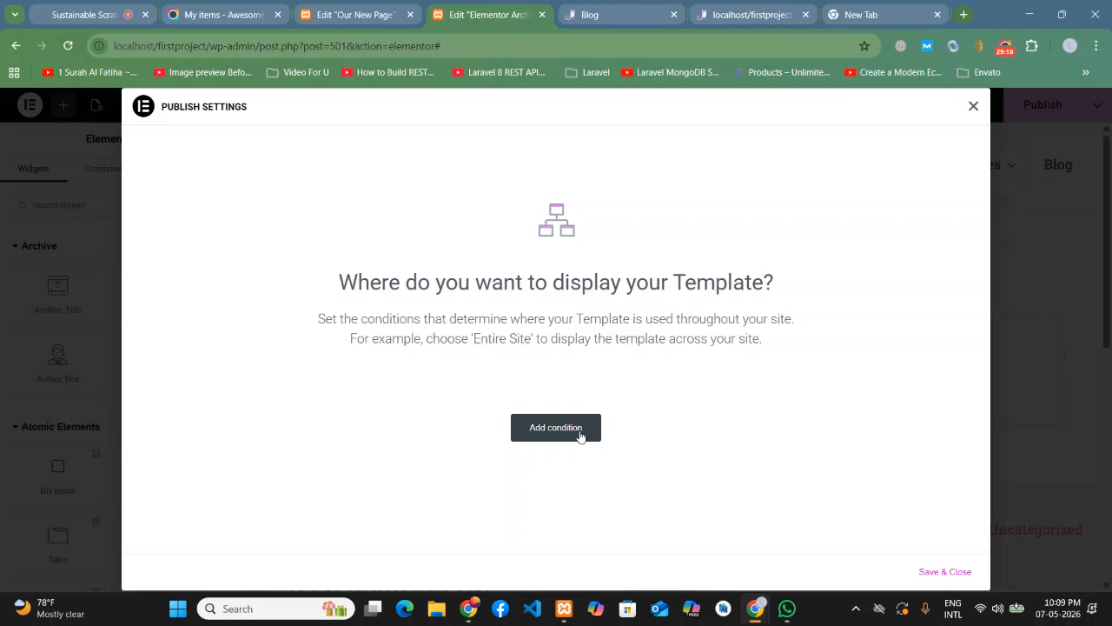
pyautogui.click(973, 107)
pyautogui.click(626, 363)
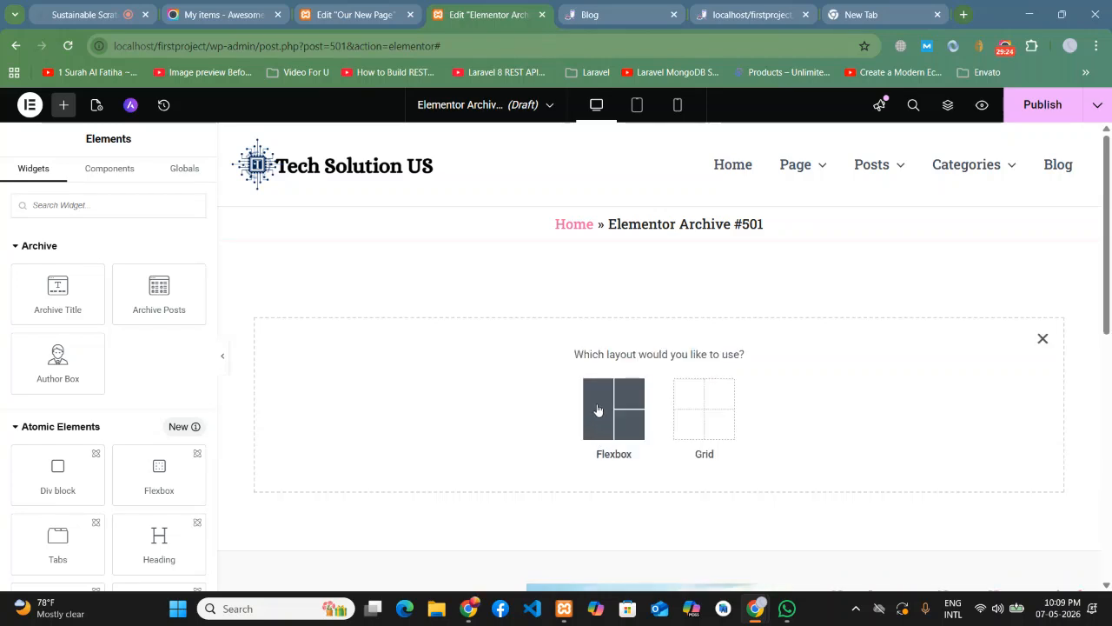
pyautogui.click(1043, 338)
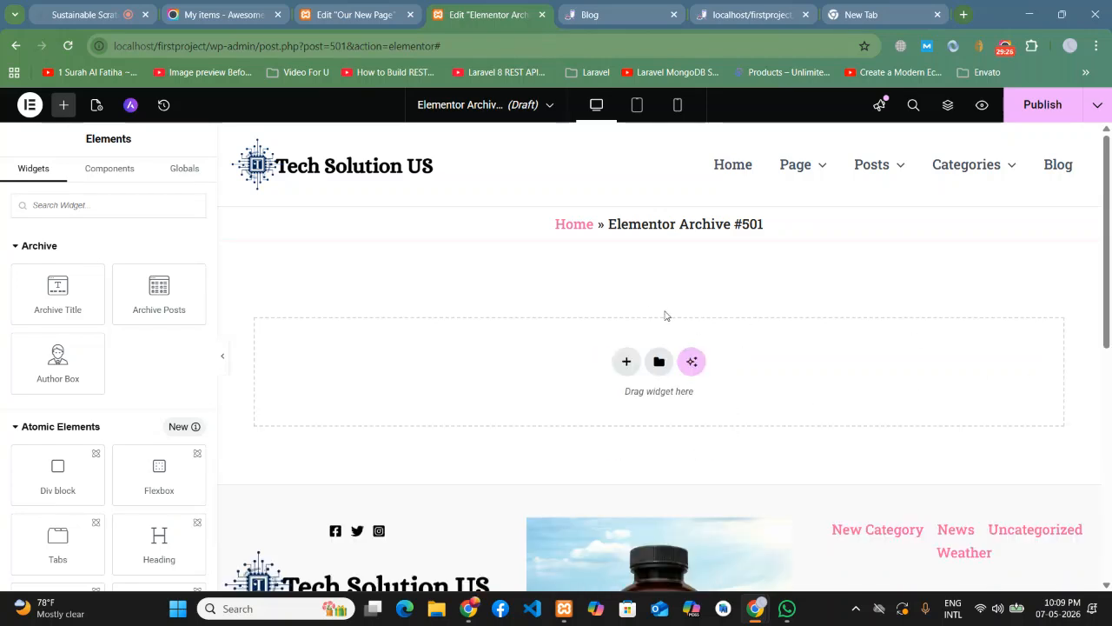
# - Publish Archive #501 with an Include condition for the Posts archive
pyautogui.click(1043, 104)
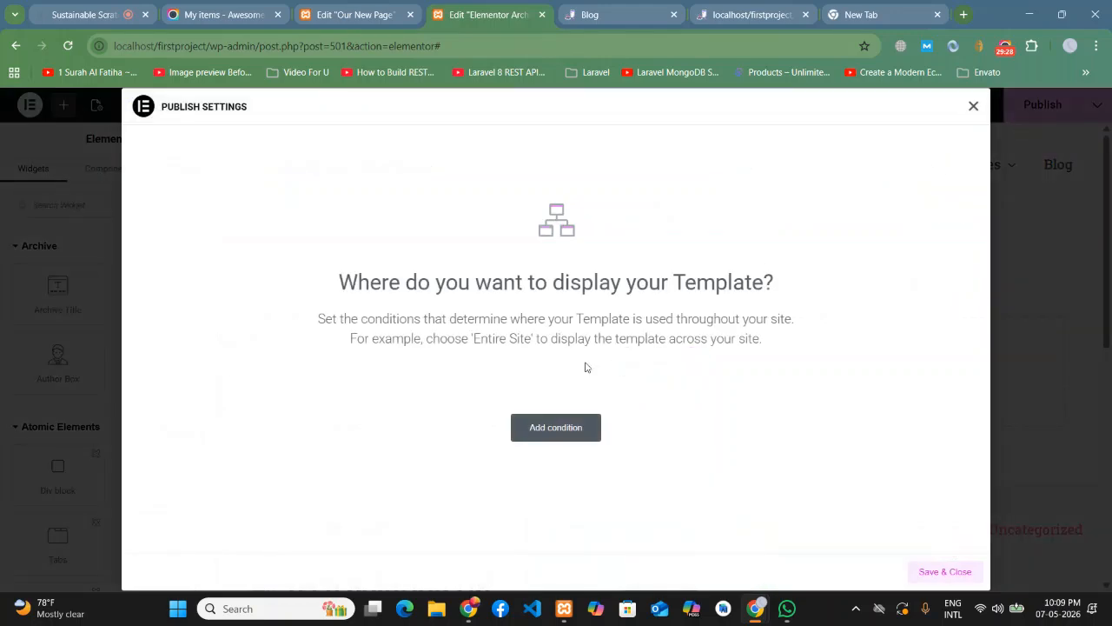
pyautogui.click(532, 431)
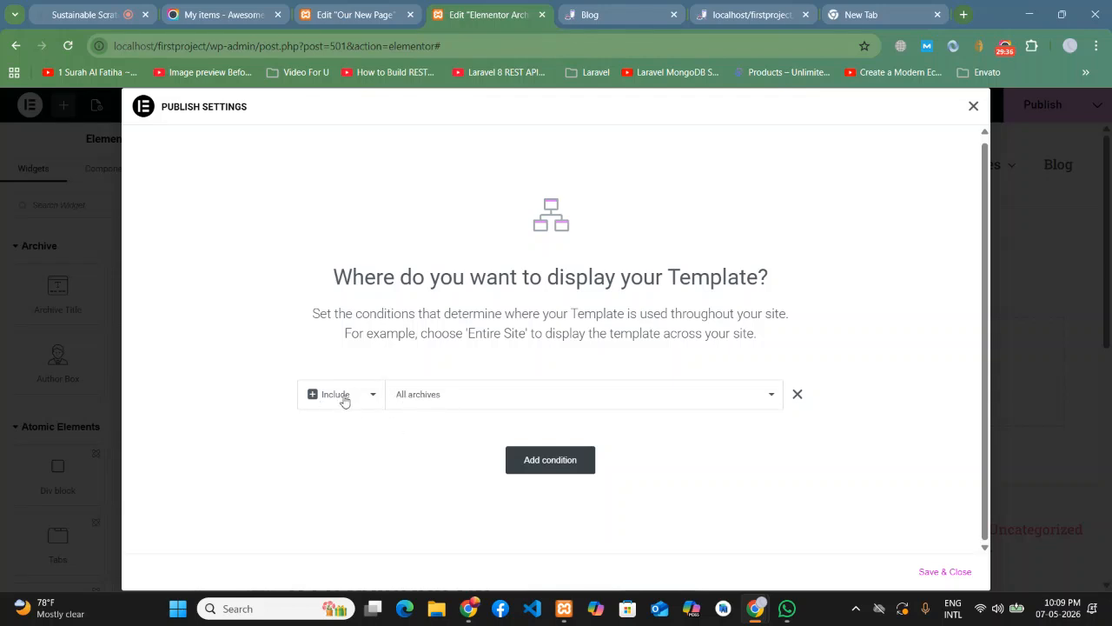
pyautogui.click(459, 397)
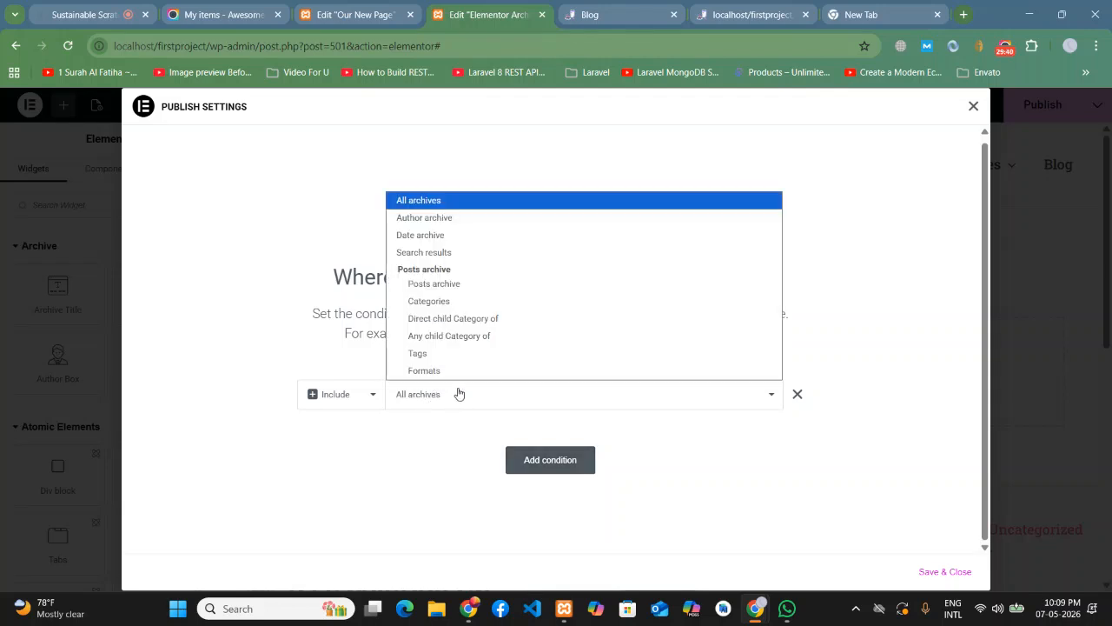
pyautogui.click(436, 284)
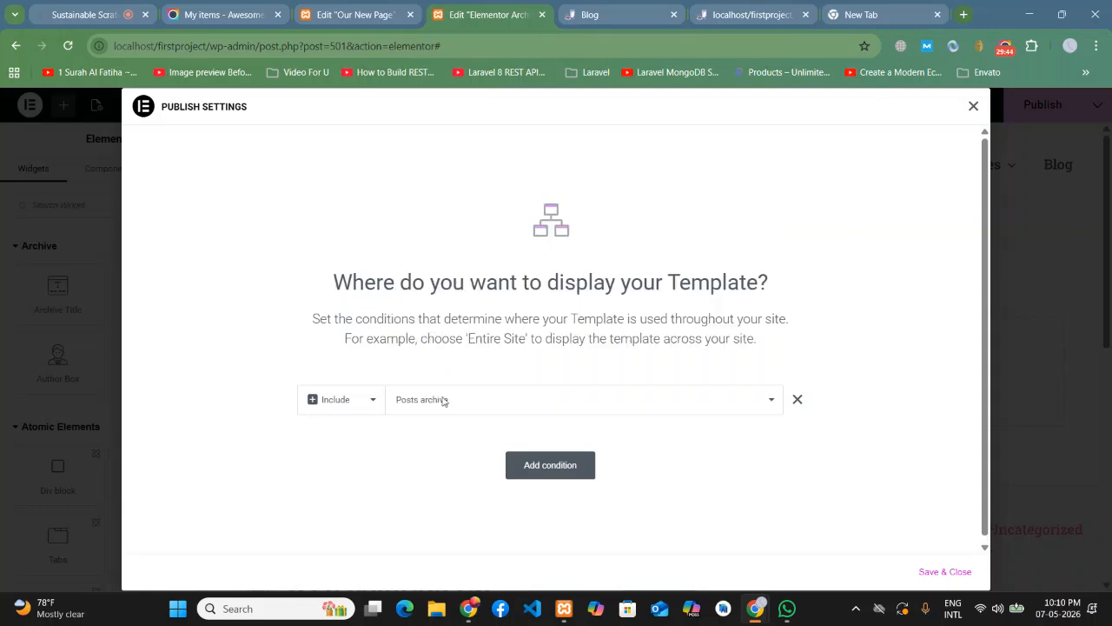
pyautogui.click(943, 572)
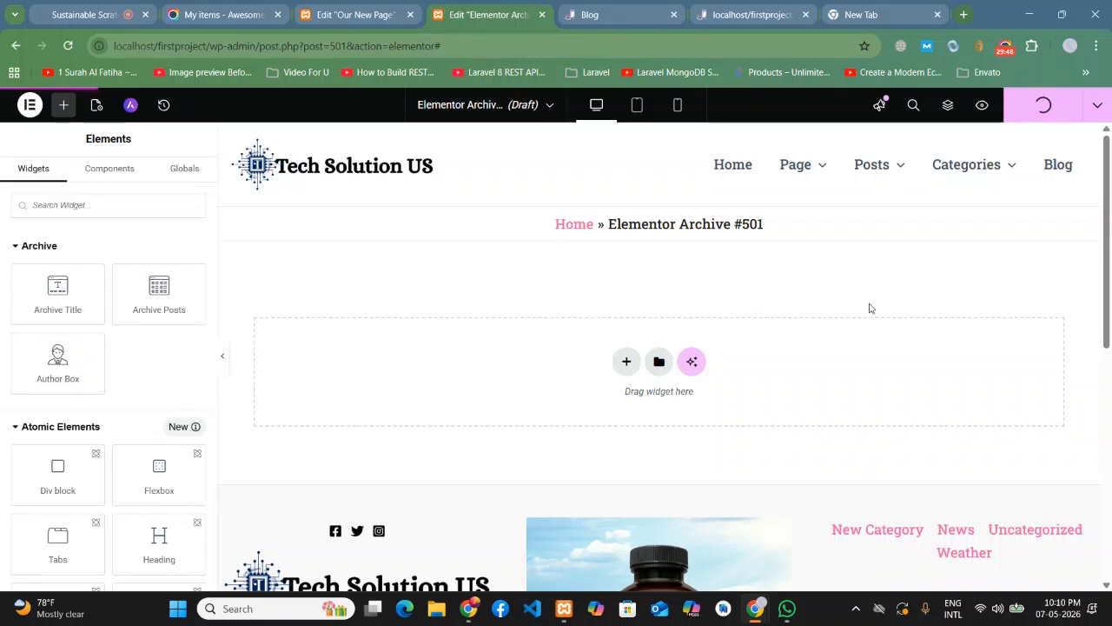
# - Reload the Blog and Home tabs to confirm Blog shows no posts under Archive #501
pyautogui.click(563, 10)
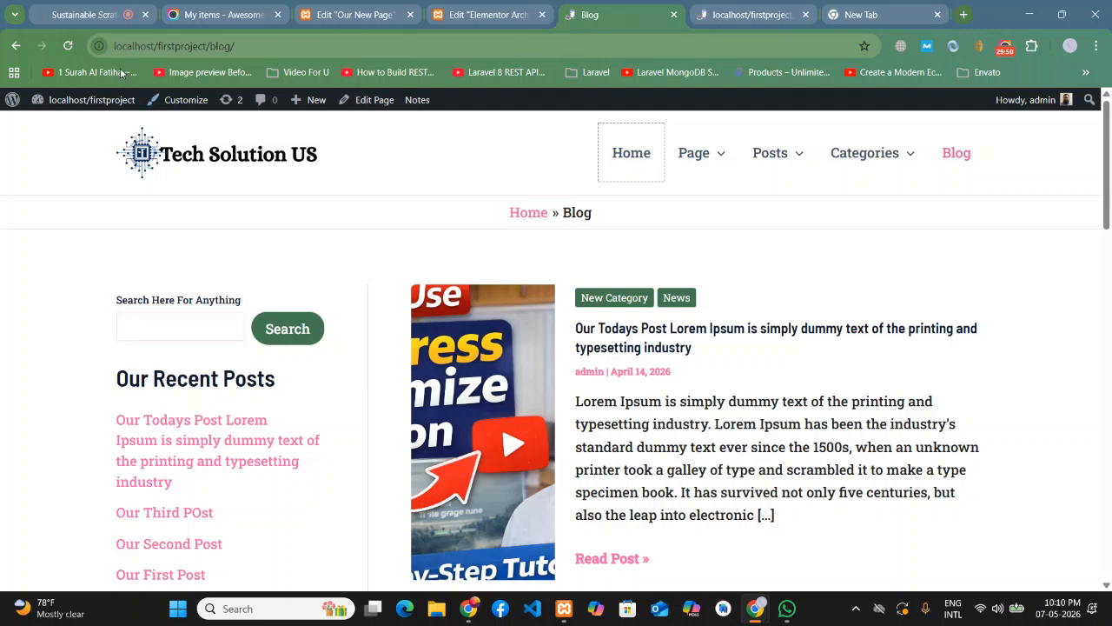
pyautogui.click(67, 46)
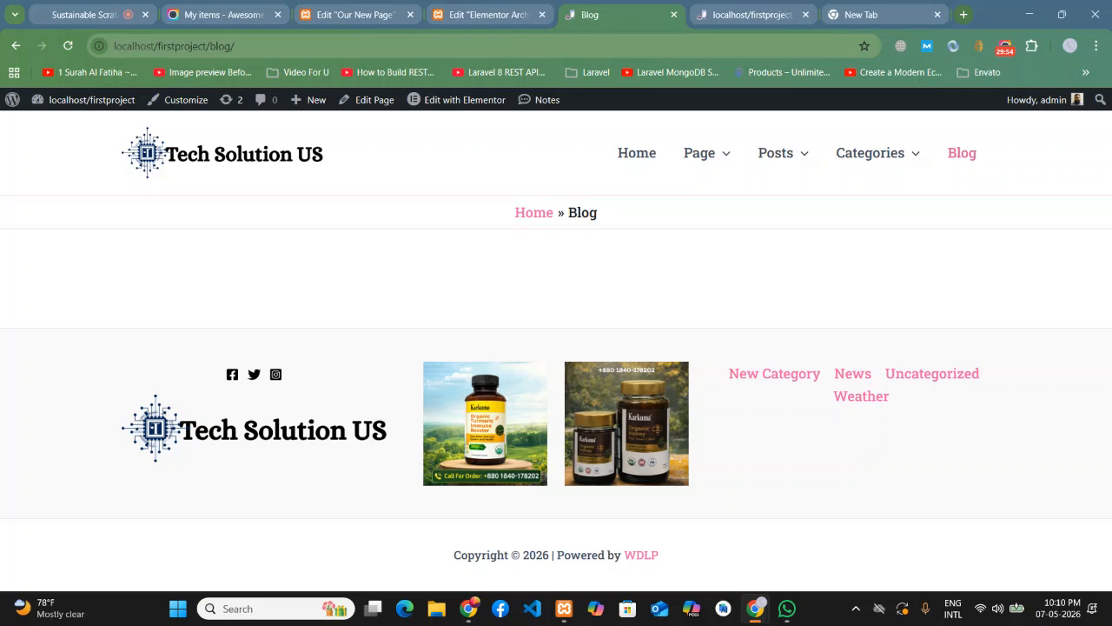
pyautogui.click(737, 4)
pyautogui.click(631, 158)
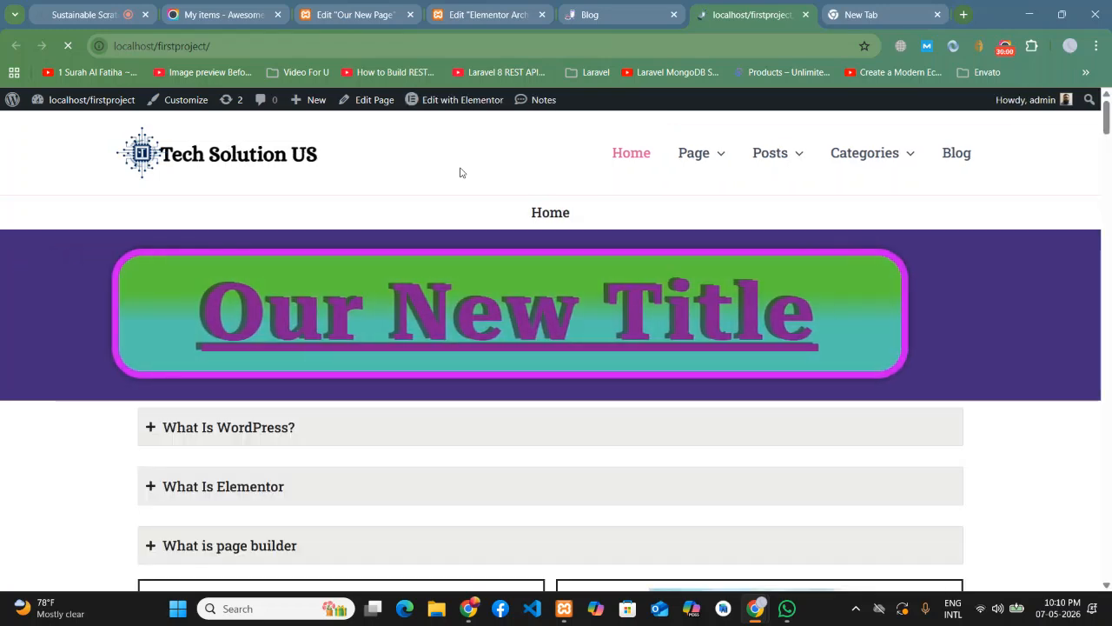
pyautogui.scroll(-13, 559, 318)
pyautogui.scroll(-15, 562, 320)
pyautogui.scroll(-15, 567, 313)
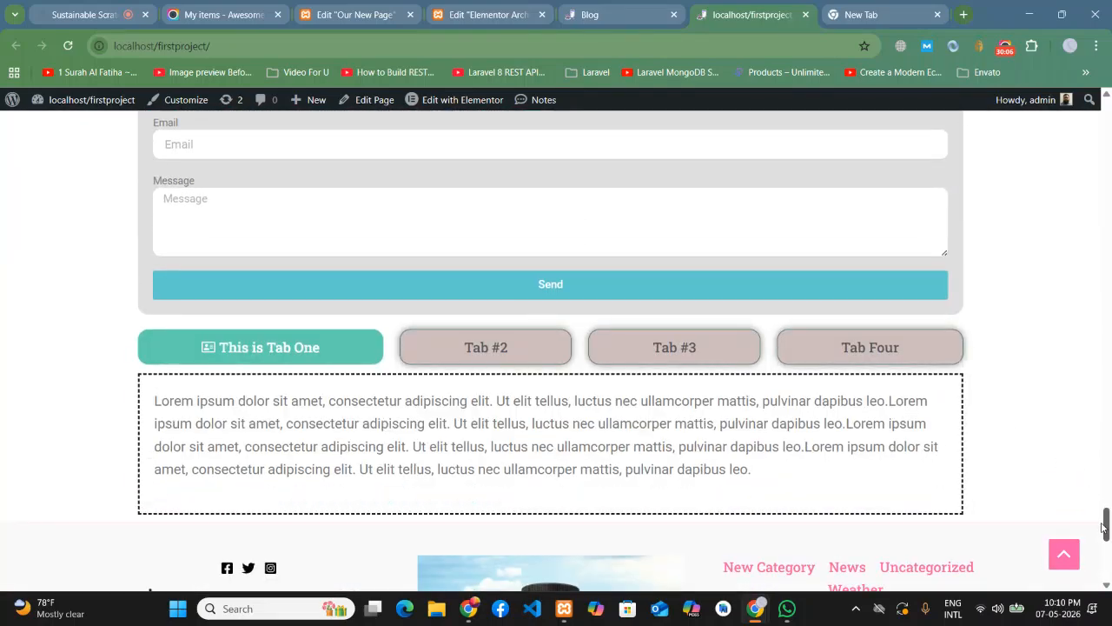
pyautogui.moveTo(1104, 526); pyautogui.dragTo(1108, 108)
pyautogui.click(956, 153)
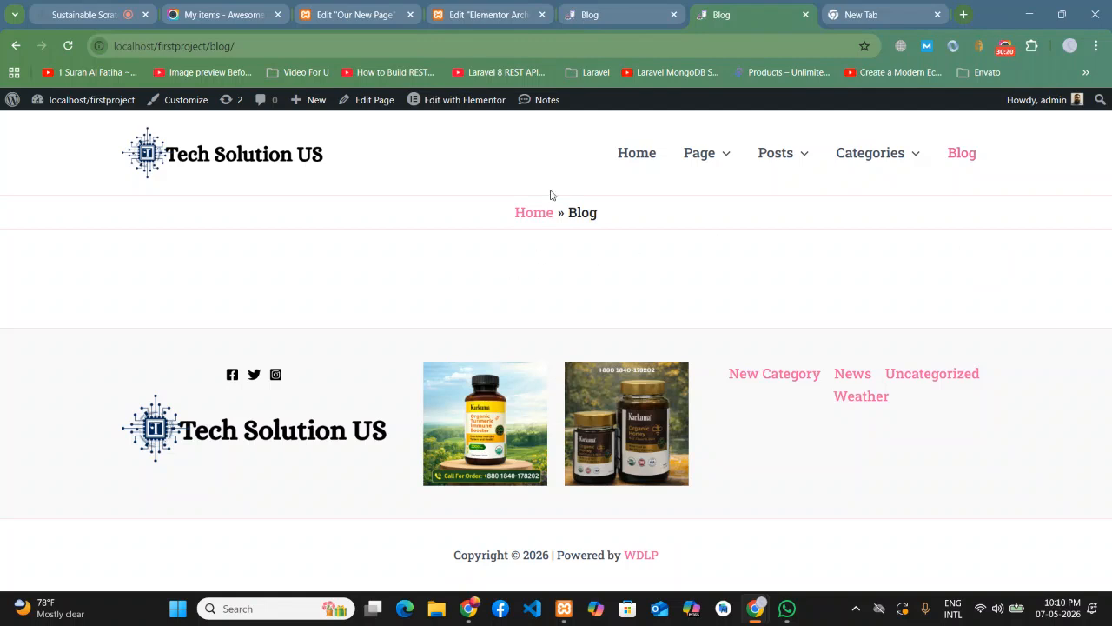
pyautogui.click(507, 9)
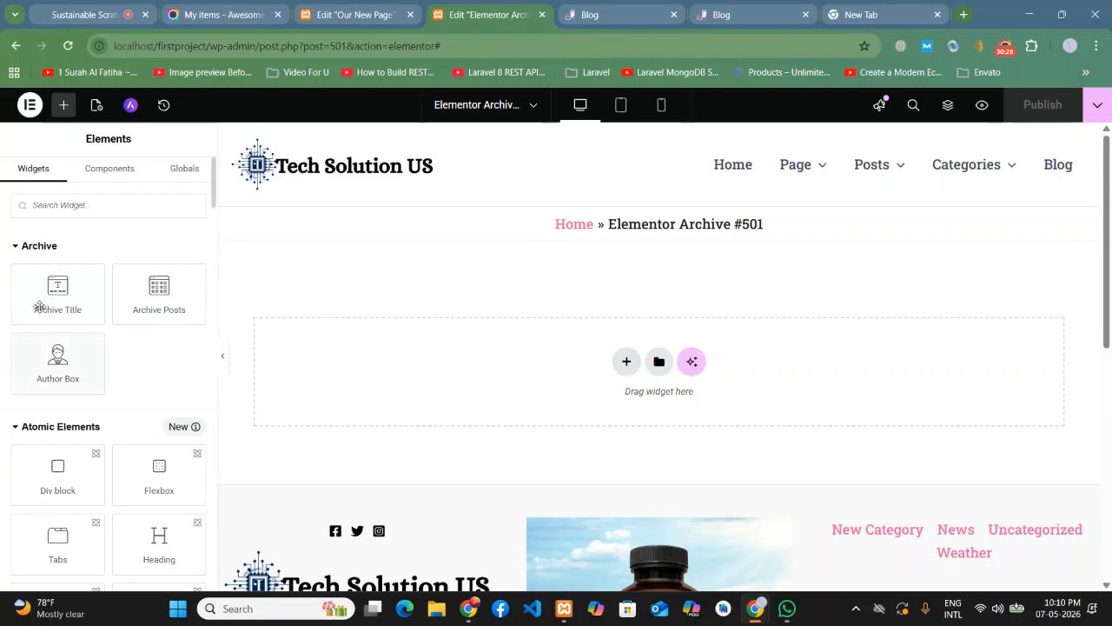
# - Place an Archive Title heading ('Archives', H1) at the top of Archive #501 and publish the update
pyautogui.click(371, 8)
pyautogui.click(470, 9)
pyautogui.moveTo(44, 295); pyautogui.dragTo(492, 341)
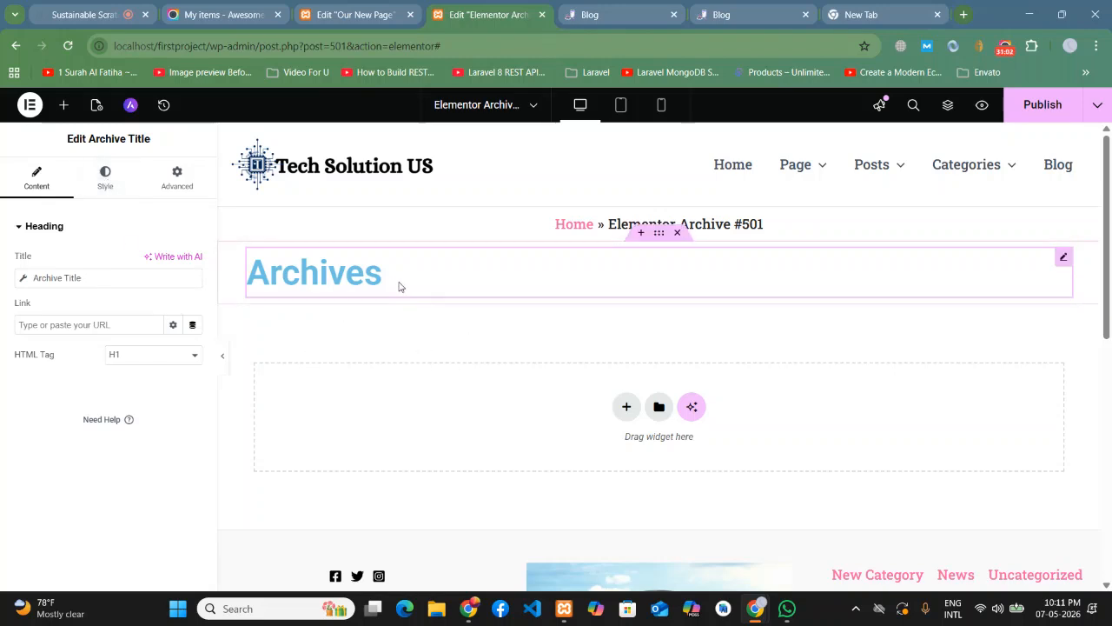
pyautogui.click(1042, 104)
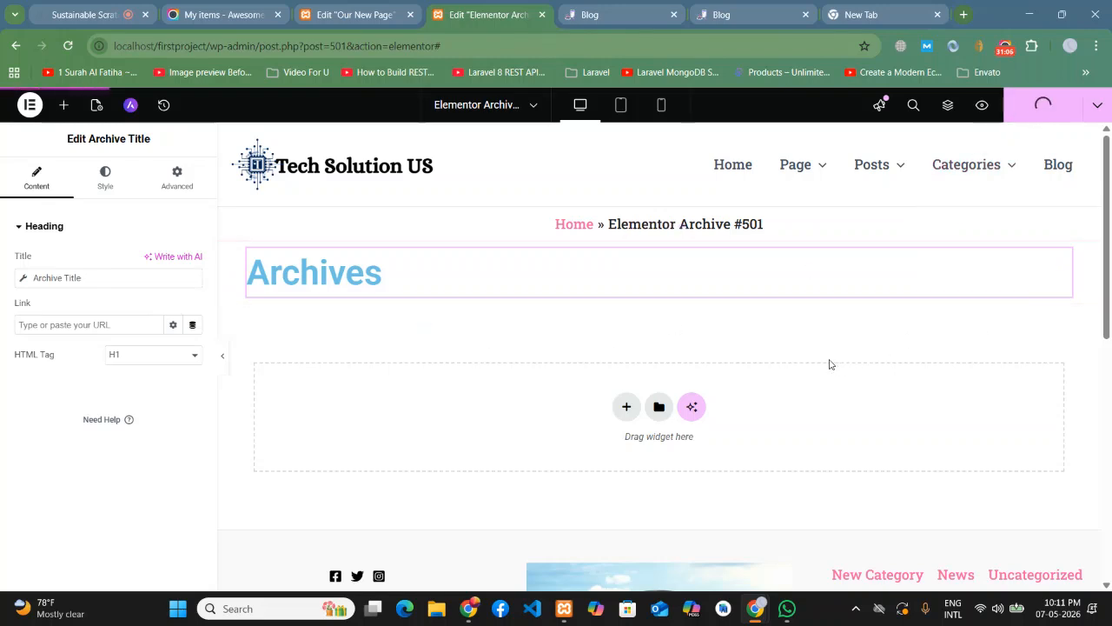
pyautogui.click(598, 16)
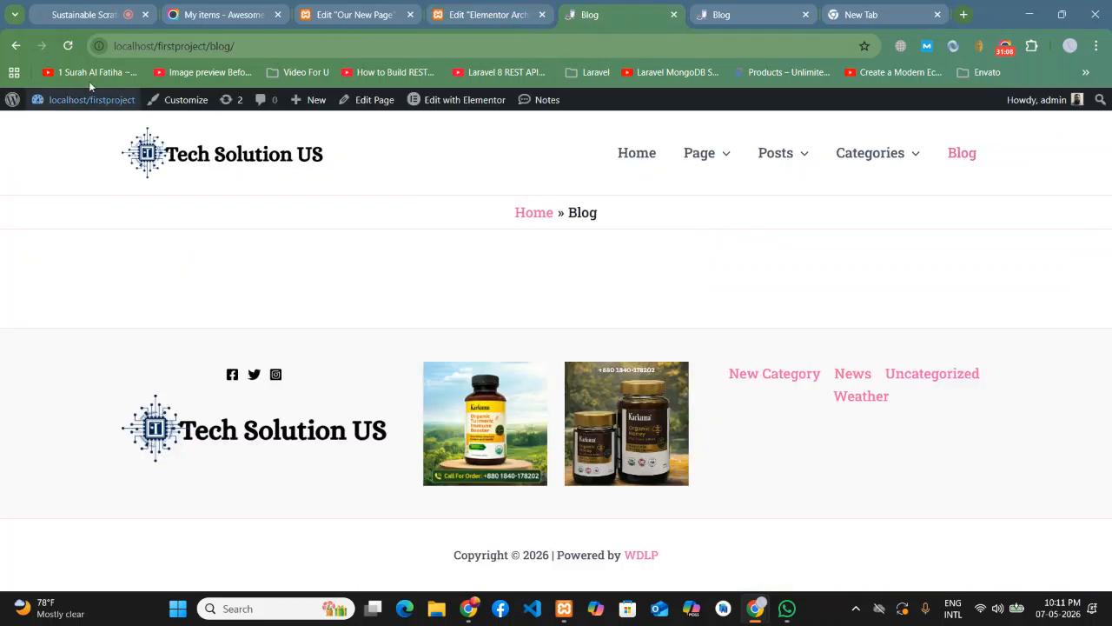
pyautogui.click(68, 45)
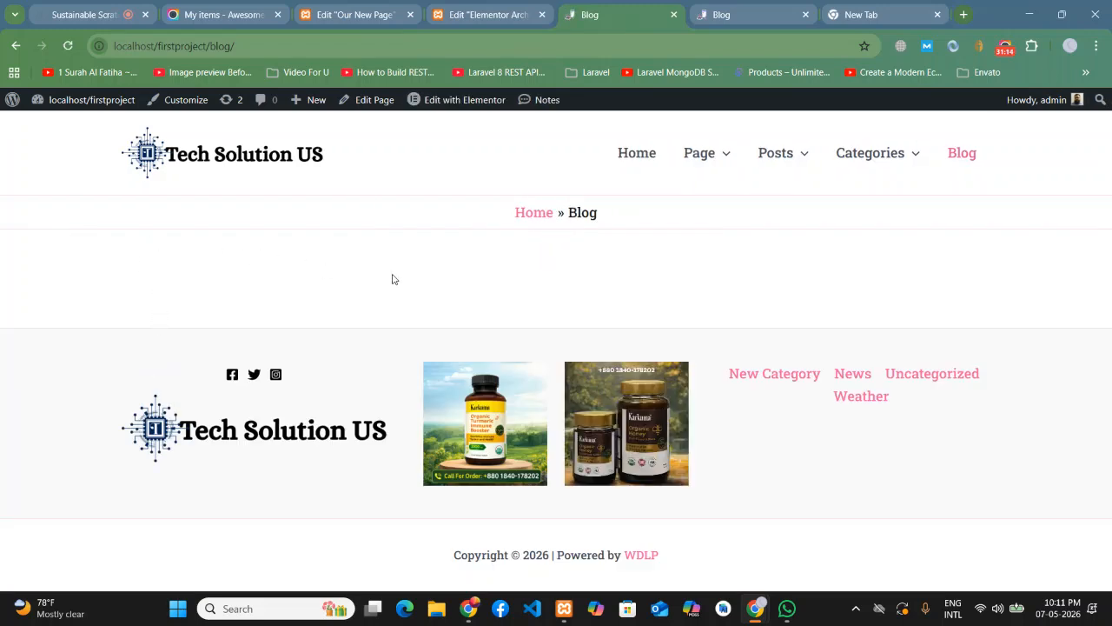
pyautogui.click(70, 47)
pyautogui.moveTo(895, 155)
pyautogui.click(858, 209)
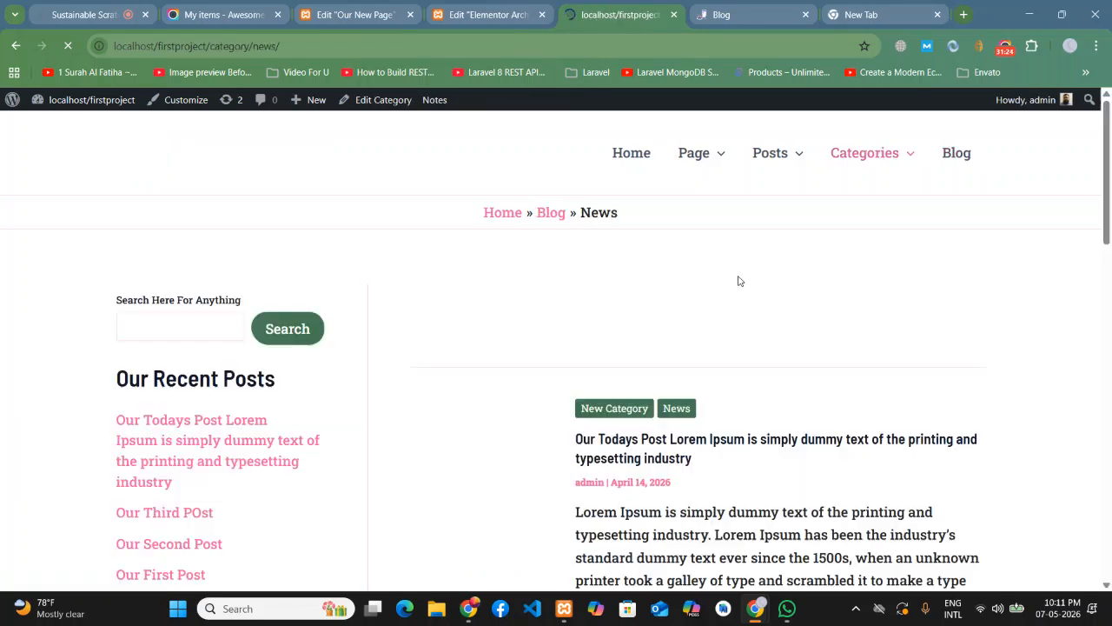
pyautogui.scroll(-1, 791, 314)
pyautogui.scroll(1, 791, 315)
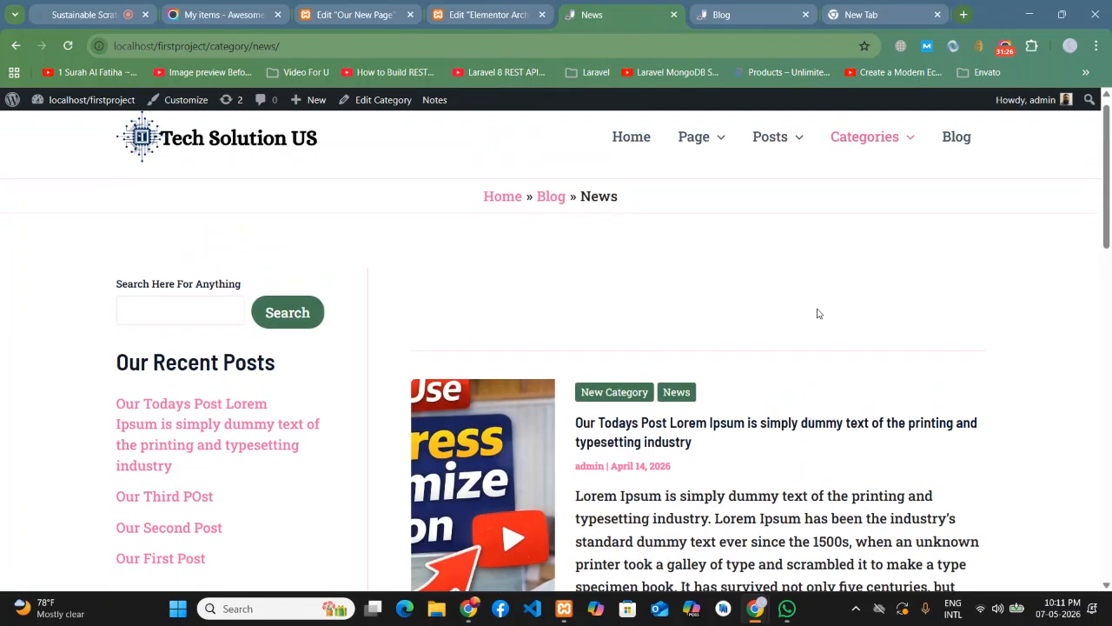
pyautogui.moveTo(901, 154)
pyautogui.click(881, 252)
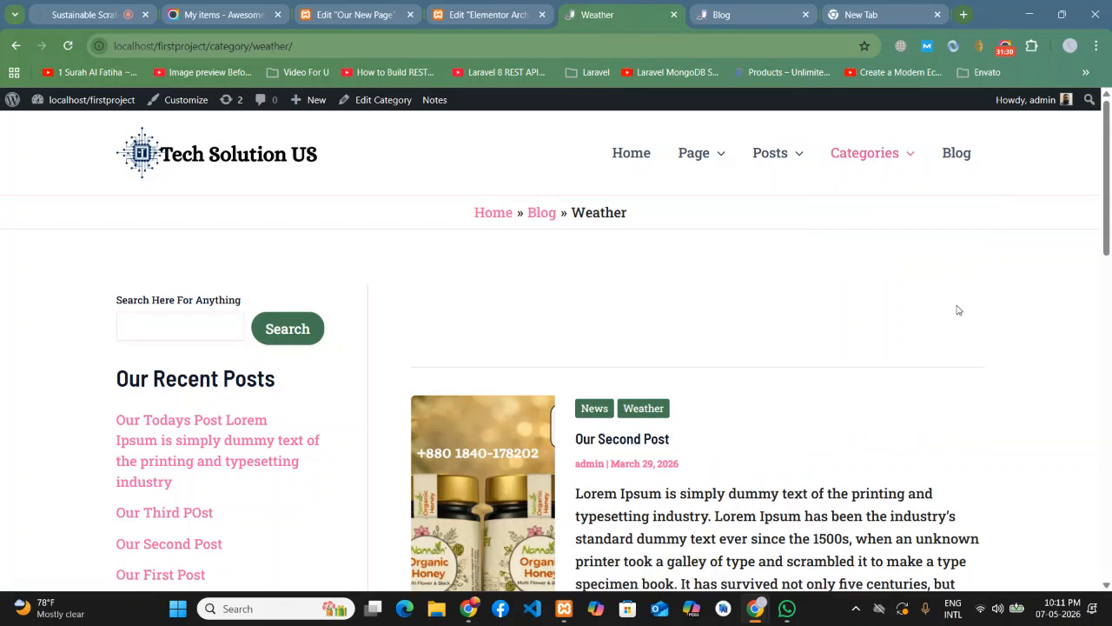
pyautogui.scroll(-4, 946, 307)
pyautogui.scroll(4, 980, 316)
pyautogui.click(948, 156)
pyautogui.click(504, 11)
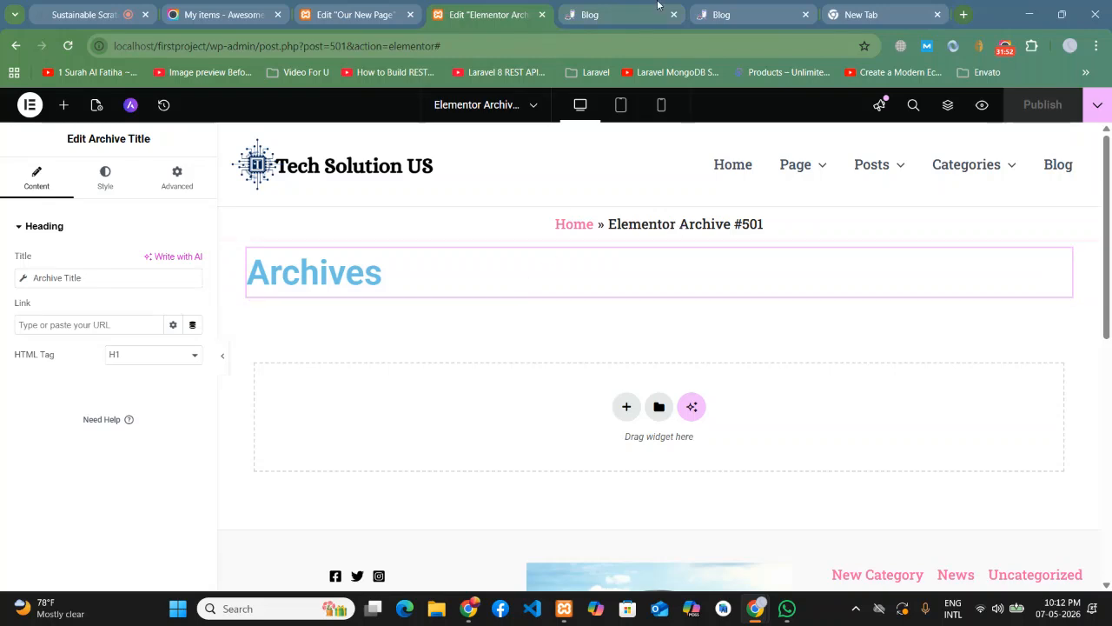
# - Open the WordPress Dashboard in a new tab from the Blog page's admin bar
pyautogui.hotkey('ctrl', 'Tab')
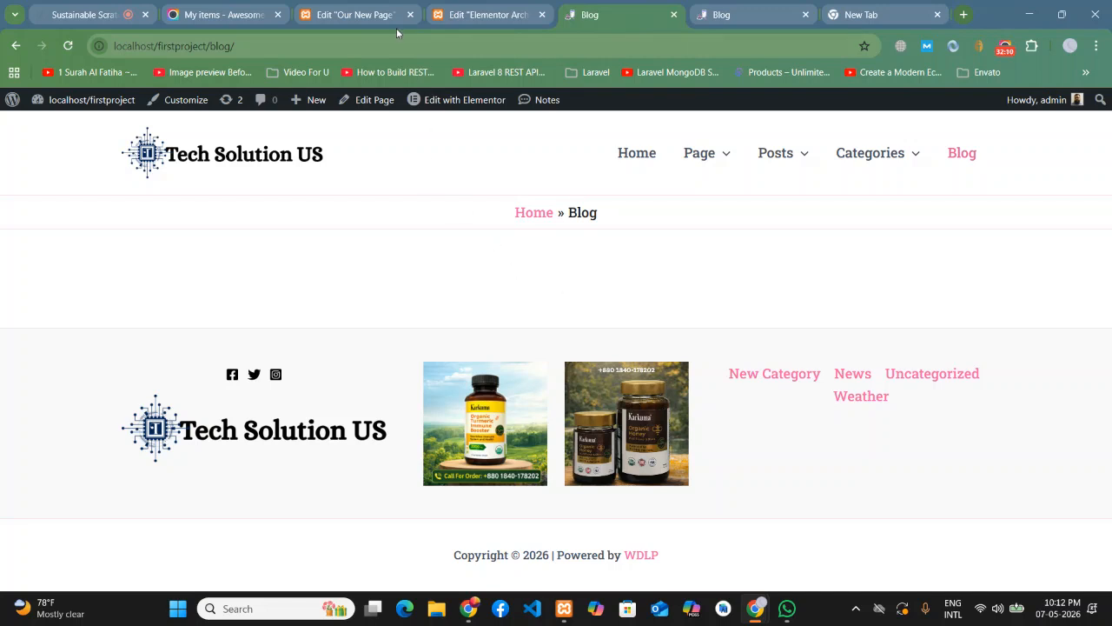
pyautogui.click(783, 9)
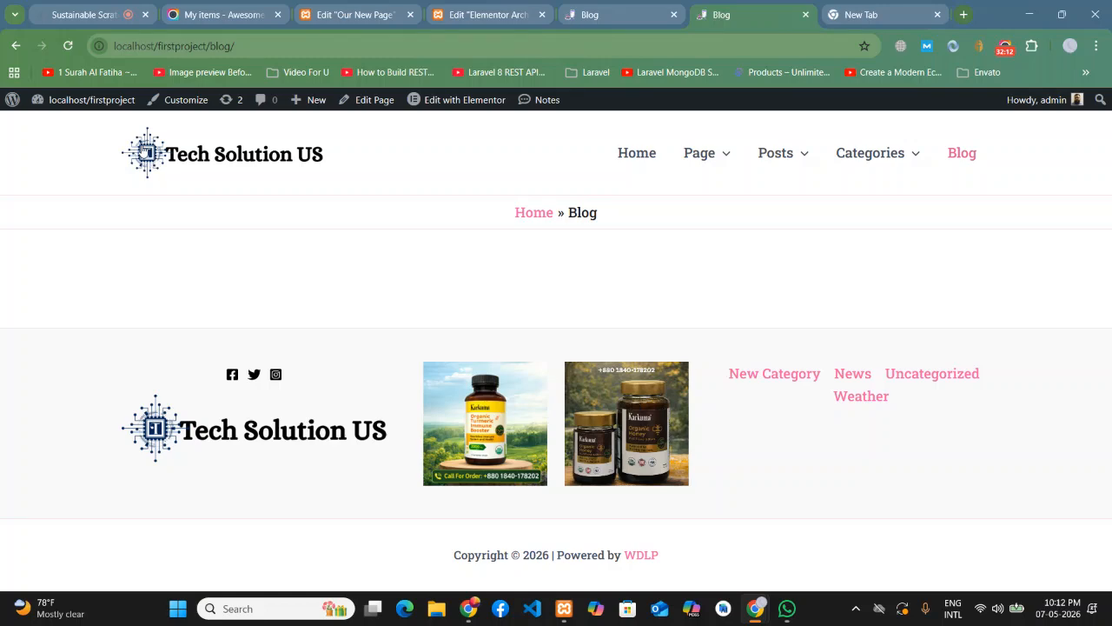
pyautogui.moveTo(94, 104)
pyautogui.rightClick(60, 131)
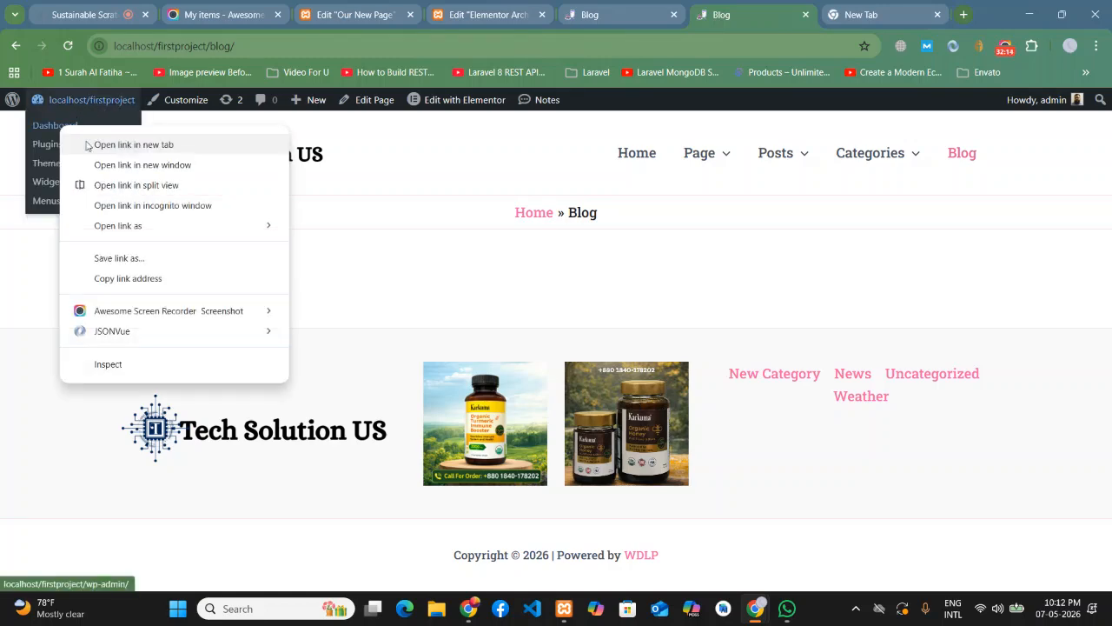
pyautogui.click(87, 144)
pyautogui.click(769, 15)
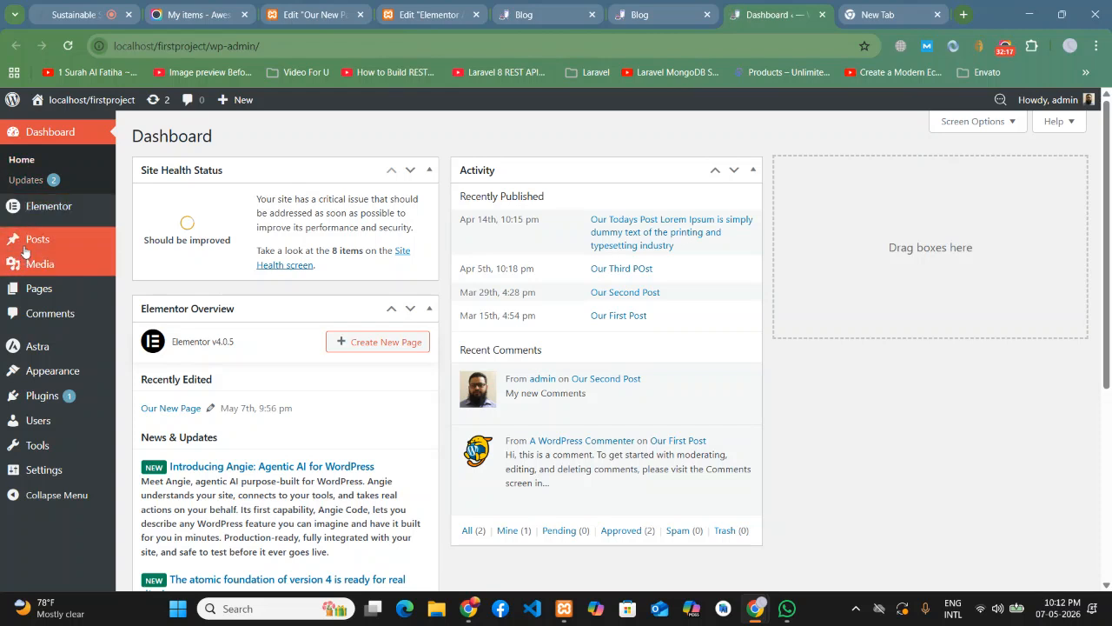
# - List all four published posts under Posts > All Posts, then return to the Blog tab
pyautogui.moveTo(25, 250)
pyautogui.click(130, 246)
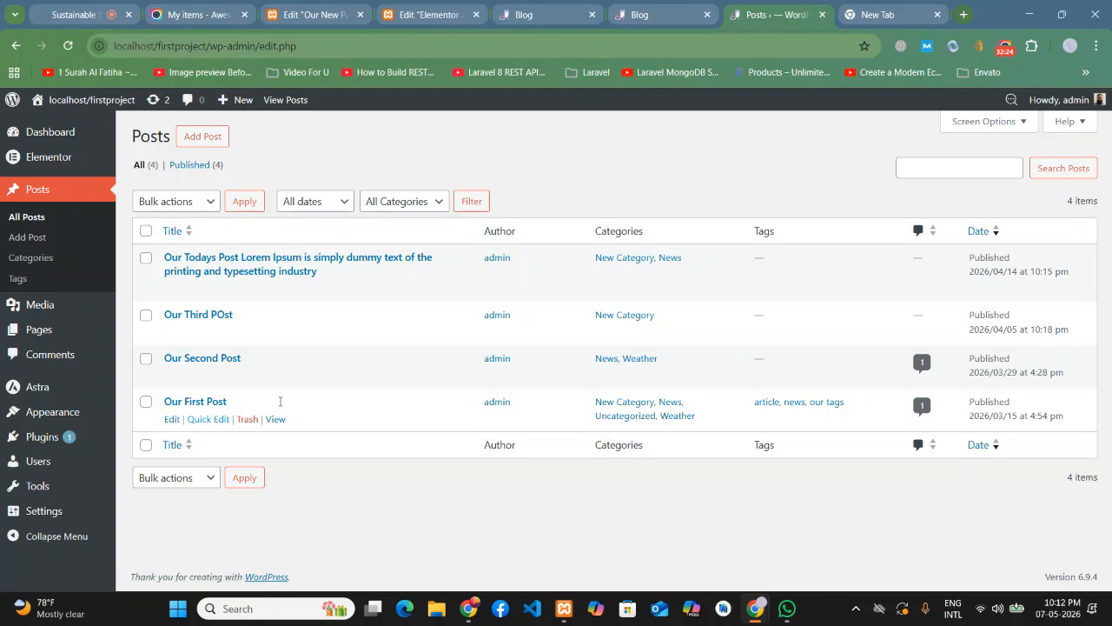
pyautogui.click(653, 5)
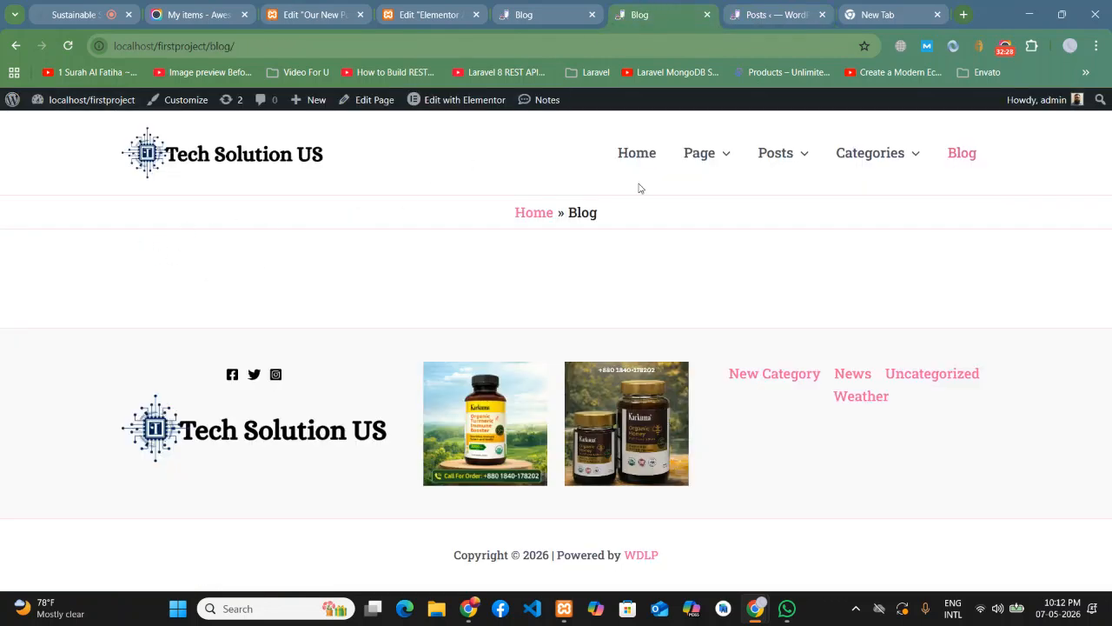
# - Drop a 3-column Archive Posts grid below the Archives title and publish Archive #501
pyautogui.click(430, 6)
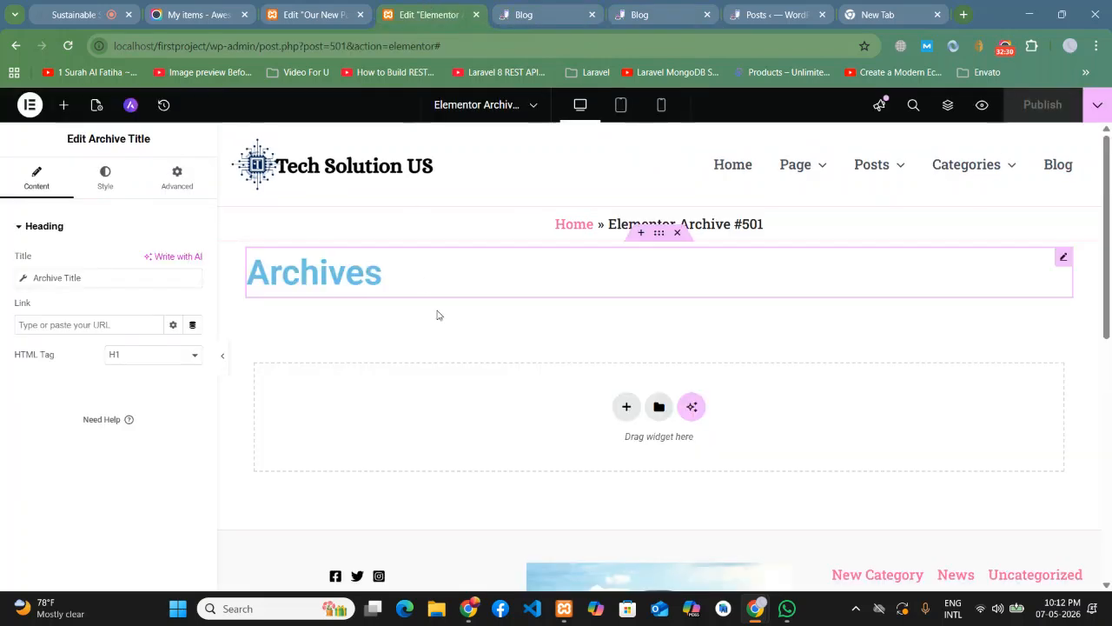
pyautogui.click(63, 104)
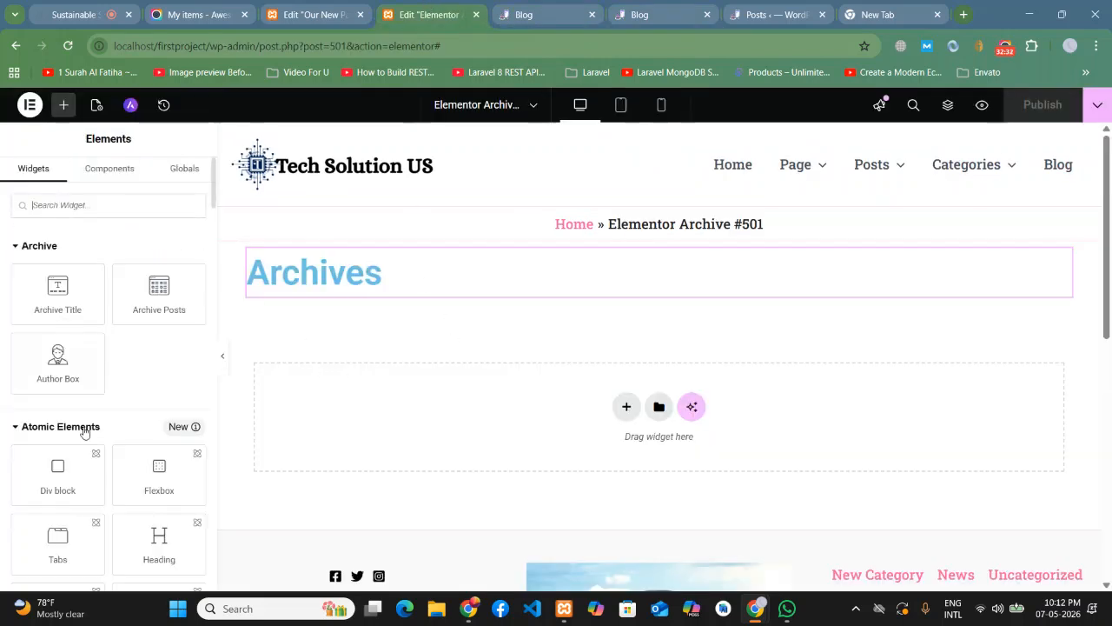
pyautogui.moveTo(158, 300); pyautogui.dragTo(519, 407)
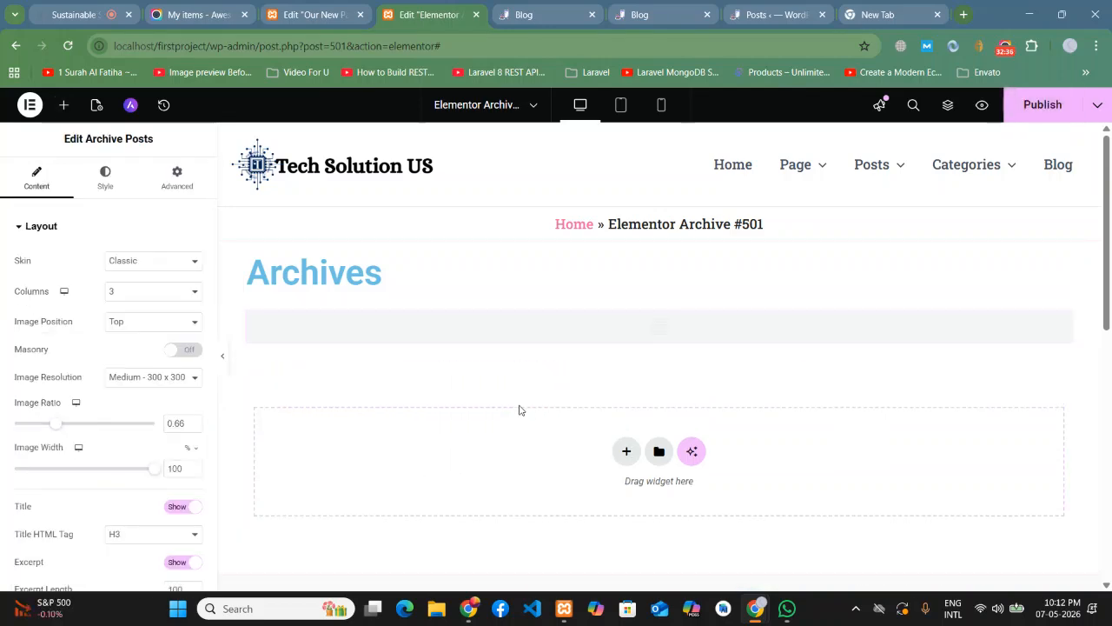
pyautogui.scroll(-8, 594, 255)
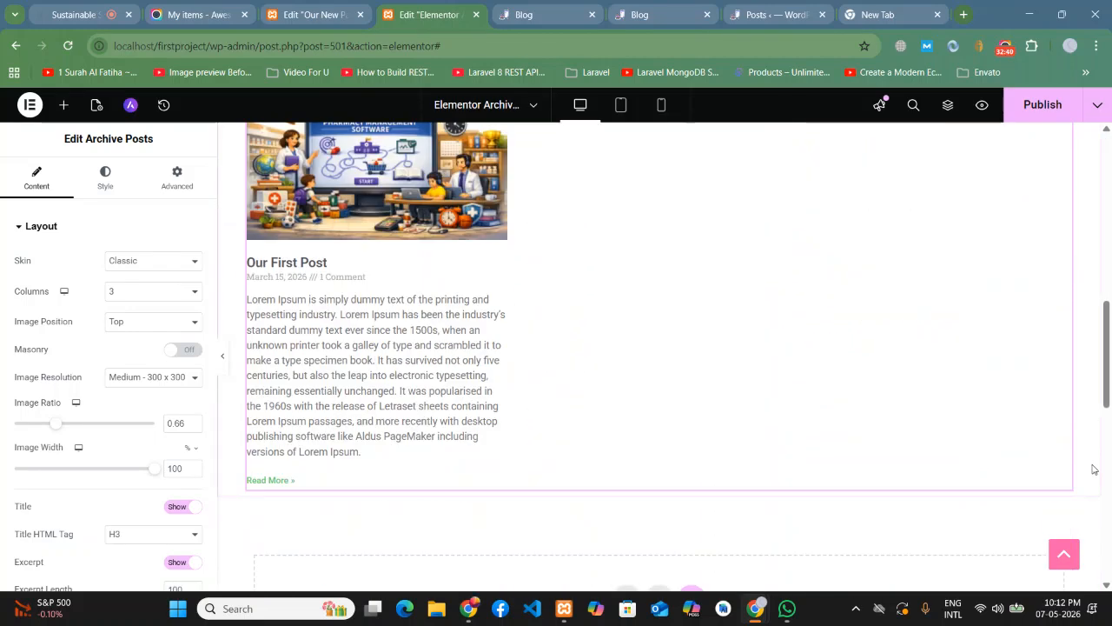
pyautogui.scroll(-3, 1093, 469)
pyautogui.scroll(12, 1093, 469)
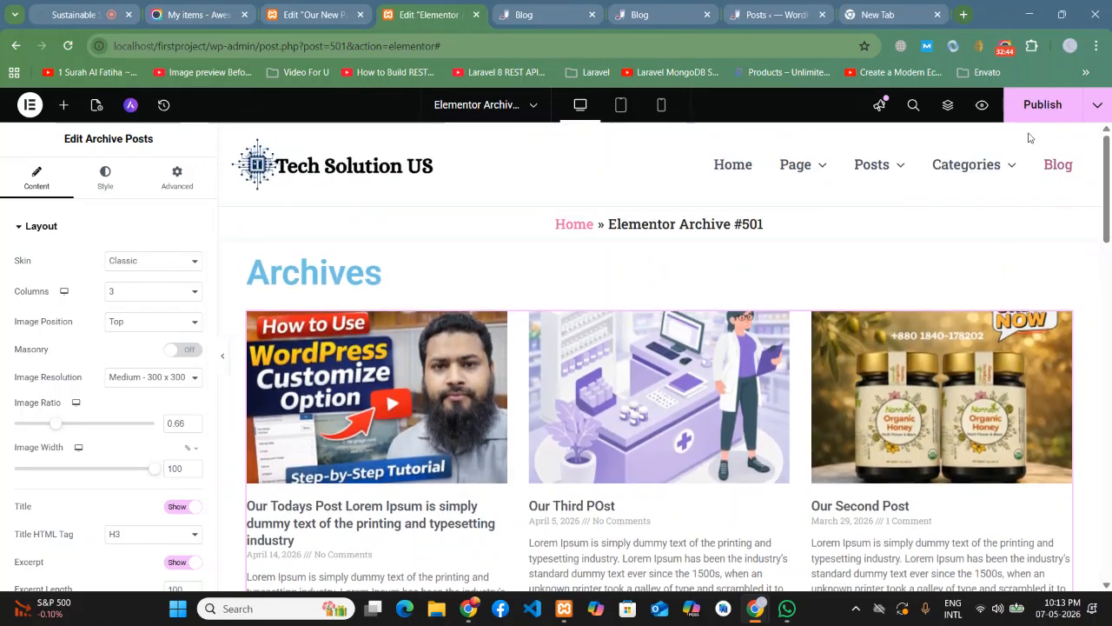
pyautogui.click(1039, 106)
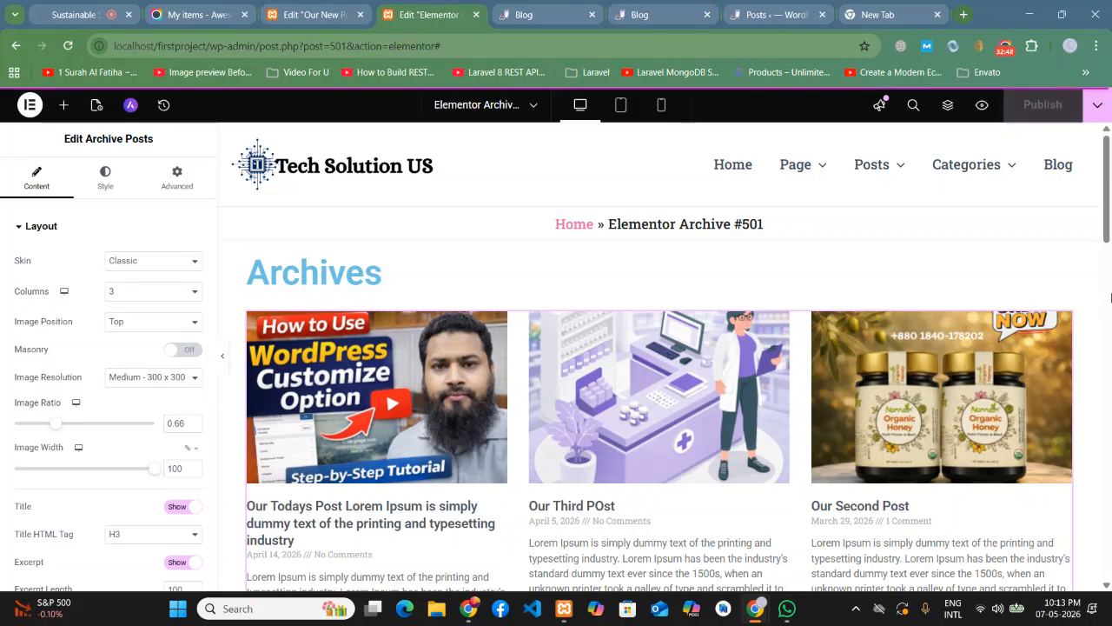
pyautogui.click(539, 11)
# - Reload the live Blog page and scroll through its three-column post grid
pyautogui.click(68, 45)
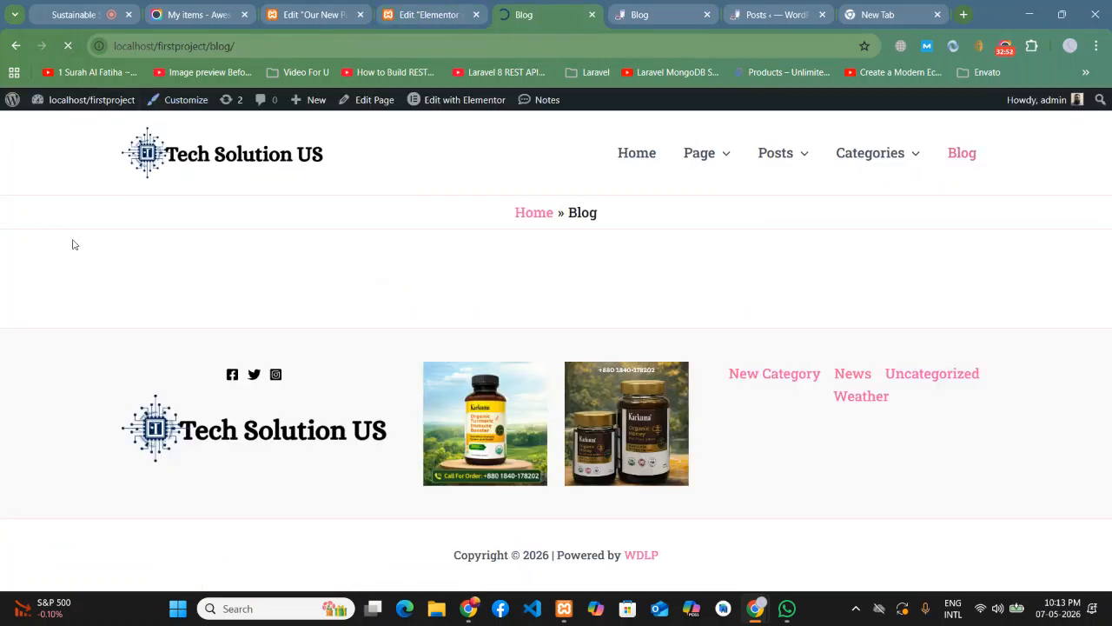
pyautogui.scroll(-1, 1026, 327)
pyautogui.scroll(-7, 1027, 327)
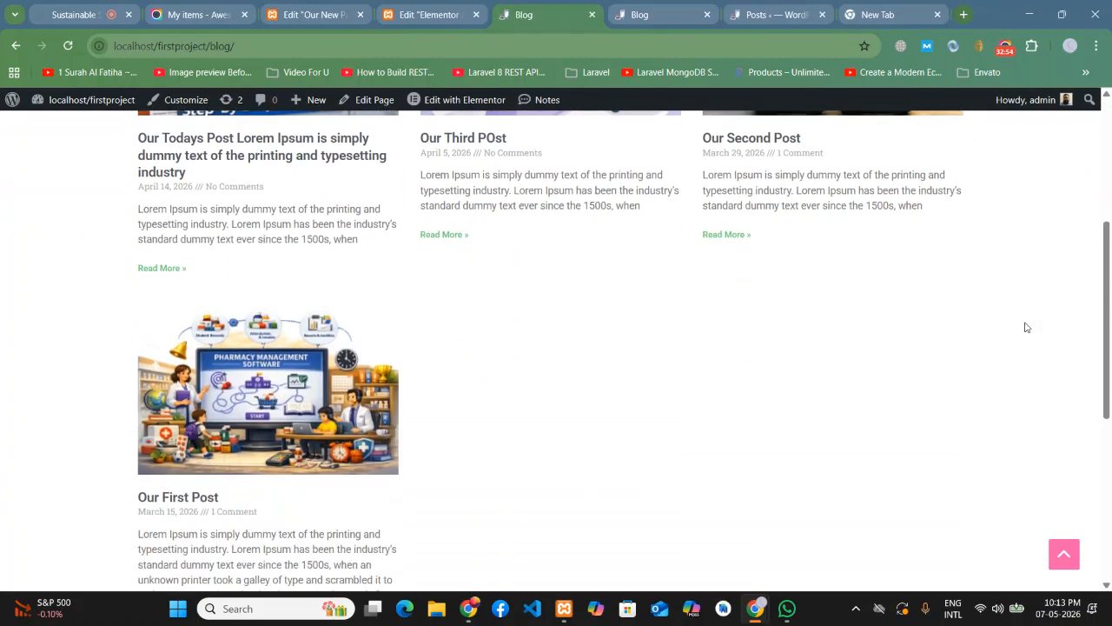
pyautogui.scroll(2, 1027, 327)
pyautogui.scroll(2, 1026, 327)
pyautogui.scroll(-4, 1026, 326)
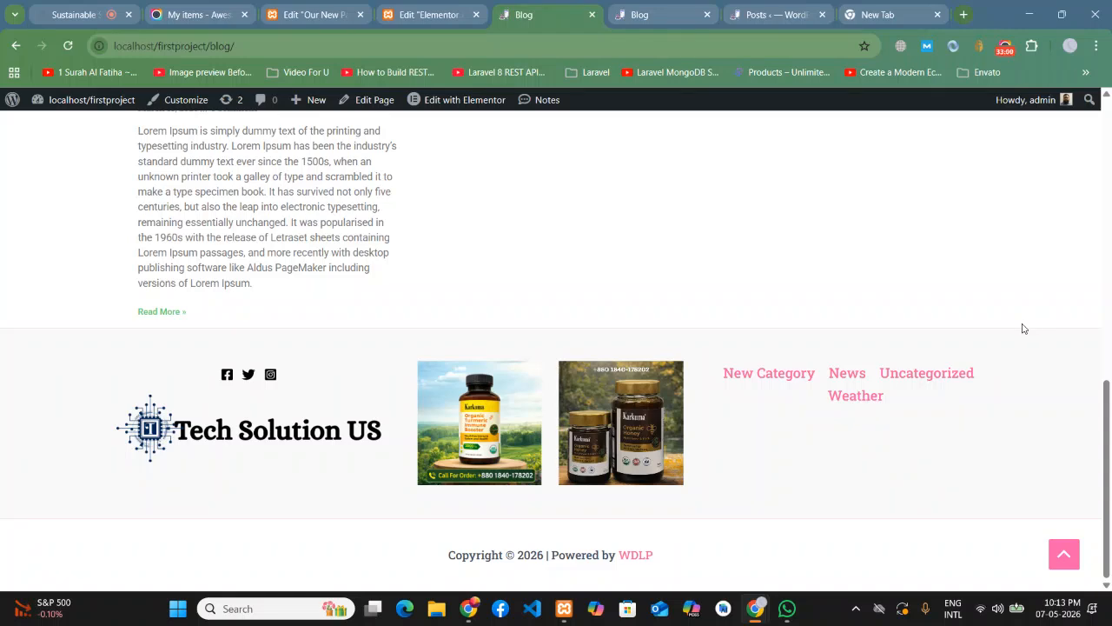
pyautogui.scroll(8, 1023, 329)
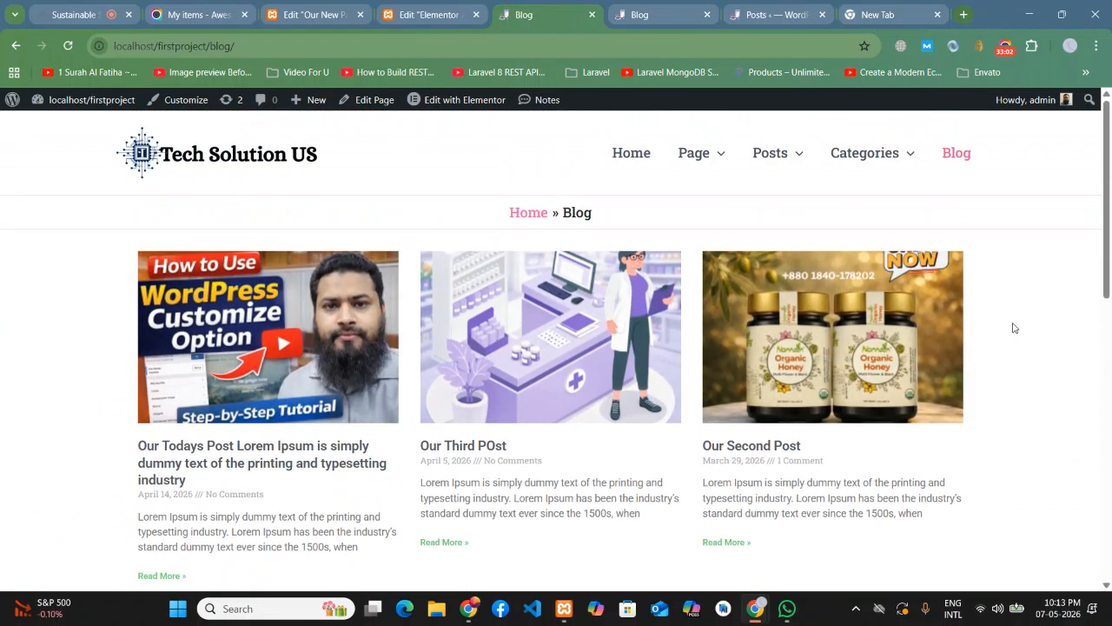
pyautogui.click(68, 45)
pyautogui.scroll(-3, 1082, 404)
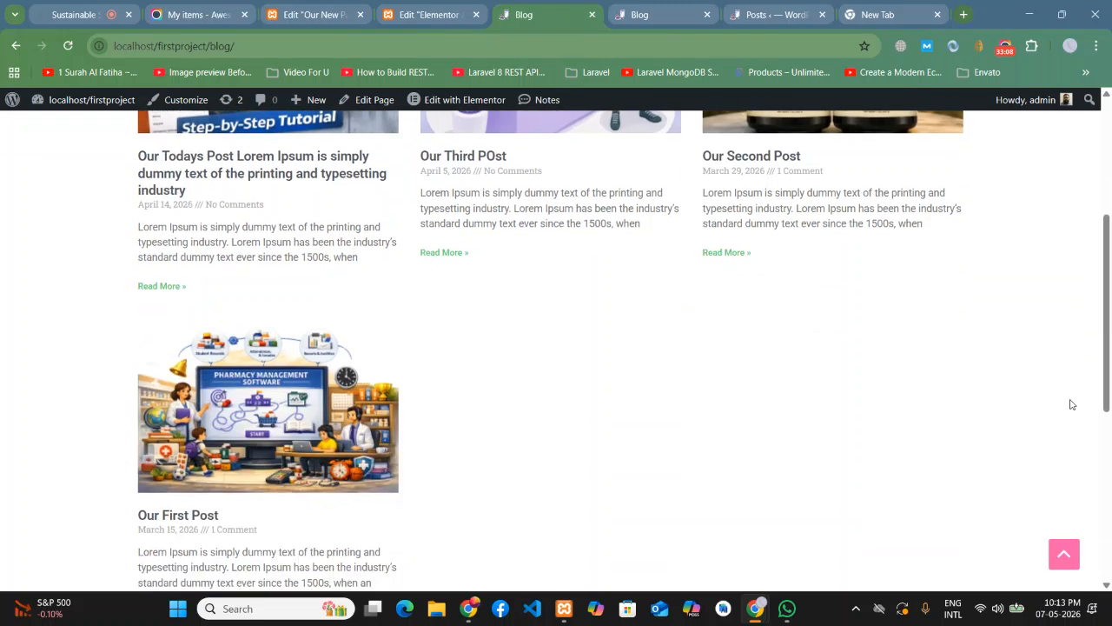
pyautogui.scroll(-2, 1000, 414)
pyautogui.scroll(2, 729, 350)
pyautogui.scroll(3, 720, 351)
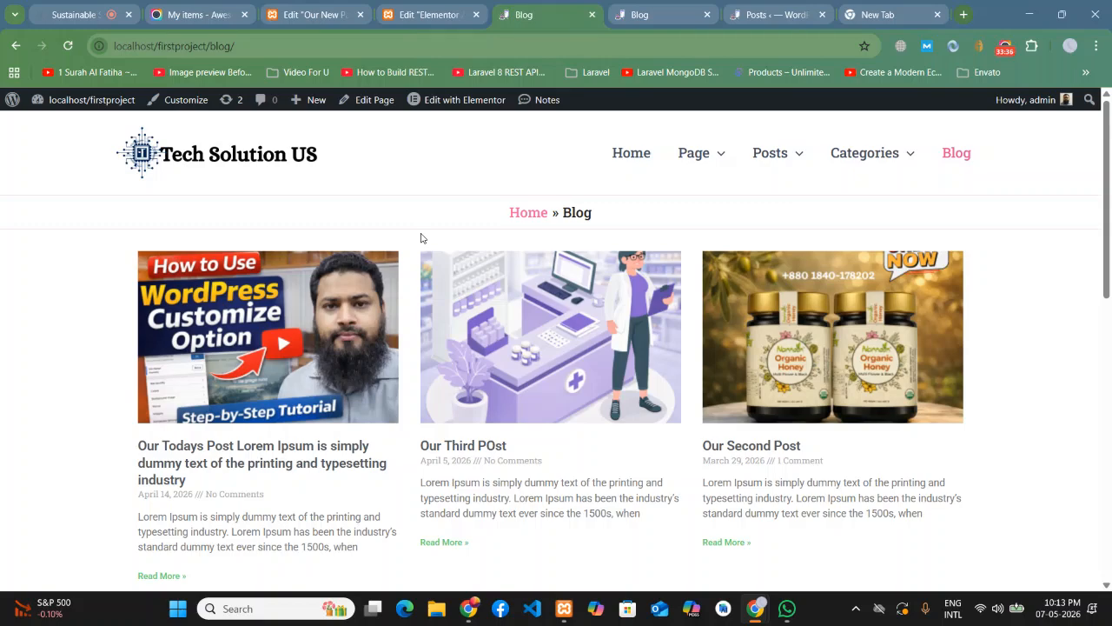
pyautogui.scroll(-8, 421, 237)
pyautogui.scroll(10, 803, 379)
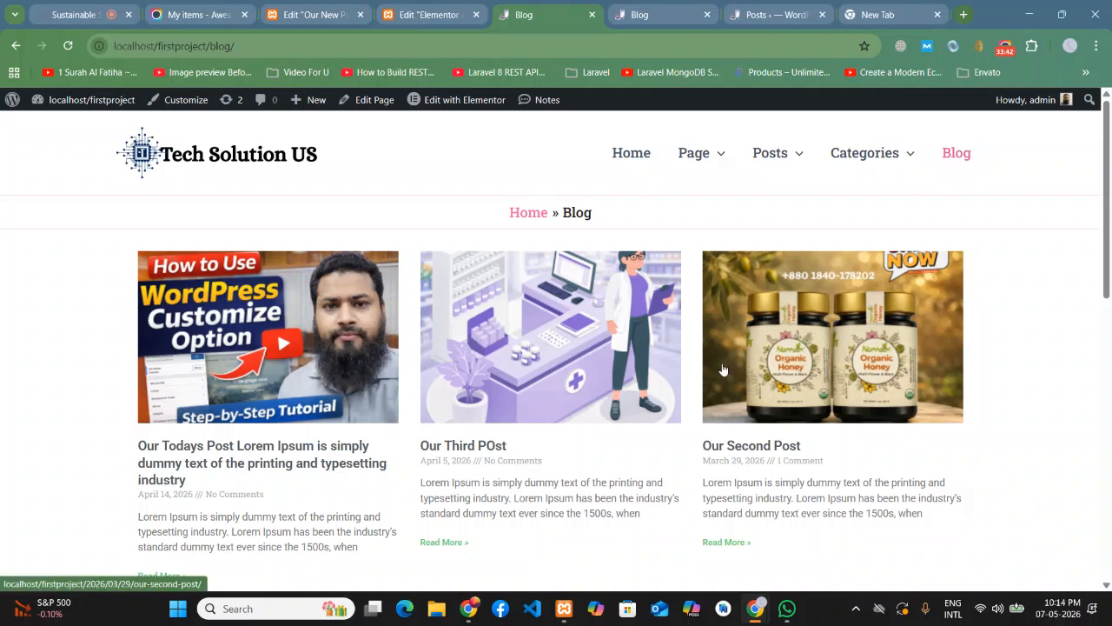
pyautogui.scroll(-3, 1055, 378)
pyautogui.scroll(-1, 1053, 374)
pyautogui.scroll(3, 1013, 370)
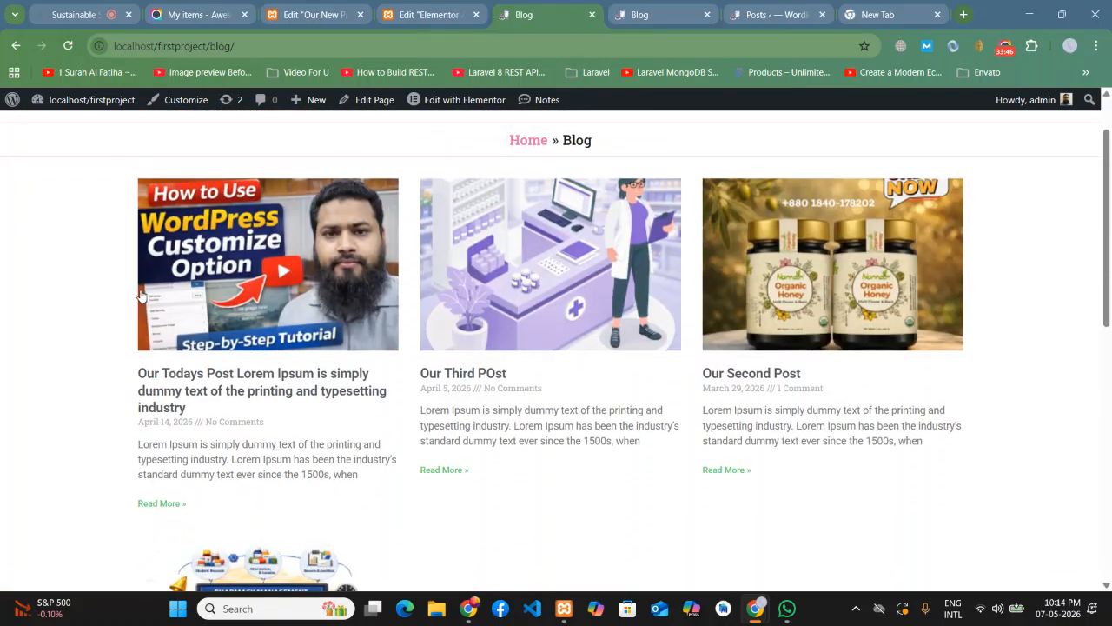
pyautogui.scroll(1, 435, 315)
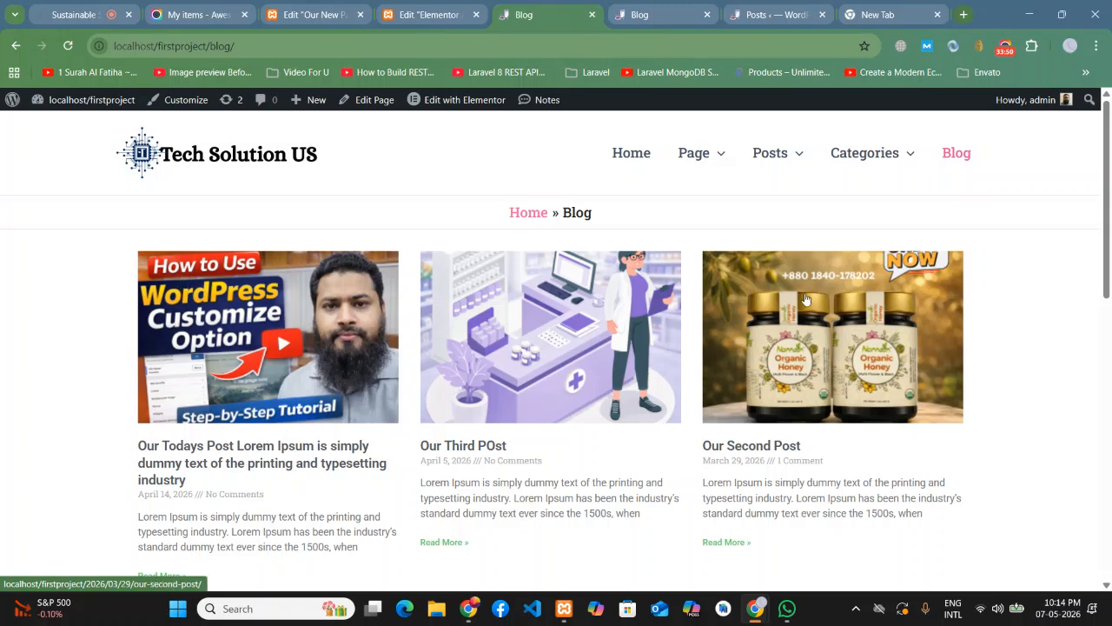
# - Delete the Archives title heading from the Archive #501 template
pyautogui.click(435, 15)
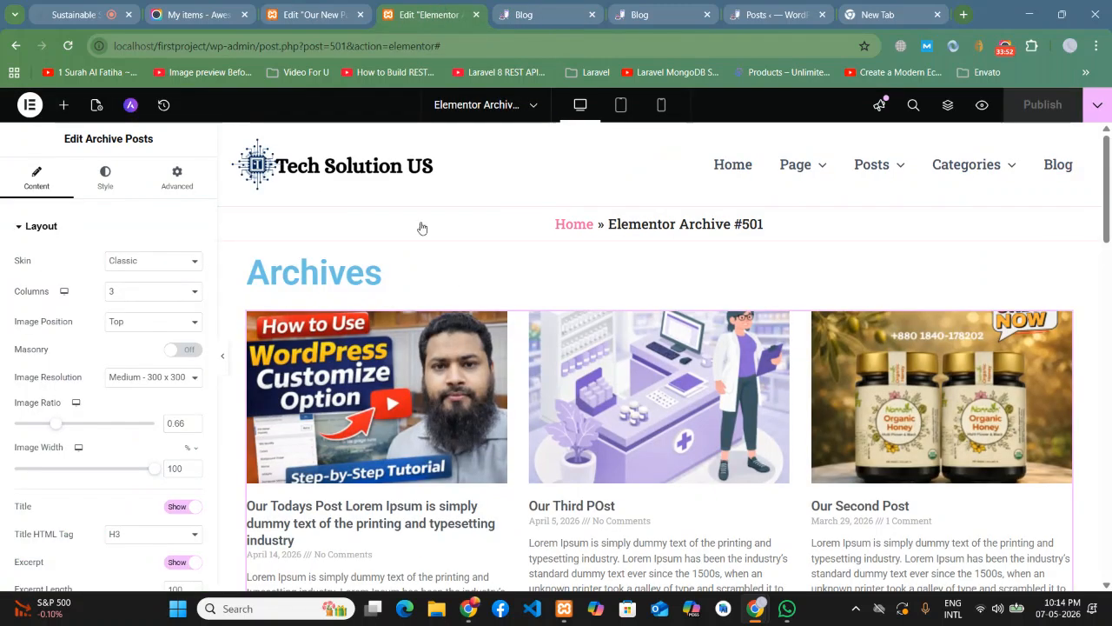
pyautogui.rightClick(1048, 286)
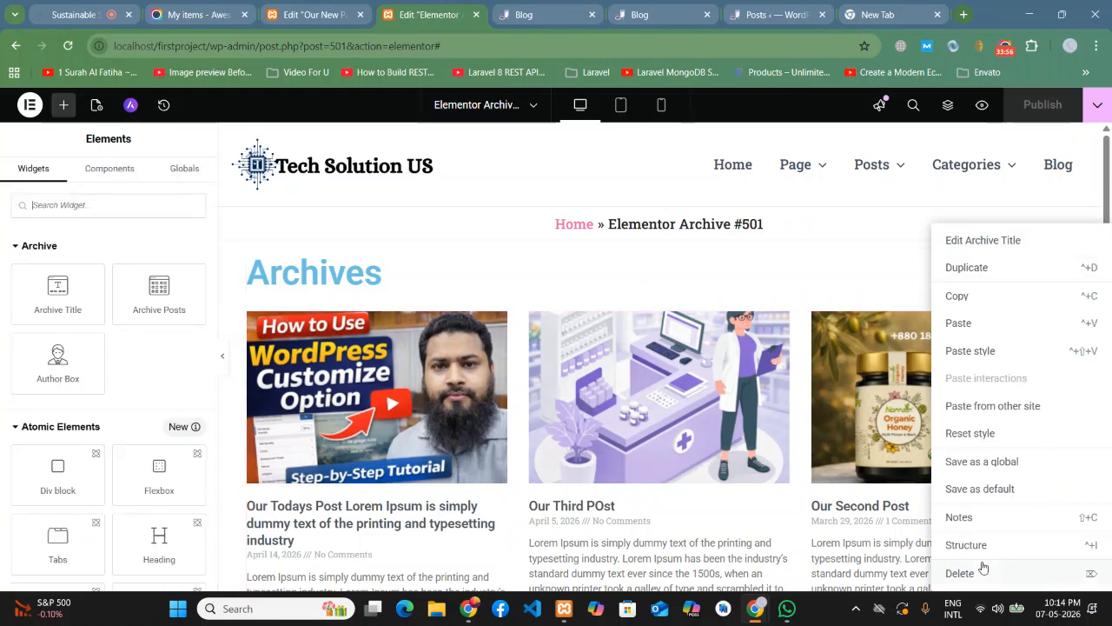
pyautogui.click(984, 567)
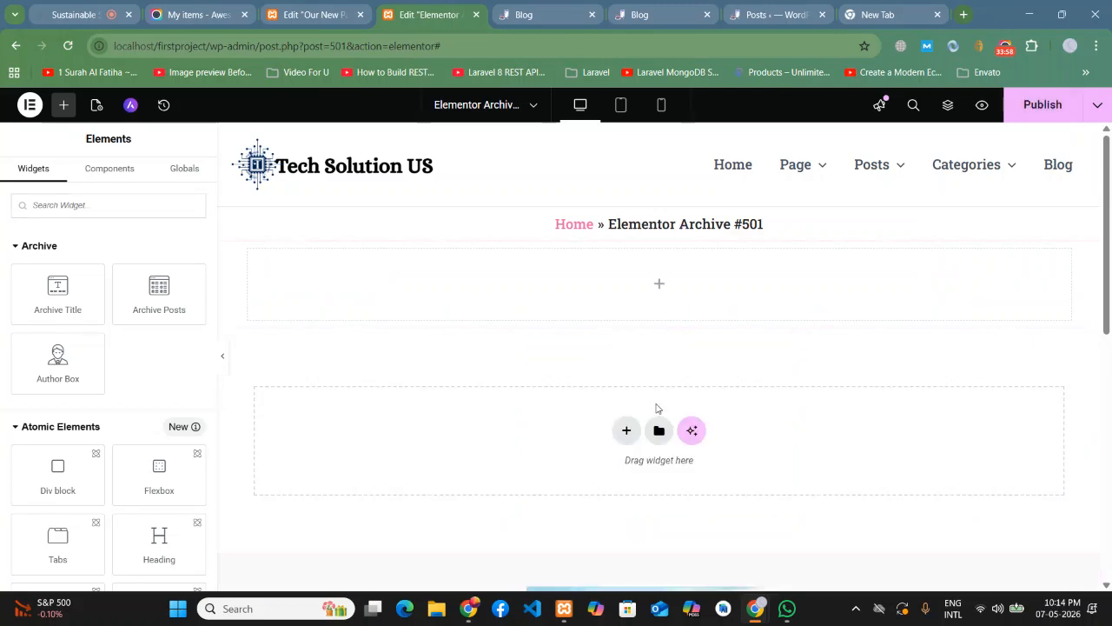
# - Replace the empty section with a two-column Flexbox container
pyautogui.click(679, 235)
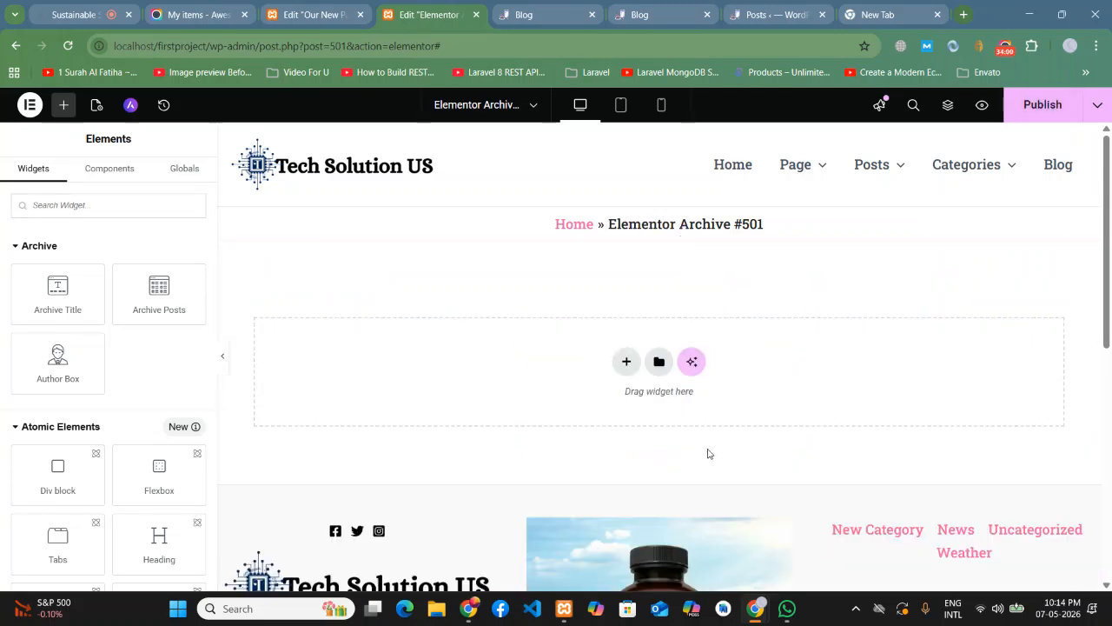
pyautogui.click(625, 360)
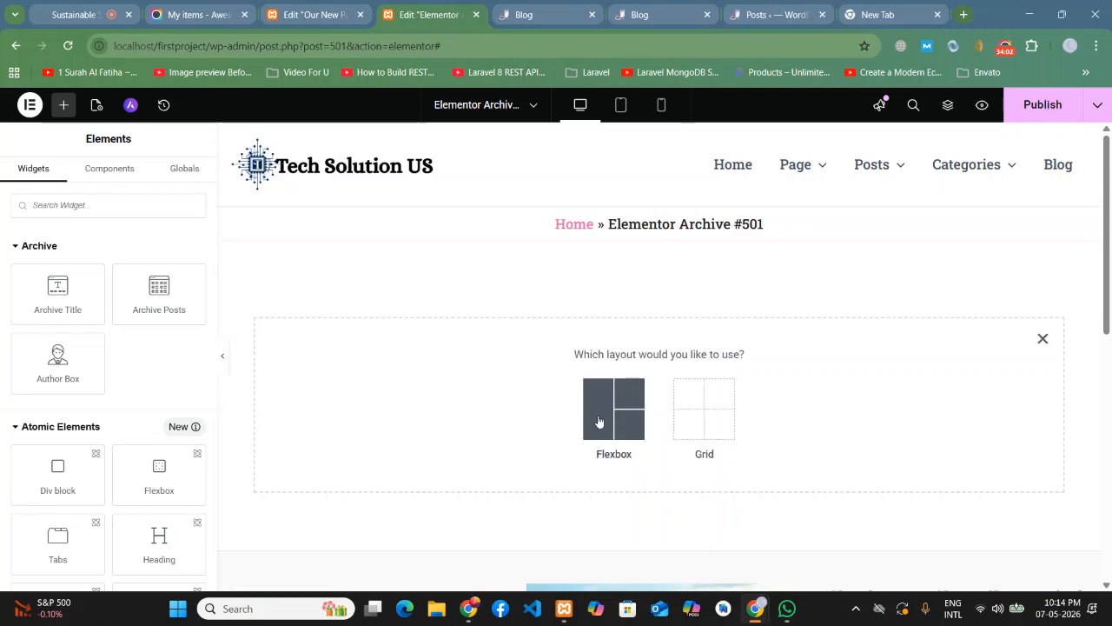
pyautogui.click(1043, 339)
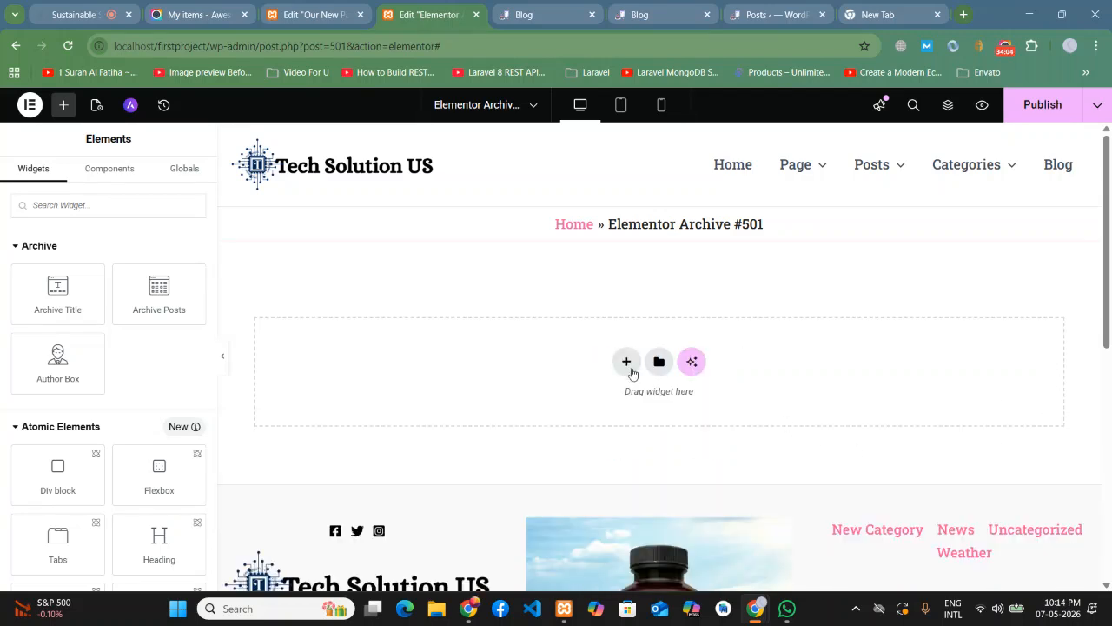
pyautogui.click(627, 361)
pyautogui.click(617, 404)
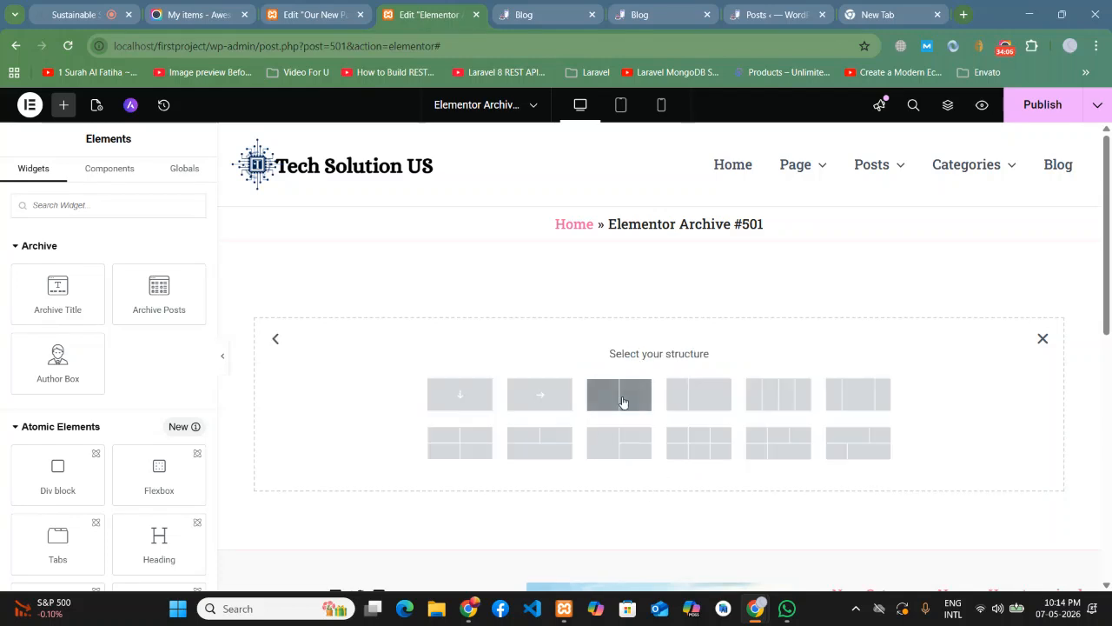
pyautogui.click(627, 405)
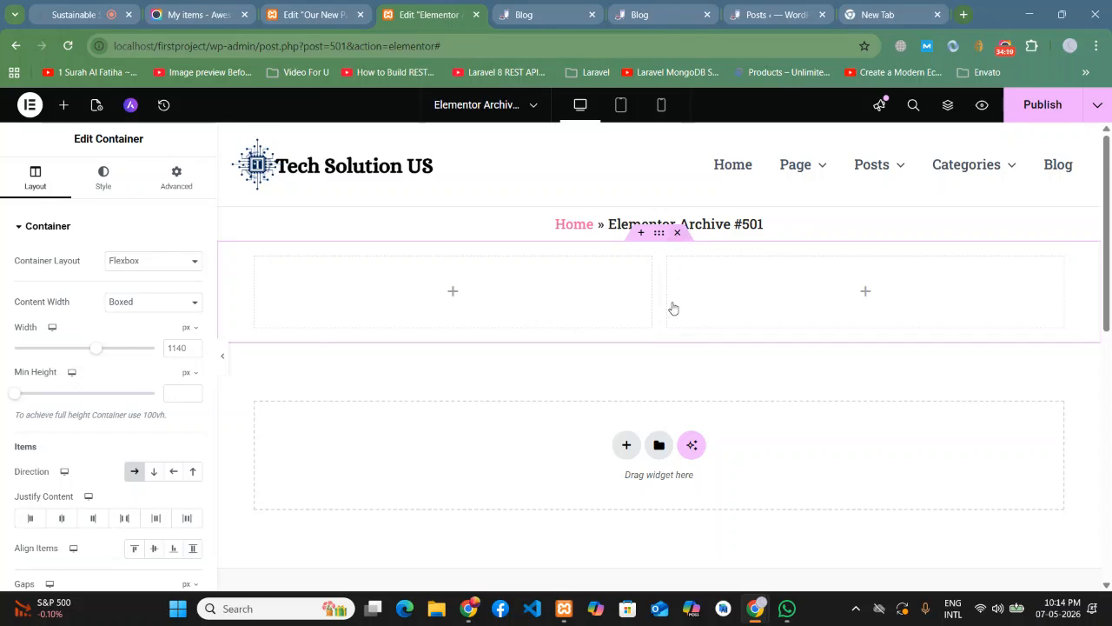
pyautogui.press('Delete')
pyautogui.click(627, 362)
pyautogui.click(617, 405)
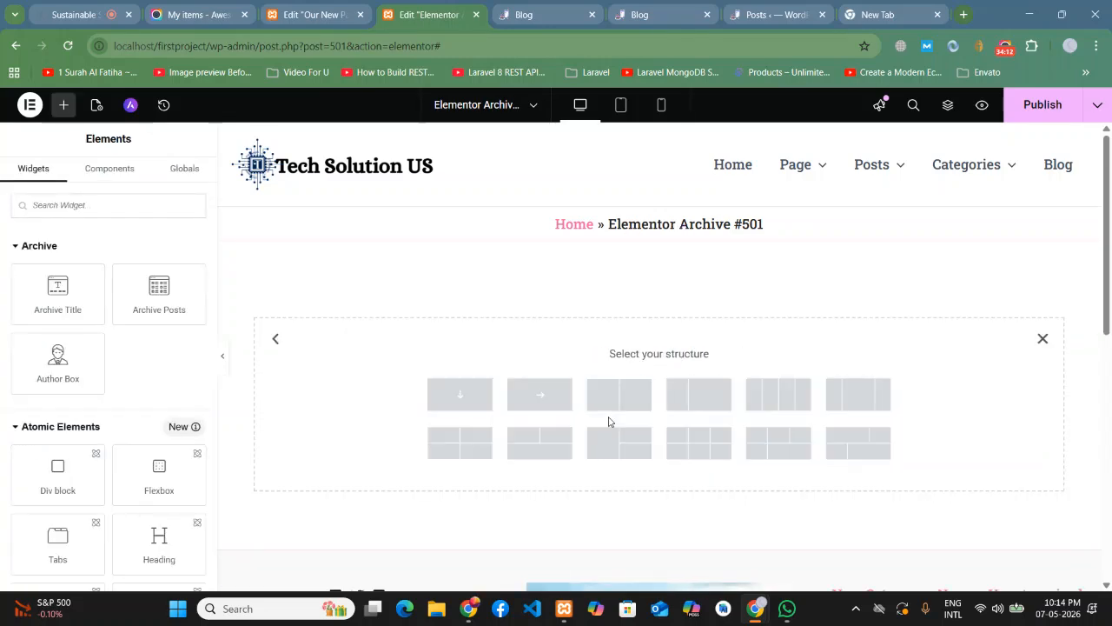
pyautogui.click(624, 405)
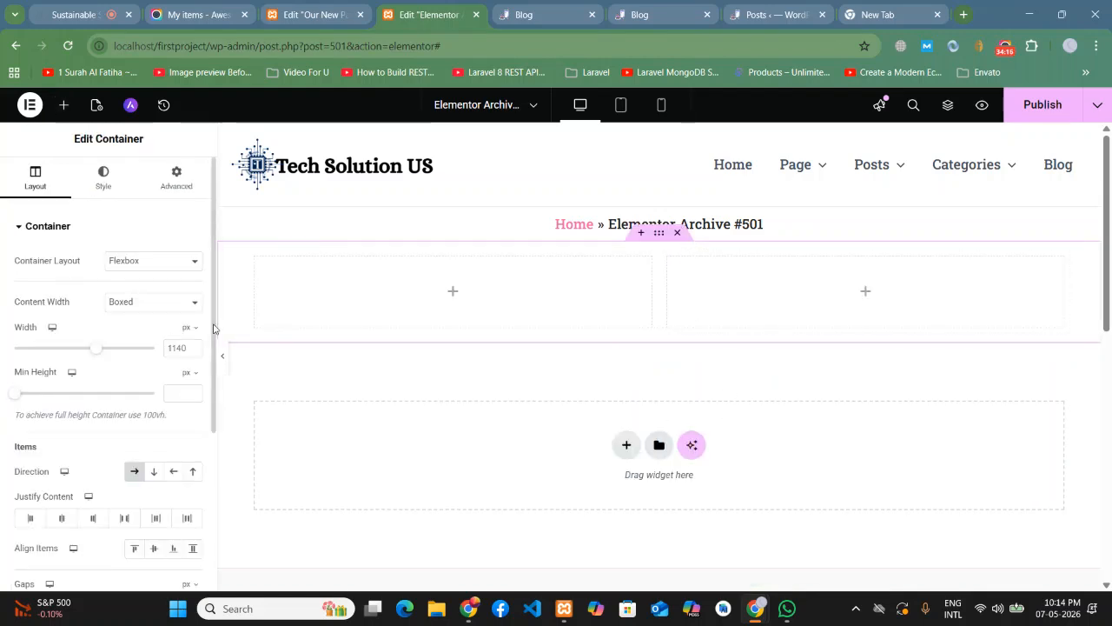
# - Set the left inner container width to 30% and the right one to 70%
pyautogui.click(256, 259)
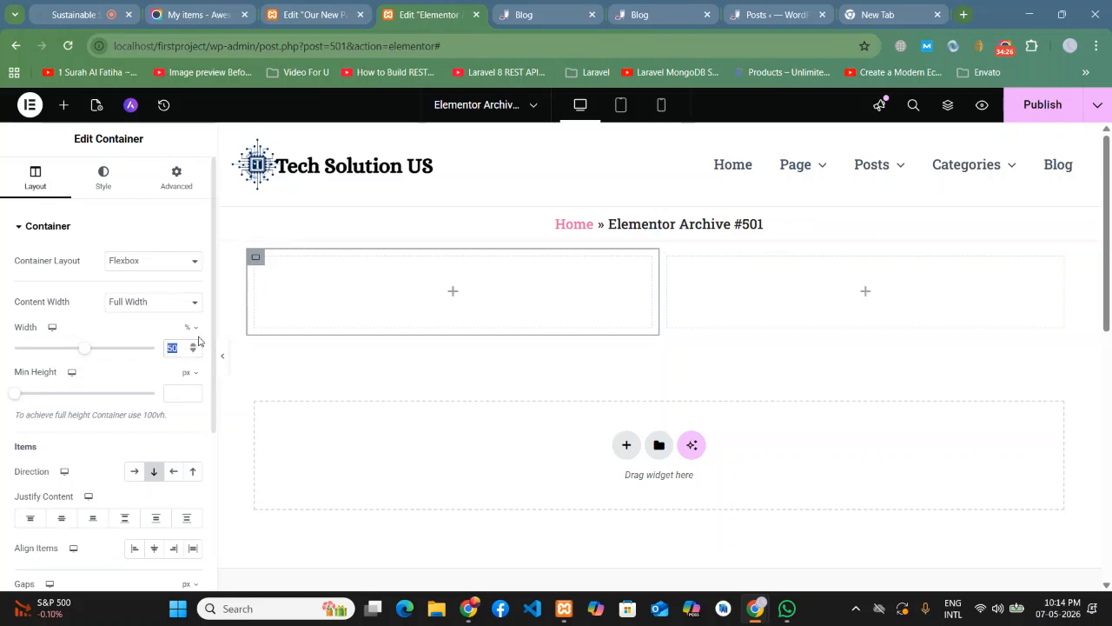
pyautogui.write('30')
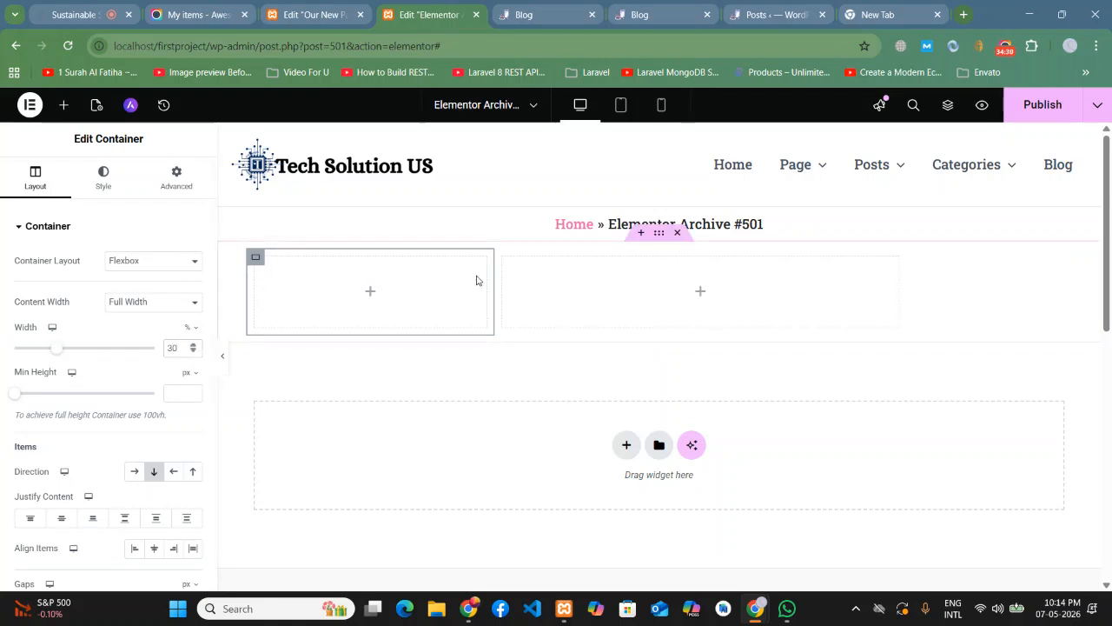
pyautogui.click(504, 259)
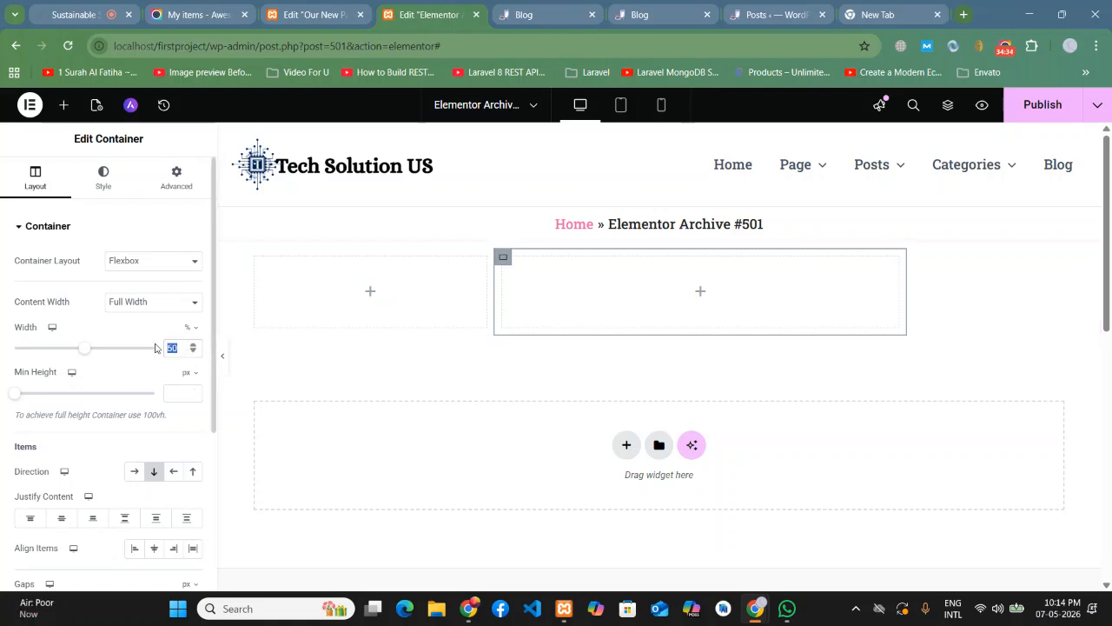
pyautogui.write('70')
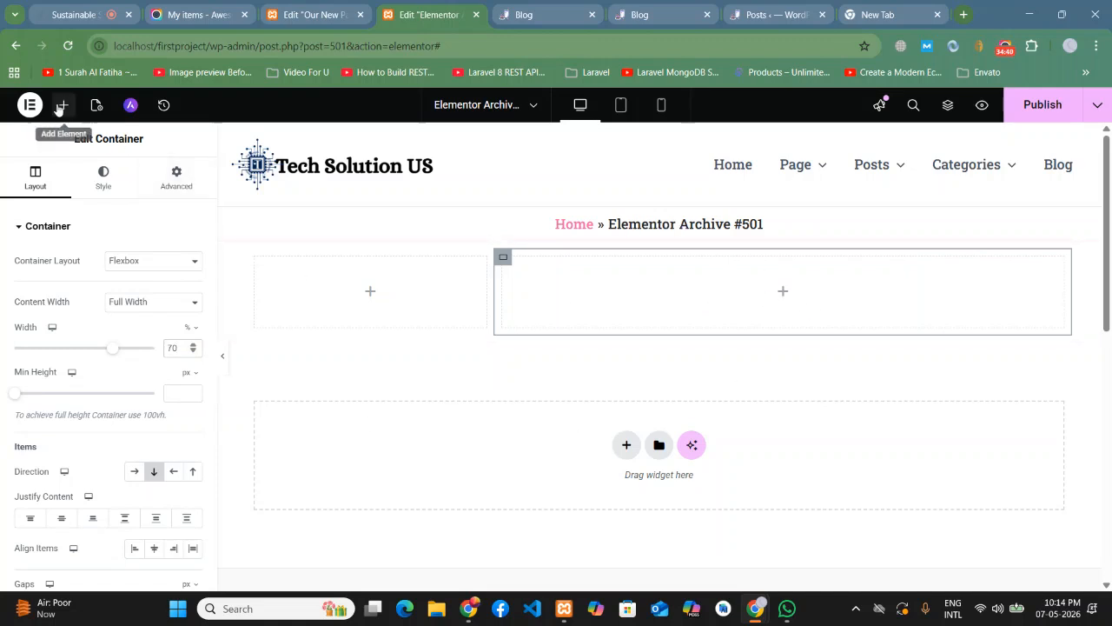
# - Put the Archive Posts grid in the right container and publish the template
pyautogui.click(61, 105)
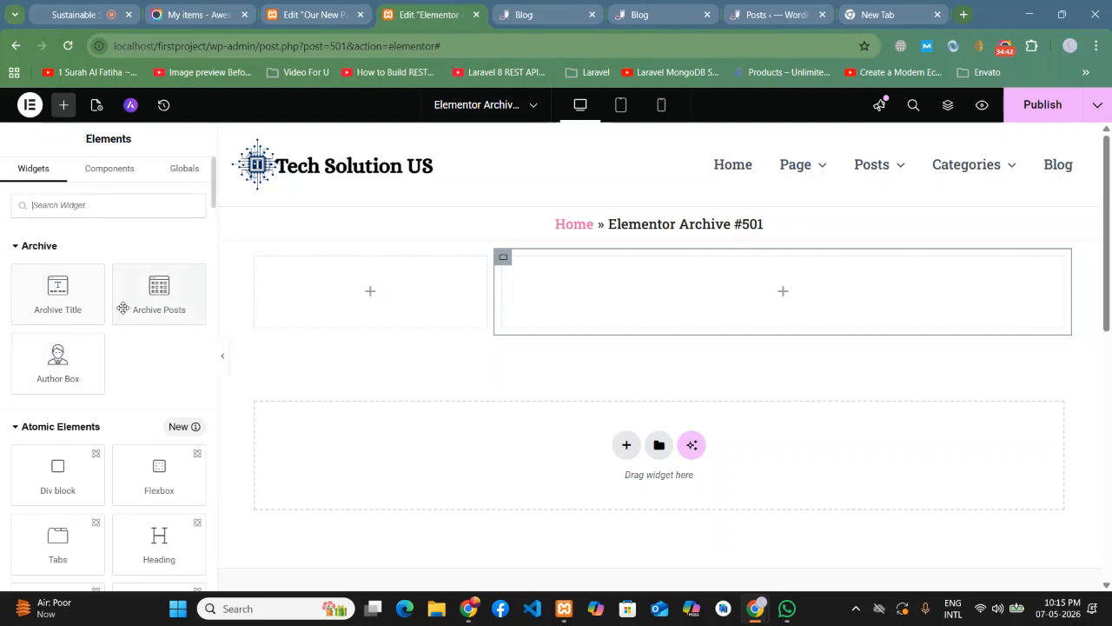
pyautogui.moveTo(139, 304); pyautogui.dragTo(723, 306)
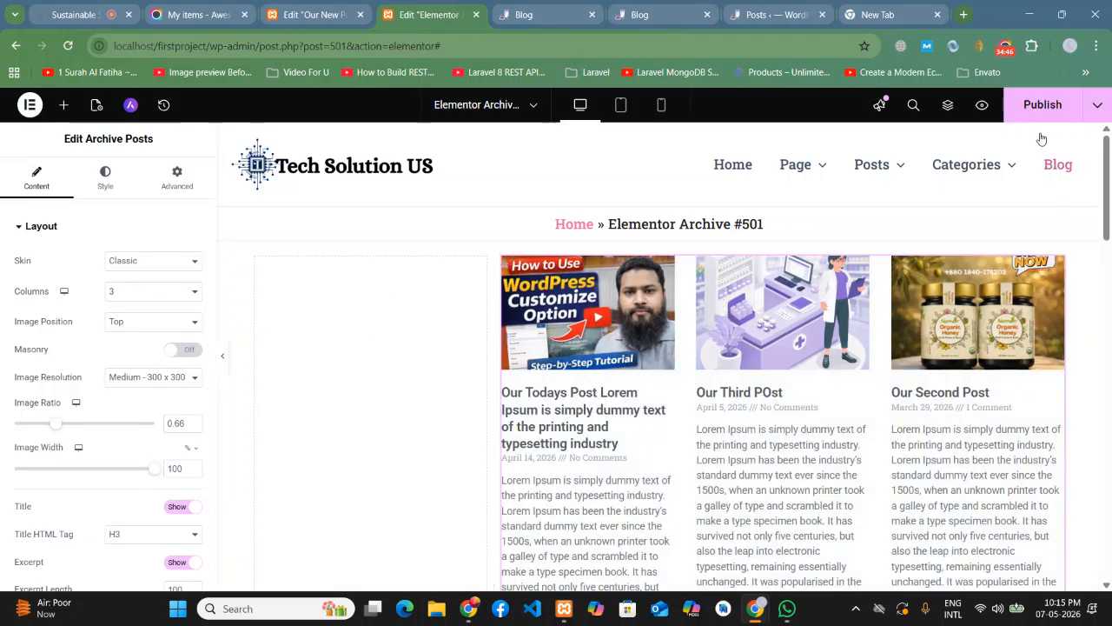
pyautogui.click(1038, 105)
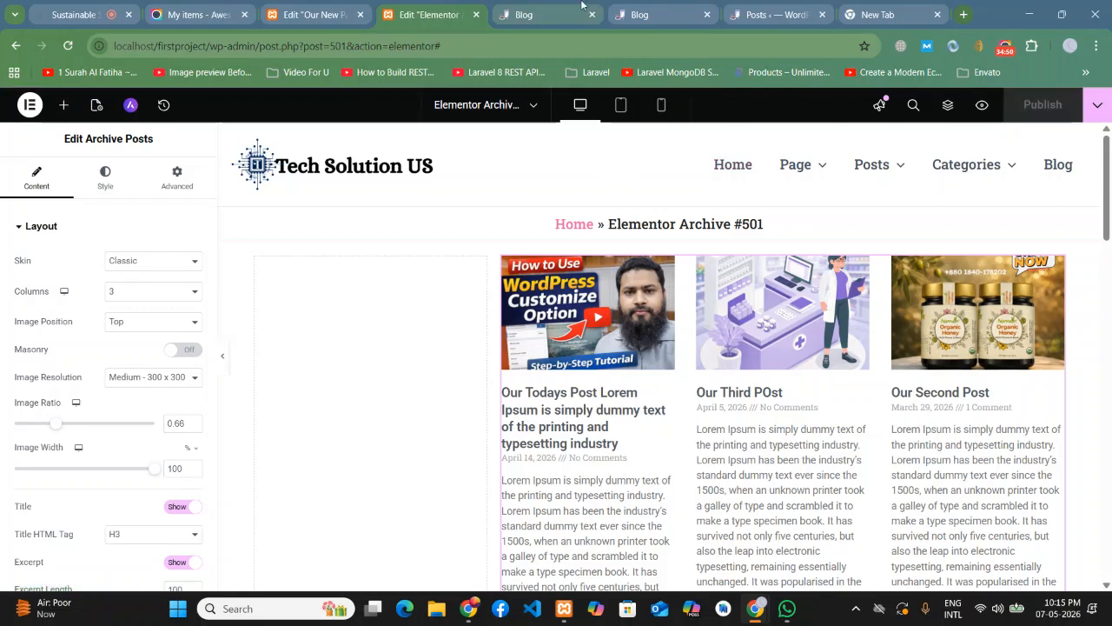
pyautogui.click(544, 12)
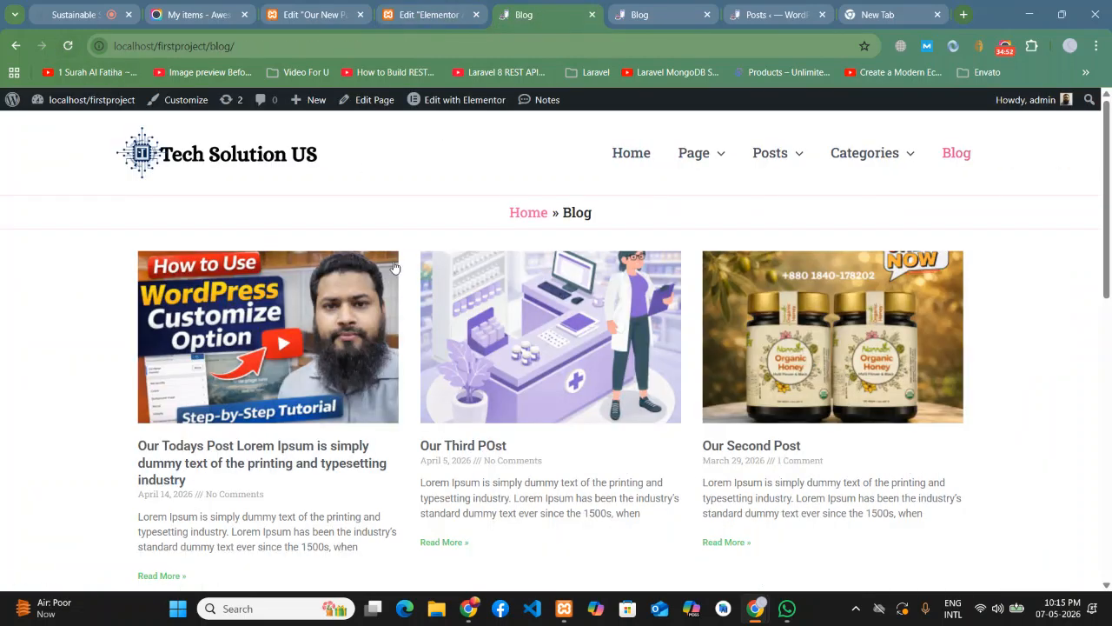
pyautogui.scroll(-10, 412, 255)
pyautogui.scroll(10, 412, 255)
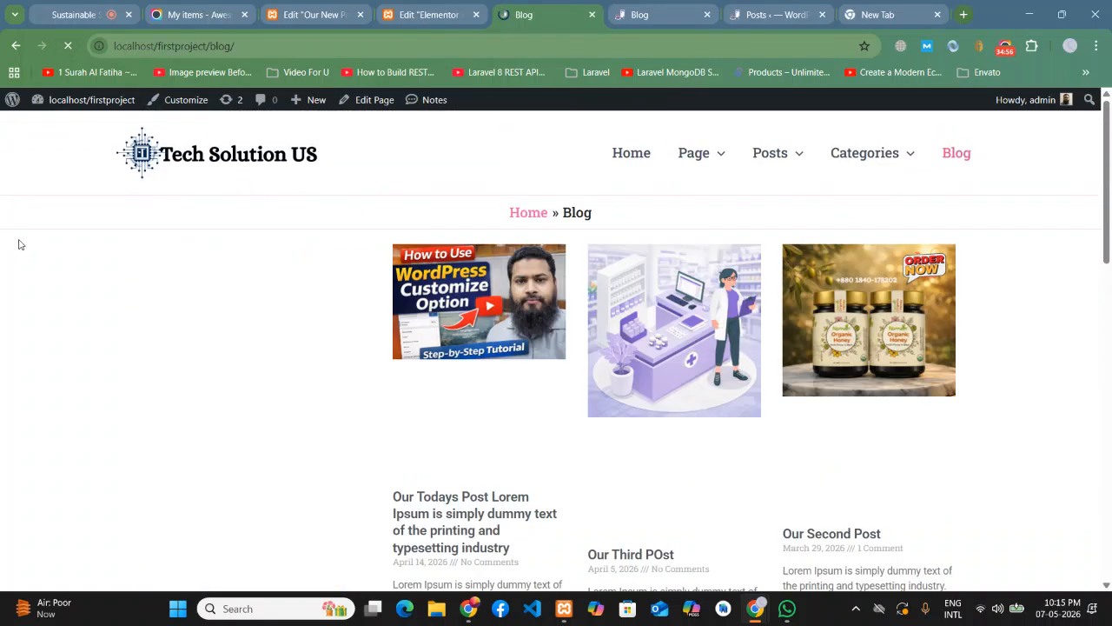
pyautogui.scroll(-10, 19, 243)
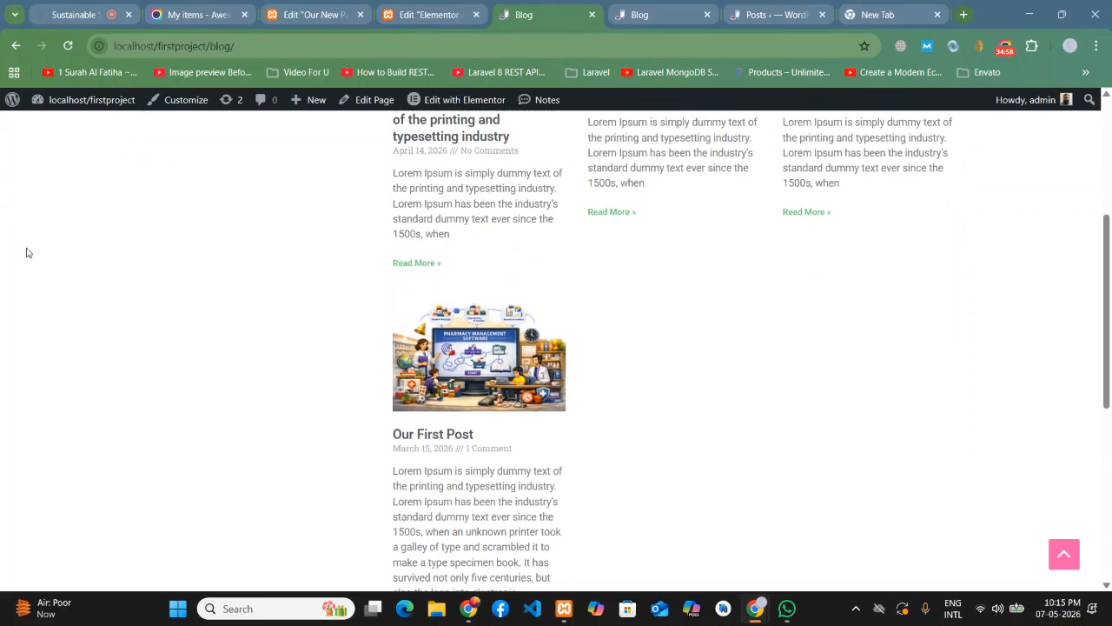
pyautogui.scroll(10, 27, 254)
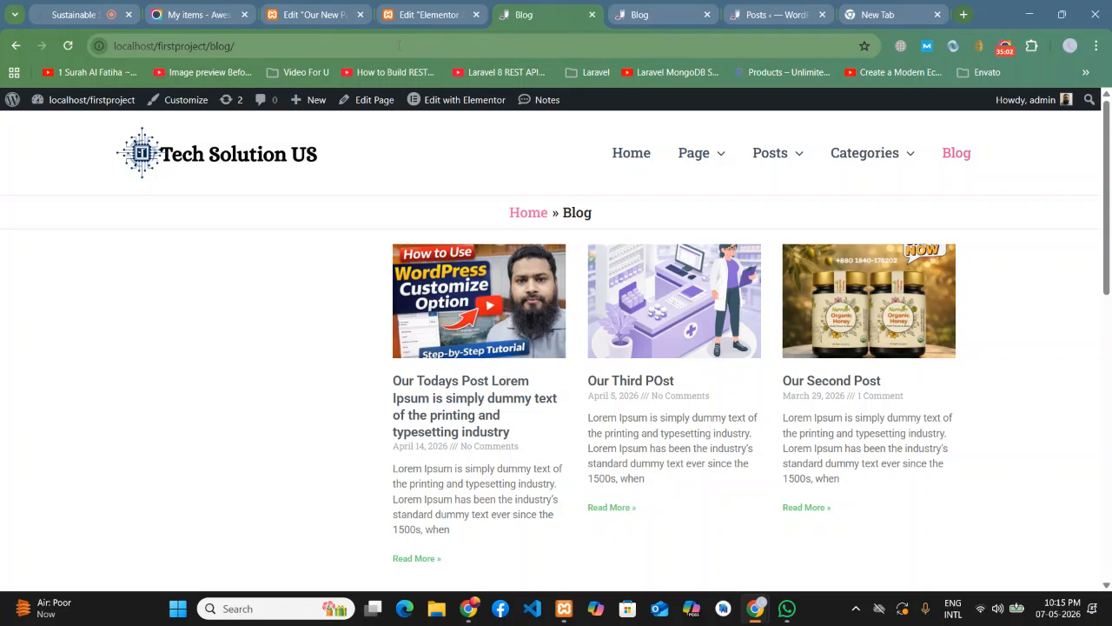
pyautogui.click(409, 15)
pyautogui.scroll(-1, 308, 380)
pyautogui.scroll(-3, 308, 379)
# - Add an Image widget to the left column showing the 'Your Vision, Perfectly Printed' image
pyautogui.scroll(2, 311, 380)
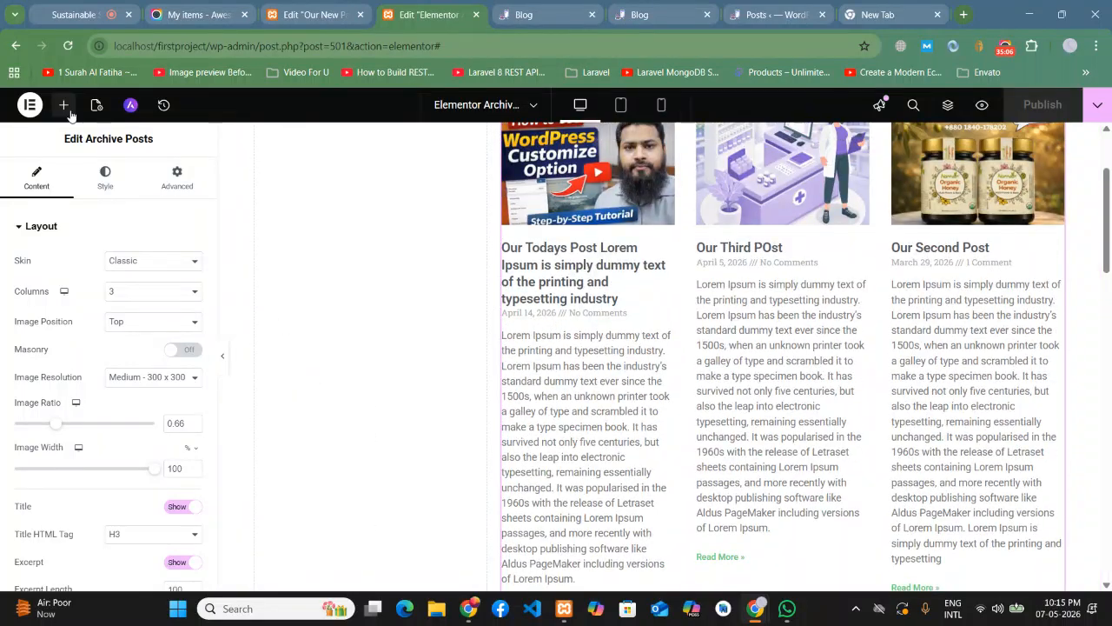
pyautogui.click(64, 106)
pyautogui.scroll(-2, 104, 334)
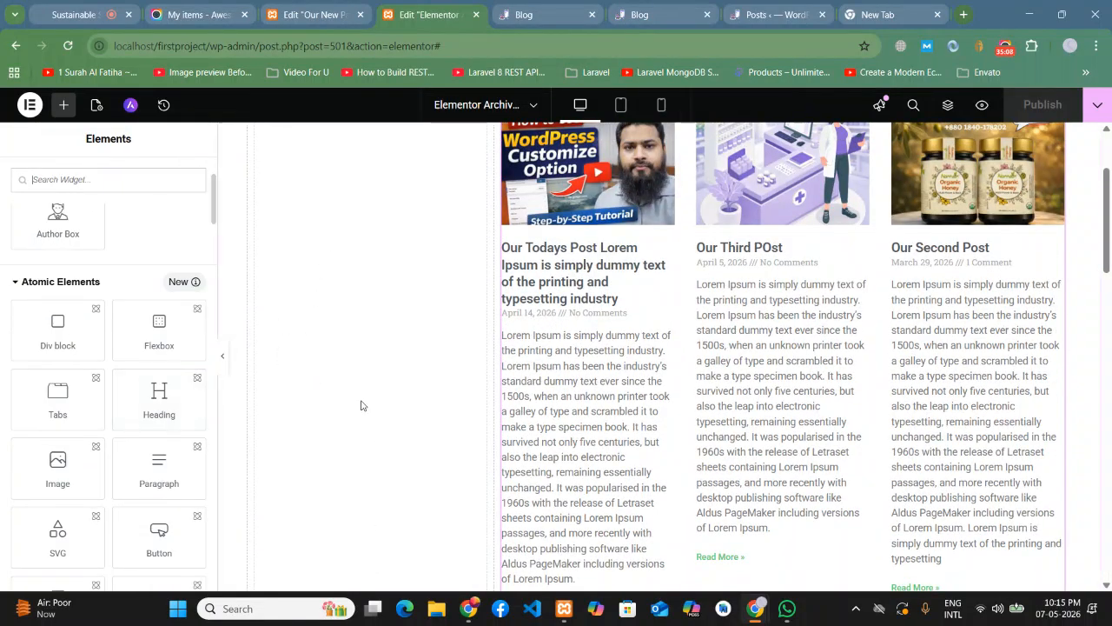
pyautogui.scroll(-5, 139, 361)
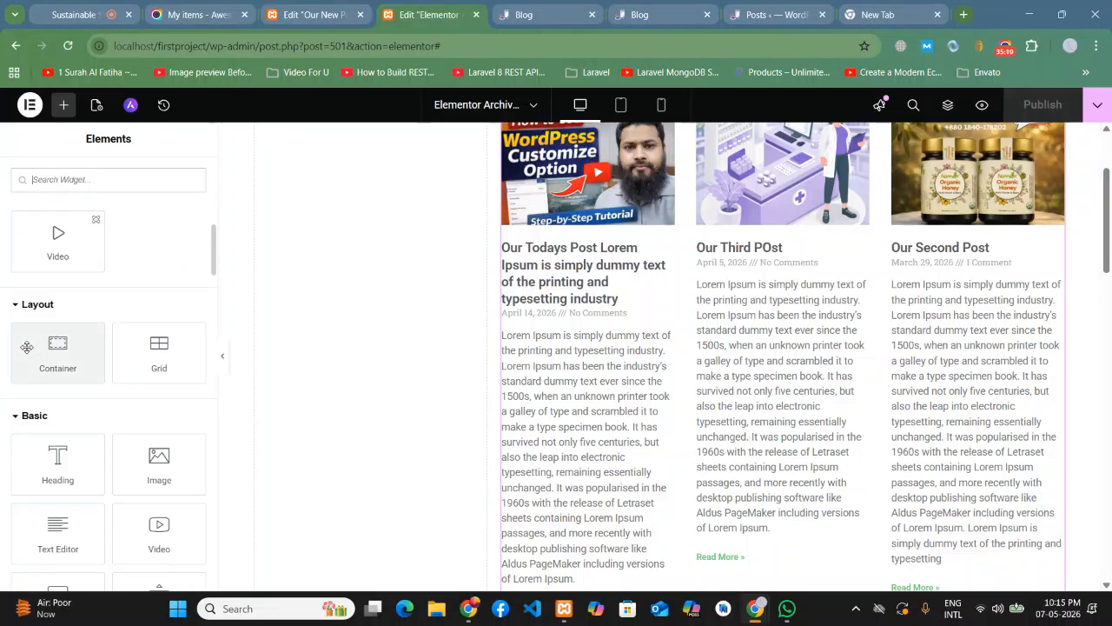
pyautogui.scroll(-2, 25, 347)
pyautogui.scroll(1, 174, 383)
pyautogui.moveTo(159, 391); pyautogui.dragTo(356, 218)
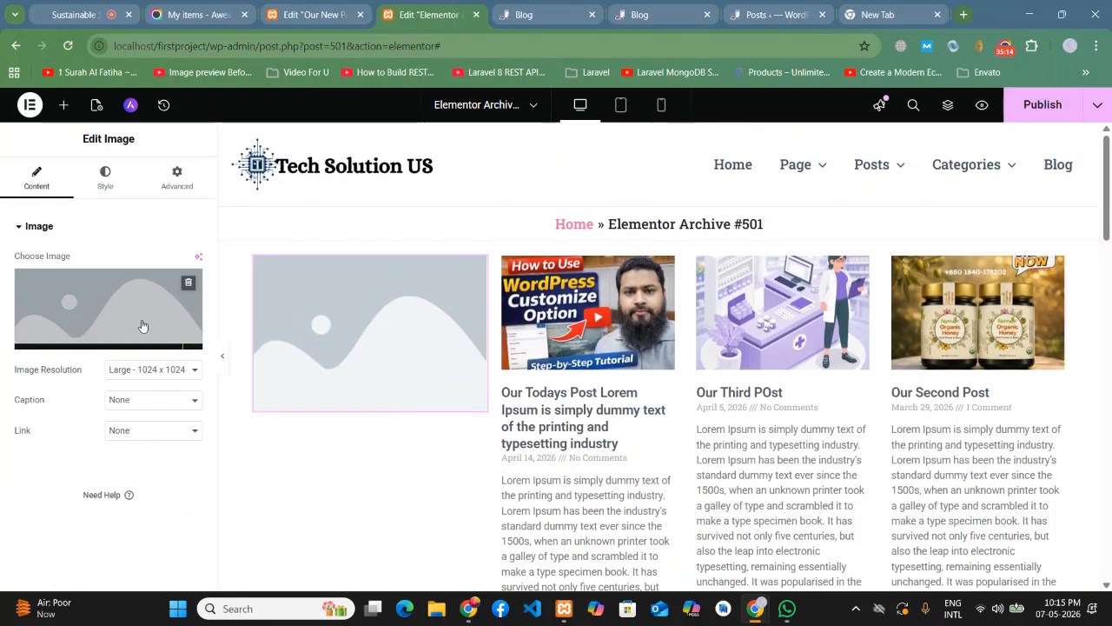
pyautogui.click(147, 327)
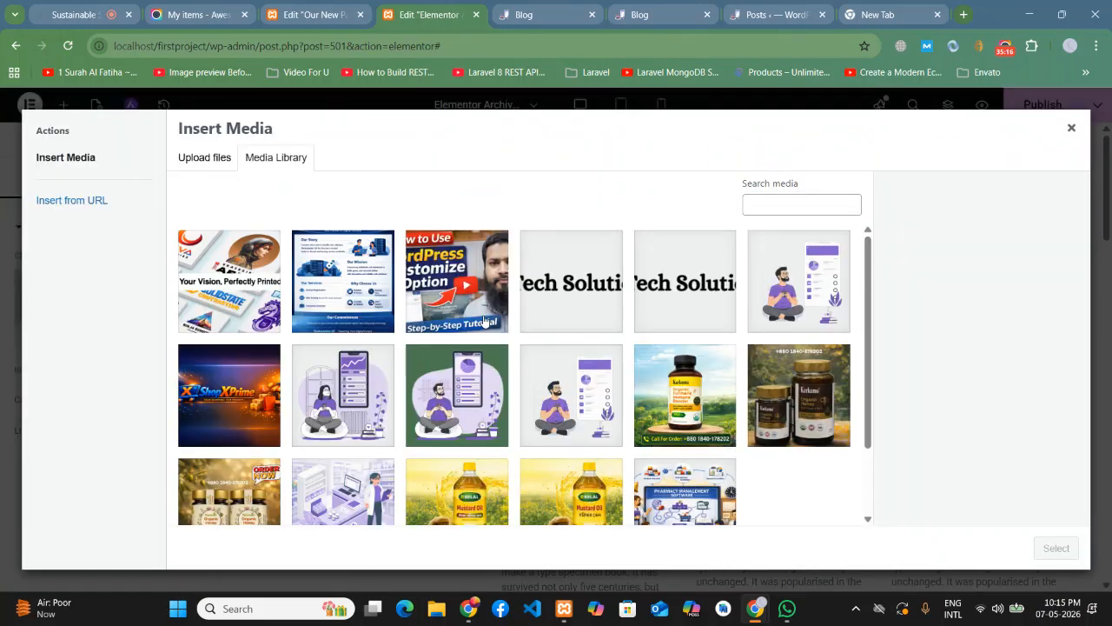
pyautogui.click(261, 283)
pyautogui.click(1054, 547)
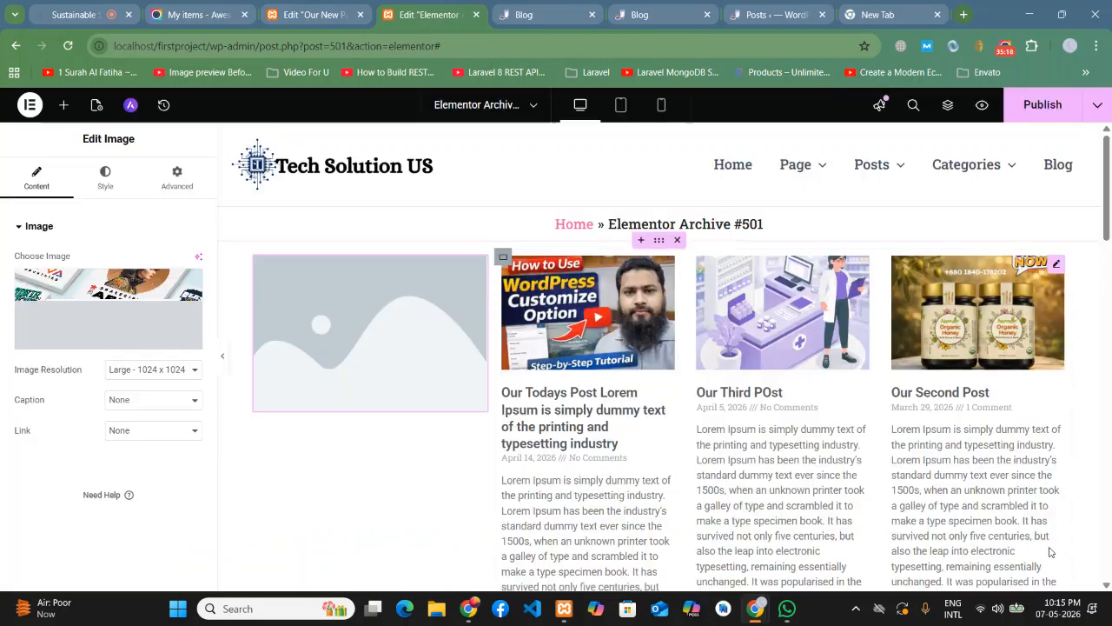
# - Add a Name, Email and Message Form below the image, preview it, and publish
pyautogui.scroll(-1, 443, 454)
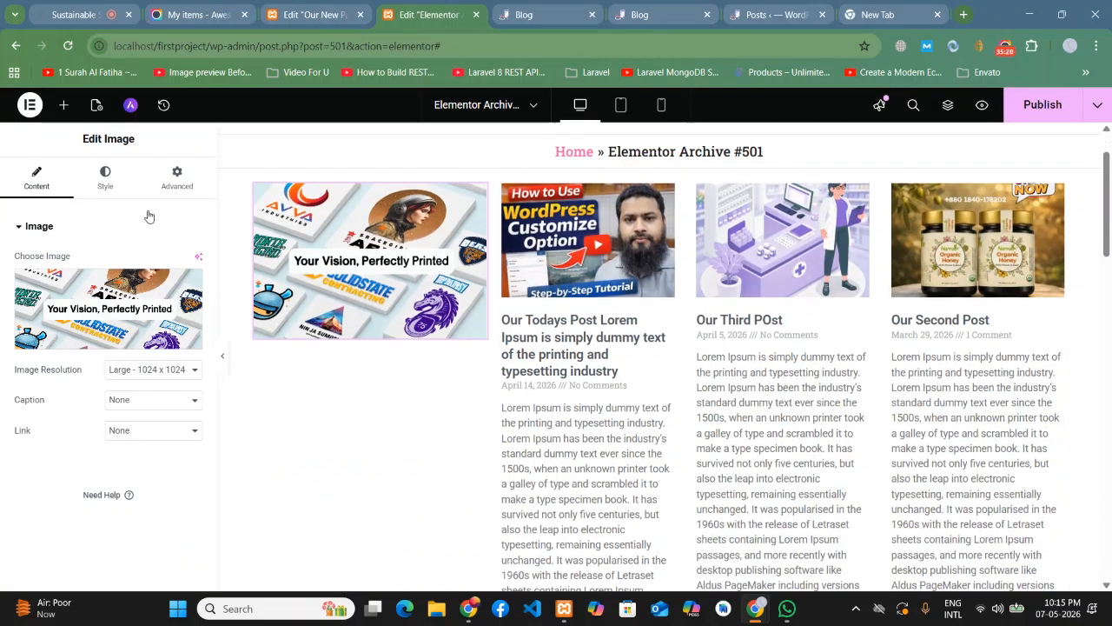
pyautogui.click(63, 104)
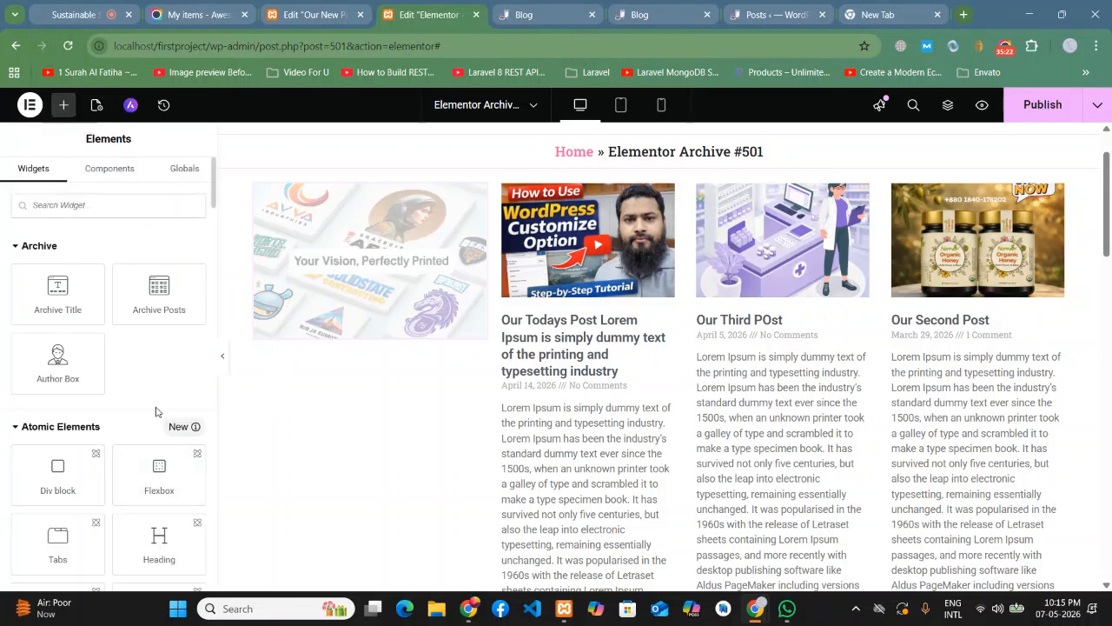
pyautogui.scroll(-3, 124, 390)
pyautogui.scroll(3, 126, 386)
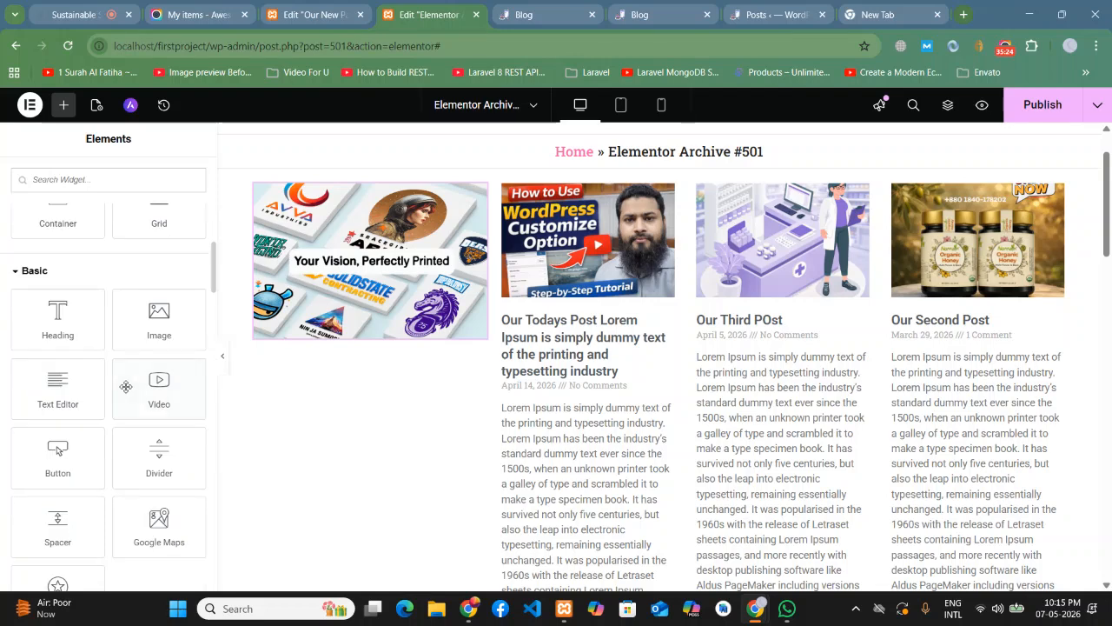
pyautogui.scroll(-5, 126, 386)
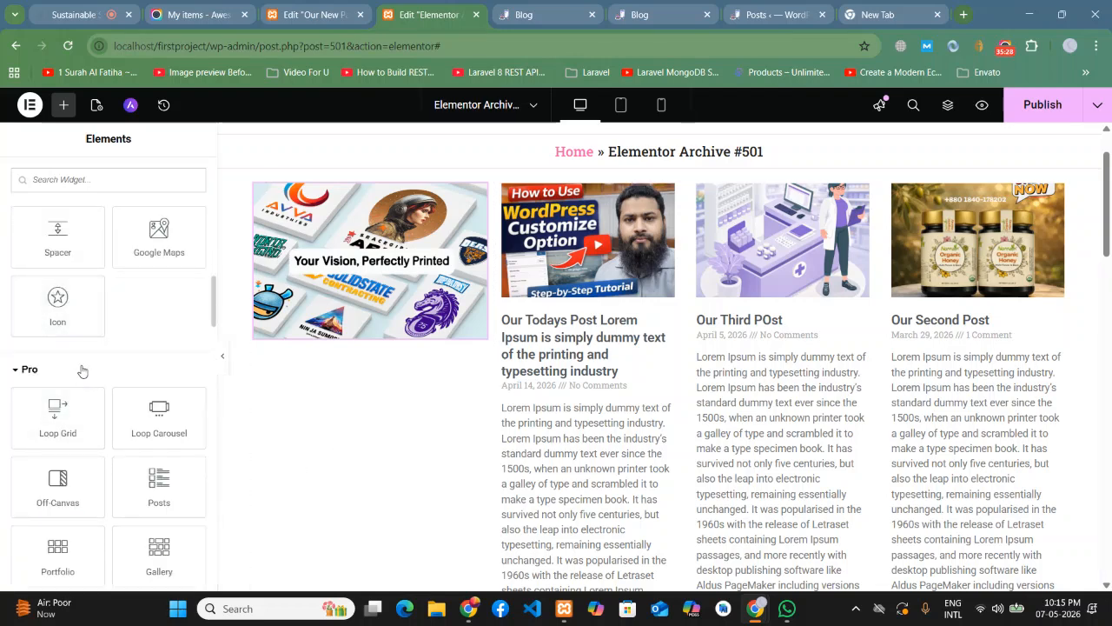
pyautogui.scroll(-1, 83, 371)
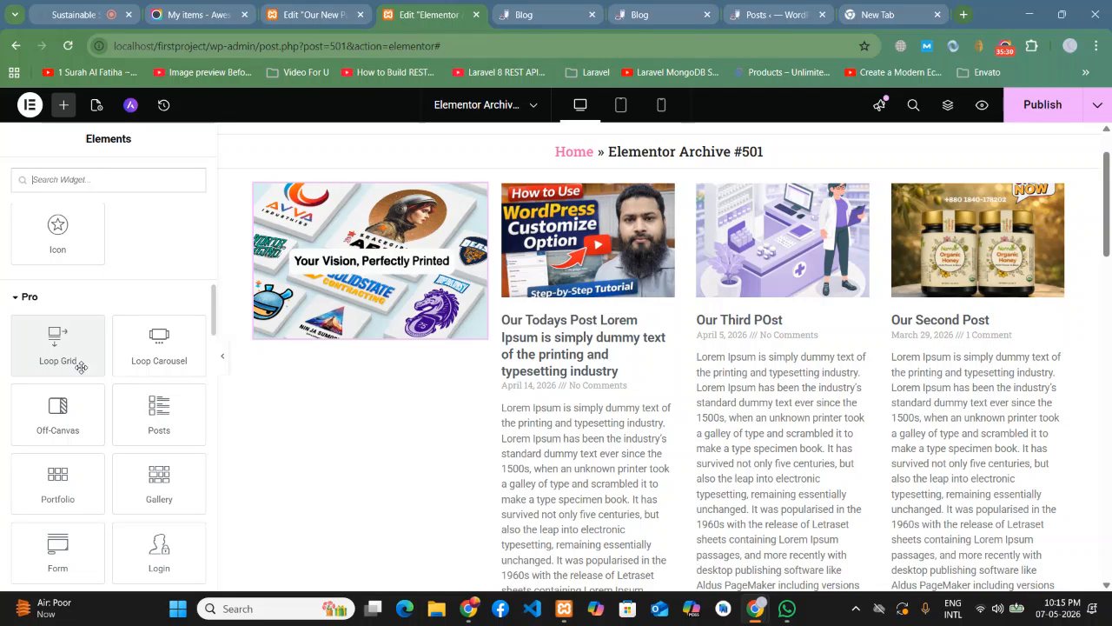
pyautogui.scroll(-1, 34, 428)
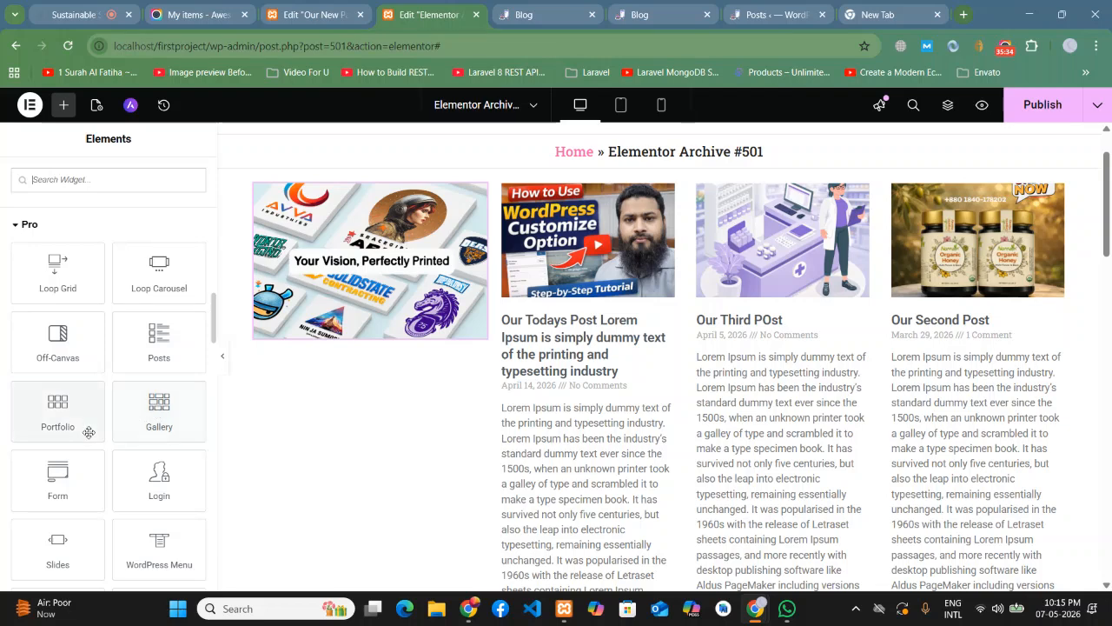
pyautogui.scroll(-1, 73, 415)
pyautogui.moveTo(57, 404); pyautogui.dragTo(309, 323)
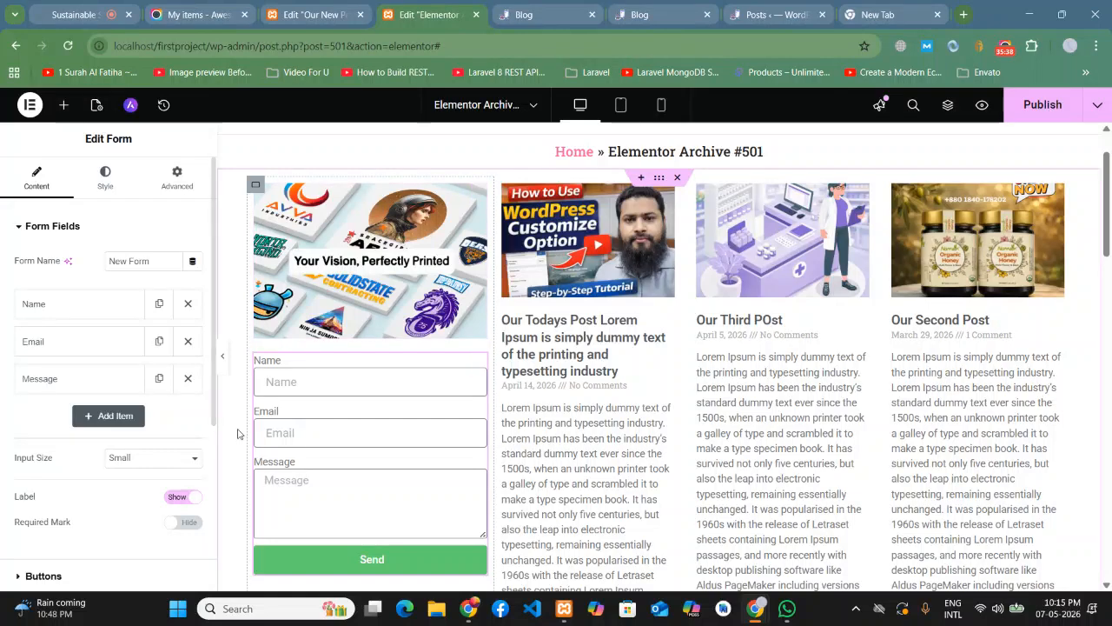
pyautogui.click(224, 360)
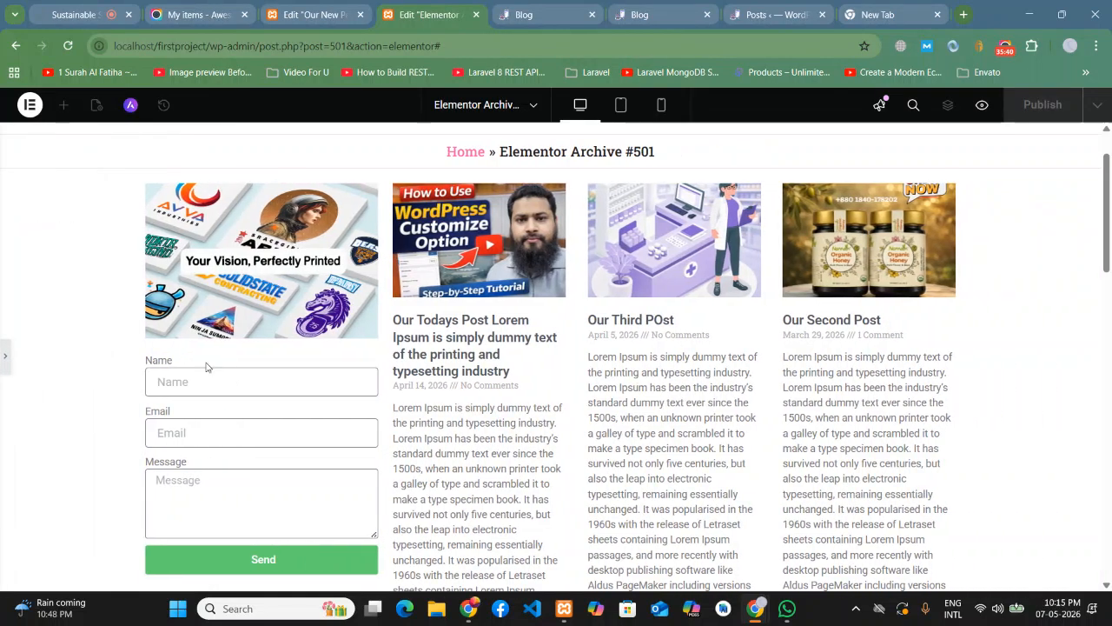
pyautogui.click(7, 358)
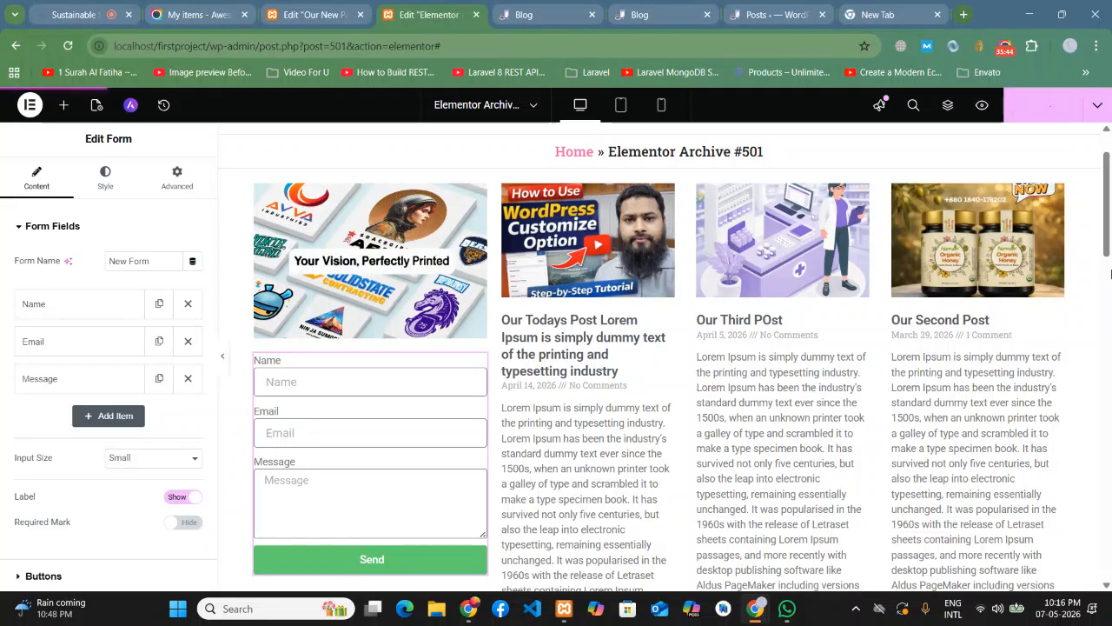
pyautogui.click(530, 14)
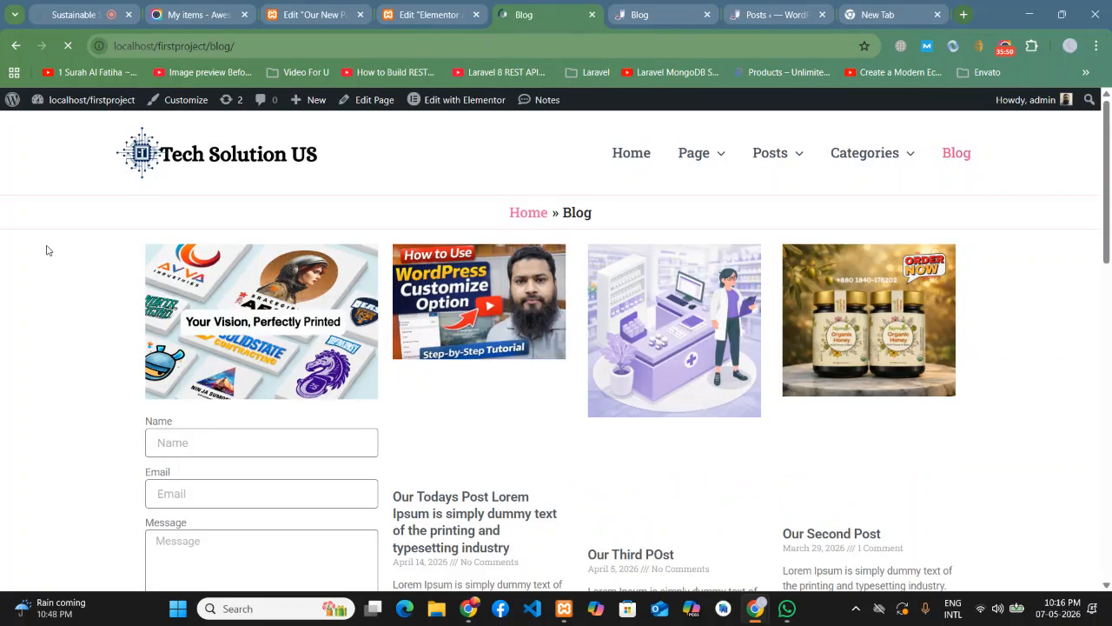
pyautogui.scroll(-3, 43, 286)
pyautogui.scroll(-7, 46, 327)
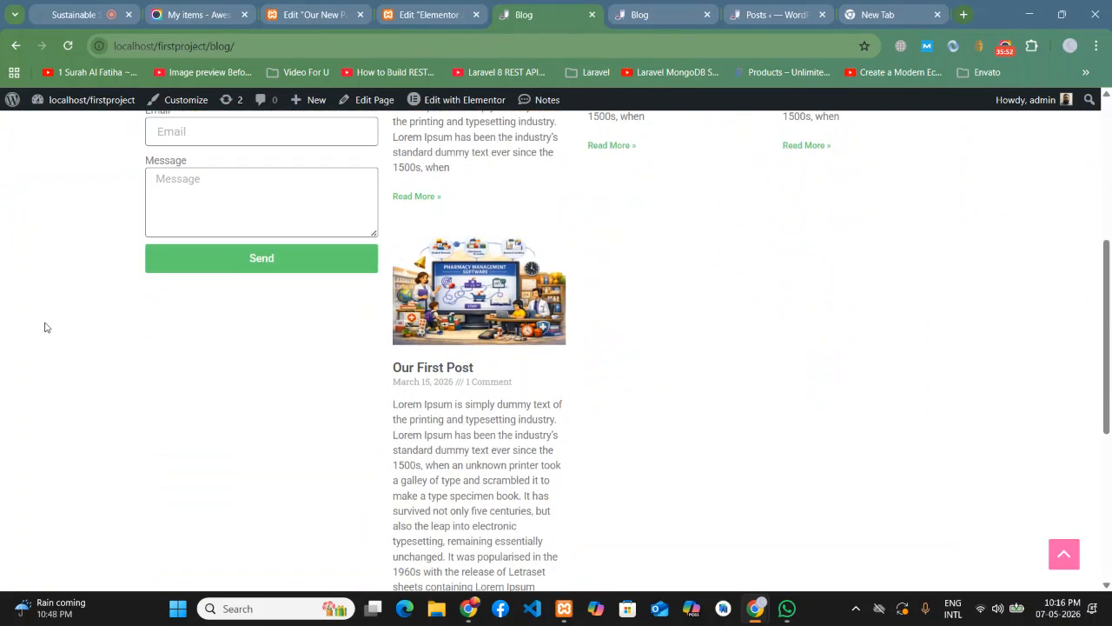
pyautogui.scroll(8, 48, 330)
pyautogui.scroll(3, 46, 330)
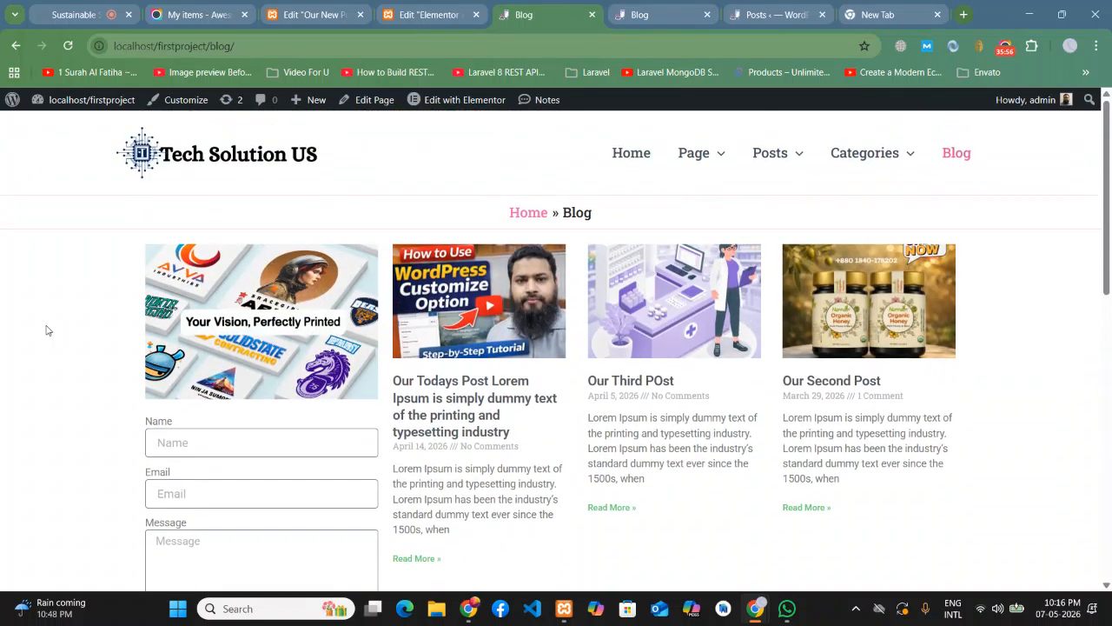
pyautogui.scroll(-2, 45, 326)
pyautogui.scroll(2, 48, 331)
pyautogui.click(395, 10)
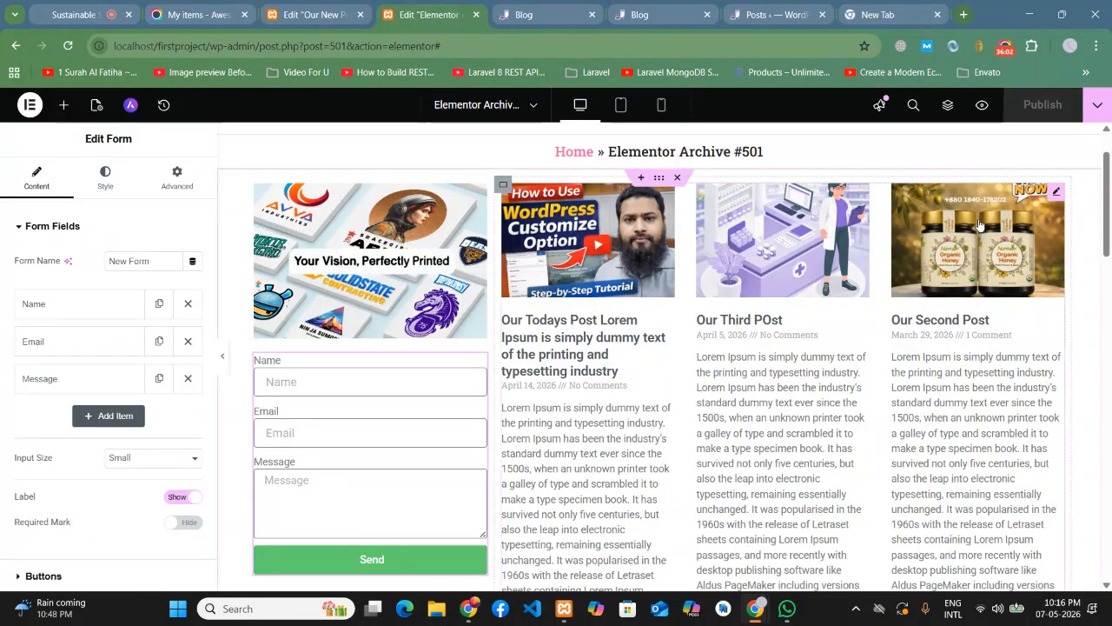
# - Set the Archive Posts grid to 2 columns after trying 1 and 3
pyautogui.click(1058, 195)
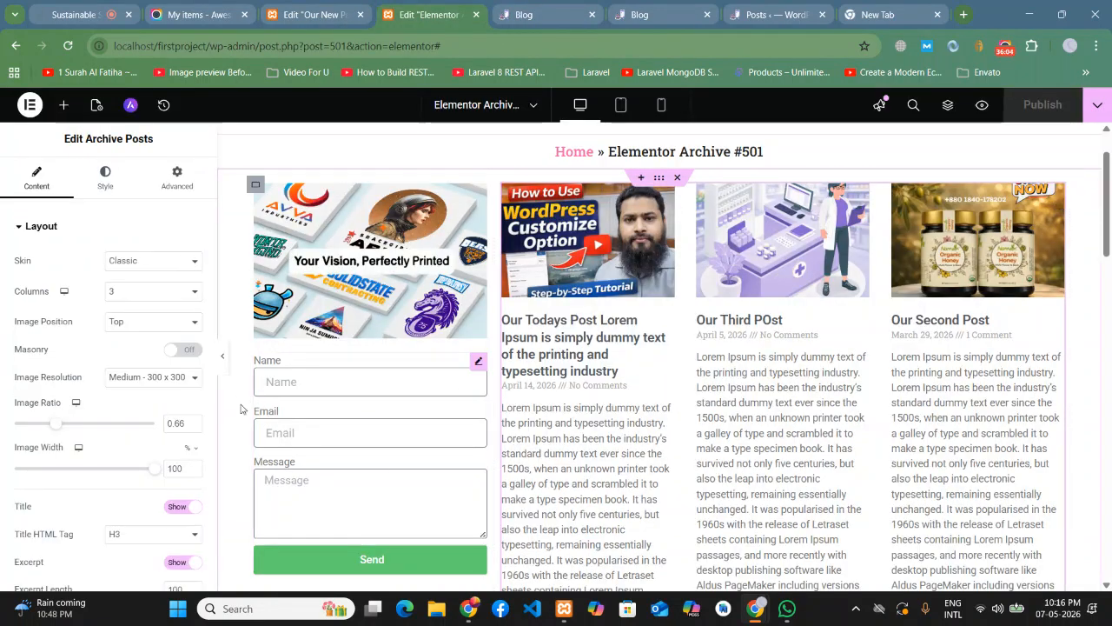
pyautogui.click(111, 291)
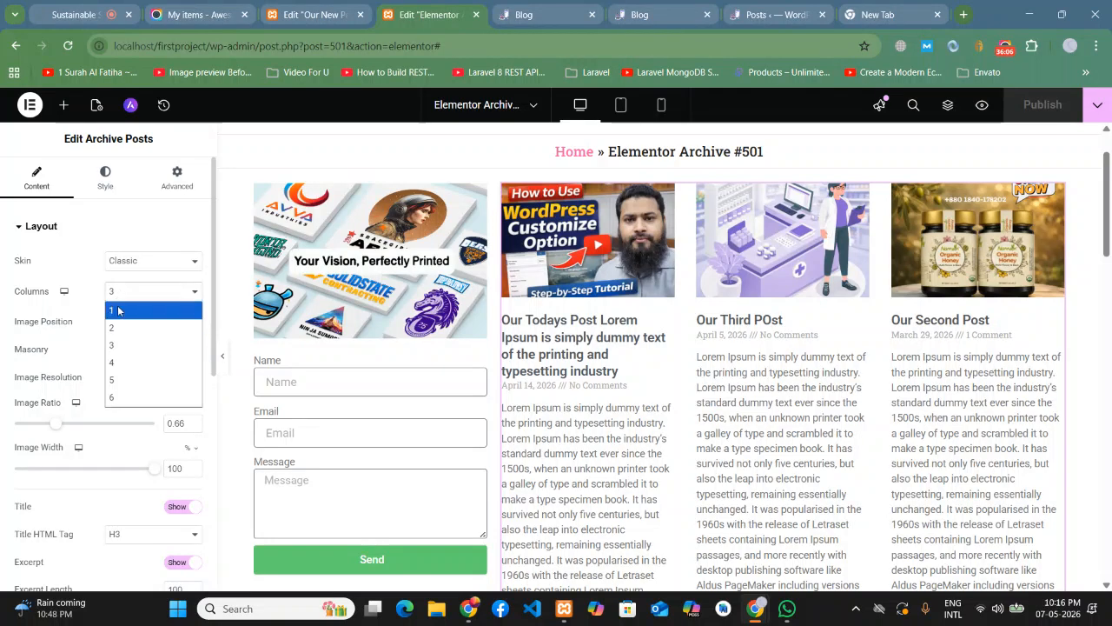
pyautogui.click(118, 309)
pyautogui.scroll(-10, 956, 356)
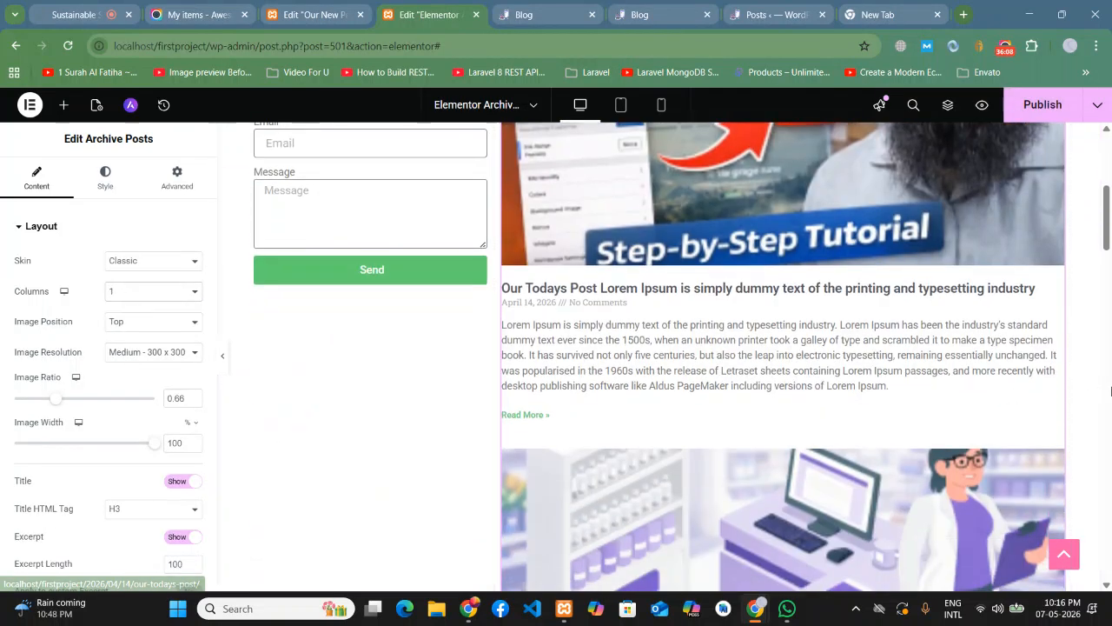
pyautogui.scroll(-9, 959, 358)
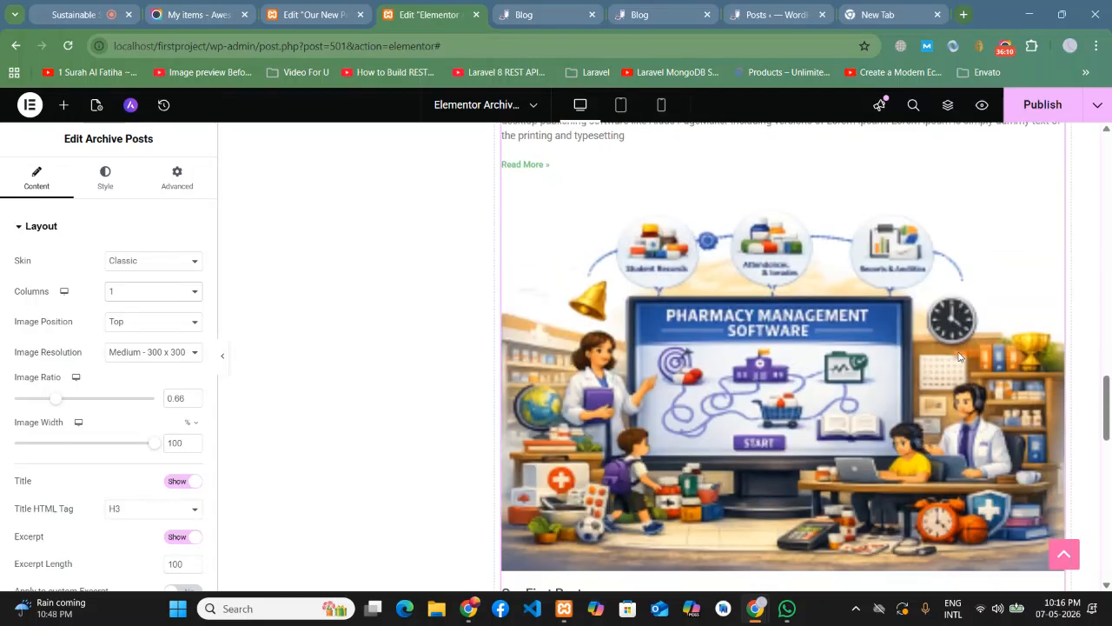
pyautogui.scroll(-5, 929, 305)
pyautogui.scroll(10, 667, 372)
pyautogui.click(124, 290)
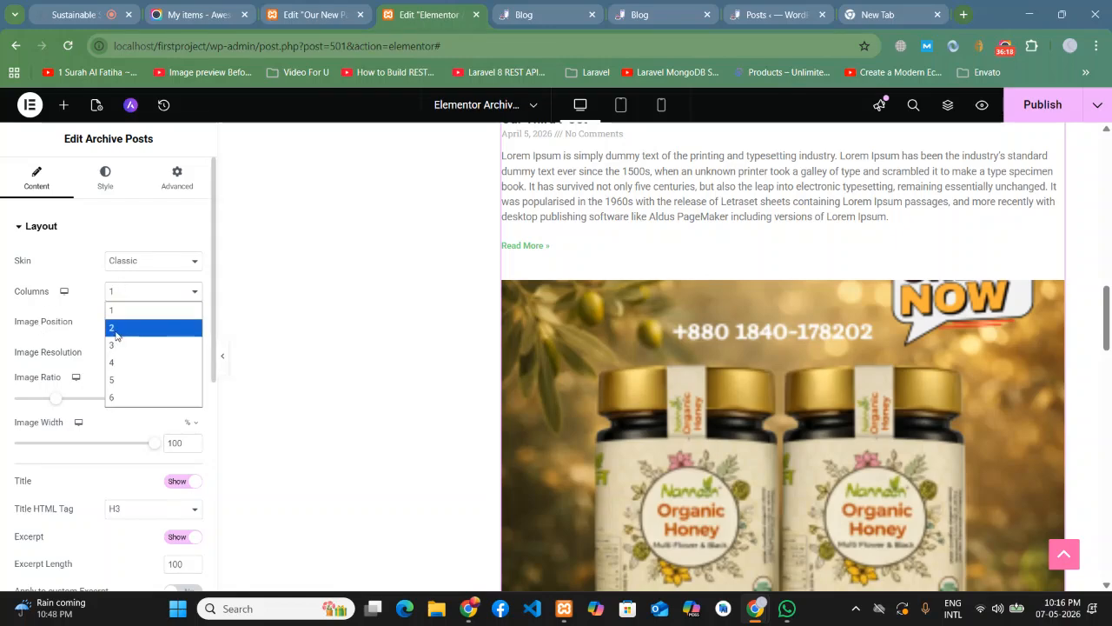
pyautogui.click(114, 329)
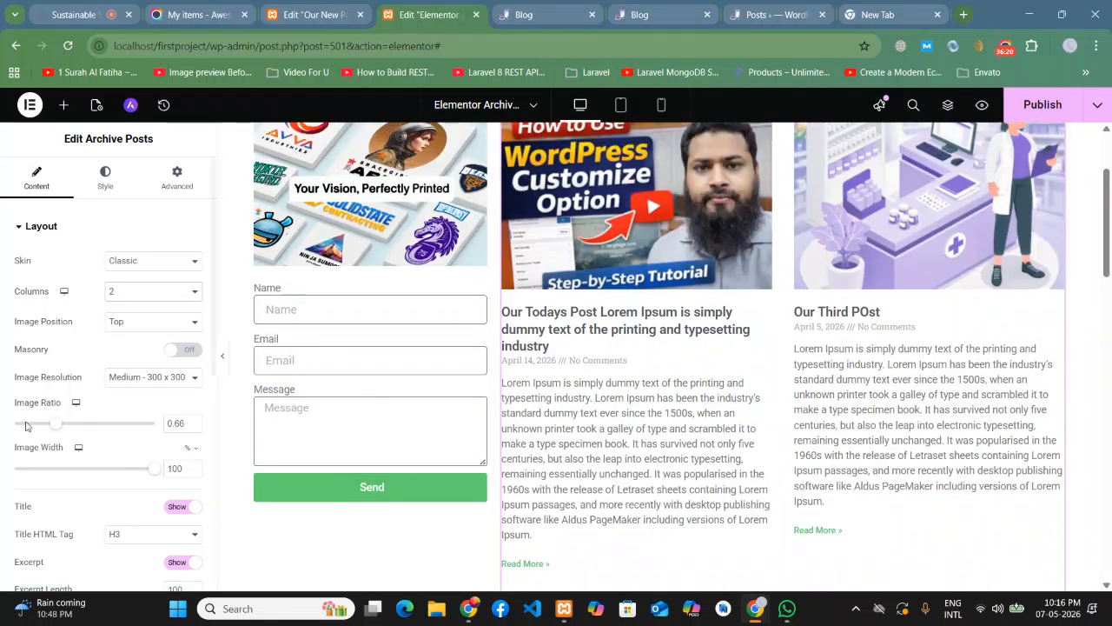
pyautogui.click(116, 296)
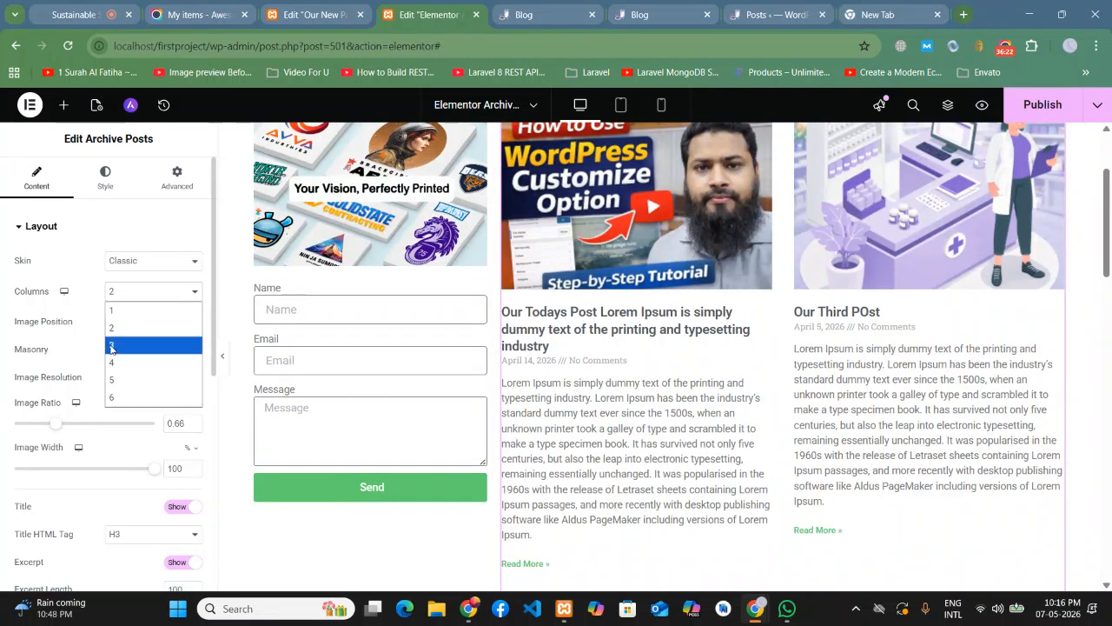
pyautogui.click(112, 346)
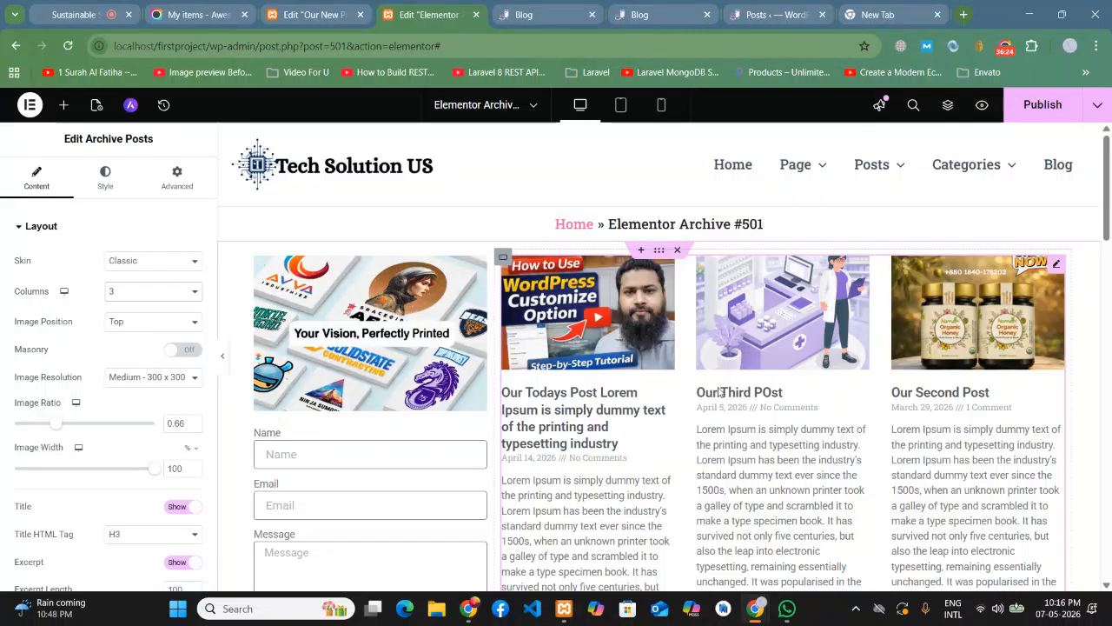
pyautogui.click(122, 298)
pyautogui.click(116, 328)
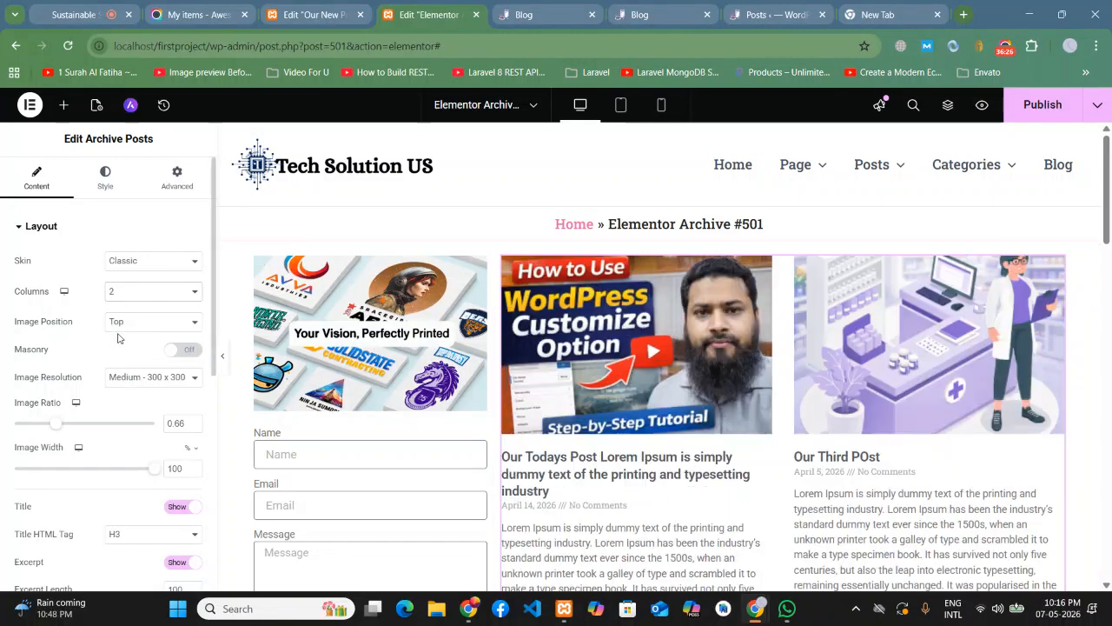
pyautogui.scroll(-2, 848, 390)
pyautogui.scroll(-5, 847, 390)
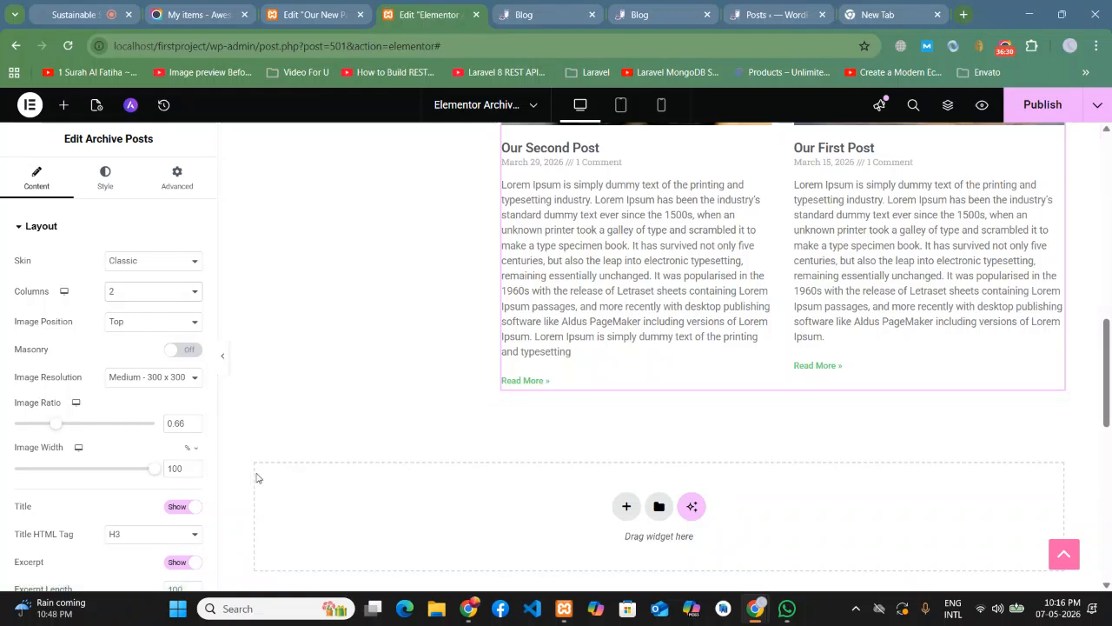
pyautogui.scroll(5, 356, 458)
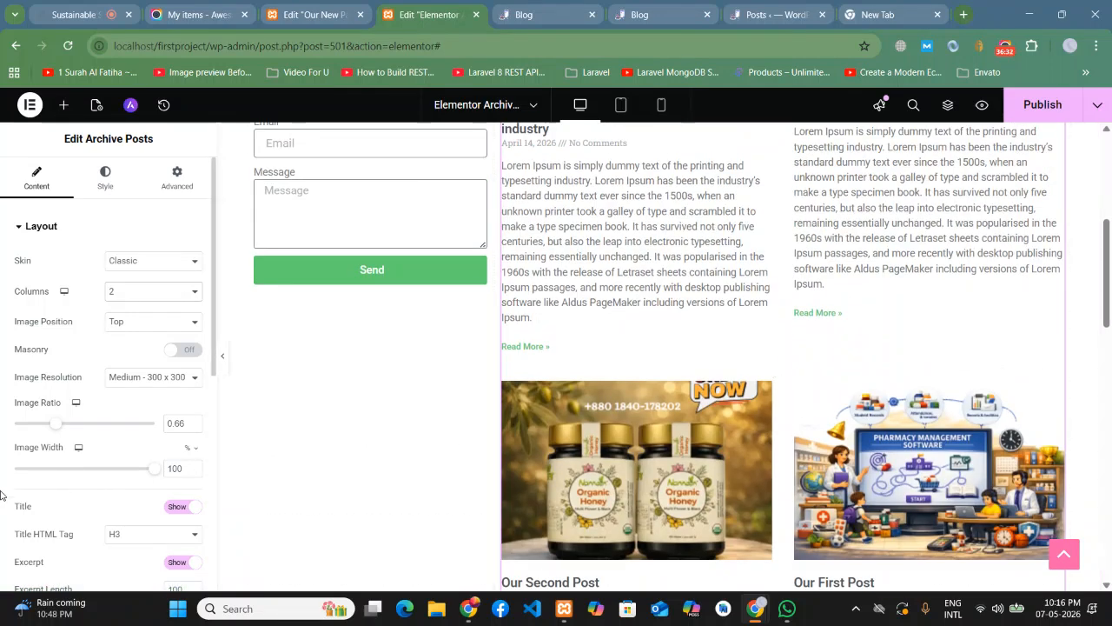
# - Set the post image ratio to 0.72 and image resolution to Full
pyautogui.moveTo(54, 428); pyautogui.dragTo(59, 428)
pyautogui.scroll(4, 768, 452)
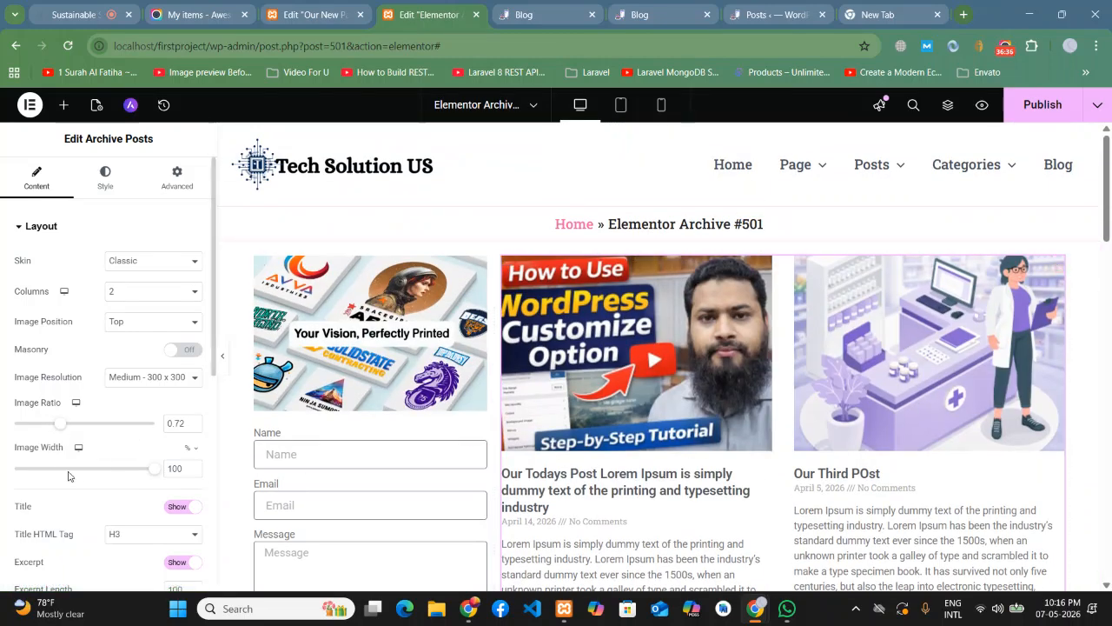
pyautogui.click(135, 379)
pyautogui.click(119, 507)
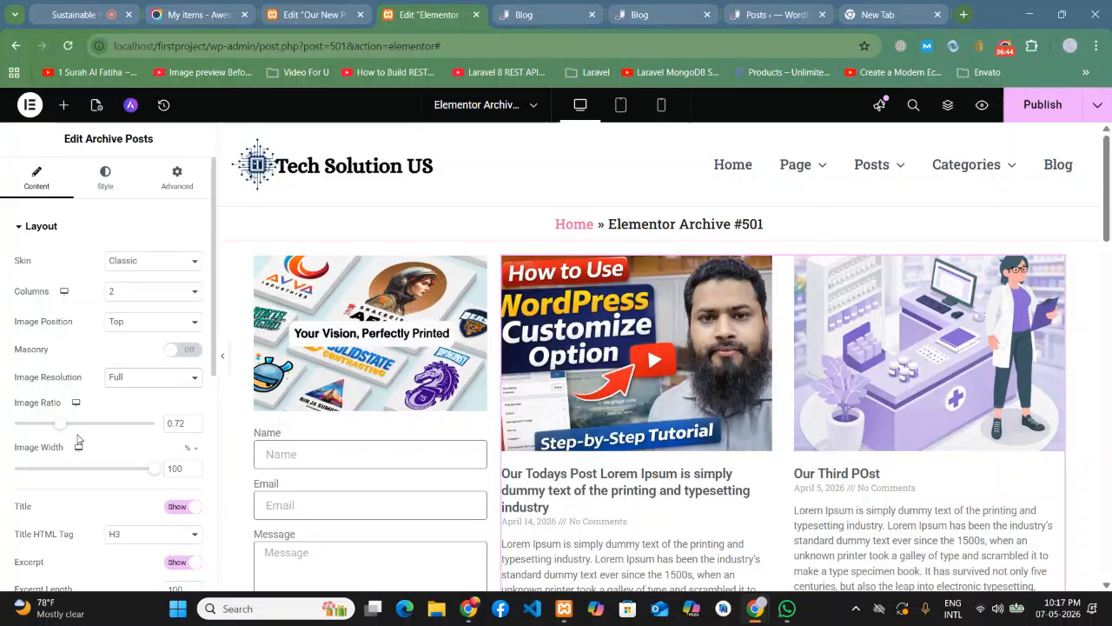
pyautogui.scroll(-2, 113, 456)
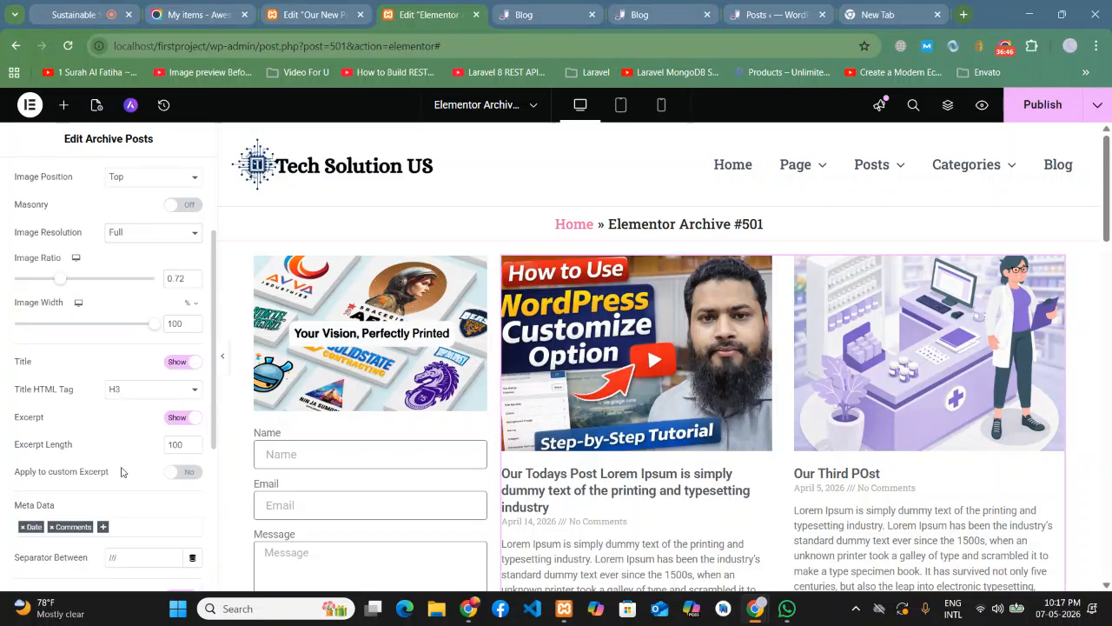
pyautogui.scroll(-6, 770, 467)
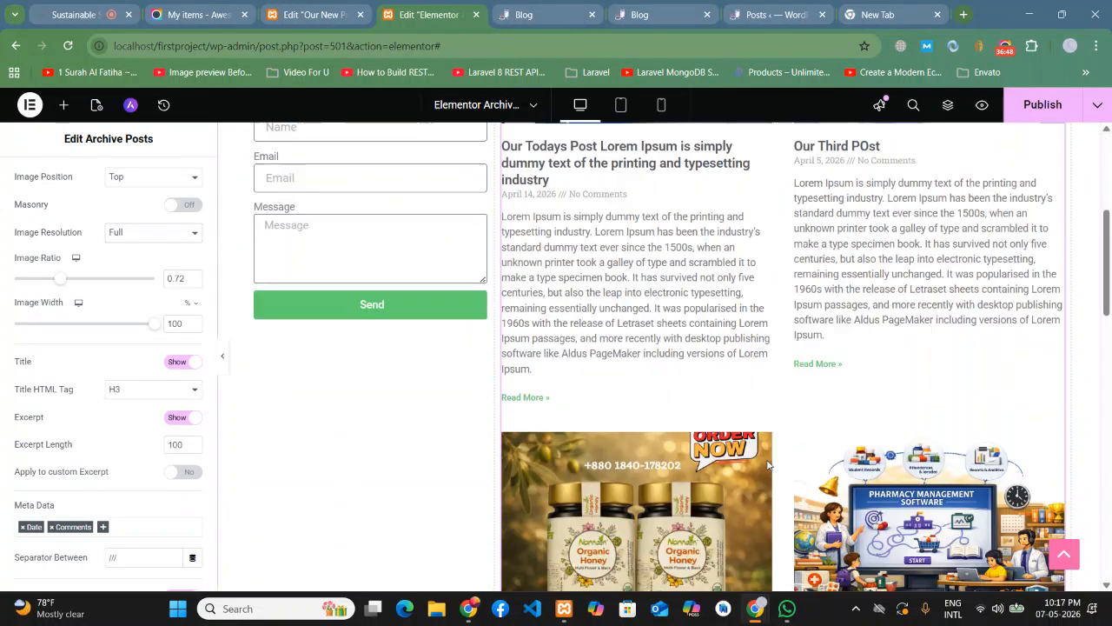
pyautogui.scroll(4, 770, 466)
pyautogui.scroll(3, 58, 395)
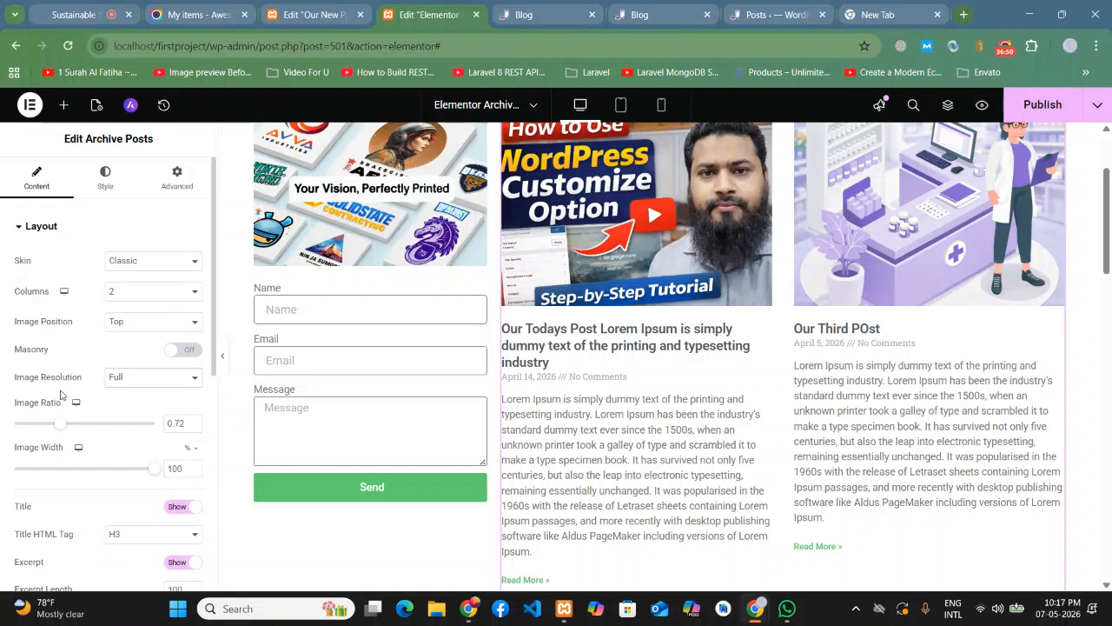
pyautogui.scroll(-5, 820, 327)
pyautogui.scroll(7, 820, 327)
# - Switch the Archive Posts skin to Cards laid out in two columns
pyautogui.click(139, 262)
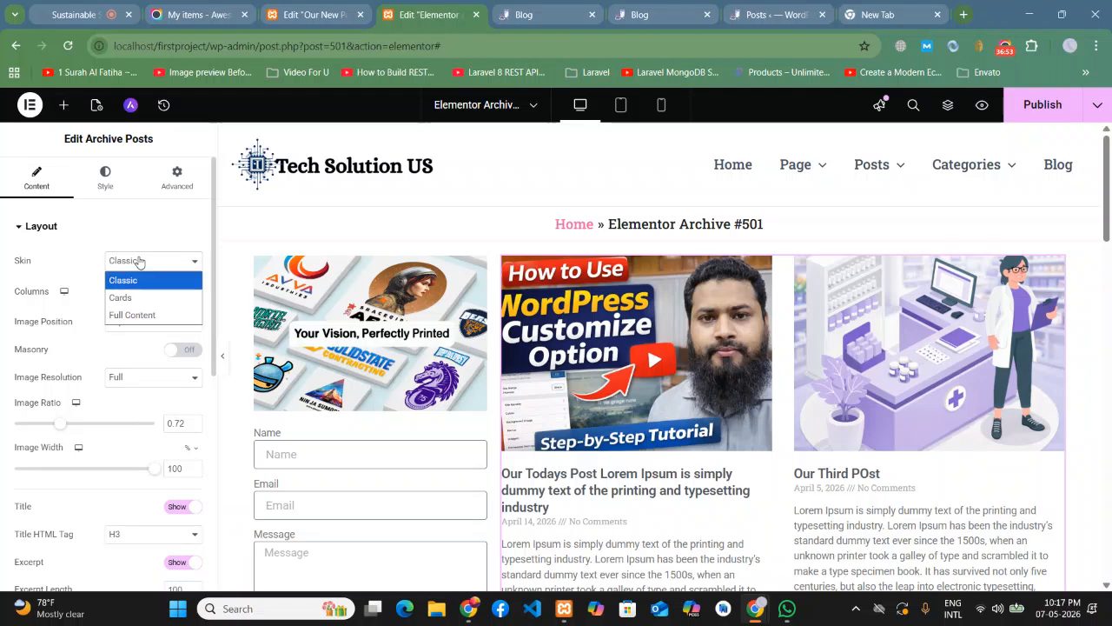
pyautogui.click(128, 298)
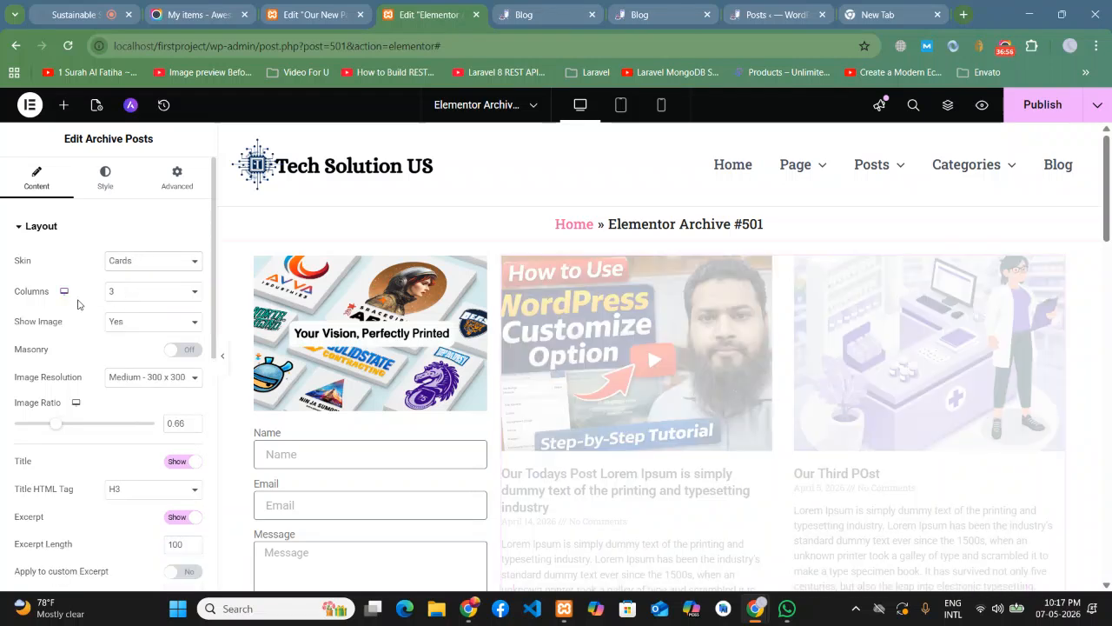
pyautogui.scroll(-1, 1111, 408)
pyautogui.scroll(-2, 1111, 407)
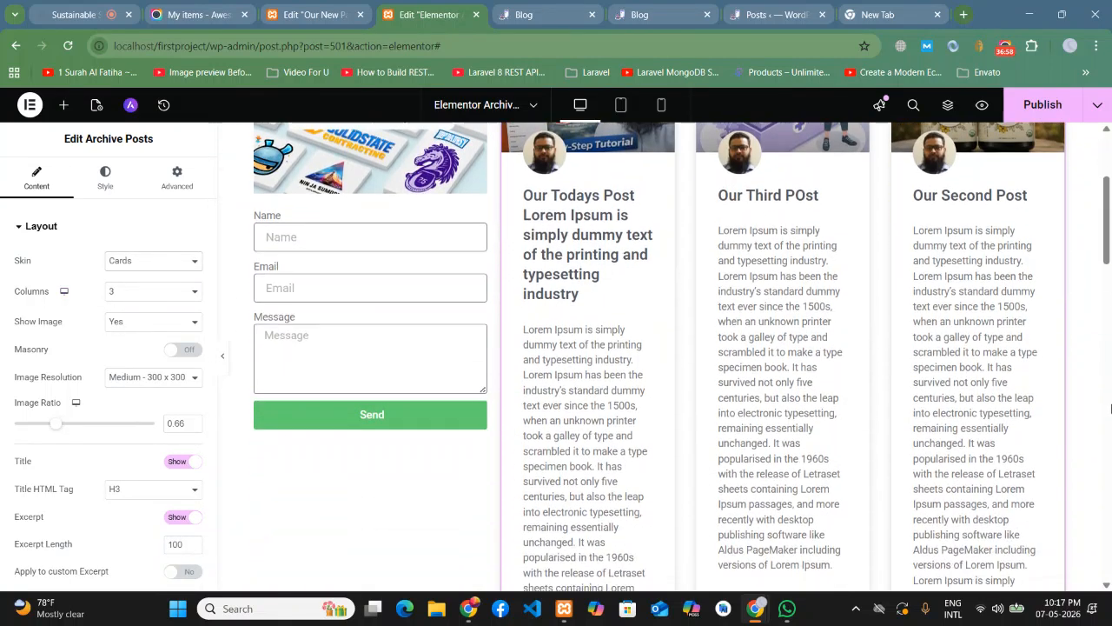
pyautogui.scroll(3, 1111, 406)
pyautogui.click(139, 292)
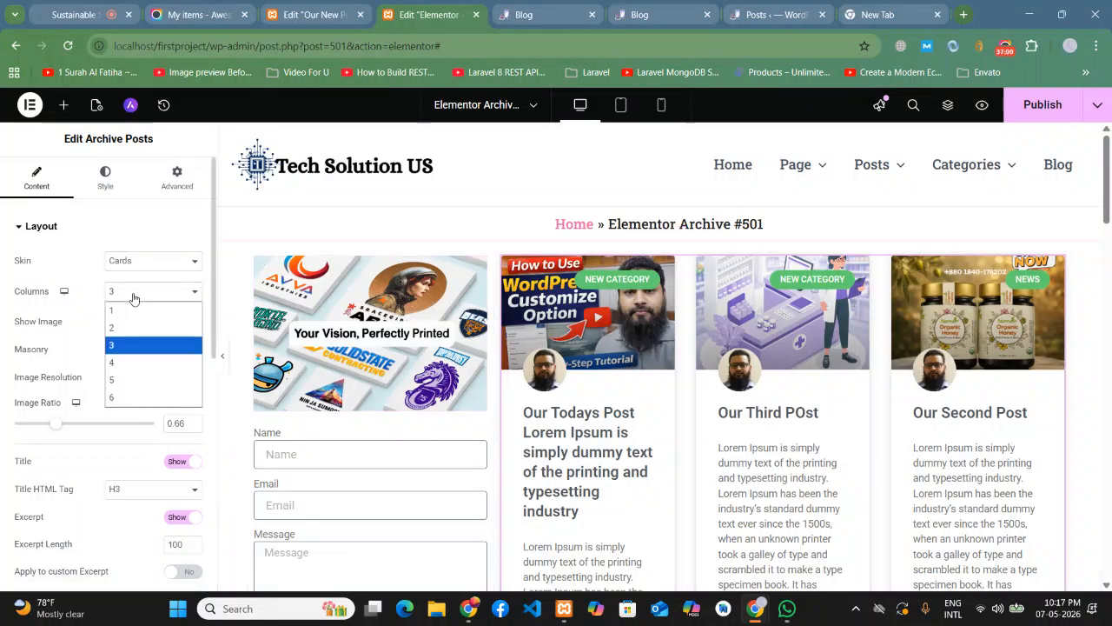
pyautogui.click(121, 328)
# - Preview the two-column card grid with the editing panel hidden, then restore the panel
pyautogui.scroll(-6, 241, 365)
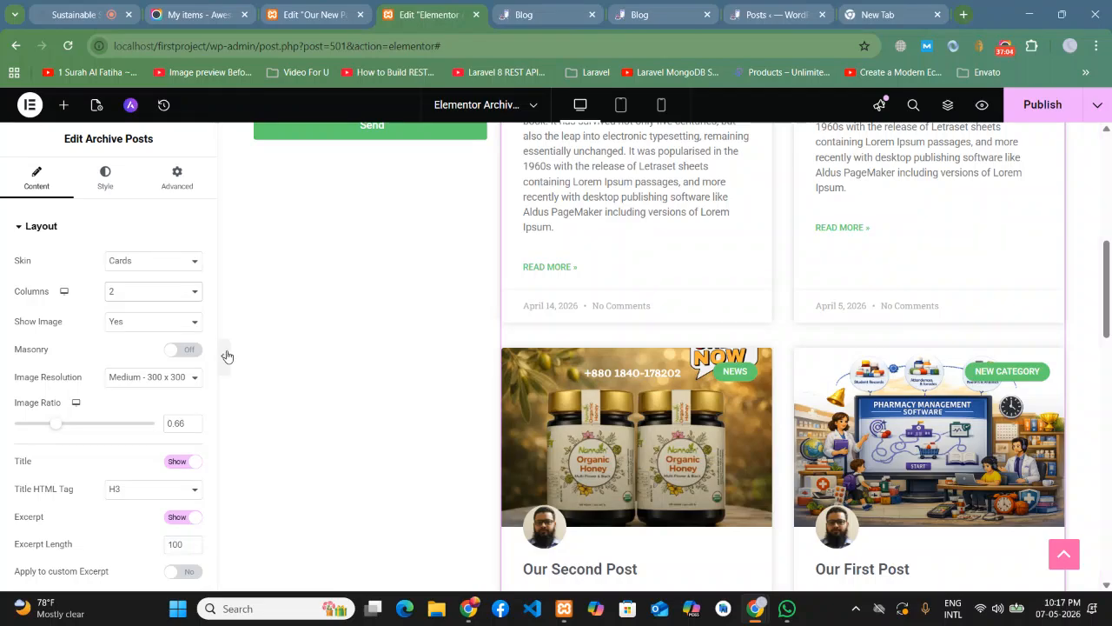
pyautogui.click(223, 356)
pyautogui.scroll(-8, 1110, 361)
pyautogui.scroll(15, 1111, 360)
pyautogui.scroll(-4, 929, 397)
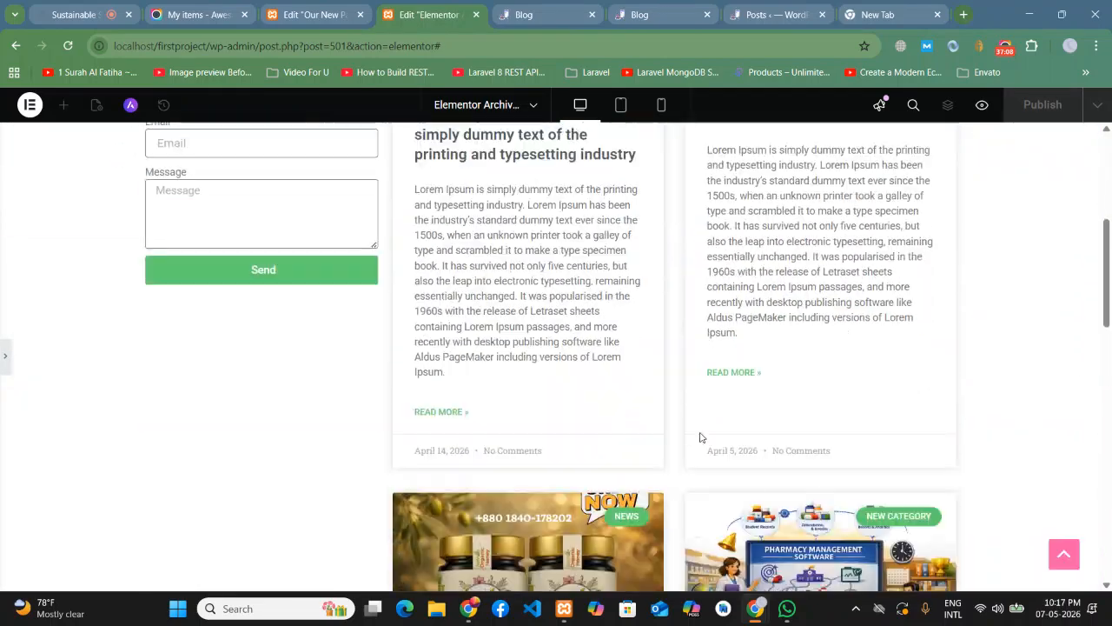
pyautogui.click(5, 361)
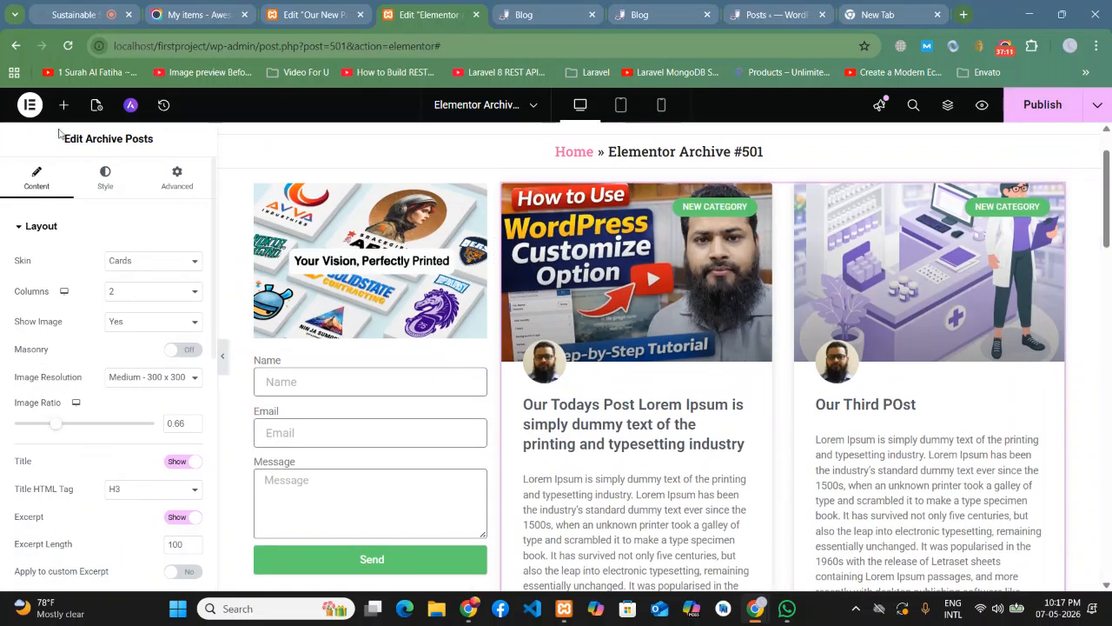
# - Browse the widget list in the Elements panel
pyautogui.click(63, 104)
pyautogui.scroll(-5, 120, 370)
pyautogui.scroll(-6, 120, 370)
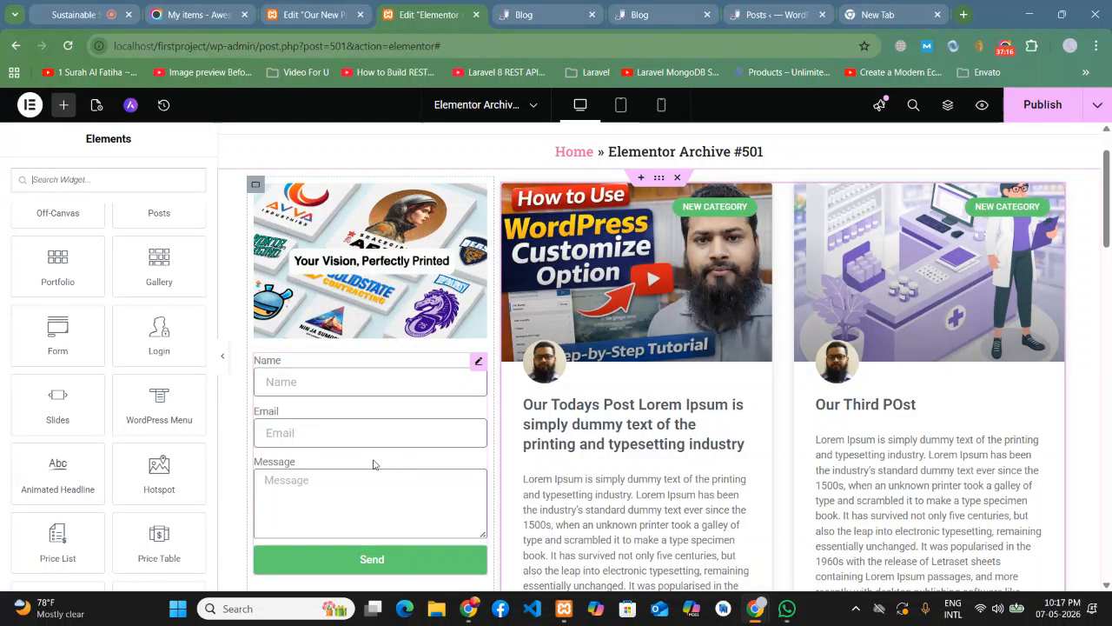
pyautogui.scroll(-3, 139, 400)
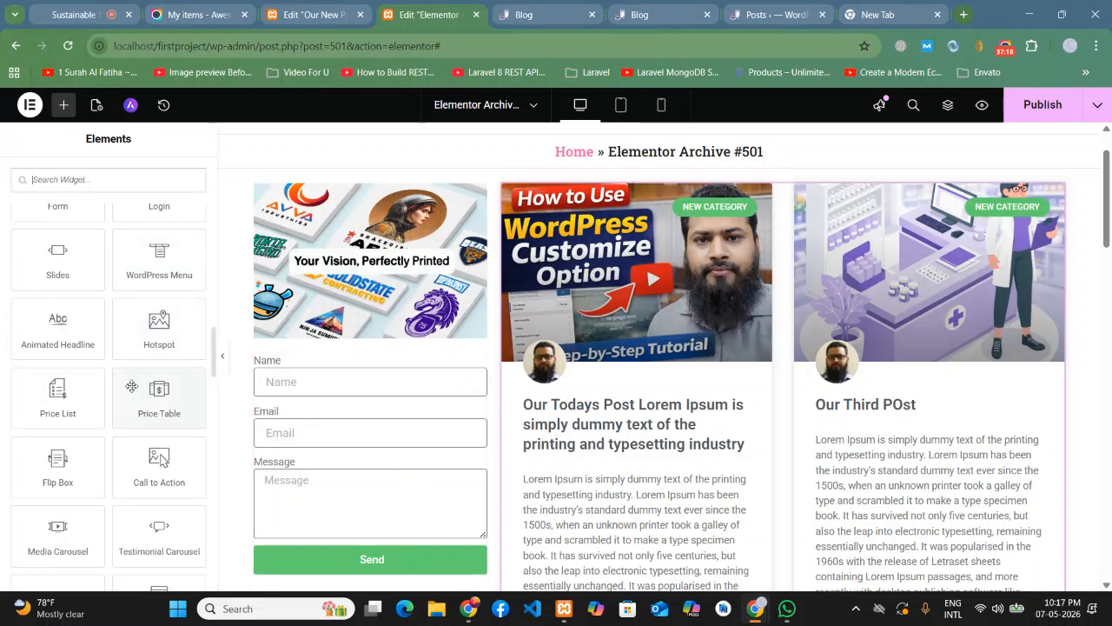
pyautogui.scroll(-2, 139, 396)
pyautogui.scroll(-2, 132, 433)
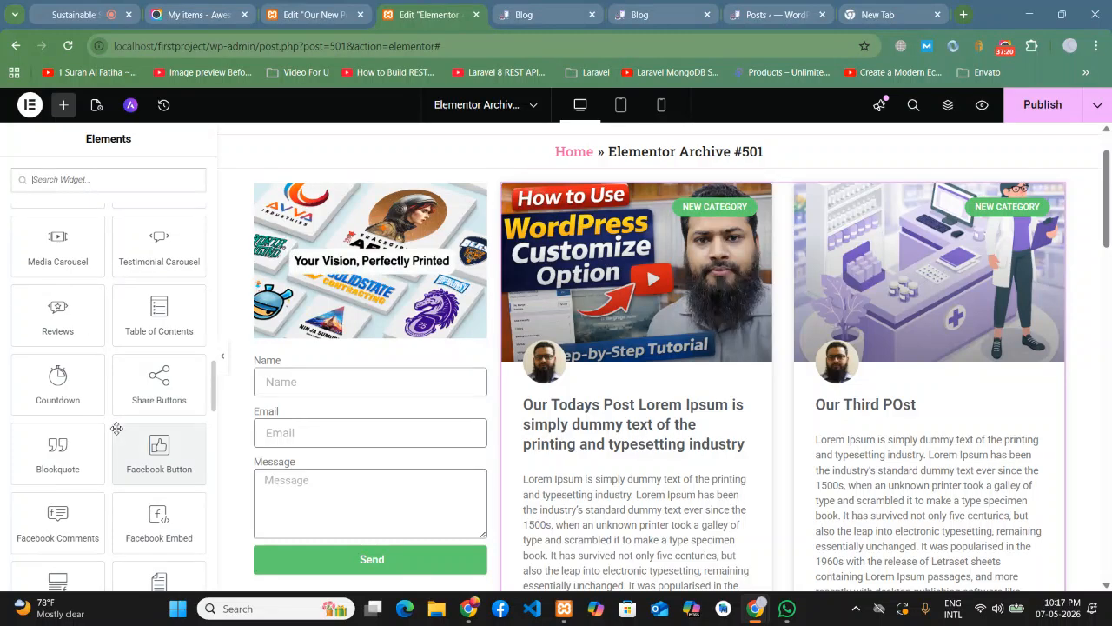
pyautogui.scroll(-2, 331, 454)
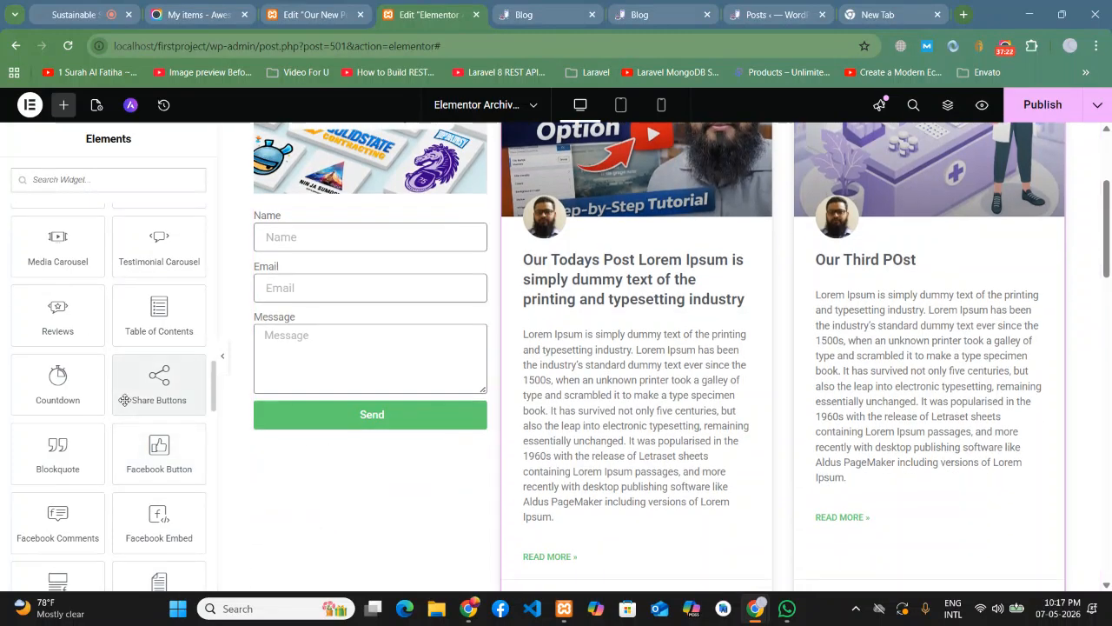
pyautogui.scroll(3, 369, 356)
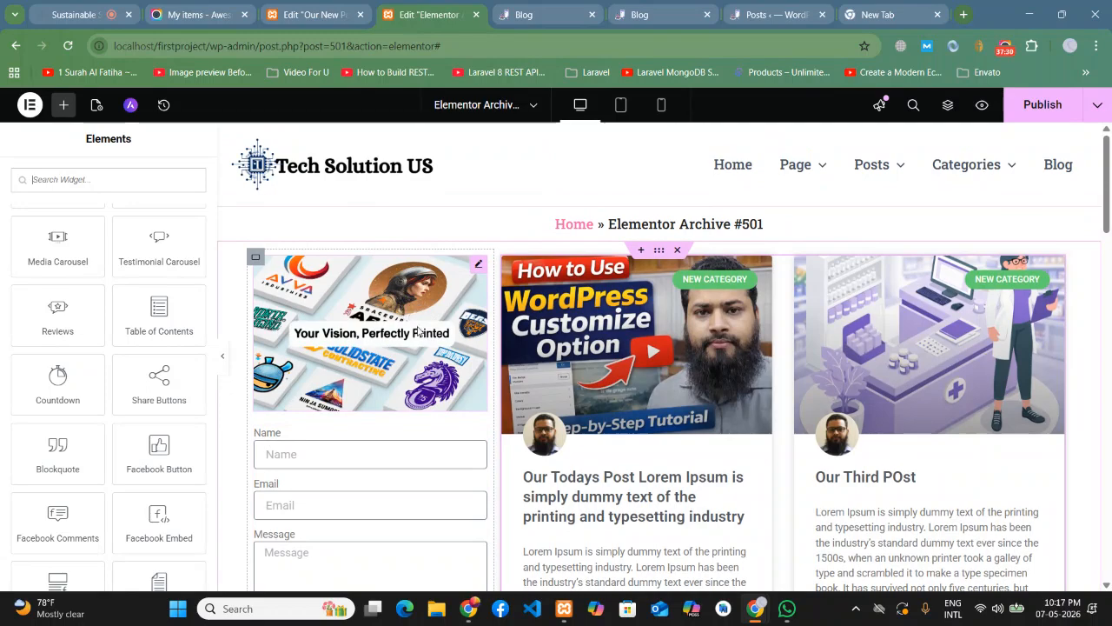
pyautogui.scroll(-3, 417, 331)
pyautogui.scroll(3, 556, 227)
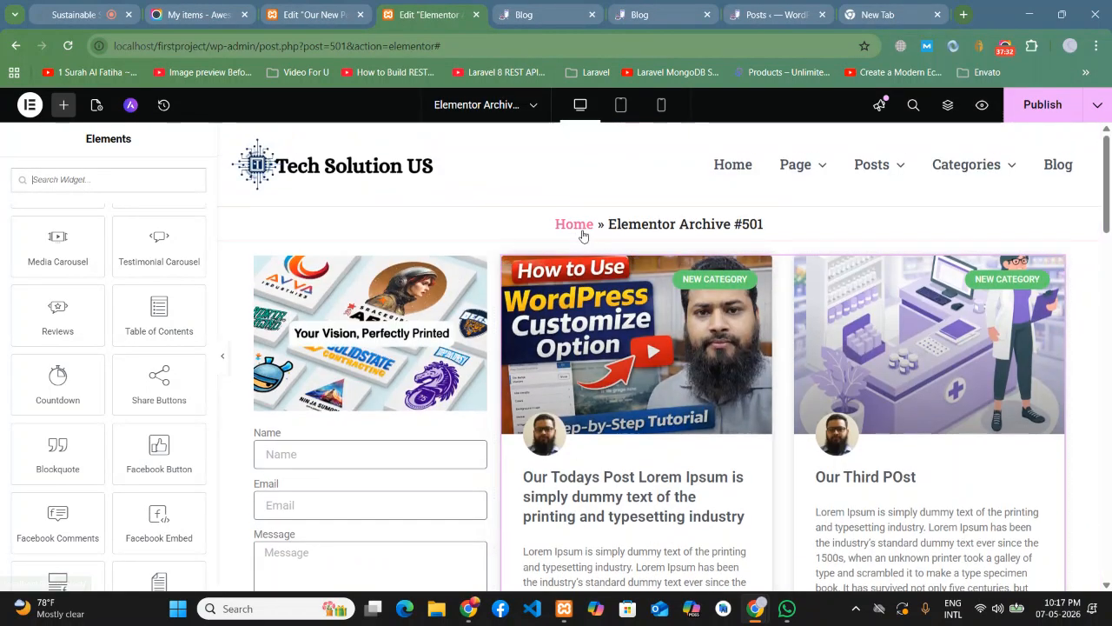
# - Open the Archive Posts grid settings and set Avatar to Hide
pyautogui.click(1058, 267)
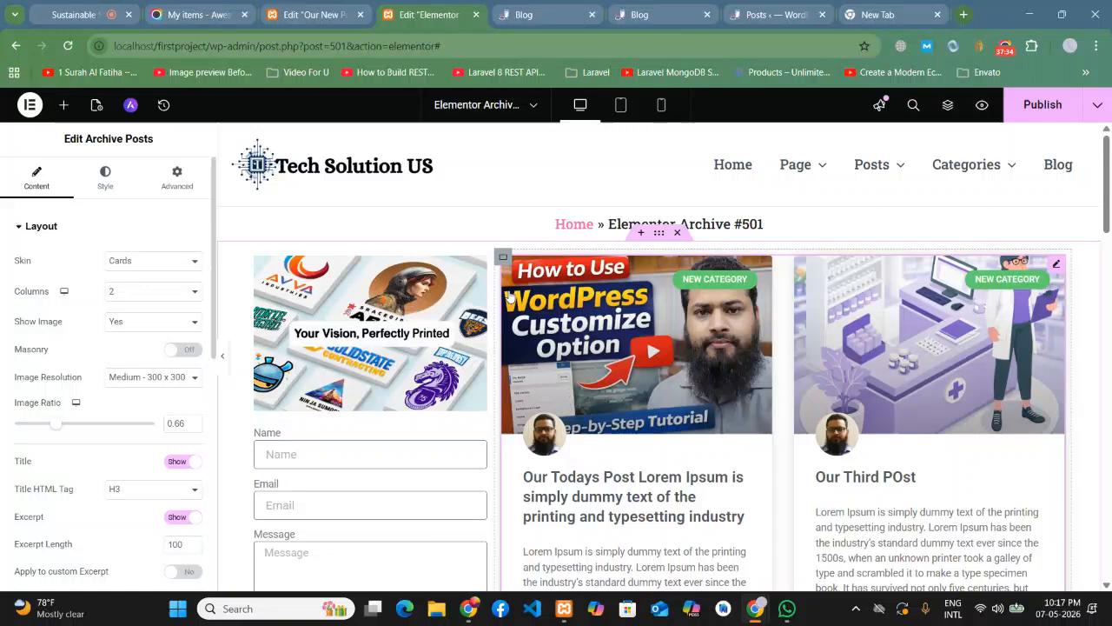
pyautogui.scroll(-3, 128, 349)
pyautogui.scroll(-2, 80, 375)
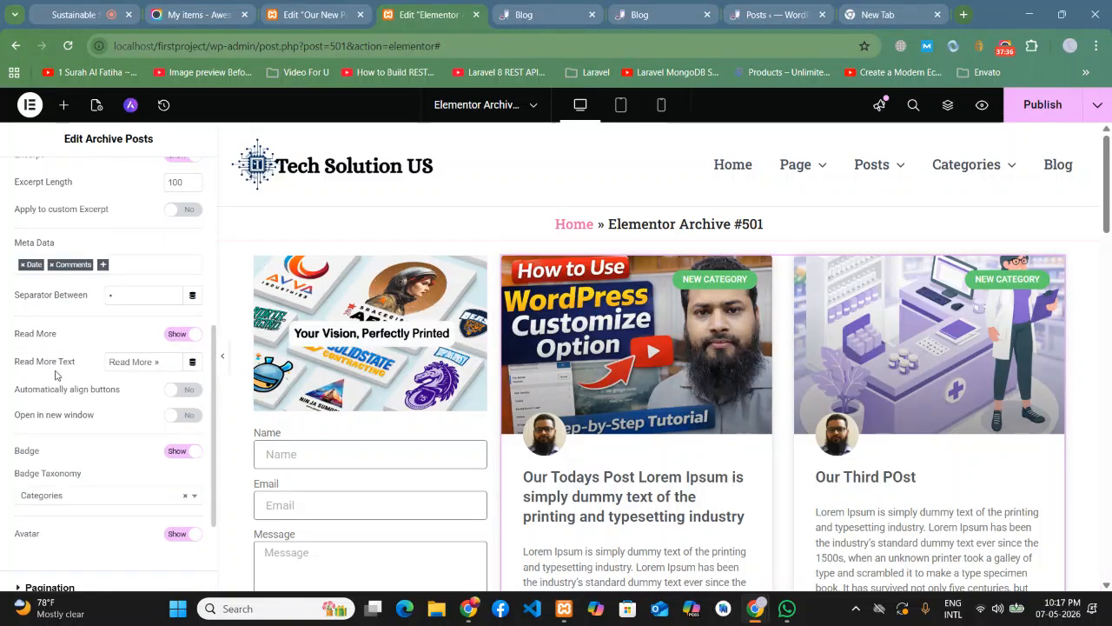
pyautogui.scroll(-2, 54, 374)
pyautogui.scroll(3, 55, 374)
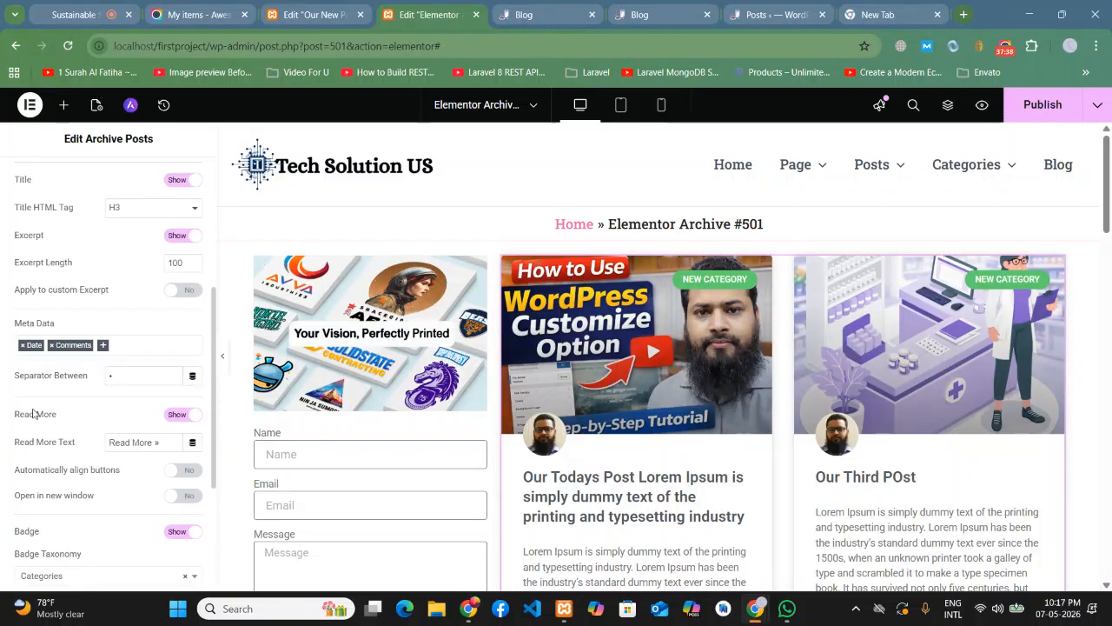
pyautogui.scroll(-1, 122, 492)
pyautogui.scroll(1, 10, 497)
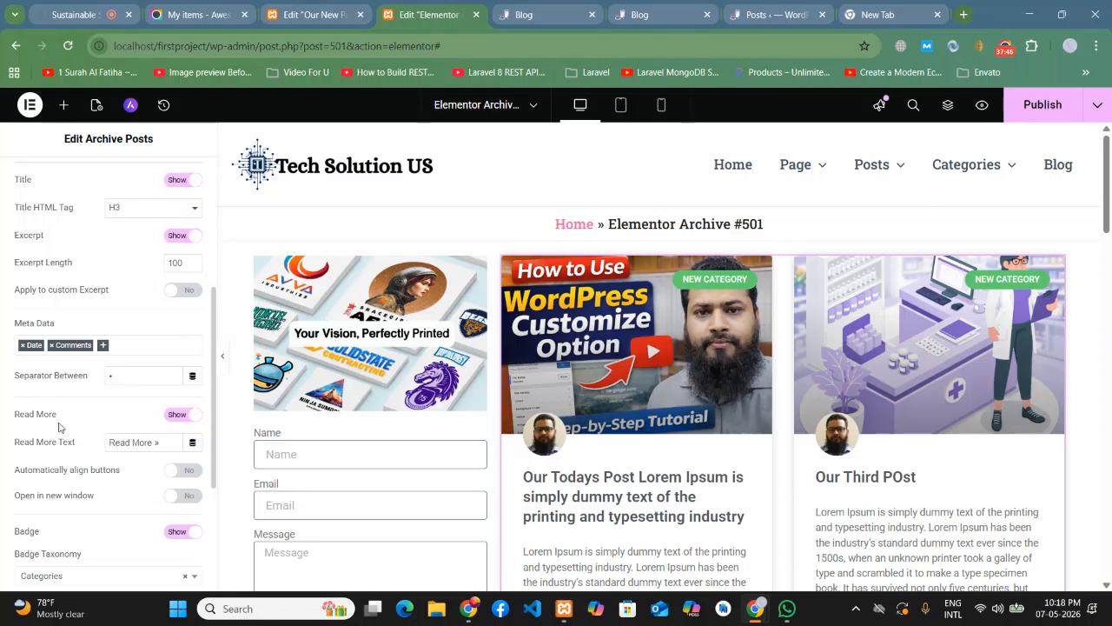
pyautogui.scroll(1, 59, 425)
pyautogui.scroll(2, 39, 360)
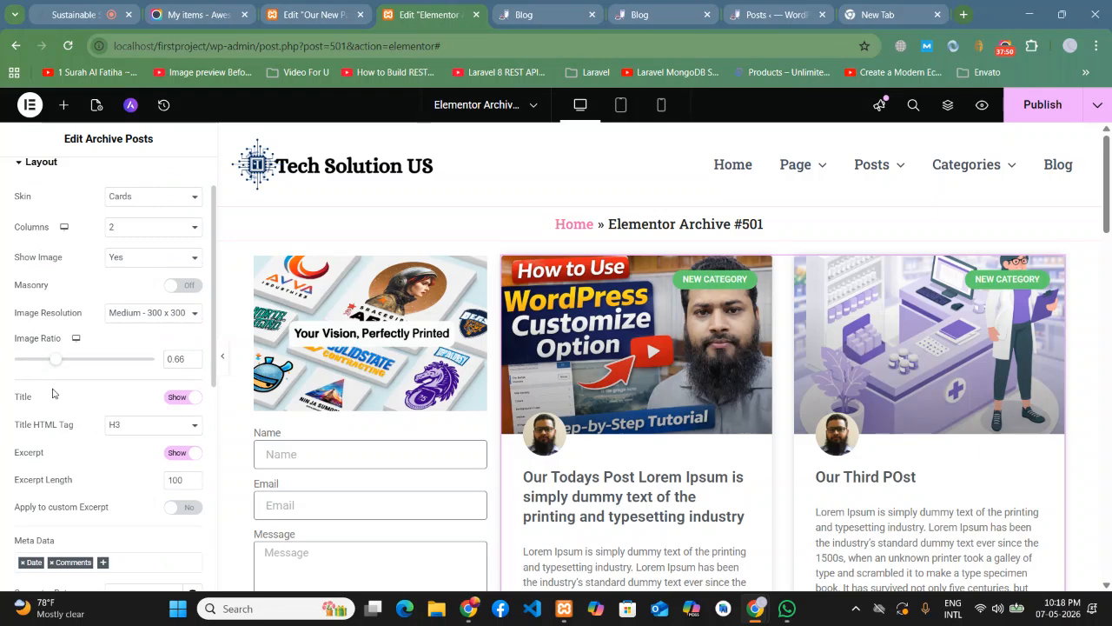
pyautogui.scroll(1, 52, 394)
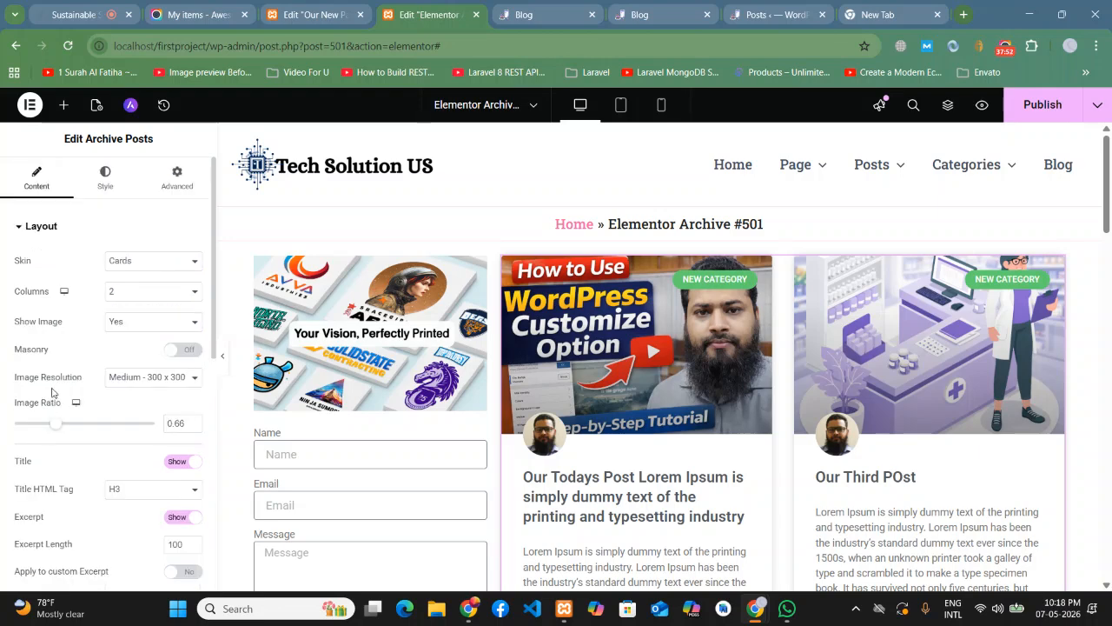
pyautogui.scroll(-3, 57, 380)
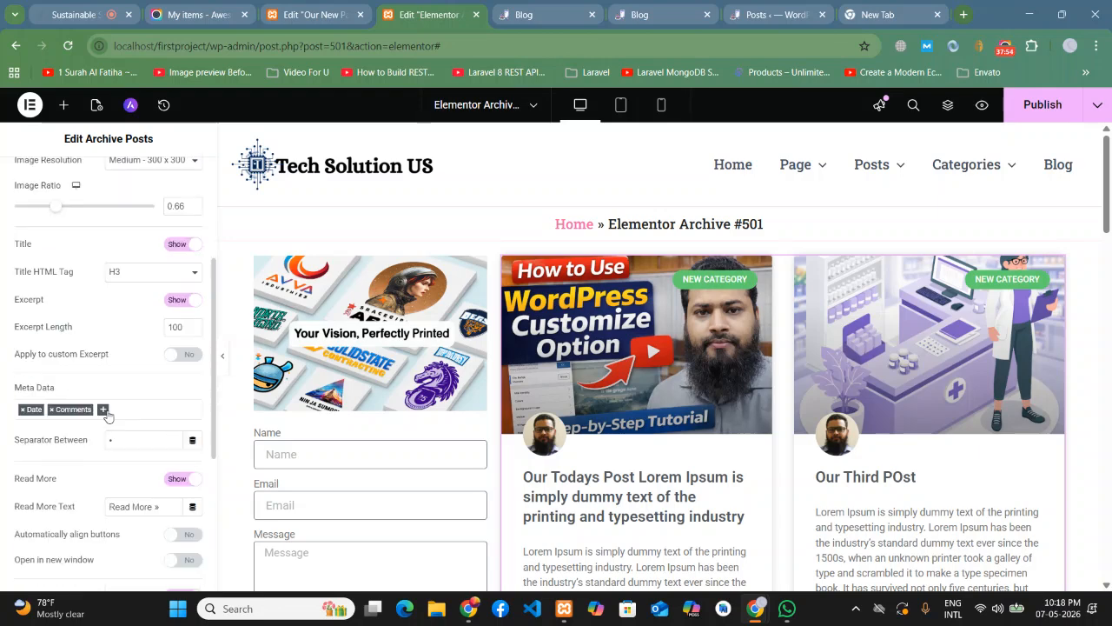
pyautogui.scroll(-1, 91, 420)
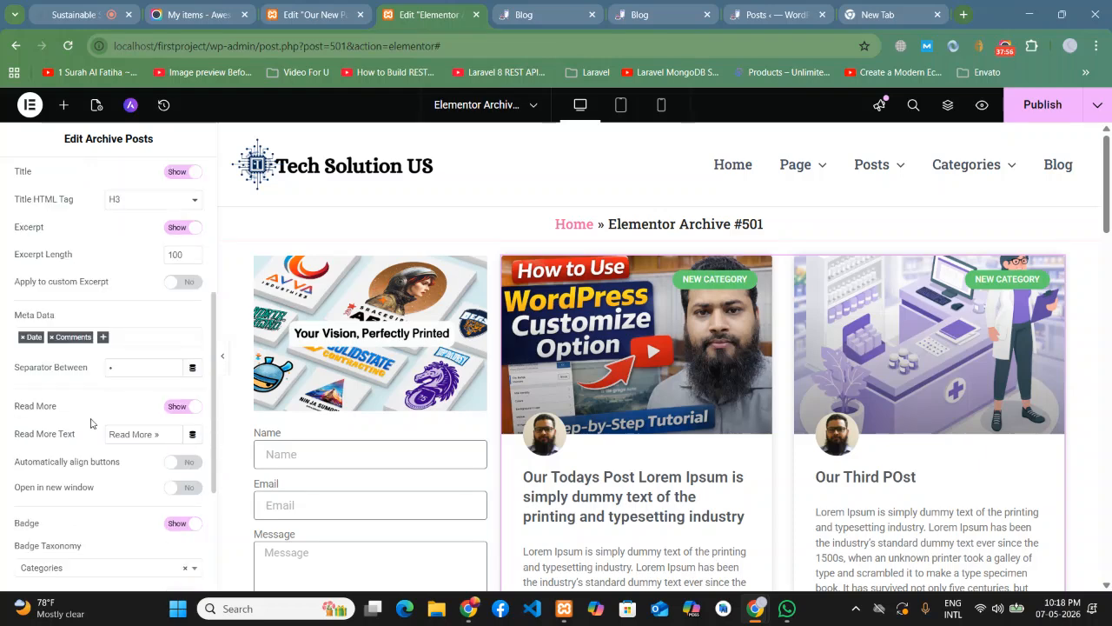
pyautogui.scroll(-2, 90, 424)
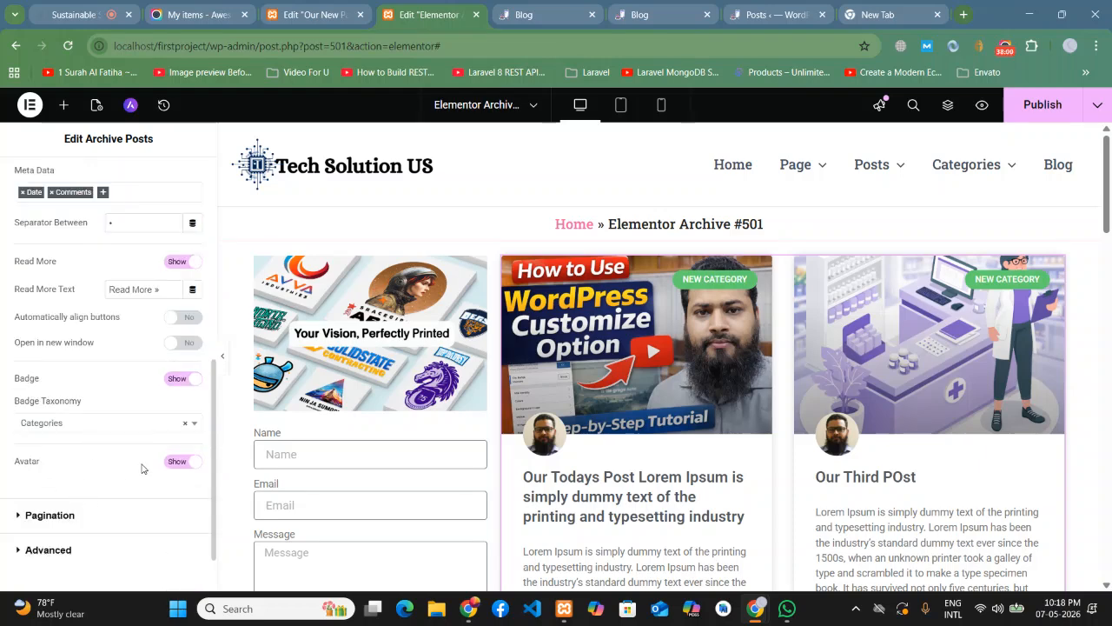
pyautogui.click(178, 462)
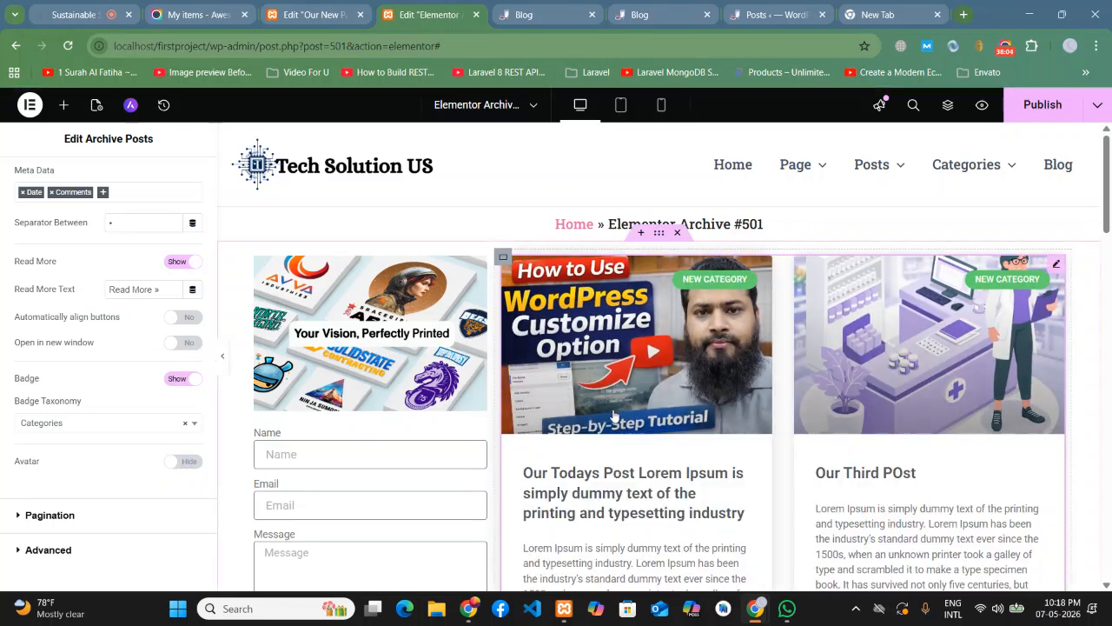
# - Check the preview, then switch the post cards' Avatar back to Show
pyautogui.scroll(-2, 524, 425)
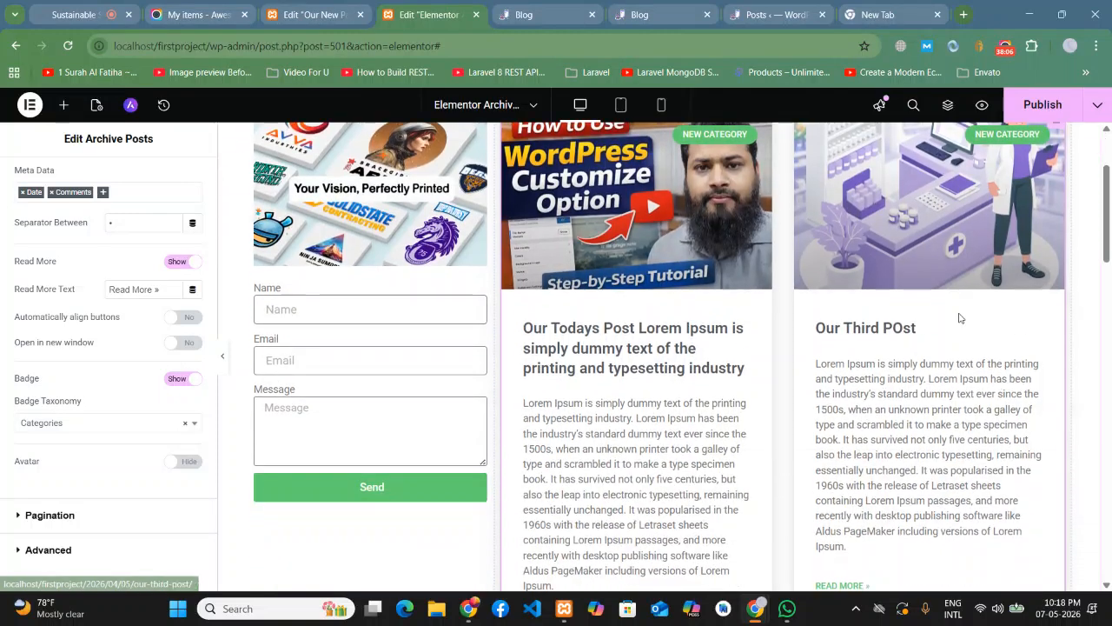
pyautogui.scroll(-4, 1111, 351)
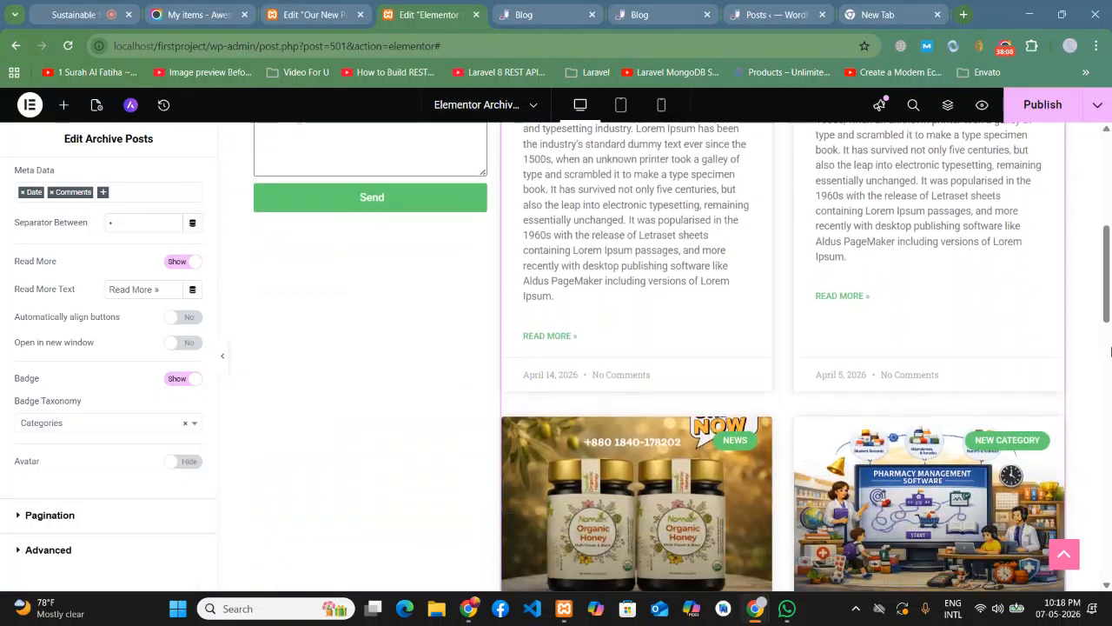
pyautogui.scroll(5, 1111, 351)
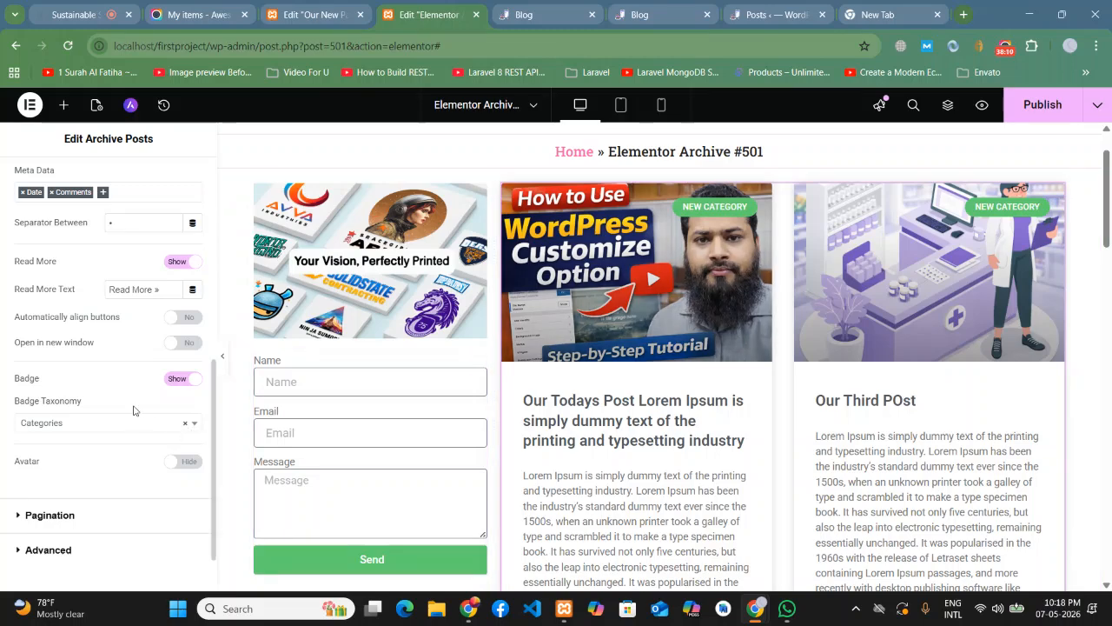
pyautogui.click(184, 465)
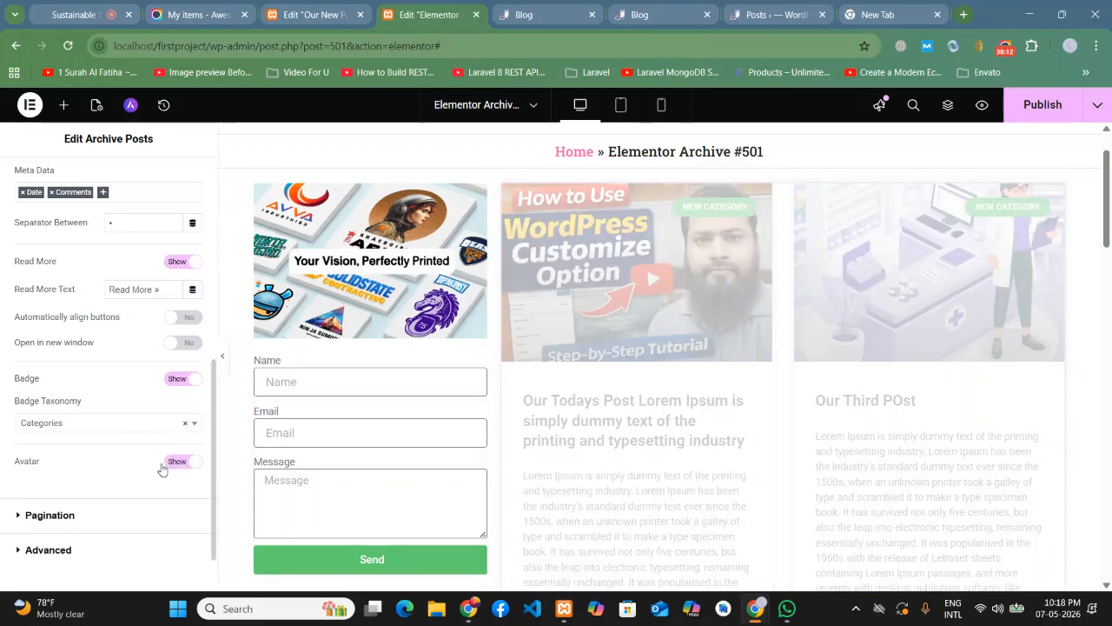
pyautogui.scroll(-3, 640, 173)
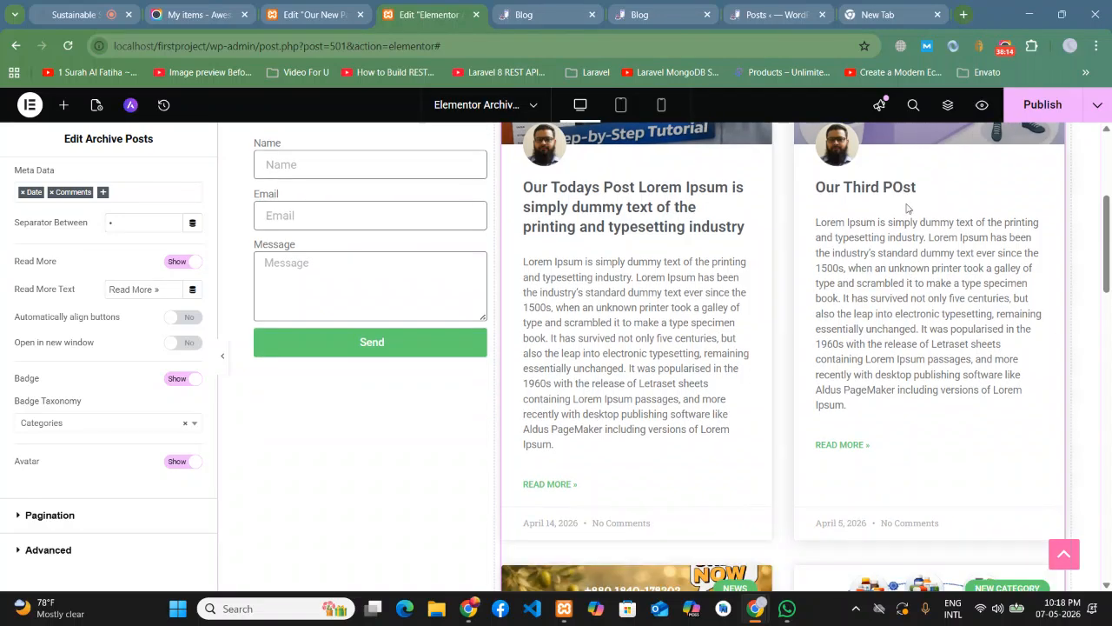
pyautogui.scroll(-4, 641, 173)
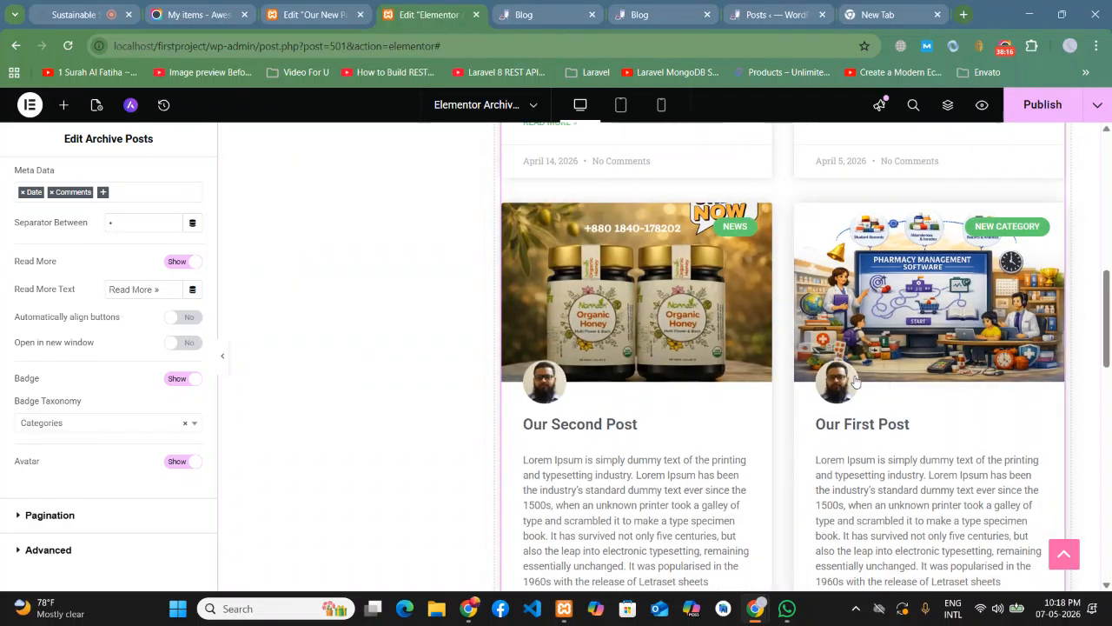
pyautogui.scroll(-4, 550, 387)
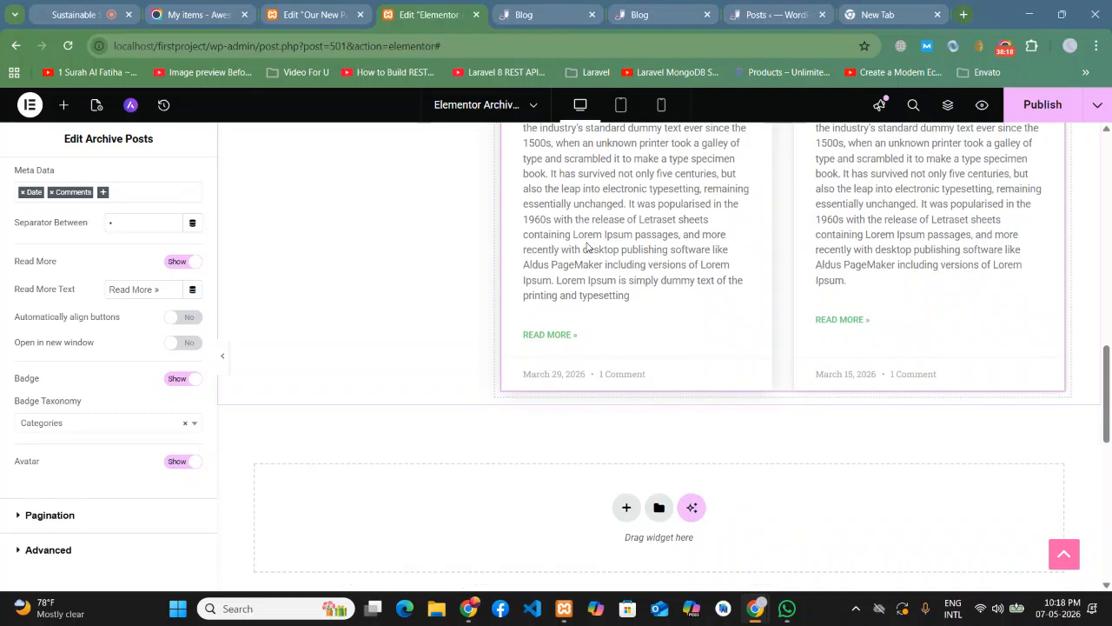
# - Collapse the editor panel and scroll through the full archive layout preview
pyautogui.click(222, 355)
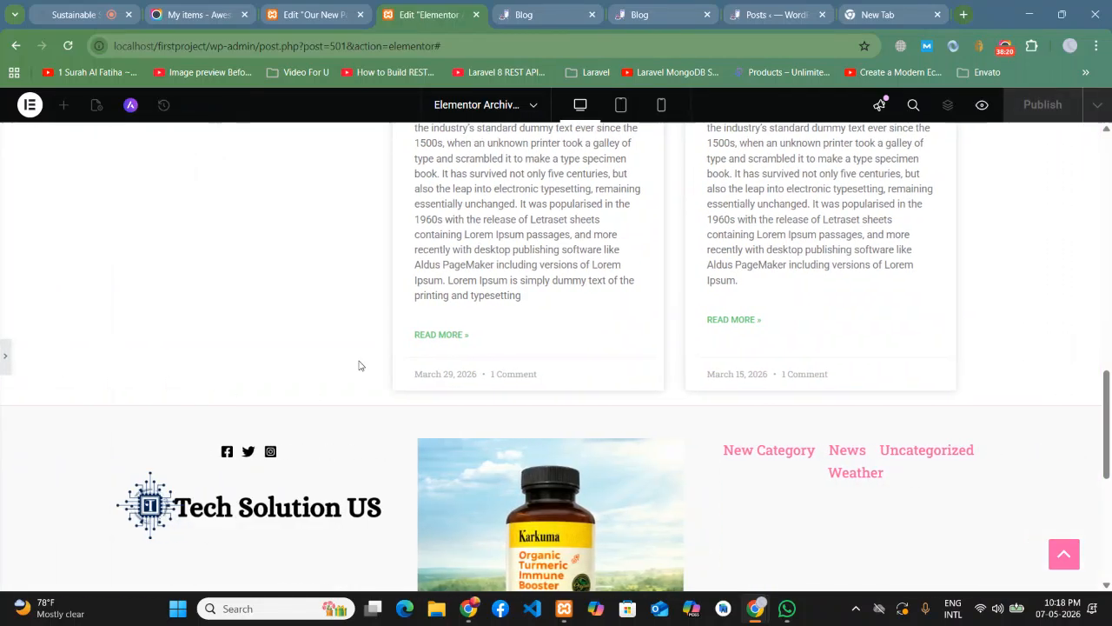
pyautogui.scroll(3, 1109, 362)
pyautogui.scroll(8, 1109, 362)
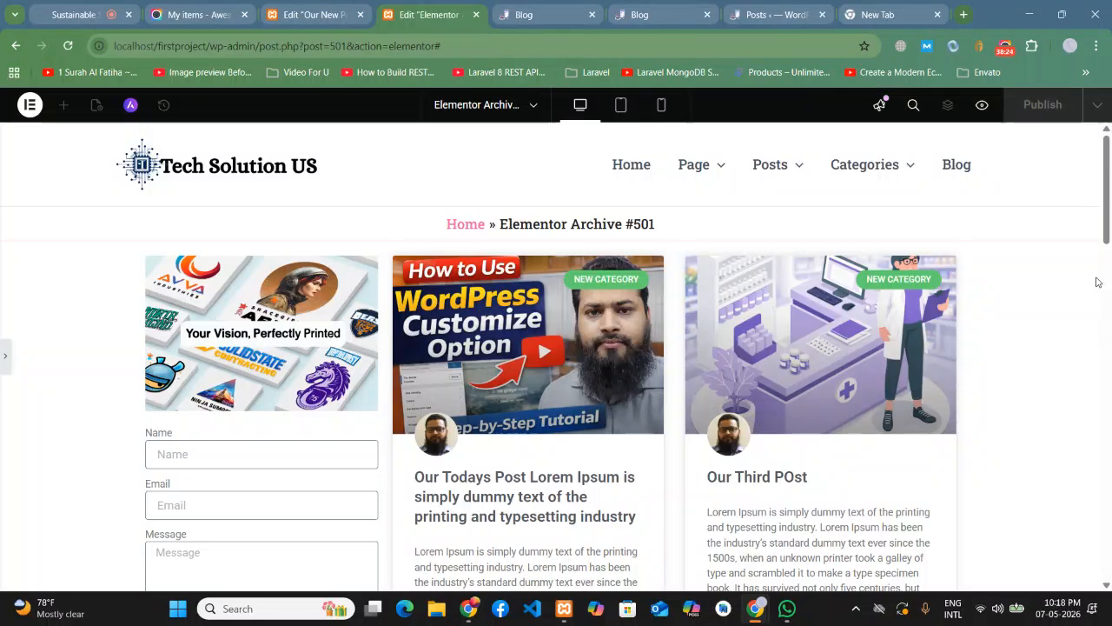
pyautogui.scroll(-8, 1096, 282)
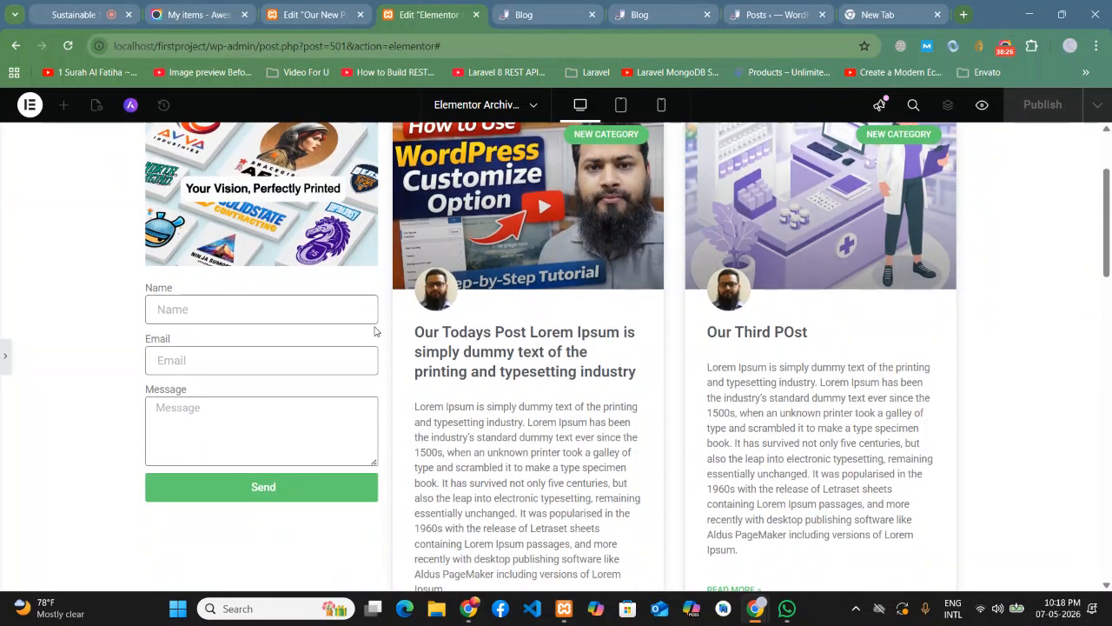
pyautogui.scroll(-3, 649, 325)
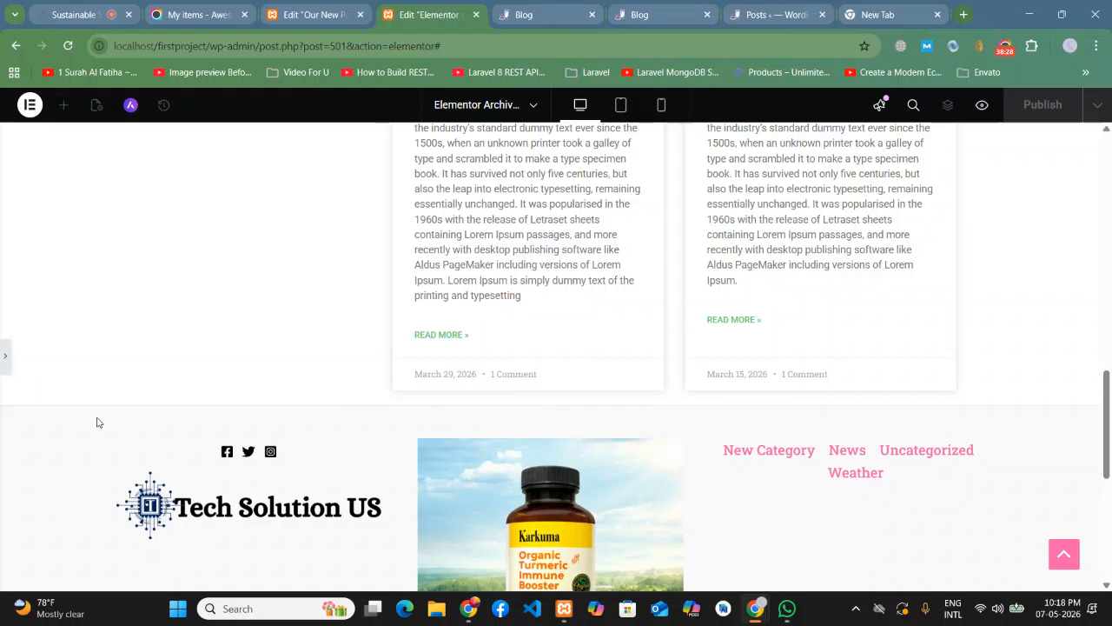
# - Restore the editor panel, publish the archive template, and go to the Blog tab
pyautogui.click(3, 347)
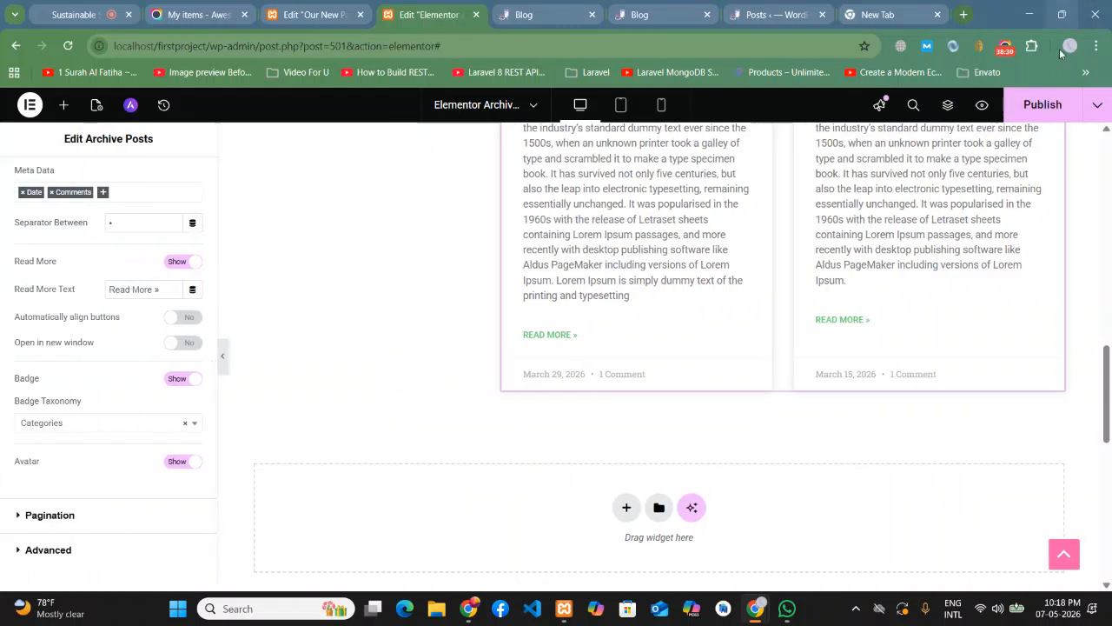
pyautogui.click(1047, 105)
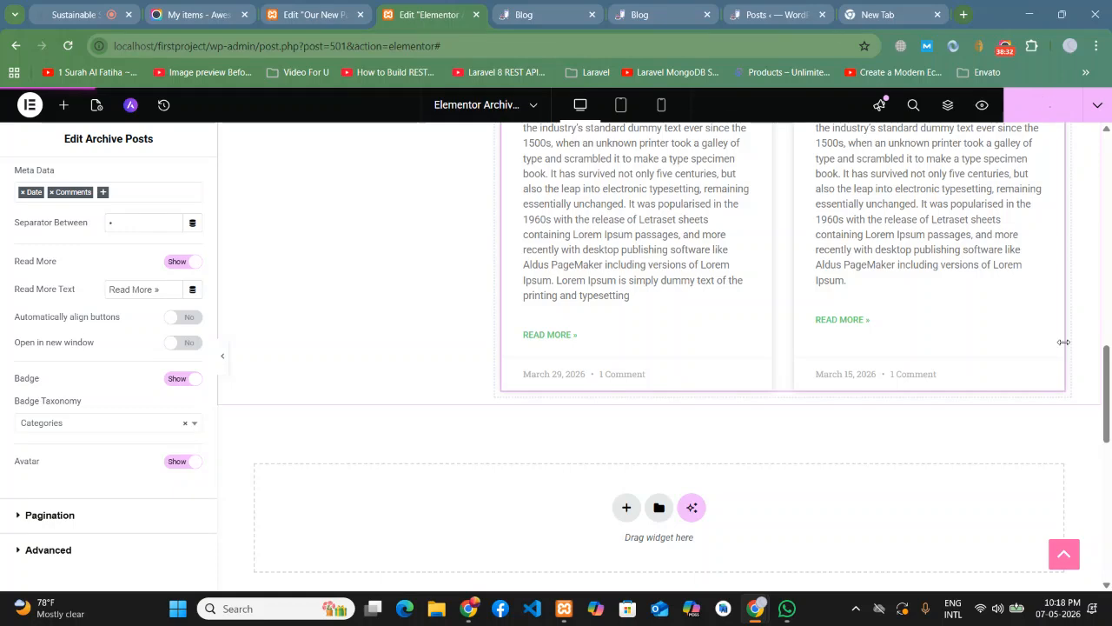
pyautogui.click(637, 5)
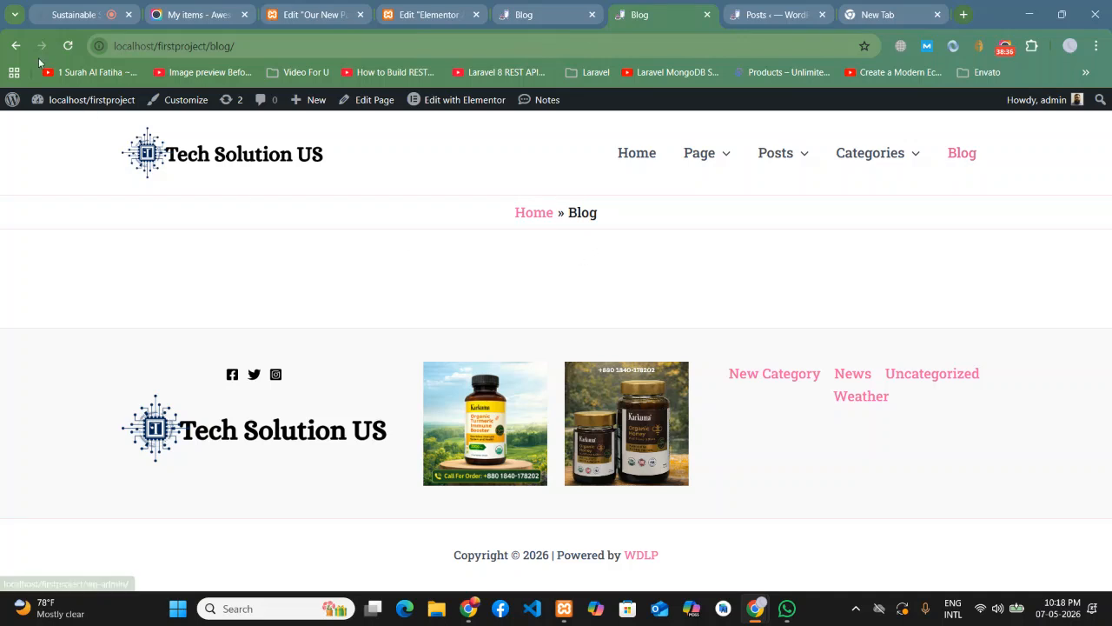
# - Reload the Blog page to see the published archive template
pyautogui.click(64, 46)
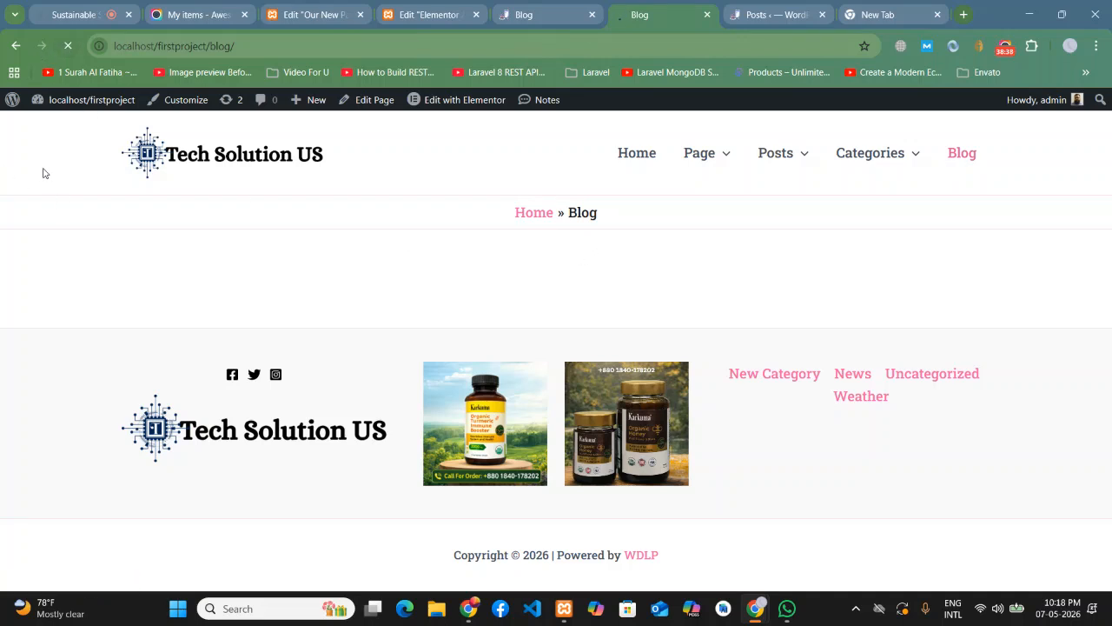
pyautogui.scroll(-3, 1033, 354)
pyautogui.scroll(-5, 1033, 355)
pyautogui.scroll(6, 1034, 355)
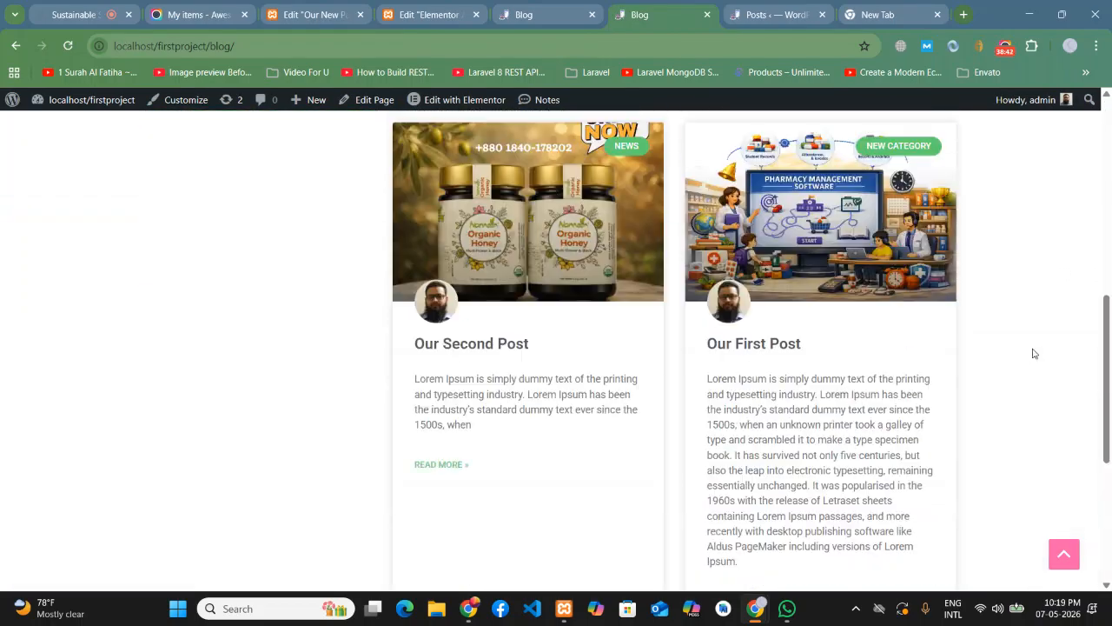
pyautogui.scroll(3, 1033, 354)
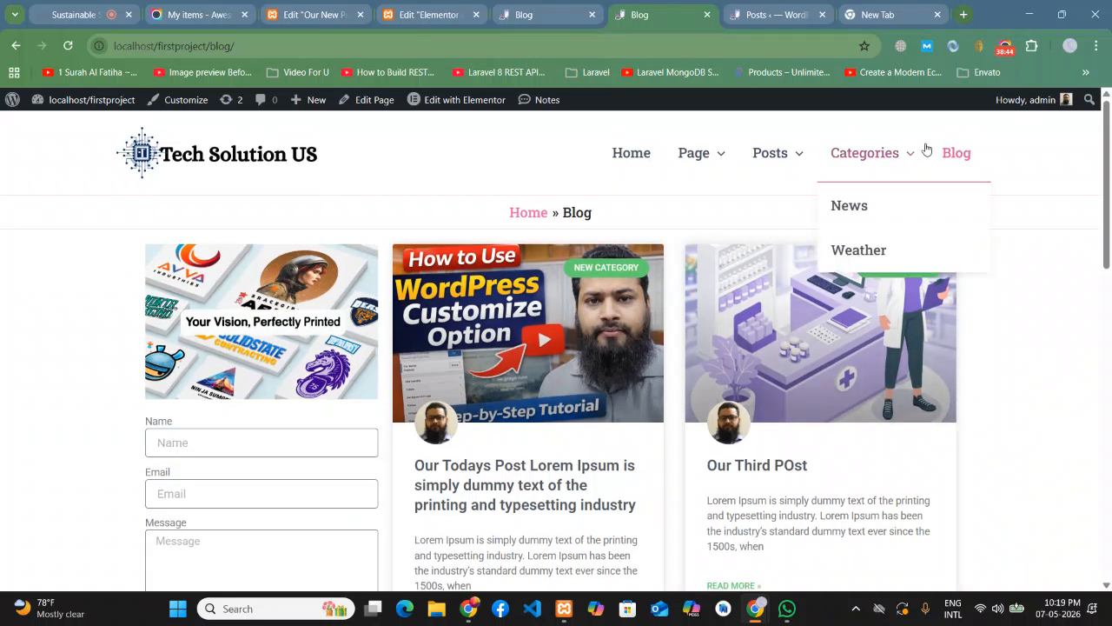
pyautogui.click(959, 154)
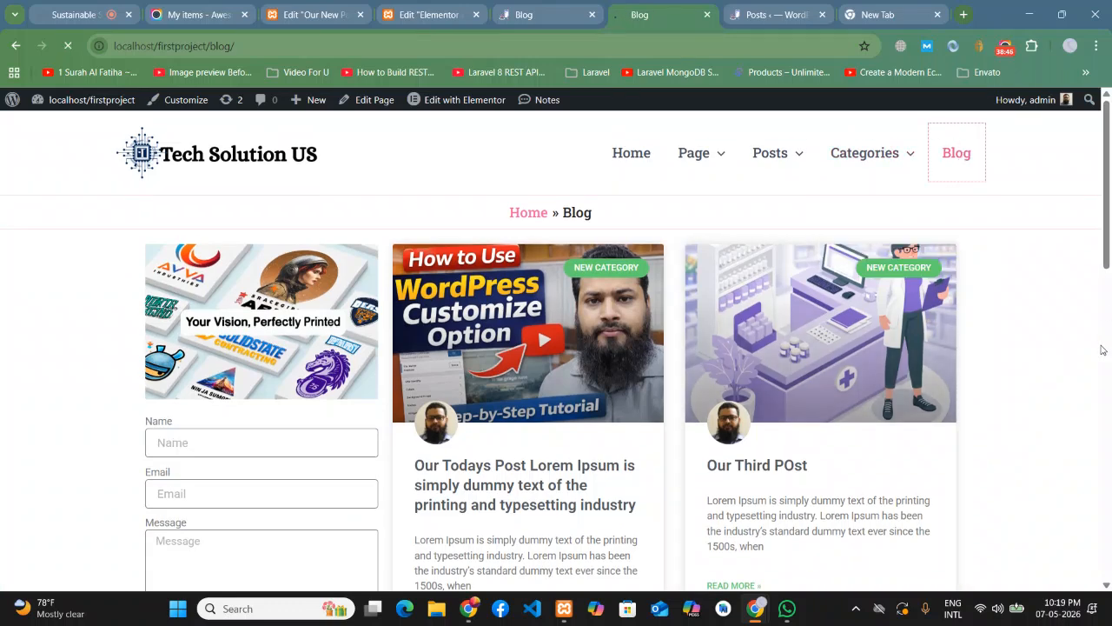
pyautogui.scroll(-2, 580, 313)
# - Open the 'Our Todays Post' article and look over its page
pyautogui.click(565, 233)
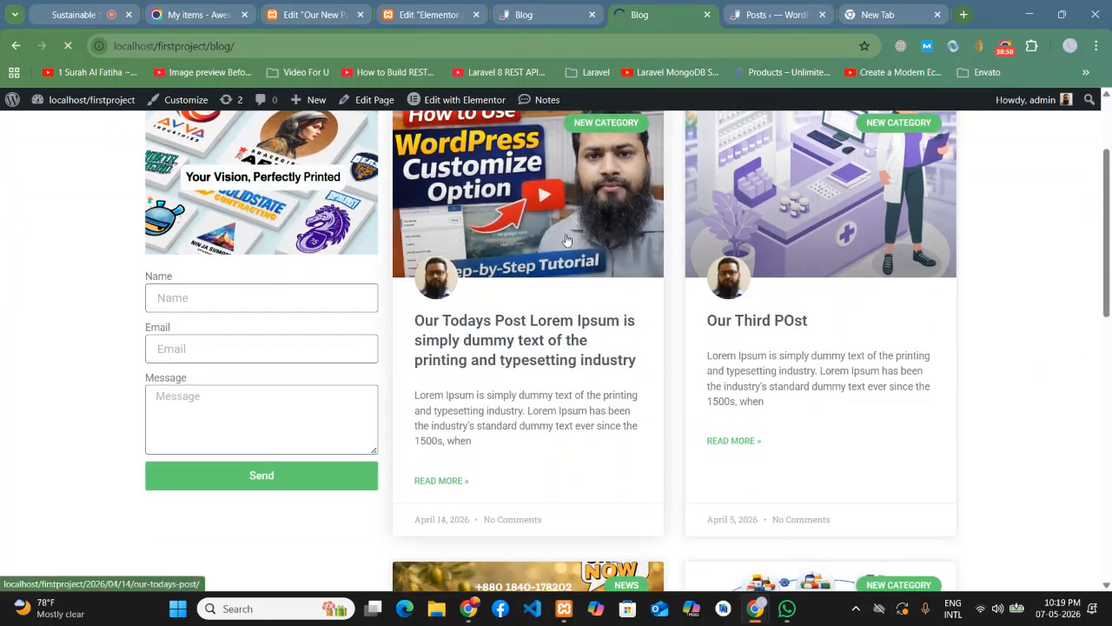
pyautogui.scroll(-1, 599, 252)
pyautogui.scroll(1, 782, 321)
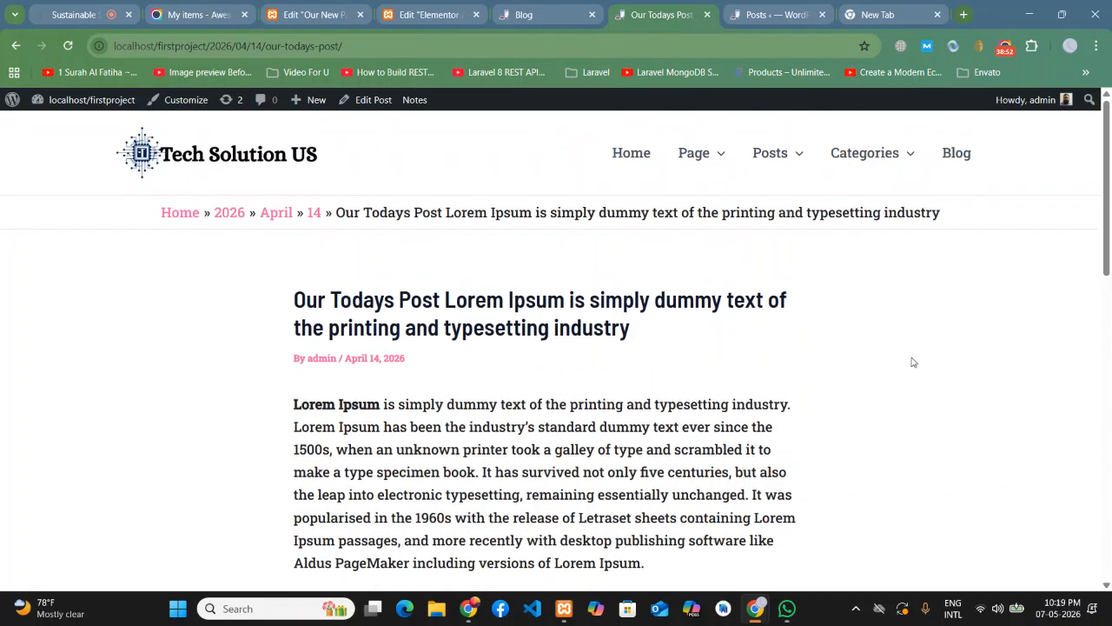
pyautogui.scroll(-9, 828, 348)
pyautogui.scroll(9, 827, 348)
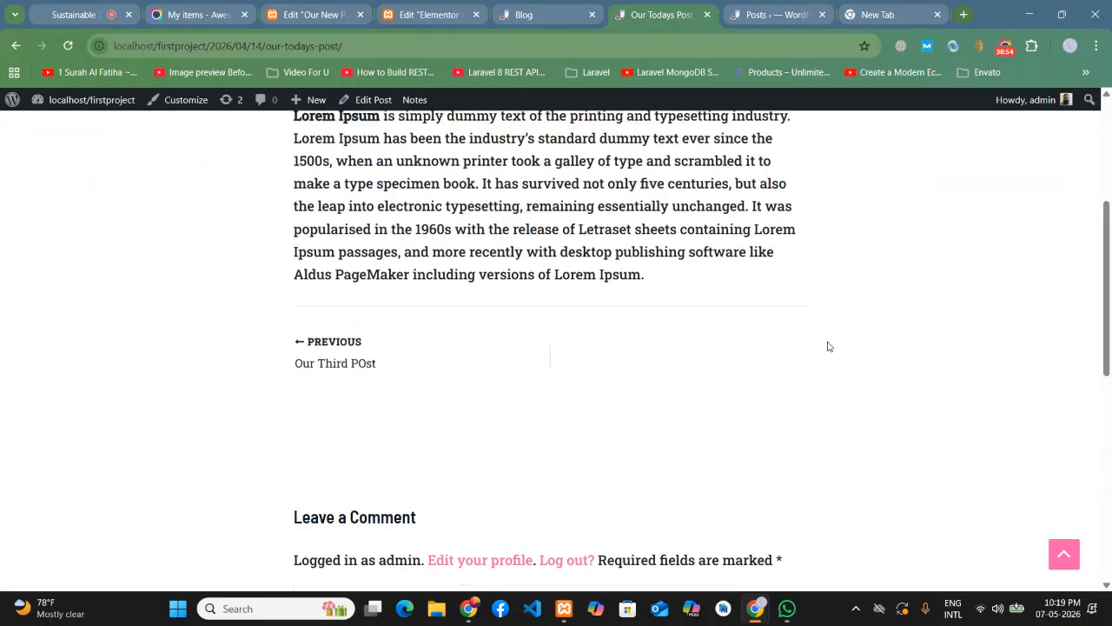
# - Return to the Blog page, open its first post, then go back to the template editor
pyautogui.click(959, 154)
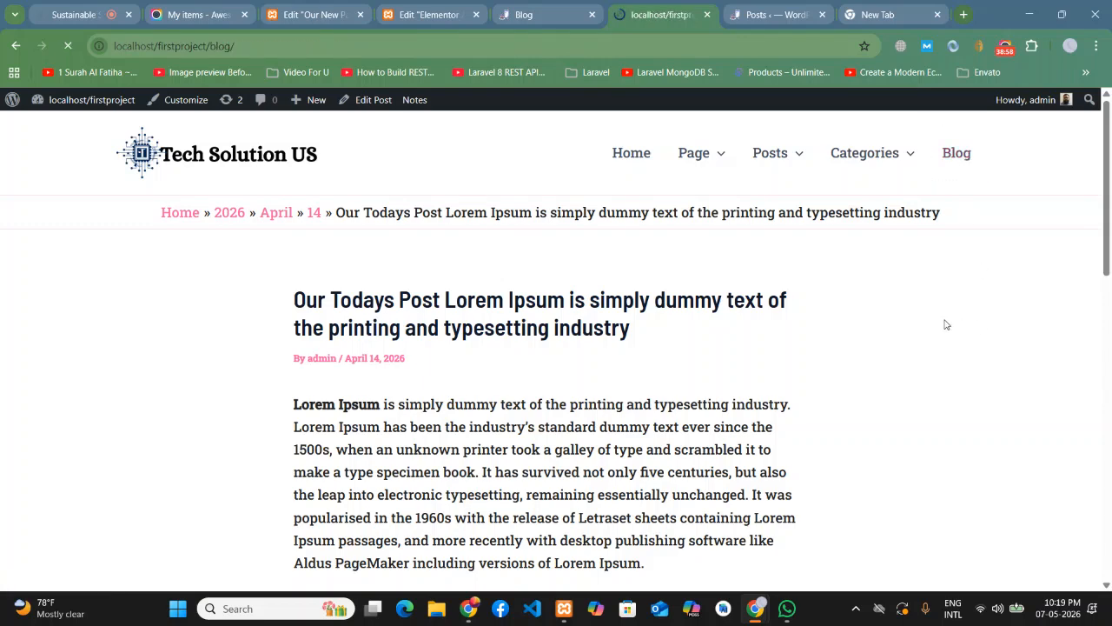
pyautogui.scroll(-2, 1064, 341)
pyautogui.scroll(-8, 1061, 342)
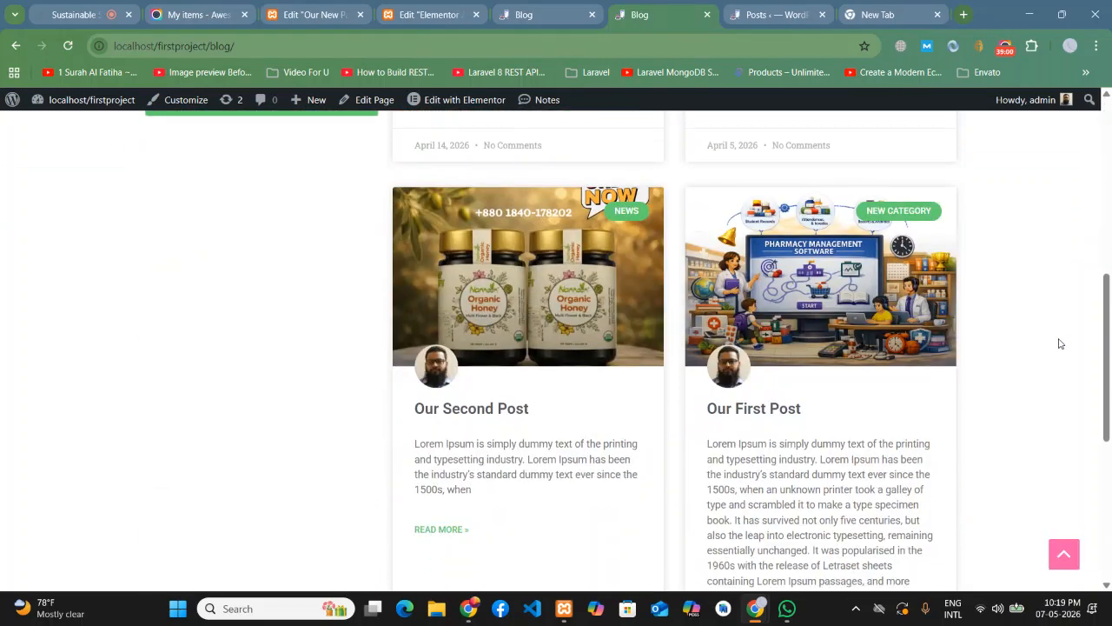
pyautogui.scroll(8, 1060, 340)
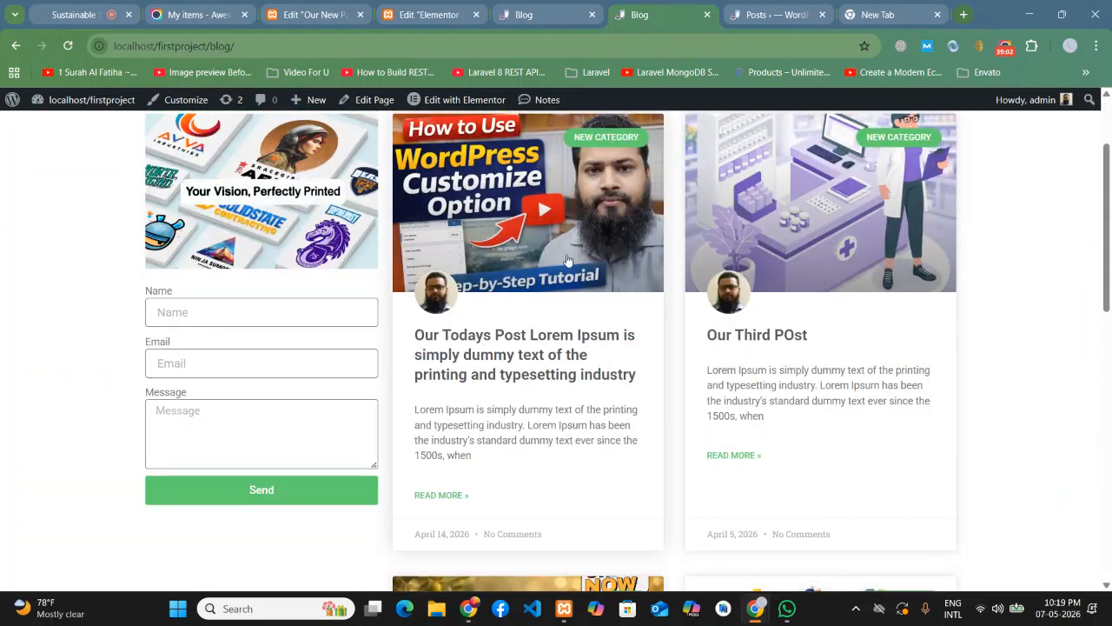
pyautogui.click(567, 258)
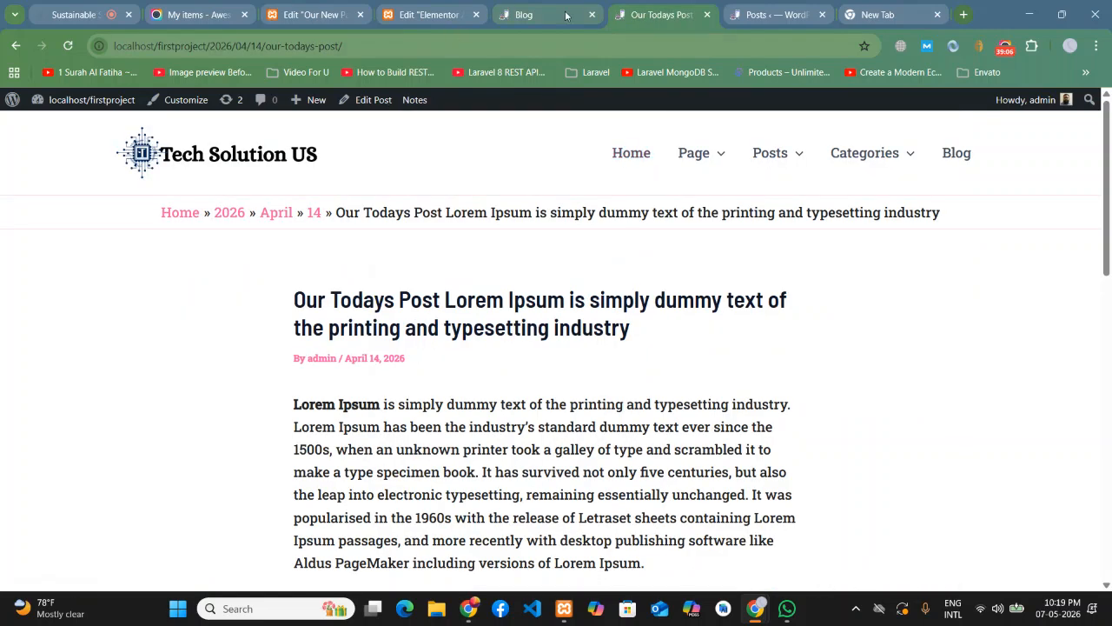
pyautogui.click(467, 7)
# - Select the contact Form widget and review its Style settings
pyautogui.scroll(10, 430, 251)
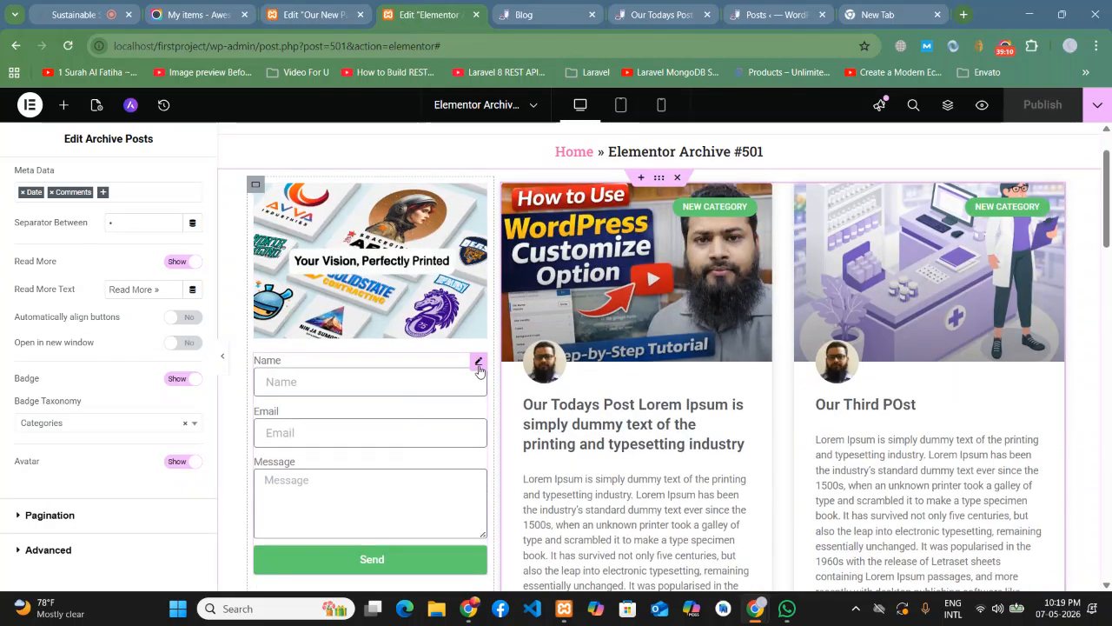
pyautogui.click(477, 363)
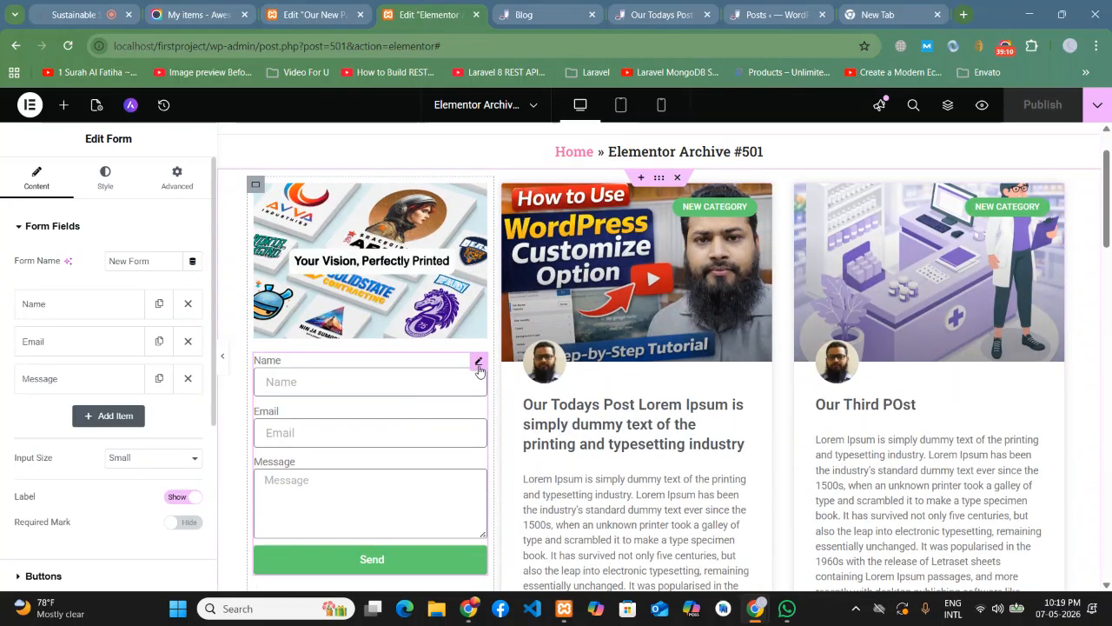
pyautogui.click(102, 181)
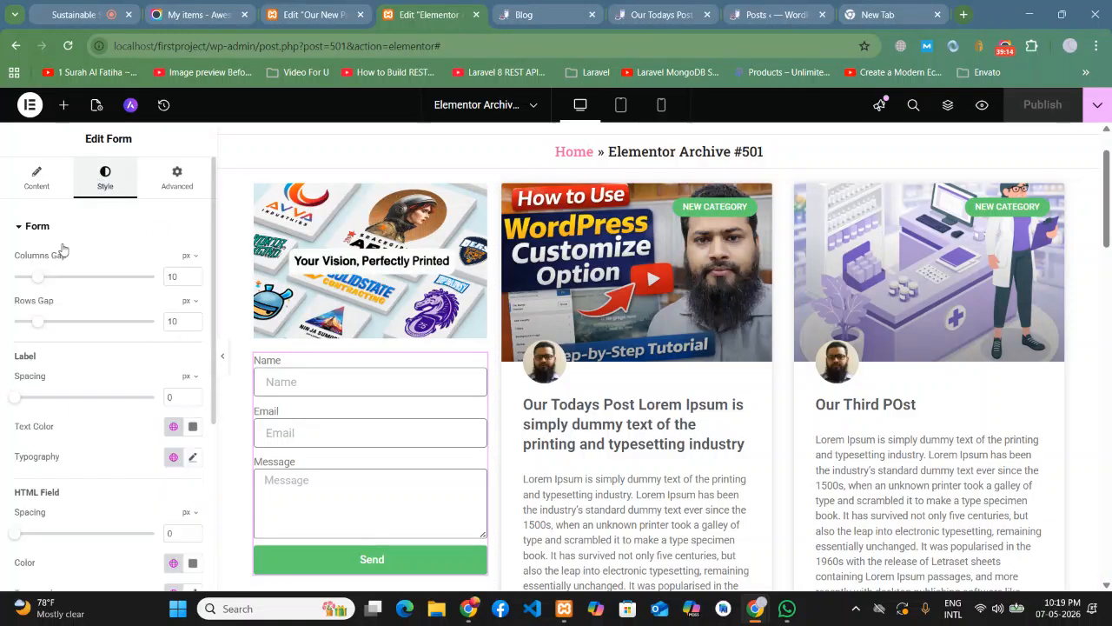
pyautogui.scroll(-1, 95, 350)
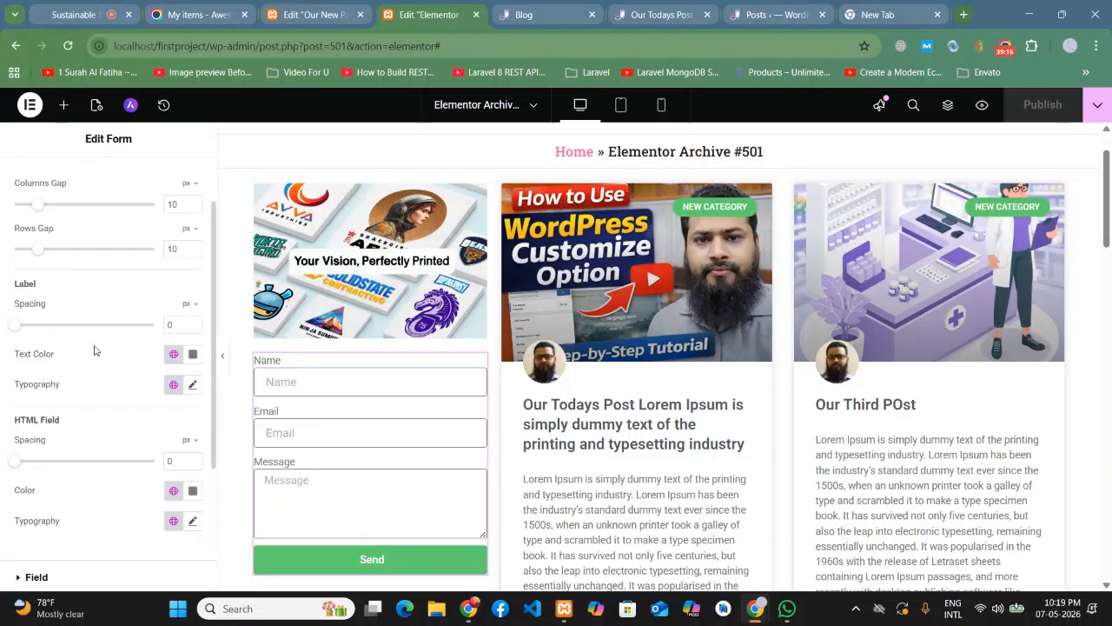
pyautogui.scroll(-2, 127, 427)
pyautogui.scroll(3, 126, 428)
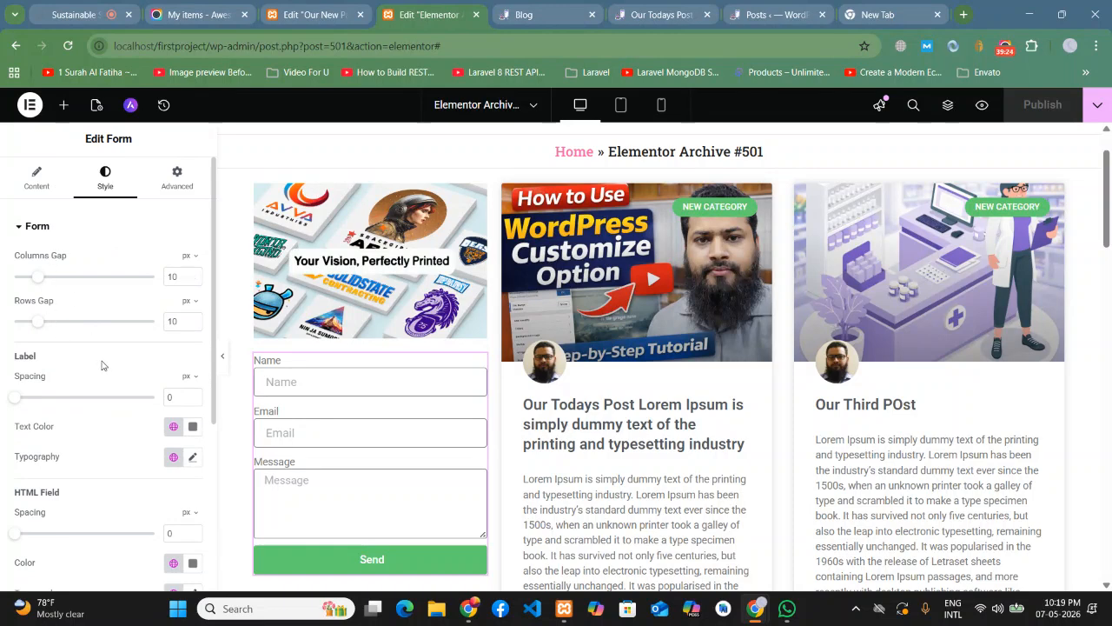
pyautogui.scroll(-1, 102, 366)
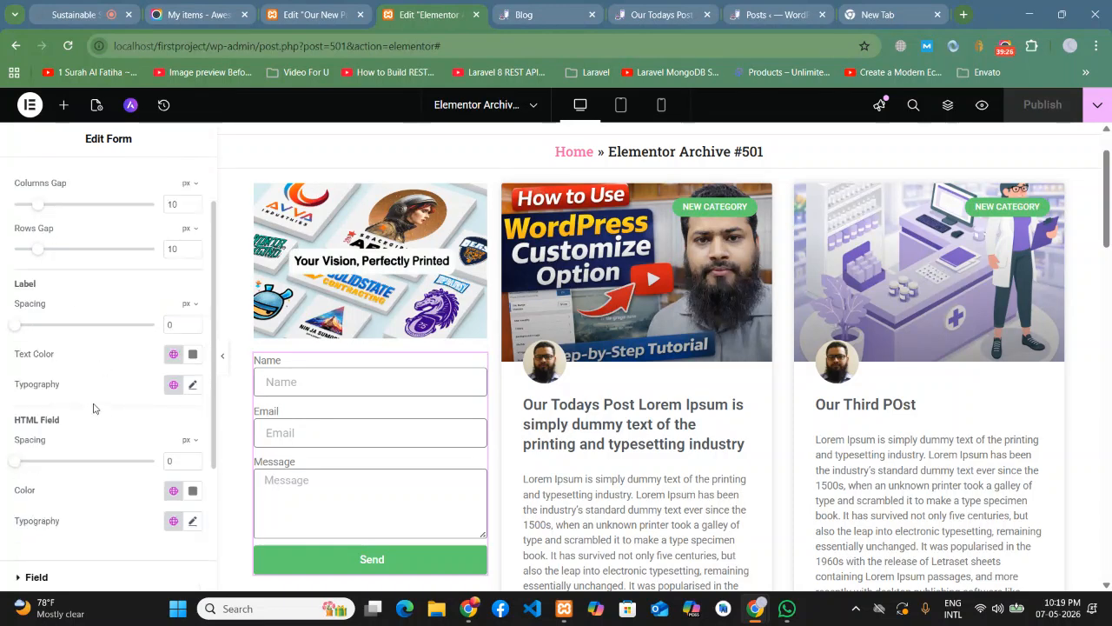
pyautogui.scroll(-2, 84, 409)
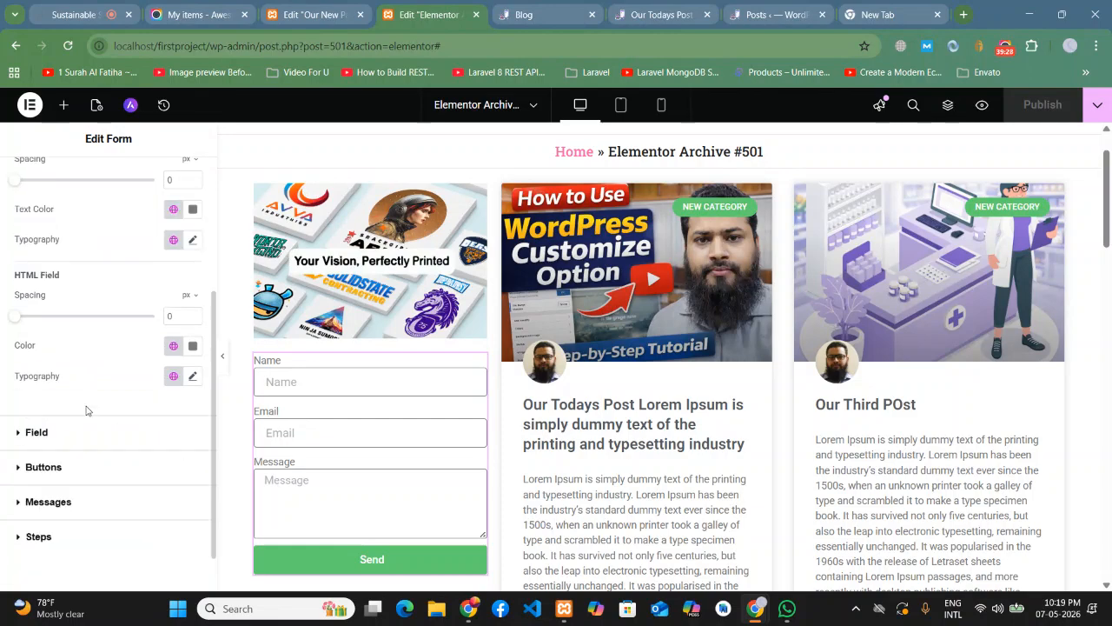
pyautogui.scroll(3, 98, 409)
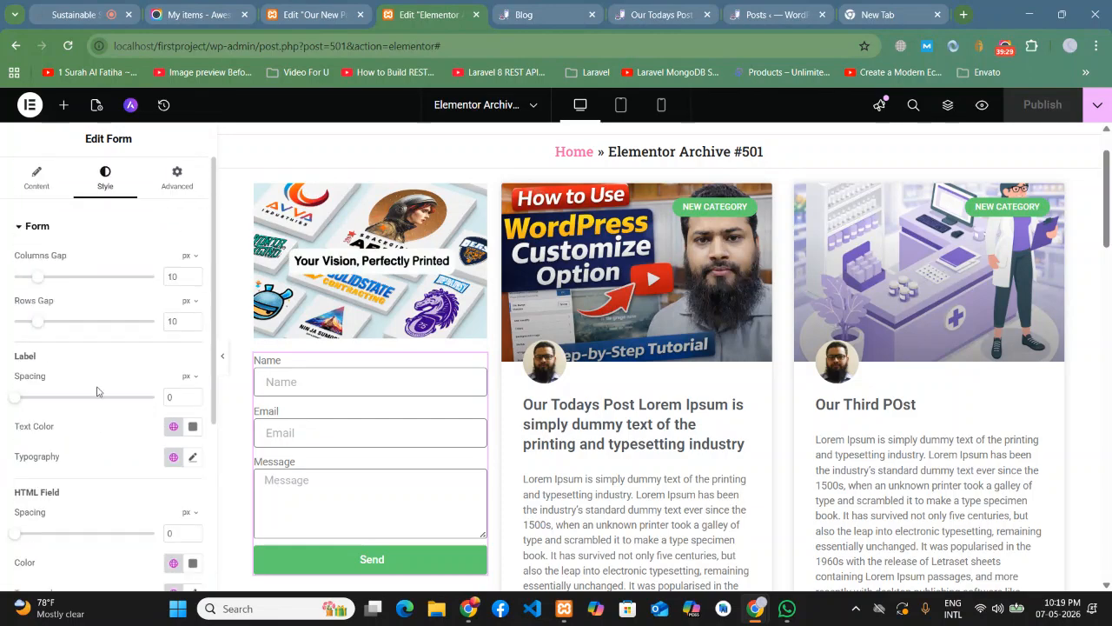
# - Set the form's Advanced background type to Classic
pyautogui.click(174, 178)
pyautogui.scroll(-4, 61, 437)
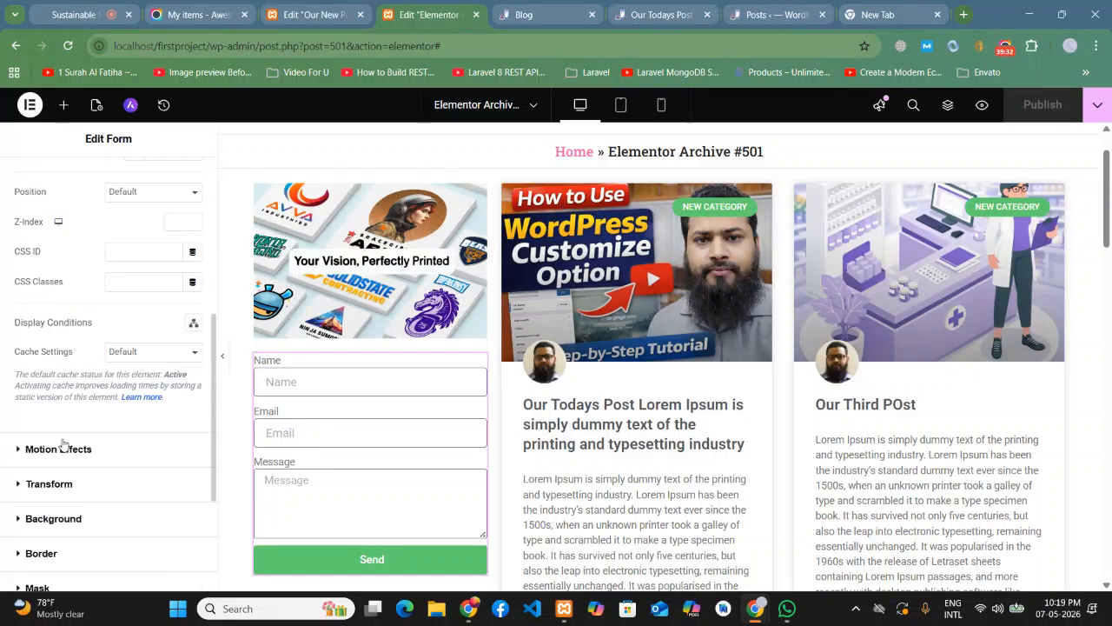
pyautogui.scroll(-1, 58, 445)
pyautogui.click(53, 448)
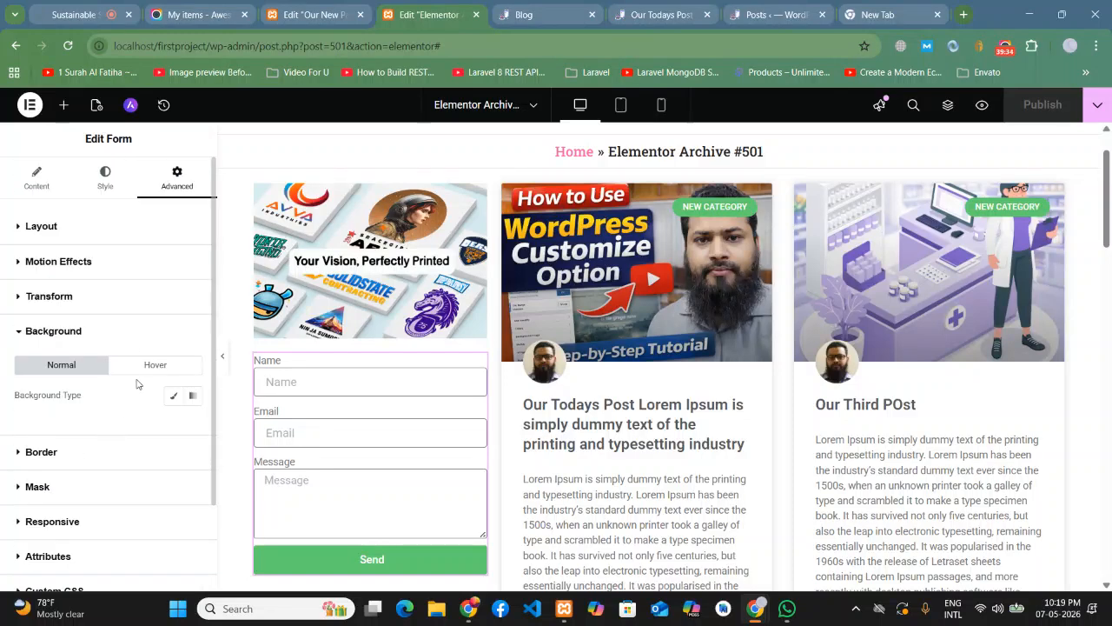
pyautogui.click(174, 398)
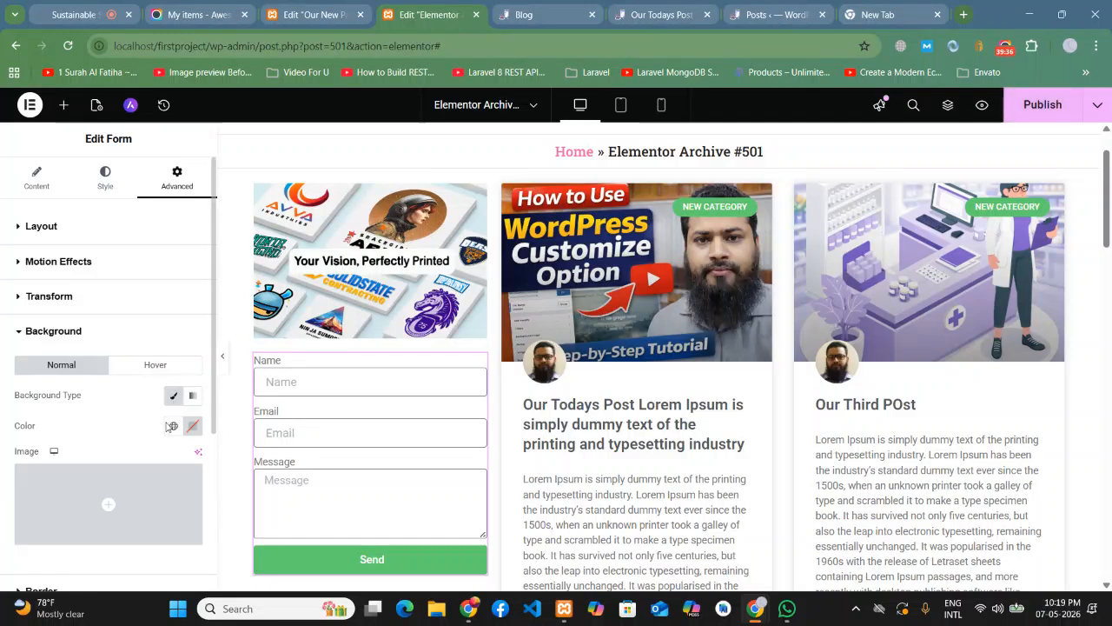
# - Pick the very light grey #ECE9E9 as the form's Classic background colour
pyautogui.click(192, 425)
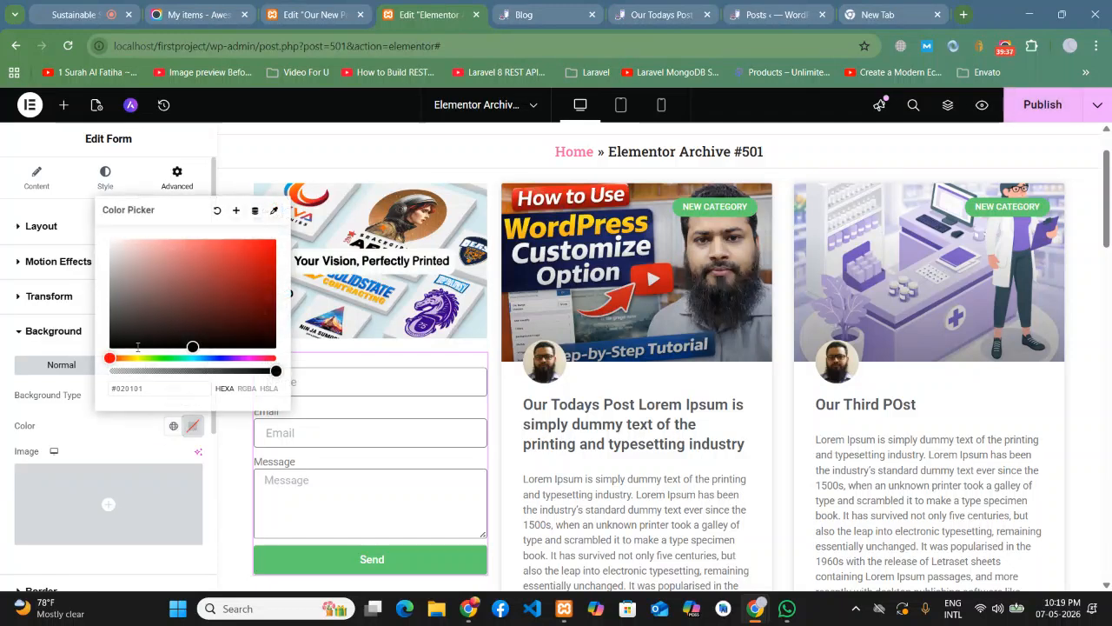
pyautogui.click(122, 240)
pyautogui.moveTo(122, 240); pyautogui.dragTo(112, 248)
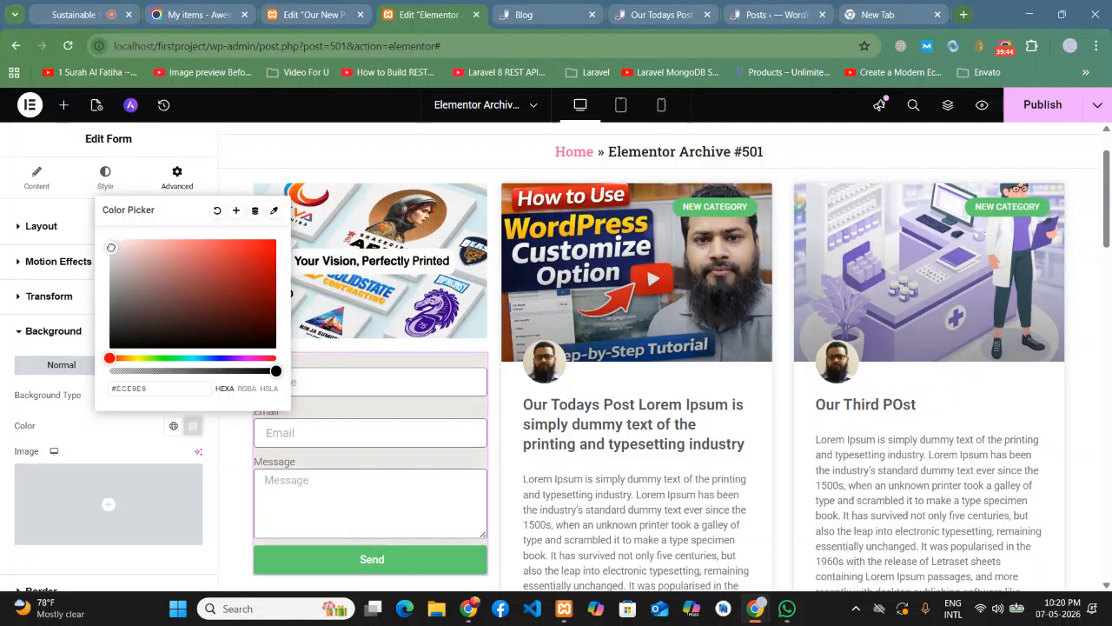
pyautogui.click(2, 393)
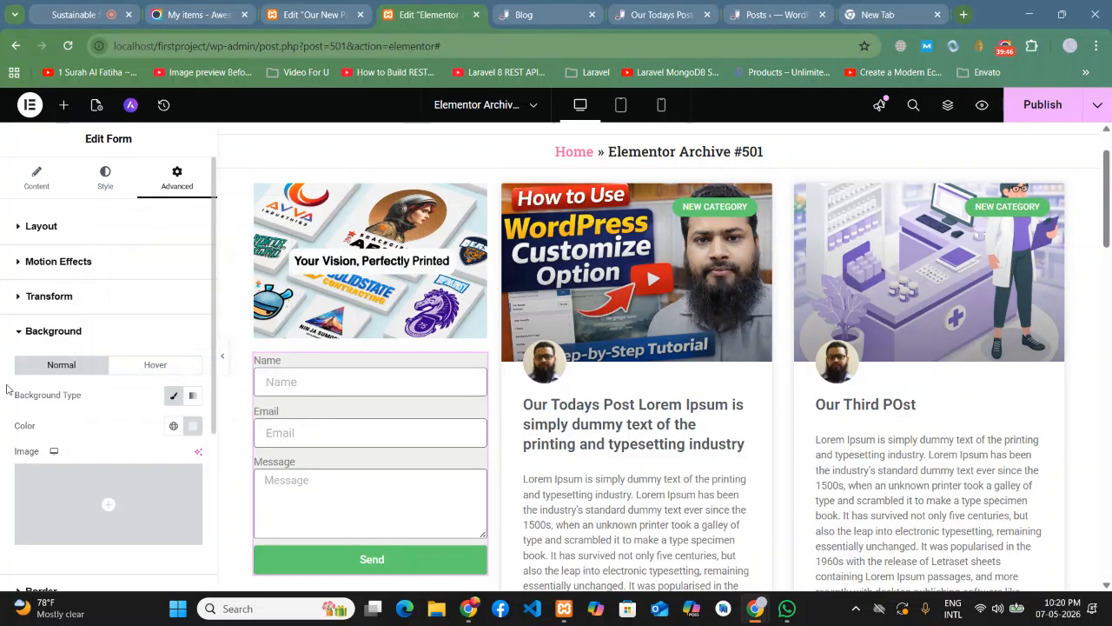
pyautogui.scroll(-3, 55, 512)
pyautogui.scroll(3, 55, 415)
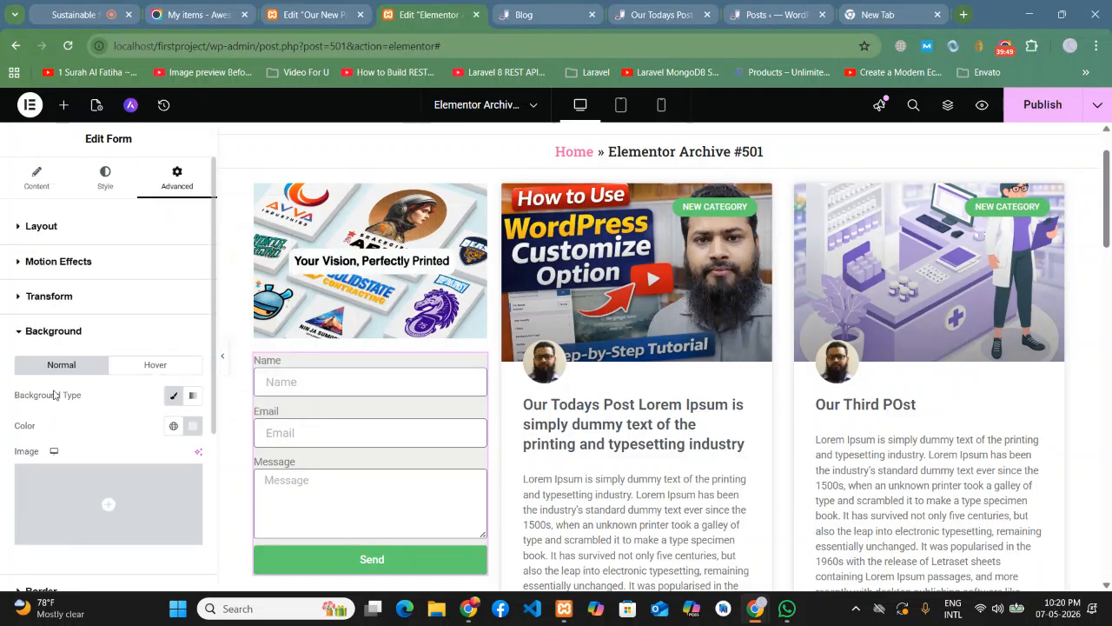
# - Set the form's linked padding to 11 px on every side and preview it
pyautogui.click(53, 190)
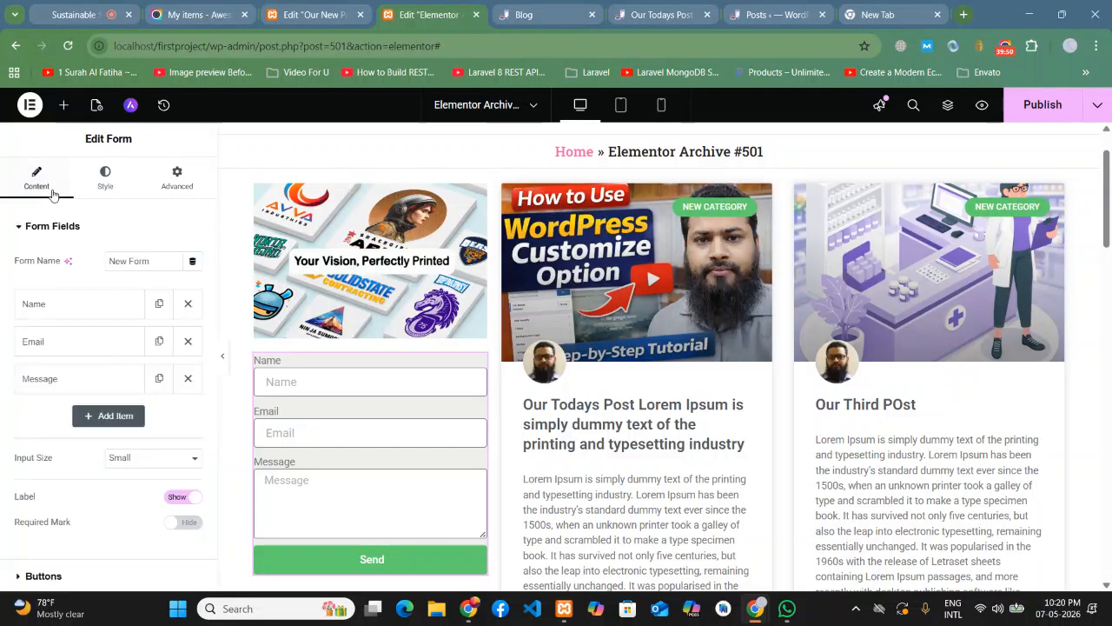
pyautogui.click(101, 180)
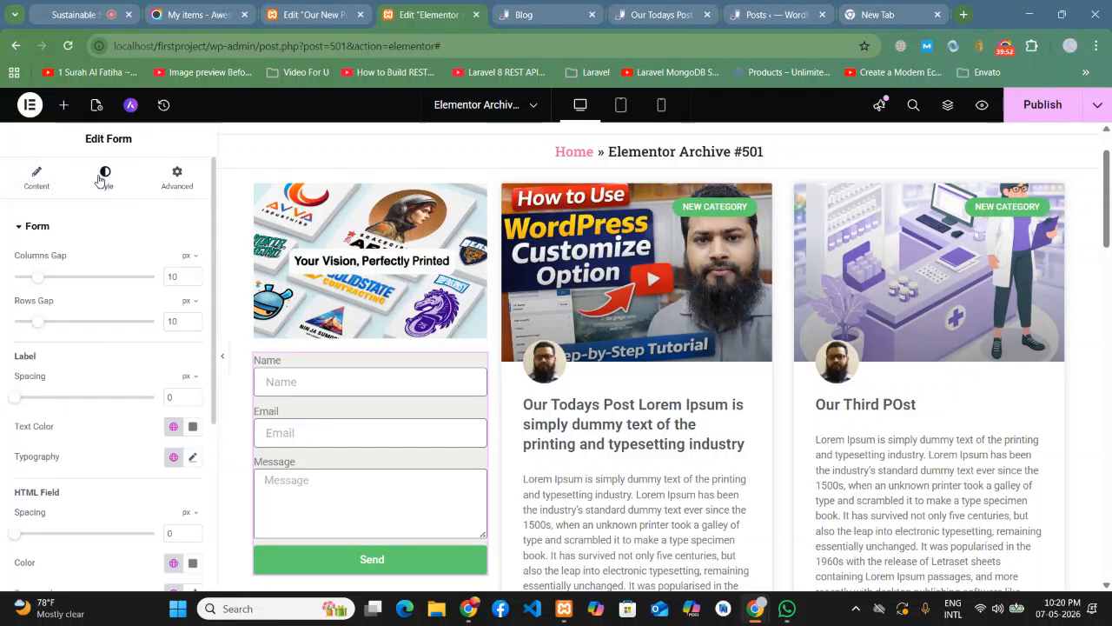
pyautogui.click(176, 178)
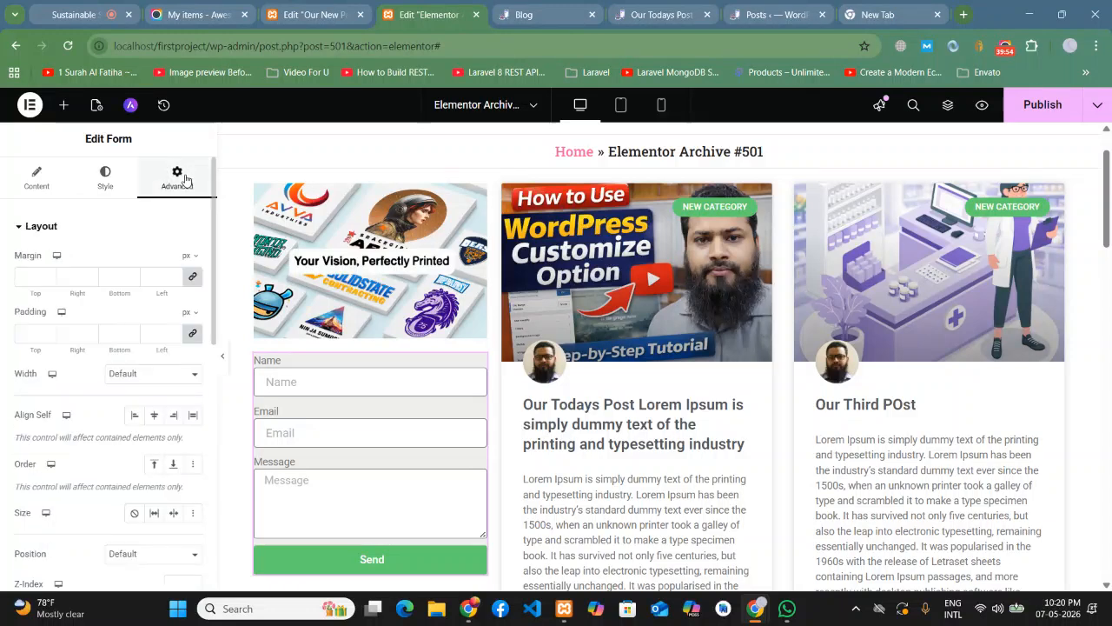
pyautogui.click(37, 335)
pyautogui.write('15')
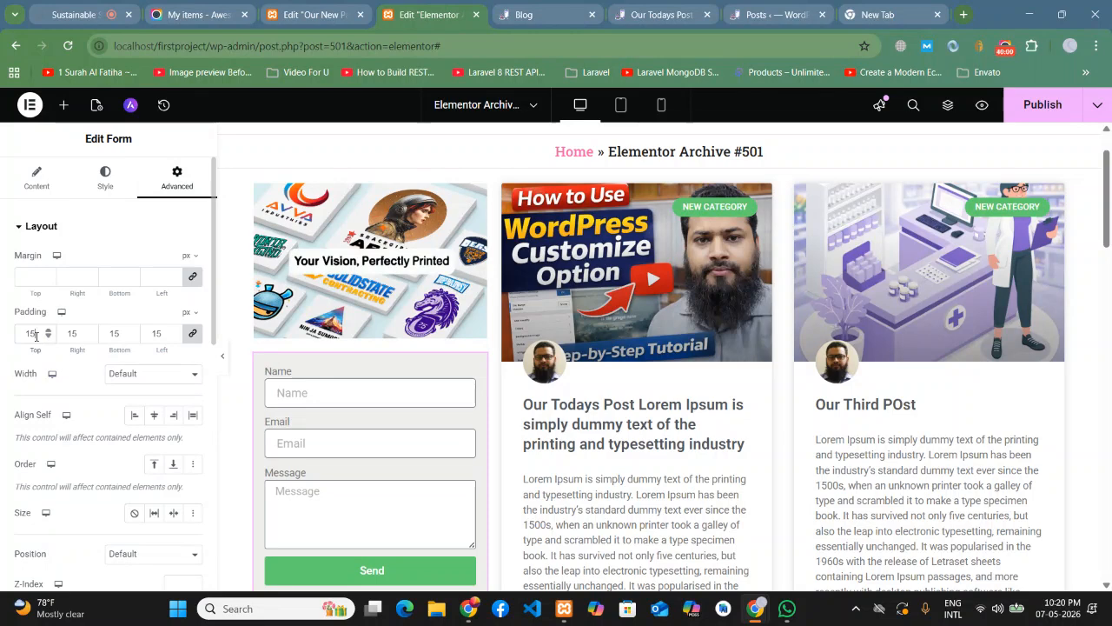
pyautogui.press('Down')
pyautogui.press('Down')
pyautogui.press('Down')
pyautogui.press('Down')
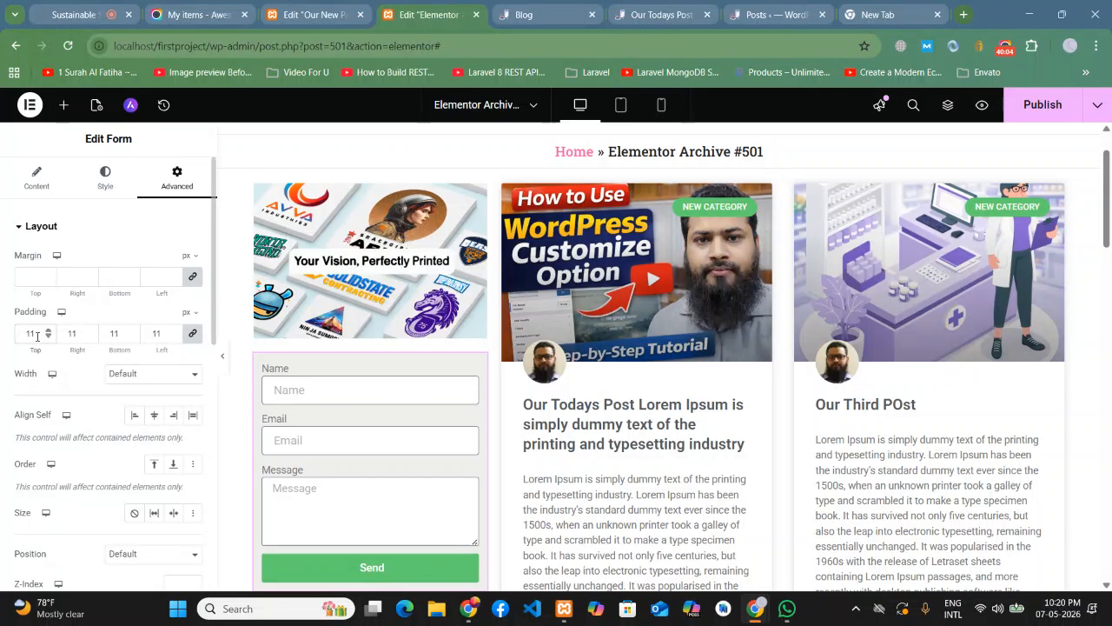
pyautogui.click(223, 362)
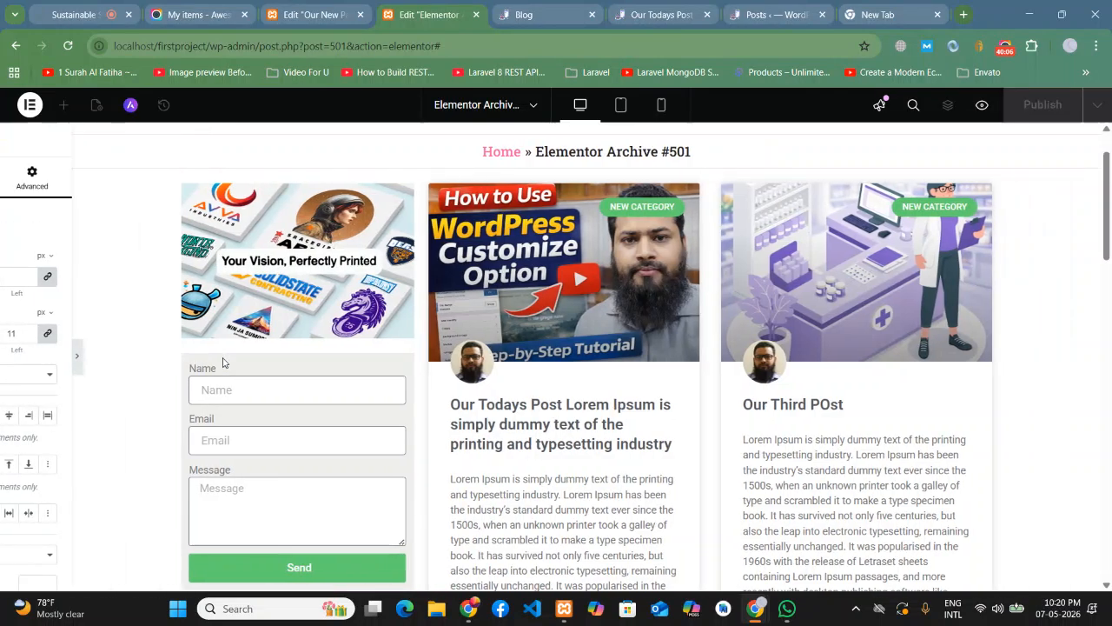
pyautogui.scroll(-2, 85, 322)
pyautogui.scroll(1, 69, 305)
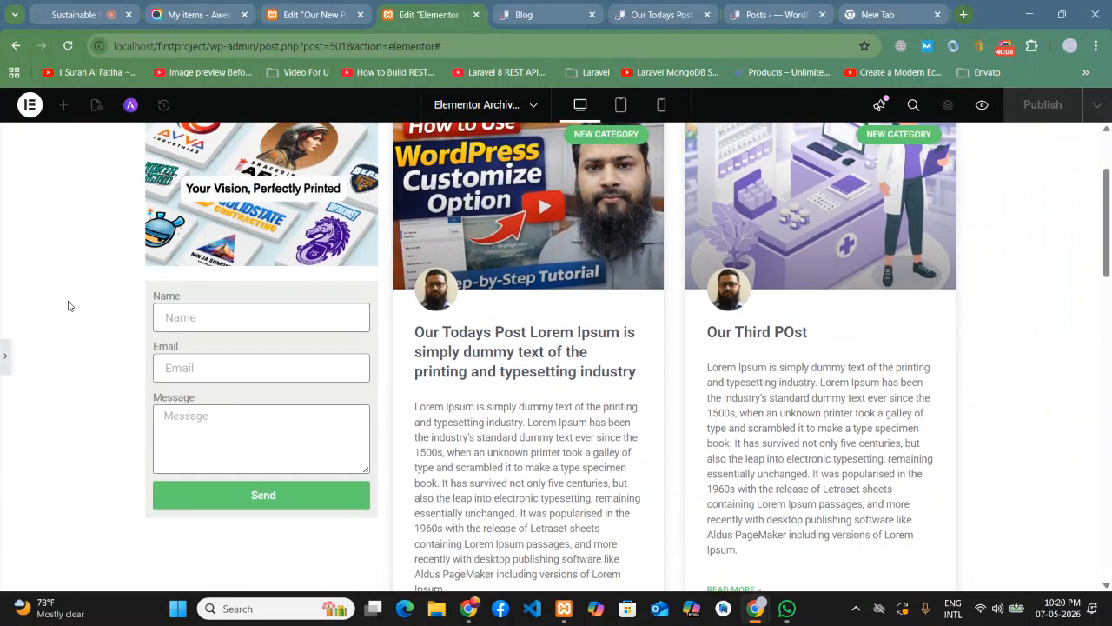
pyautogui.click(10, 358)
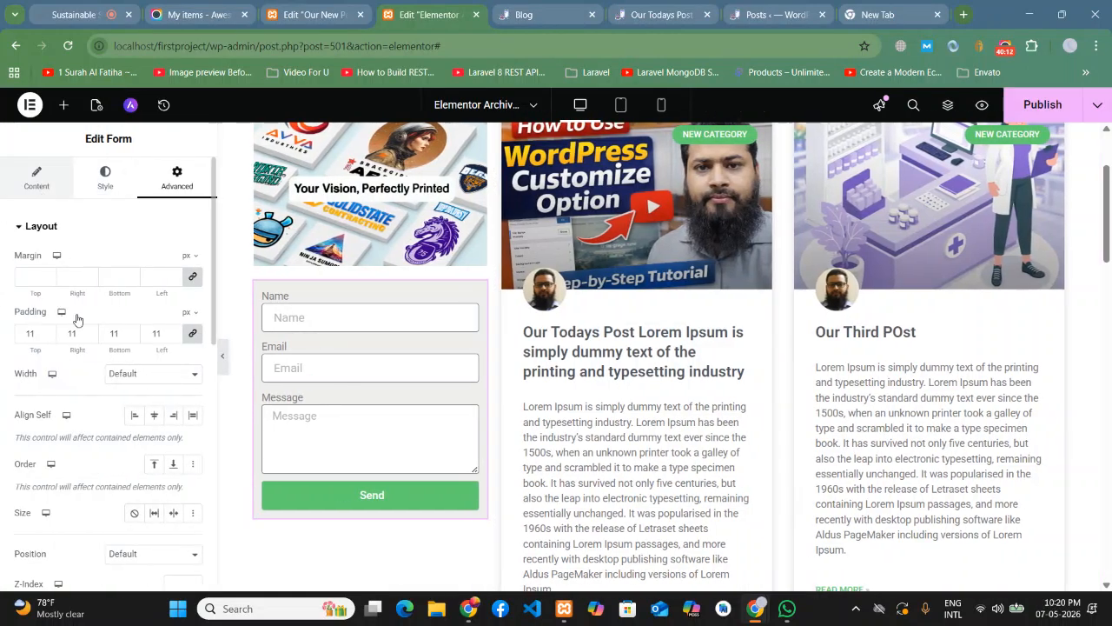
pyautogui.scroll(-10, 62, 262)
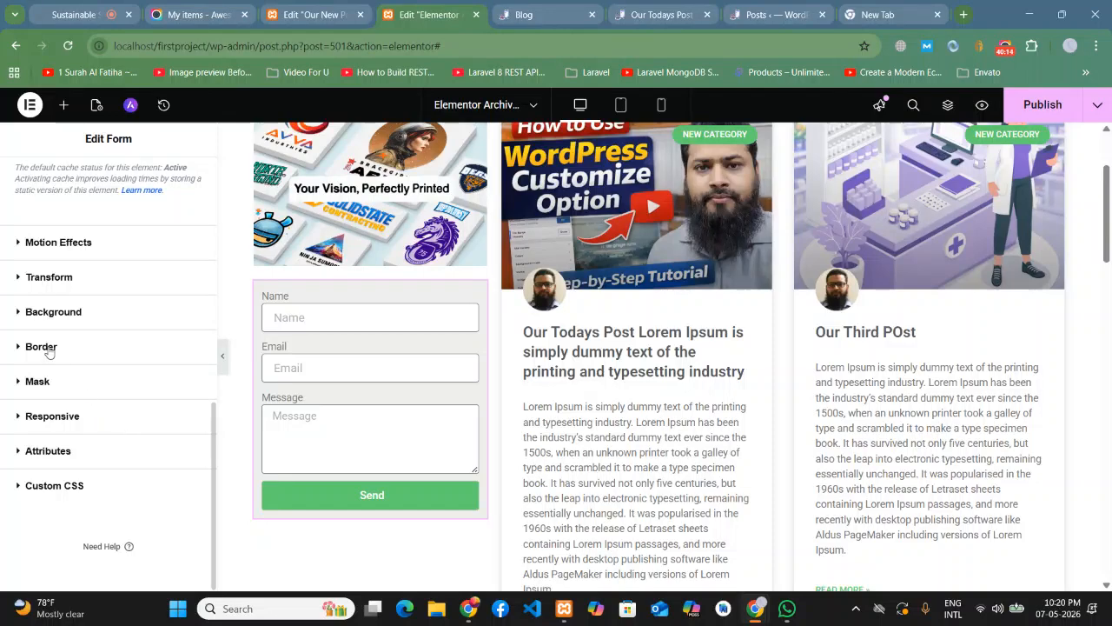
# - Enable a box shadow in the form's Border settings and preview it
pyautogui.click(44, 348)
pyautogui.click(192, 517)
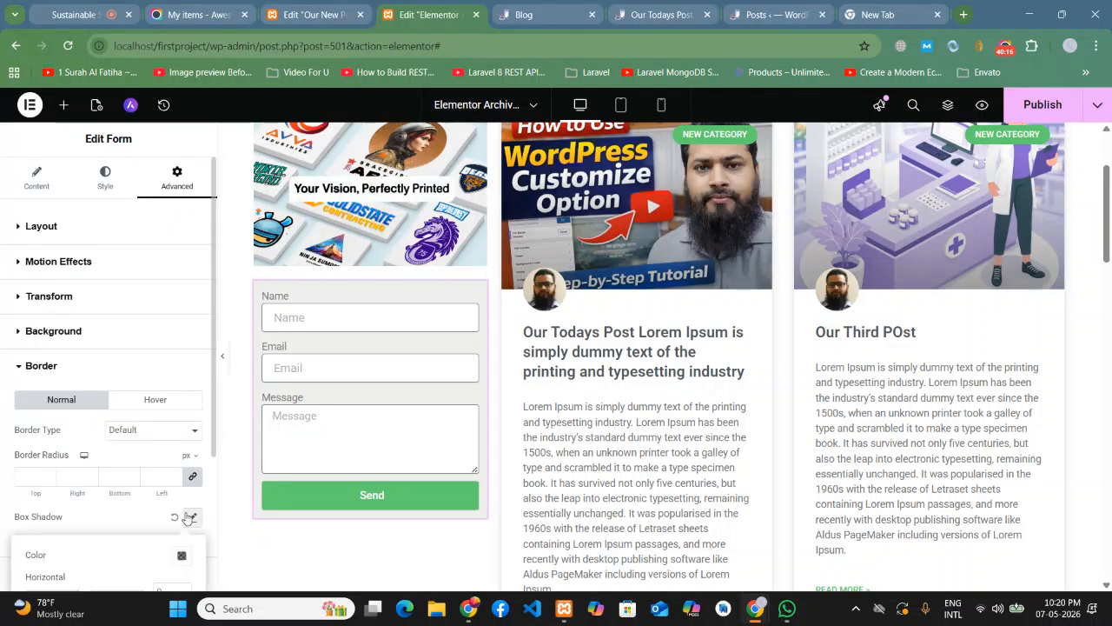
pyautogui.click(222, 355)
pyautogui.scroll(2, 120, 369)
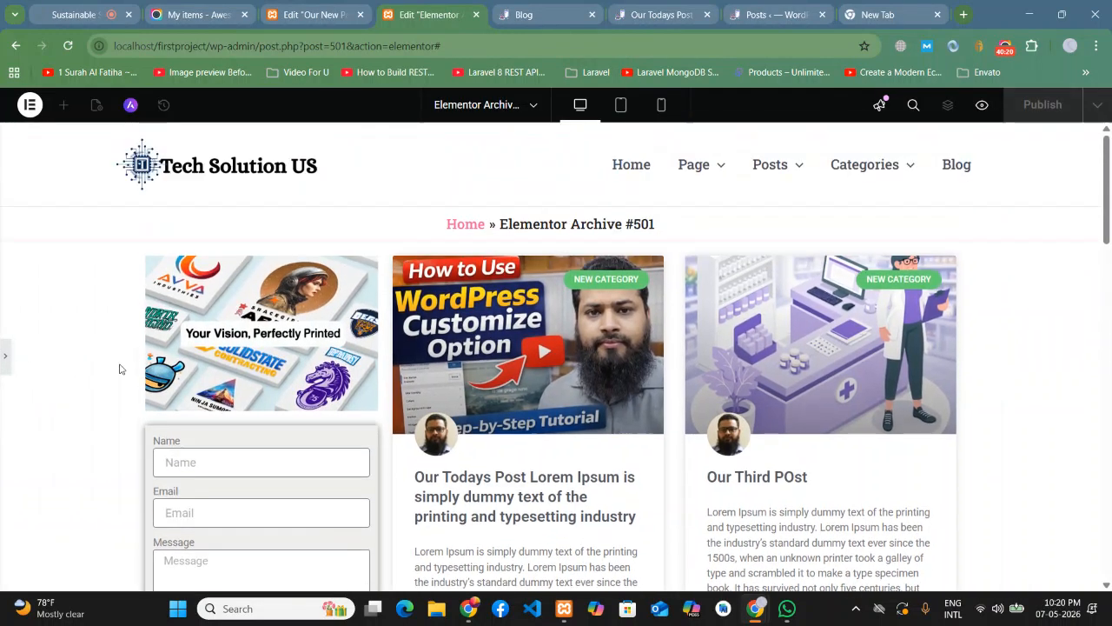
pyautogui.scroll(-2, 119, 369)
pyautogui.scroll(-2, 116, 370)
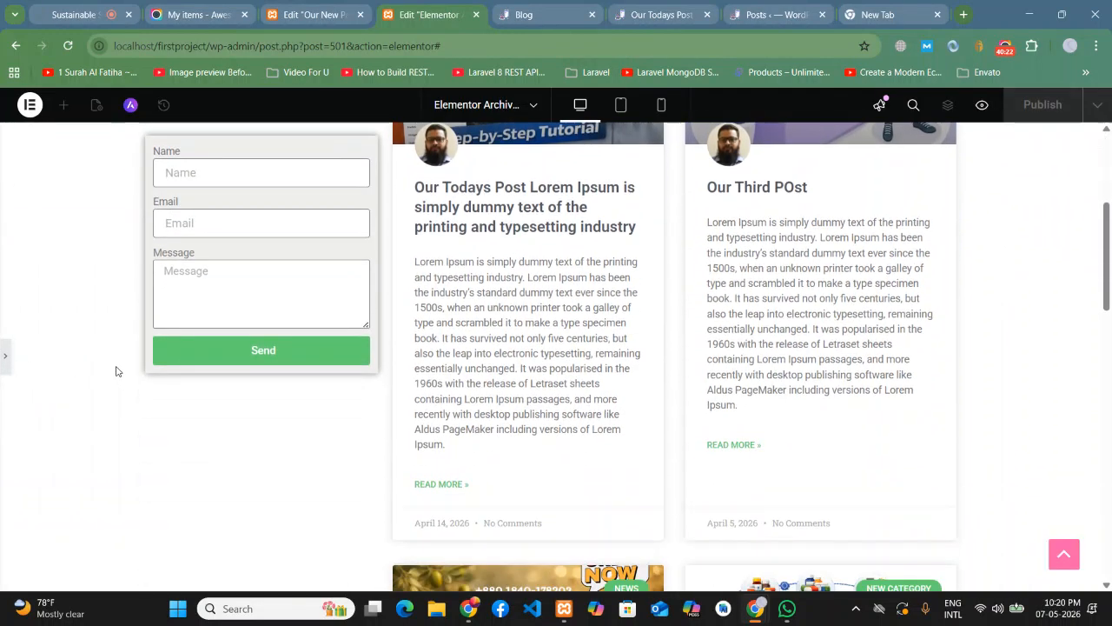
pyautogui.scroll(-4, 117, 368)
pyautogui.scroll(3, 116, 368)
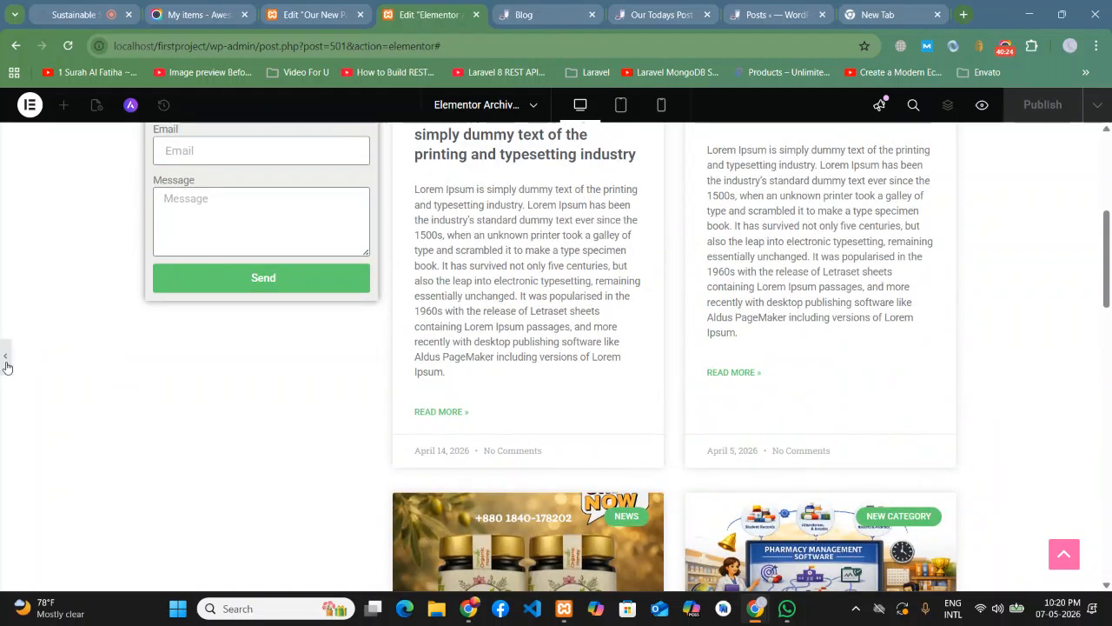
pyautogui.click(5, 356)
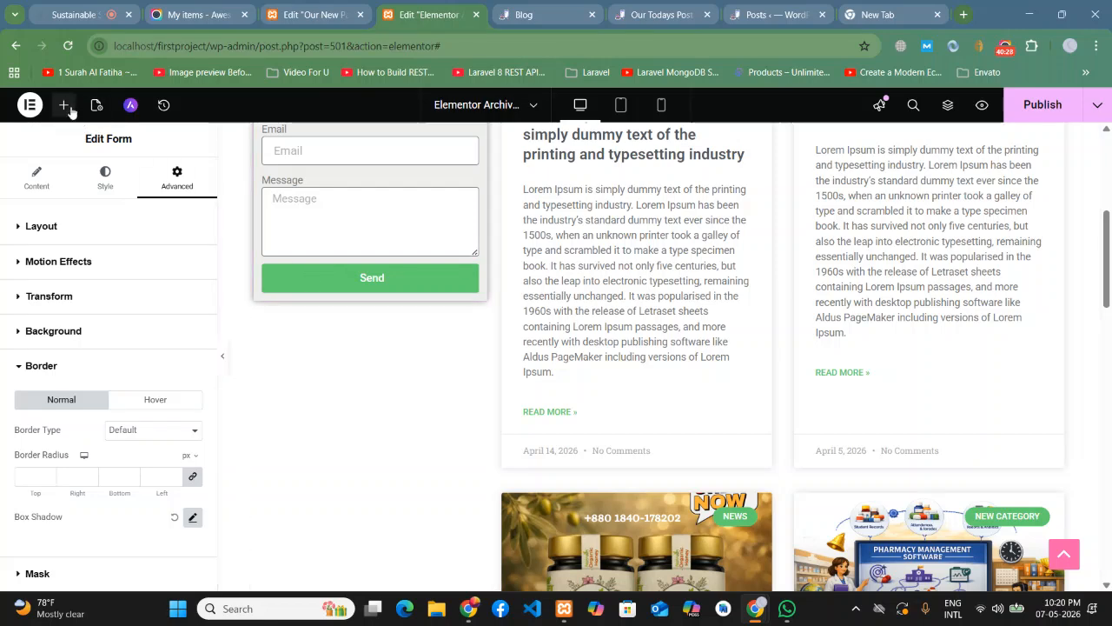
# - Bring up the Elements widget list
pyautogui.click(66, 105)
pyautogui.scroll(-2, 81, 357)
pyautogui.scroll(1, 55, 323)
# - Drop a Text Editor block near the form's Send button and delete the top text block
pyautogui.moveTo(55, 372); pyautogui.dragTo(305, 312)
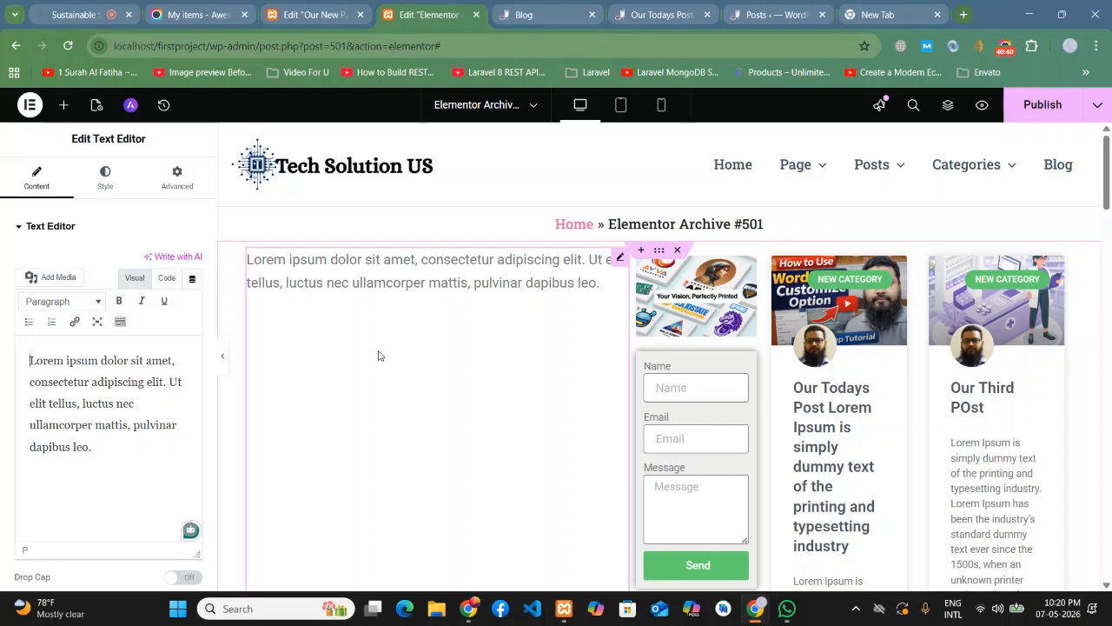
pyautogui.rightClick(490, 328)
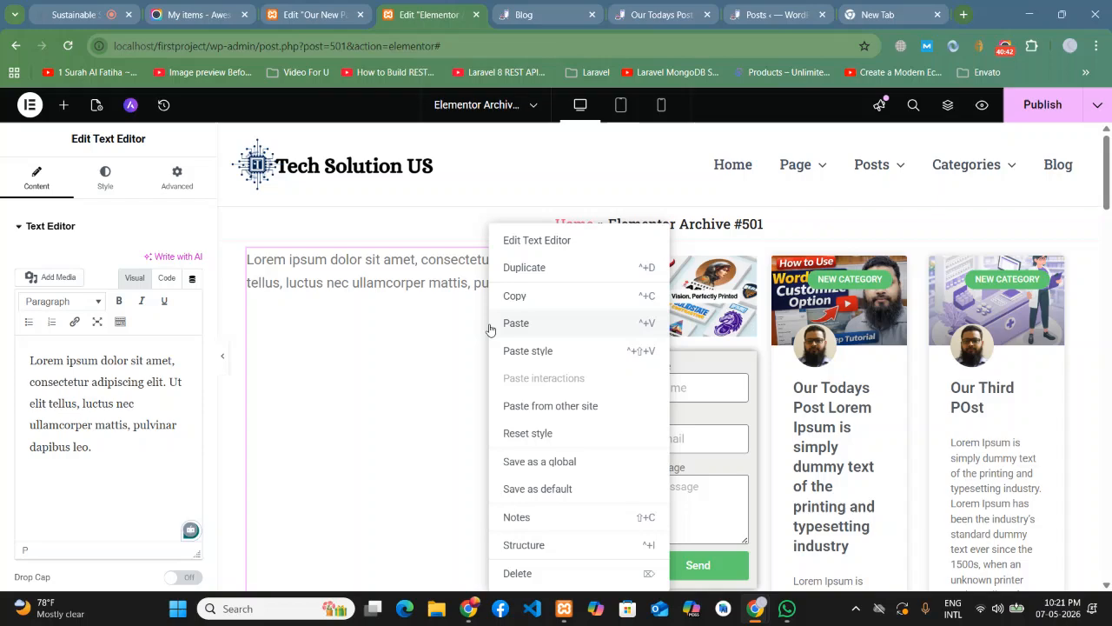
pyautogui.click(365, 317)
pyautogui.rightClick(304, 272)
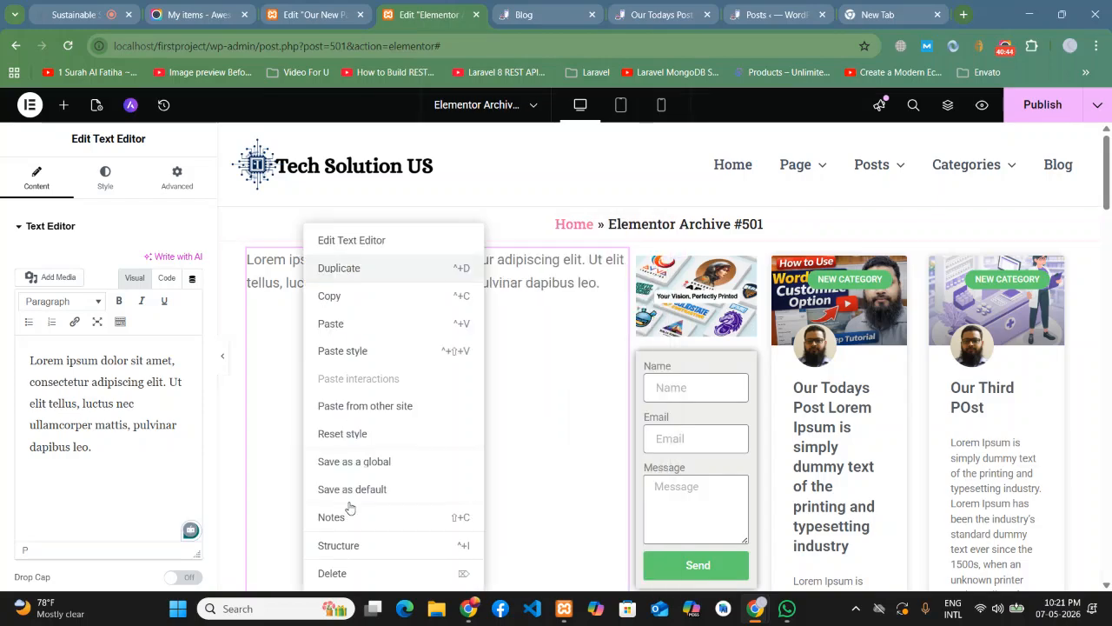
pyautogui.click(353, 569)
# - Place a Lorem ipsum Text Editor paragraph beneath the form's submit area and select its text
pyautogui.scroll(-5, 511, 376)
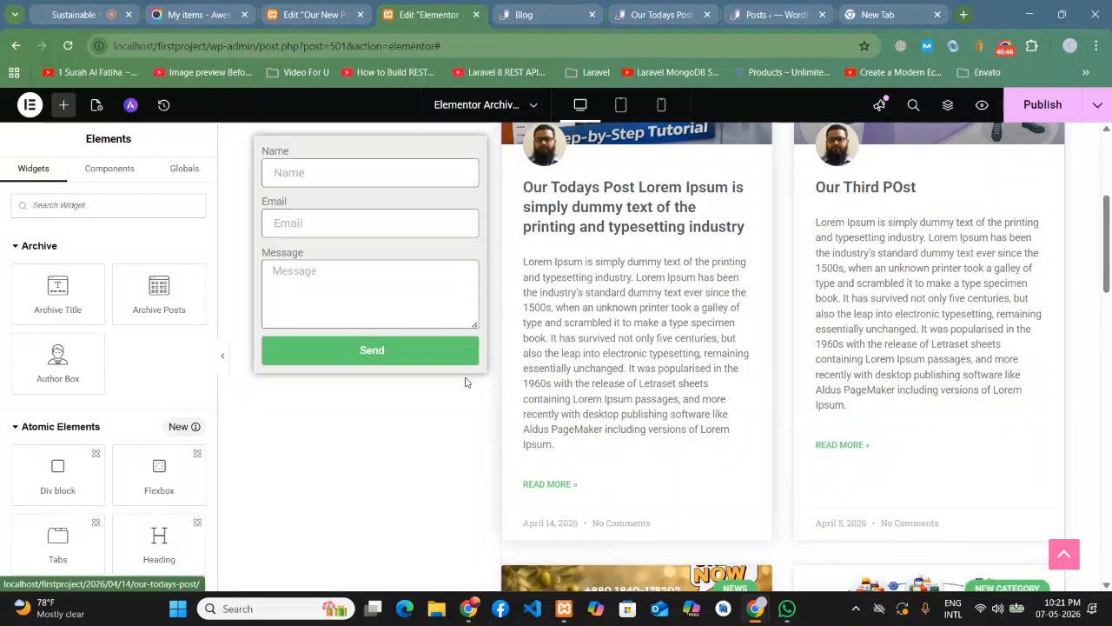
pyautogui.scroll(-5, 56, 456)
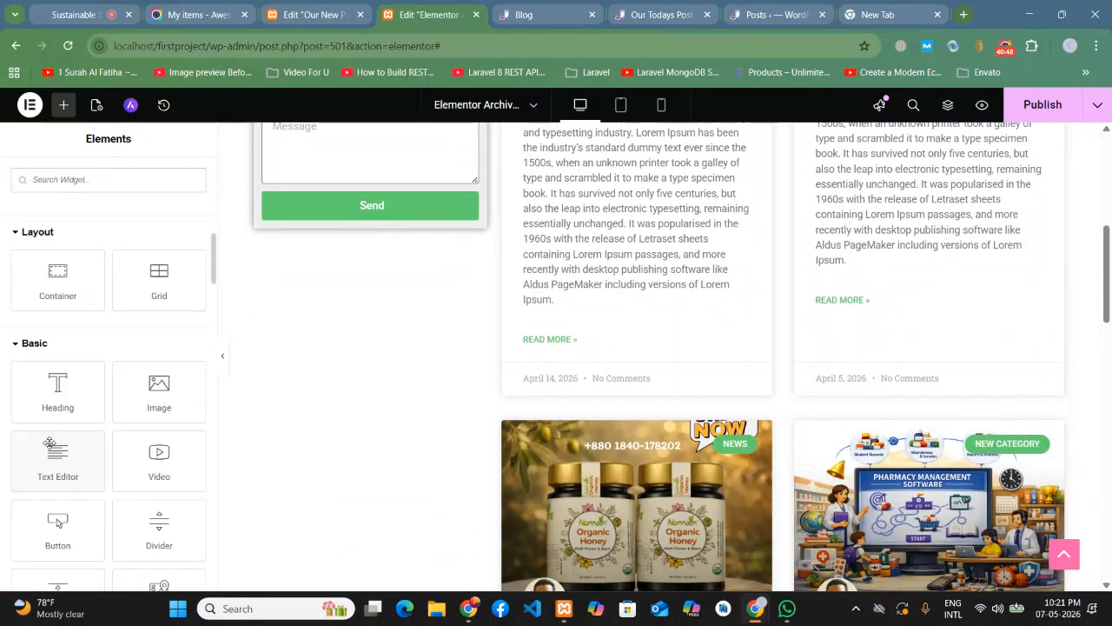
pyautogui.moveTo(53, 459); pyautogui.dragTo(389, 256)
pyautogui.scroll(1, 531, 360)
pyautogui.moveTo(755, 258); pyautogui.dragTo(290, 527)
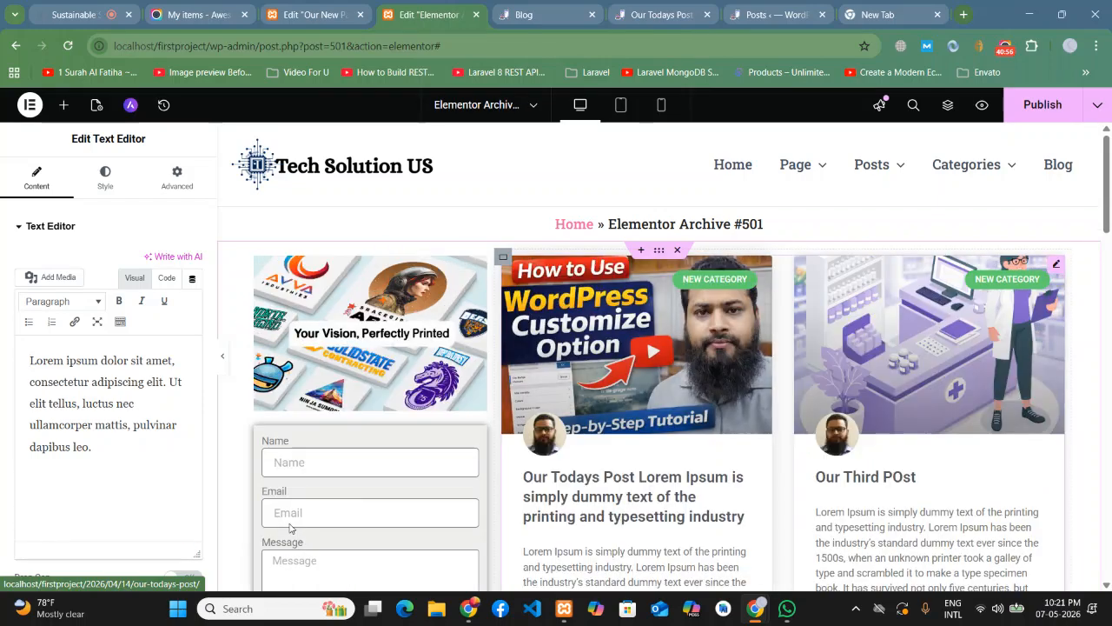
pyautogui.scroll(-3, 392, 411)
pyautogui.scroll(-1, 392, 412)
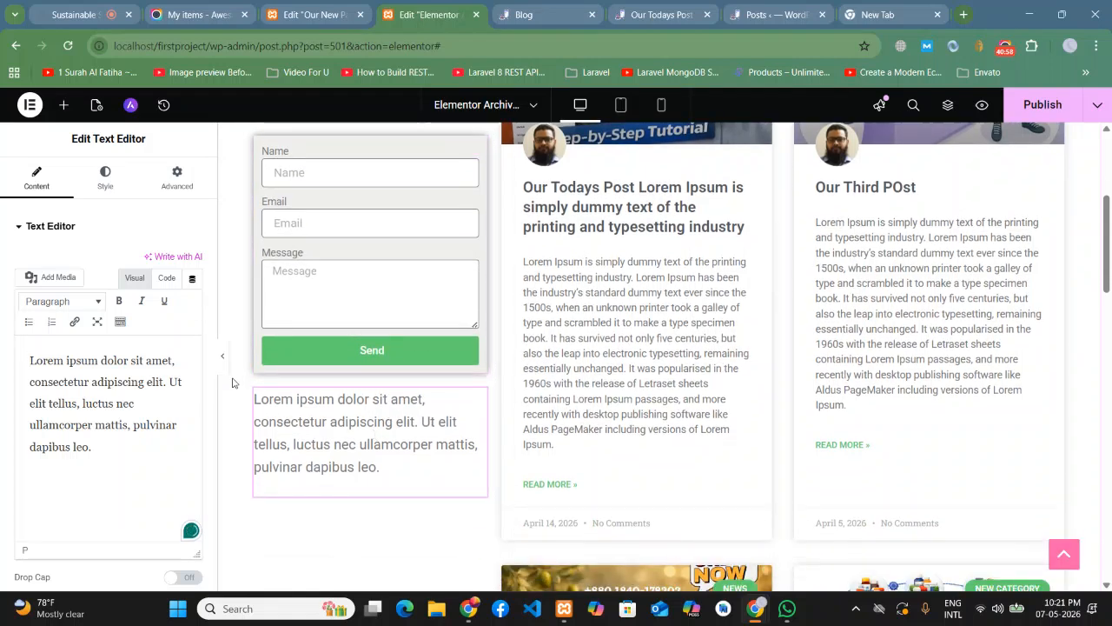
pyautogui.scroll(-2, 335, 405)
pyautogui.moveTo(93, 446); pyautogui.dragTo(1, 337)
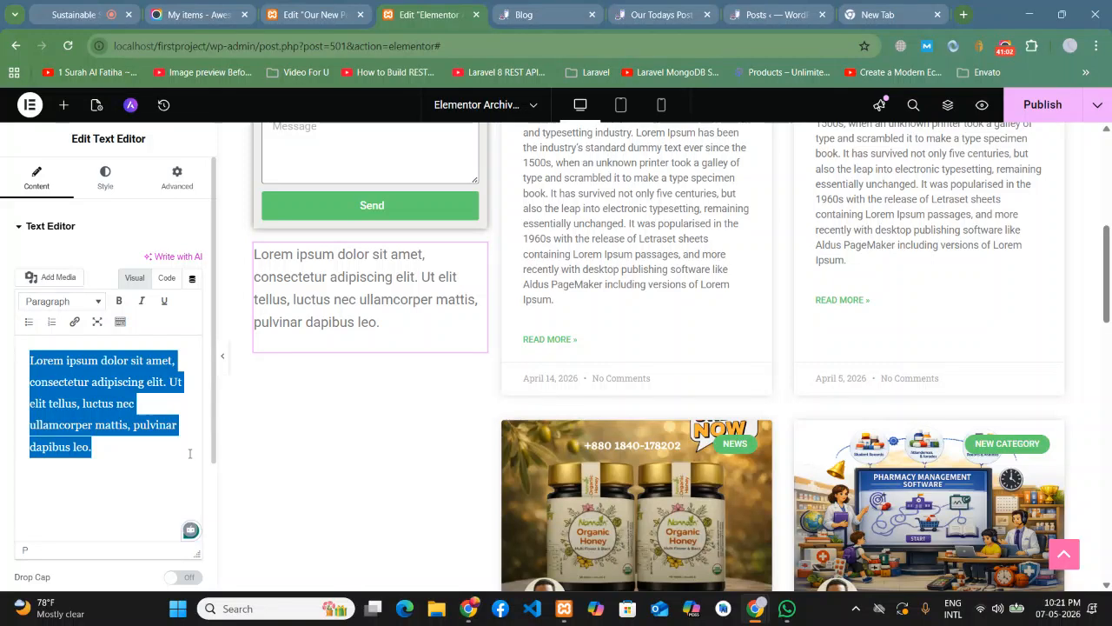
# - Paste extra copies of the paragraph and justify its alignment
pyautogui.click(123, 450)
pyautogui.hotkey('ctrl', 'v')
pyautogui.hotkey('ctrl', 'v')
pyautogui.hotkey('ctrl', 'v')
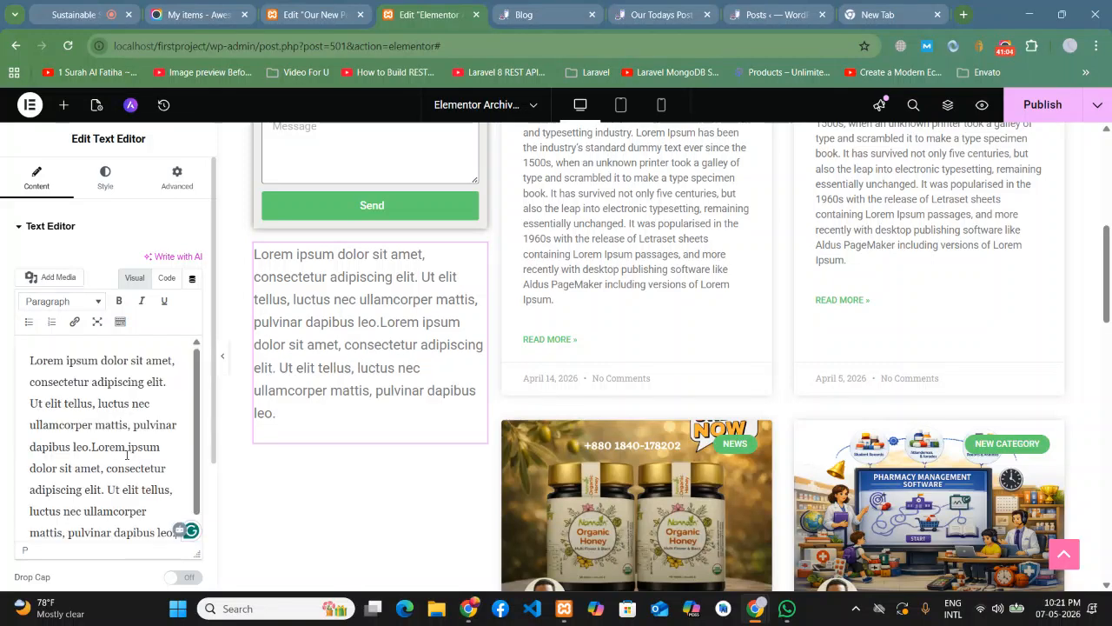
pyautogui.click(104, 177)
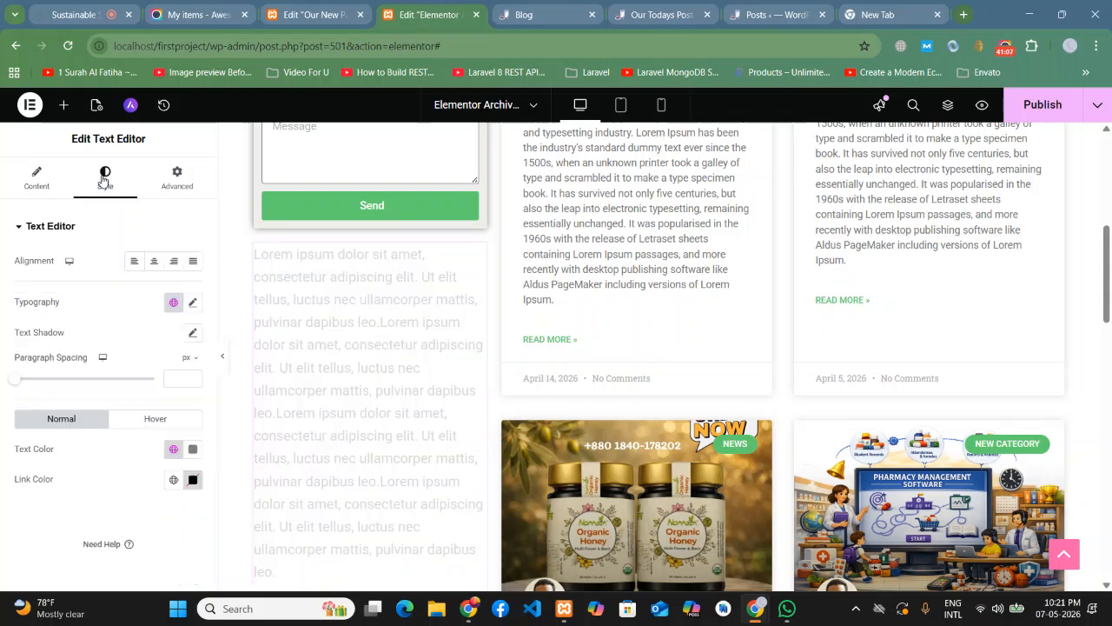
pyautogui.click(192, 260)
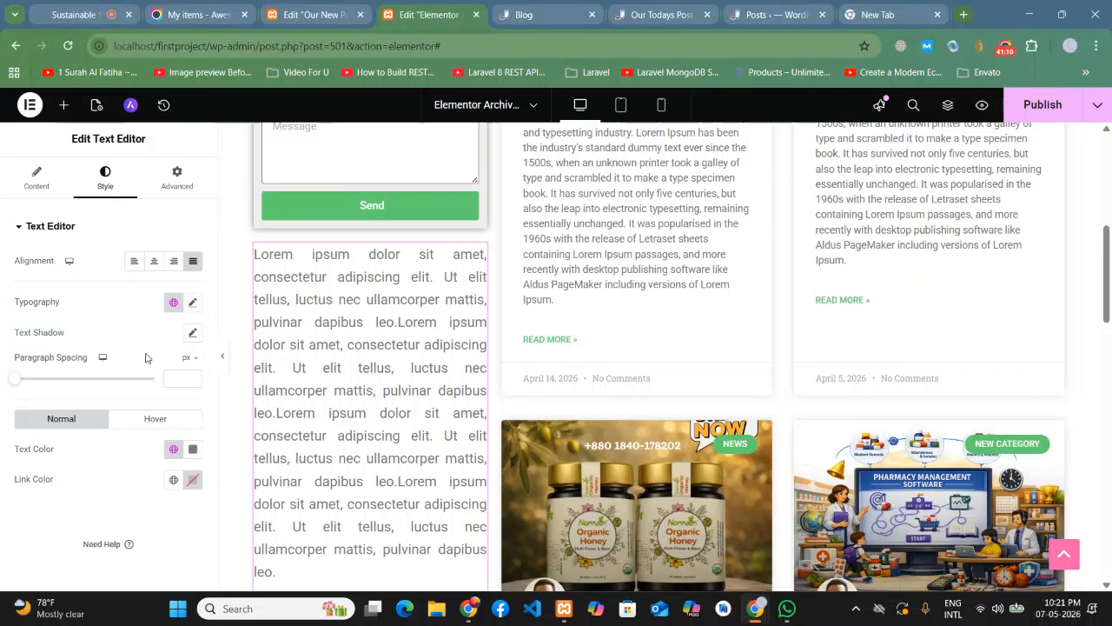
# - Style the paragraph as black (#000000) Roboto Serif at 17 px
pyautogui.click(192, 301)
pyautogui.click(172, 377)
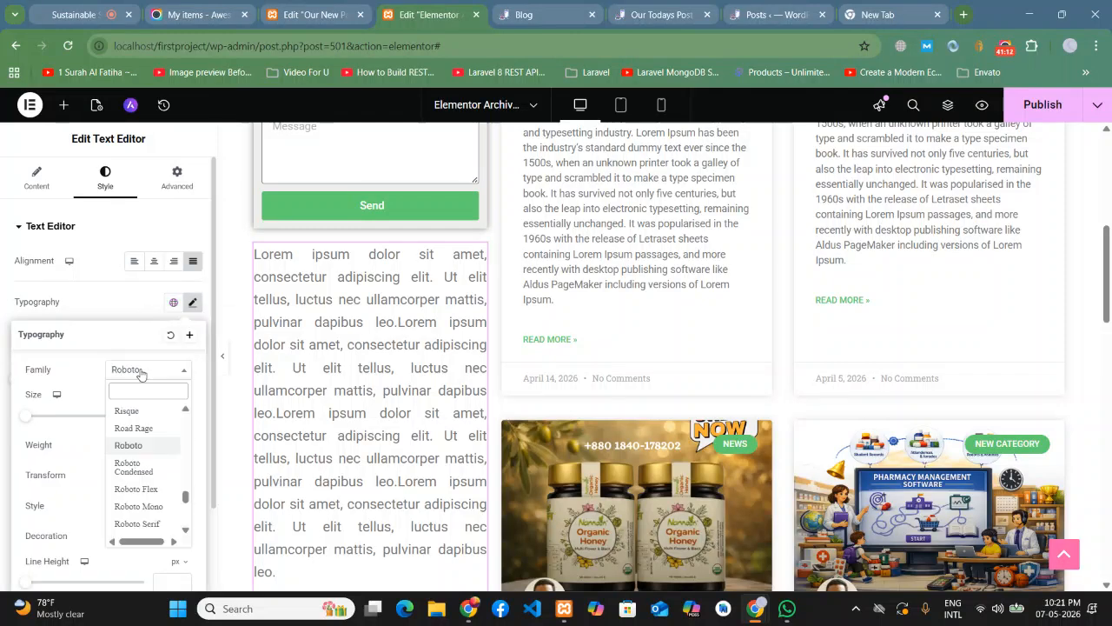
pyautogui.click(160, 525)
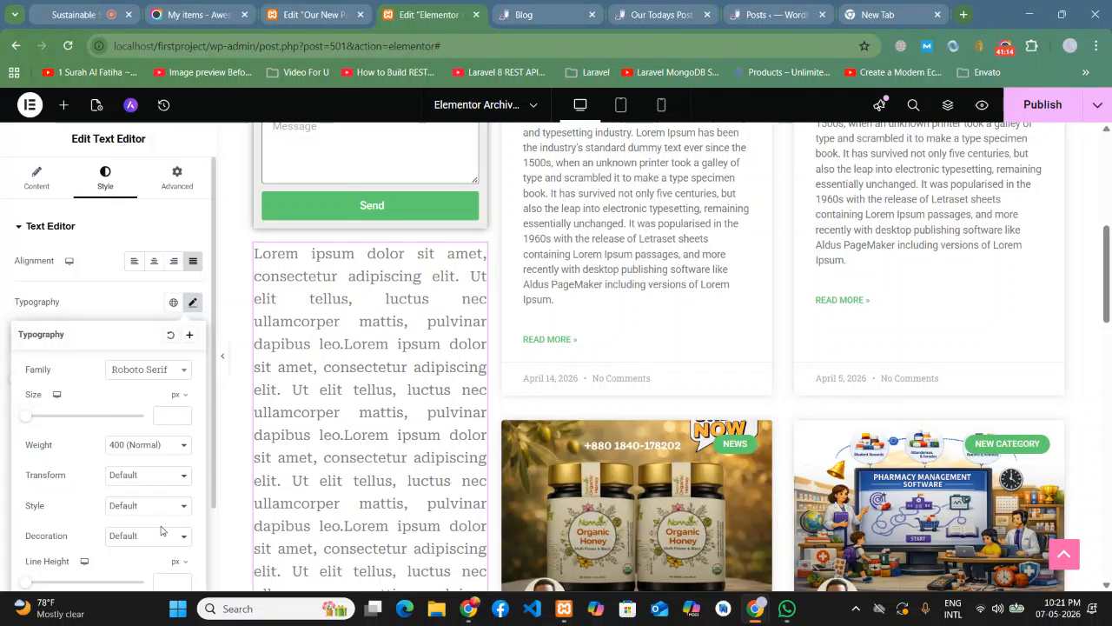
pyautogui.click(101, 309)
pyautogui.click(193, 449)
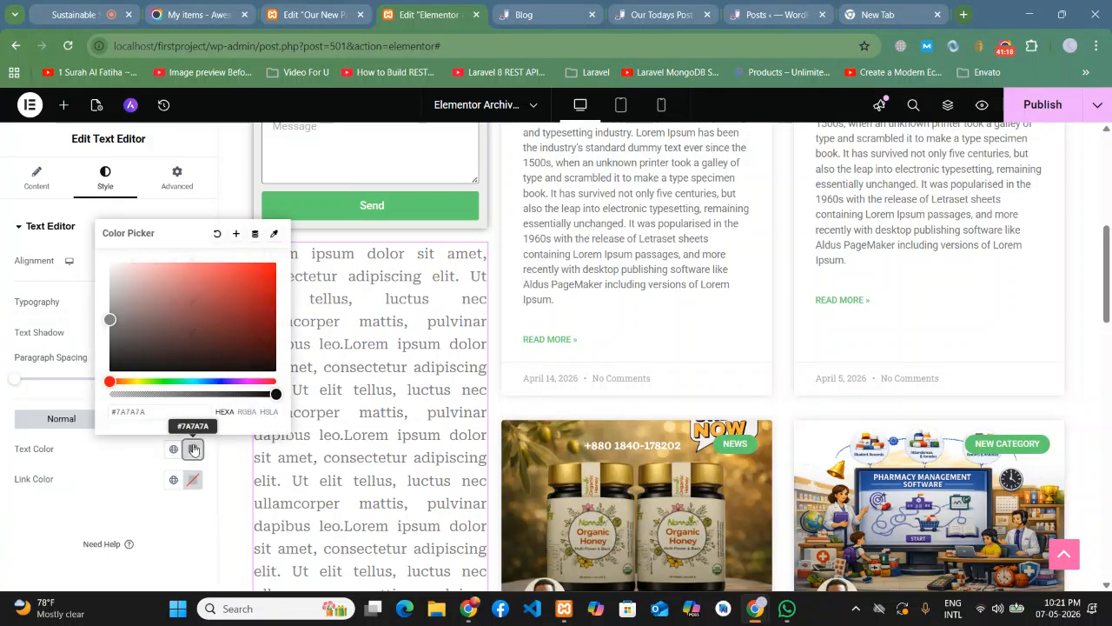
pyautogui.moveTo(114, 285); pyautogui.dragTo(103, 382)
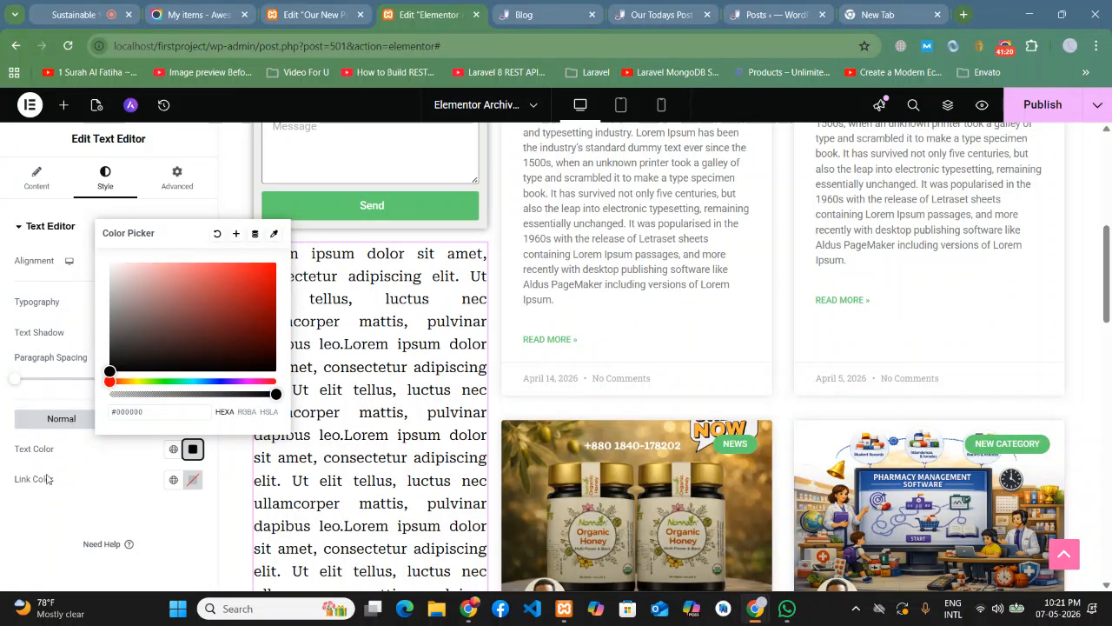
pyautogui.click(75, 515)
pyautogui.click(193, 301)
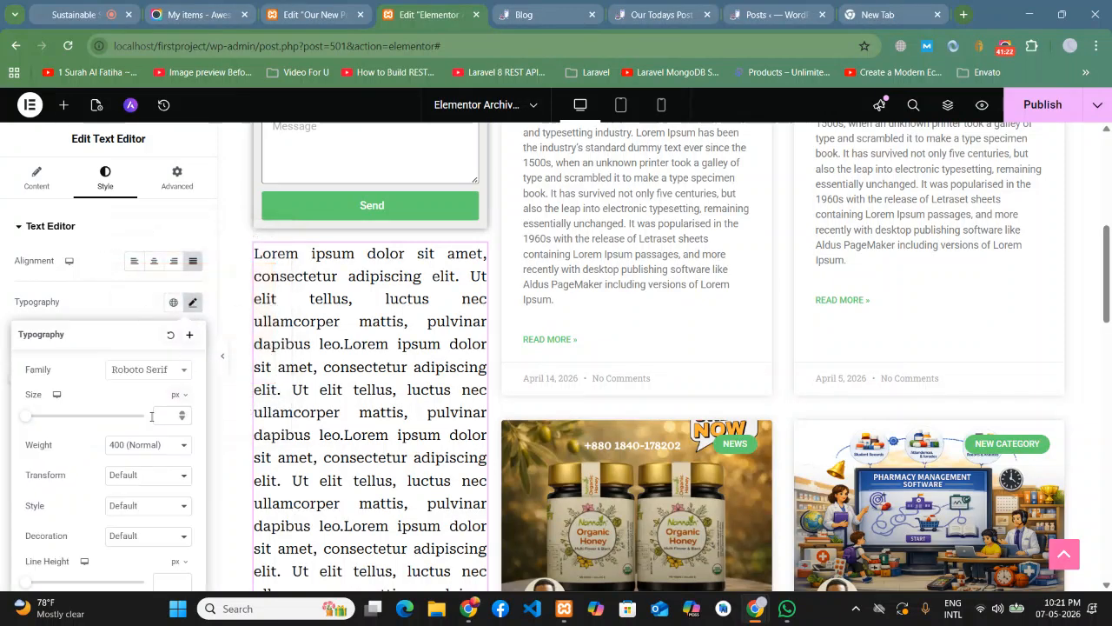
pyautogui.moveTo(26, 417); pyautogui.dragTo(32, 424)
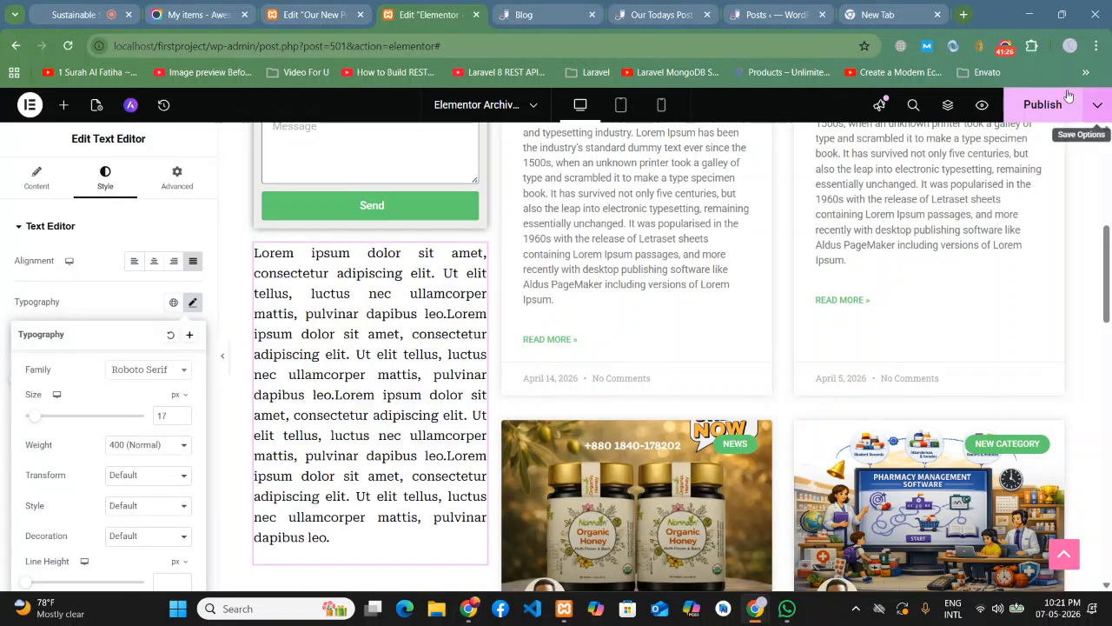
# - Publish the archive template and return to the Blog page tab
pyautogui.click(1043, 104)
pyautogui.scroll(4, 1045, 332)
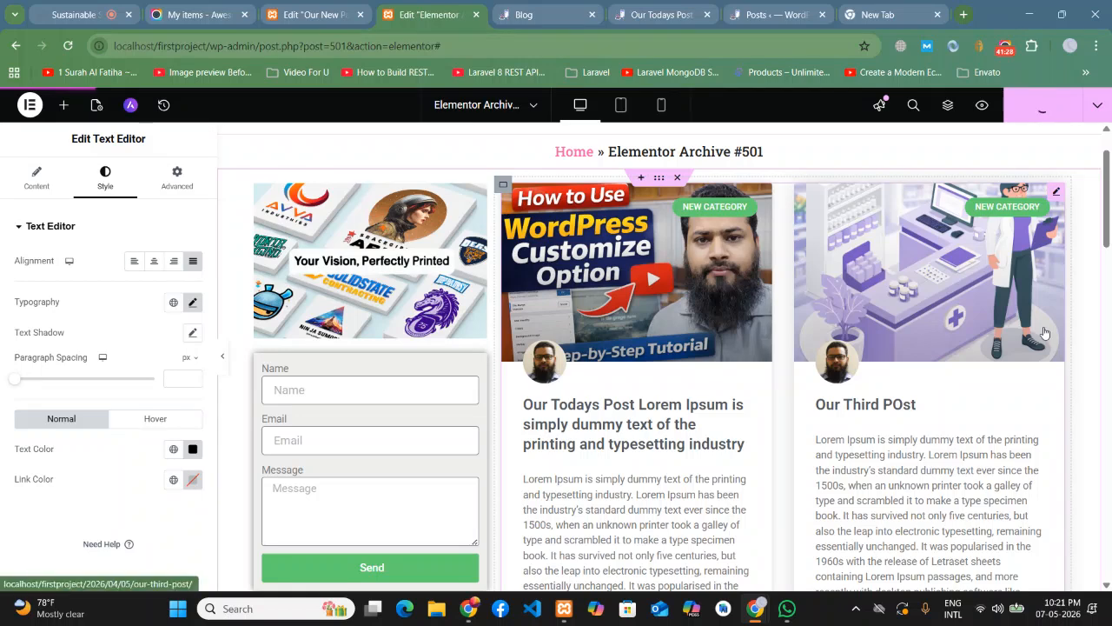
pyautogui.scroll(2, 1000, 330)
pyautogui.click(551, 8)
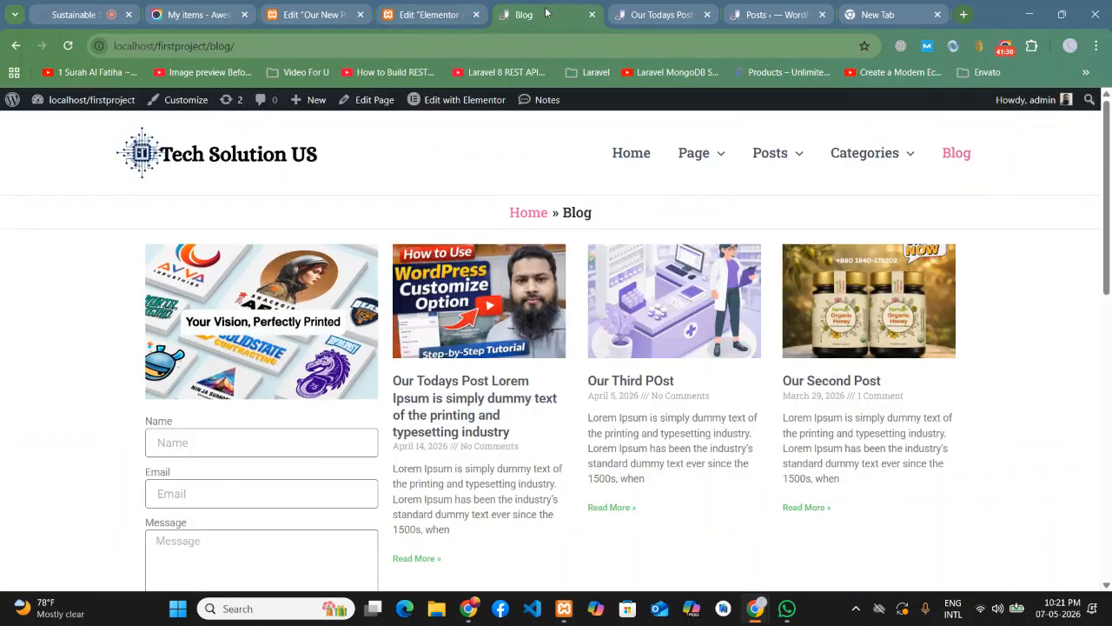
# - Reload the Blog page and scroll through its new archive layout
pyautogui.click(69, 47)
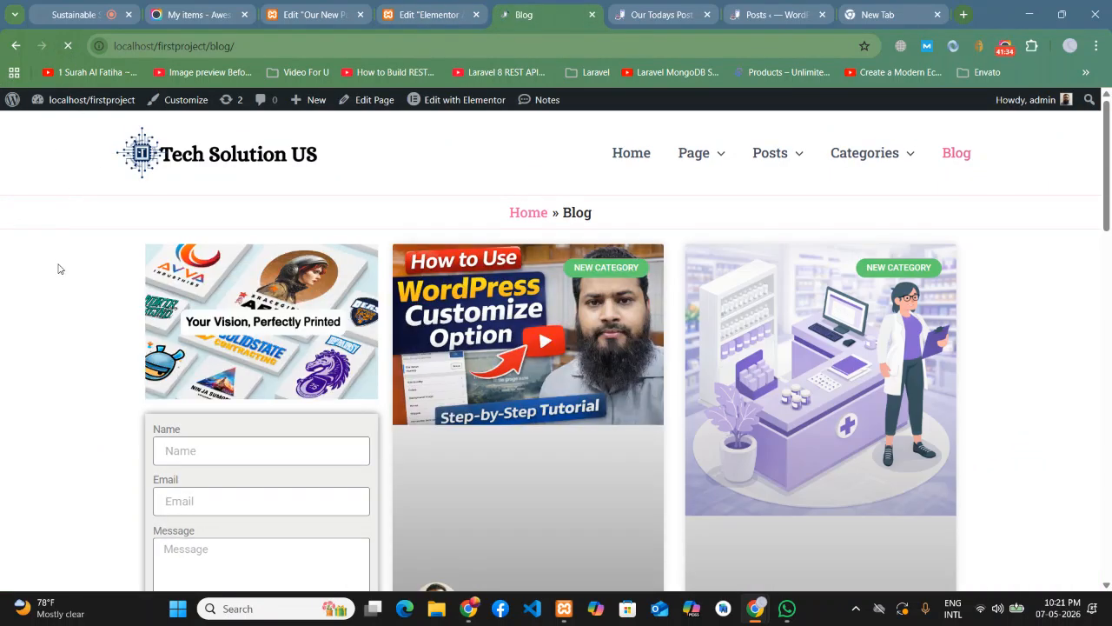
pyautogui.scroll(-2, 57, 265)
pyautogui.scroll(-8, 60, 269)
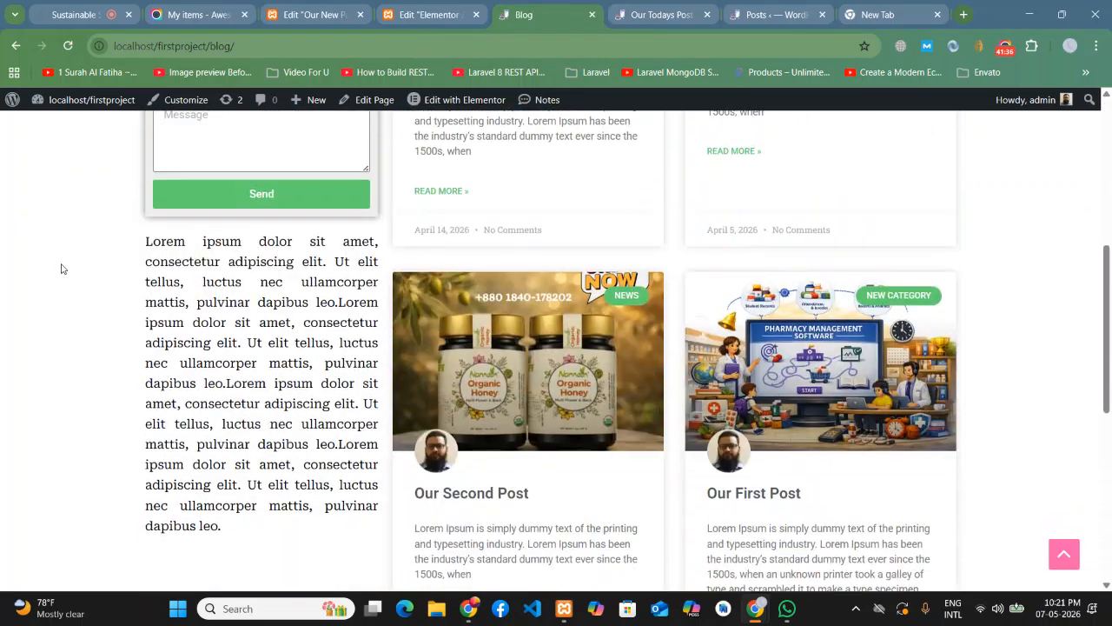
pyautogui.scroll(6, 61, 269)
pyautogui.scroll(4, 61, 269)
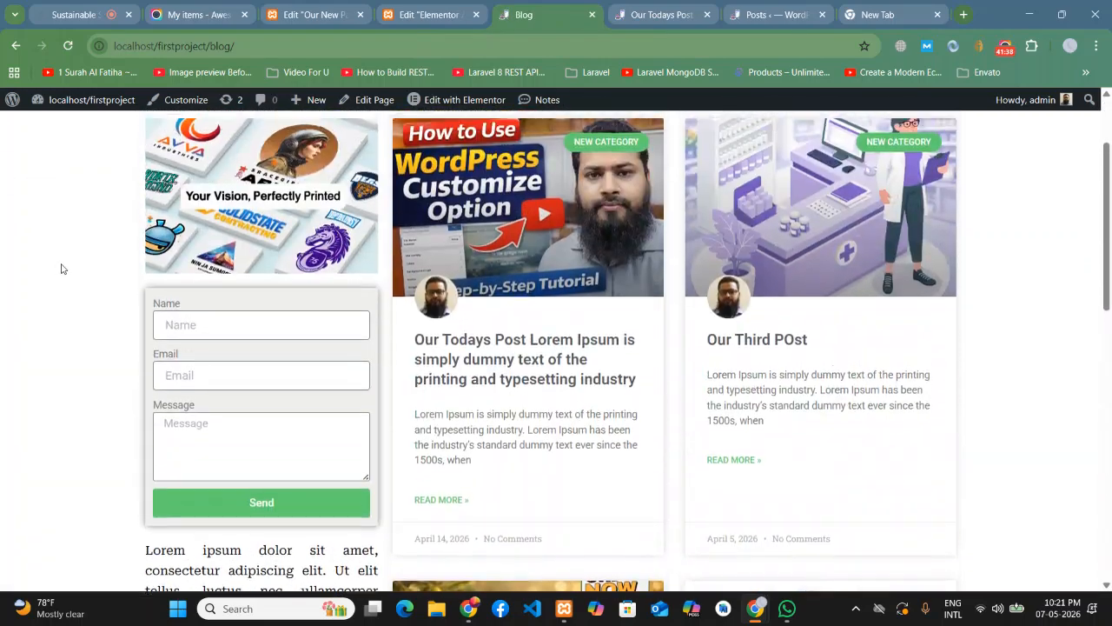
pyautogui.scroll(-4, 64, 268)
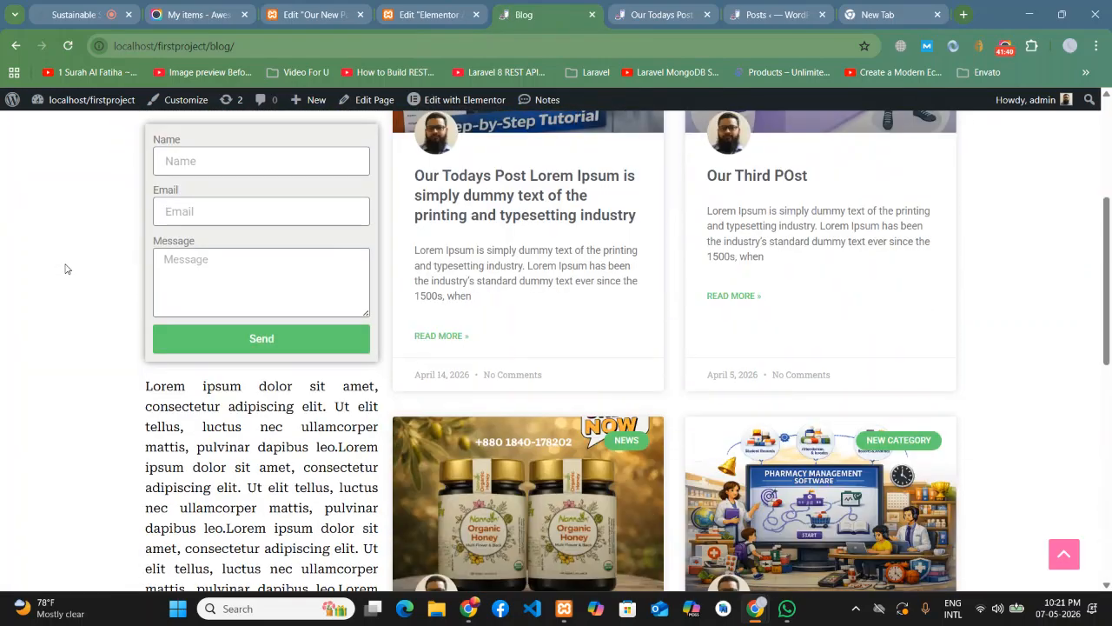
pyautogui.scroll(-6, 66, 269)
pyautogui.scroll(10, 69, 273)
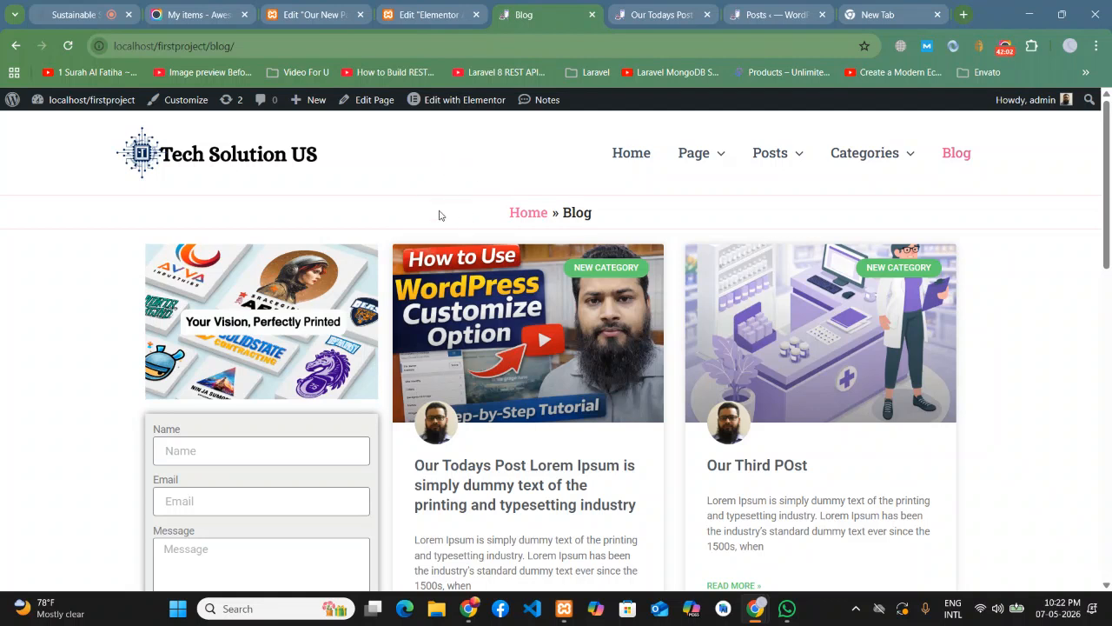
pyautogui.moveTo(1108, 251); pyautogui.dragTo(1107, 580)
pyautogui.scroll(1, 1109, 580)
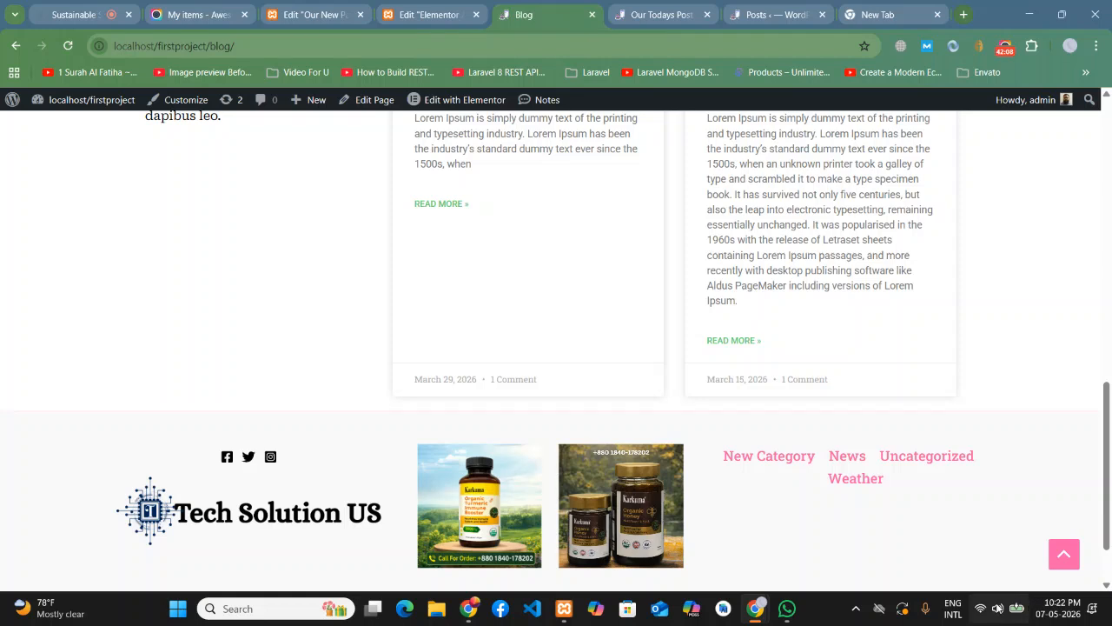
# - Lower the system volume from the quick settings panel
pyautogui.click(997, 608)
pyautogui.moveTo(987, 526); pyautogui.dragTo(975, 523)
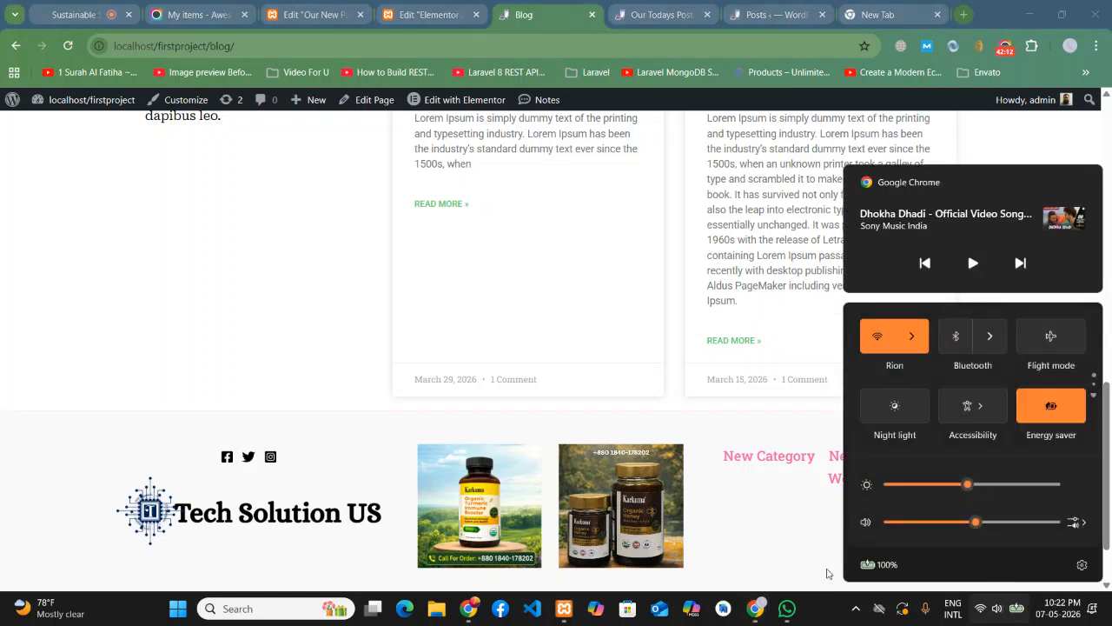
pyautogui.click(830, 572)
# - Scroll back up to the top of the Blog page
pyautogui.scroll(10, 1053, 409)
pyautogui.scroll(1, 1055, 409)
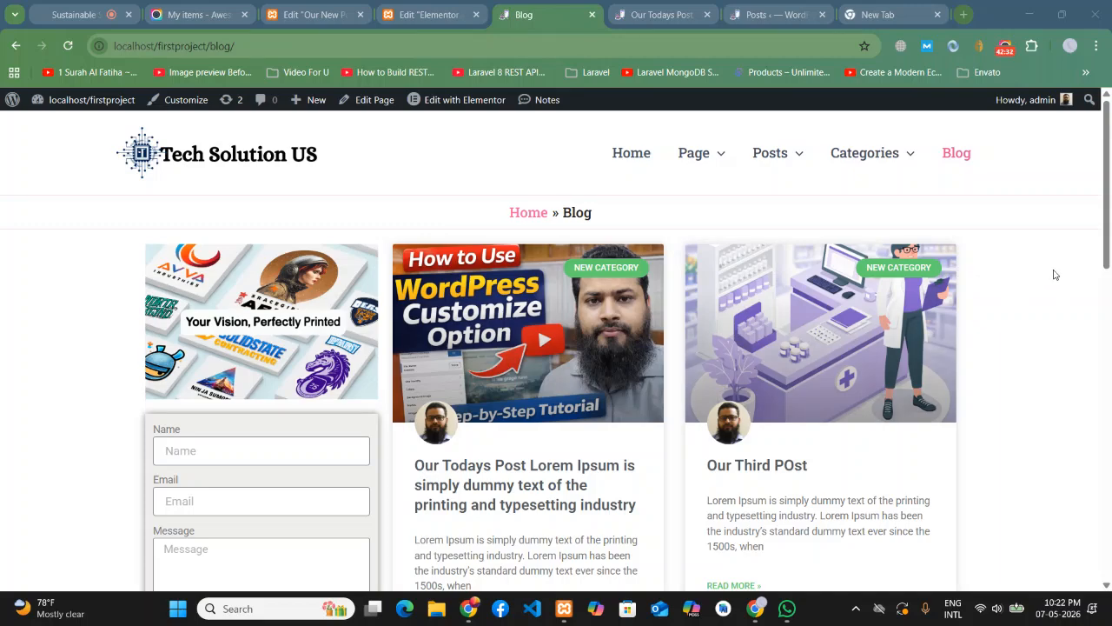
pyautogui.click(1107, 267)
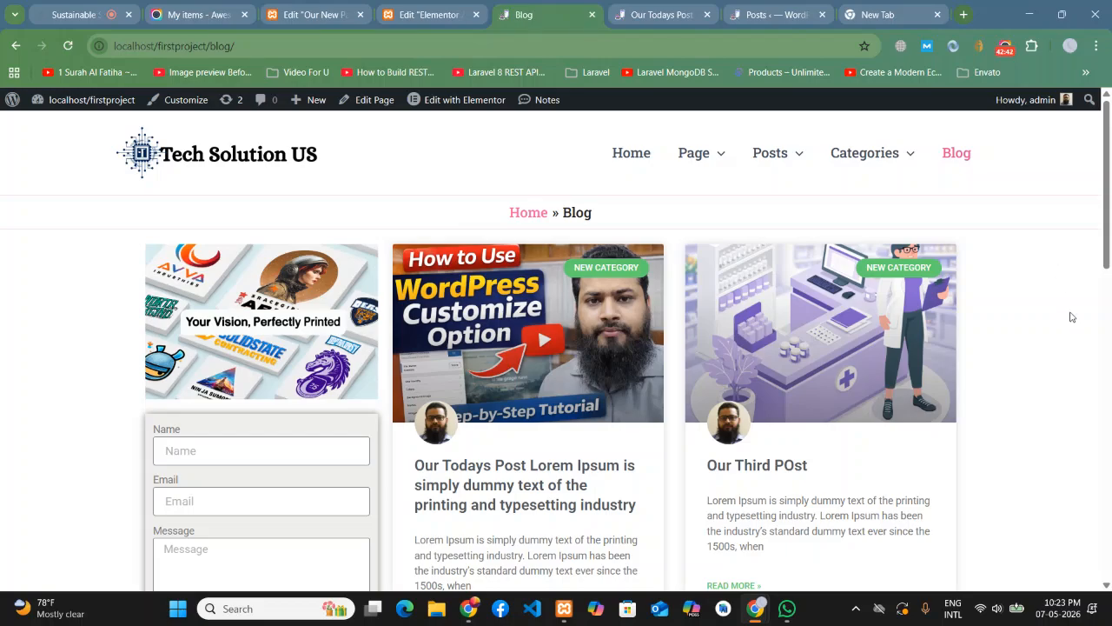
pyautogui.moveTo(1107, 274); pyautogui.dragTo(1108, 530)
pyautogui.click(1064, 553)
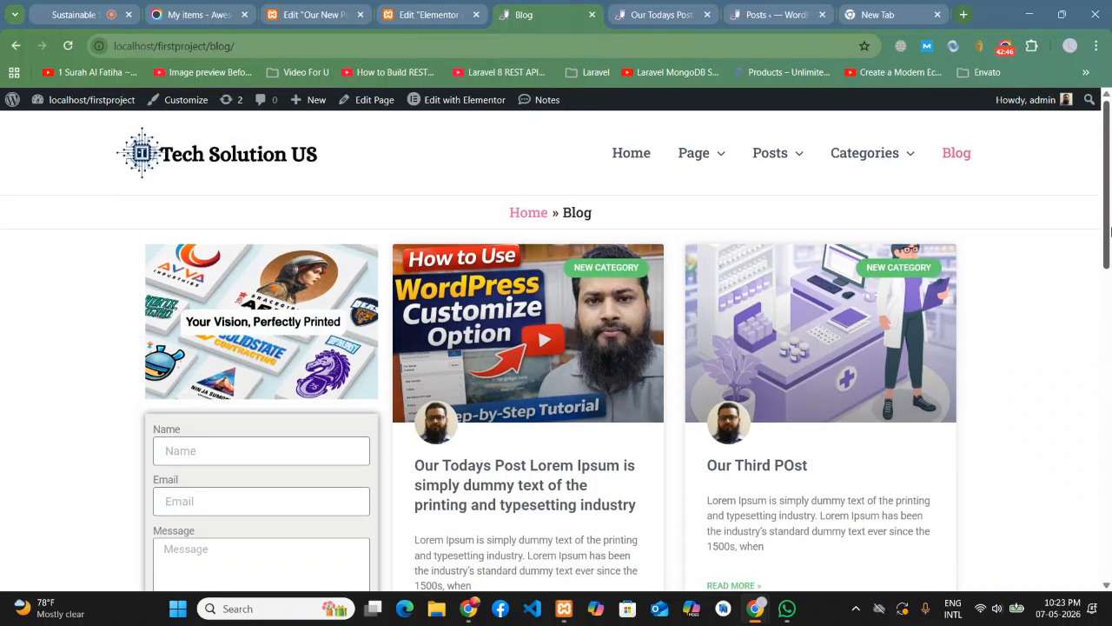
pyautogui.moveTo(715, 154)
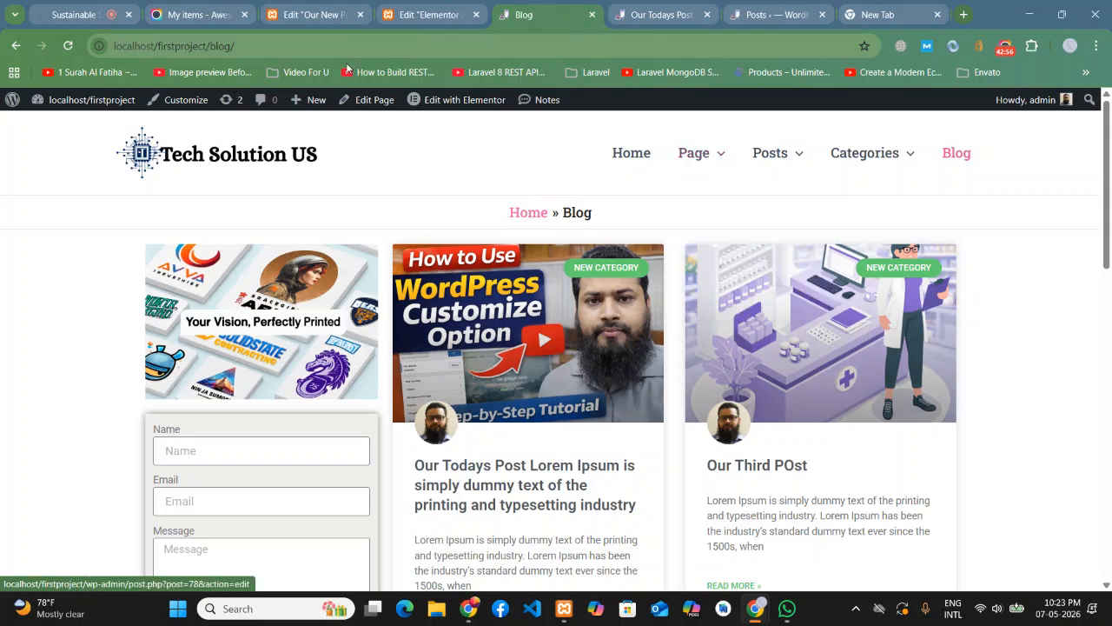
# - Return to the Archive #501 Elementor editor tab
pyautogui.click(305, 19)
pyautogui.click(203, 15)
pyautogui.click(450, 12)
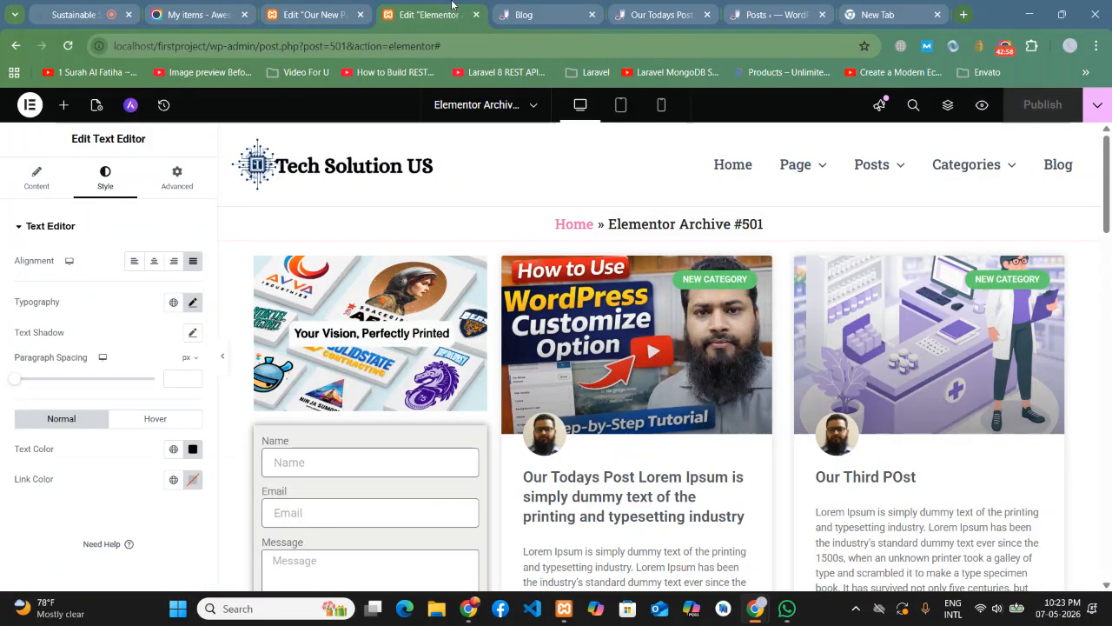
# - Go to the WordPress dashboard and open Pages > All Pages
pyautogui.click(556, 7)
pyautogui.click(647, 17)
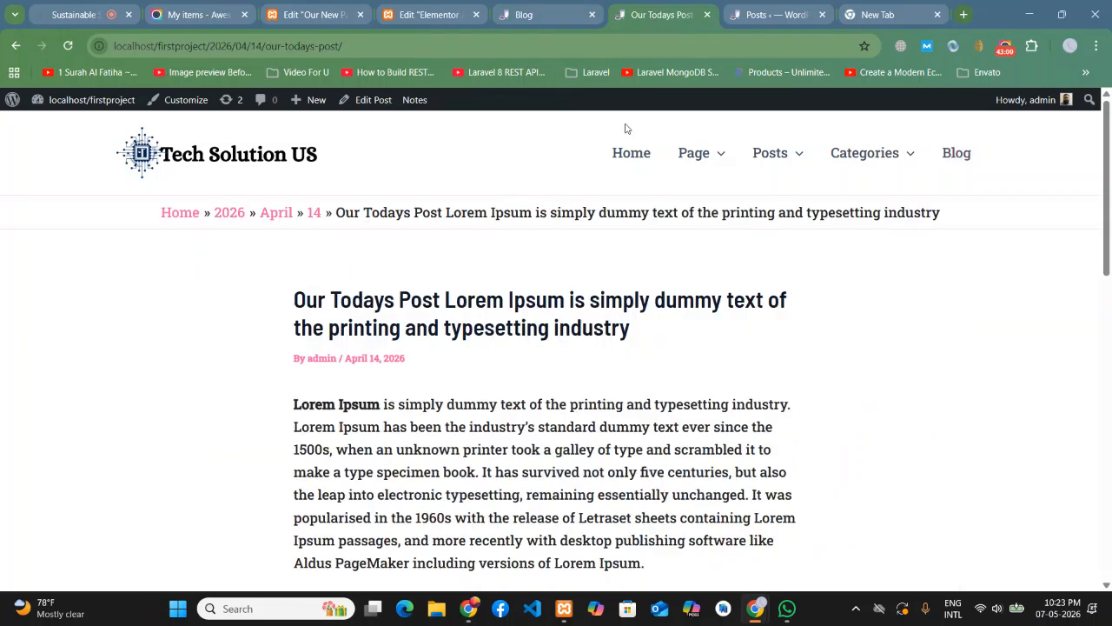
pyautogui.click(102, 109)
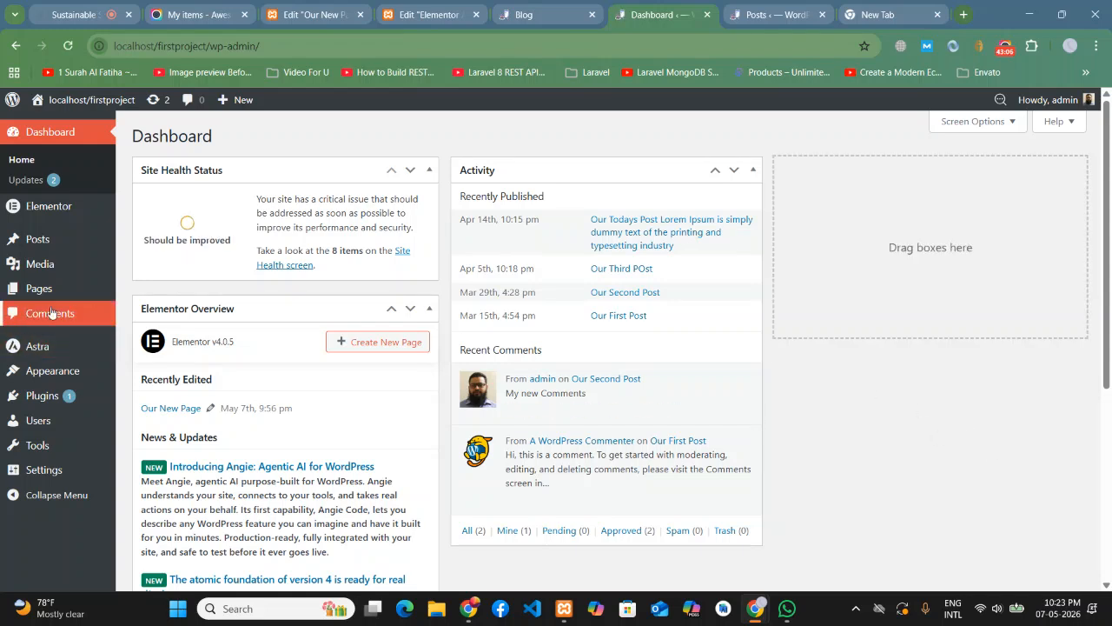
pyautogui.moveTo(46, 261)
pyautogui.moveTo(43, 289)
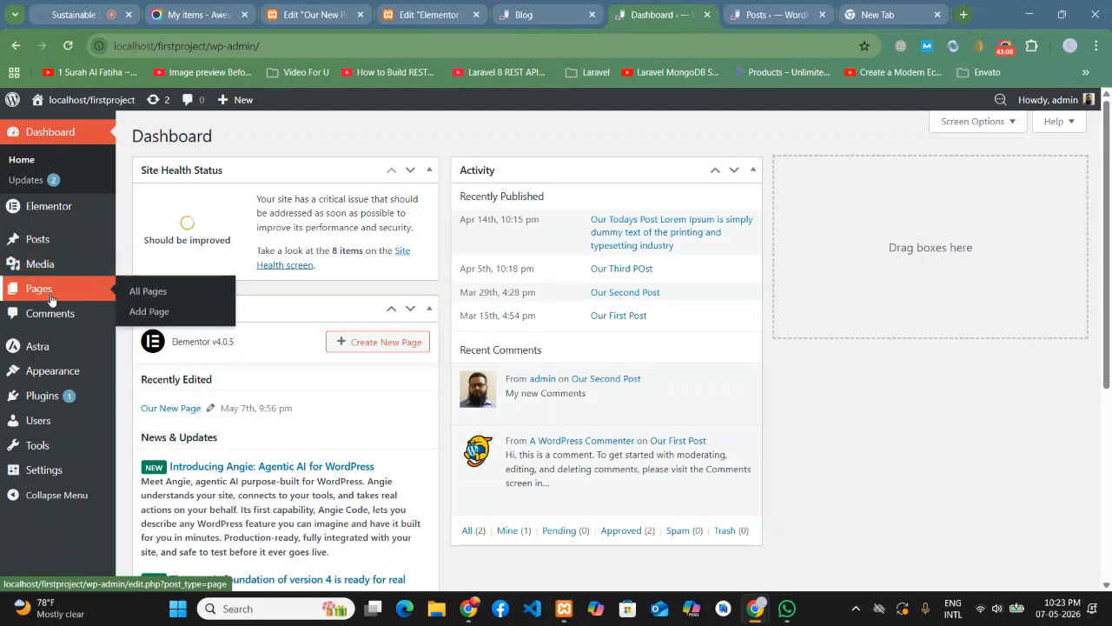
pyautogui.click(174, 293)
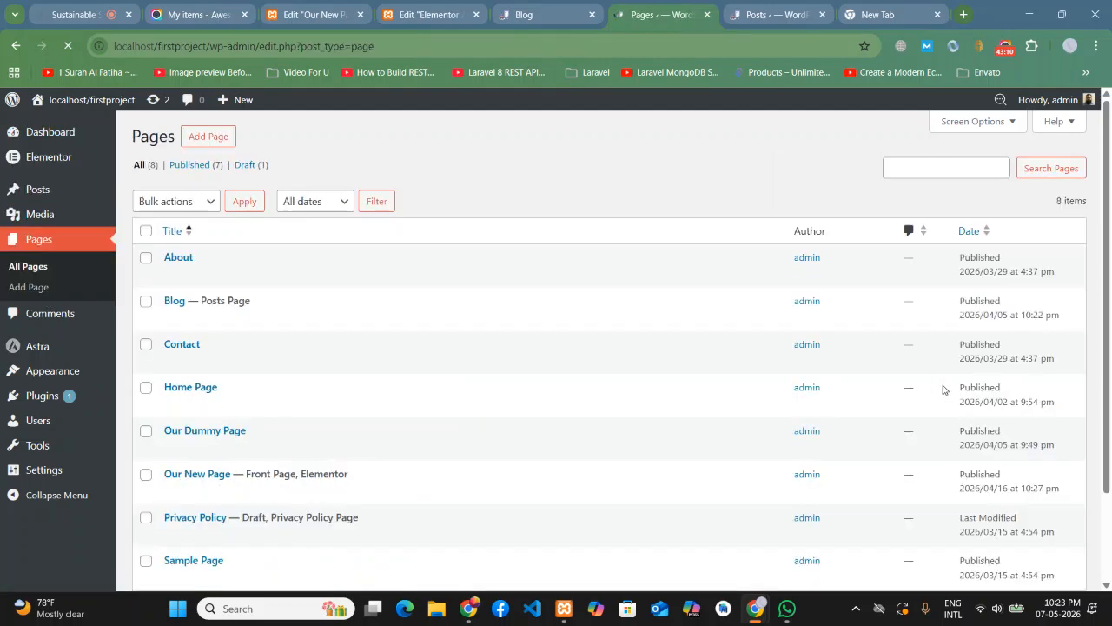
# - Reload the live Blog page to check its layout, then return to the Pages list
pyautogui.click(769, 4)
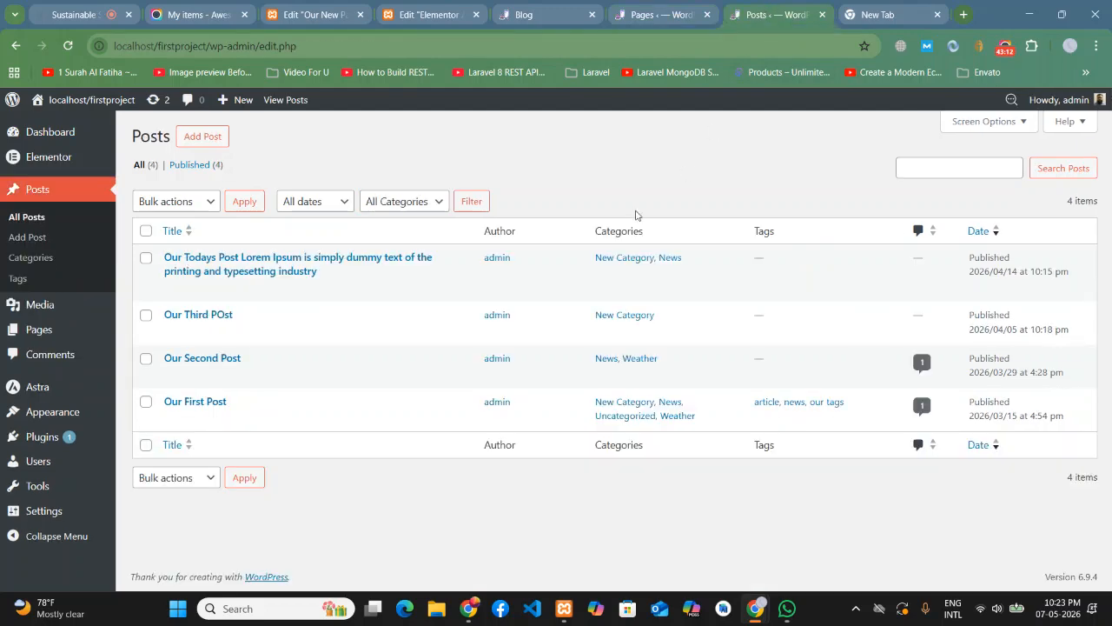
pyautogui.click(543, 5)
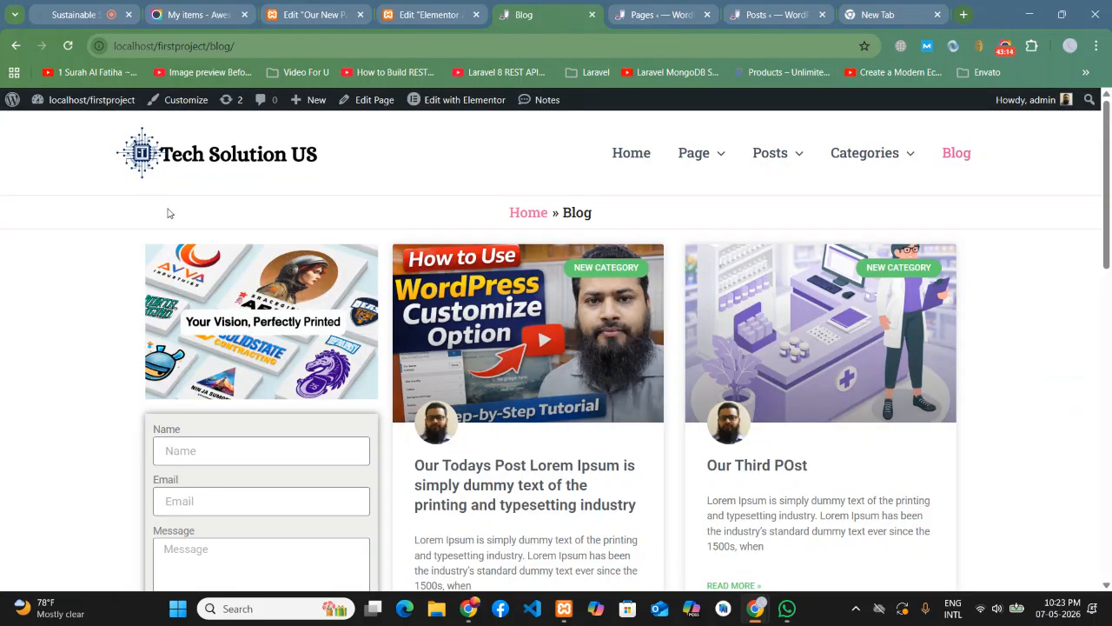
pyautogui.click(67, 46)
pyautogui.scroll(-9, 739, 357)
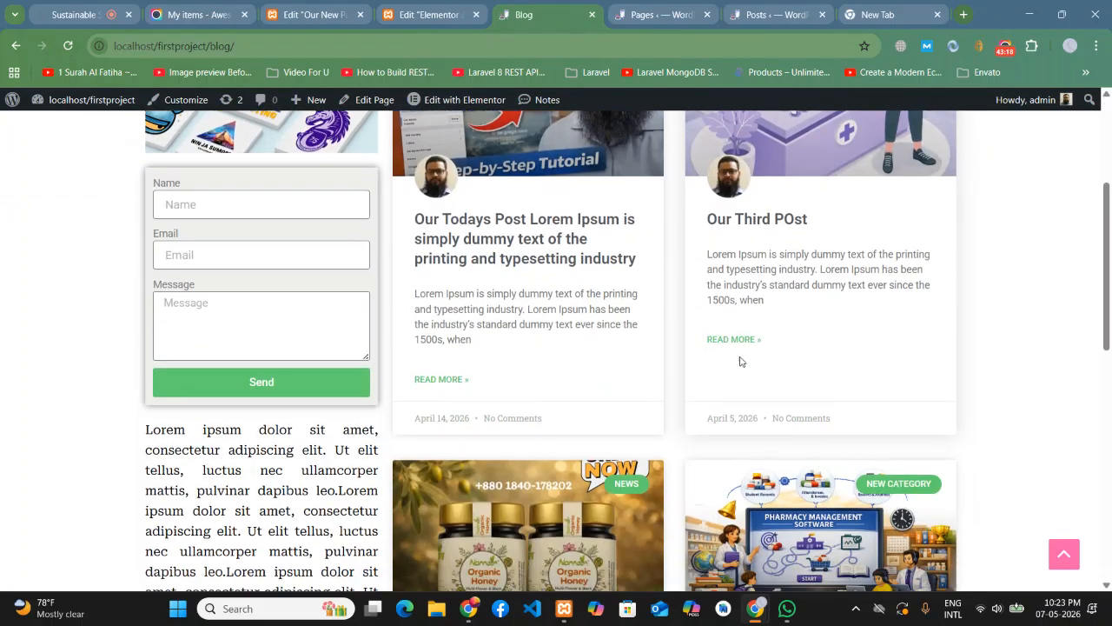
pyautogui.scroll(10, 740, 361)
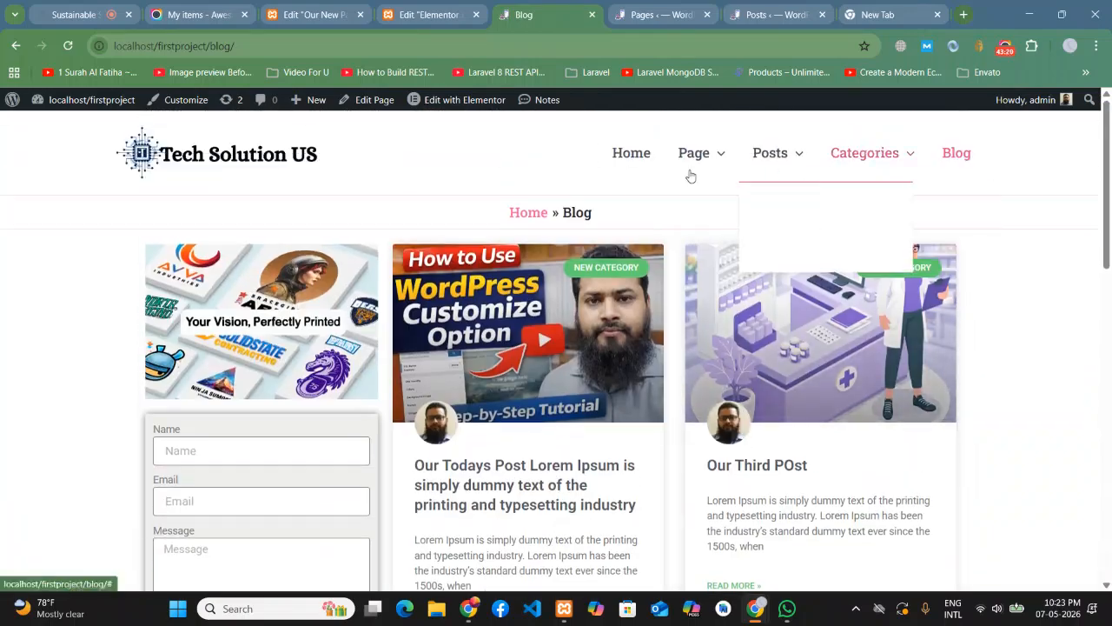
pyautogui.click(646, 5)
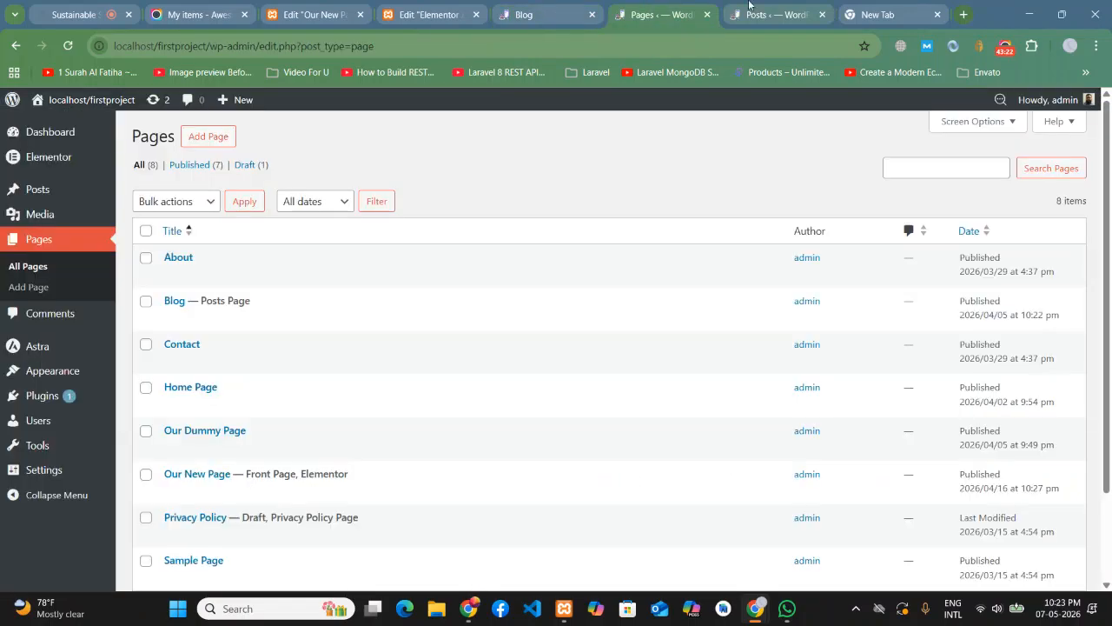
pyautogui.scroll(-1, 236, 395)
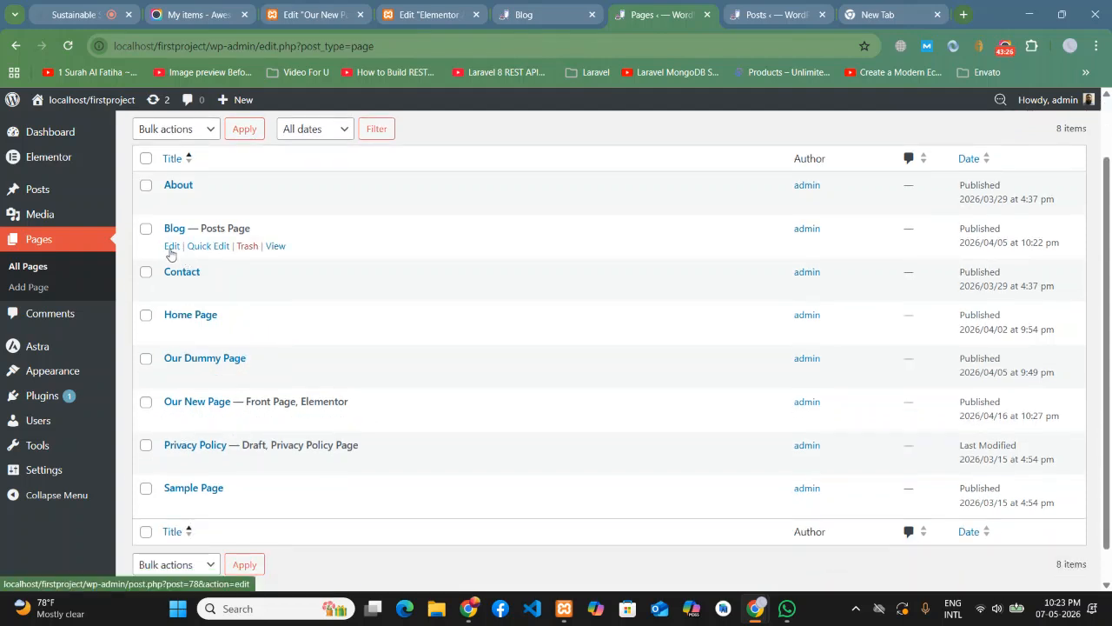
# - Open the Blog page's Edit Page screen, review it, then go back to All Pages
pyautogui.click(171, 249)
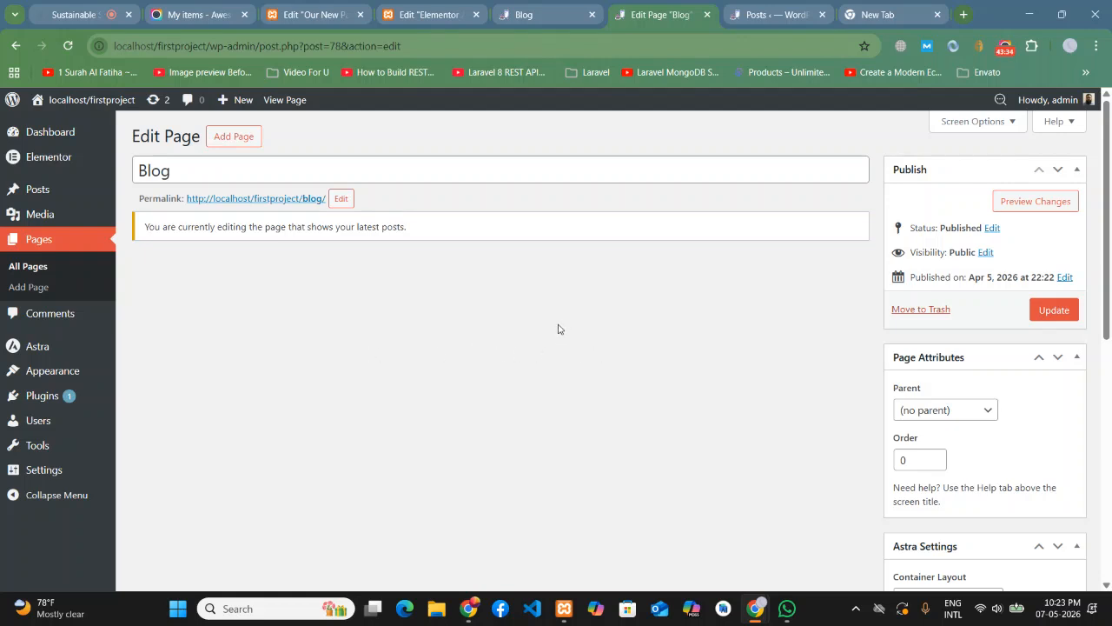
pyautogui.scroll(-5, 742, 371)
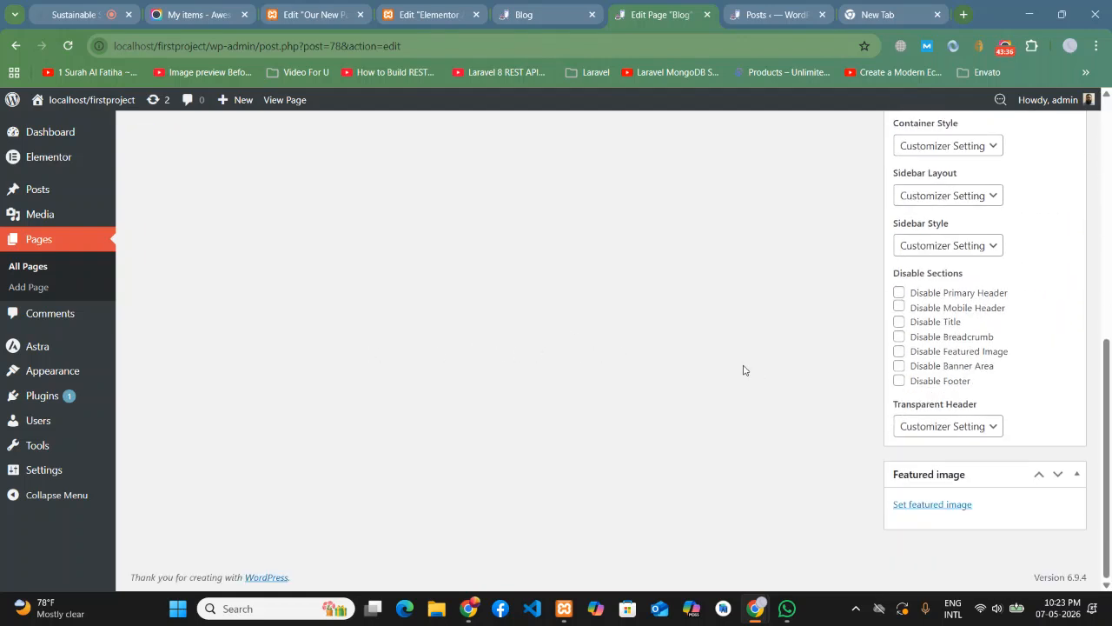
pyautogui.scroll(5, 743, 370)
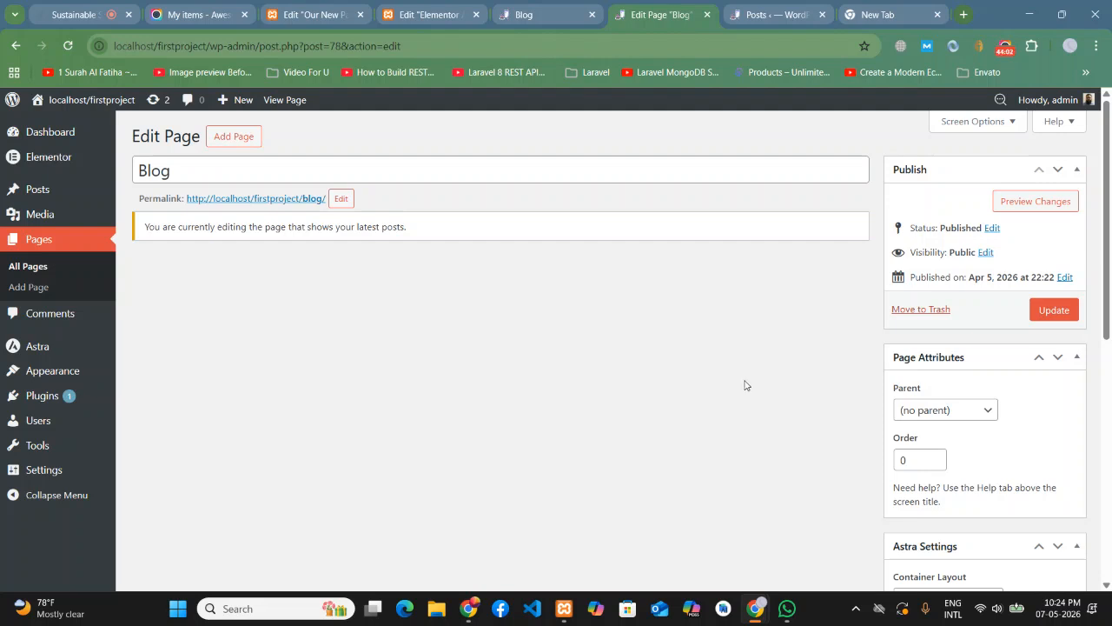
pyautogui.scroll(-6, 599, 318)
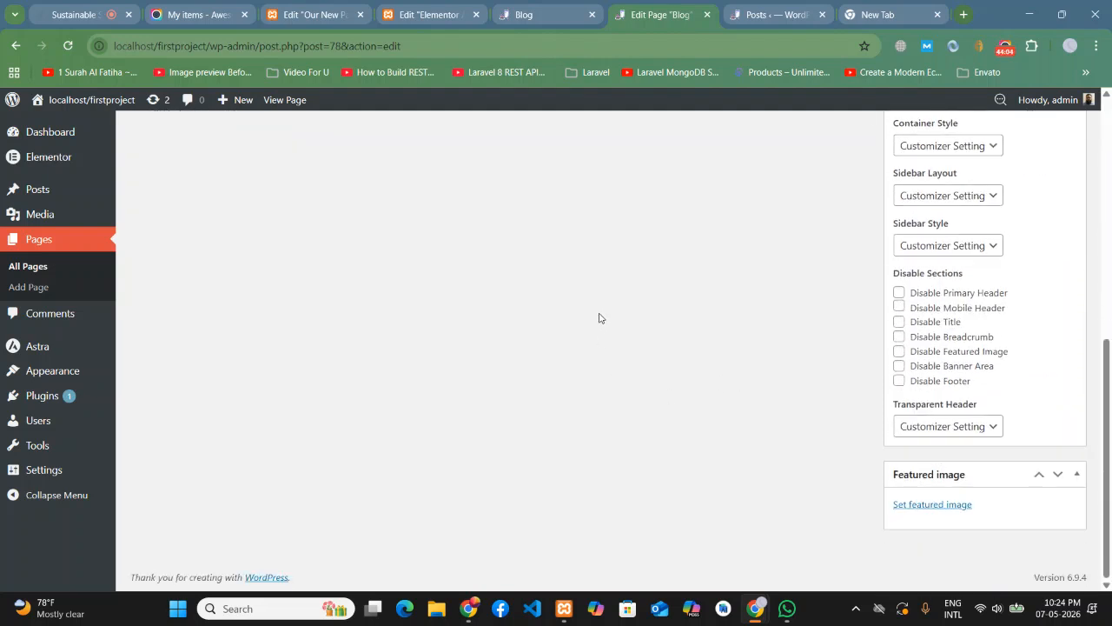
pyautogui.scroll(6, 687, 391)
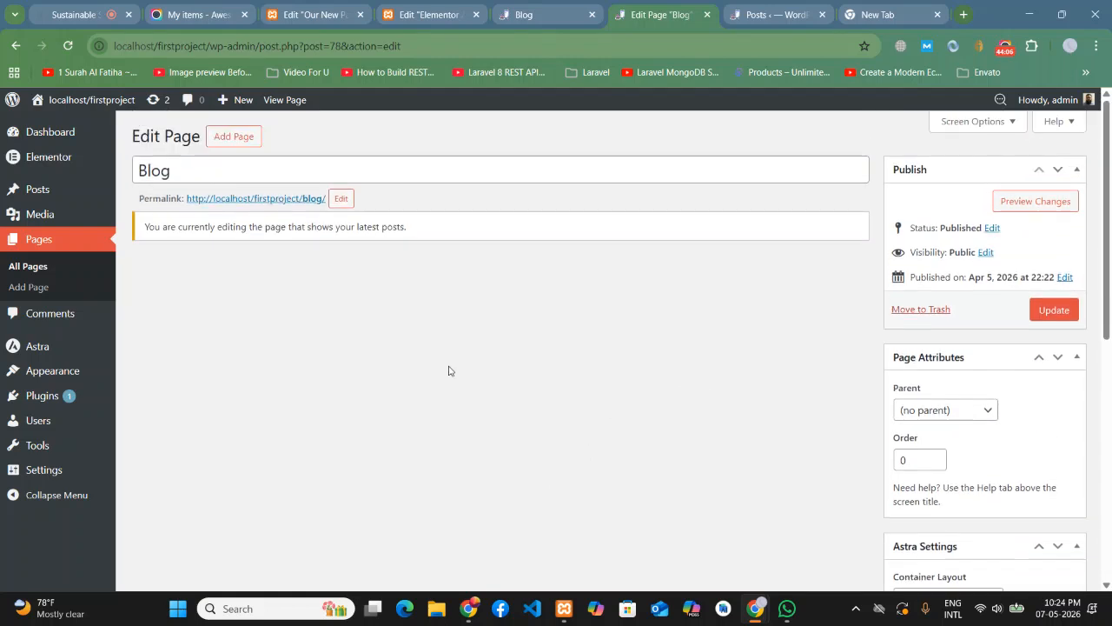
pyautogui.click(31, 267)
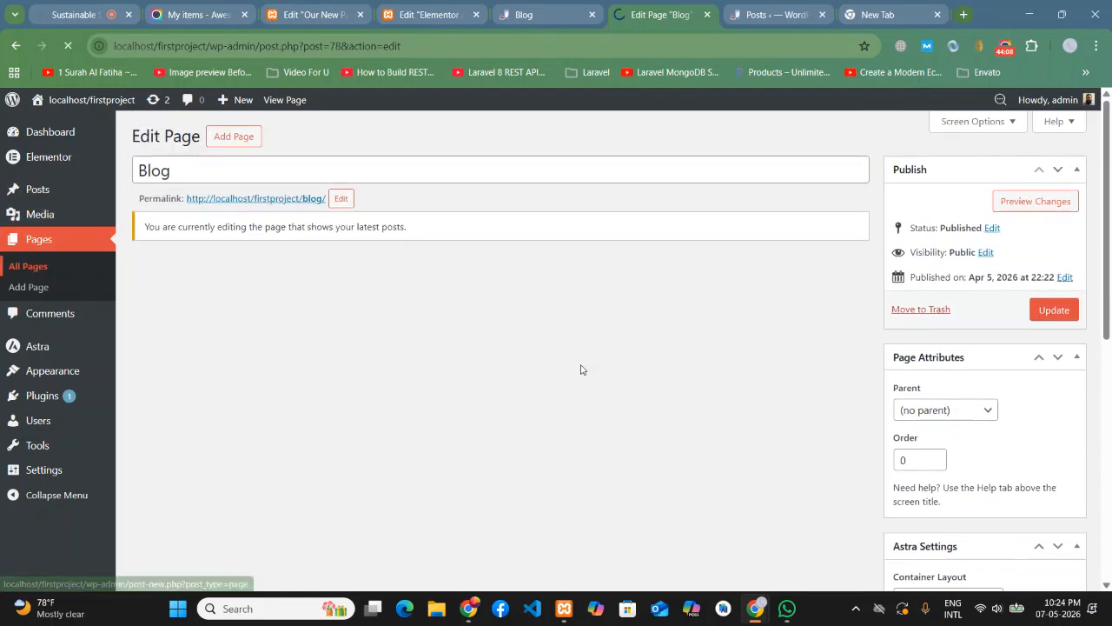
pyautogui.scroll(-2, 552, 356)
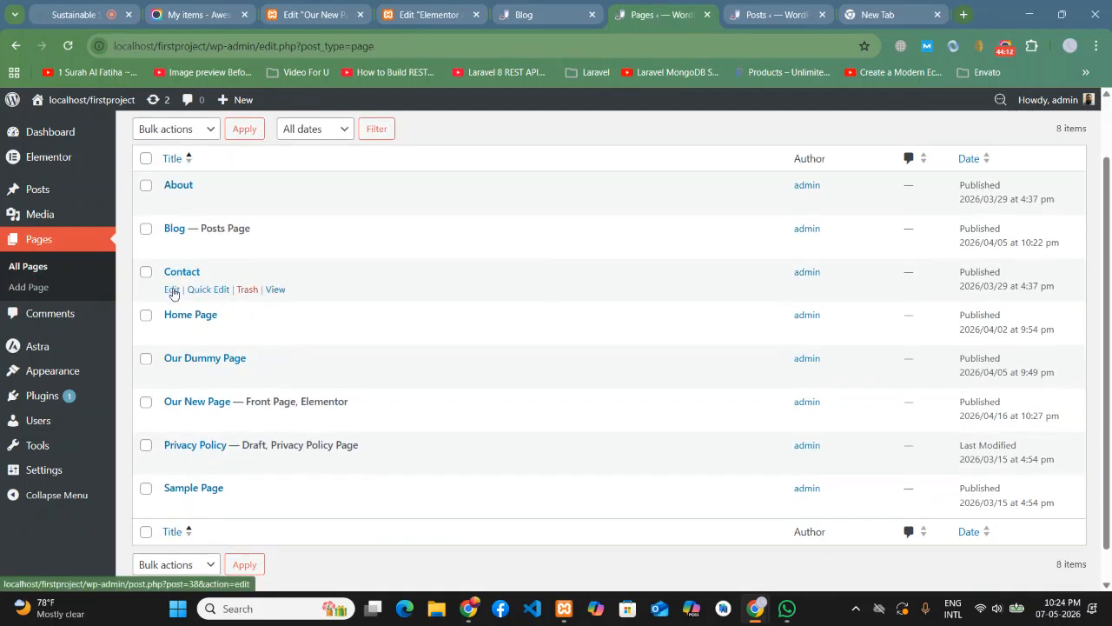
pyautogui.click(171, 291)
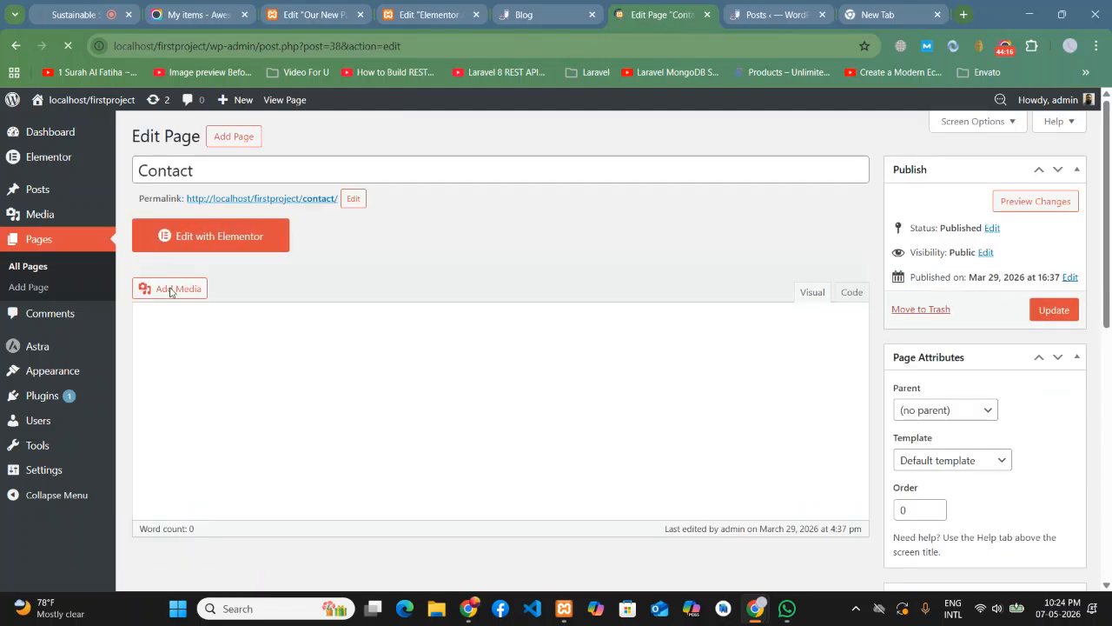
pyautogui.scroll(-3, 599, 292)
pyautogui.scroll(-1, 660, 347)
pyautogui.scroll(5, 764, 365)
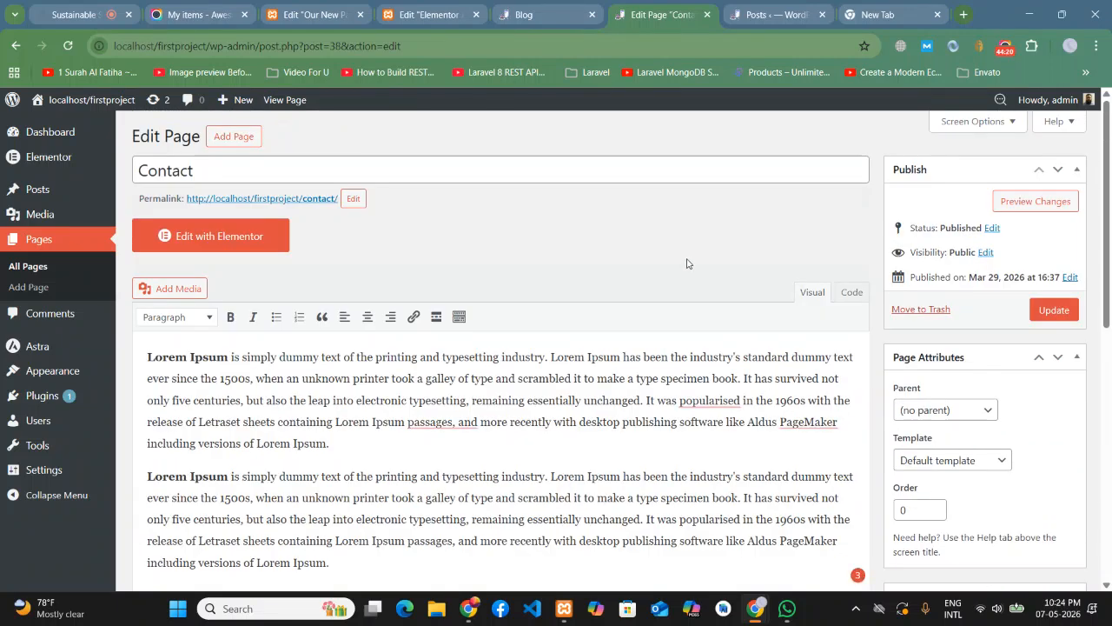
pyautogui.click(20, 265)
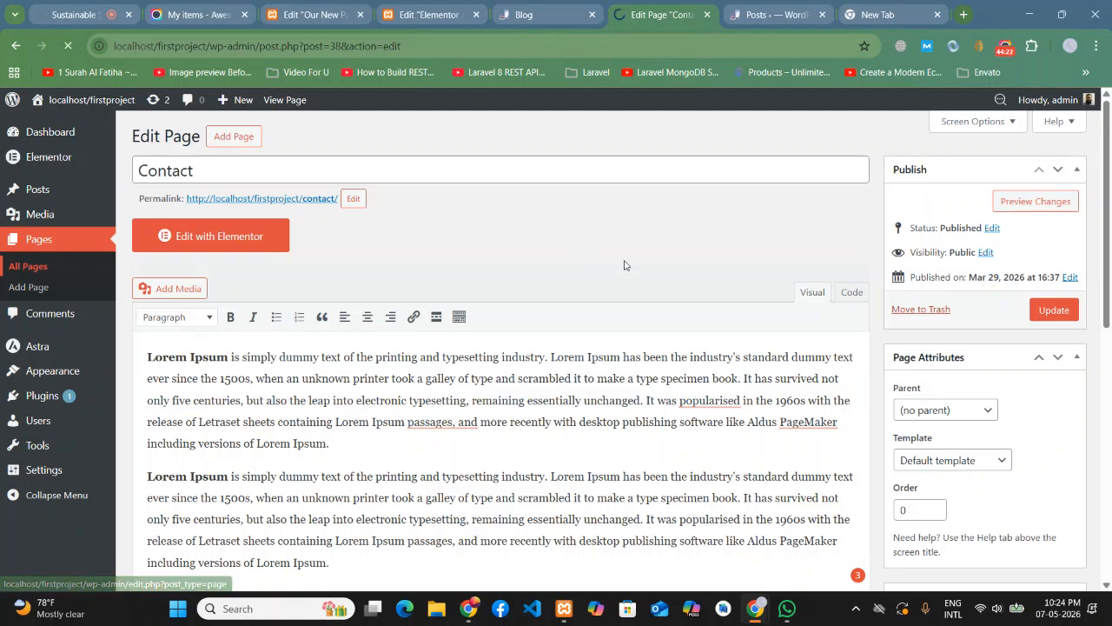
pyautogui.scroll(-3, 658, 259)
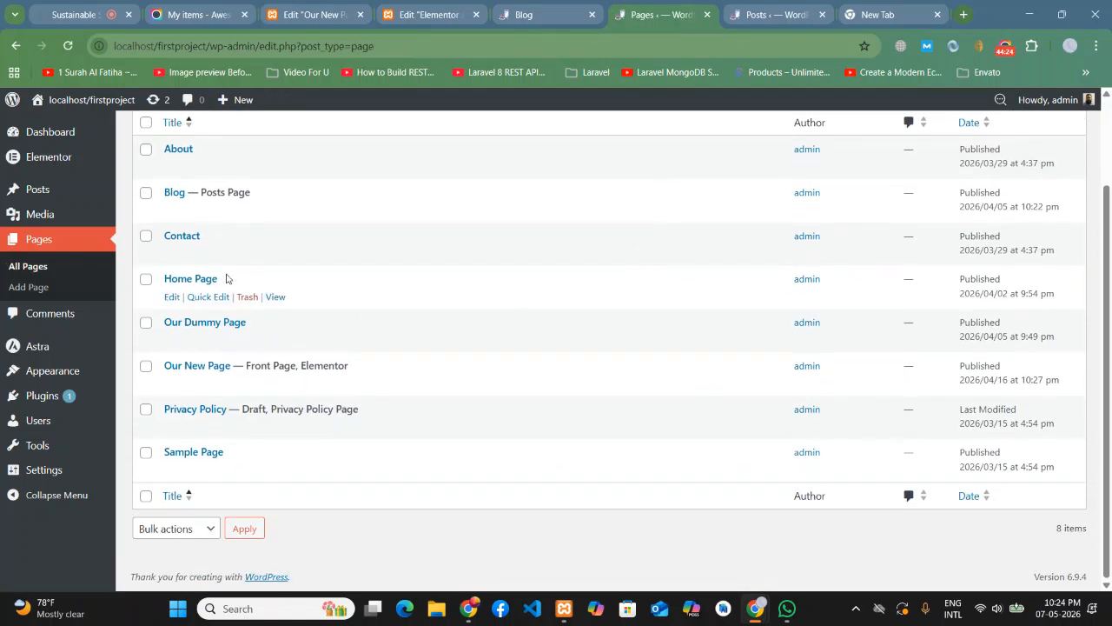
pyautogui.click(171, 296)
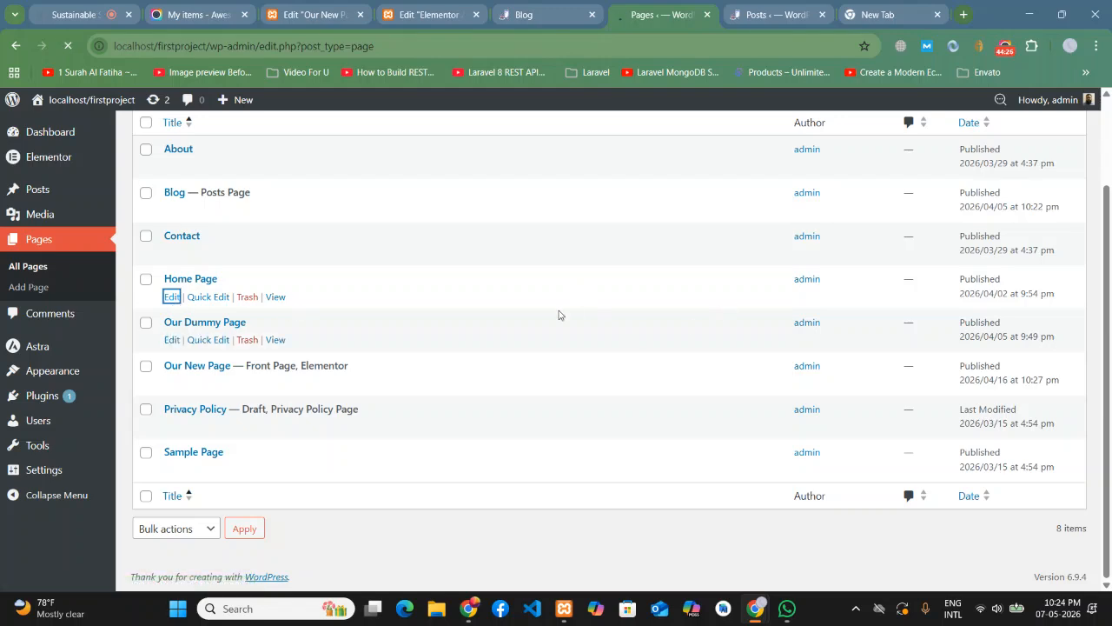
pyautogui.scroll(-2, 426, 308)
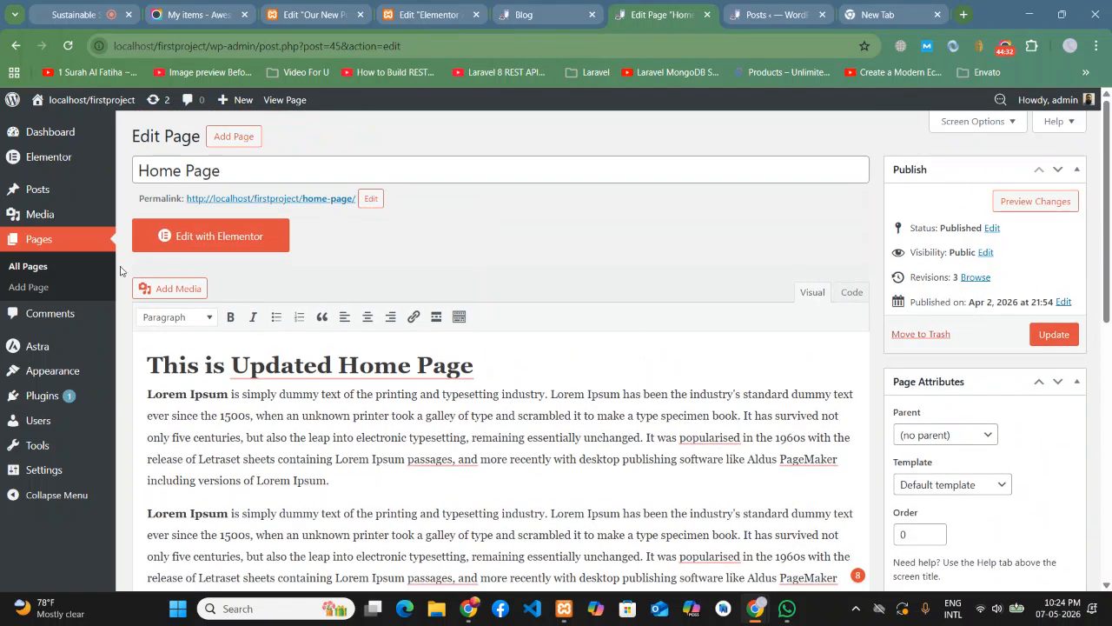
pyautogui.click(60, 273)
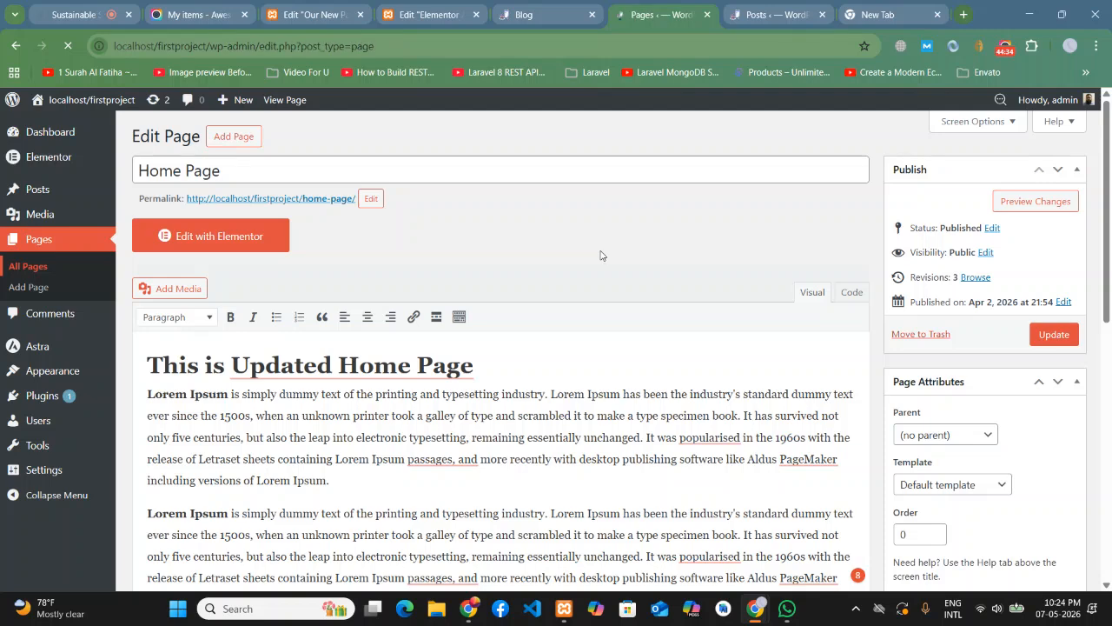
pyautogui.click(171, 318)
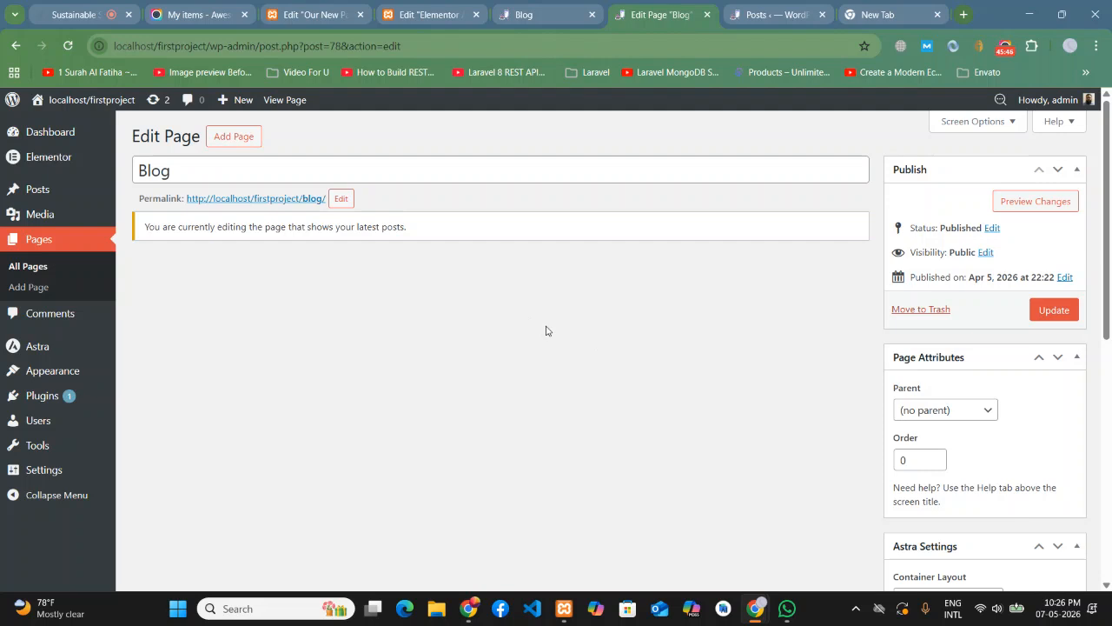
# - Go to Dashboard > Home, then check the open Posts list tab and come back to the dashboard
pyautogui.scroll(-3, 568, 336)
pyautogui.scroll(3, 623, 392)
pyautogui.moveTo(74, 138)
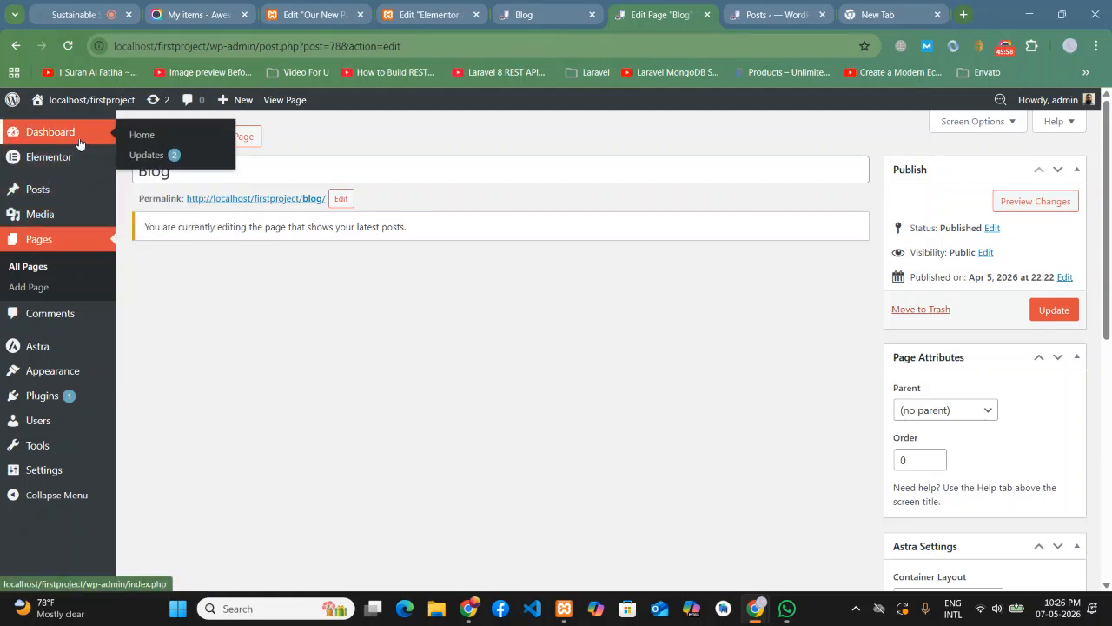
pyautogui.click(140, 137)
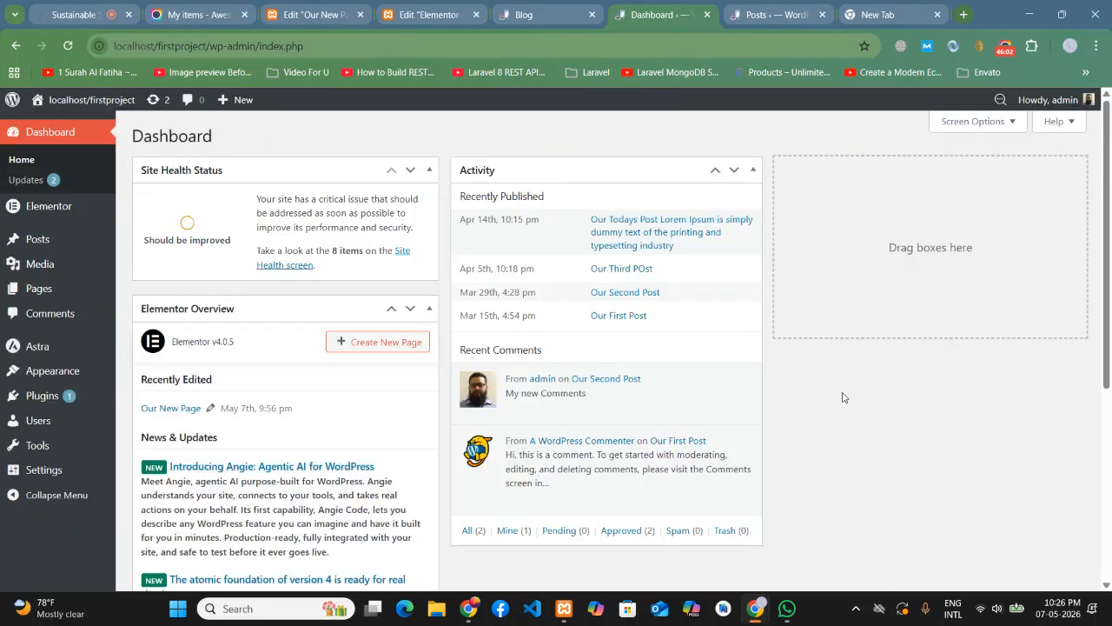
pyautogui.scroll(-3, 839, 367)
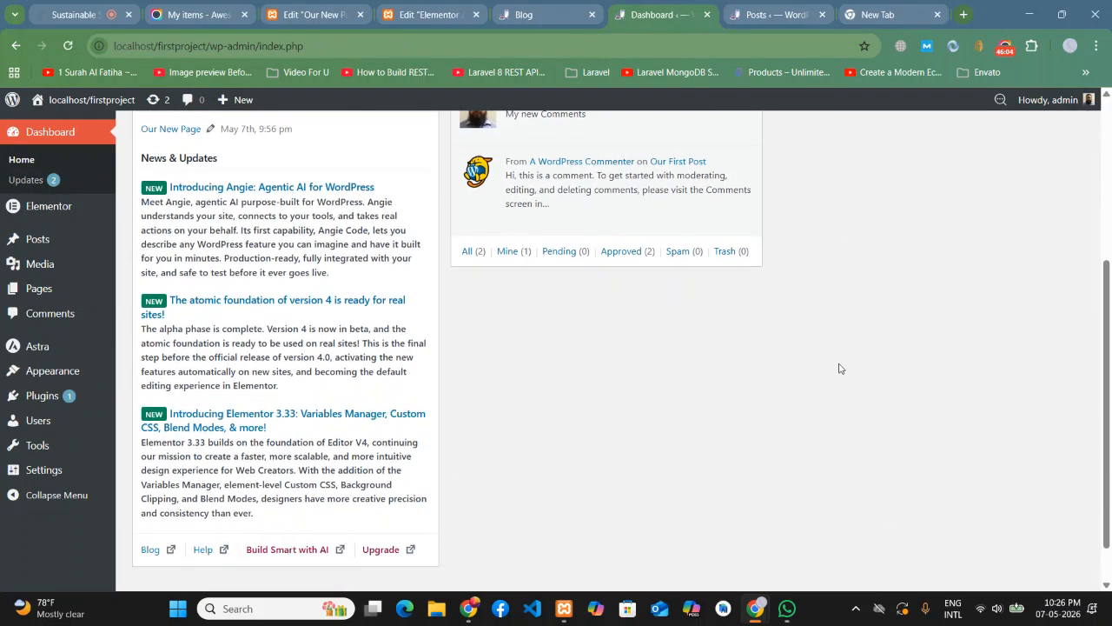
pyautogui.scroll(3, 839, 367)
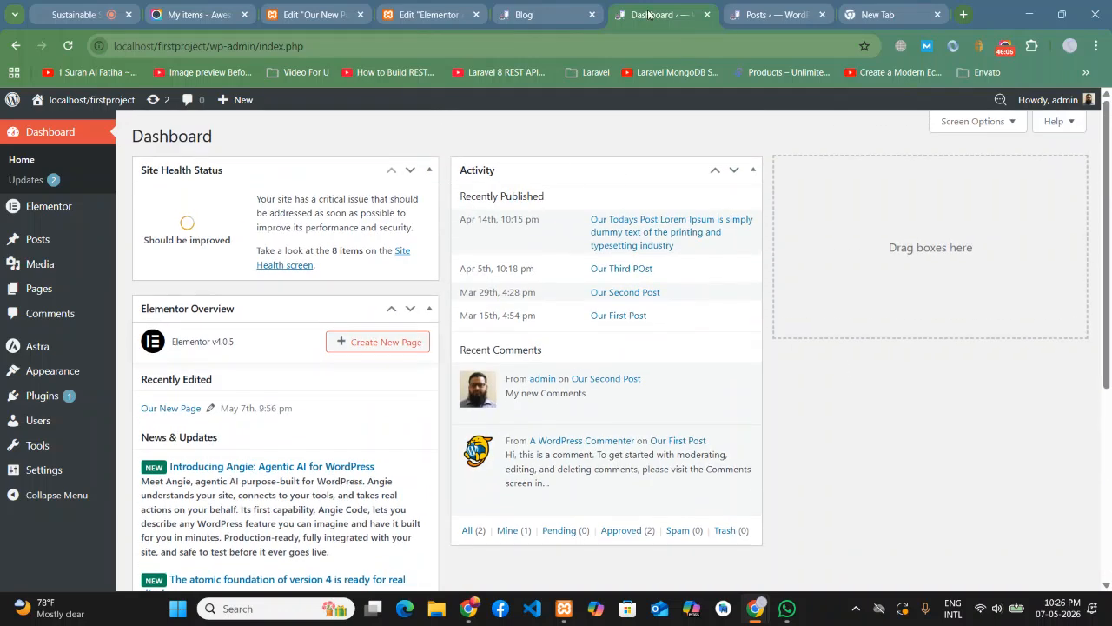
pyautogui.click(768, 12)
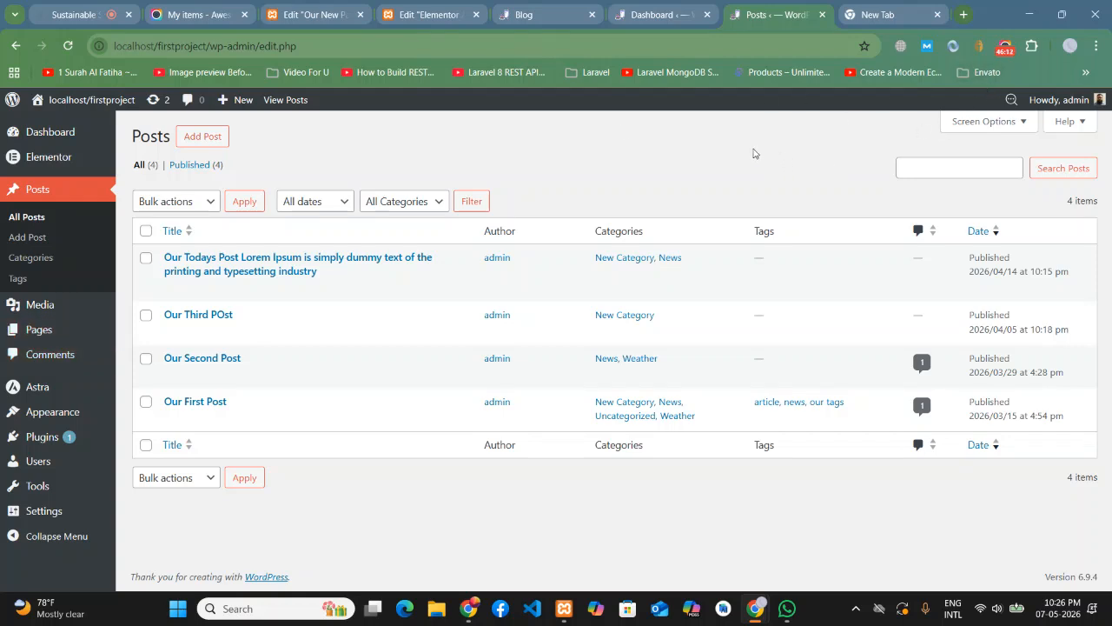
pyautogui.click(657, 12)
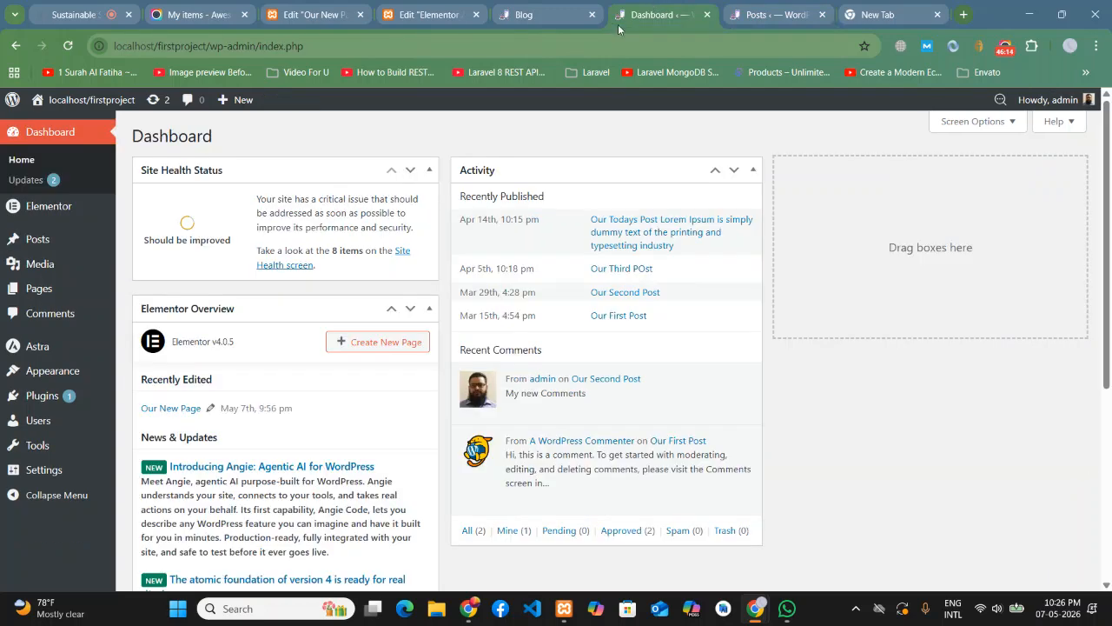
# - On the live Blog page, open the first post card, 'Our Todays Post', and scroll through it
pyautogui.click(524, 14)
pyautogui.scroll(-1, 554, 285)
pyautogui.click(554, 285)
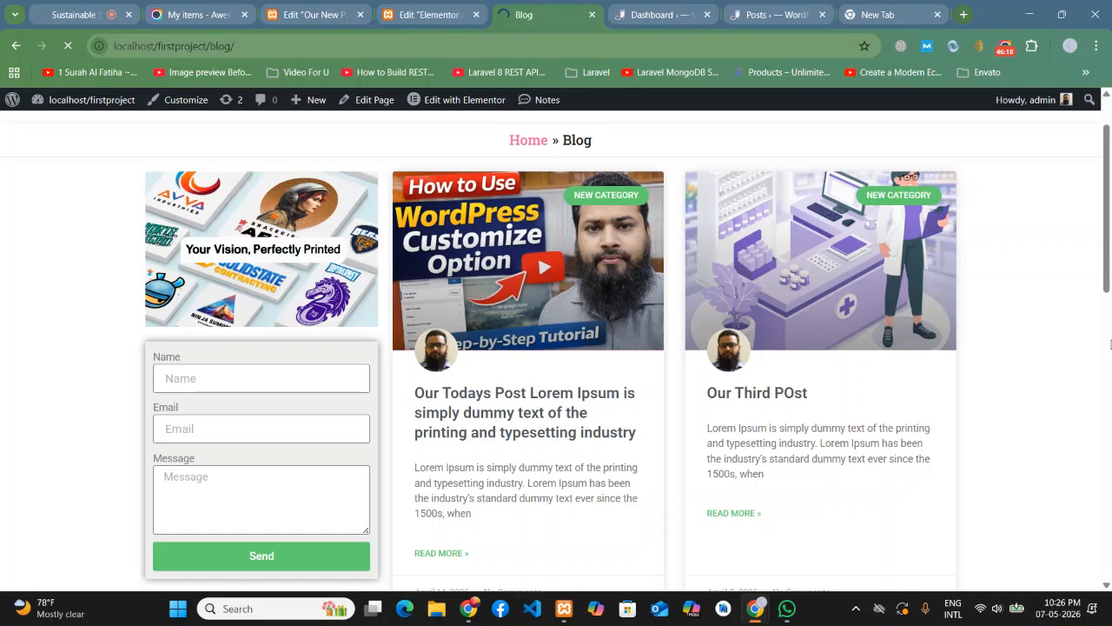
pyautogui.scroll(-8, 504, 352)
pyautogui.scroll(-3, 505, 349)
pyautogui.scroll(12, 509, 352)
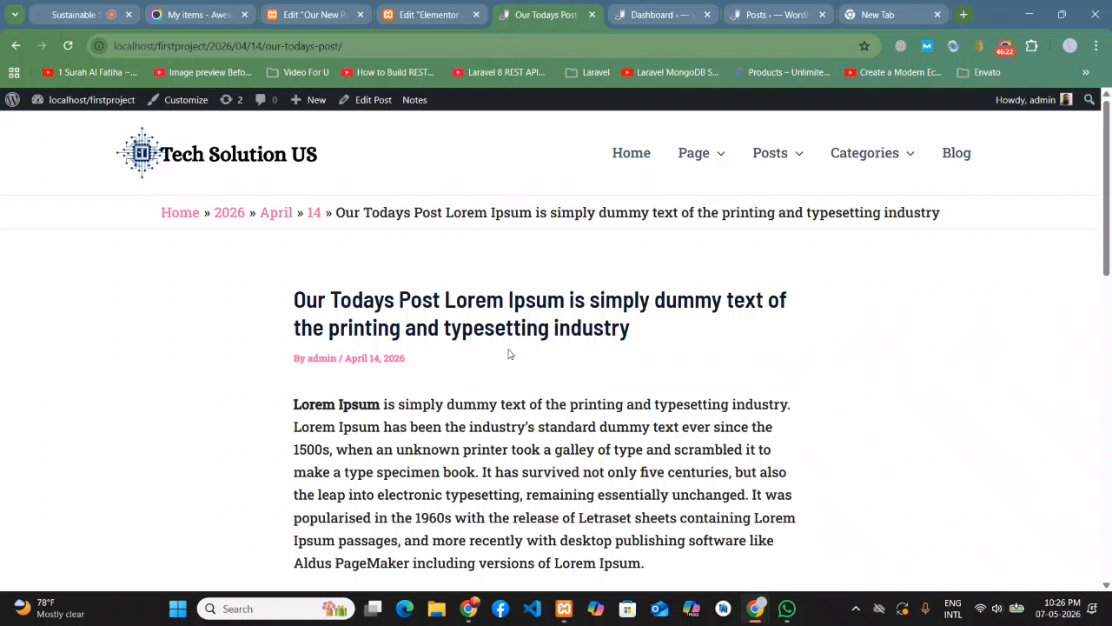
pyautogui.moveTo(282, 261); pyautogui.dragTo(349, 262)
pyautogui.click(339, 261)
pyautogui.scroll(-5, 432, 273)
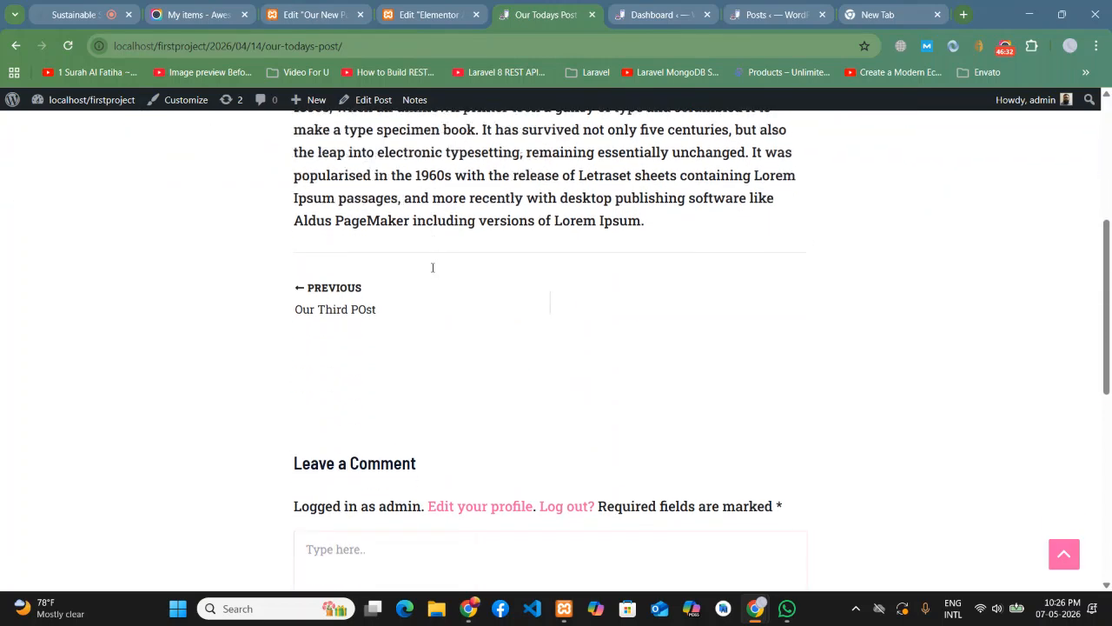
pyautogui.scroll(-3, 703, 306)
pyautogui.scroll(7, 703, 303)
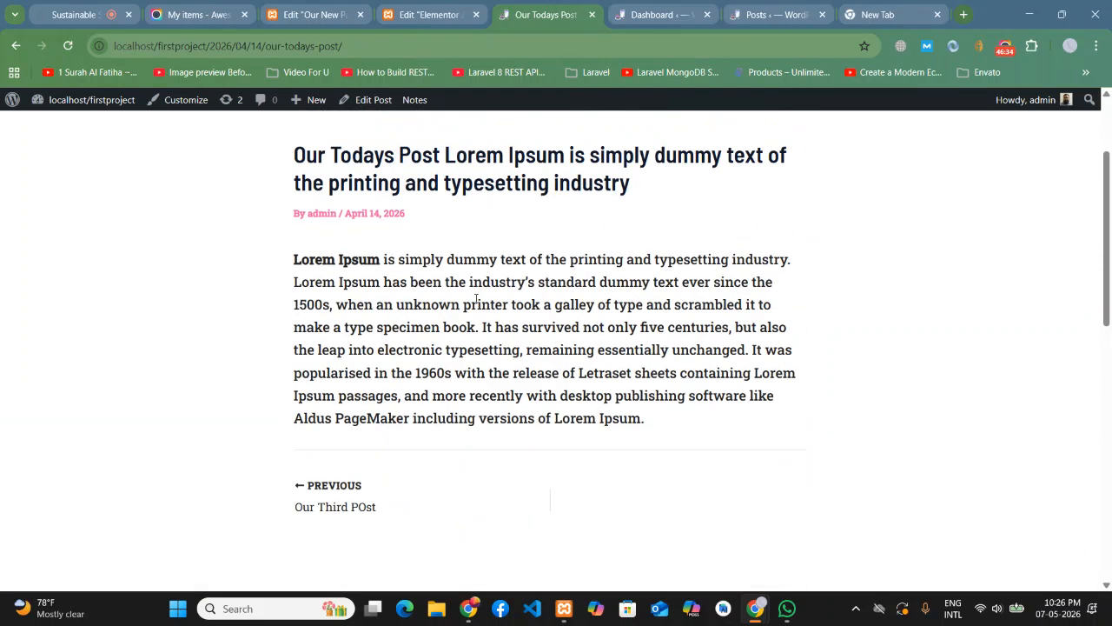
pyautogui.scroll(2, 439, 347)
pyautogui.scroll(-11, 533, 353)
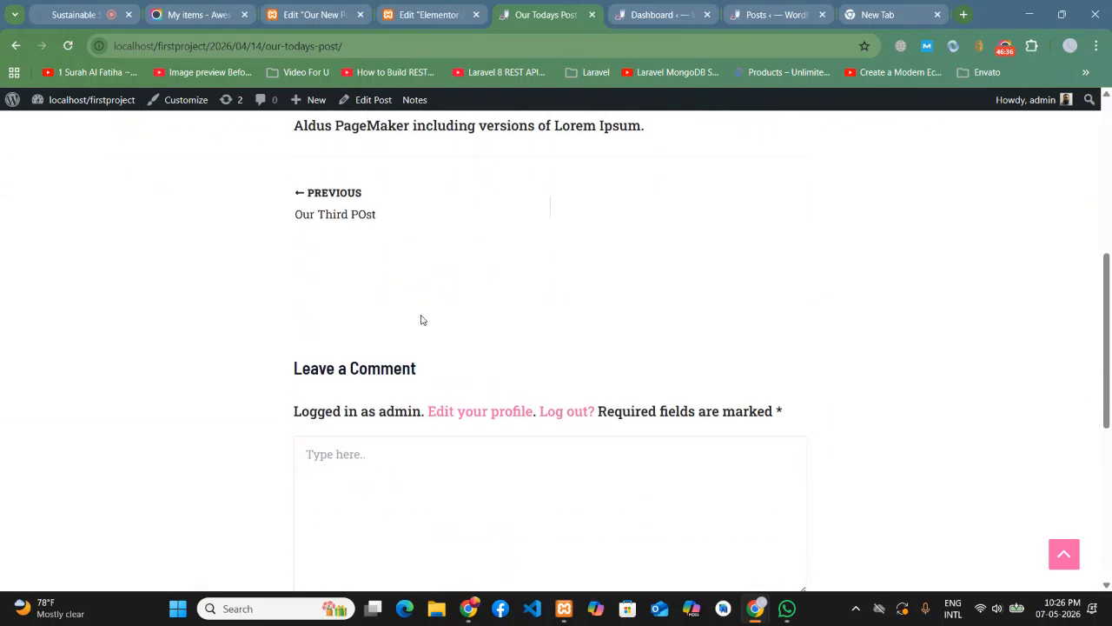
pyautogui.scroll(12, 129, 325)
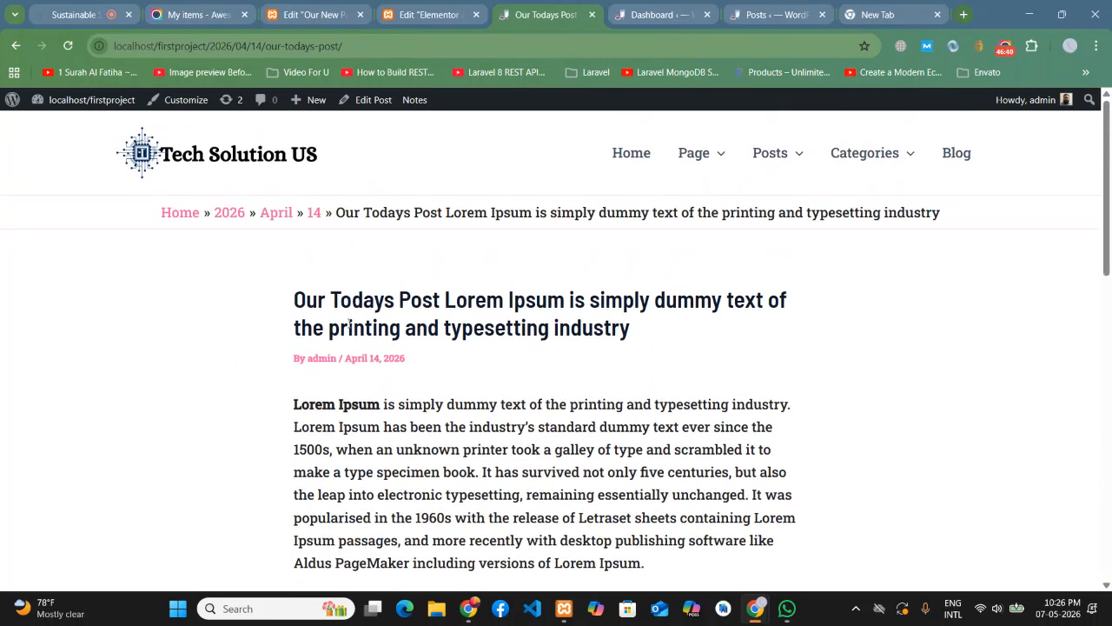
pyautogui.moveTo(293, 300); pyautogui.dragTo(749, 430)
pyautogui.scroll(-3, 749, 430)
pyautogui.click(649, 358)
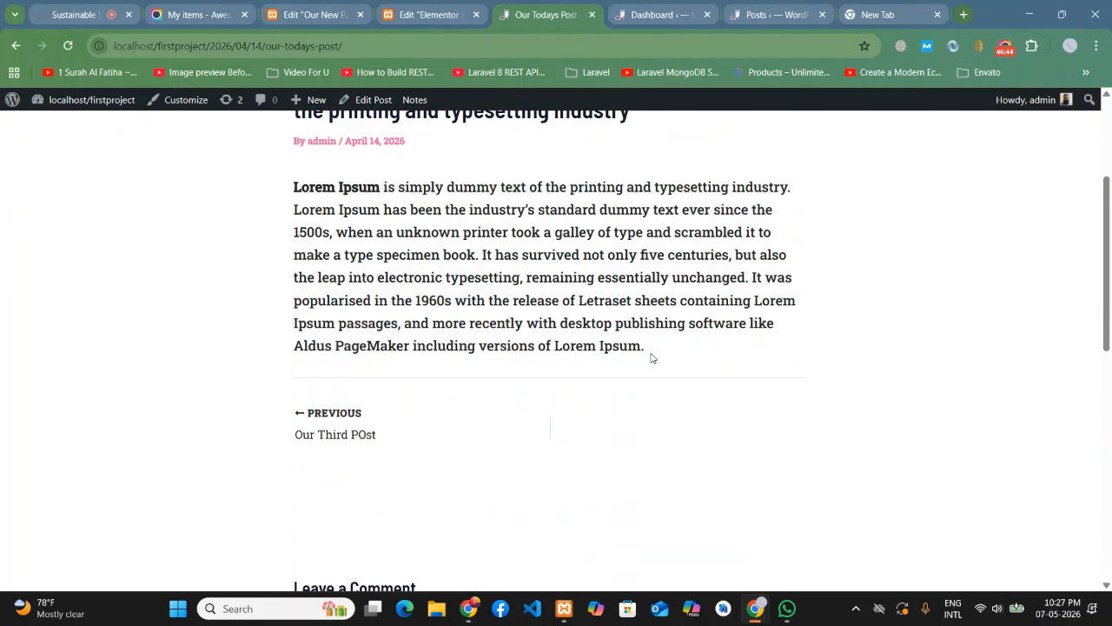
pyautogui.scroll(3, 735, 365)
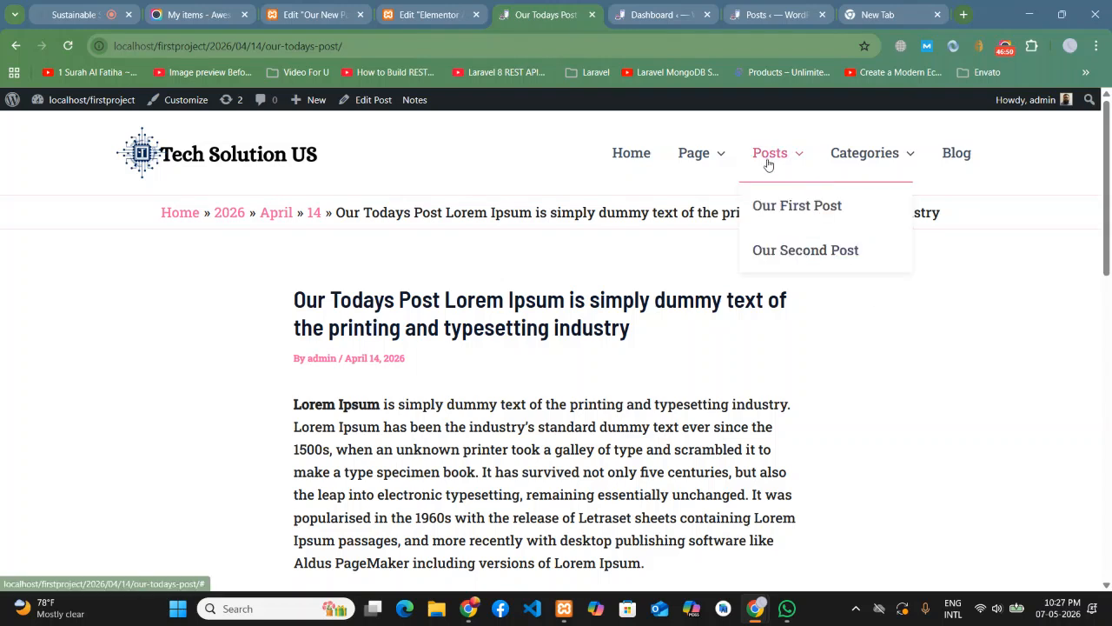
pyautogui.moveTo(873, 166)
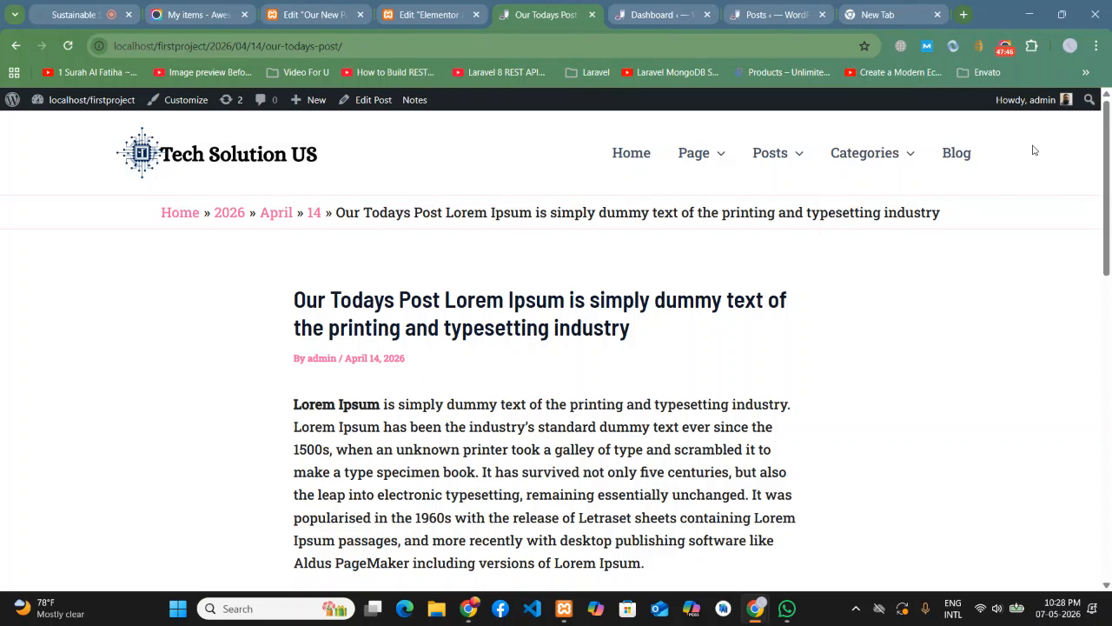
# - Scroll 'Our Todays Post' to the footer and back to the top, then return to the Elementor Archive #501 editor
pyautogui.scroll(-5, 494, 163)
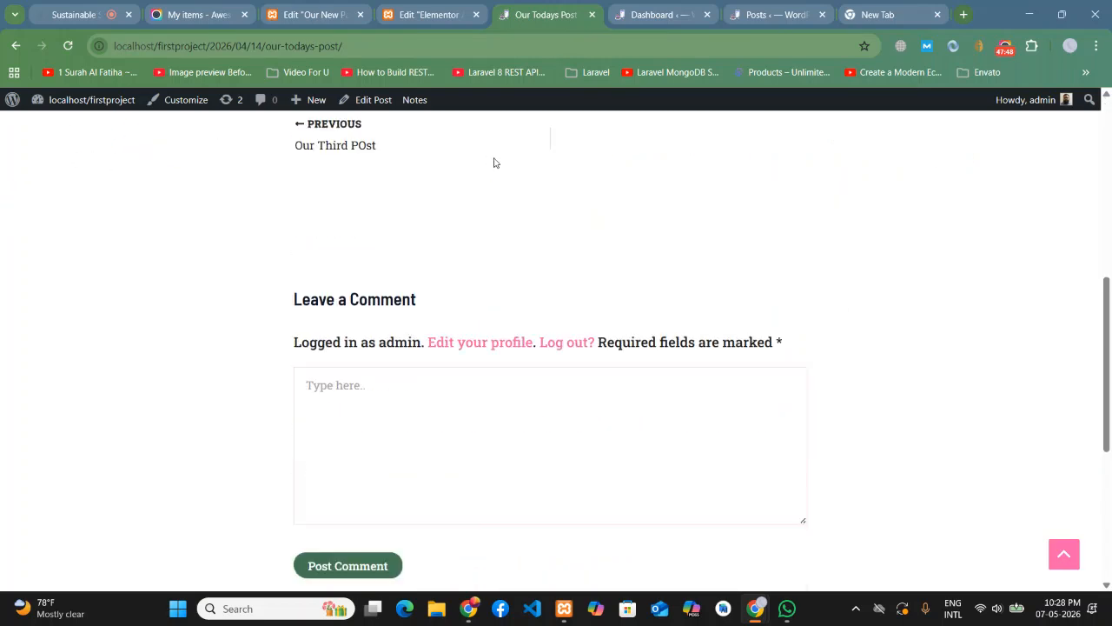
pyautogui.scroll(-5, 493, 162)
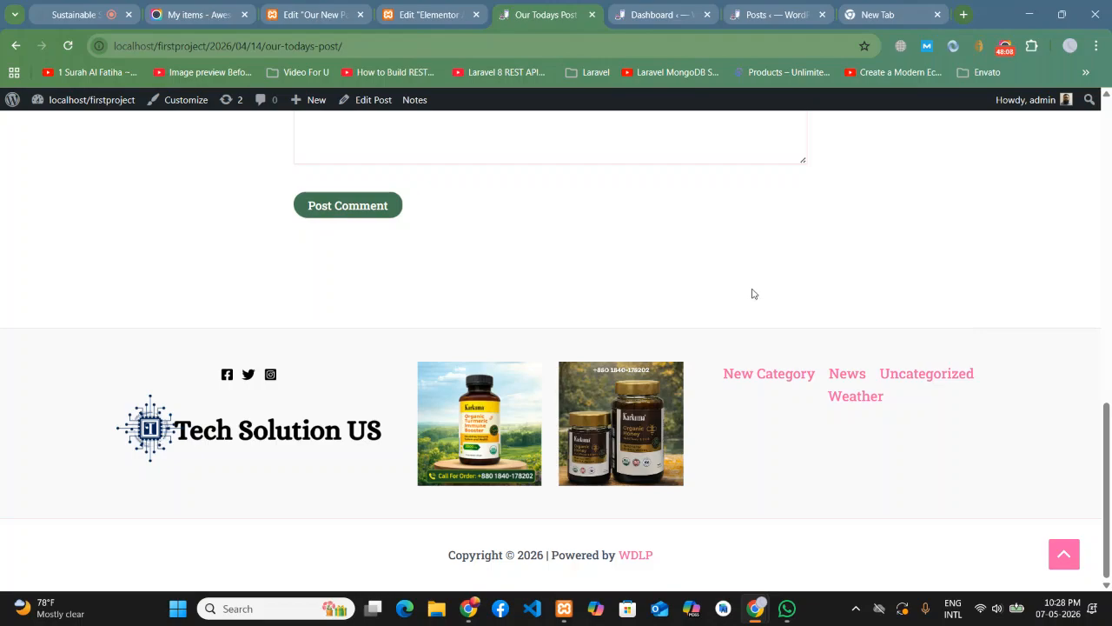
pyautogui.scroll(15, 753, 294)
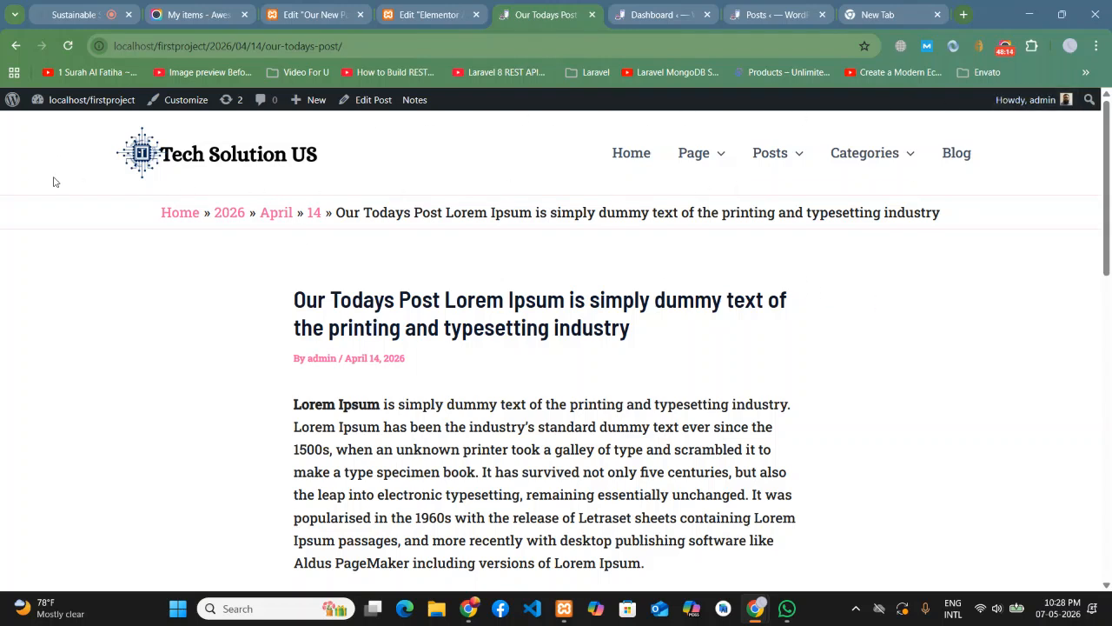
pyautogui.scroll(-15, 901, 268)
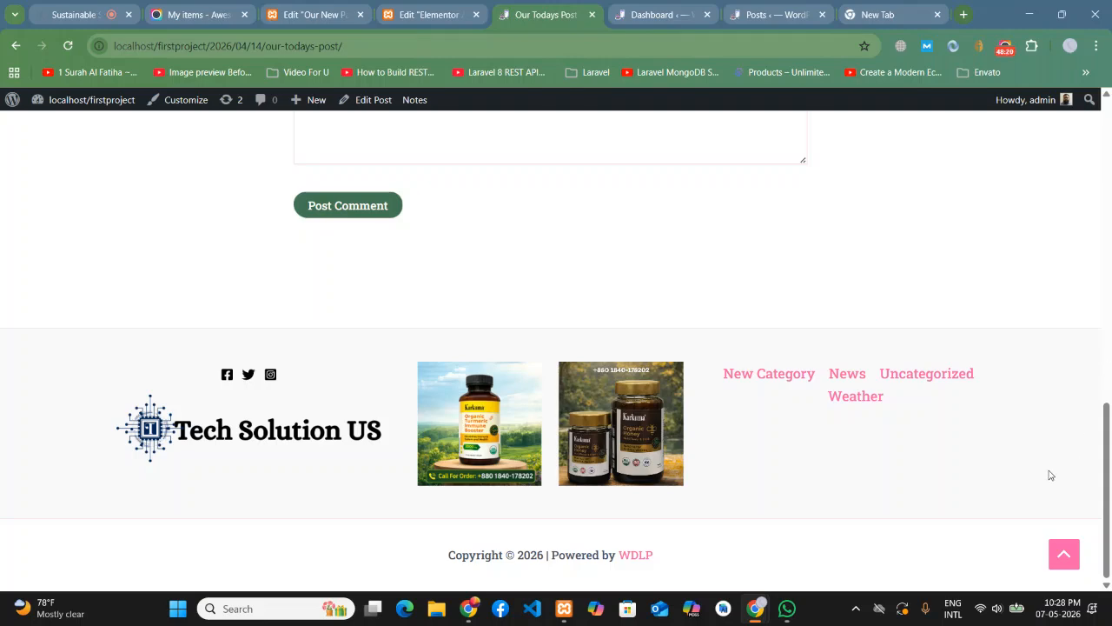
pyautogui.click(1064, 553)
pyautogui.scroll(-15, 171, 323)
pyautogui.click(1074, 561)
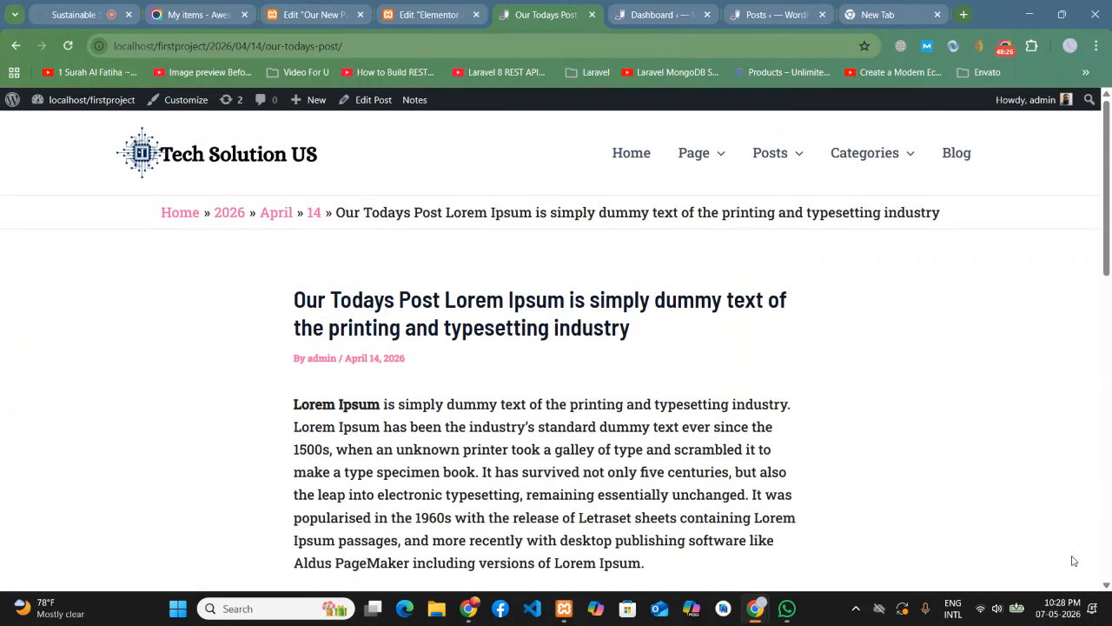
pyautogui.moveTo(1108, 266); pyautogui.dragTo(1109, 584)
pyautogui.scroll(15, 924, 462)
pyautogui.click(401, 7)
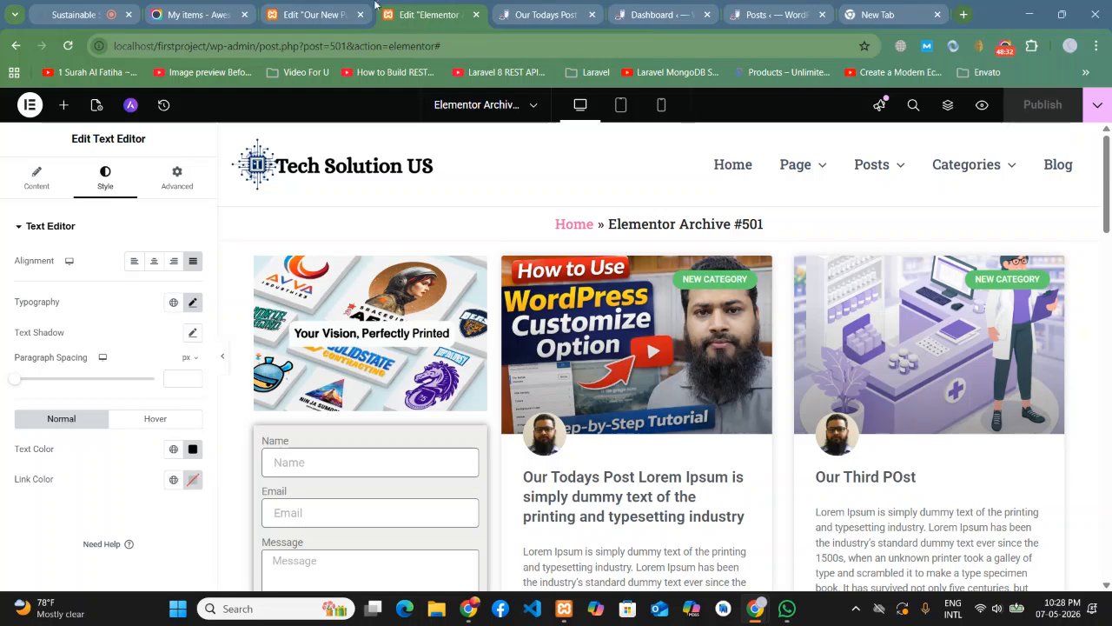
pyautogui.click(1007, 51)
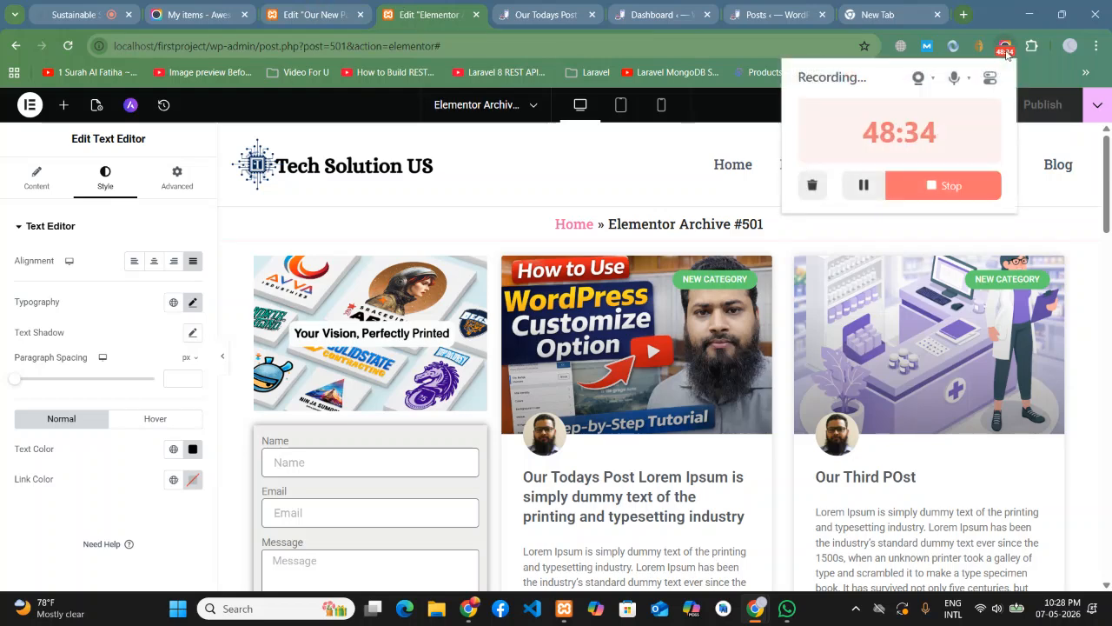